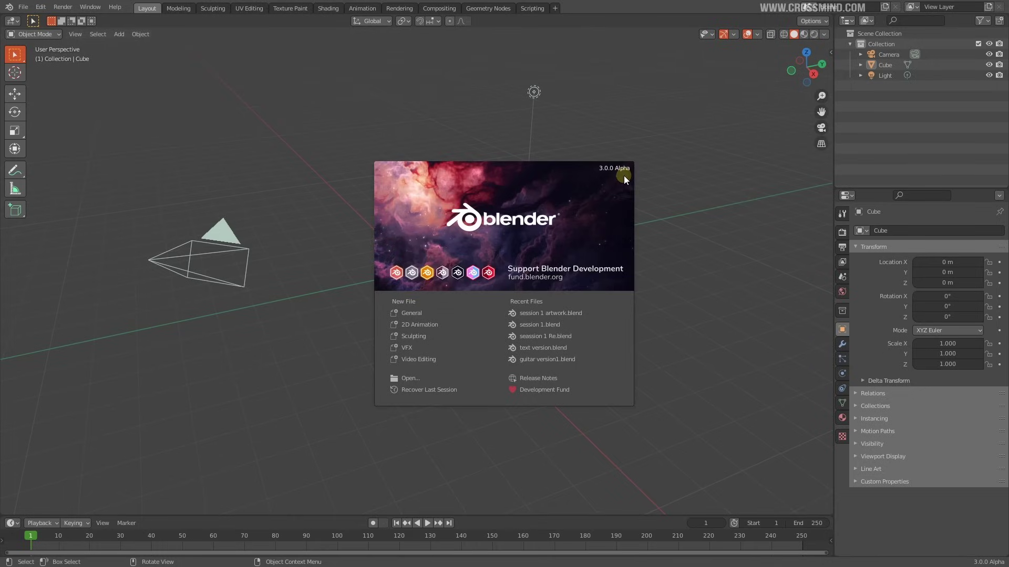
Dismiss the splash screen, split the 3D viewport vertically, and switch the new area to the Geometry Node Editor
{"action": "left_click", "coordinate": [739, 203]}
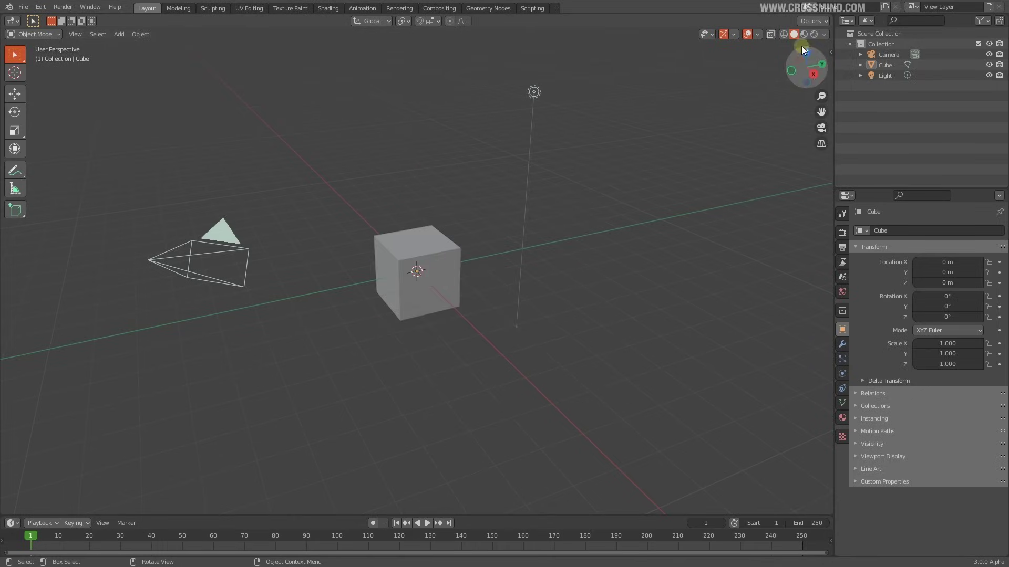
{"action": "left_click_drag", "start_coordinate": [830, 30], "coordinate": [382, 28]}
{"action": "left_click", "coordinate": [429, 36]}
{"action": "left_click", "coordinate": [396, 22]}
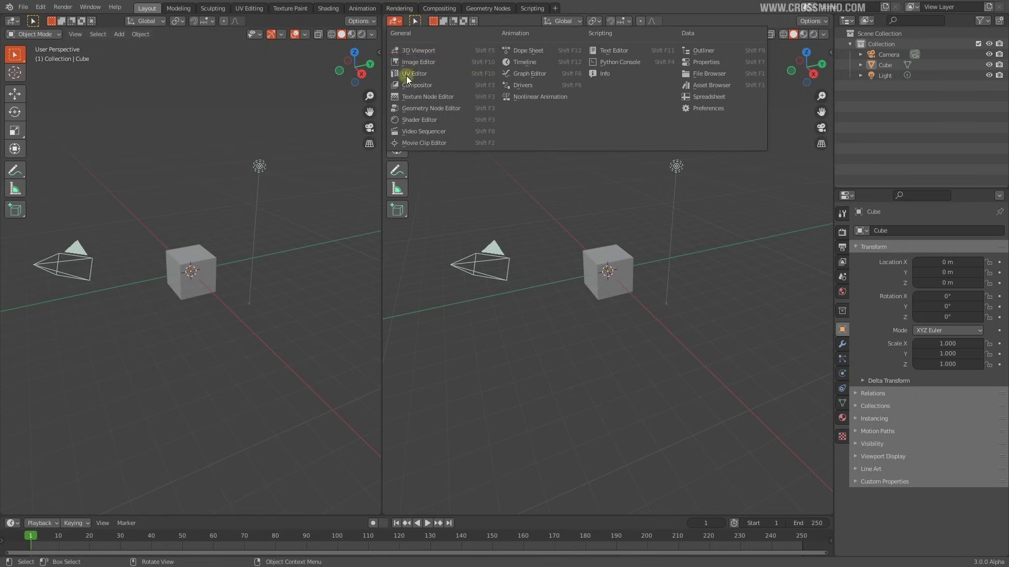
{"action": "left_click", "coordinate": [462, 112]}
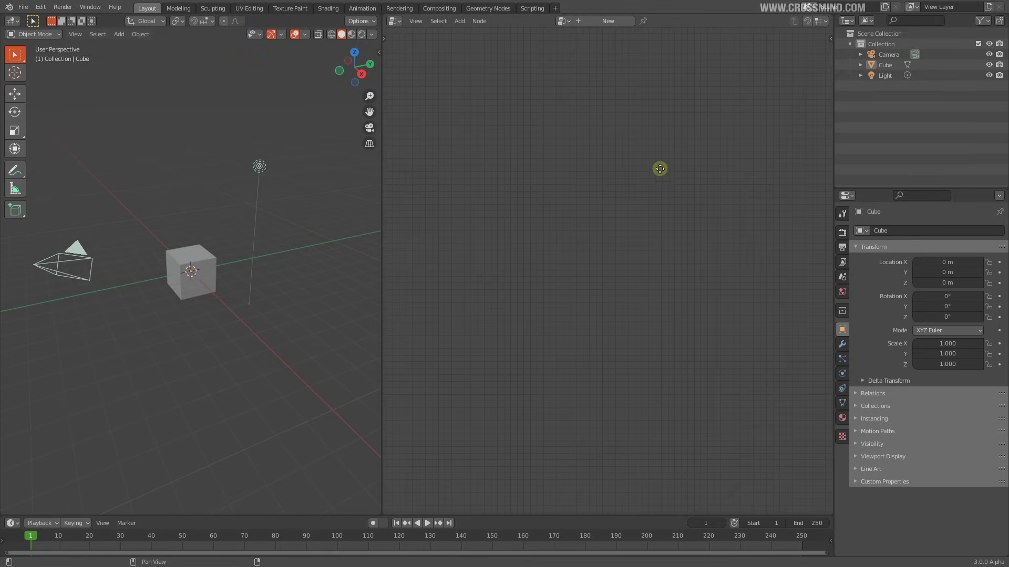
Delete all default objects from the scene, including the camera, cube and light
{"action": "key", "text": "a"}
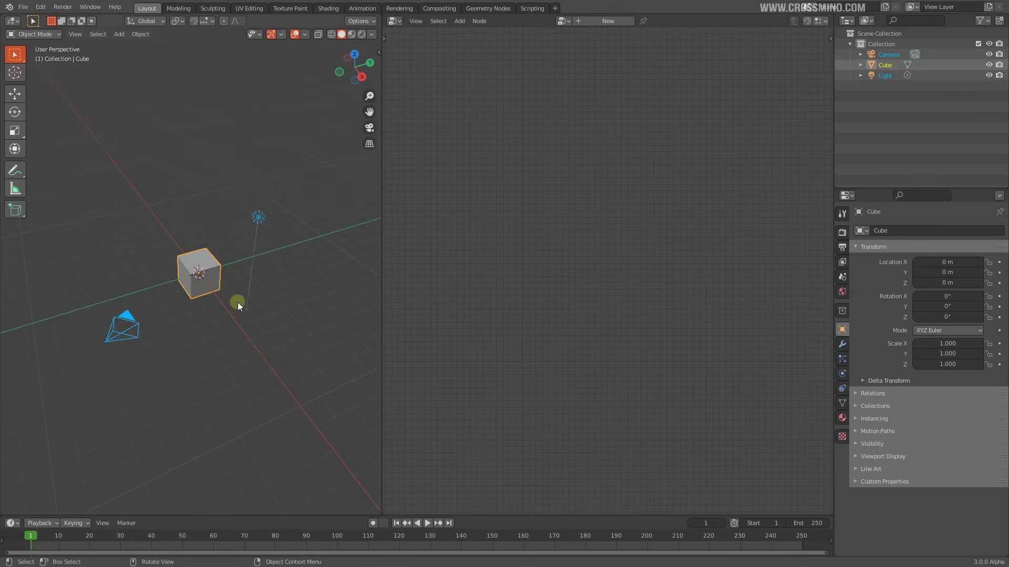
{"action": "key", "text": "Delete"}
{"action": "middle_click_drag", "start_coordinate": [238, 302], "coordinate": [219, 308]}
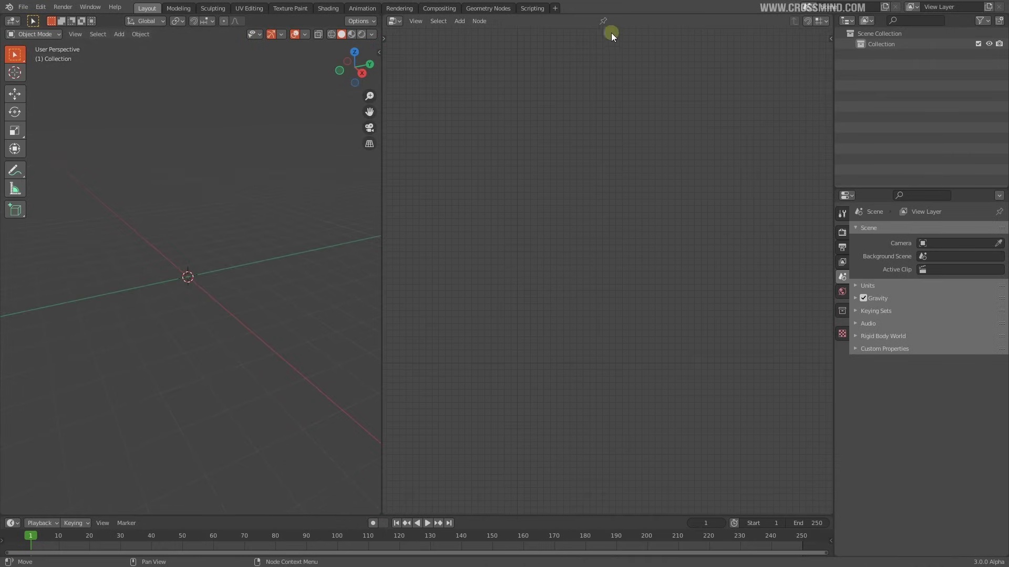
Add a cube mesh at the scene origin
{"action": "left_click", "coordinate": [414, 22]}
{"action": "middle_click_drag", "start_coordinate": [304, 269], "coordinate": [222, 293]}
{"action": "key", "text": "shift+a"}
{"action": "mouse_move", "coordinate": [223, 293]}
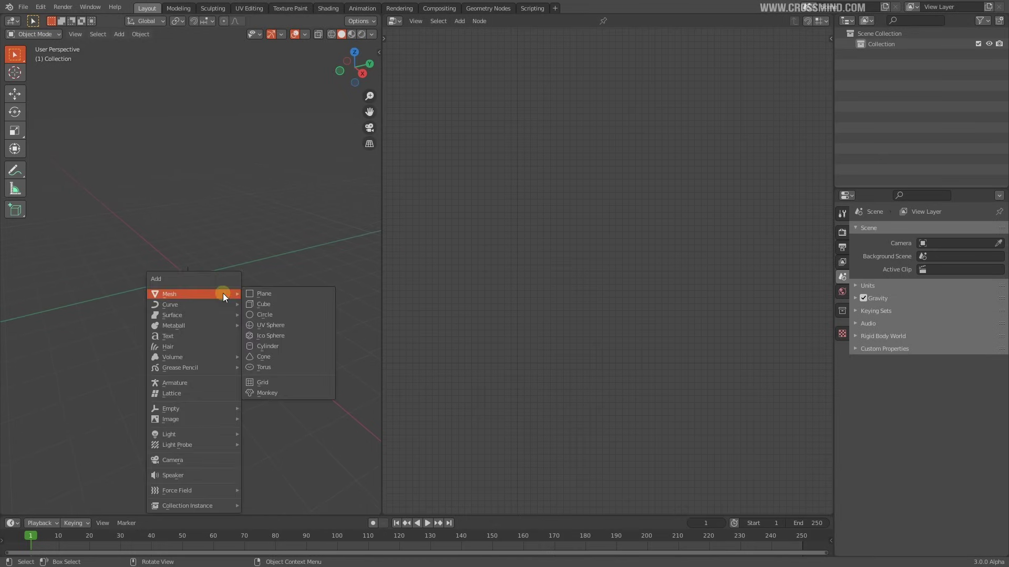
{"action": "left_click", "coordinate": [282, 304]}
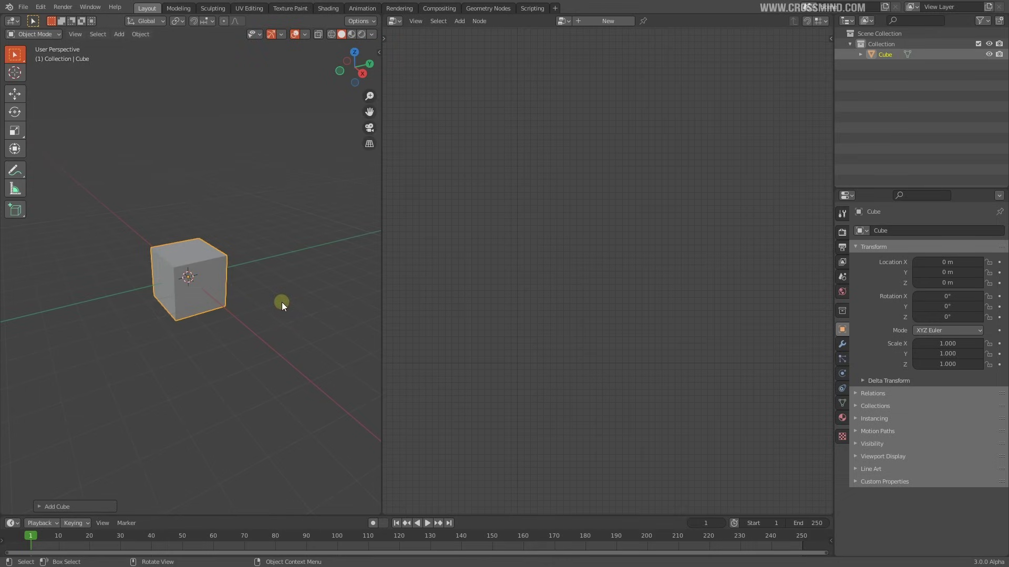
Create a new geometry node tree for the cube and widen the node editor area
{"action": "left_click", "coordinate": [605, 21]}
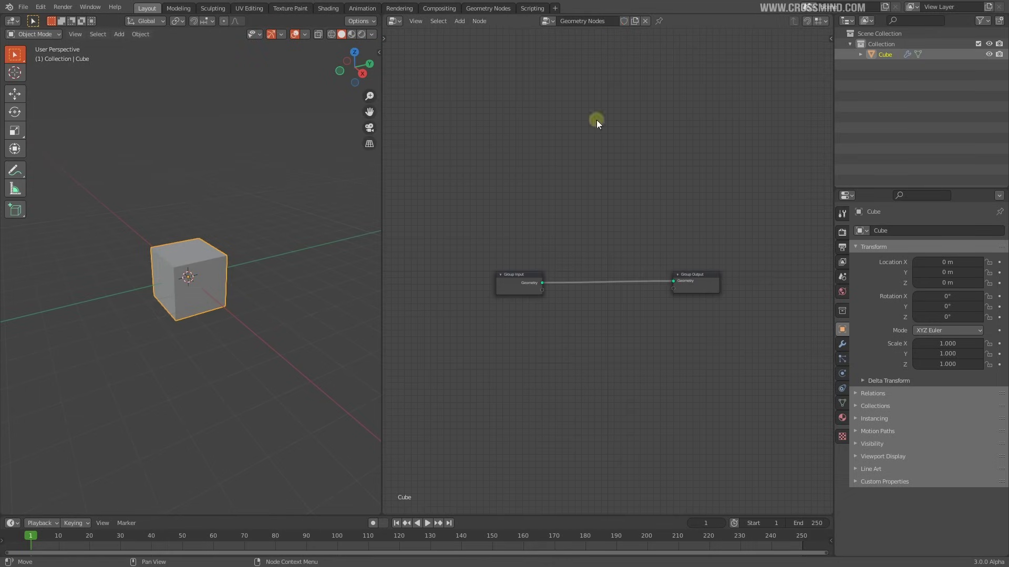
{"action": "scroll", "coordinate": [617, 330], "scroll_direction": "up", "scroll_amount": 5}
{"action": "middle_click_drag", "start_coordinate": [617, 329], "coordinate": [619, 300]}
{"action": "left_click_drag", "start_coordinate": [482, 256], "coordinate": [477, 254]}
{"action": "left_click_drag", "start_coordinate": [430, 201], "coordinate": [796, 312]}
{"action": "left_click_drag", "start_coordinate": [835, 140], "coordinate": [894, 140]}
{"action": "scroll", "coordinate": [620, 295], "scroll_direction": "up", "scroll_amount": 2}
{"action": "middle_click_drag", "start_coordinate": [505, 266], "coordinate": [484, 270]}
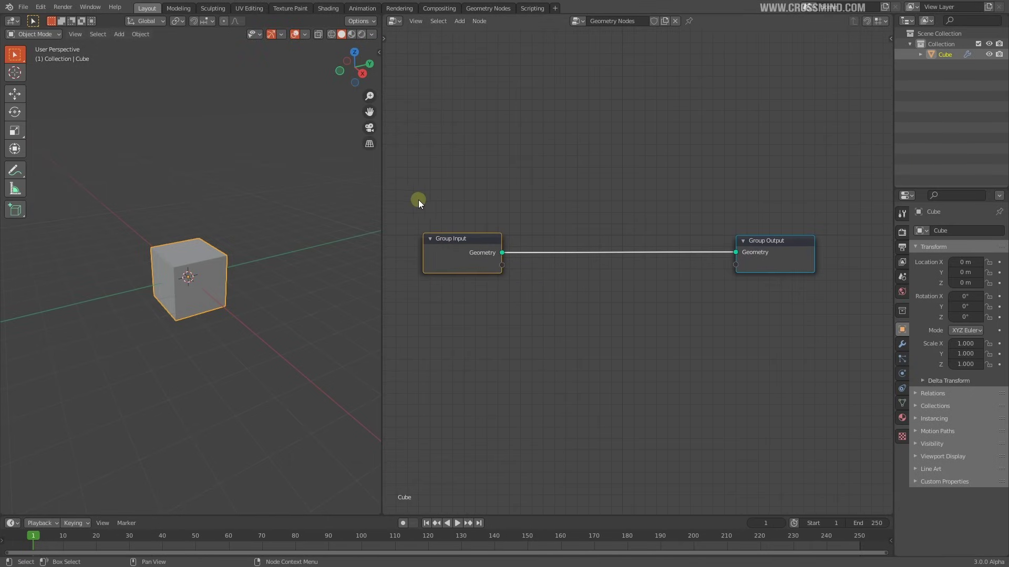
{"action": "left_click_drag", "start_coordinate": [401, 199], "coordinate": [497, 332]}
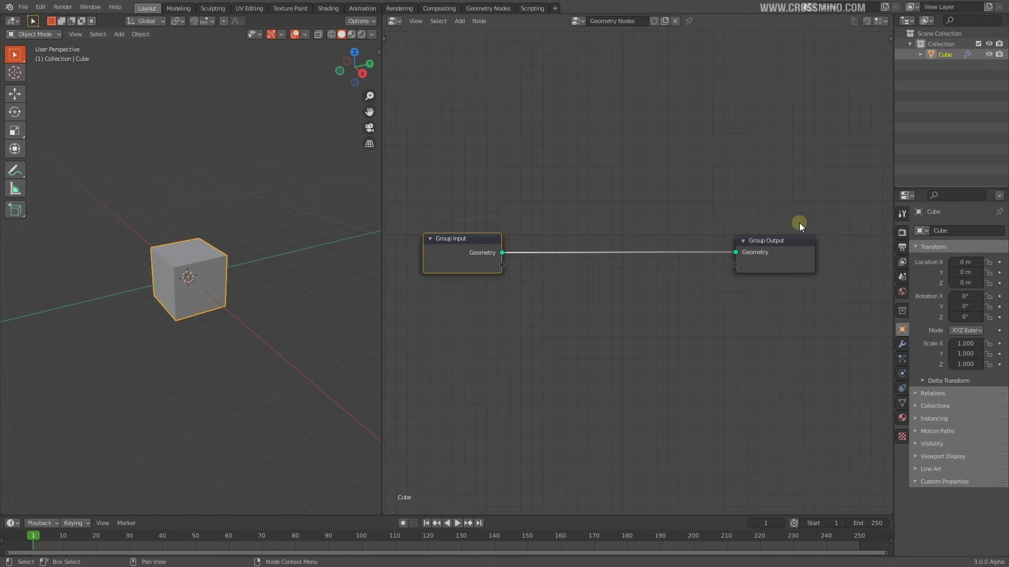
{"action": "left_click_drag", "start_coordinate": [709, 207], "coordinate": [847, 306]}
{"action": "key", "text": "Home"}
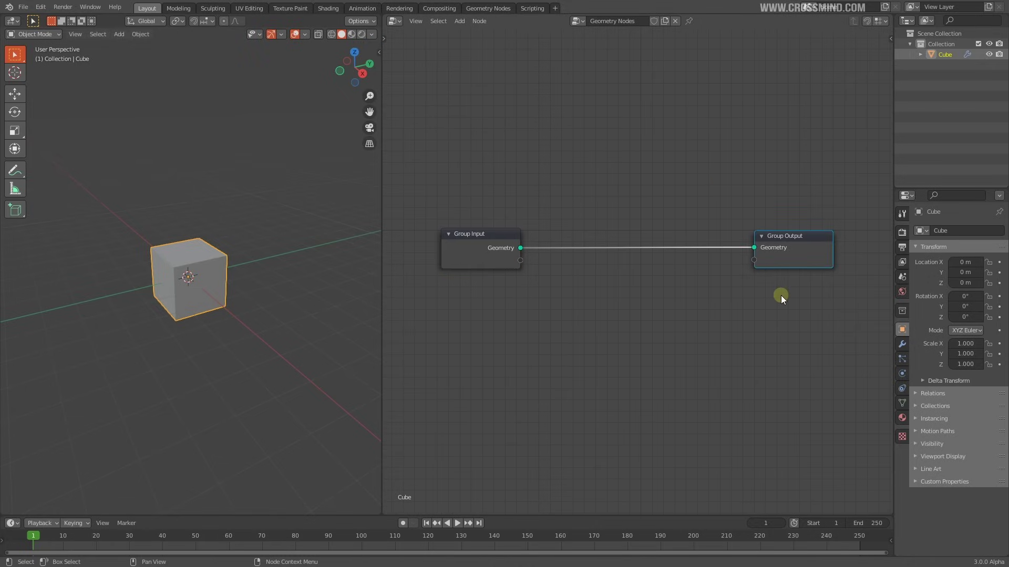
{"action": "left_click", "coordinate": [500, 251]}
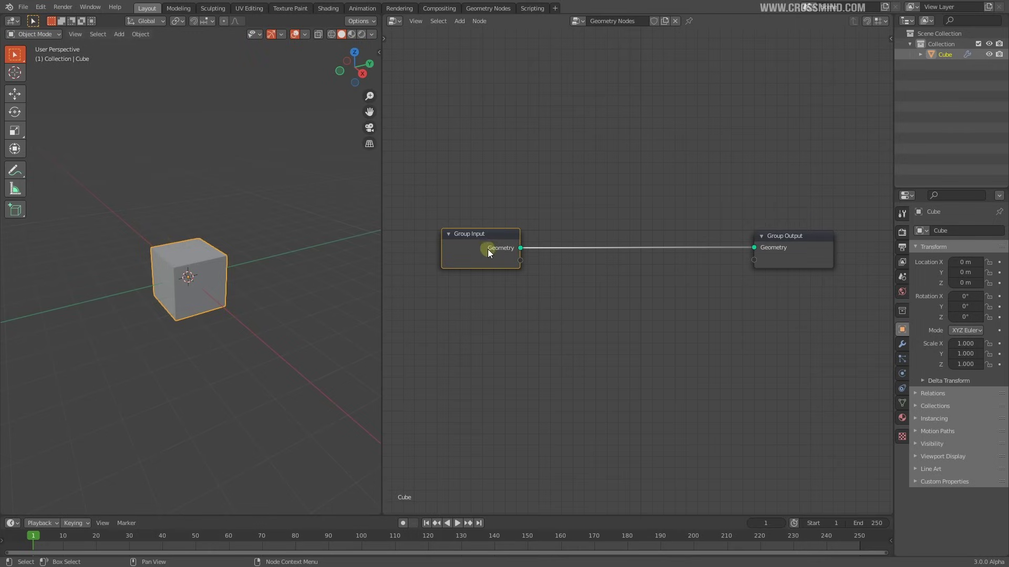
{"action": "middle_click_drag", "start_coordinate": [575, 266], "coordinate": [561, 270]}
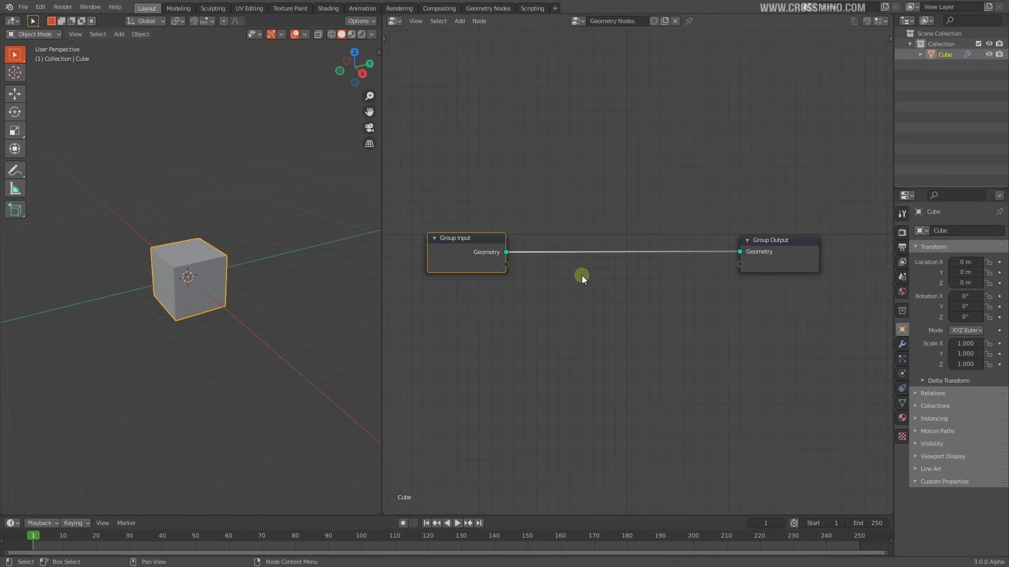
Sketch four vertical strokes with curls beneath them across the link between the Group Input and Group Output nodes
{"action": "left_click_drag", "start_coordinate": [561, 228], "coordinate": [565, 302]}
{"action": "left_click_drag", "start_coordinate": [602, 224], "coordinate": [607, 308]}
{"action": "left_click_drag", "start_coordinate": [643, 239], "coordinate": [644, 303]}
{"action": "left_click_drag", "start_coordinate": [684, 216], "coordinate": [686, 299]}
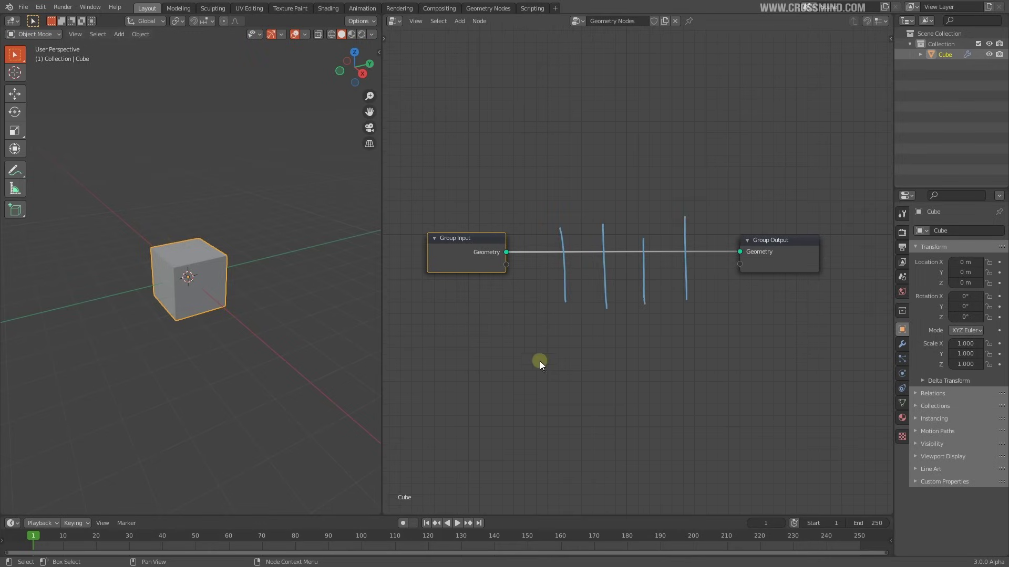
{"action": "mouse_move", "coordinate": [565, 313]}
{"action": "left_mouse_down"}
{"action": "mouse_move", "coordinate": [550, 319]}
{"action": "mouse_move", "coordinate": [676, 324]}
{"action": "left_mouse_up"}
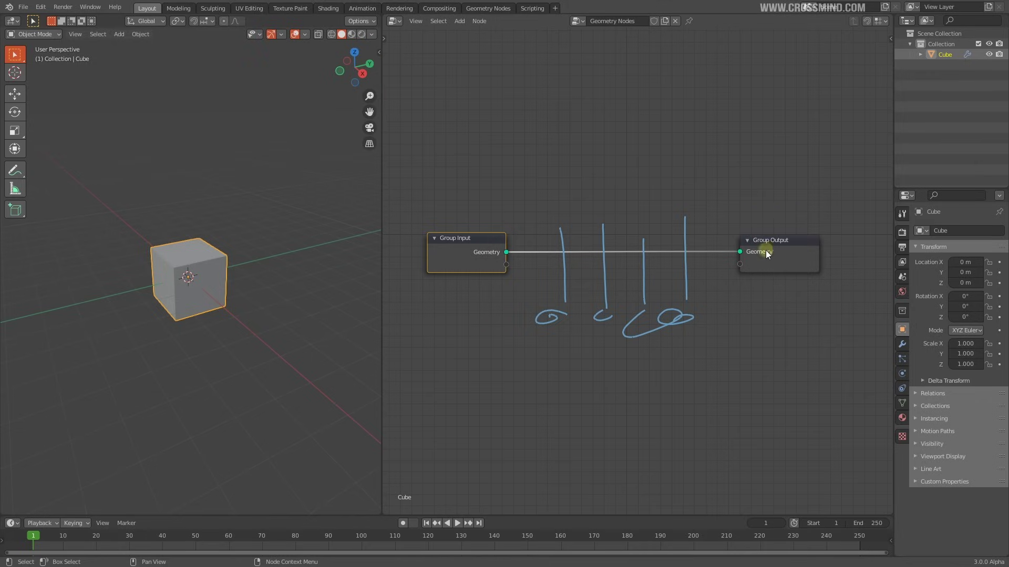
{"action": "left_click", "coordinate": [786, 250]}
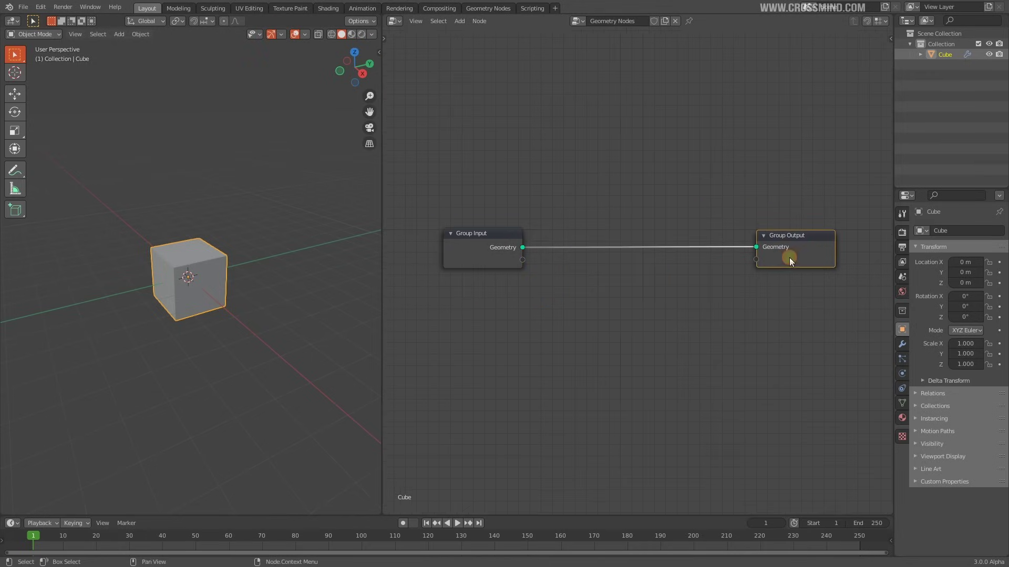
{"action": "middle_click_drag", "start_coordinate": [655, 273], "coordinate": [653, 269]}
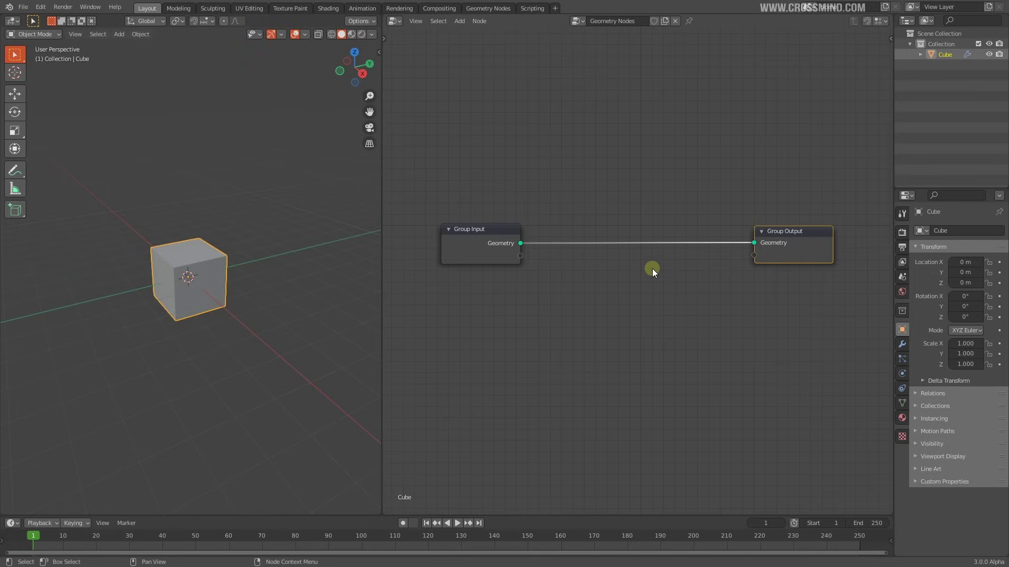
{"action": "middle_click_drag", "start_coordinate": [779, 250], "coordinate": [782, 243]}
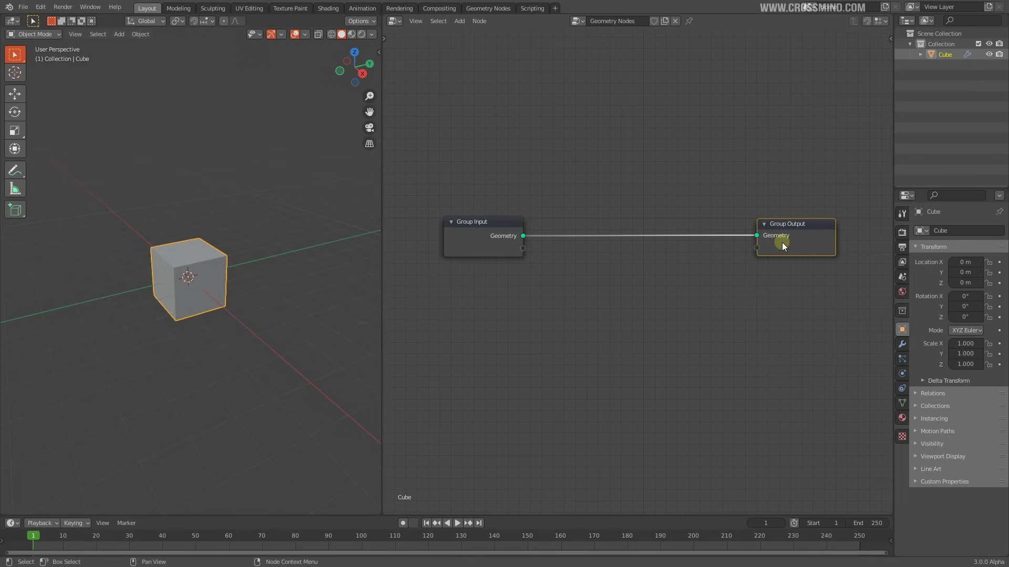
{"action": "middle_click_drag", "start_coordinate": [691, 286], "coordinate": [652, 303]}
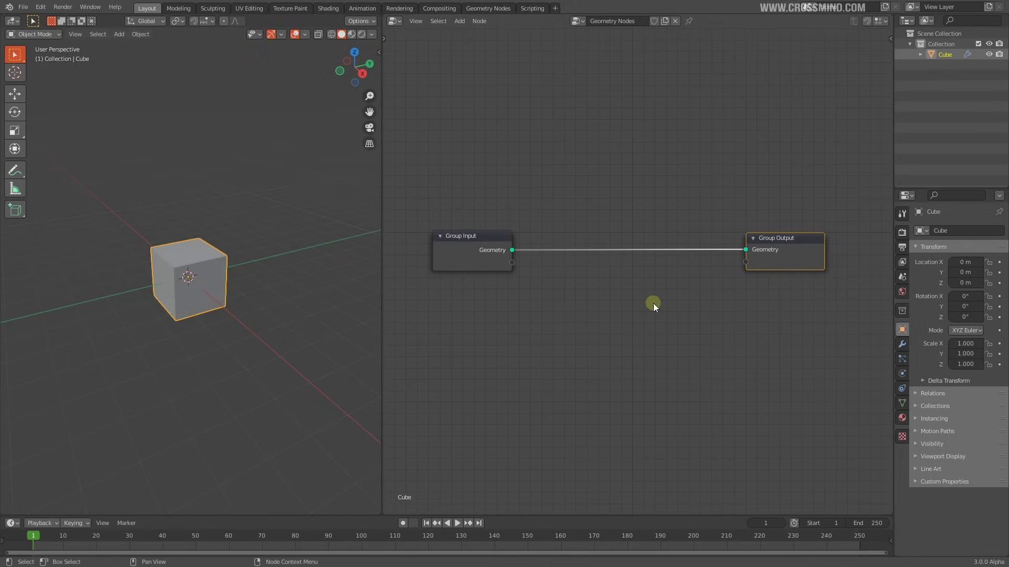
{"action": "middle_click_drag", "start_coordinate": [649, 300], "coordinate": [632, 299]}
{"action": "key", "text": "shift+a"}
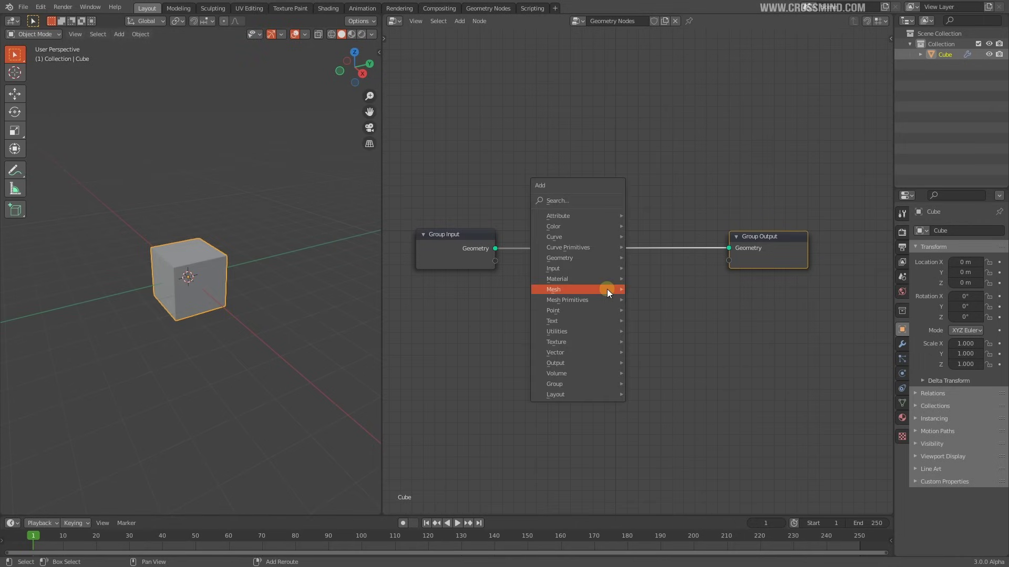
{"action": "mouse_move", "coordinate": [606, 289]}
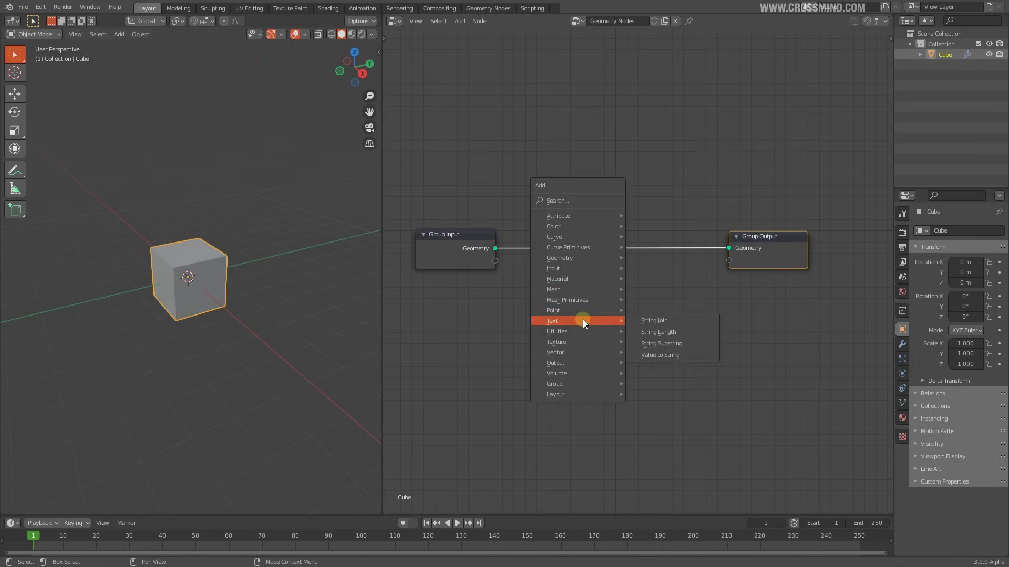
{"action": "key", "text": "shift+a"}
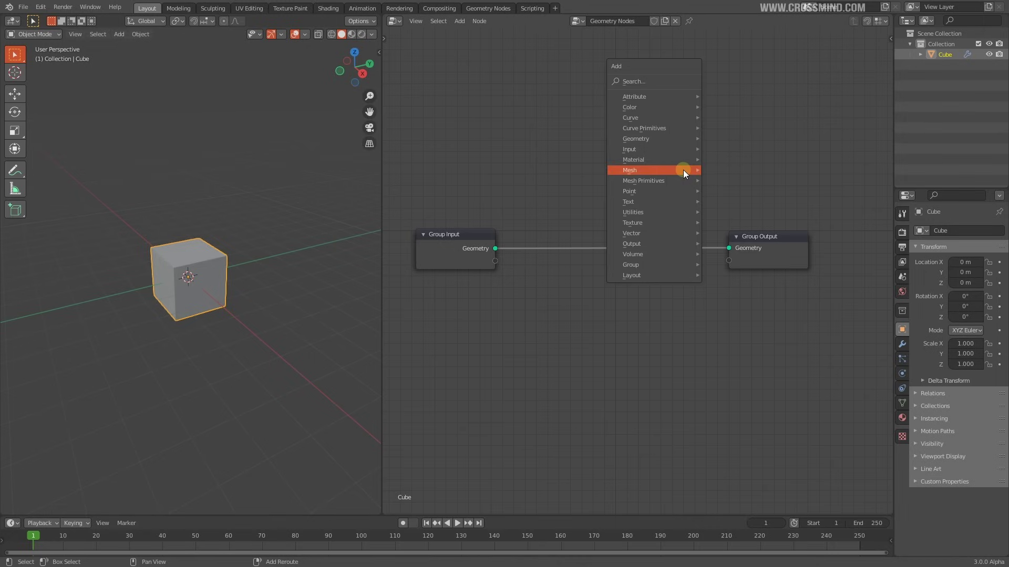
{"action": "mouse_move", "coordinate": [683, 169]}
{"action": "mouse_move", "coordinate": [645, 90]}
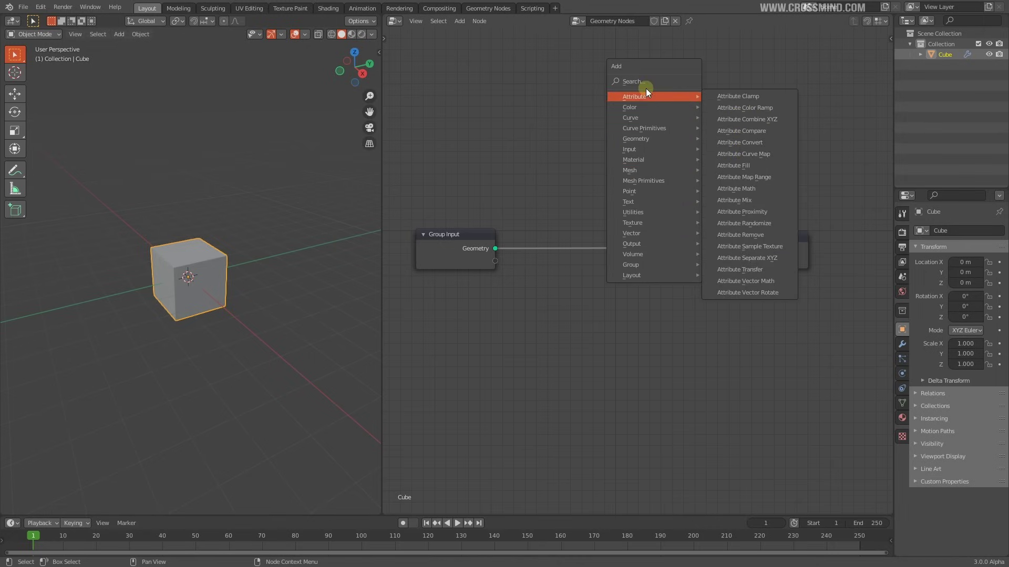
{"action": "left_click", "coordinate": [252, 272]}
{"action": "key", "text": "shift+a"}
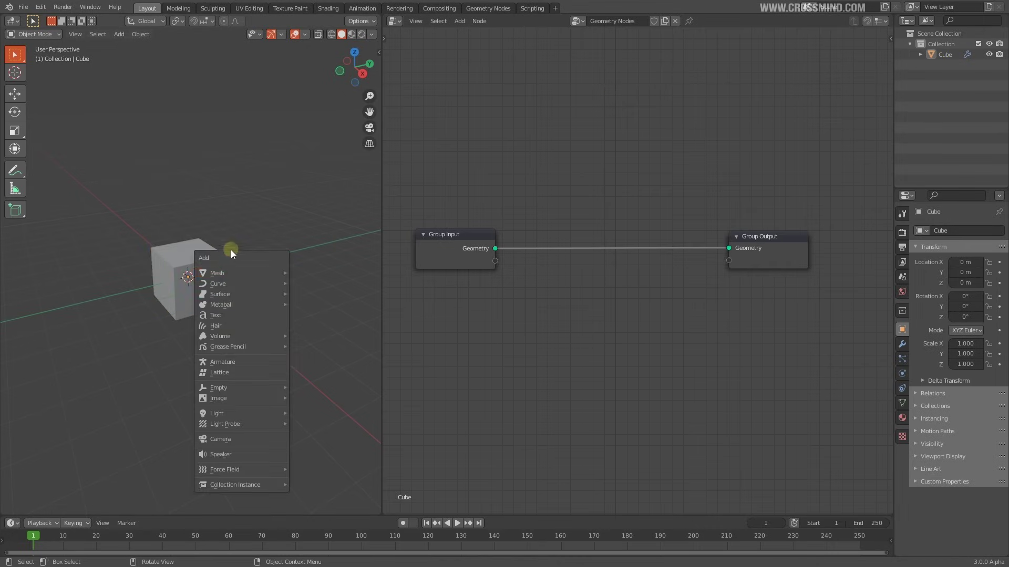
{"action": "left_click_drag", "start_coordinate": [424, 163], "coordinate": [840, 326]}
{"action": "left_click", "coordinate": [580, 176]}
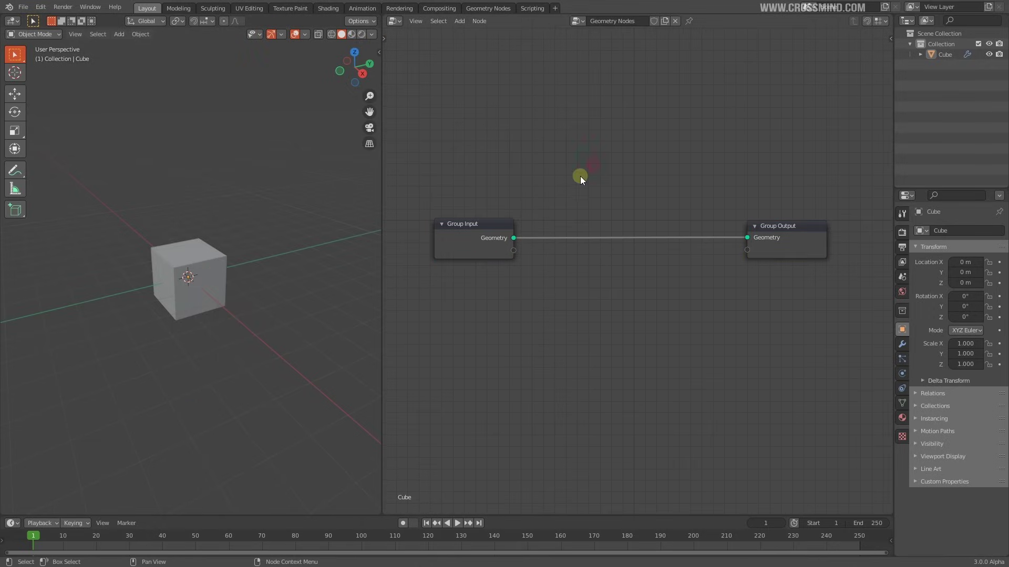
Add a Transform node from the Geometry category and place it below the link between Group Input and Group Output
{"action": "middle_click_drag", "start_coordinate": [596, 281], "coordinate": [601, 301]}
{"action": "key", "text": "shift+a"}
{"action": "mouse_move", "coordinate": [619, 292]}
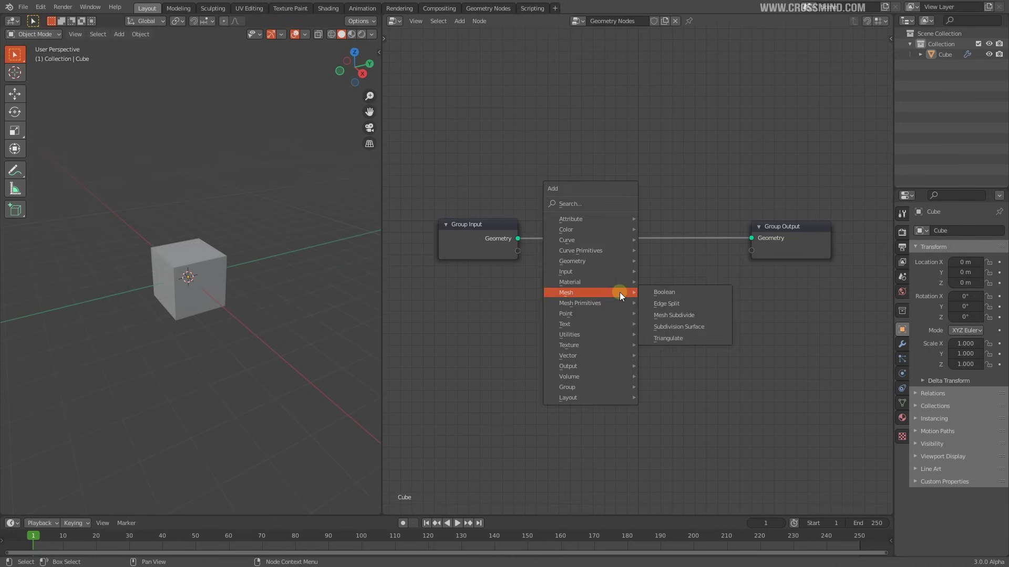
{"action": "mouse_move", "coordinate": [597, 261]}
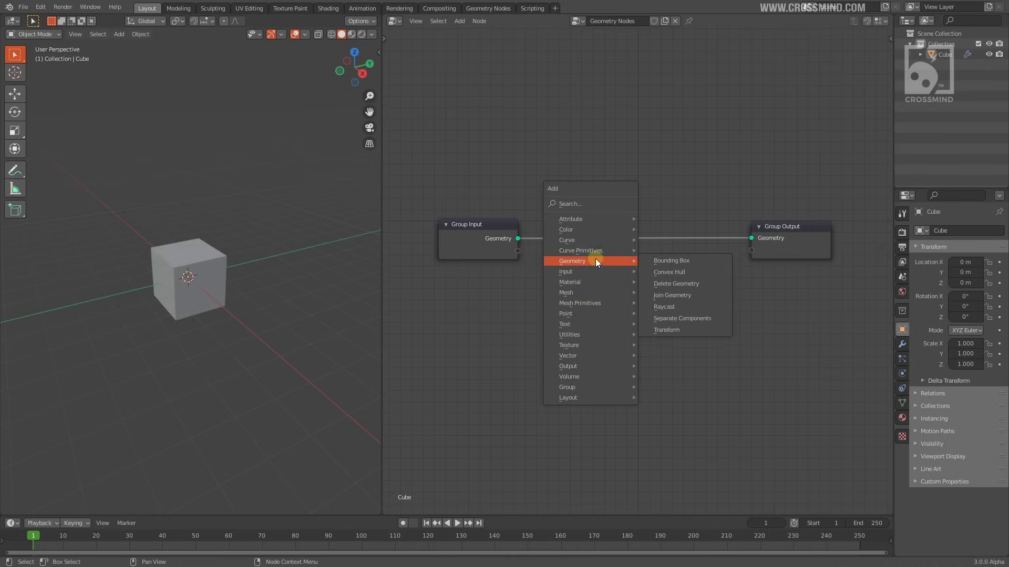
{"action": "left_click", "coordinate": [666, 330]}
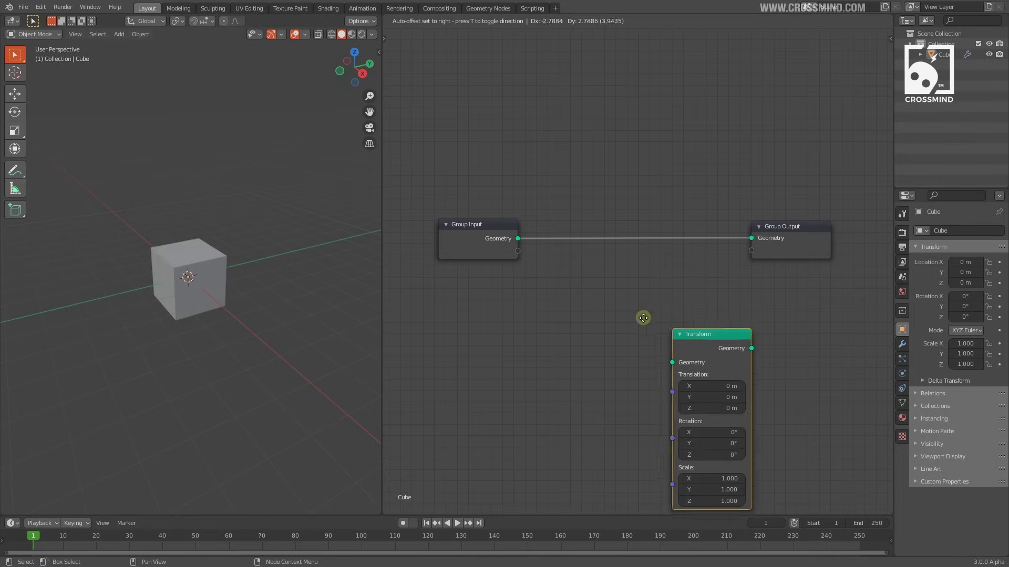
{"action": "left_click", "coordinate": [602, 290]}
{"action": "middle_click_drag", "start_coordinate": [716, 329], "coordinate": [718, 303]}
{"action": "mouse_move", "coordinate": [645, 275]}
{"action": "left_mouse_down"}
{"action": "mouse_move", "coordinate": [669, 274]}
{"action": "mouse_move", "coordinate": [651, 268]}
{"action": "left_mouse_up"}
{"action": "left_click_drag", "start_coordinate": [722, 254], "coordinate": [529, 463]}
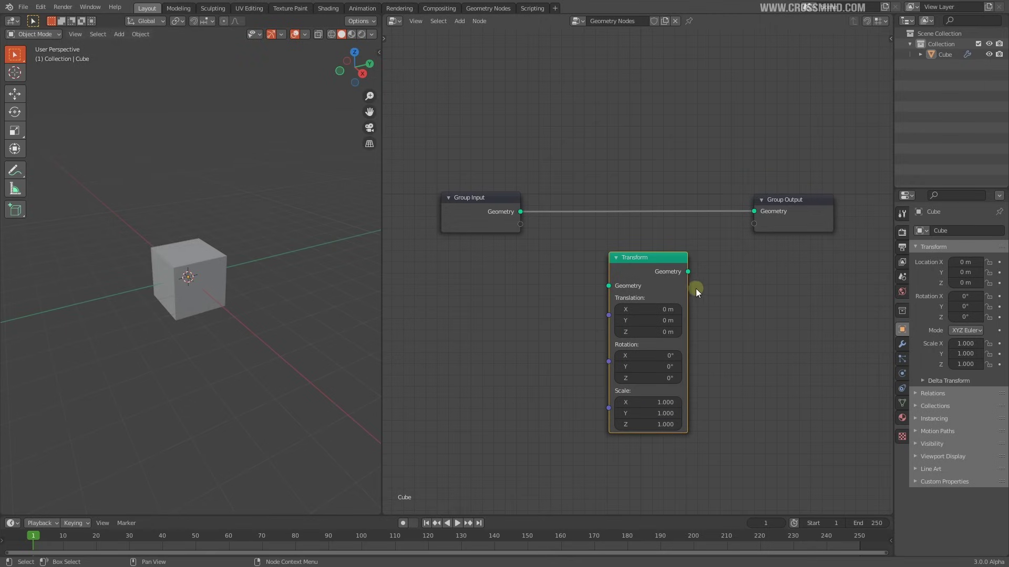
Insert the Transform node into the geometry link between Group Input and Group Output
{"action": "left_click_drag", "start_coordinate": [633, 257], "coordinate": [615, 263]}
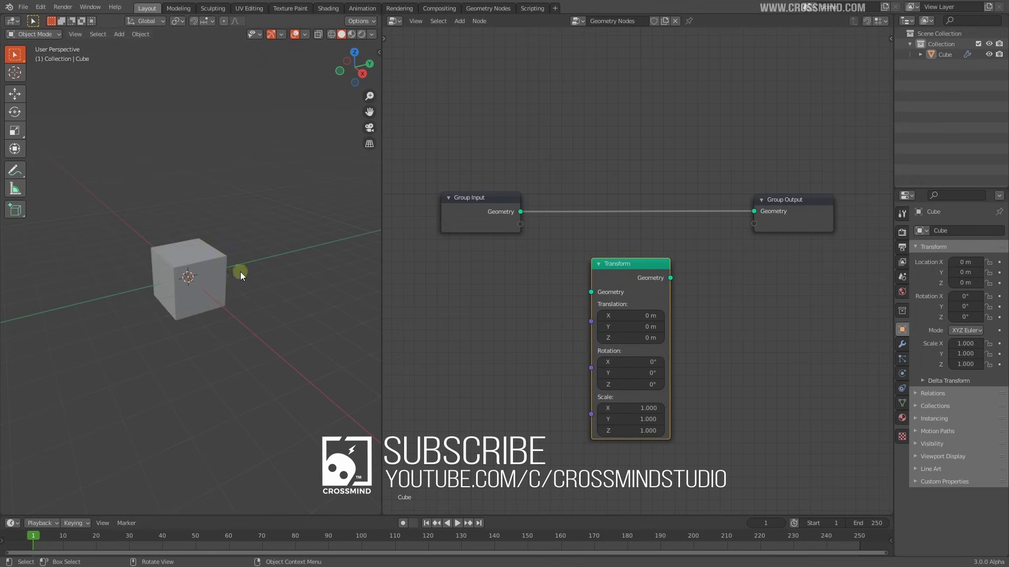
{"action": "left_click_drag", "start_coordinate": [625, 266], "coordinate": [631, 254]}
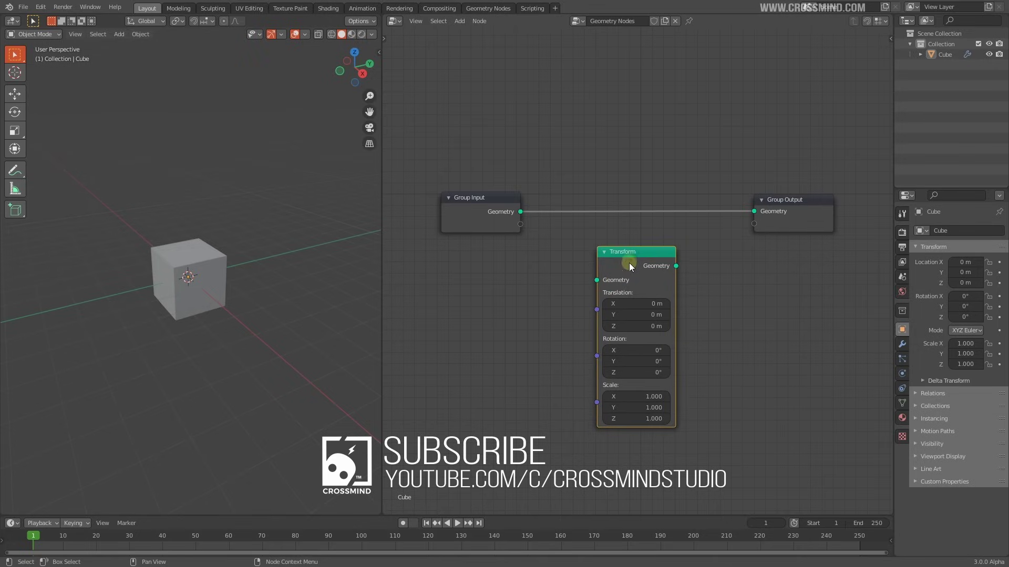
{"action": "middle_click_drag", "start_coordinate": [707, 285], "coordinate": [713, 285]}
{"action": "left_click_drag", "start_coordinate": [654, 268], "coordinate": [654, 204]}
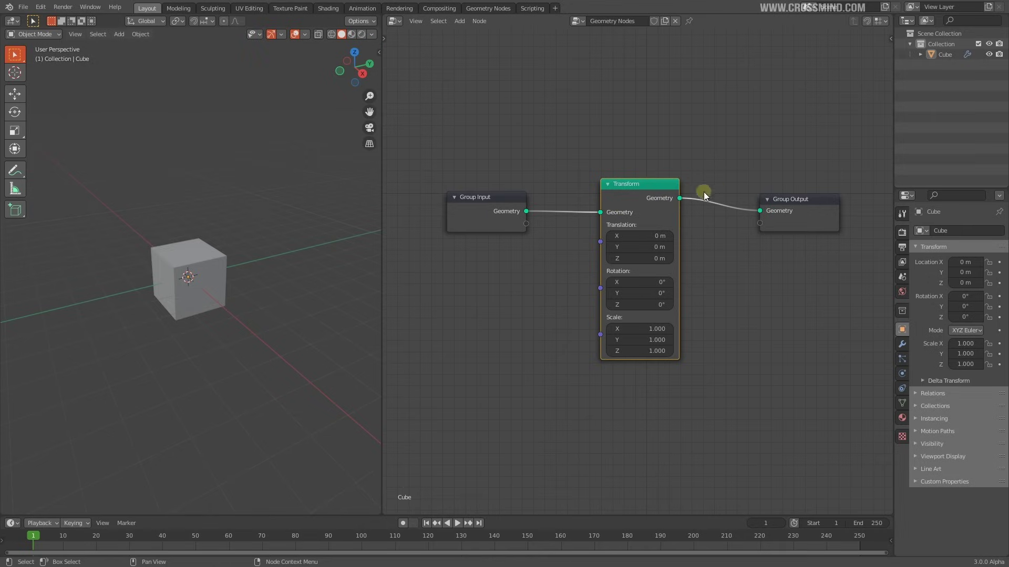
Try an X translation of 3.5 m on the Transform node, and undo the translation changes
{"action": "middle_click_drag", "start_coordinate": [231, 302], "coordinate": [214, 319]}
{"action": "scroll", "coordinate": [212, 333], "scroll_direction": "up", "scroll_amount": 1}
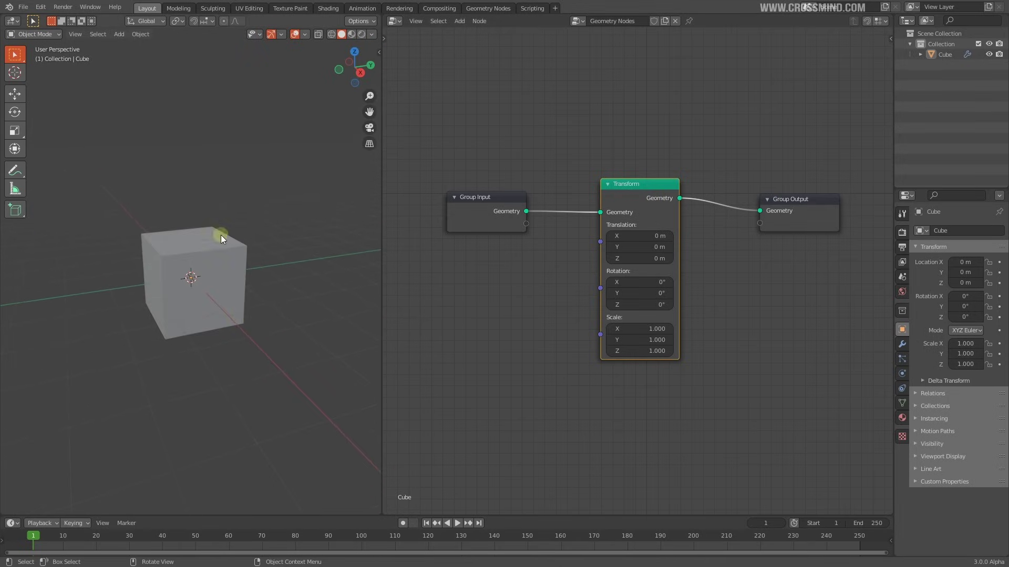
{"action": "double_click", "coordinate": [637, 235]}
{"action": "type", "text": "3.5"}
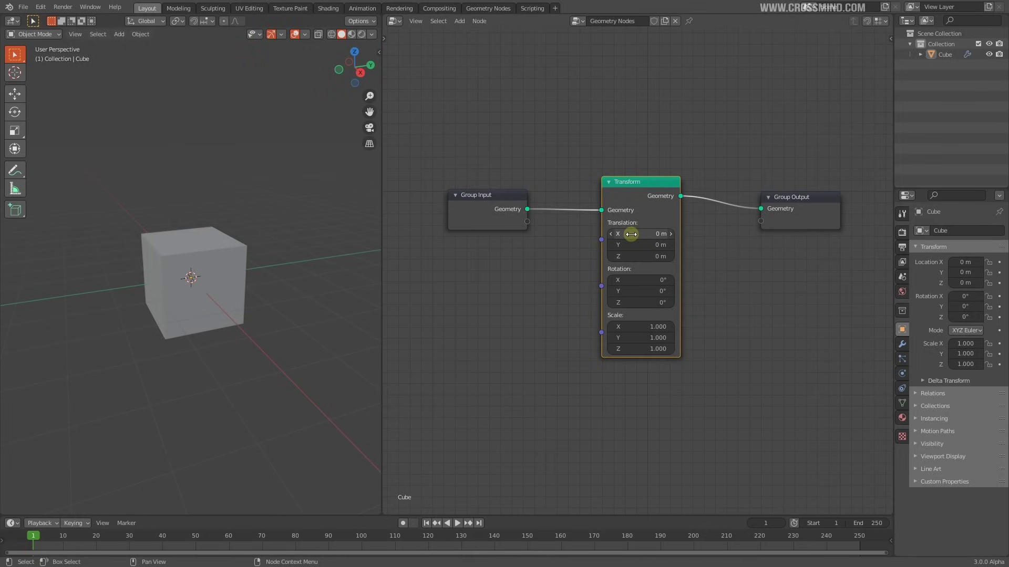
{"action": "key", "text": "Return"}
{"action": "left_click_drag", "start_coordinate": [668, 236], "coordinate": [645, 244]}
{"action": "key", "text": "ctrl+z"}
{"action": "key", "text": "ctrl+z"}
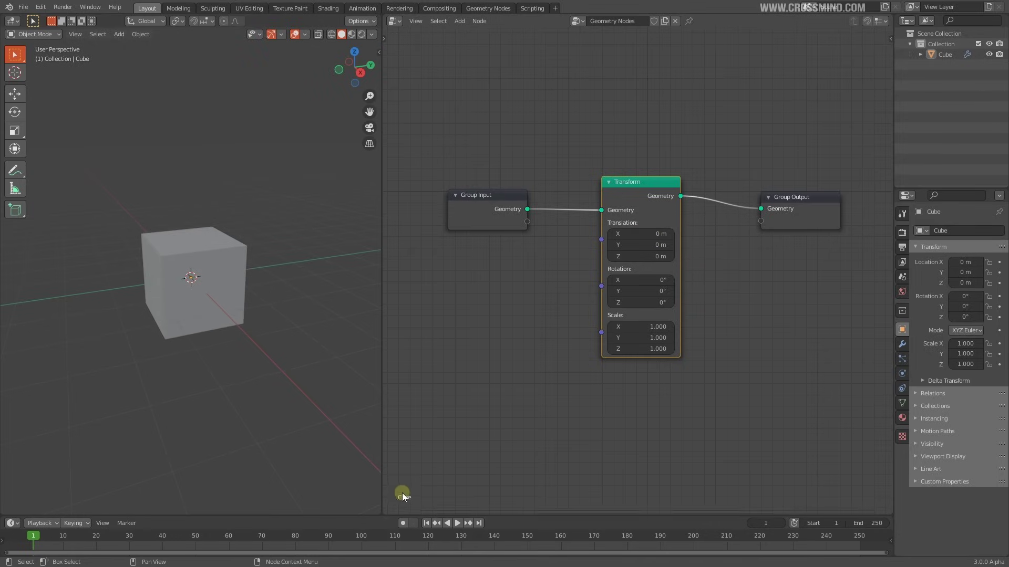
Enlarge the timeline area and widen the properties area
{"action": "left_click_drag", "start_coordinate": [386, 517], "coordinate": [446, 481]}
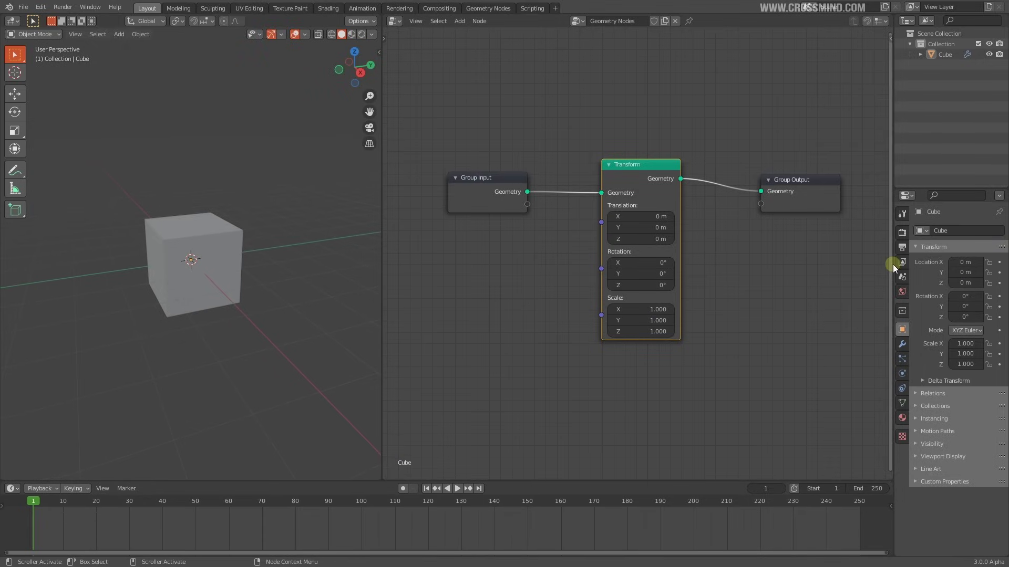
{"action": "left_click_drag", "start_coordinate": [894, 268], "coordinate": [871, 260]}
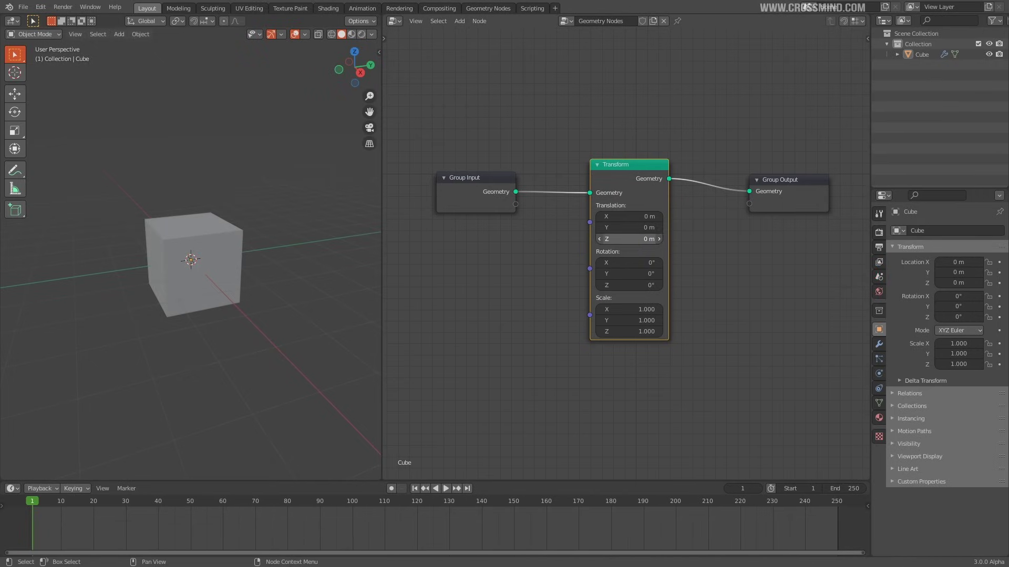
Try out changes to the Transform node's translation, rotation and scale values, and undo them
{"action": "left_click_drag", "start_coordinate": [633, 241], "coordinate": [640, 241]}
{"action": "key", "text": "ctrl+z"}
{"action": "left_click_drag", "start_coordinate": [634, 308], "coordinate": [645, 285]}
{"action": "key", "text": "ctrl+z"}
{"action": "left_click_drag", "start_coordinate": [645, 285], "coordinate": [632, 286]}
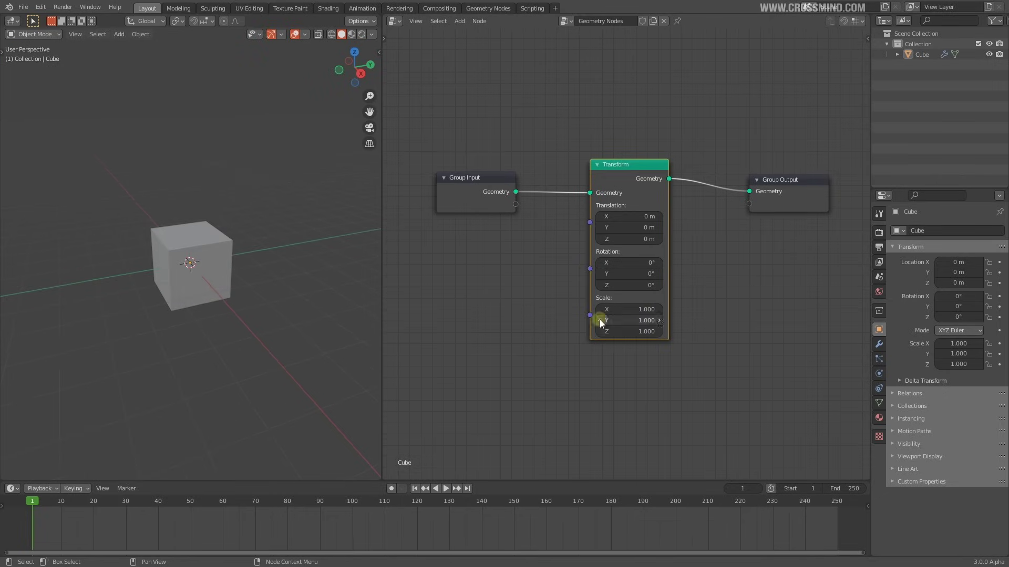
Insert keyframes for the Transform node's translation and rotation at frame 1
{"action": "scroll", "coordinate": [632, 298], "scroll_direction": "up", "scroll_amount": 2}
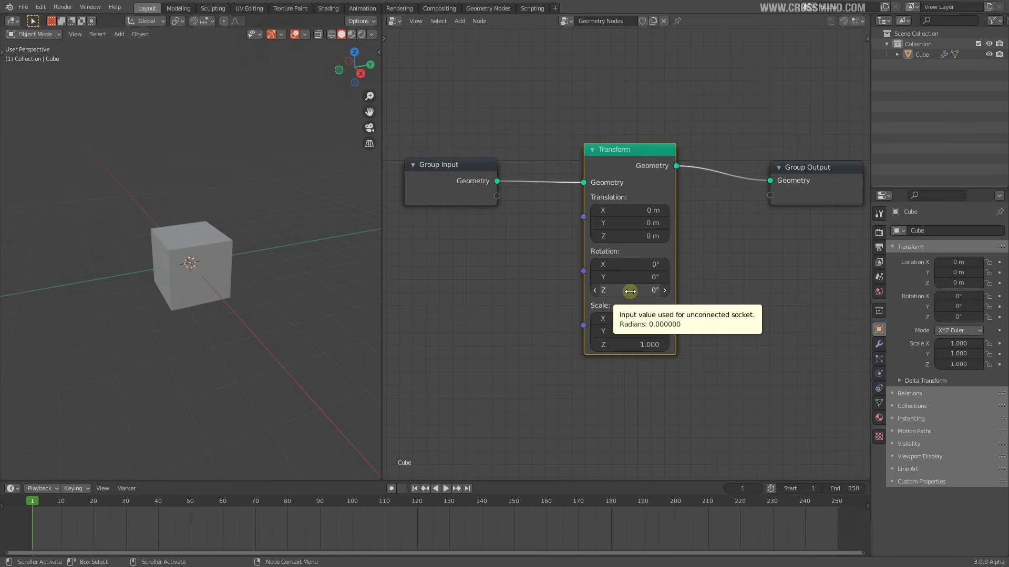
{"action": "left_click_drag", "start_coordinate": [641, 235], "coordinate": [640, 237]}
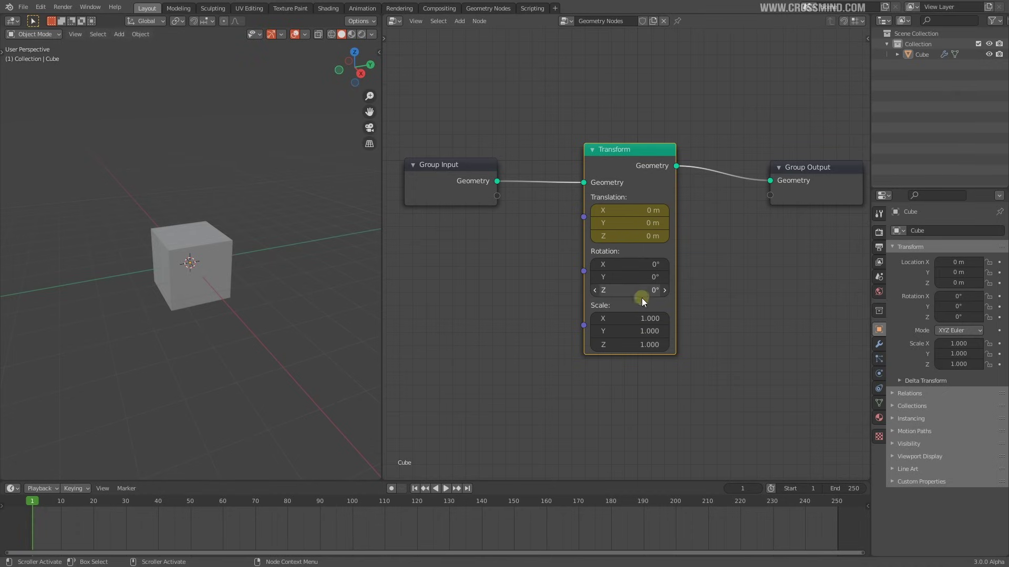
{"action": "left_click_drag", "start_coordinate": [644, 292], "coordinate": [641, 288]}
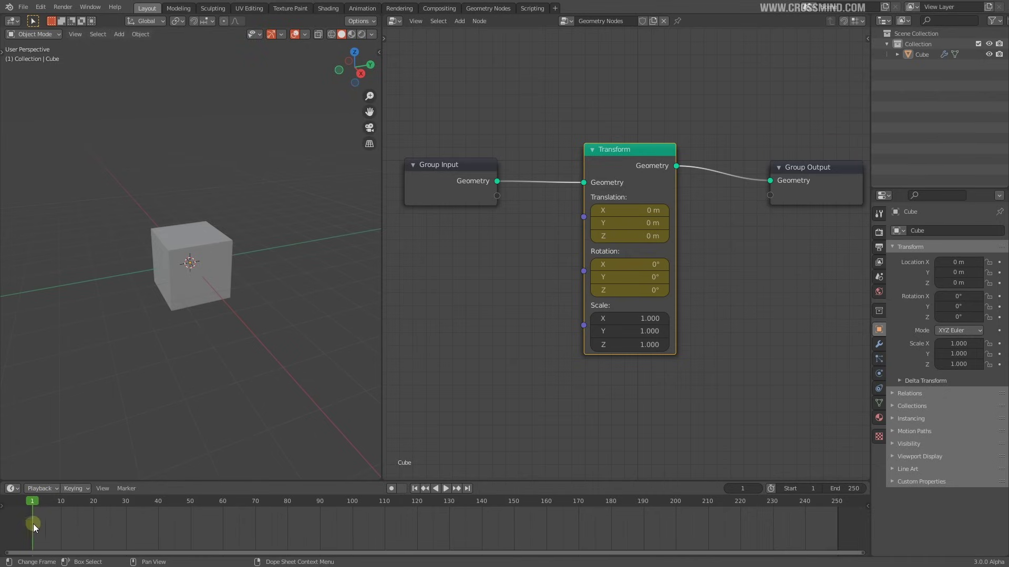
At frame 90, set the Transform node's Z translation to 2.9 m and Z rotation to about 189°, and keyframe both
{"action": "left_click_drag", "start_coordinate": [55, 523], "coordinate": [229, 524]}
{"action": "left_click_drag", "start_coordinate": [32, 500], "coordinate": [319, 509]}
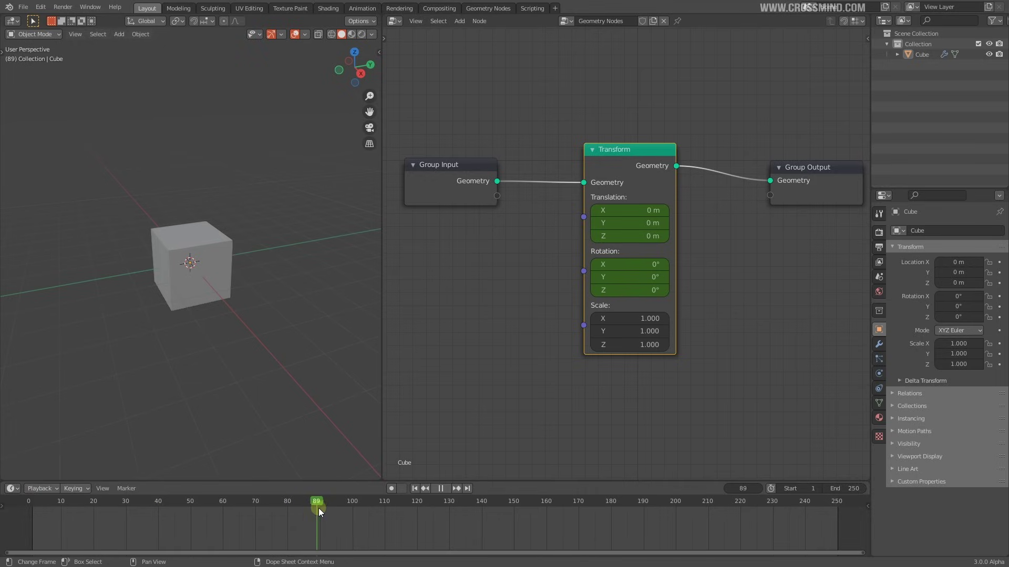
{"action": "left_click_drag", "start_coordinate": [638, 236], "coordinate": [664, 236]}
{"action": "left_click_drag", "start_coordinate": [612, 290], "coordinate": [686, 290]}
{"action": "key", "text": "i"}
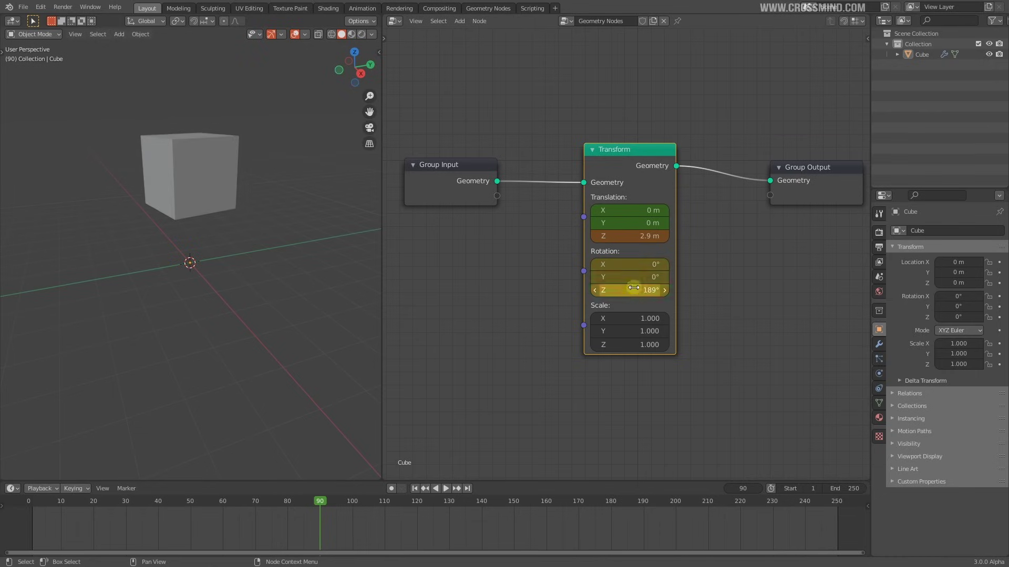
{"action": "key", "text": "i"}
At frame 180, set the Transform node's Z translation to 0 m and Z rotation to 360°, and keyframe both
{"action": "left_click_drag", "start_coordinate": [399, 497], "coordinate": [609, 502]}
{"action": "left_click", "coordinate": [650, 238]}
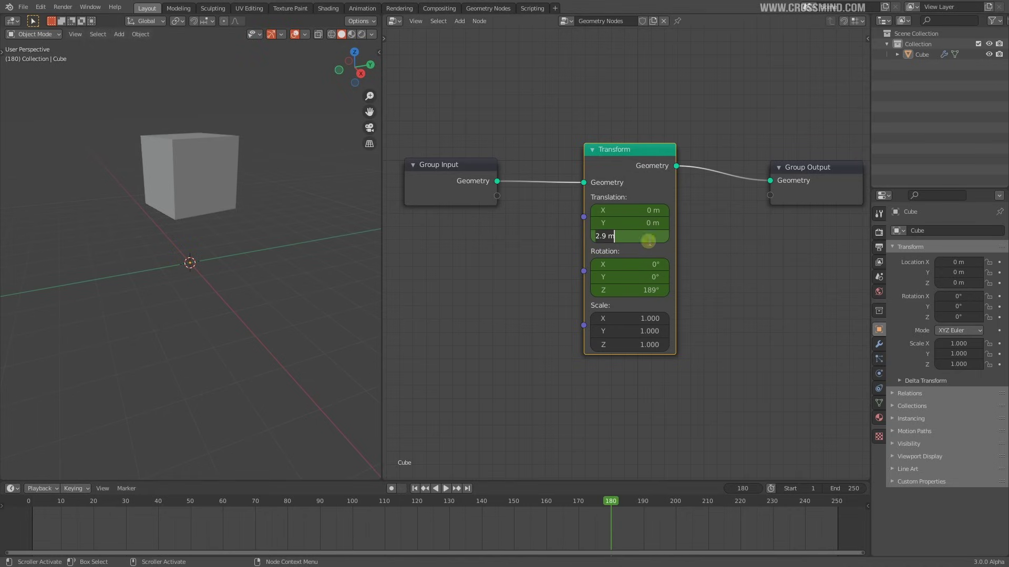
{"action": "type", "text": "0"}
{"action": "key", "text": "Return"}
{"action": "left_click", "coordinate": [641, 289]}
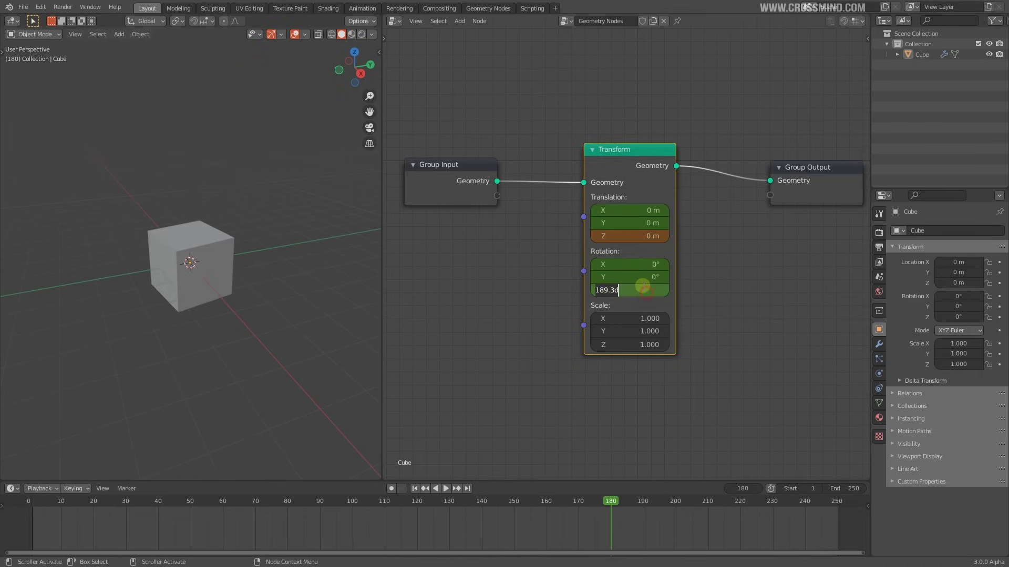
{"action": "type", "text": "360"}
{"action": "key", "text": "Return"}
{"action": "key", "text": "i"}
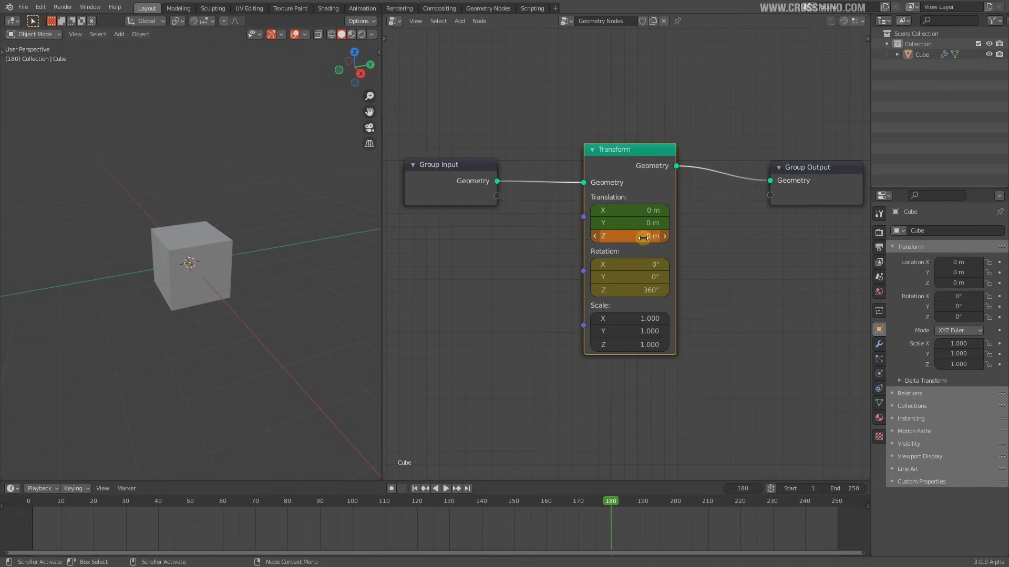
{"action": "key", "text": "i"}
Play and scrub through the cube's node animation to check its motion
{"action": "left_click", "coordinate": [65, 505]}
{"action": "key", "text": "space"}
{"action": "left_click_drag", "start_coordinate": [92, 503], "coordinate": [125, 501]}
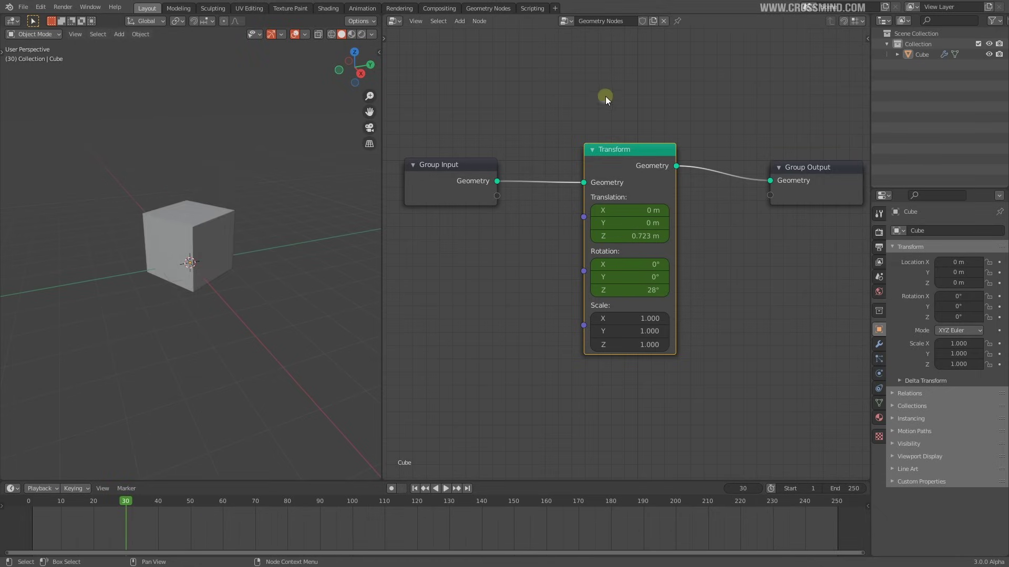
Rename the geometry node tree as My First GeoNode
{"action": "left_click", "coordinate": [608, 22]}
{"action": "key", "text": "ctrl+a"}
{"action": "type", "text": "My F"}
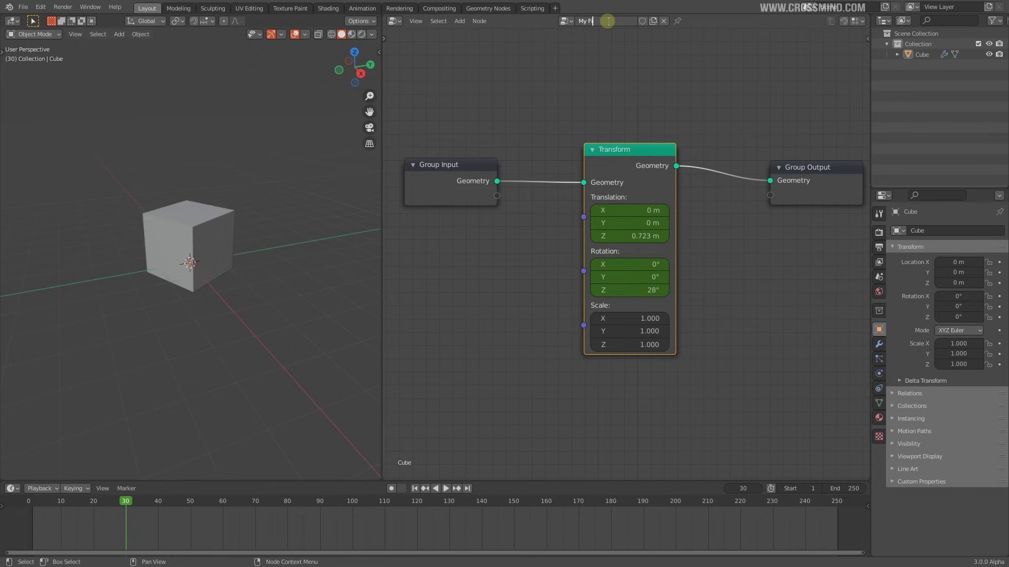
{"action": "type", "text": "irst Geo"}
{"action": "key", "text": "Return"}
{"action": "scroll", "coordinate": [748, 235], "scroll_direction": "down", "scroll_amount": 2}
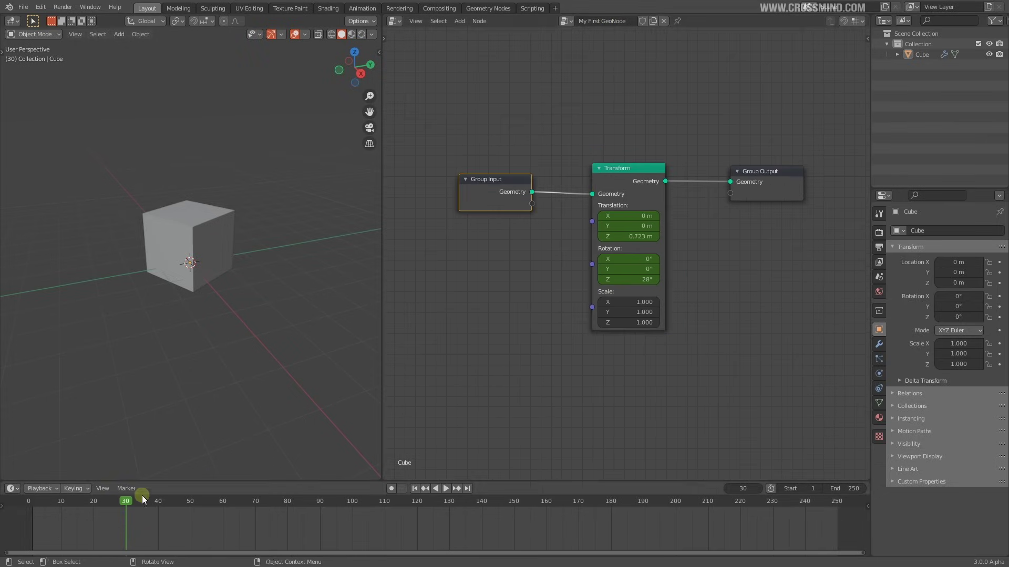
Replay the animation from near its start, and scrub on to frame 168
{"action": "left_click_drag", "start_coordinate": [108, 505], "coordinate": [38, 501]}
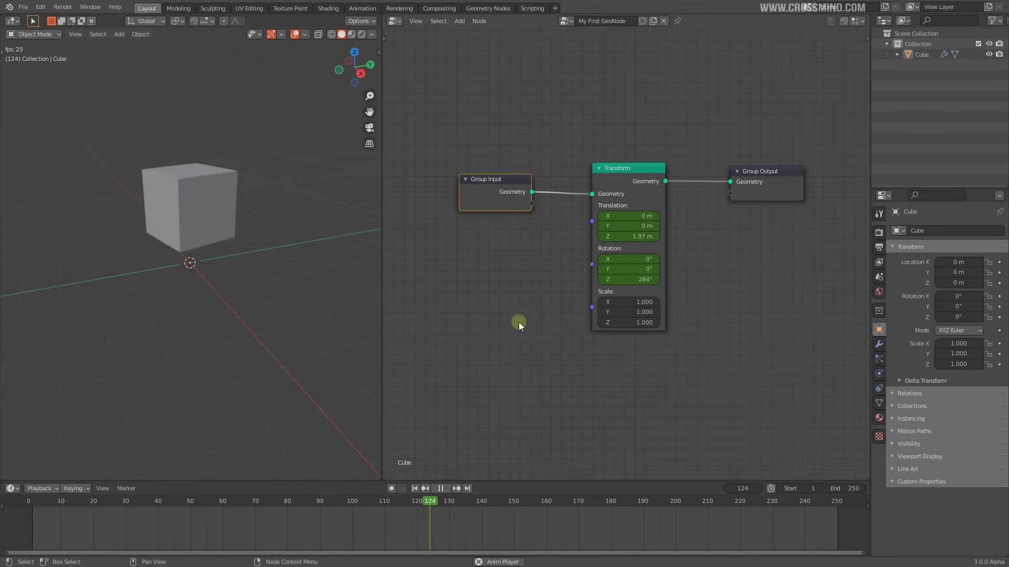
{"action": "key", "text": "space"}
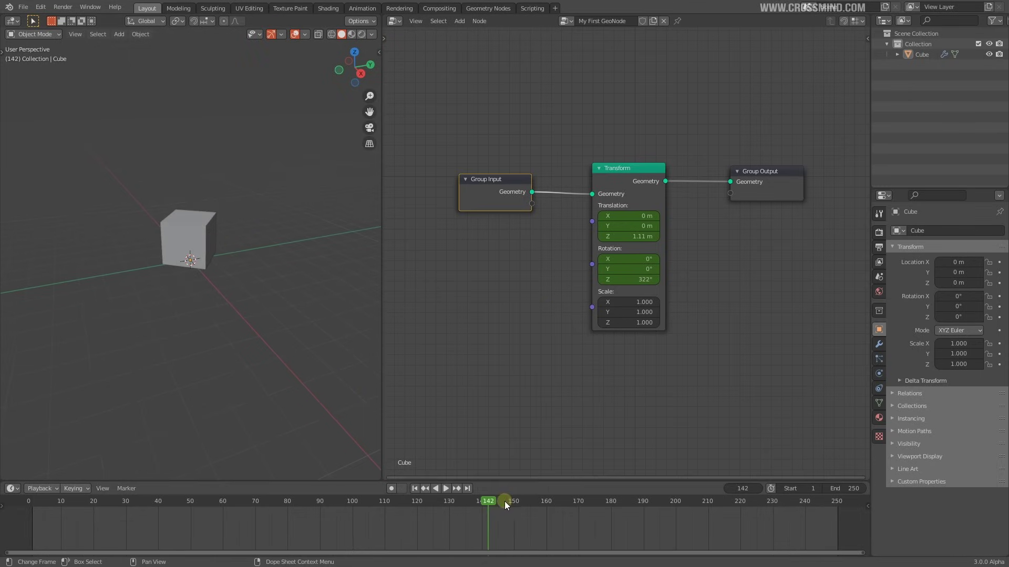
{"action": "left_click_drag", "start_coordinate": [504, 501], "coordinate": [571, 501]}
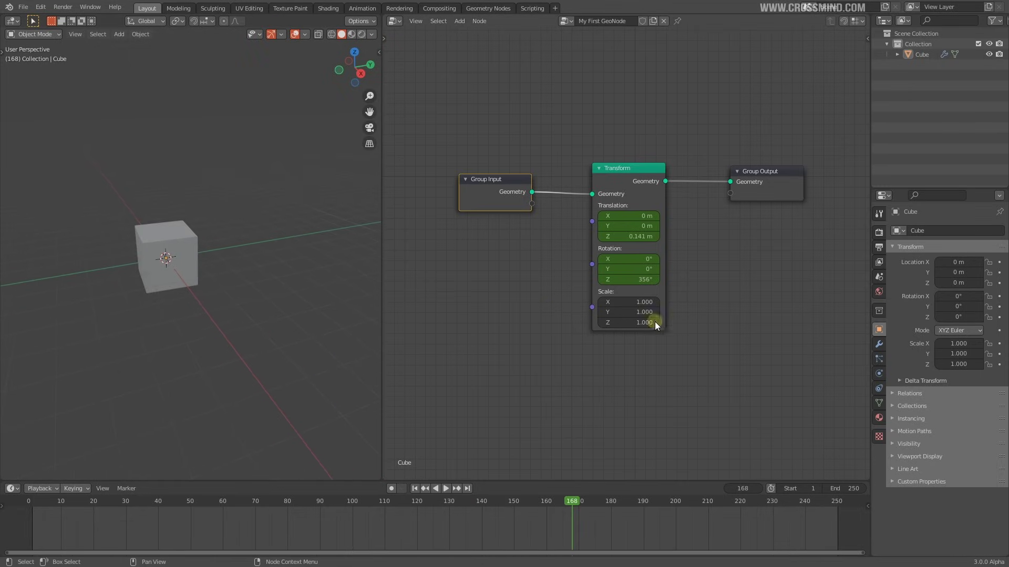
Add a second cube, clear its location, and move it about 5.56 m along Y beside the first cube
{"action": "middle_click_drag", "start_coordinate": [259, 252], "coordinate": [250, 235], "text": "shift"}
{"action": "key", "text": "shift+a"}
{"action": "mouse_move", "coordinate": [255, 234]}
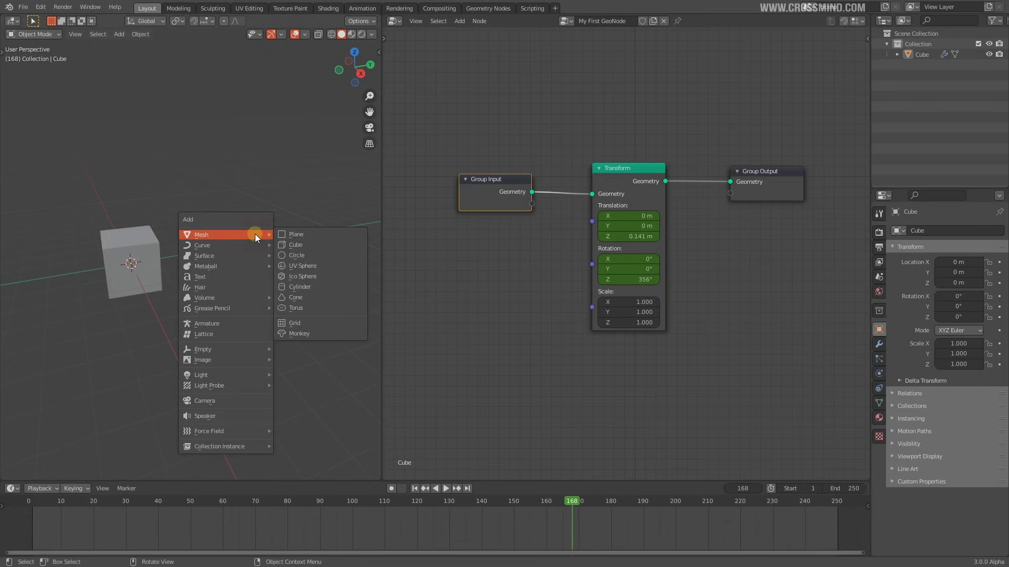
{"action": "left_click", "coordinate": [296, 245]}
{"action": "key", "text": "alt+g"}
{"action": "key", "text": "g"}
{"action": "key", "text": "x"}
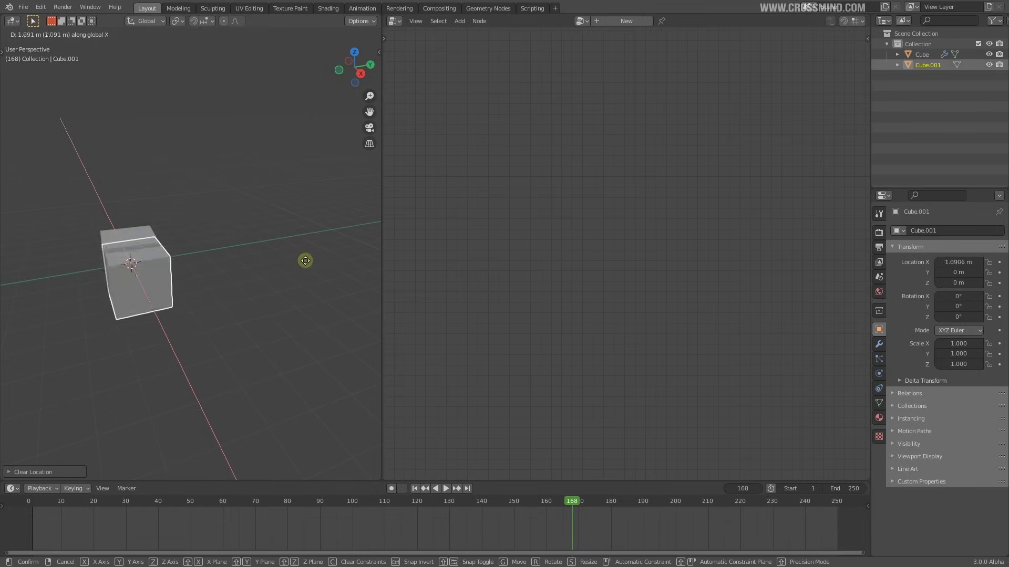
{"action": "key", "text": "y"}
{"action": "left_click", "coordinate": [339, 235]}
{"action": "key", "text": "r"}
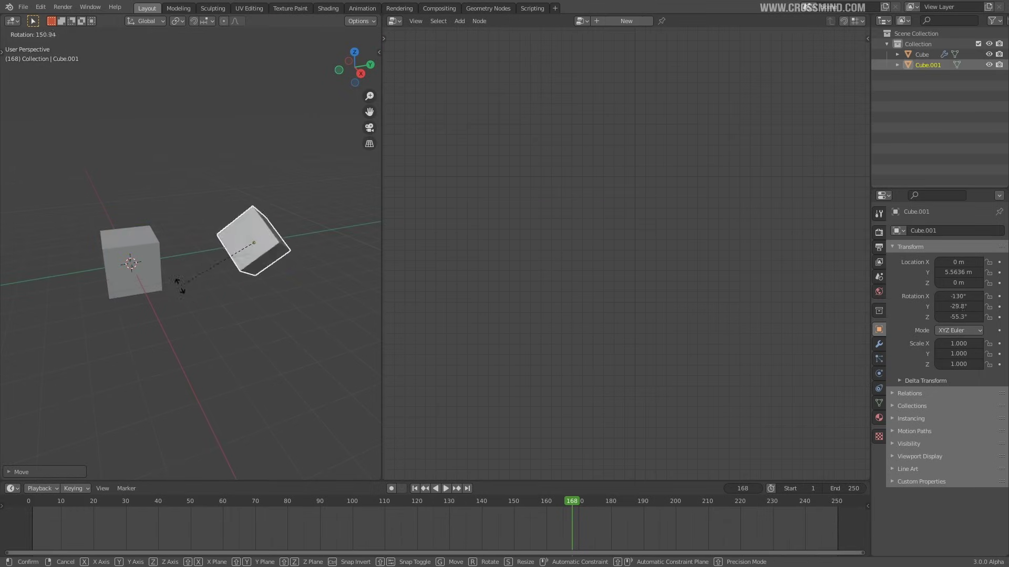
{"action": "key", "text": "z"}
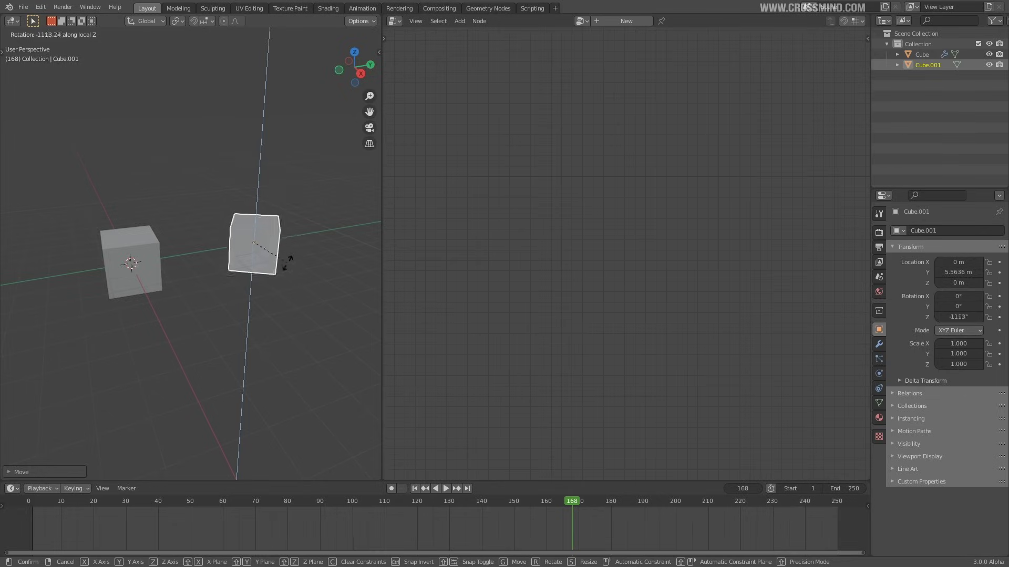
{"action": "right_click", "coordinate": [530, 517]}
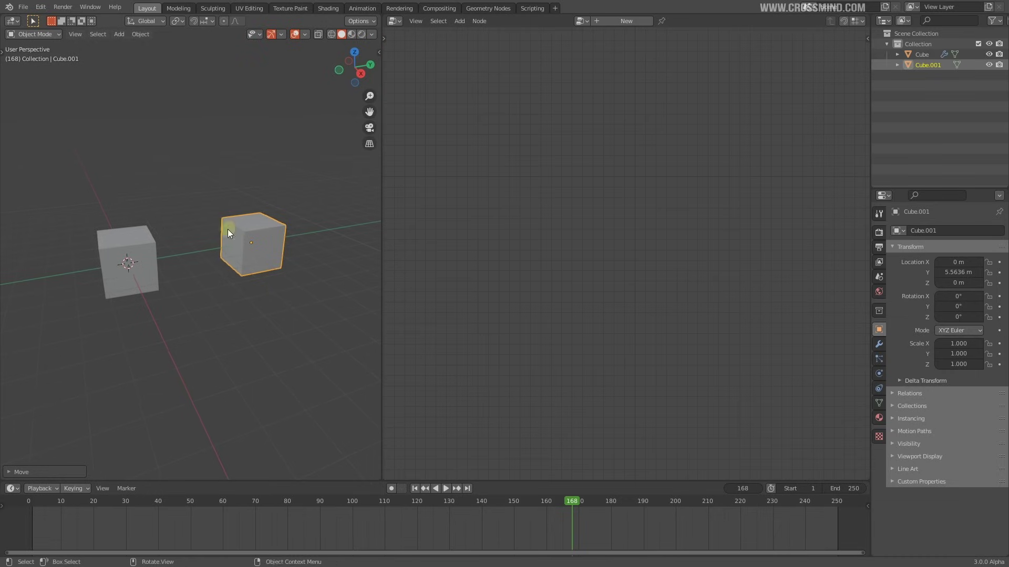
Insert a Location, Rotation & Scale keyframe for the second cube at frame 1
{"action": "left_click", "coordinate": [414, 488]}
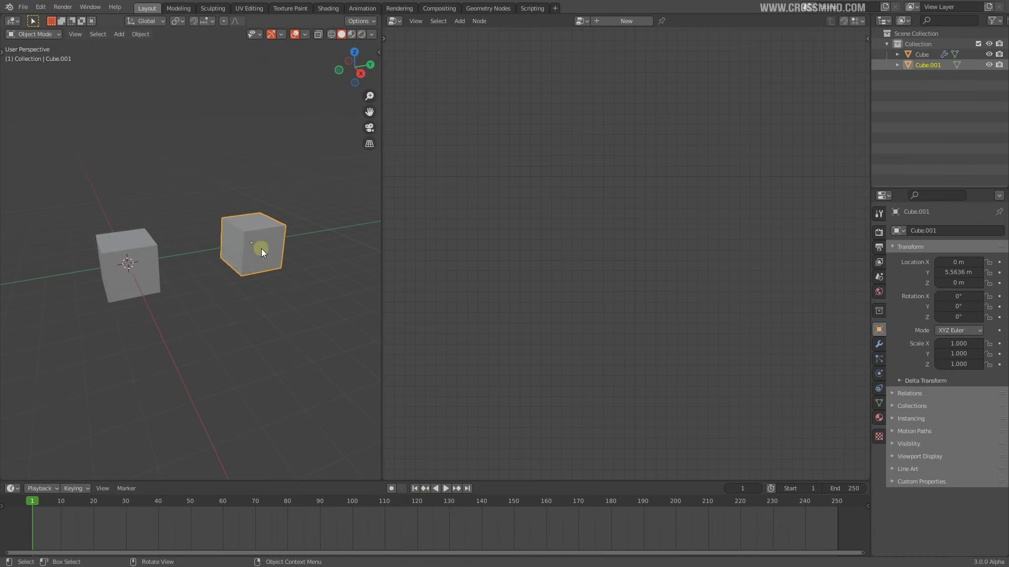
{"action": "middle_click_drag", "start_coordinate": [259, 247], "coordinate": [248, 279]}
{"action": "key", "text": "i"}
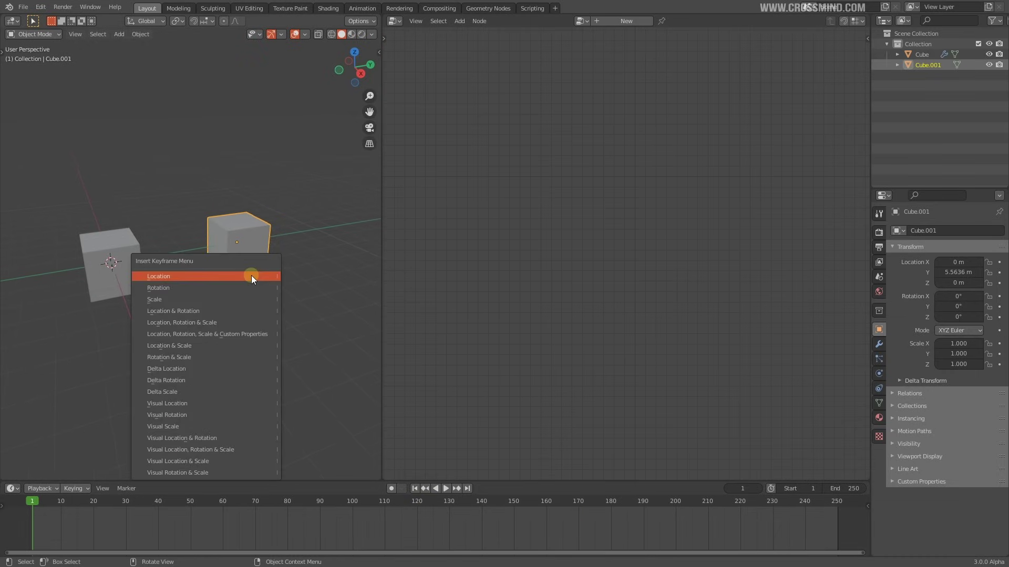
{"action": "left_click", "coordinate": [222, 322]}
At frame 90, raise the second cube to about Z 2.88 m, rotate it about Z to roughly -246°, and keyframe its transforms
{"action": "left_click_drag", "start_coordinate": [316, 501], "coordinate": [321, 500]}
{"action": "middle_click_drag", "start_coordinate": [239, 268], "coordinate": [247, 273]}
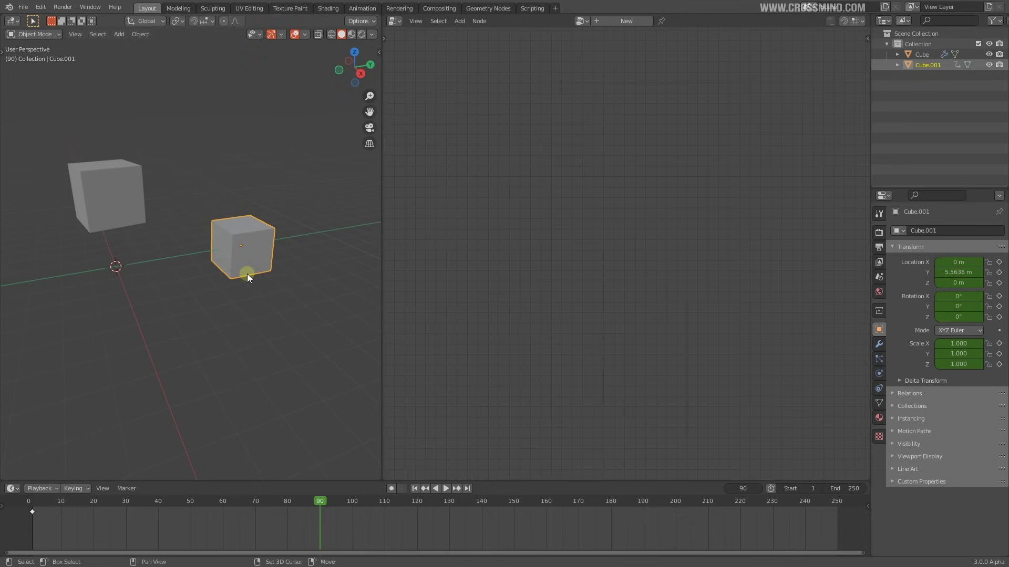
{"action": "key", "text": "g"}
{"action": "key", "text": "z"}
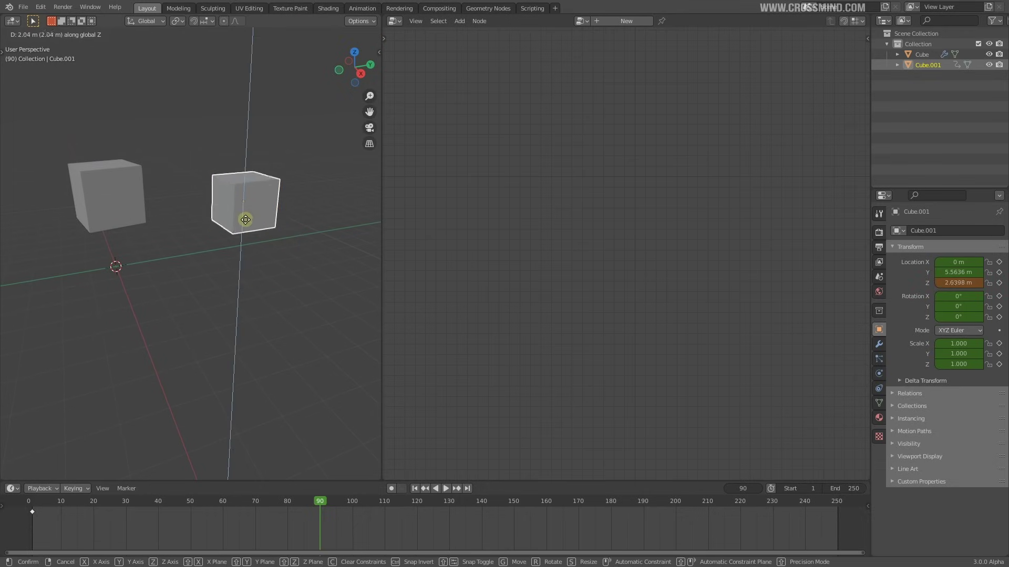
{"action": "left_click", "coordinate": [241, 214]}
{"action": "key", "text": "r"}
{"action": "key", "text": "z"}
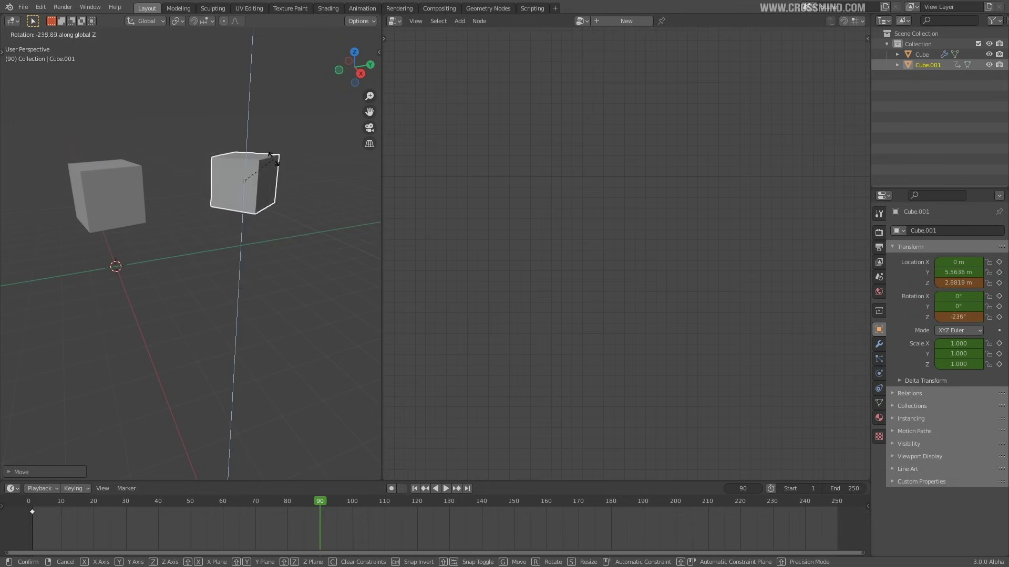
{"action": "left_click", "coordinate": [274, 166]}
{"action": "key", "text": "i"}
{"action": "left_click", "coordinate": [273, 166]}
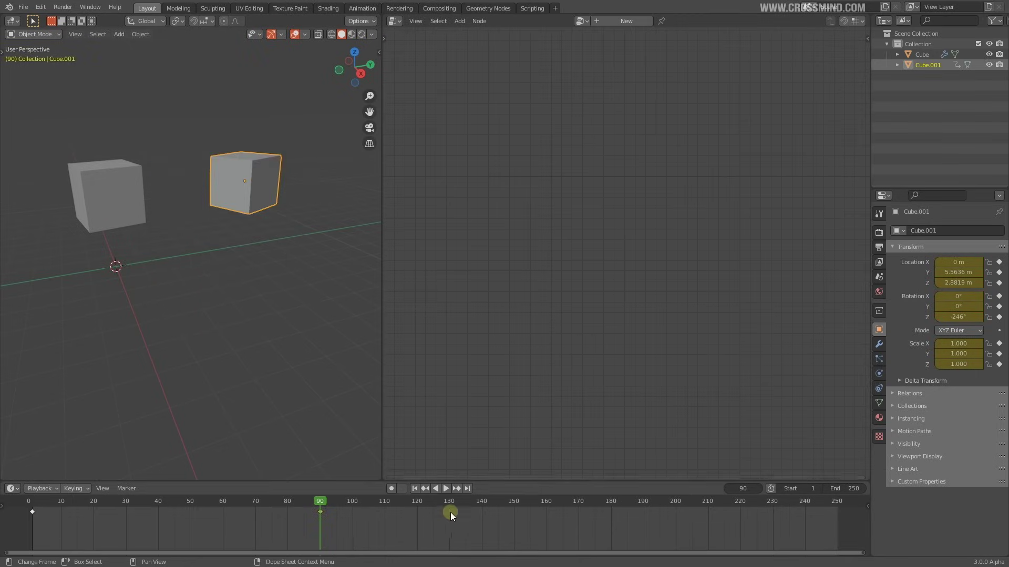
At frame 180, rotate the second cube about Z to roughly -447°, lower it to about Z 0.25 m, and keyframe its transforms
{"action": "key", "text": "space"}
{"action": "key", "text": "space"}
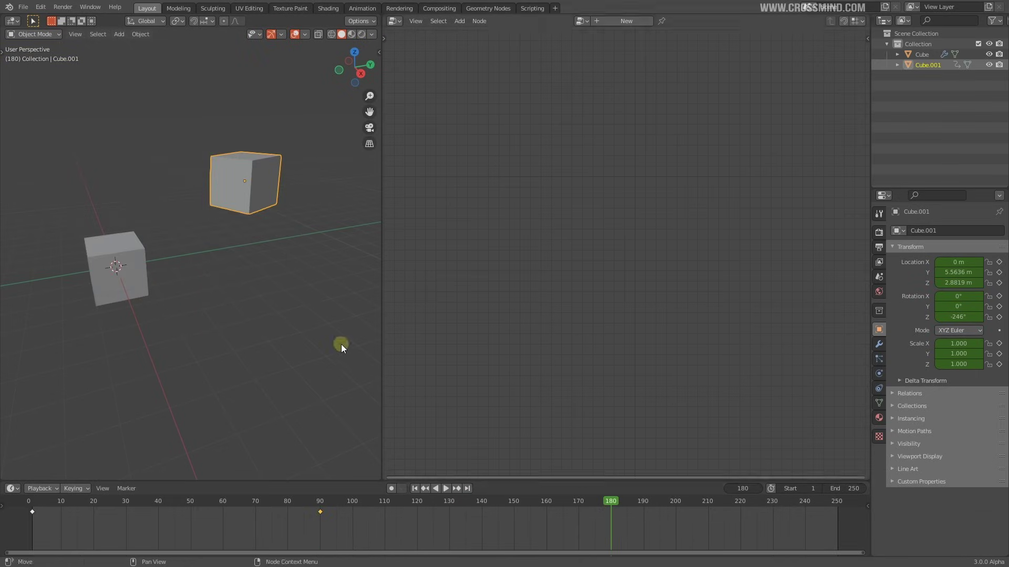
{"action": "key", "text": "r"}
{"action": "key", "text": "z"}
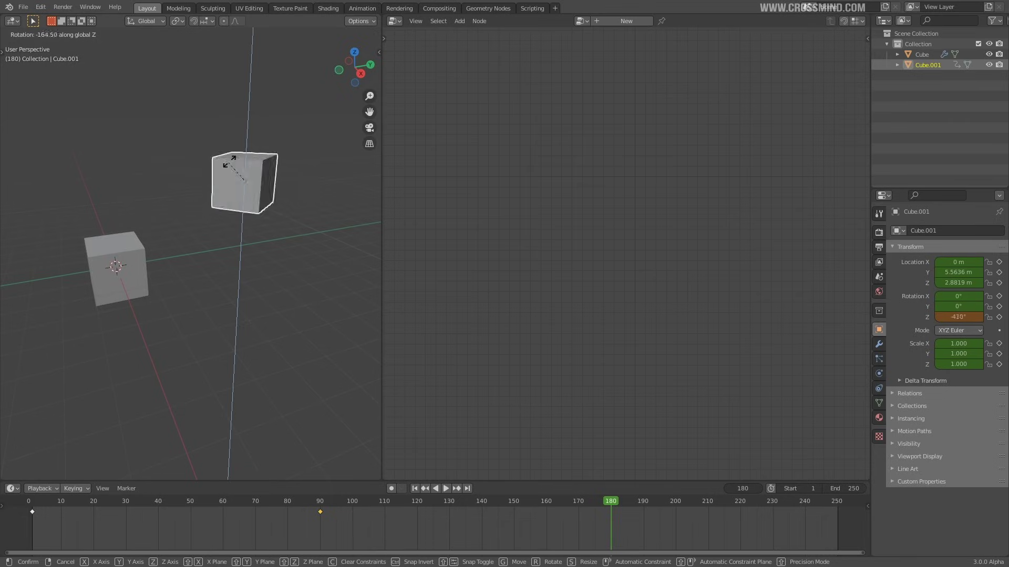
{"action": "key", "text": "g"}
{"action": "key", "text": "z"}
{"action": "left_click", "coordinate": [248, 286]}
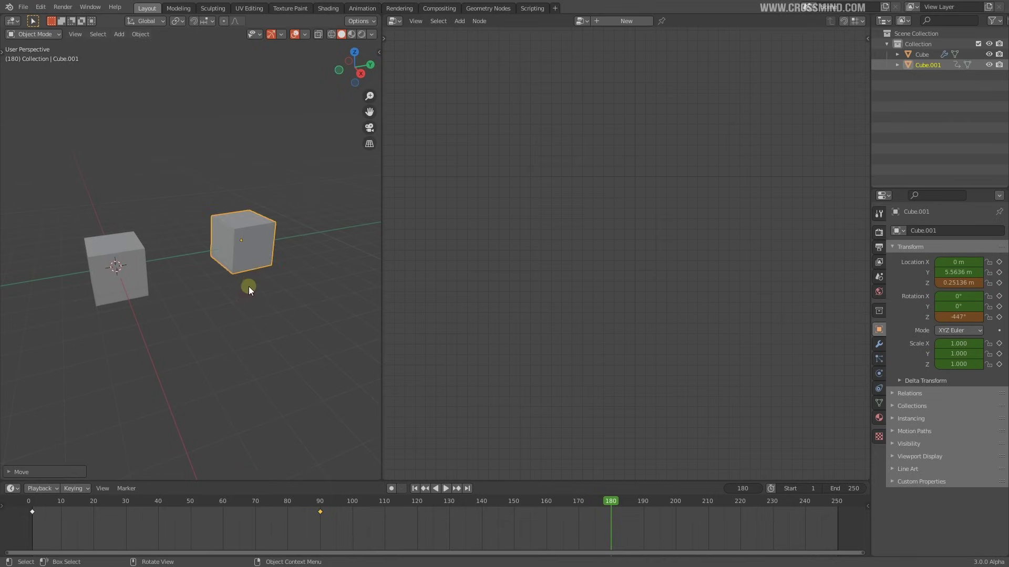
{"action": "key", "text": "i"}
{"action": "left_click", "coordinate": [250, 281]}
Scrub through both animations and select each cube in turn to compare their timeline keyframes
{"action": "left_click_drag", "start_coordinate": [62, 509], "coordinate": [541, 487]}
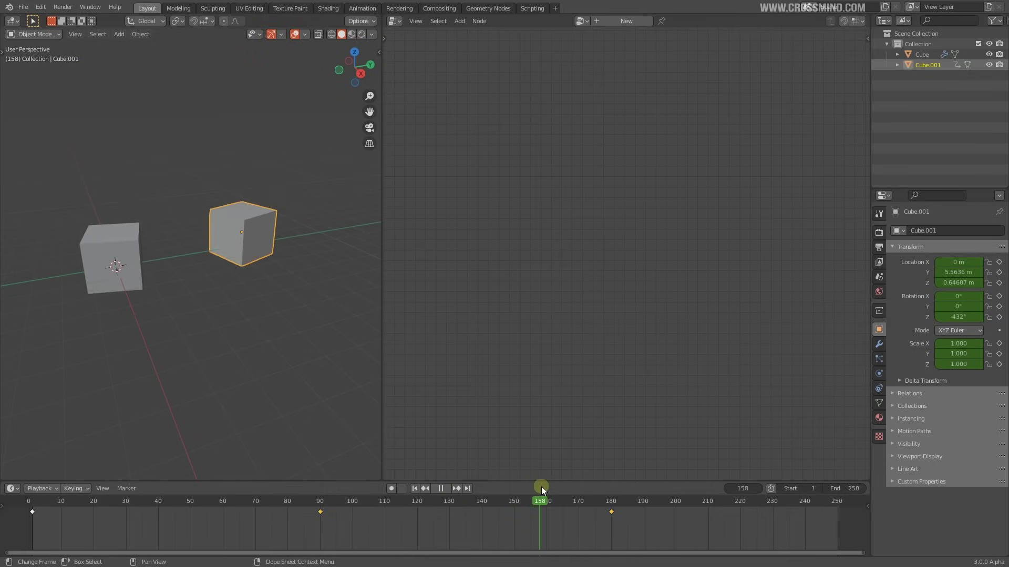
{"action": "left_click", "coordinate": [118, 273]}
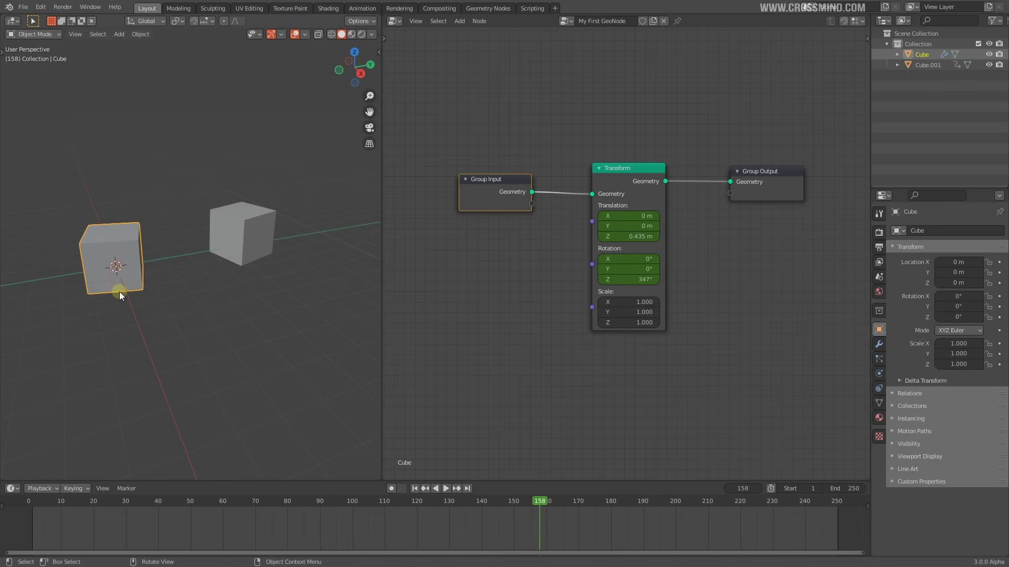
{"action": "left_click", "coordinate": [277, 314]}
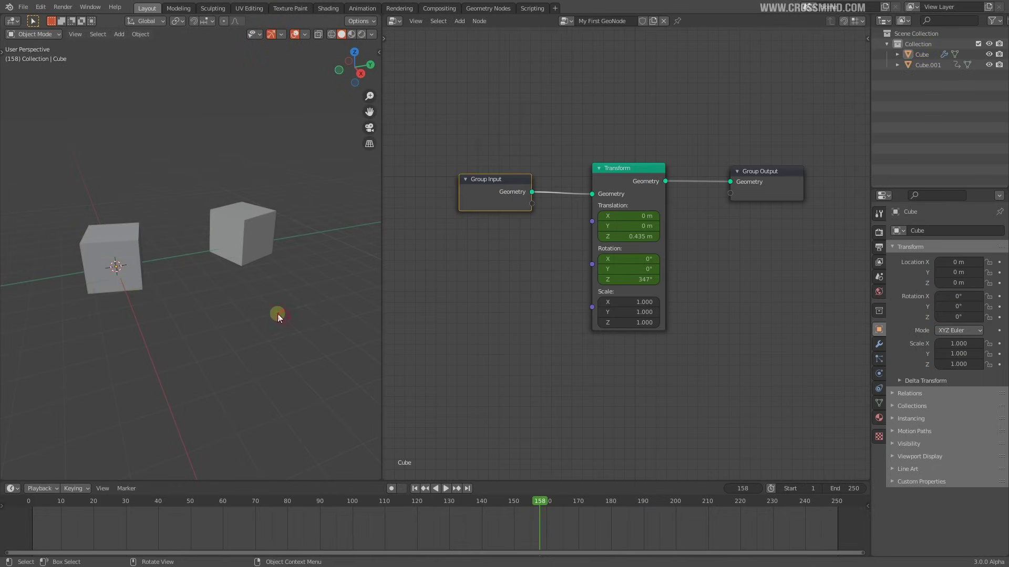
{"action": "left_click", "coordinate": [251, 219]}
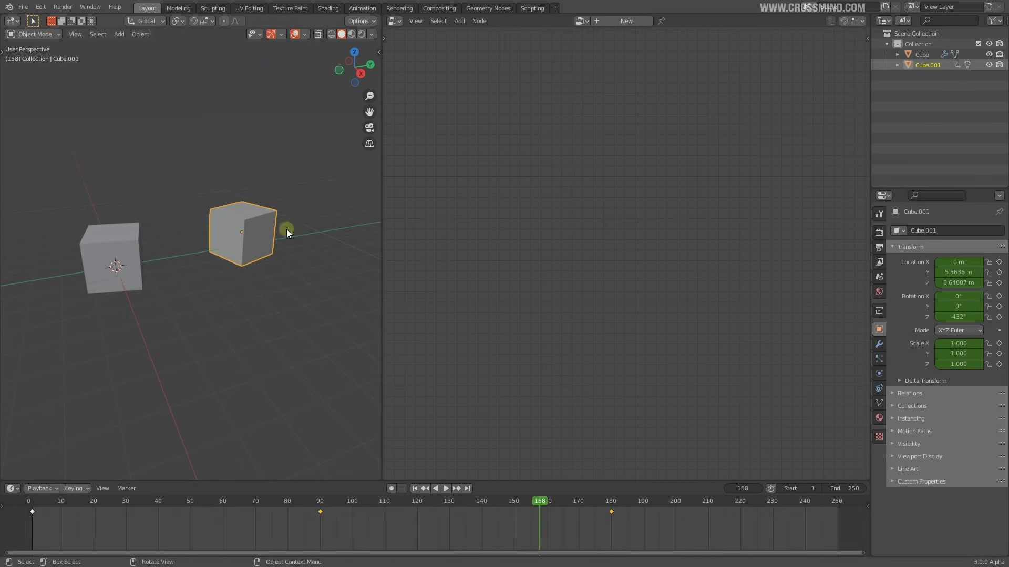
Select the first cube and examine its geometry nodes modifier and the Transform node tree behind its animation
{"action": "left_click", "coordinate": [288, 294]}
{"action": "left_click_drag", "start_coordinate": [188, 168], "coordinate": [310, 321]}
{"action": "left_click", "coordinate": [111, 255]}
{"action": "middle_click_drag", "start_coordinate": [141, 261], "coordinate": [211, 266]}
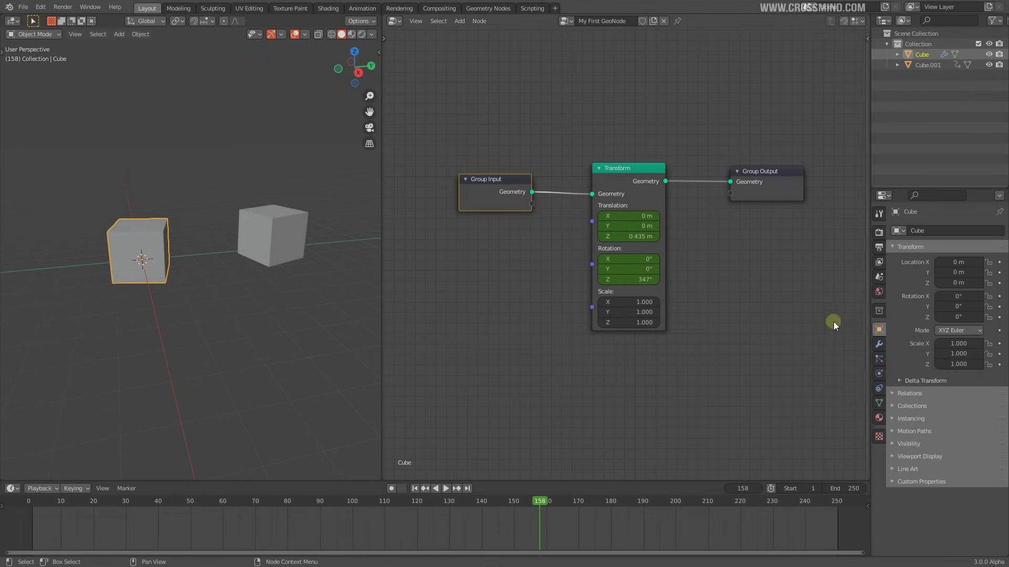
{"action": "left_click", "coordinate": [878, 344]}
{"action": "middle_click_drag", "start_coordinate": [153, 280], "coordinate": [226, 305]}
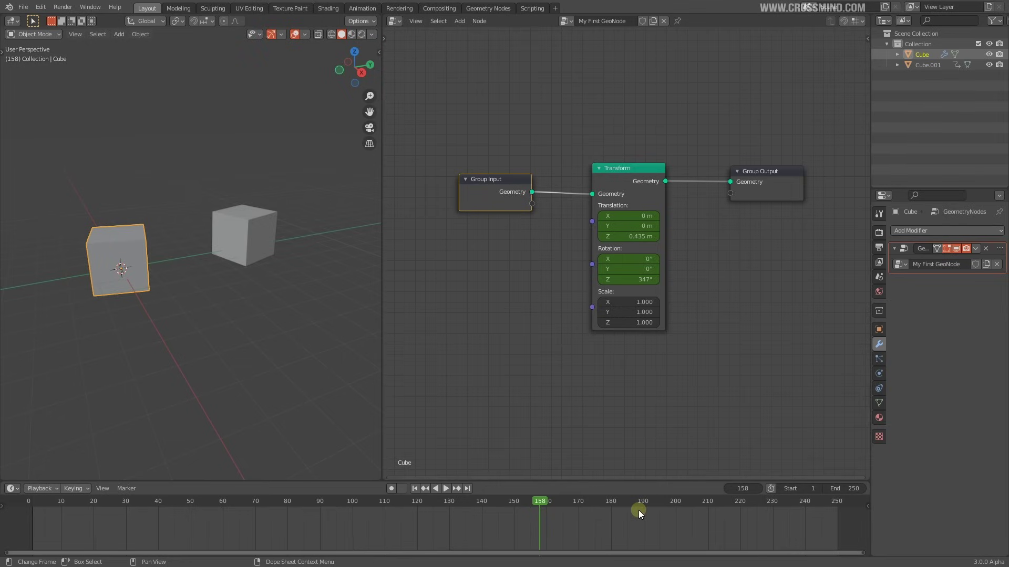
{"action": "left_click_drag", "start_coordinate": [595, 123], "coordinate": [682, 377]}
{"action": "left_click_drag", "start_coordinate": [428, 121], "coordinate": [828, 401]}
{"action": "left_click_drag", "start_coordinate": [424, 103], "coordinate": [847, 360]}
Delete the second, keyframed cube from the scene
{"action": "left_click", "coordinate": [256, 265]}
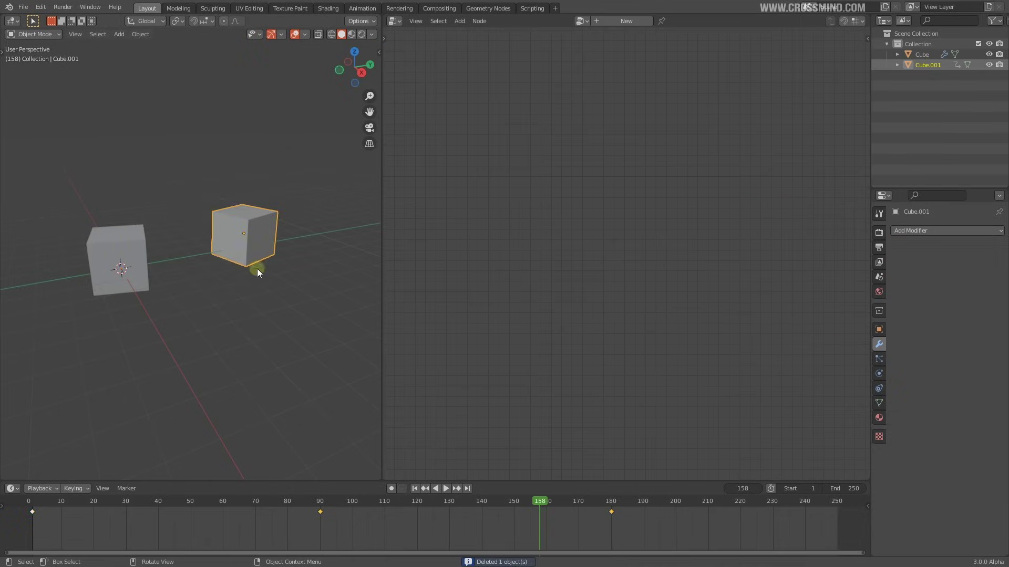
{"action": "key", "text": "Delete"}
Add a Monkey mesh and move it along the Y axis to stand apart from the cube
{"action": "key", "text": "shift+a"}
{"action": "mouse_move", "coordinate": [267, 245]}
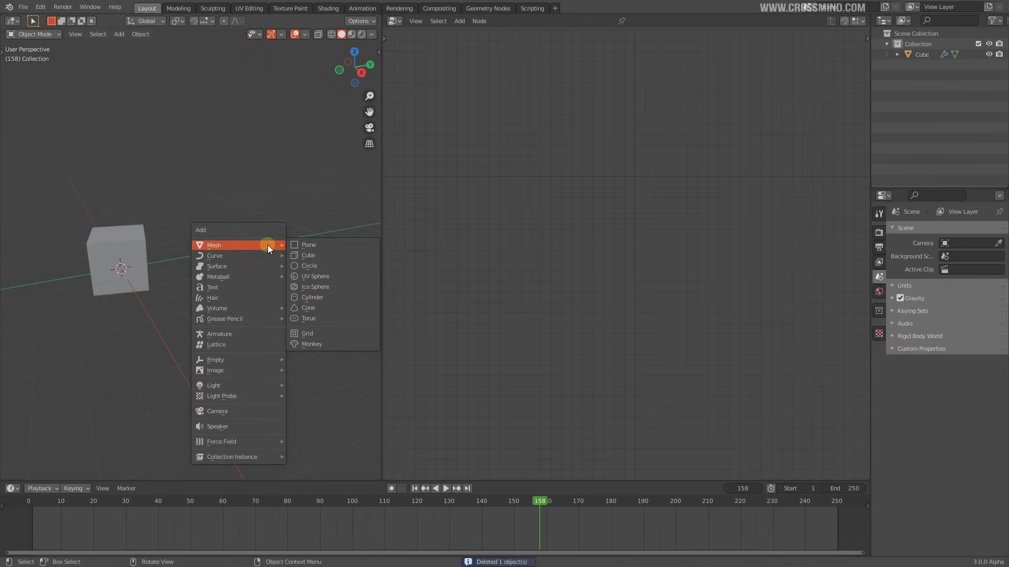
{"action": "left_click", "coordinate": [340, 344]}
{"action": "key", "text": "g"}
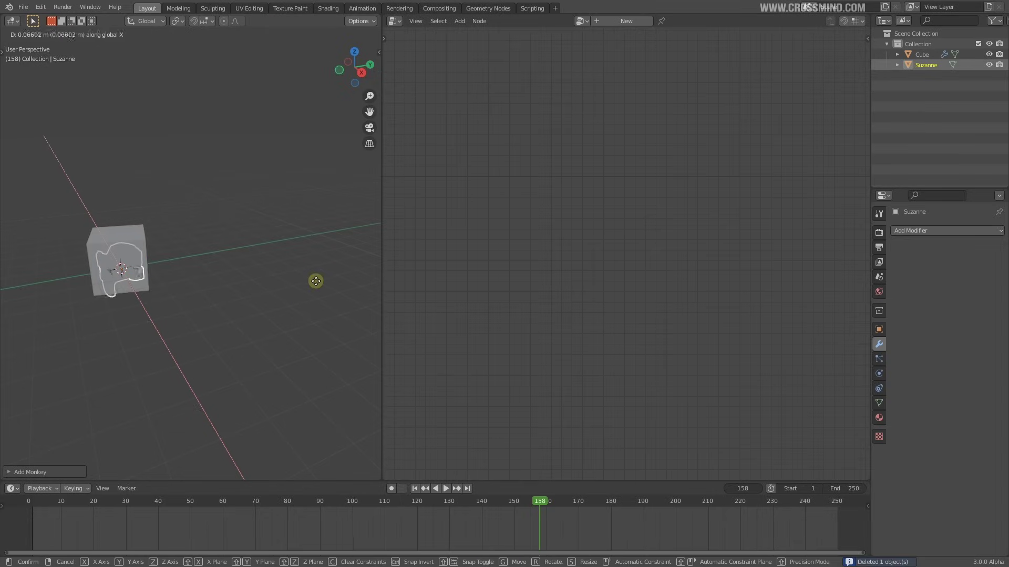
{"action": "key", "text": "y"}
{"action": "left_click", "coordinate": [47, 223]}
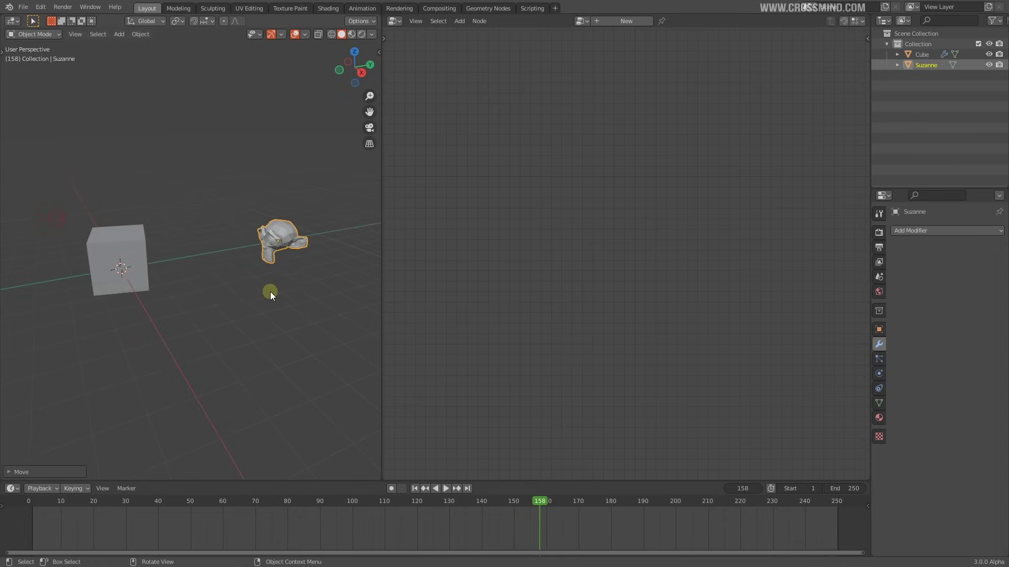
{"action": "scroll", "coordinate": [270, 292], "scroll_direction": "up", "scroll_amount": 2}
{"action": "middle_click_drag", "start_coordinate": [292, 281], "coordinate": [301, 277], "text": "shift"}
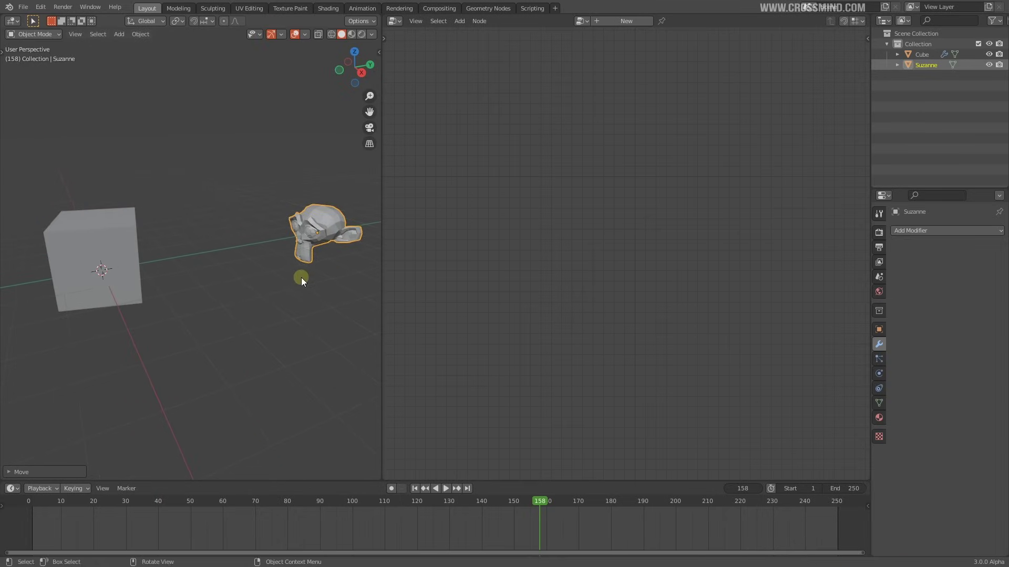
Give the monkey a geometry nodes modifier and assign the existing My First GeoNode tree to it
{"action": "left_click", "coordinate": [629, 21]}
{"action": "left_click", "coordinate": [565, 21]}
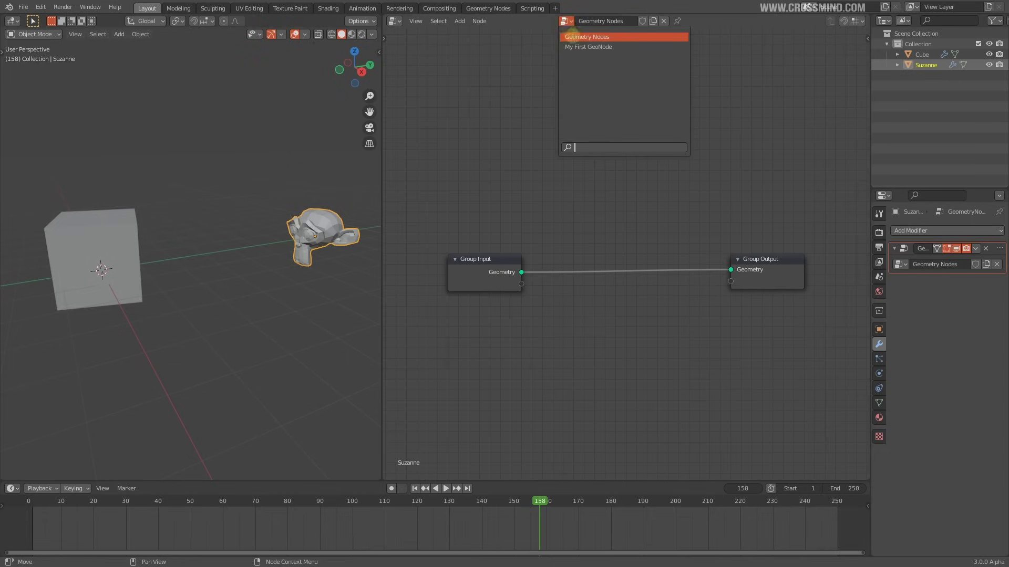
{"action": "left_click", "coordinate": [600, 45]}
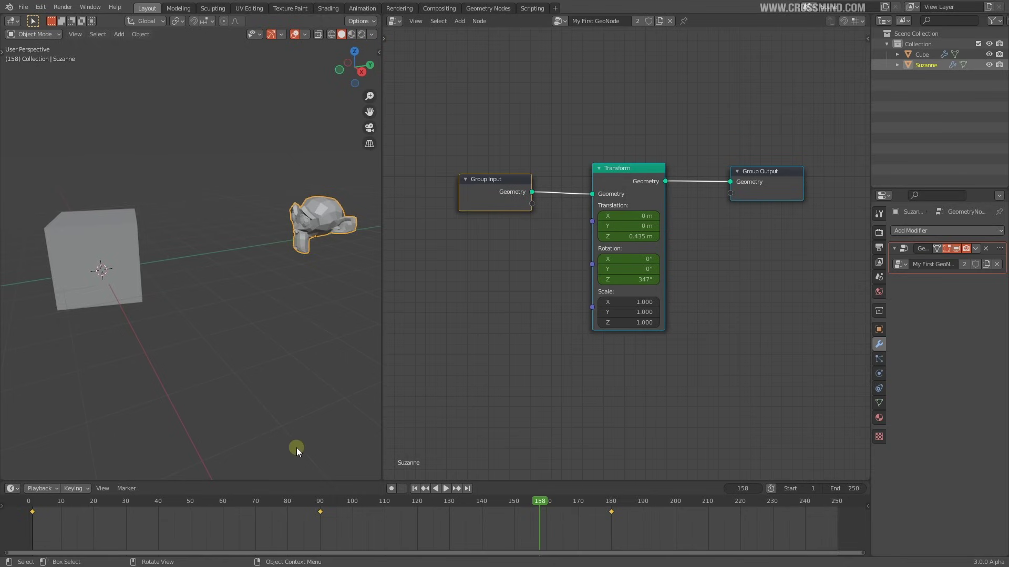
Play and scrub the timeline to compare the monkey's motion with the cube's
{"action": "key", "text": "space"}
{"action": "left_click", "coordinate": [68, 505]}
{"action": "left_click_drag", "start_coordinate": [111, 505], "coordinate": [69, 457]}
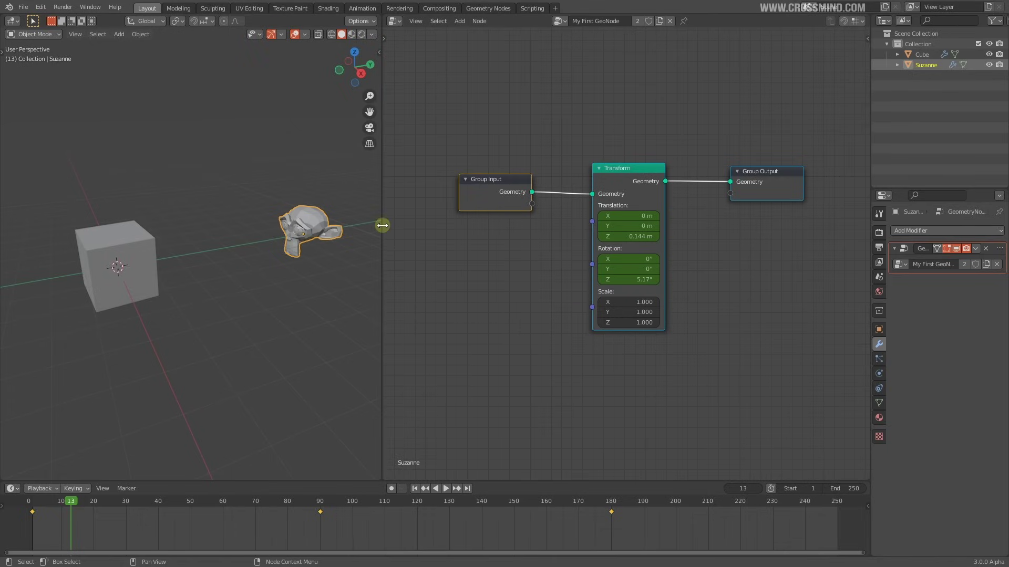
{"action": "left_click_drag", "start_coordinate": [382, 225], "coordinate": [429, 226]}
{"action": "middle_click_drag", "start_coordinate": [326, 307], "coordinate": [311, 305], "text": "shift"}
Delete the monkey from the scene
{"action": "left_click", "coordinate": [313, 326]}
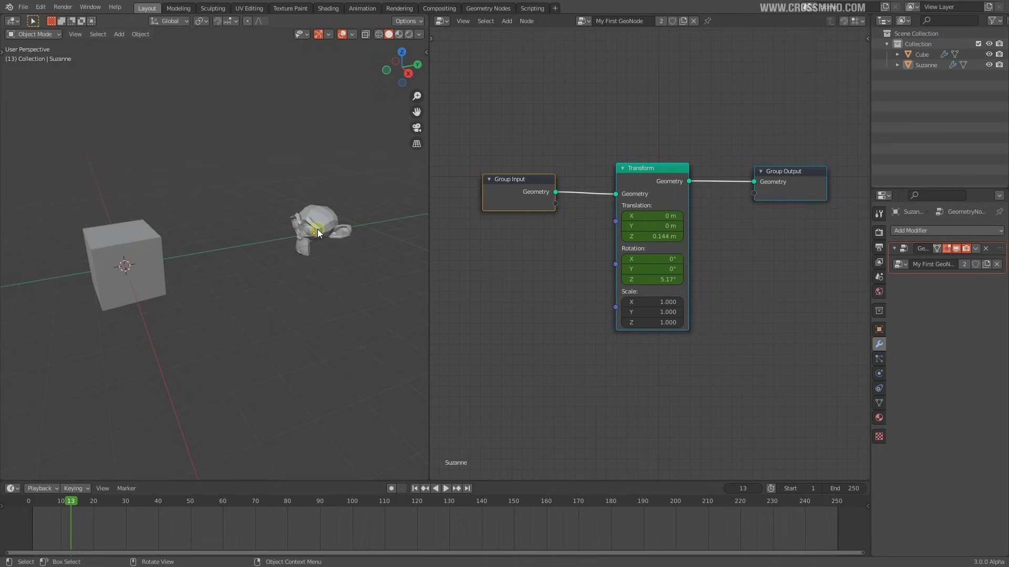
{"action": "left_click", "coordinate": [317, 229]}
{"action": "key", "text": "Delete"}
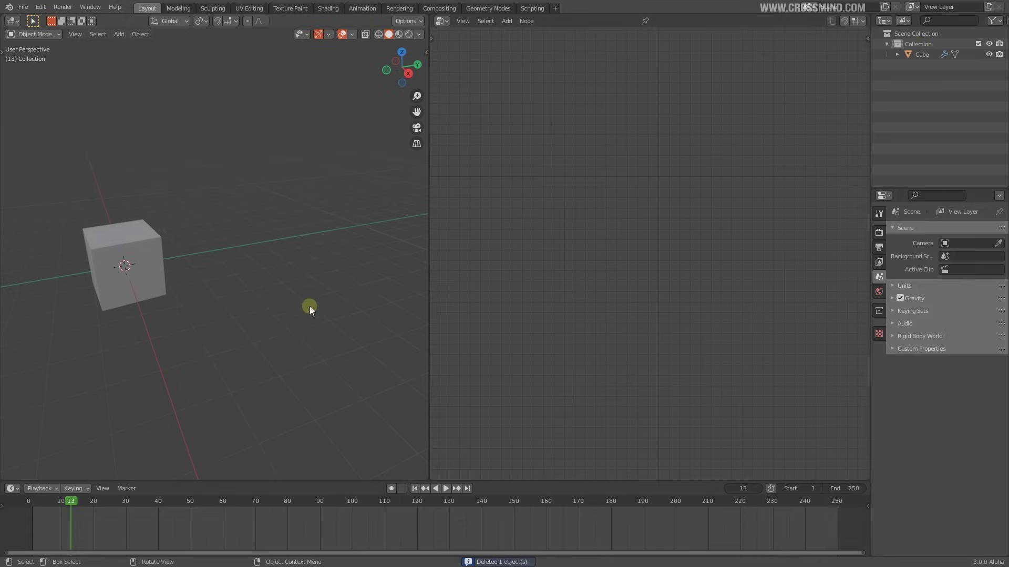
Select the cube and its Transform node, and scrub the timeline to examine the keyframes driving the animated values
{"action": "left_click", "coordinate": [140, 273]}
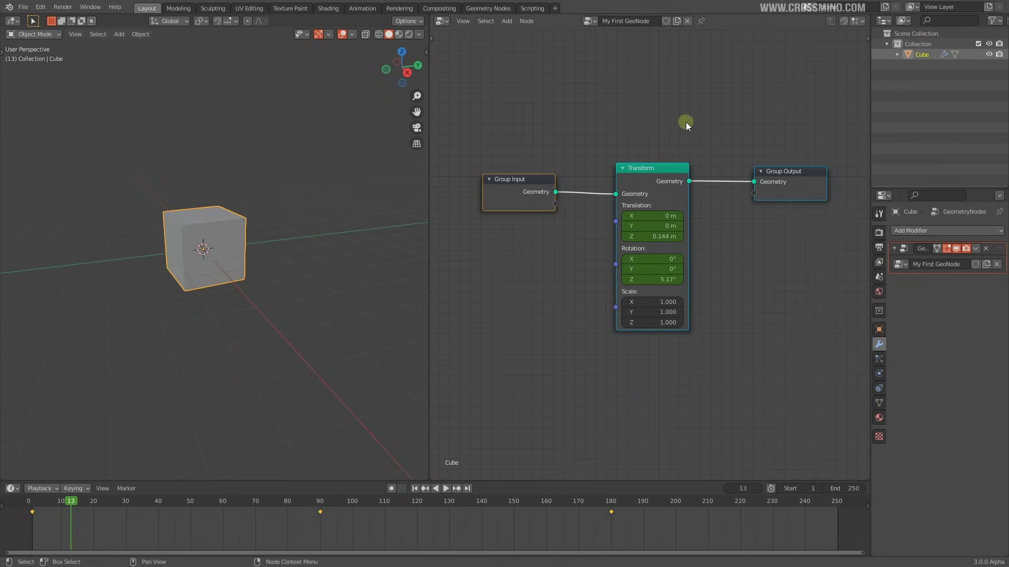
{"action": "left_click_drag", "start_coordinate": [474, 100], "coordinate": [813, 393]}
{"action": "middle_click_drag", "start_coordinate": [770, 343], "coordinate": [732, 347]}
{"action": "scroll", "coordinate": [733, 345], "scroll_direction": "down", "scroll_amount": 1}
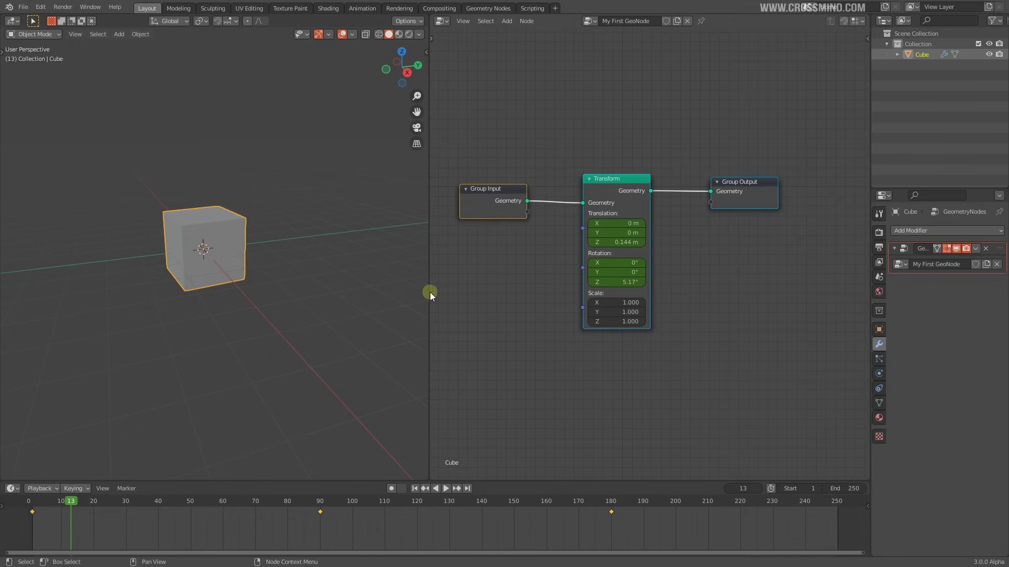
{"action": "left_click_drag", "start_coordinate": [429, 292], "coordinate": [387, 293]}
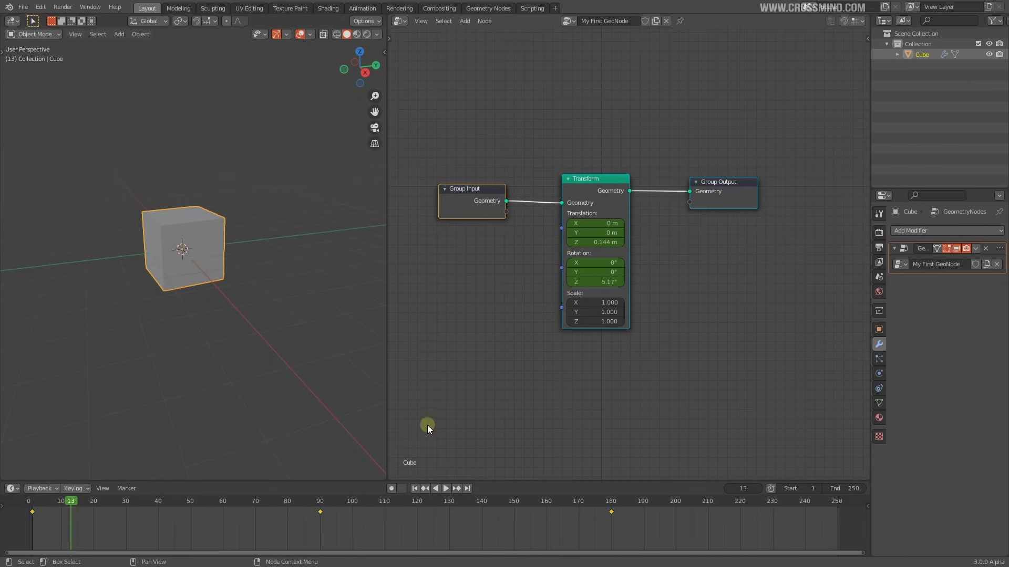
{"action": "left_click", "coordinate": [532, 290]}
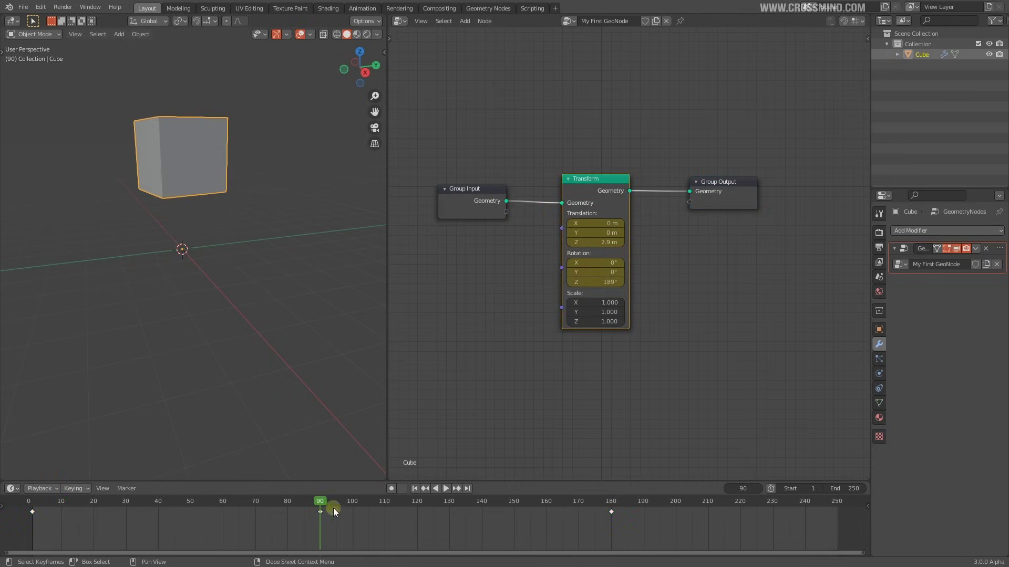
{"action": "left_click", "coordinate": [610, 512]}
{"action": "left_click_drag", "start_coordinate": [320, 503], "coordinate": [298, 508]}
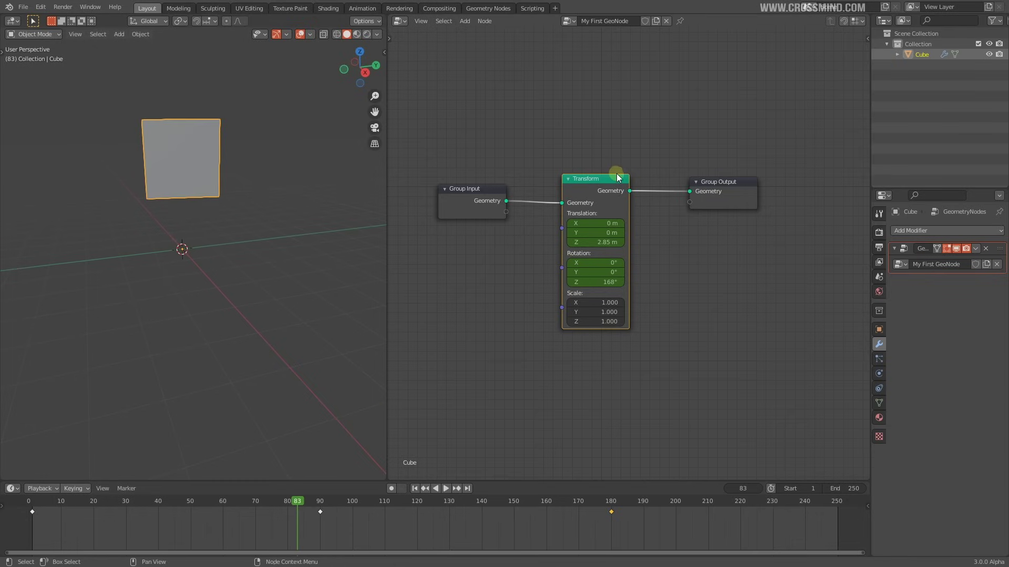
{"action": "left_click_drag", "start_coordinate": [43, 501], "coordinate": [474, 459]}
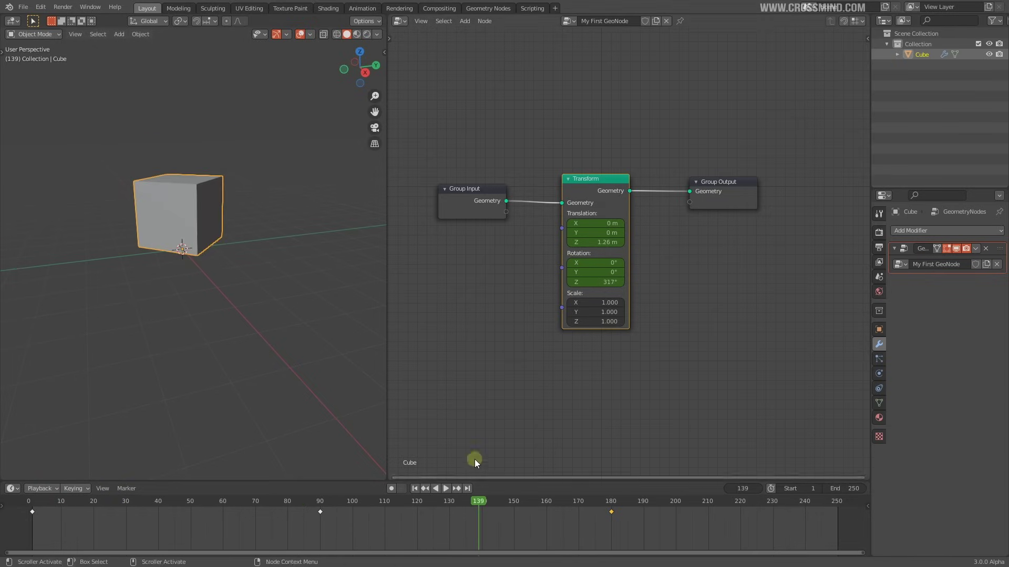
{"action": "scroll", "coordinate": [731, 263], "scroll_direction": "up", "scroll_amount": 1}
{"action": "middle_click_drag", "start_coordinate": [210, 264], "coordinate": [199, 269]}
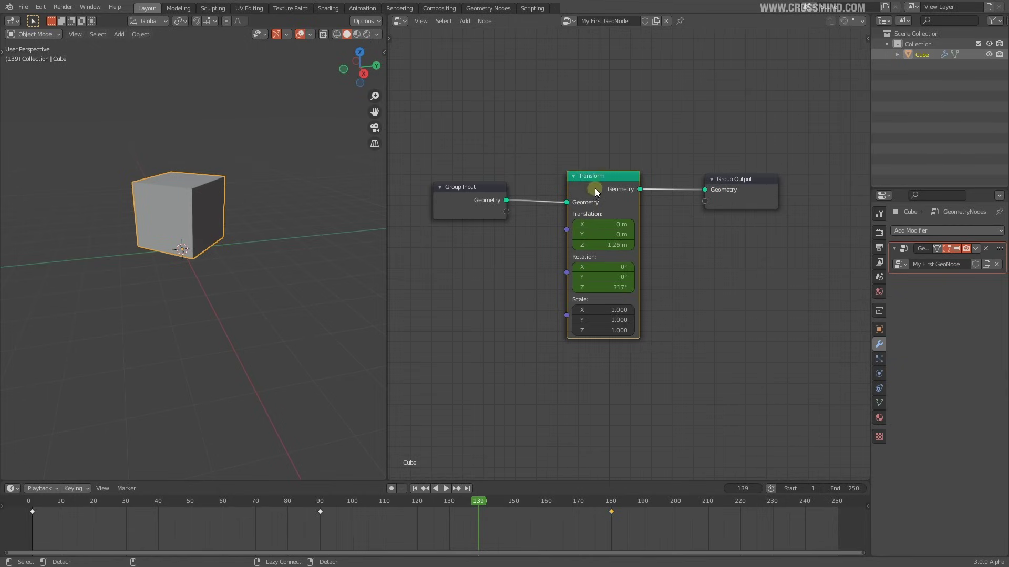
Detach the Transform node from its links and reinsert it between Group Input and Group Output
{"action": "mouse_move", "coordinate": [594, 188]}
{"action": "left_mouse_down", "text": "alt"}
{"action": "mouse_move", "coordinate": [608, 267]}
{"action": "mouse_move", "coordinate": [635, 248]}
{"action": "mouse_move", "coordinate": [604, 207]}
{"action": "mouse_move", "coordinate": [605, 183]}
{"action": "left_mouse_up", "text": "alt"}
{"action": "middle_click_drag", "start_coordinate": [693, 240], "coordinate": [704, 247]}
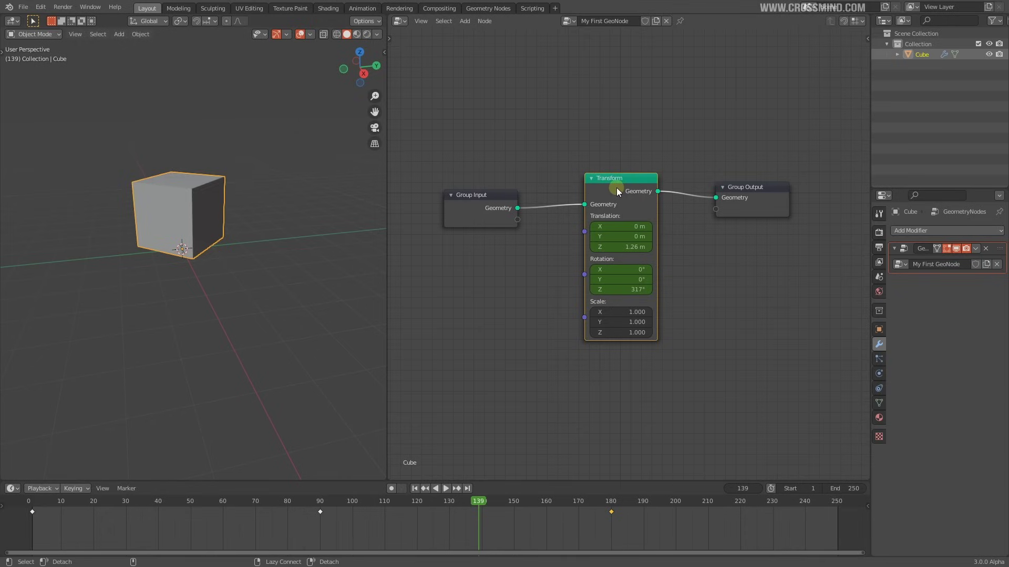
{"action": "left_click_drag", "start_coordinate": [616, 187], "coordinate": [635, 249], "text": "alt"}
{"action": "middle_click_drag", "start_coordinate": [723, 282], "coordinate": [729, 257]}
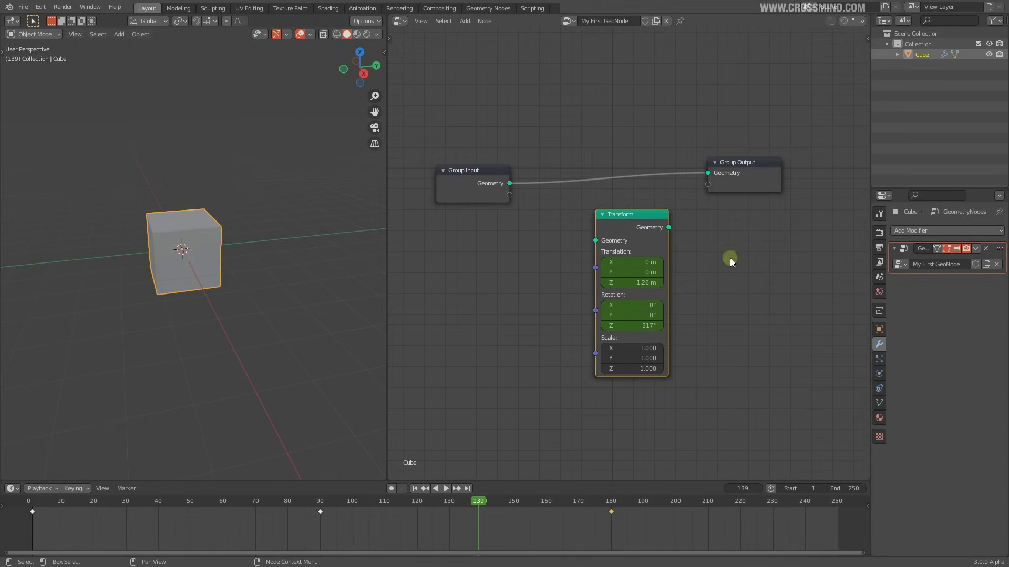
{"action": "left_click_drag", "start_coordinate": [629, 237], "coordinate": [614, 174]}
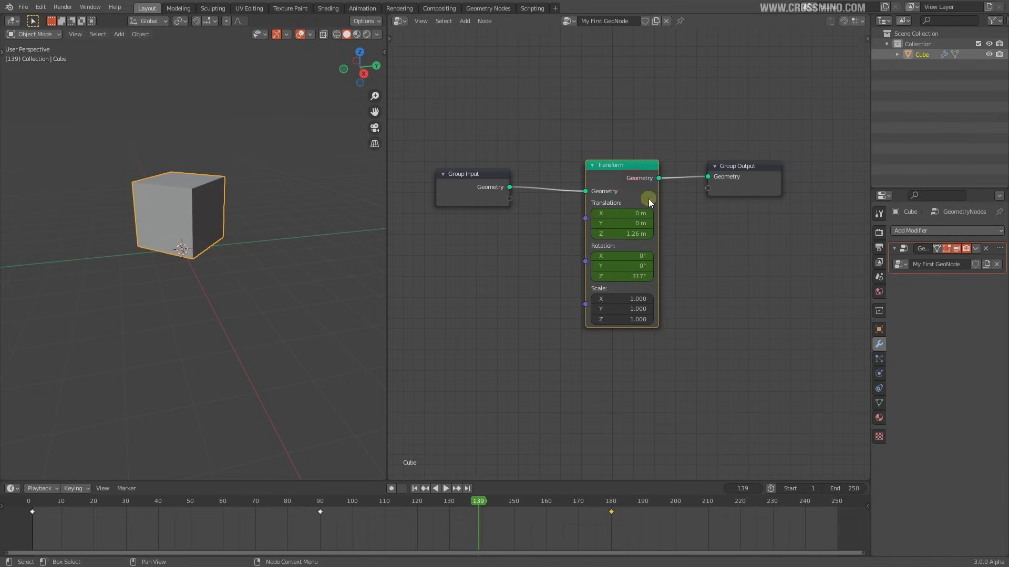
Try deleting the Transform node once with its links reconnected and once without, undoing each deletion
{"action": "key", "text": "ctrl+x"}
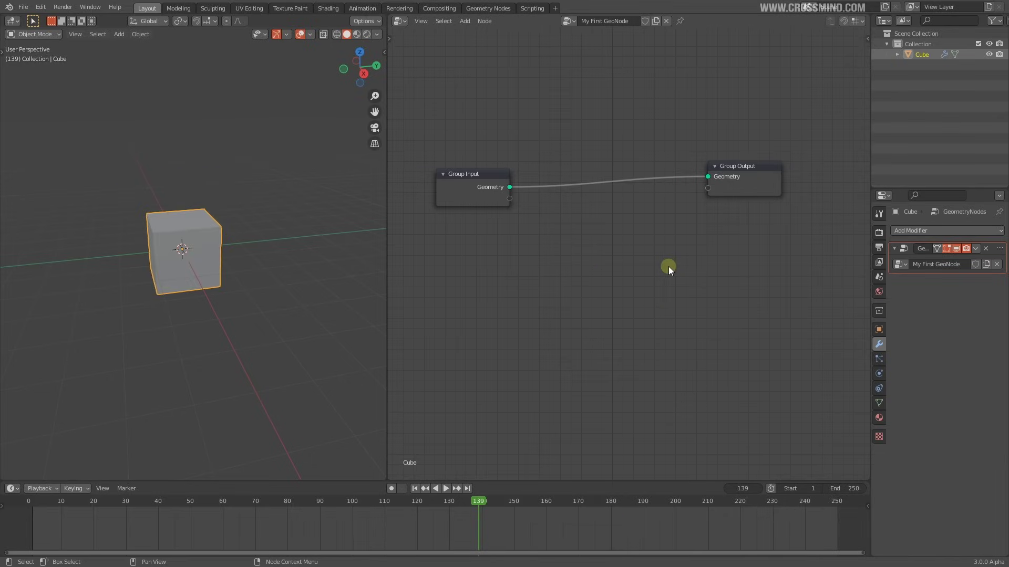
{"action": "key", "text": "ctrl+z"}
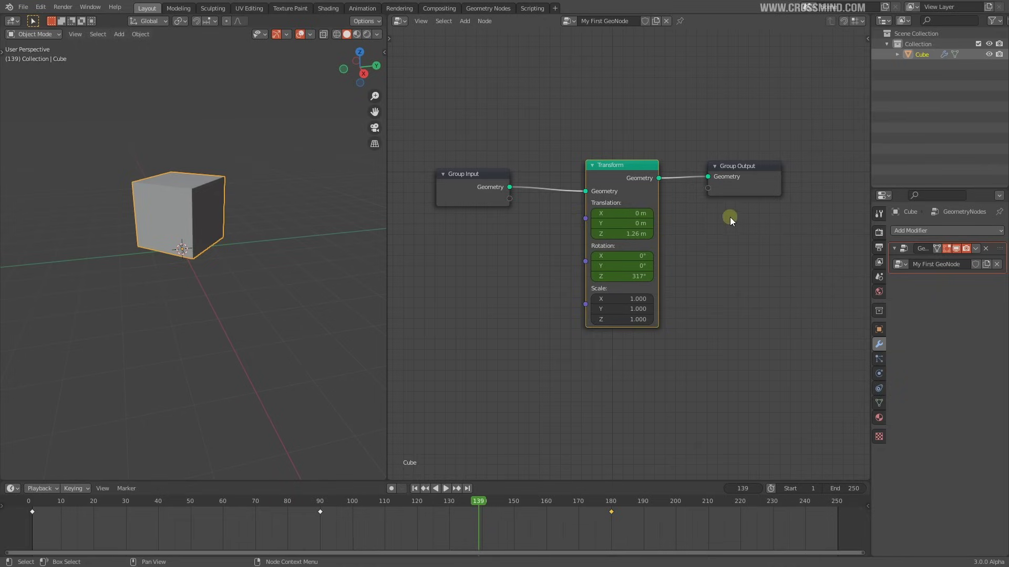
{"action": "key", "text": "x"}
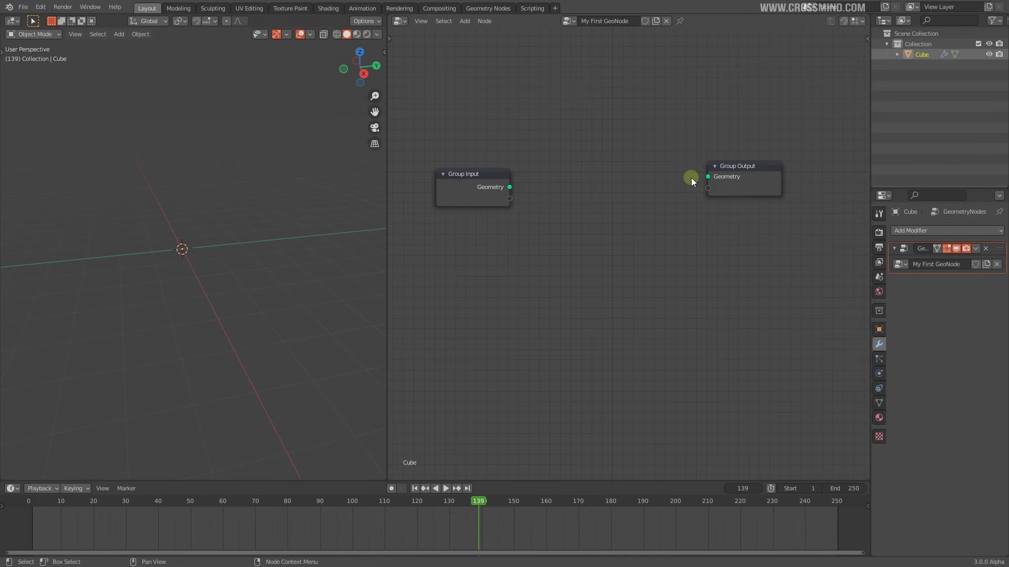
{"action": "key", "text": "ctrl+z"}
Delete the Transform node while reconnecting its links, and line up Group Input with Group Output
{"action": "left_click", "coordinate": [615, 181]}
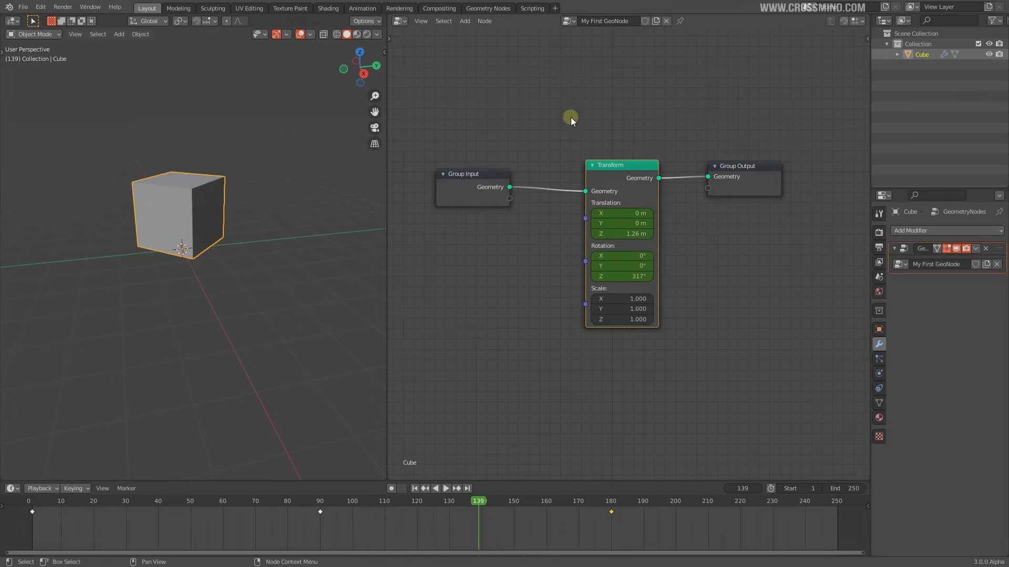
{"action": "key", "text": "ctrl+x"}
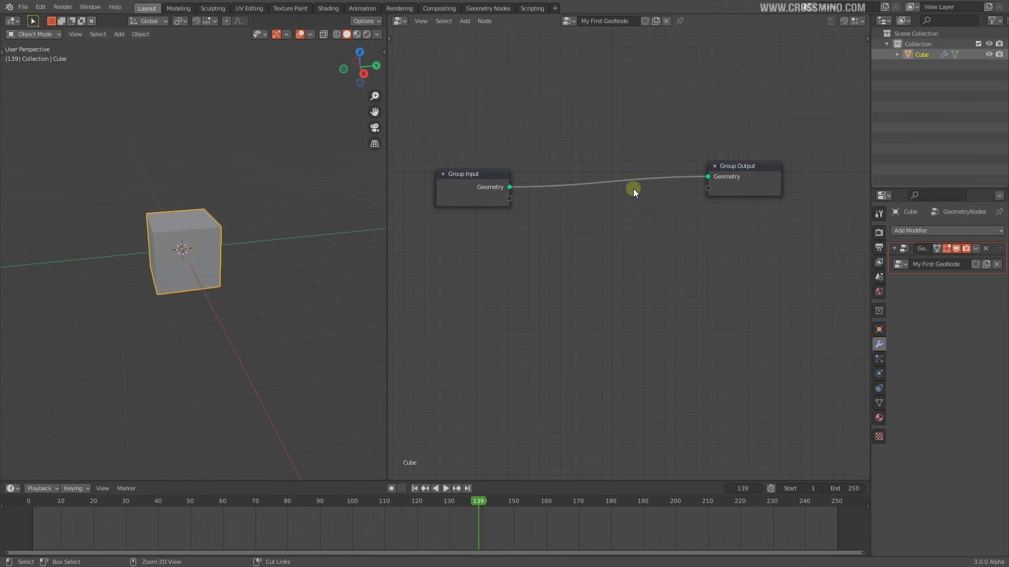
{"action": "left_click_drag", "start_coordinate": [480, 191], "coordinate": [481, 179]}
{"action": "middle_click_drag", "start_coordinate": [622, 235], "coordinate": [632, 260]}
{"action": "left_click_drag", "start_coordinate": [487, 197], "coordinate": [483, 198]}
Practise cutting the geometry link between Group Input and Group Output, undoing each cut
{"action": "right_click_drag", "start_coordinate": [637, 164], "coordinate": [626, 295], "text": "ctrl"}
{"action": "key", "text": "ctrl+z"}
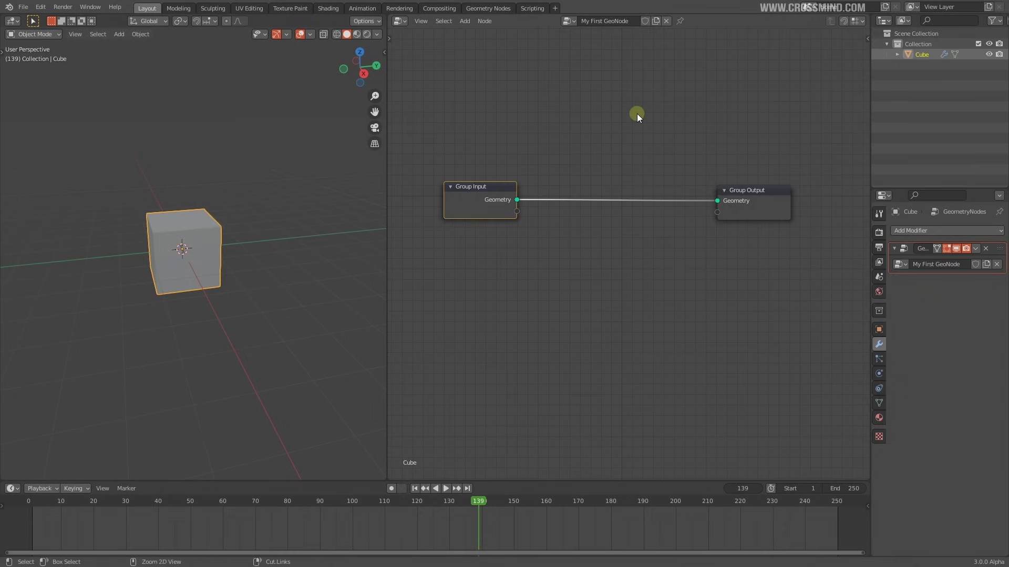
{"action": "middle_click_drag", "start_coordinate": [582, 301], "coordinate": [583, 291]}
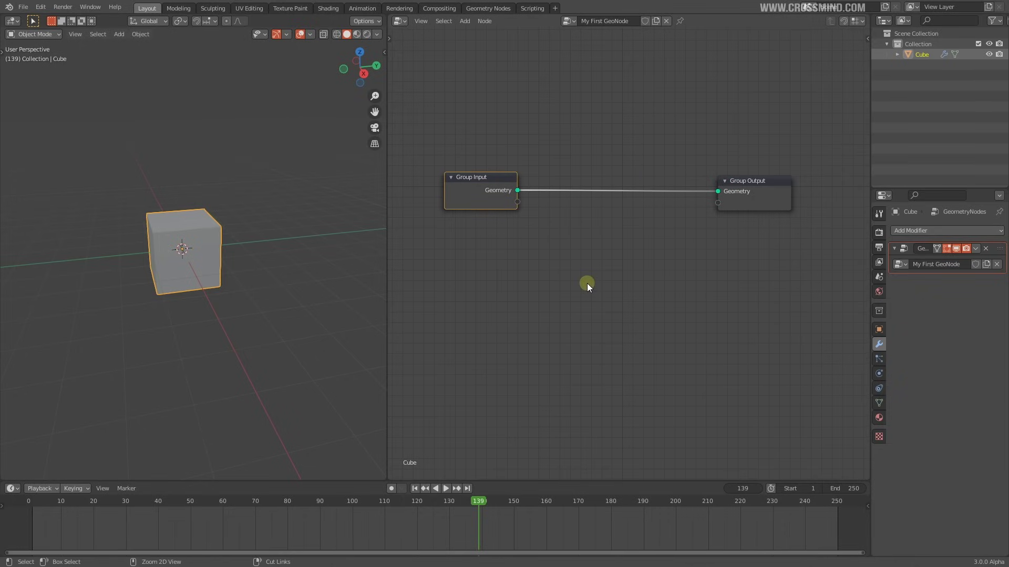
{"action": "right_click_drag", "start_coordinate": [616, 116], "coordinate": [600, 297], "text": "ctrl"}
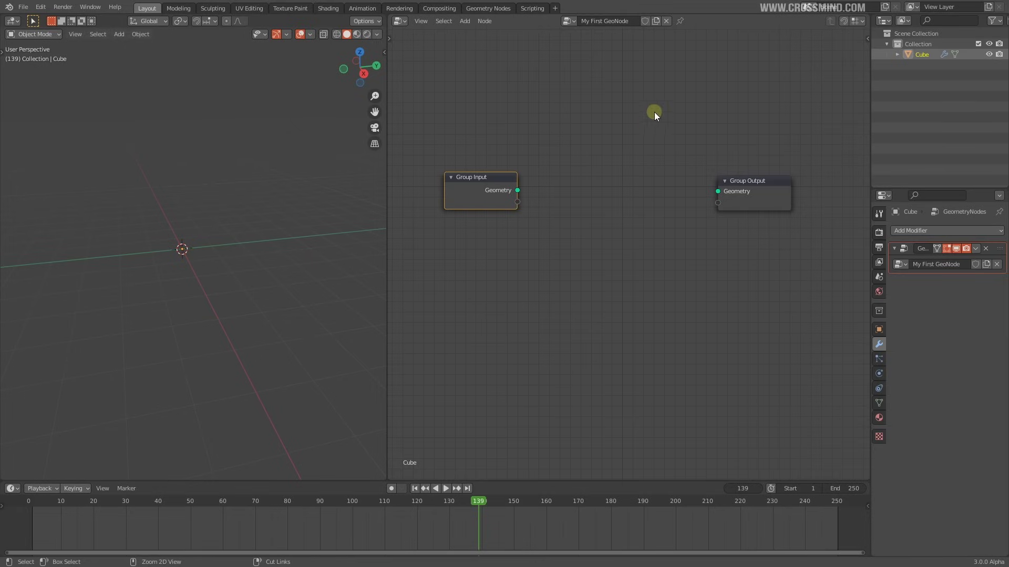
{"action": "key", "text": "ctrl+z"}
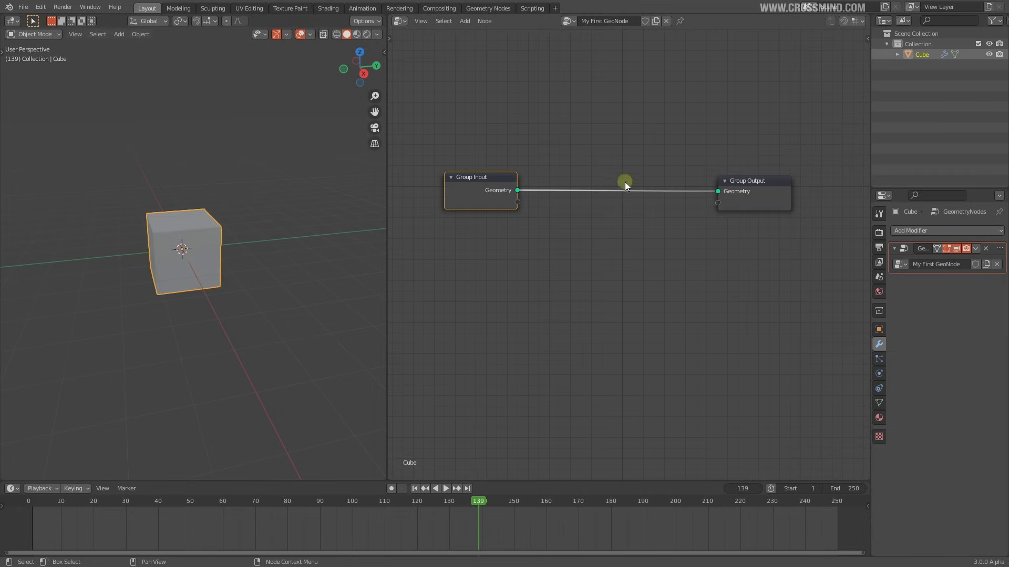
{"action": "right_click_drag", "start_coordinate": [622, 138], "coordinate": [583, 278], "text": "ctrl"}
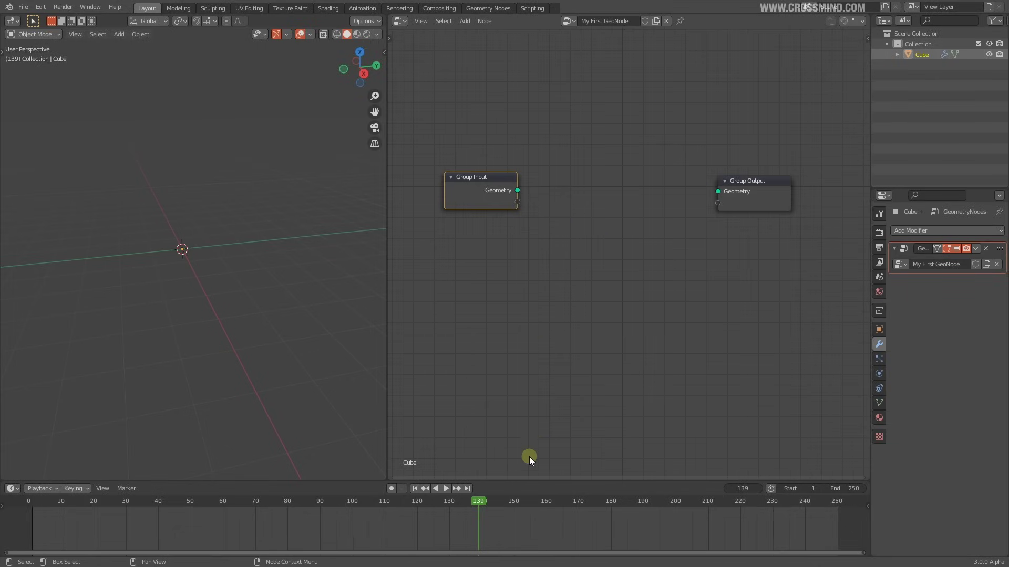
{"action": "key", "text": "ctrl+z"}
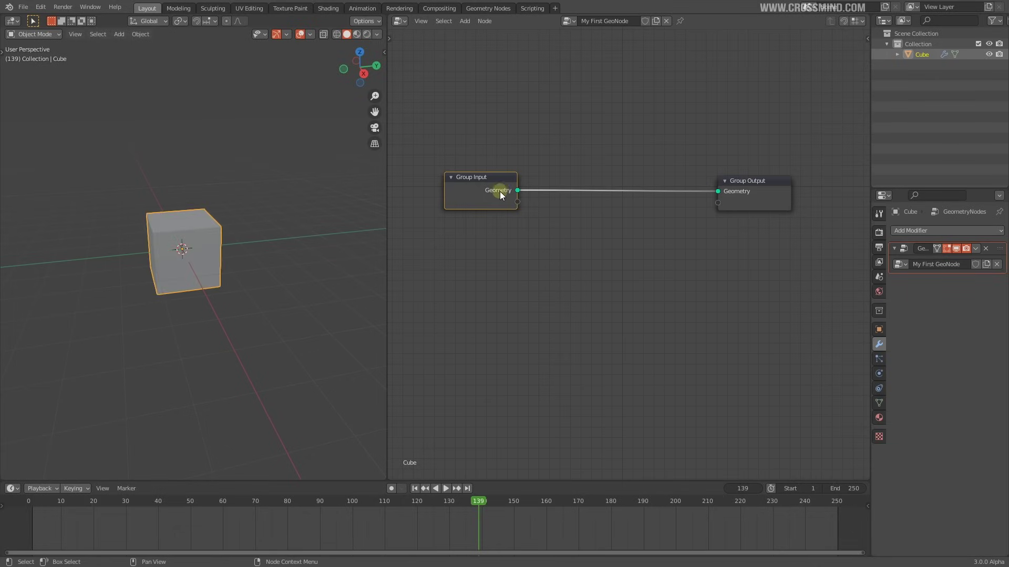
Shrink the timeline area slightly to give the viewport and node editor more height
{"action": "left_click_drag", "start_coordinate": [484, 192], "coordinate": [483, 192]}
{"action": "middle_click_drag", "start_coordinate": [445, 455], "coordinate": [437, 461]}
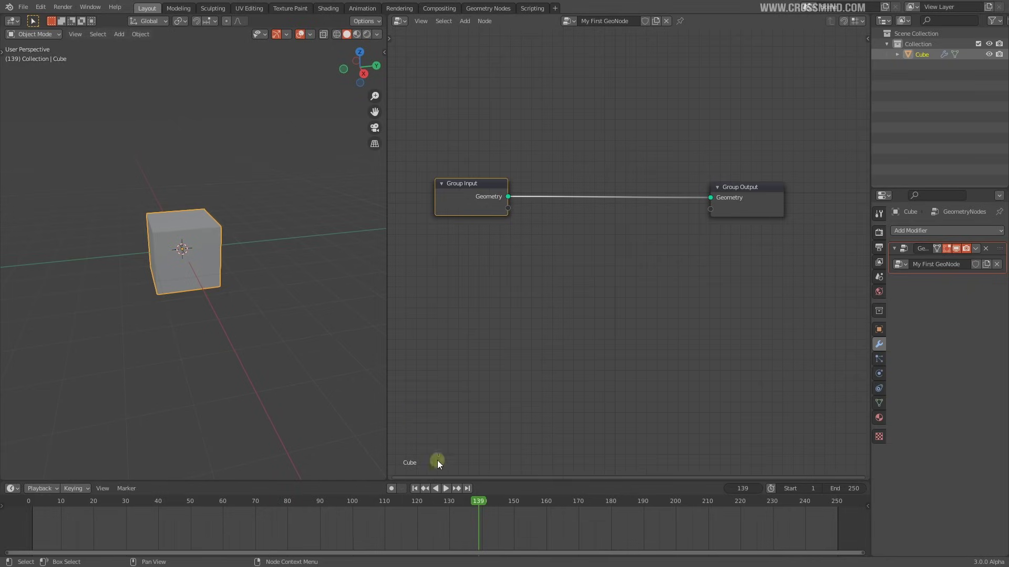
{"action": "left_click_drag", "start_coordinate": [513, 481], "coordinate": [513, 498]}
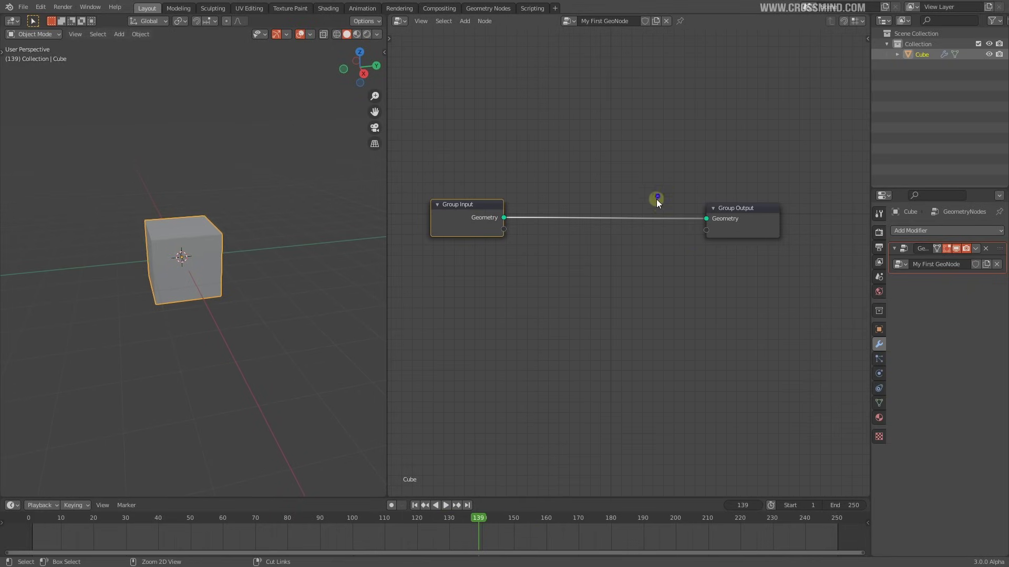
Cut the geometry link between Group Input and Group Output, select both nodes, and reconnect them with the make-link command
{"action": "right_click_drag", "start_coordinate": [656, 200], "coordinate": [644, 260], "text": "ctrl"}
{"action": "middle_click_drag", "start_coordinate": [465, 202], "coordinate": [469, 202]}
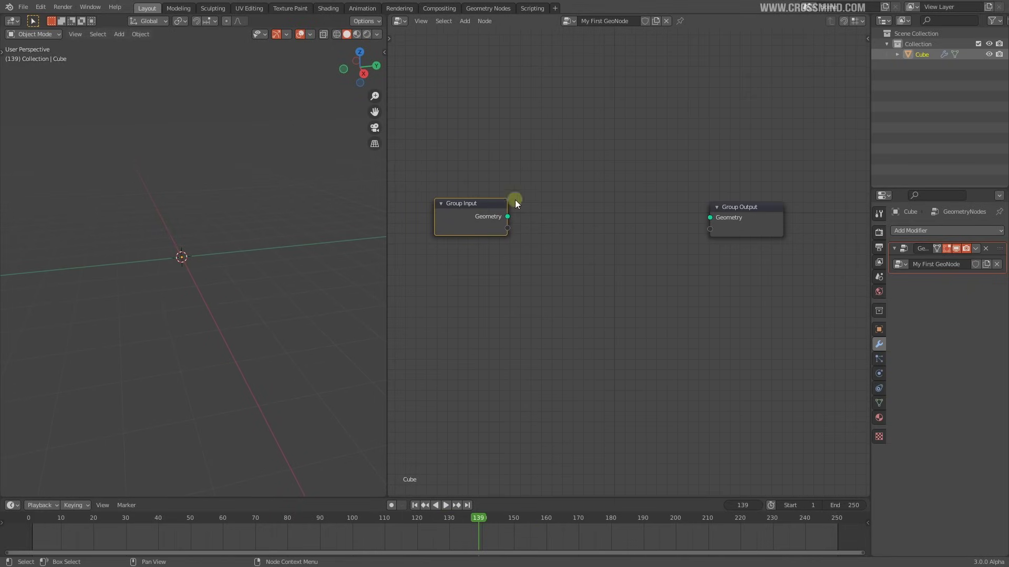
{"action": "middle_click_drag", "start_coordinate": [696, 273], "coordinate": [693, 268]}
{"action": "left_click_drag", "start_coordinate": [686, 175], "coordinate": [760, 261]}
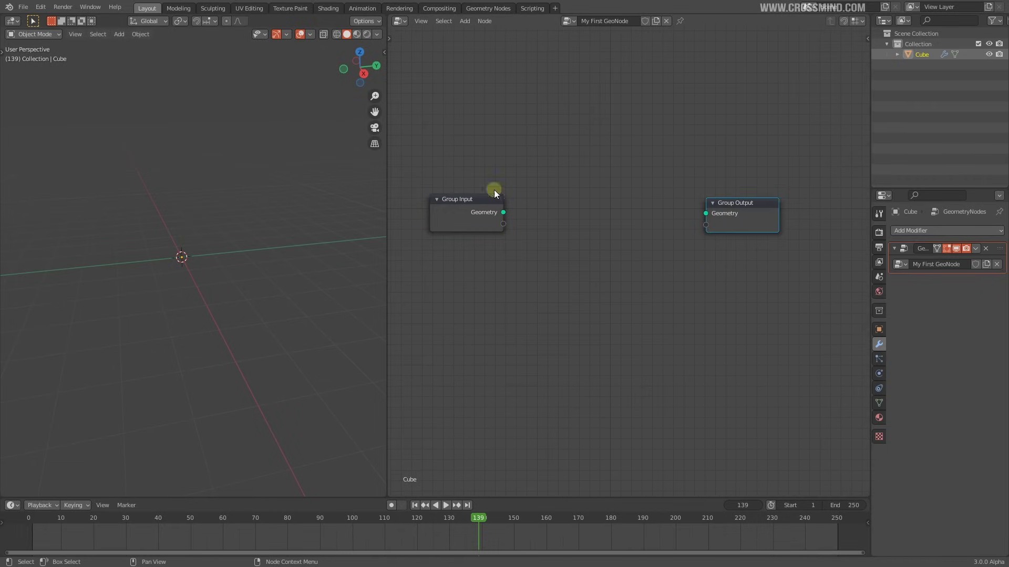
{"action": "middle_click_drag", "start_coordinate": [542, 263], "coordinate": [543, 262]}
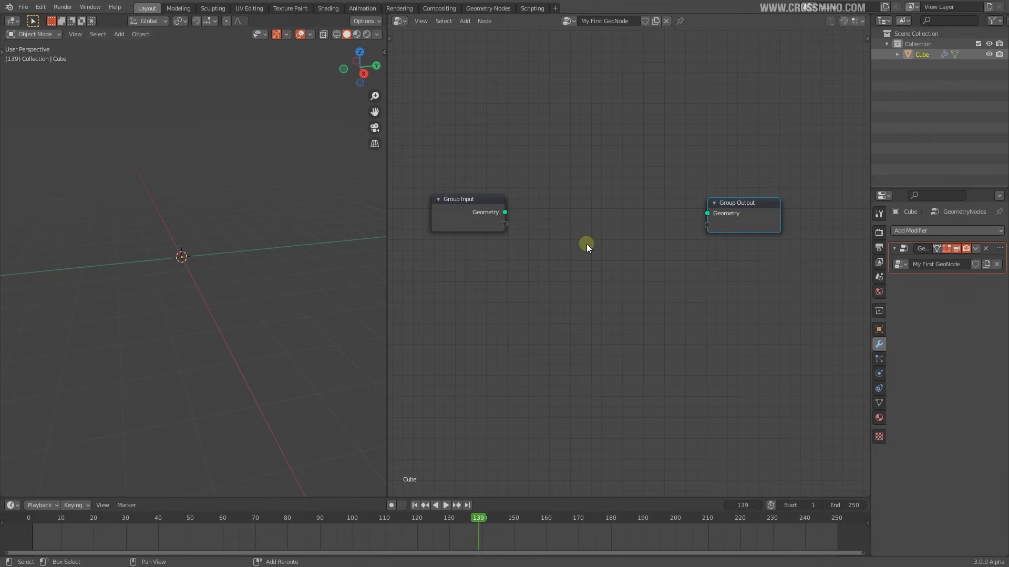
{"action": "left_click", "coordinate": [478, 218], "text": "shift"}
{"action": "key", "text": "f"}
{"action": "middle_click_drag", "start_coordinate": [620, 280], "coordinate": [620, 277]}
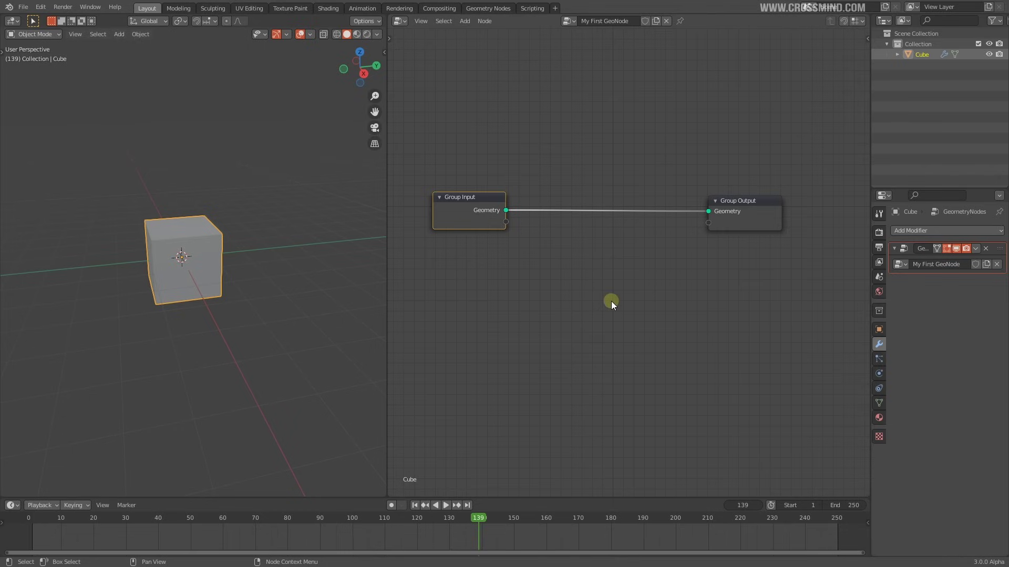
{"action": "middle_click_drag", "start_coordinate": [600, 278], "coordinate": [611, 272]}
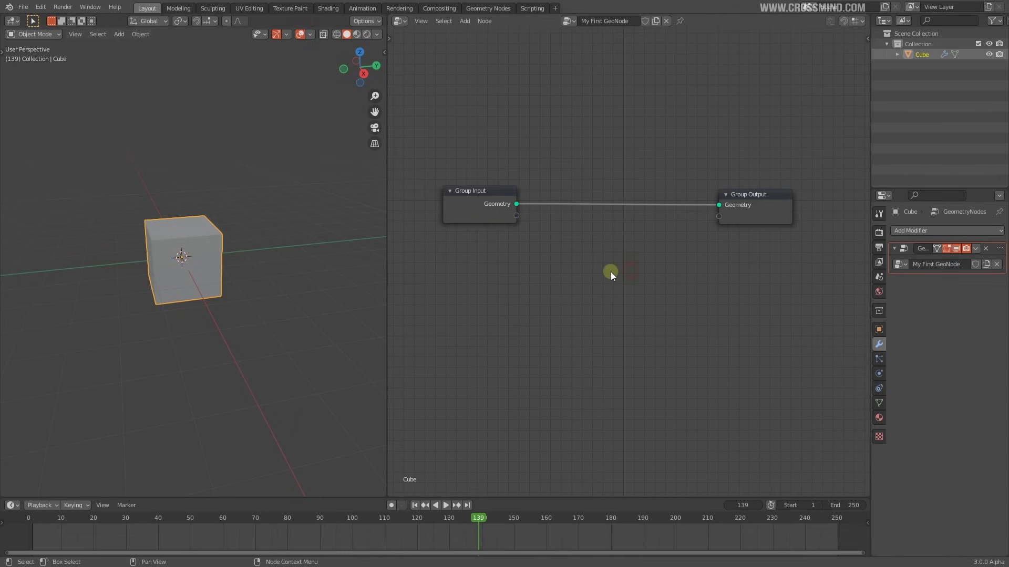
Add a Transform node on the link between Group Input and Group Output
{"action": "key", "text": "shift+a"}
{"action": "left_click", "coordinate": [578, 175]}
{"action": "type", "text": "tra"}
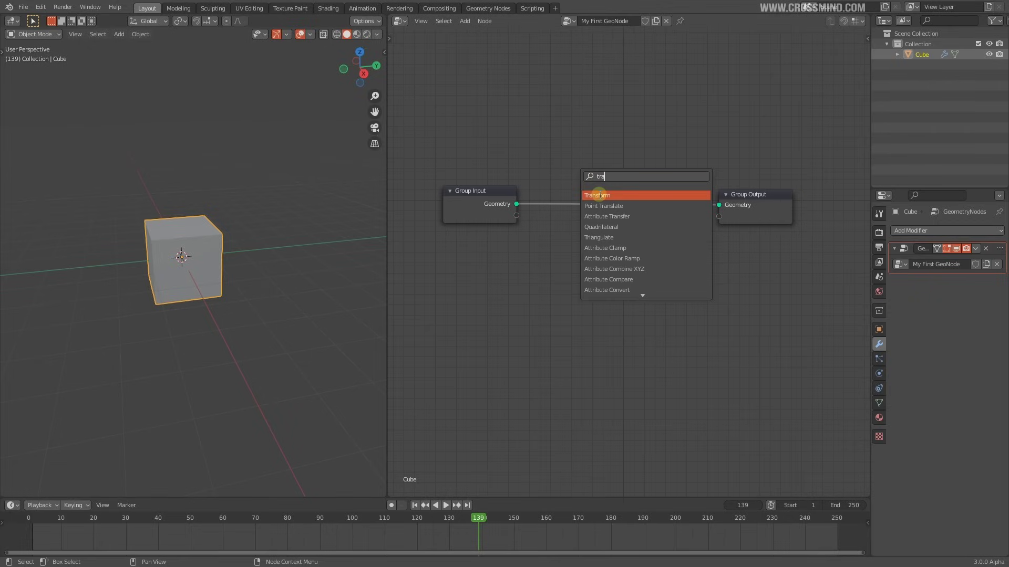
{"action": "left_click", "coordinate": [598, 195]}
{"action": "left_click", "coordinate": [601, 195]}
{"action": "middle_click_drag", "start_coordinate": [701, 278], "coordinate": [668, 285]}
{"action": "scroll", "coordinate": [670, 285], "scroll_direction": "down", "scroll_amount": 1}
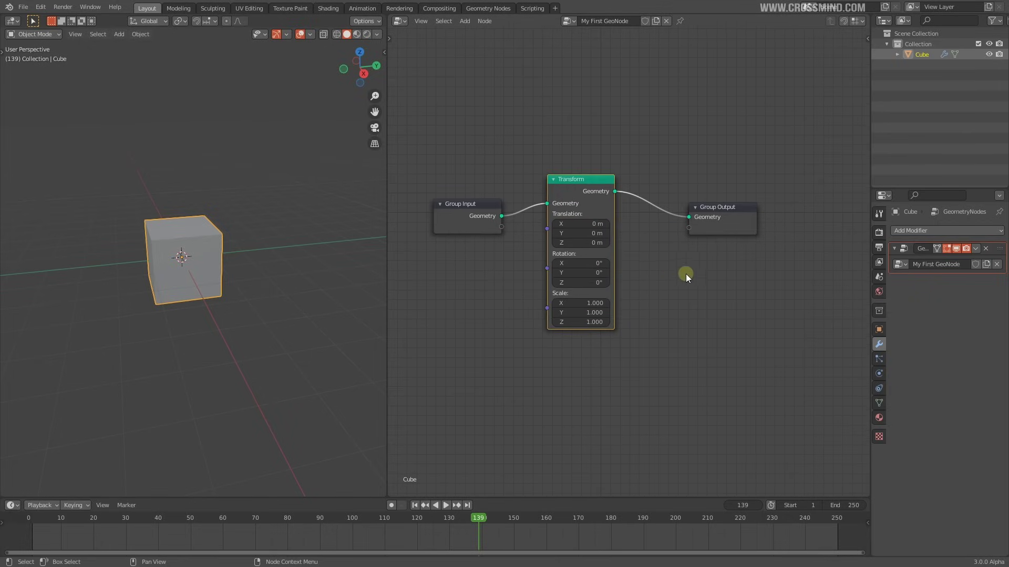
Set the Transform node's Y translation to -2.5 m and move Group Output further away from it
{"action": "mouse_move", "coordinate": [588, 226]}
{"action": "left_mouse_down"}
{"action": "mouse_move", "coordinate": [568, 225]}
{"action": "mouse_move", "coordinate": [596, 233]}
{"action": "mouse_move", "coordinate": [578, 232]}
{"action": "left_mouse_up"}
{"action": "key", "text": "ctrl+z"}
{"action": "scroll", "coordinate": [716, 273], "scroll_direction": "down", "scroll_amount": 1}
{"action": "left_click_drag", "start_coordinate": [716, 243], "coordinate": [776, 230]}
Duplicate the Transform node without its links and place the copy below the original
{"action": "left_click", "coordinate": [592, 206]}
{"action": "scroll", "coordinate": [630, 187], "scroll_direction": "down", "scroll_amount": 2, "text": "shift"}
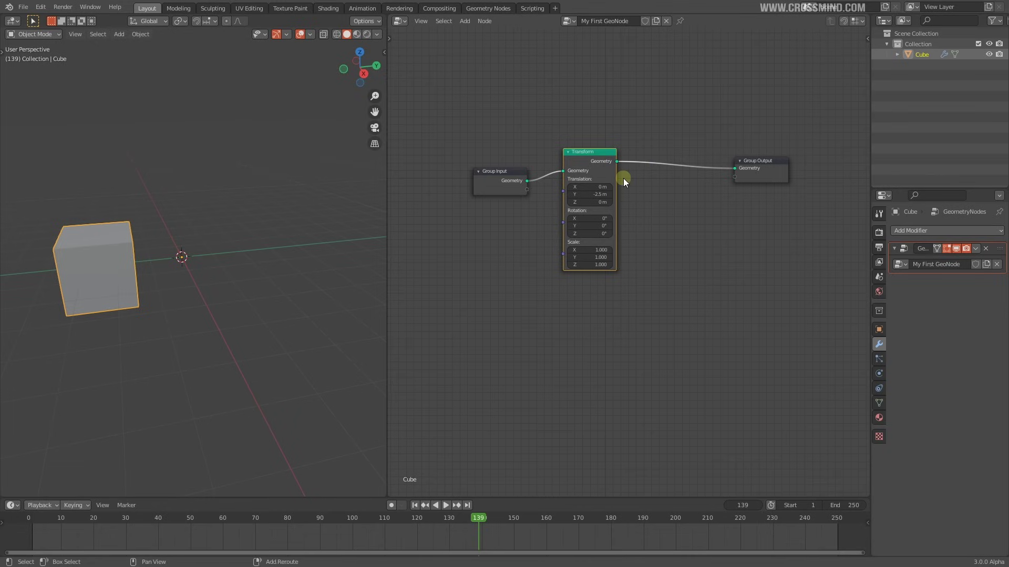
{"action": "key", "text": "shift+d"}
{"action": "left_click", "coordinate": [630, 322]}
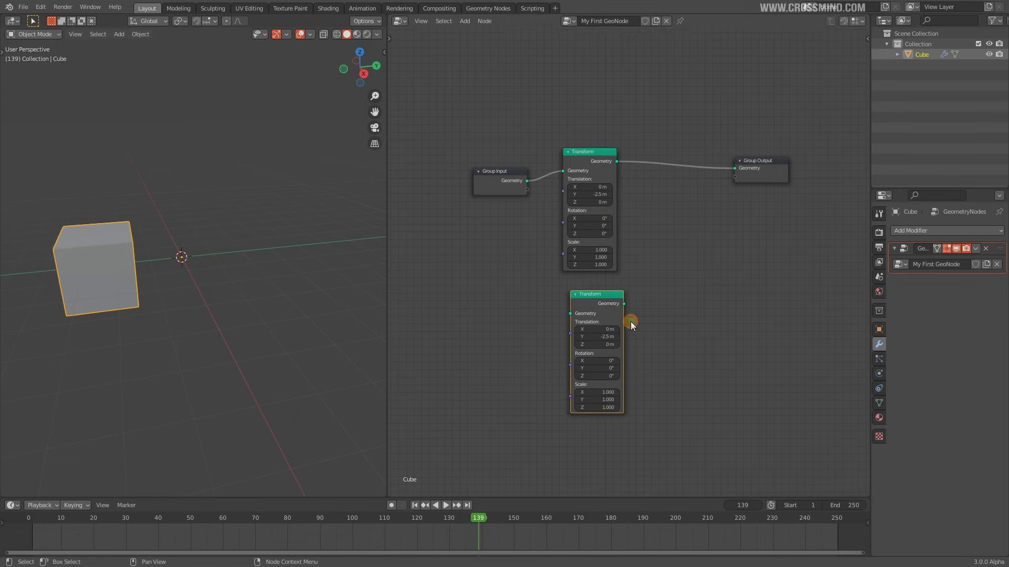
{"action": "scroll", "coordinate": [620, 288], "scroll_direction": "up", "scroll_amount": 2}
Wire the unlinked Transform copy between Group Input and Group Output with Y translation 6.1 m, and swap the output between both Transforms
{"action": "left_click_drag", "start_coordinate": [615, 302], "coordinate": [745, 144]}
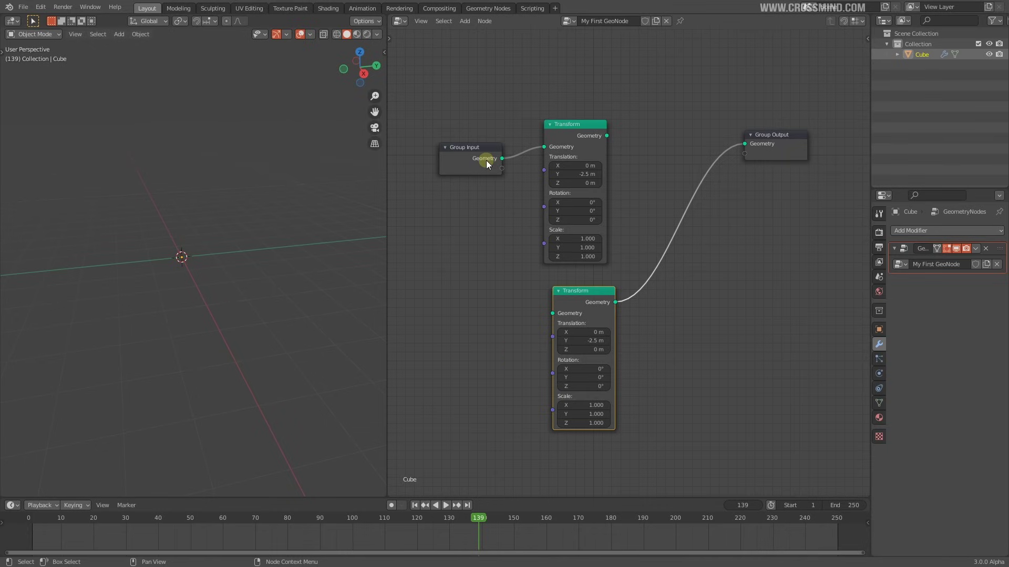
{"action": "left_click_drag", "start_coordinate": [503, 158], "coordinate": [551, 314]}
{"action": "left_click_drag", "start_coordinate": [592, 340], "coordinate": [634, 340]}
{"action": "left_click_drag", "start_coordinate": [606, 135], "coordinate": [750, 144]}
{"action": "left_click_drag", "start_coordinate": [614, 304], "coordinate": [745, 144]}
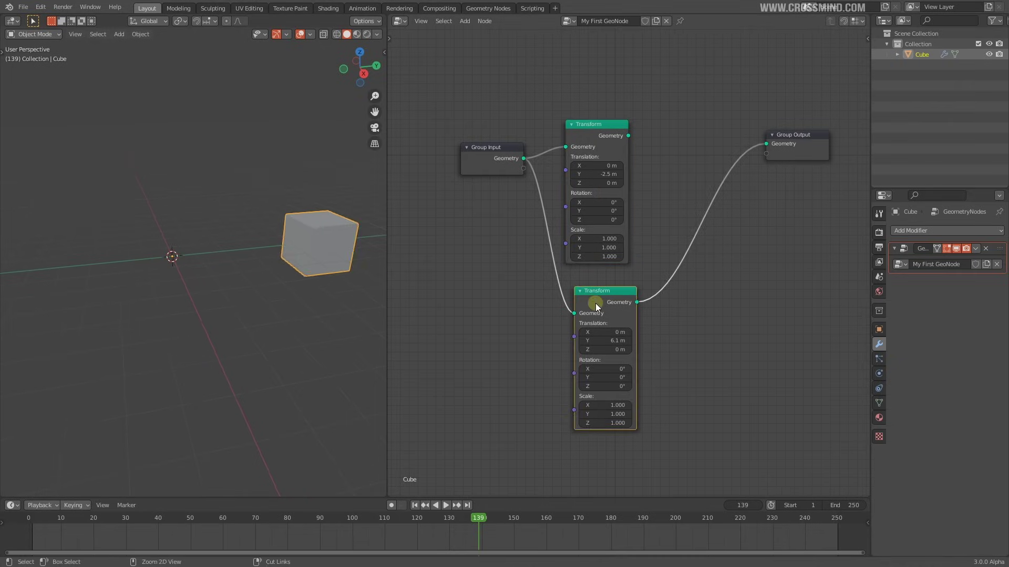
Delete the duplicate Transform node, clear its leftover link, and reconnect the original Transform to Group Output
{"action": "key", "text": "ctrl+x"}
{"action": "right_click_drag", "start_coordinate": [661, 140], "coordinate": [651, 159], "text": "ctrl"}
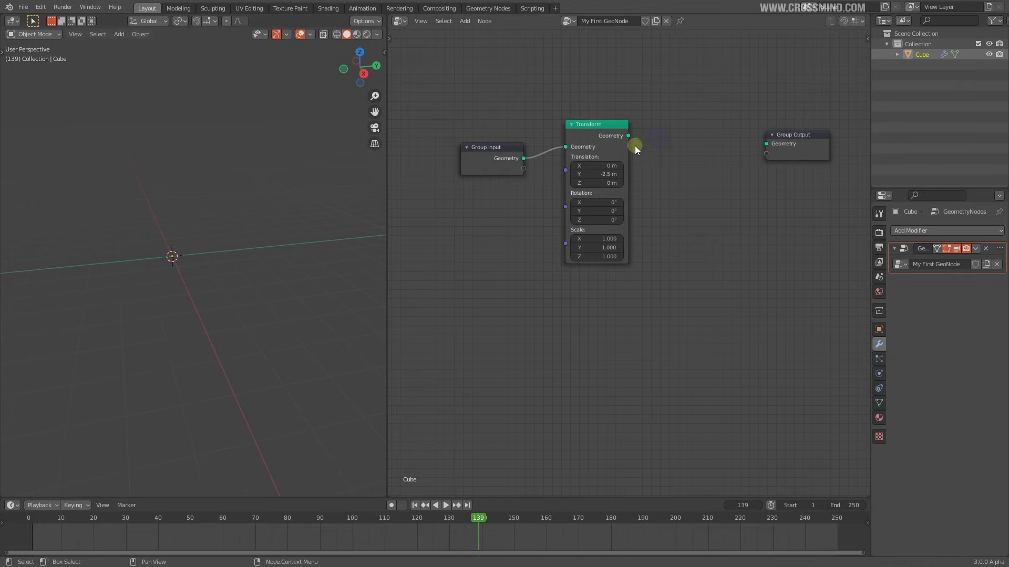
{"action": "left_click_drag", "start_coordinate": [628, 136], "coordinate": [767, 143]}
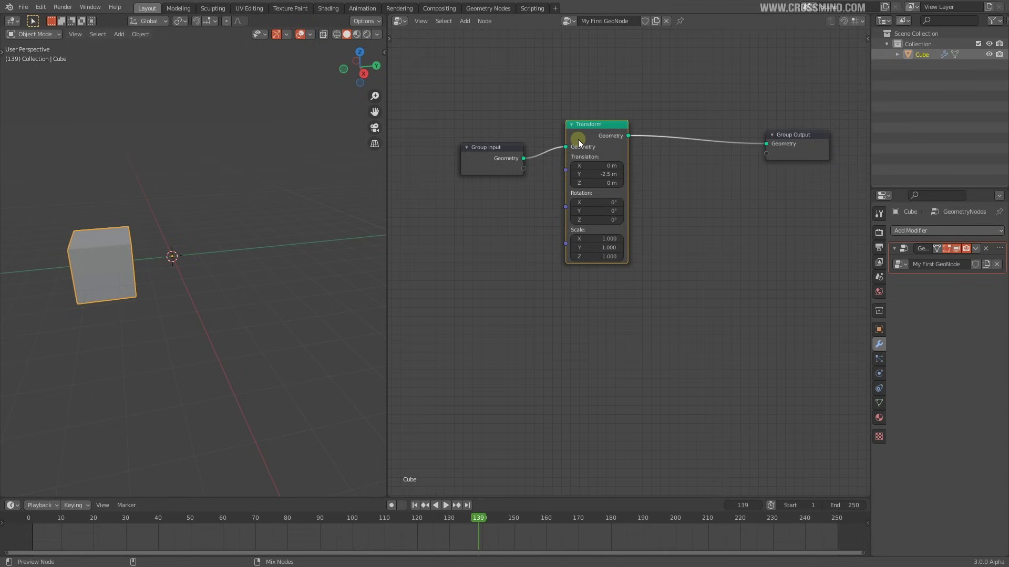
Duplicate the Transform node below with its input link kept, feeding Group Output from the copy at Y translation 3.6 m
{"action": "key", "text": "shift+d"}
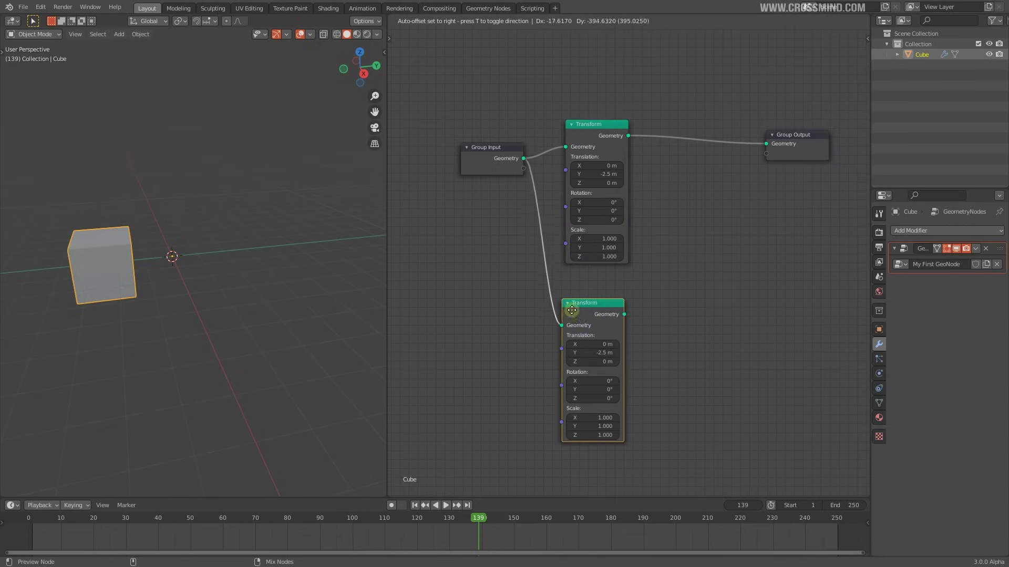
{"action": "left_click", "coordinate": [591, 298]}
{"action": "middle_click_drag", "start_coordinate": [675, 284], "coordinate": [663, 282]}
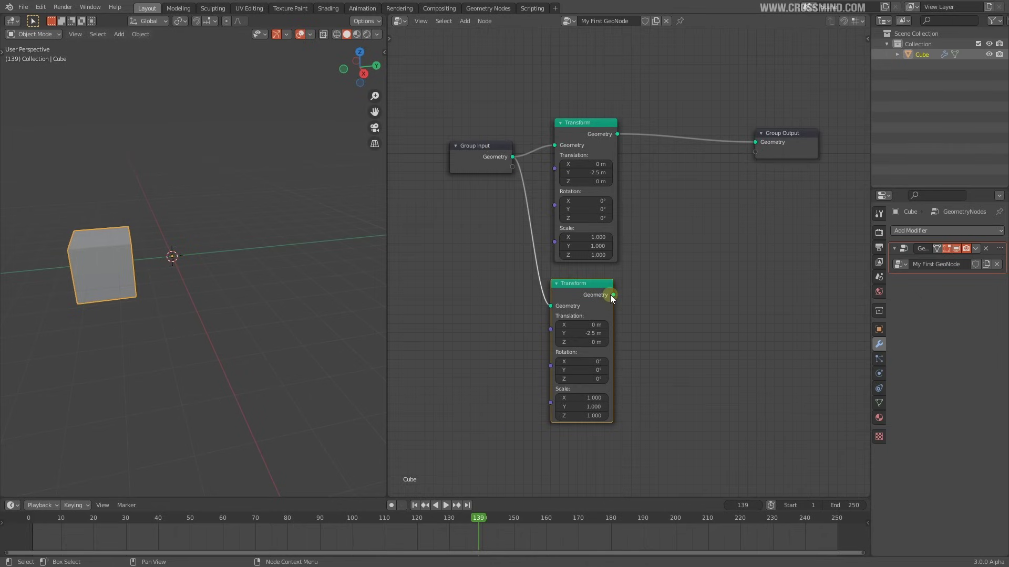
{"action": "left_click_drag", "start_coordinate": [613, 294], "coordinate": [754, 142]}
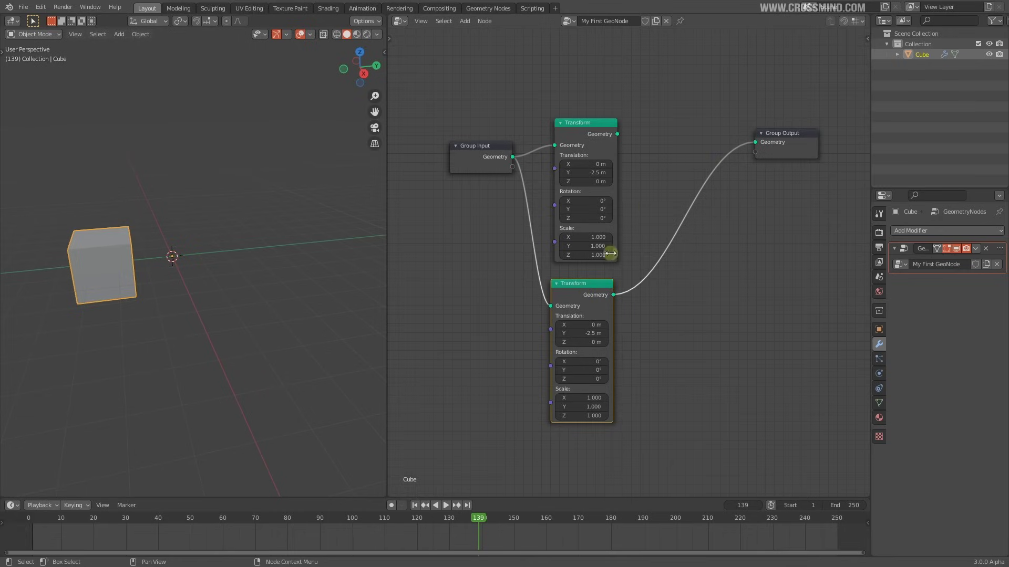
{"action": "left_click_drag", "start_coordinate": [578, 333], "coordinate": [662, 333]}
Preview the two Transform nodes alternately through Group Output, finishing on the lower one
{"action": "left_click", "coordinate": [590, 128], "text": "ctrl+shift"}
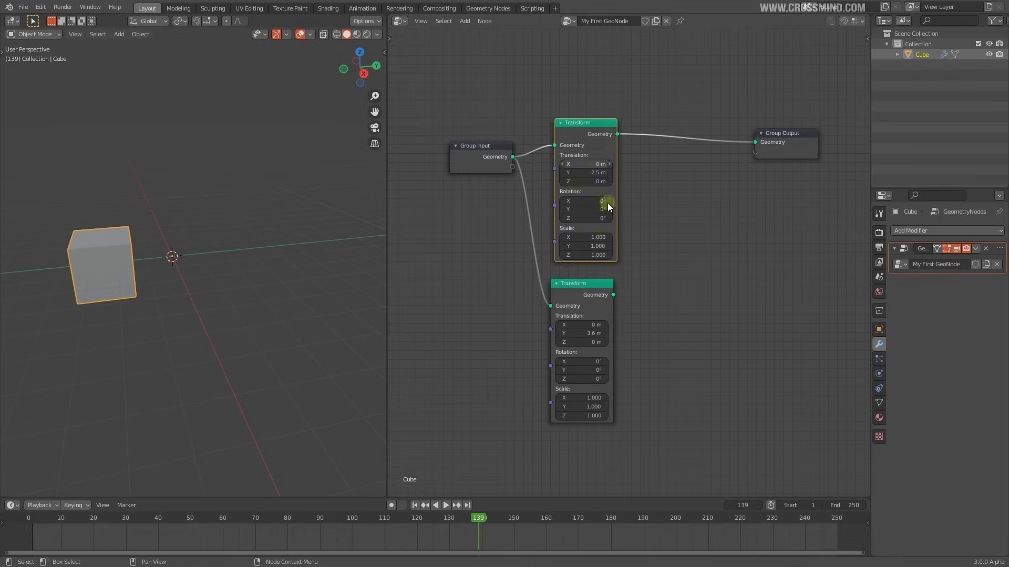
{"action": "left_click", "coordinate": [589, 286], "text": "ctrl+shift"}
{"action": "left_click", "coordinate": [591, 129], "text": "ctrl+shift"}
{"action": "left_click", "coordinate": [581, 287], "text": "ctrl+shift"}
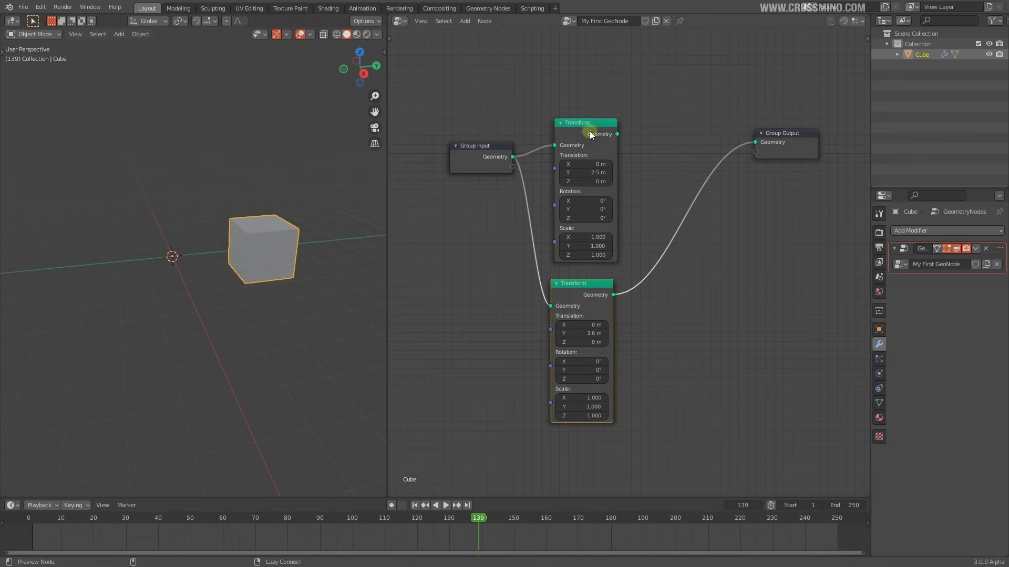
{"action": "left_click", "coordinate": [590, 131], "text": "ctrl+shift"}
{"action": "left_click", "coordinate": [582, 297], "text": "ctrl+shift"}
{"action": "left_click", "coordinate": [596, 130], "text": "ctrl+shift"}
{"action": "left_click", "coordinate": [567, 294], "text": "ctrl+shift"}
{"action": "left_click", "coordinate": [595, 140], "text": "ctrl+shift"}
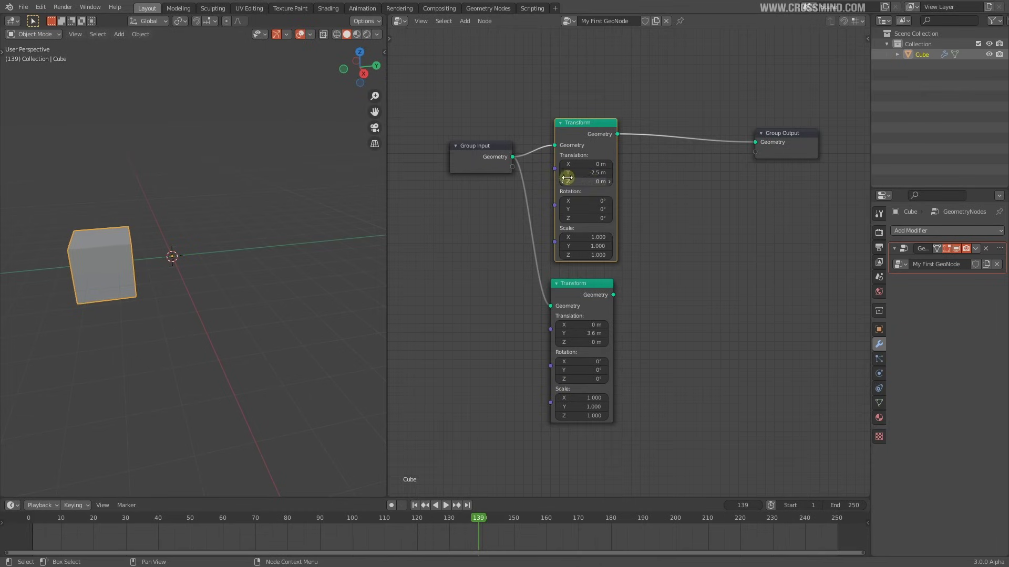
{"action": "left_click", "coordinate": [592, 297], "text": "ctrl+shift"}
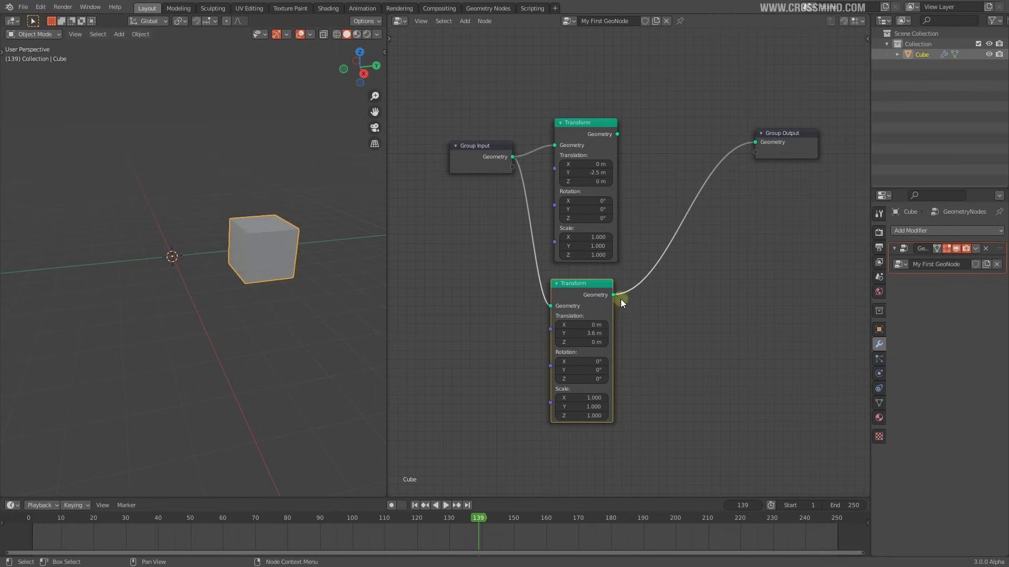
Duplicate the upper Transform node with its input link kept and place the copy above it
{"action": "scroll", "coordinate": [620, 299], "scroll_direction": "down", "scroll_amount": 2}
{"action": "left_click", "coordinate": [599, 223]}
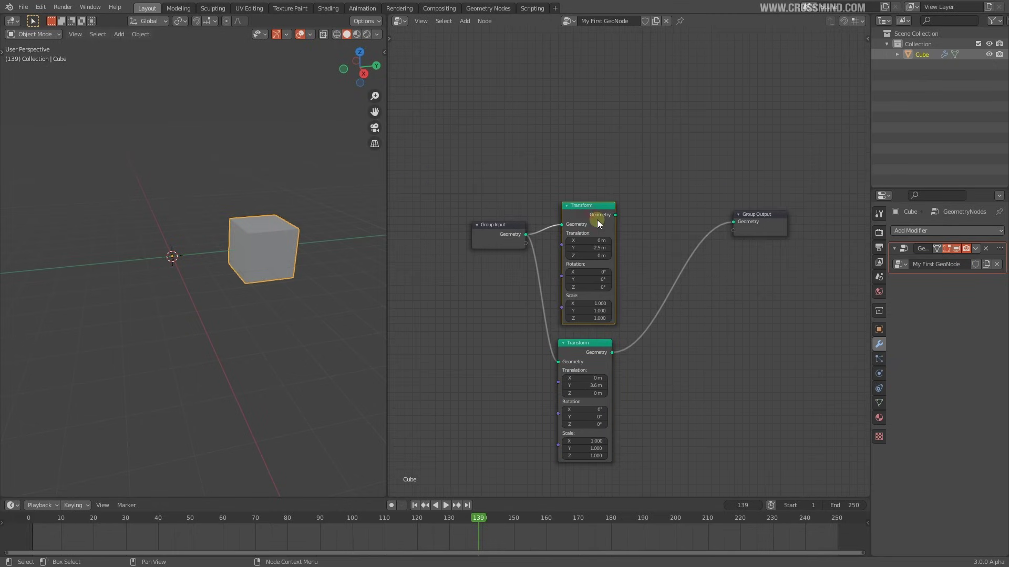
{"action": "key", "text": "ctrl+shift+d"}
{"action": "left_click", "coordinate": [595, 77]}
{"action": "middle_click_drag", "start_coordinate": [632, 122], "coordinate": [639, 142]}
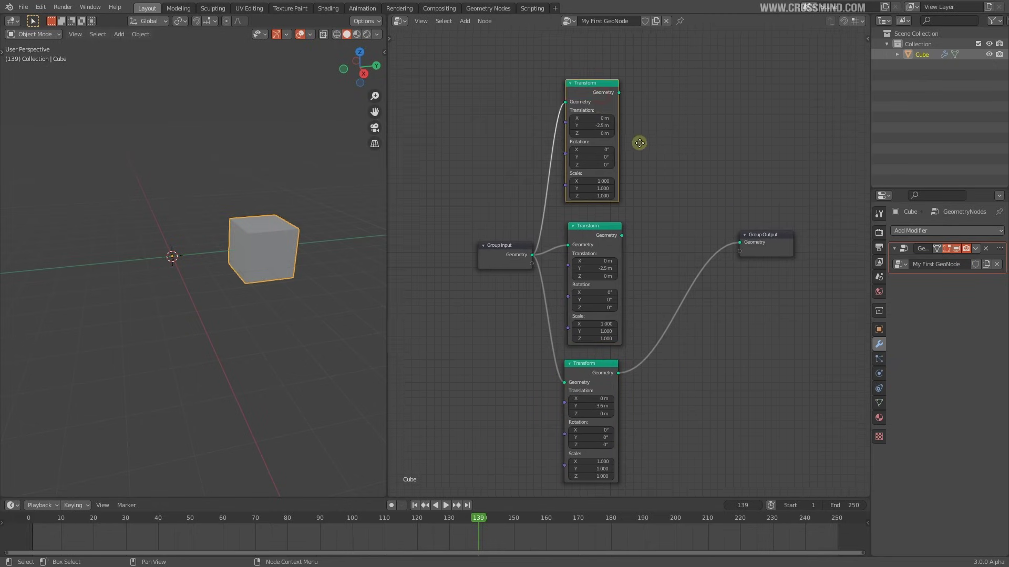
Send the topmost Transform to Group Output and set its translation to Y 0 m, Z 3.7 m and its Y rotation to 43.1°
{"action": "left_click", "coordinate": [602, 97], "text": "ctrl+shift"}
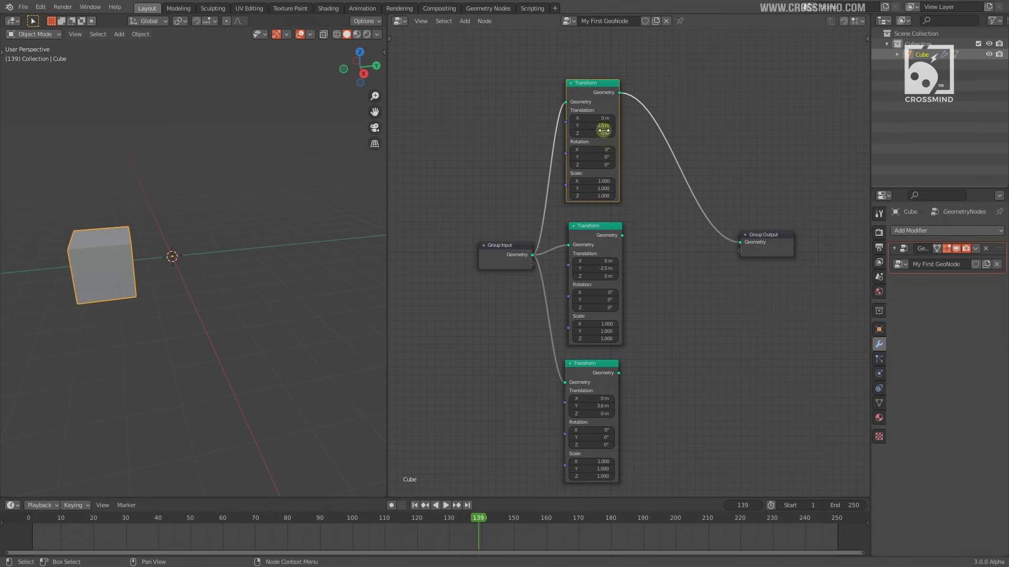
{"action": "left_click_drag", "start_coordinate": [603, 133], "coordinate": [652, 133]}
{"action": "middle_click_drag", "start_coordinate": [175, 300], "coordinate": [168, 278]}
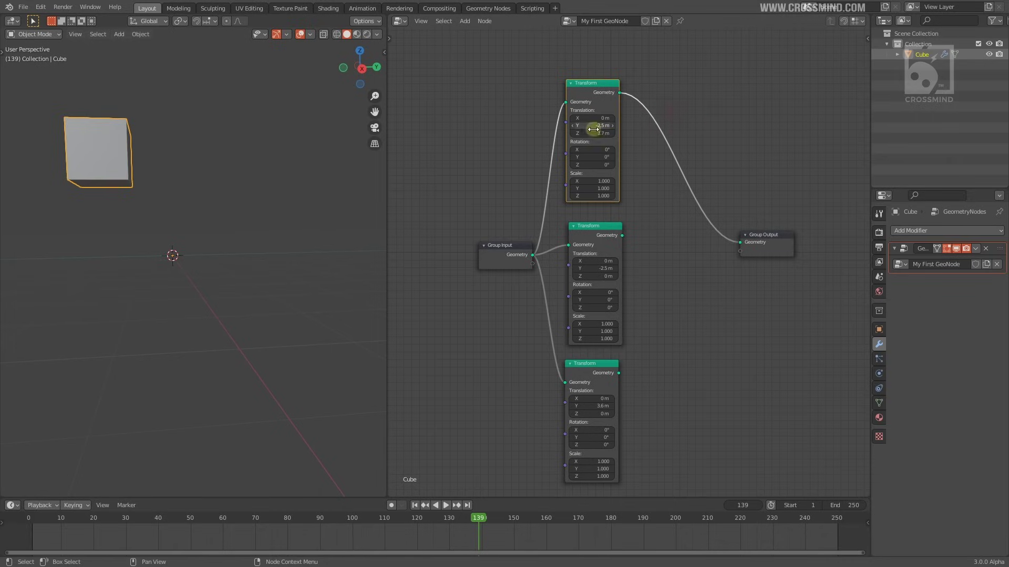
{"action": "left_click_drag", "start_coordinate": [592, 126], "coordinate": [626, 126]}
{"action": "left_click_drag", "start_coordinate": [591, 156], "coordinate": [643, 250]}
Preview each of the three Transform nodes in turn through Group Output, finishing on the topmost one
{"action": "left_click", "coordinate": [580, 236], "text": "ctrl+shift"}
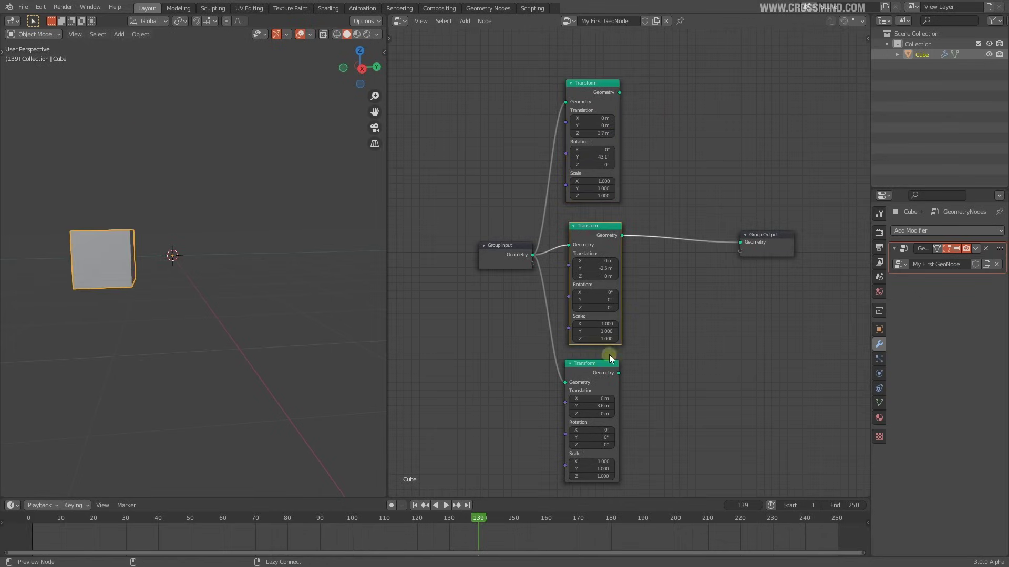
{"action": "left_click", "coordinate": [597, 367], "text": "ctrl+shift"}
{"action": "left_click", "coordinate": [608, 240], "text": "ctrl+shift"}
{"action": "left_click", "coordinate": [601, 97], "text": "ctrl+shift"}
{"action": "left_click", "coordinate": [604, 242], "text": "ctrl+shift"}
{"action": "left_click", "coordinate": [600, 364], "text": "ctrl+shift"}
{"action": "middle_click_drag", "start_coordinate": [661, 332], "coordinate": [657, 314]}
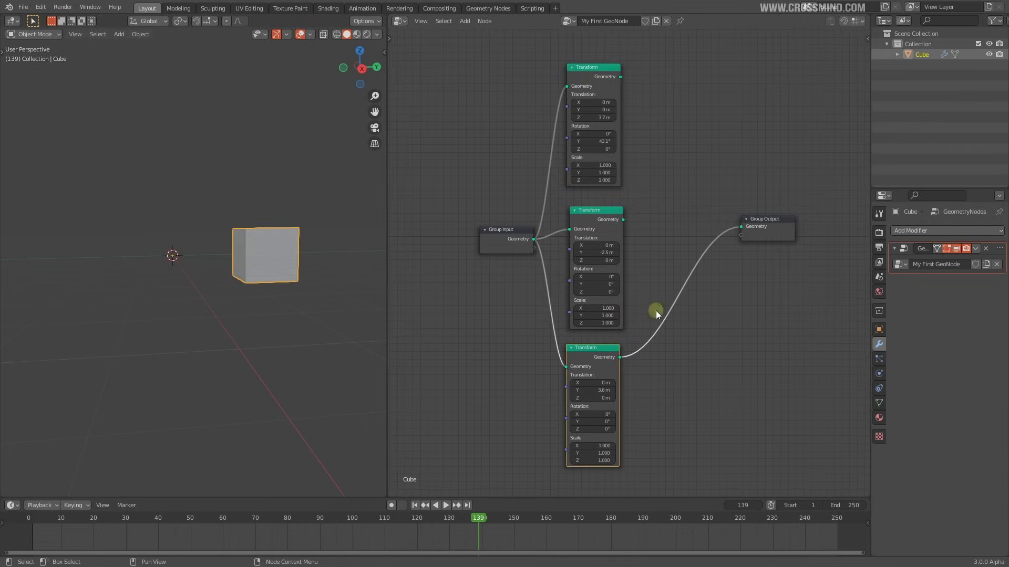
{"action": "left_click", "coordinate": [608, 226], "text": "ctrl+shift"}
{"action": "left_click", "coordinate": [594, 90], "text": "ctrl+shift"}
{"action": "middle_click_drag", "start_coordinate": [700, 252], "coordinate": [694, 252]}
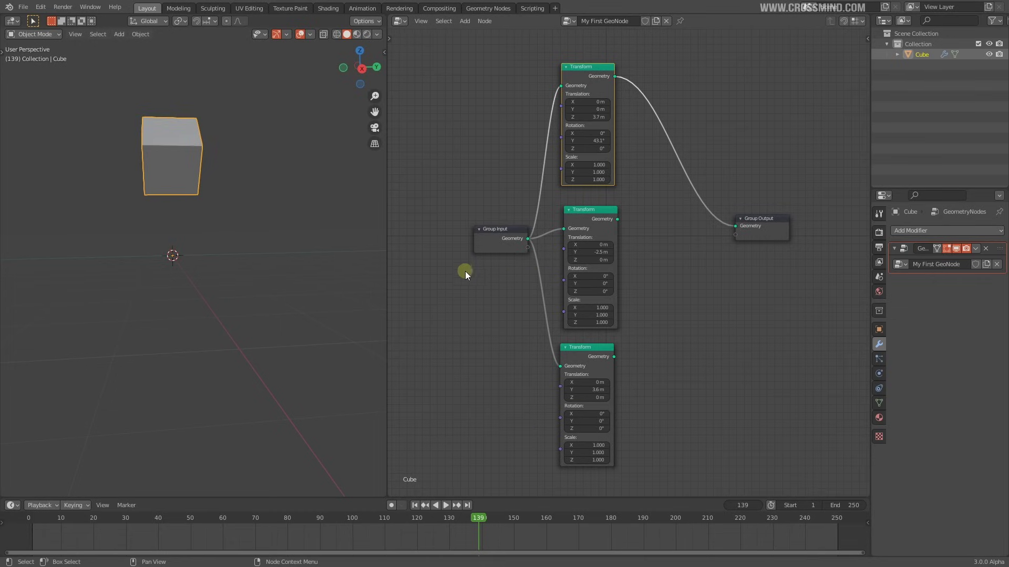
Widen the gap between Group Input and the three Transform nodes slightly
{"action": "left_click_drag", "start_coordinate": [493, 247], "coordinate": [487, 247]}
{"action": "left_click_drag", "start_coordinate": [556, 43], "coordinate": [621, 489]}
{"action": "middle_click_drag", "start_coordinate": [679, 311], "coordinate": [681, 322]}
{"action": "left_click_drag", "start_coordinate": [596, 377], "coordinate": [600, 376]}
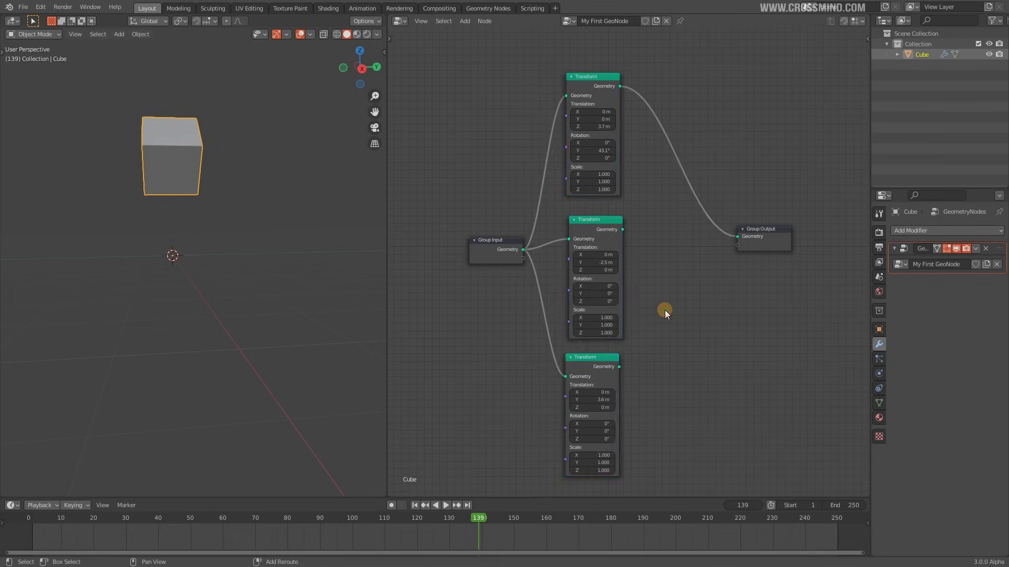
Add a Join Geometry node on the link between the topmost Transform and Group Output
{"action": "key", "text": "shift+a"}
{"action": "mouse_move", "coordinate": [628, 389]}
{"action": "mouse_move", "coordinate": [629, 371]}
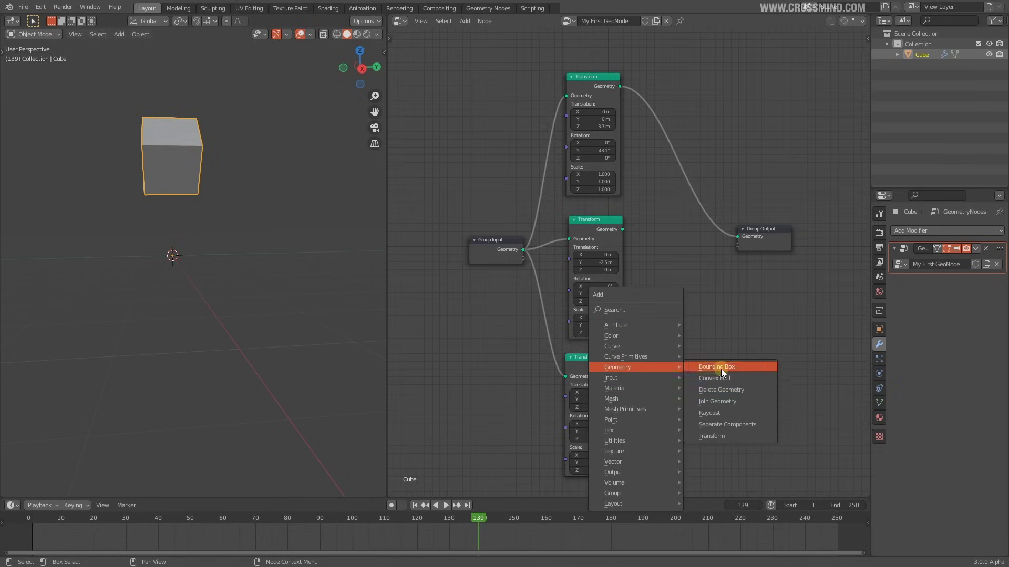
{"action": "left_click", "coordinate": [720, 402]}
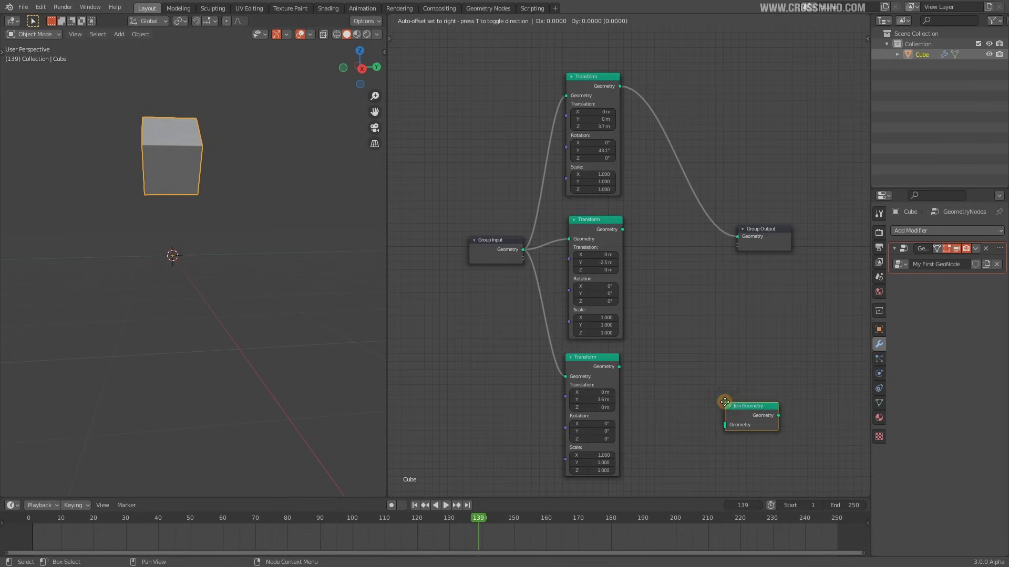
{"action": "left_click", "coordinate": [651, 208]}
Link the geometry outputs of the middle and lower Transform nodes into the Join Geometry input
{"action": "left_click_drag", "start_coordinate": [623, 228], "coordinate": [653, 237]}
{"action": "left_click_drag", "start_coordinate": [619, 366], "coordinate": [645, 303]}
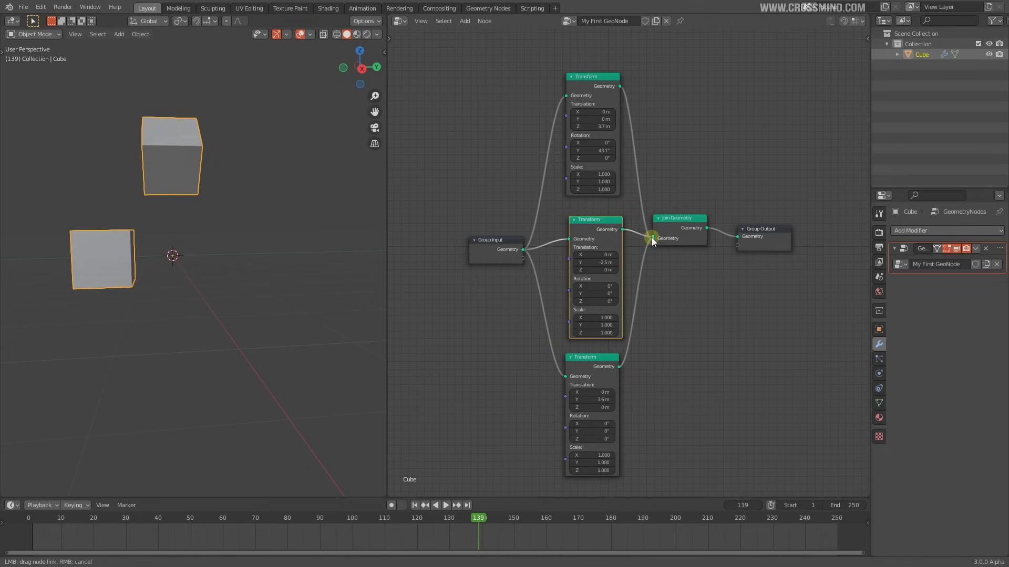
{"action": "left_click_drag", "start_coordinate": [653, 240], "coordinate": [653, 241]}
Inspect the joined cubes from several angles and enter Edit Mode on the original Cube mesh
{"action": "middle_click_drag", "start_coordinate": [219, 236], "coordinate": [157, 256]}
{"action": "middle_click_drag", "start_coordinate": [117, 293], "coordinate": [109, 225]}
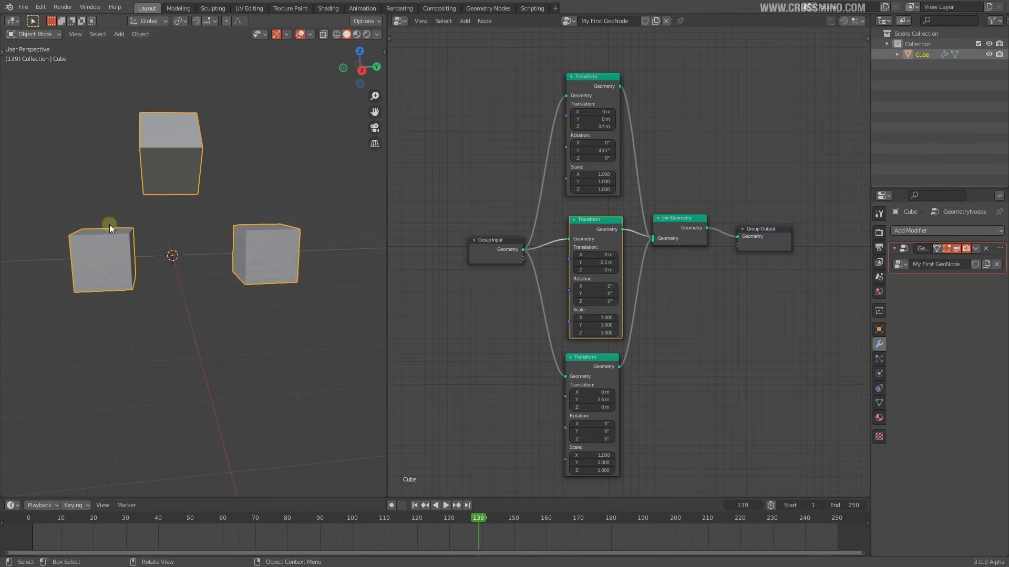
{"action": "middle_click_drag", "start_coordinate": [239, 165], "coordinate": [234, 251]}
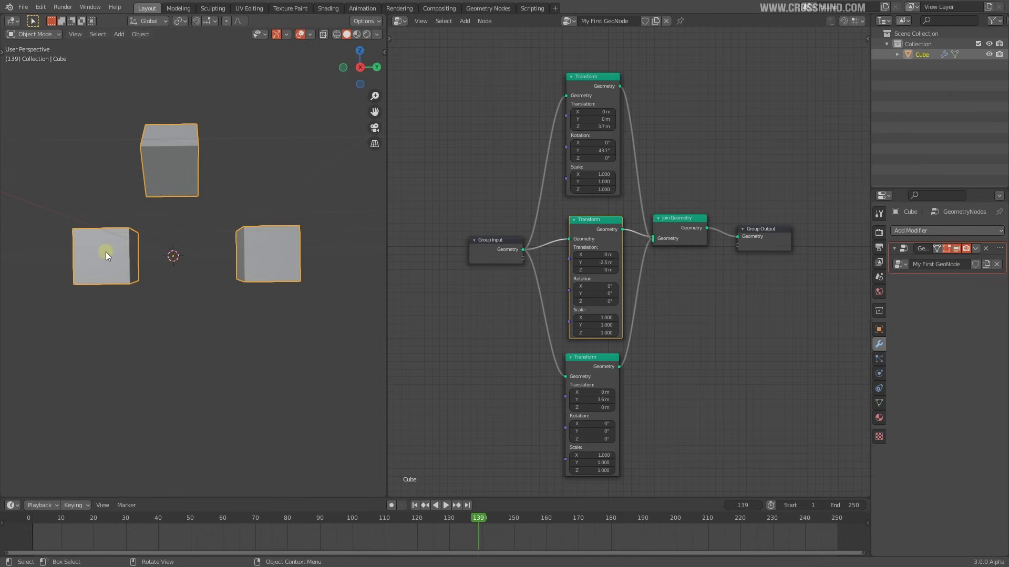
{"action": "middle_click_drag", "start_coordinate": [106, 256], "coordinate": [167, 282]}
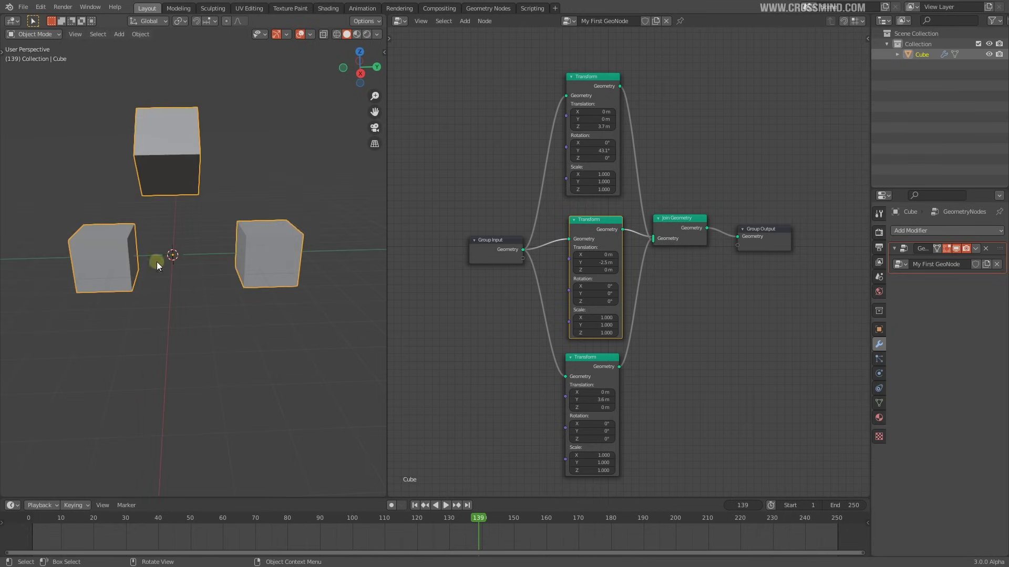
{"action": "key", "text": "Tab"}
{"action": "right_click", "coordinate": [203, 208]}
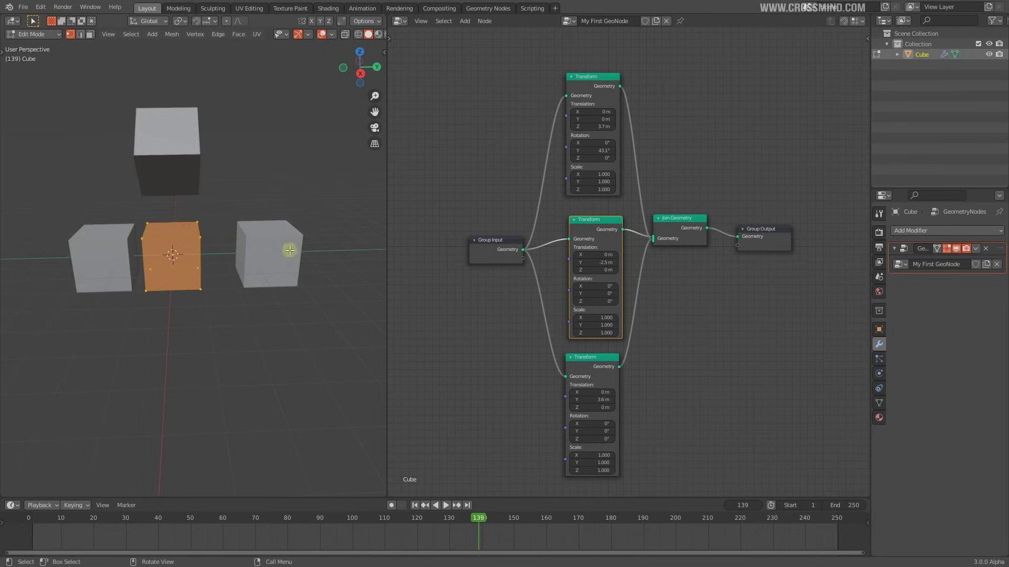
Try moving an upper corner vertex of the original cube mesh, cancel the move, and return to Object Mode
{"action": "right_click", "coordinate": [201, 224]}
{"action": "key", "text": "g"}
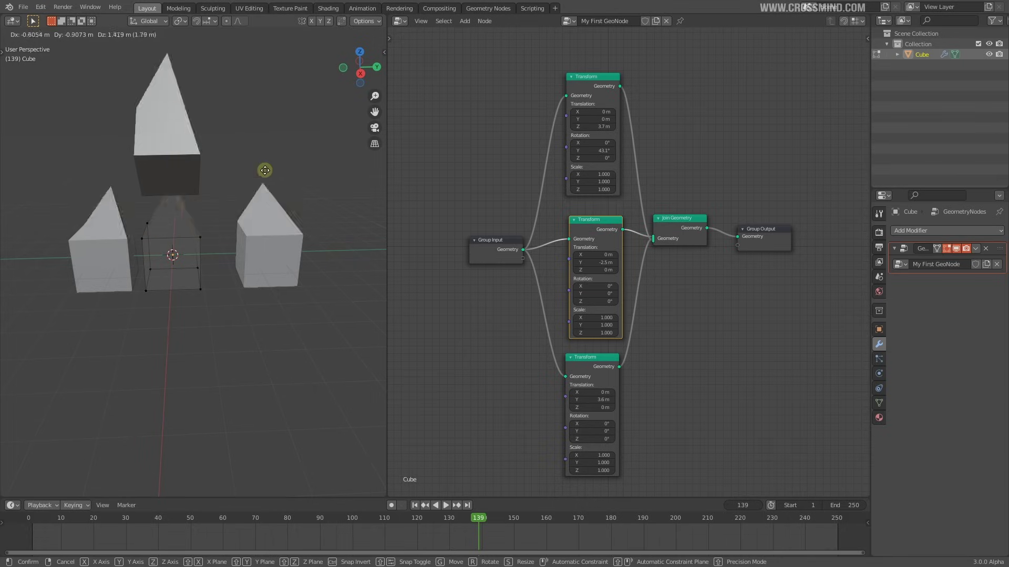
{"action": "key", "text": "Escape"}
{"action": "key", "text": "Tab"}
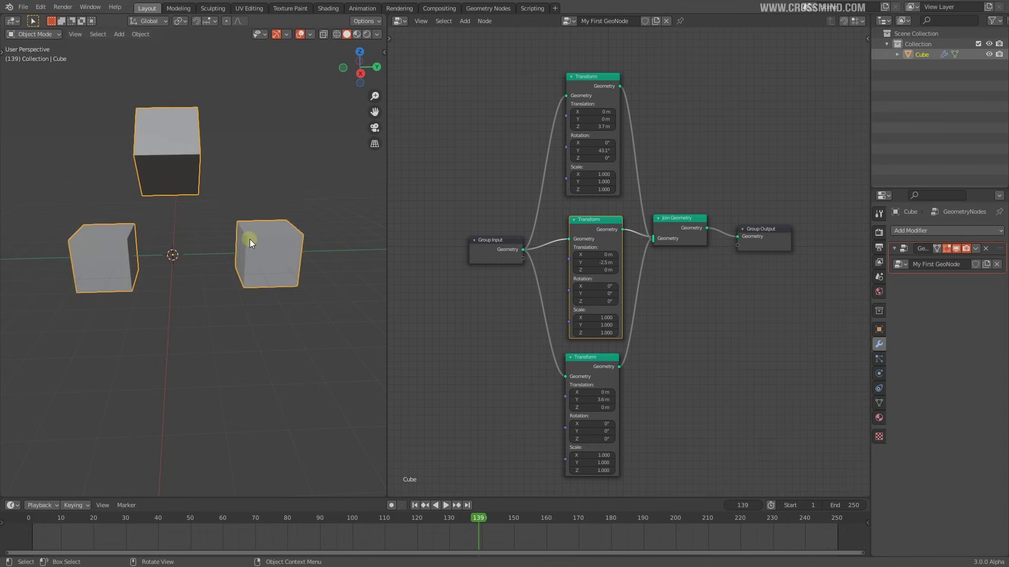
{"action": "middle_click_drag", "start_coordinate": [250, 240], "coordinate": [261, 241]}
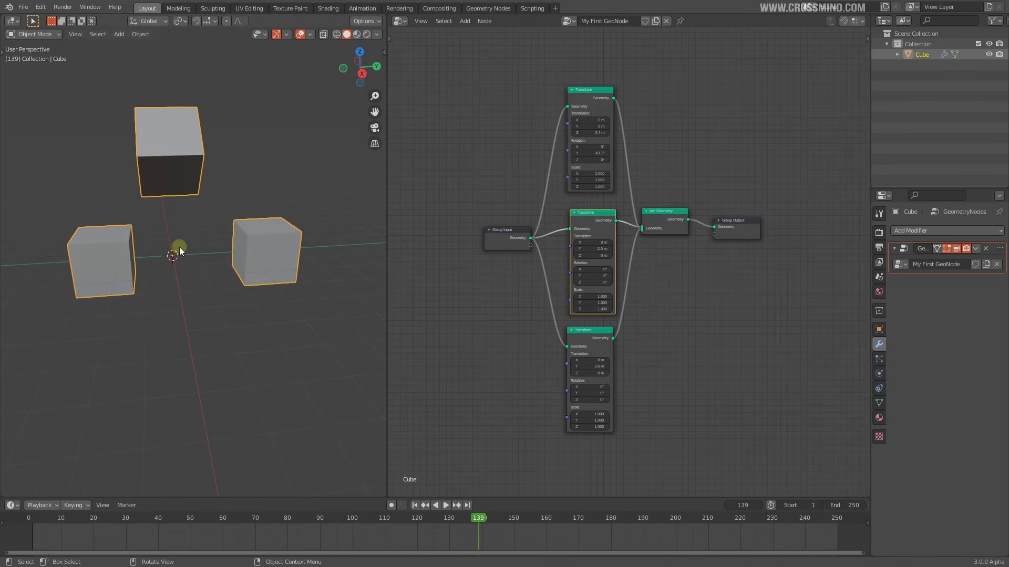
Delete the Cube object, add a Monkey mesh in its place, and show it from the front
{"action": "key", "text": "Delete"}
{"action": "key", "text": "shift+a"}
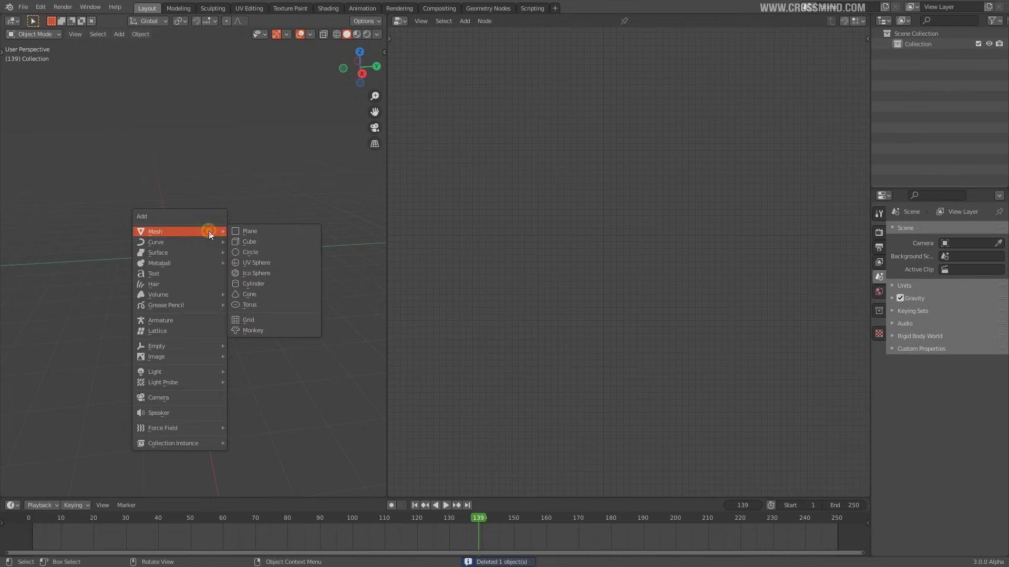
{"action": "left_click", "coordinate": [269, 327]}
{"action": "key", "text": "KP_1"}
{"action": "left_click", "coordinate": [247, 276]}
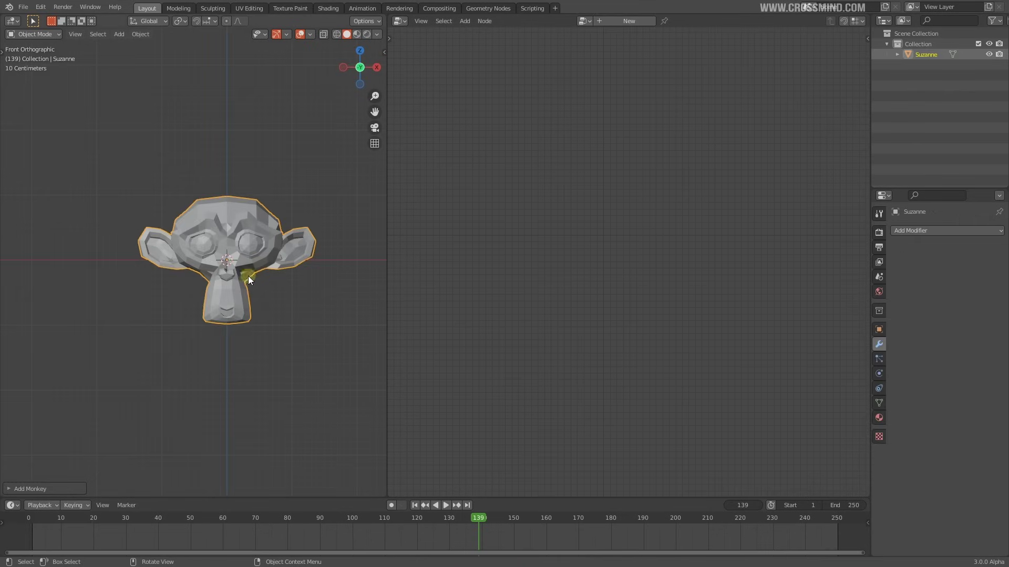
{"action": "middle_click_drag", "start_coordinate": [248, 276], "coordinate": [201, 307], "text": "shift"}
Create a new geometry node tree for the monkey and name it suzzane
{"action": "left_click", "coordinate": [637, 22]}
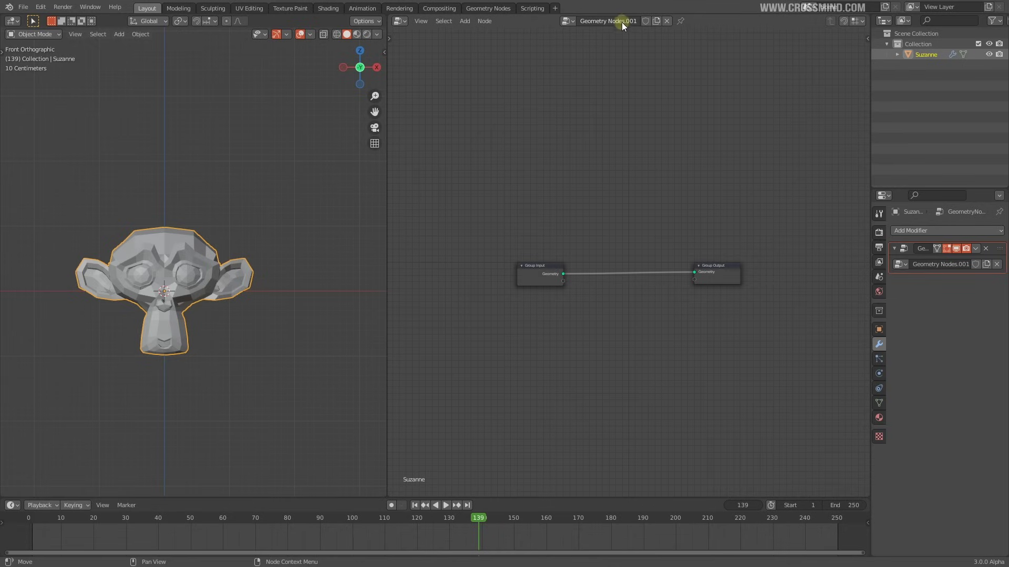
{"action": "key", "text": "ctrl+a"}
{"action": "type", "text": "suz"}
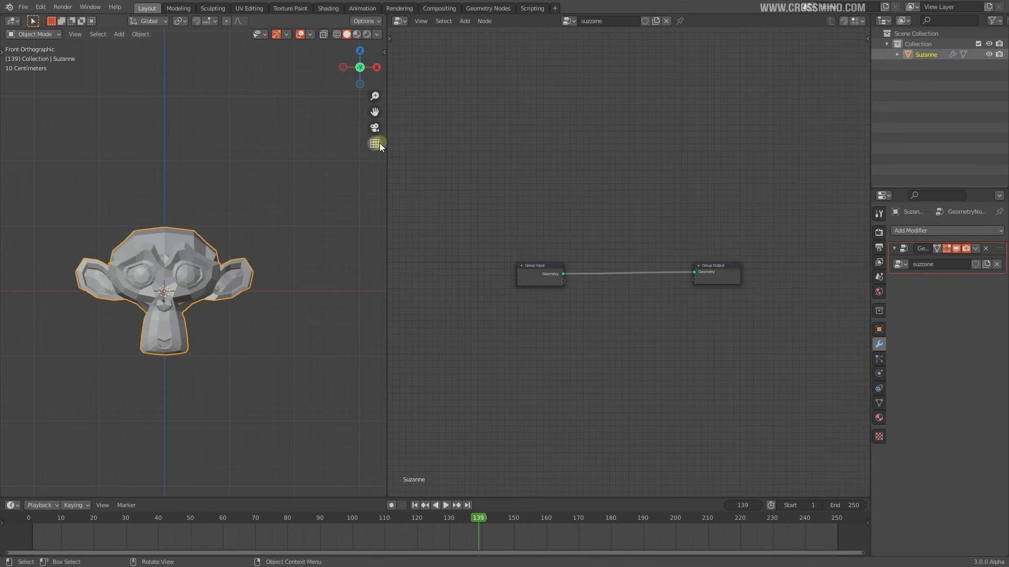
{"action": "left_click_drag", "start_coordinate": [387, 143], "coordinate": [390, 144]}
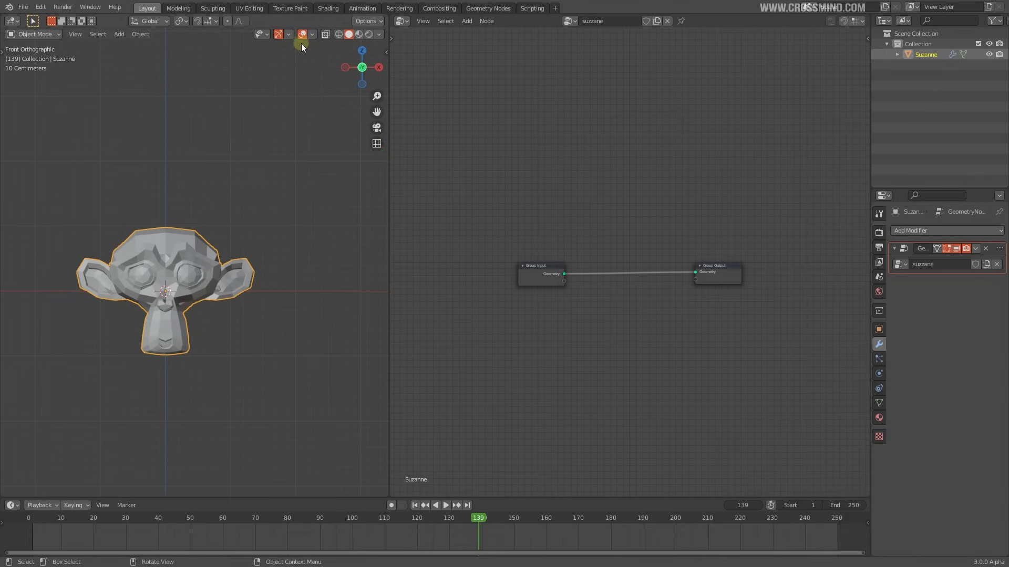
Insert a Transform node on the link between Group Input and Group Output
{"action": "key", "text": "Home"}
{"action": "key", "text": "shift+a"}
{"action": "type", "text": "tra"}
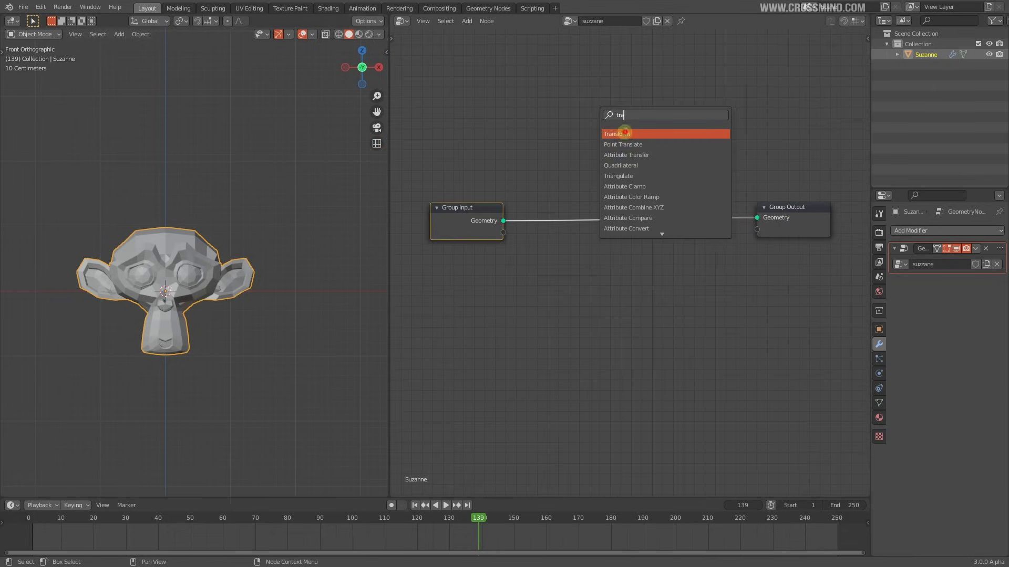
{"action": "left_click", "coordinate": [624, 133]}
{"action": "left_click", "coordinate": [609, 220]}
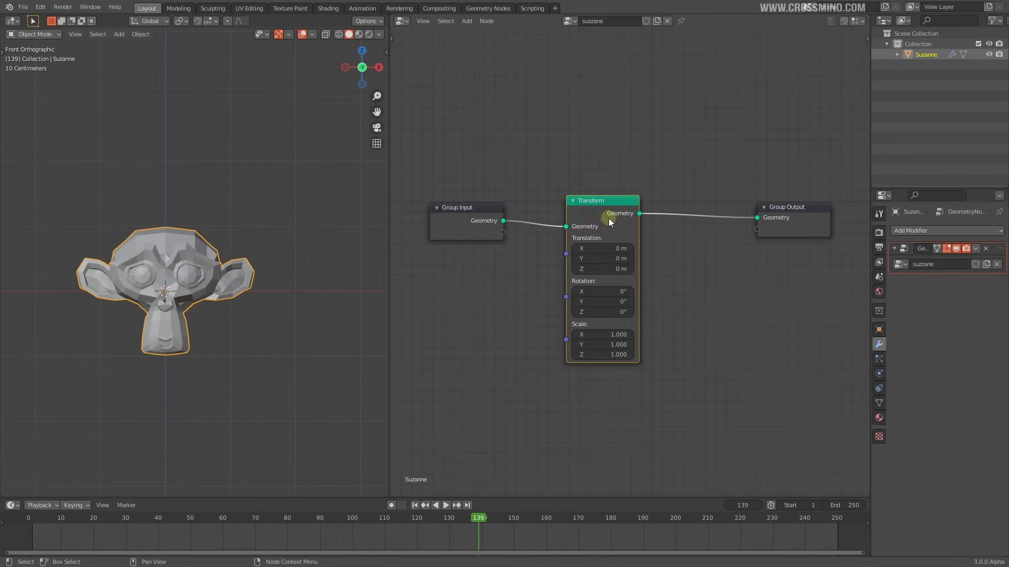
{"action": "middle_click_drag", "start_coordinate": [692, 280], "coordinate": [689, 243]}
{"action": "key", "text": "Home"}
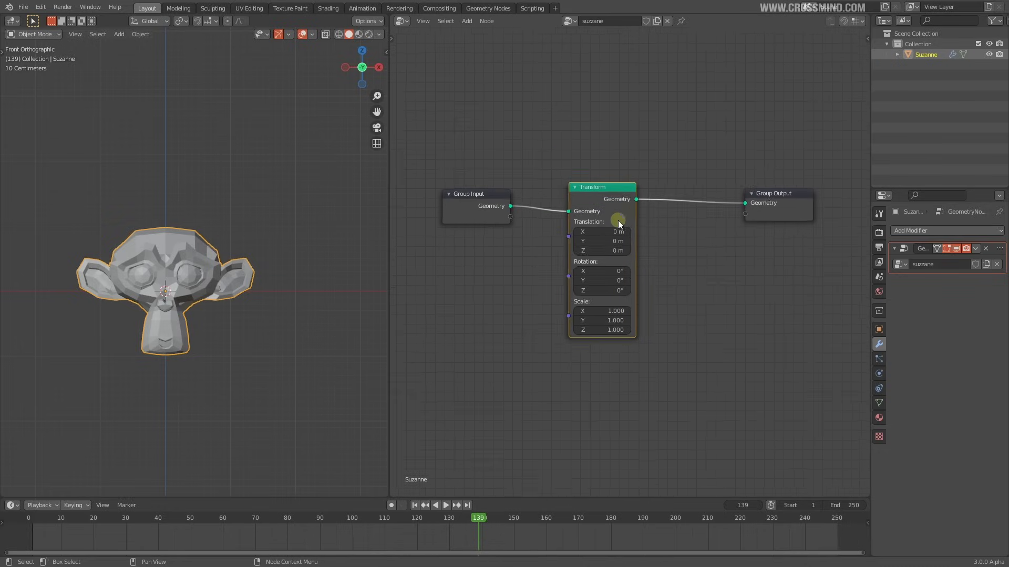
Fine-tune the placement of the Transform and Group Input nodes
{"action": "left_click_drag", "start_coordinate": [601, 191], "coordinate": [600, 186]}
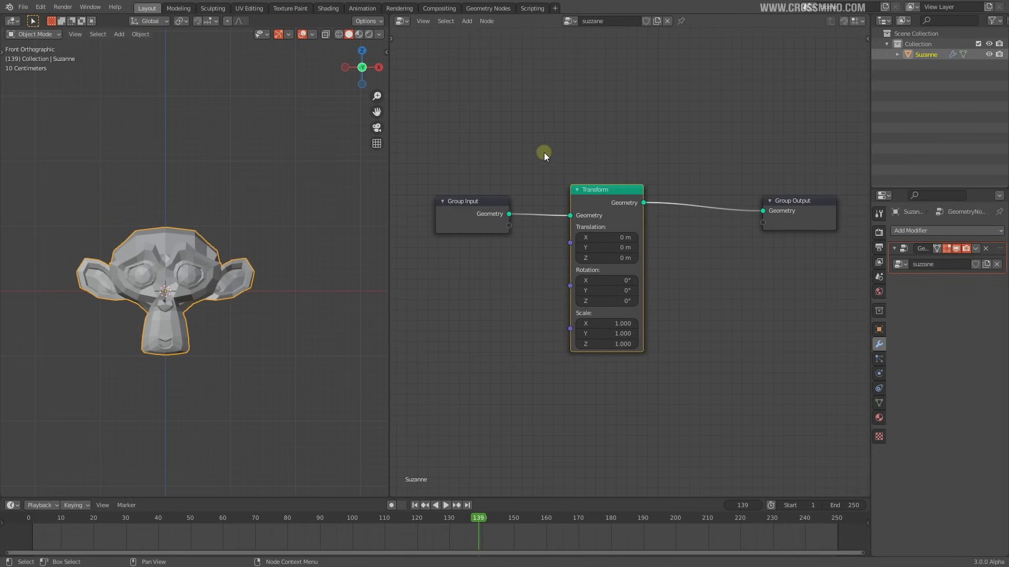
{"action": "left_click_drag", "start_coordinate": [544, 152], "coordinate": [665, 393]}
{"action": "left_click_drag", "start_coordinate": [473, 220], "coordinate": [465, 223]}
{"action": "left_click_drag", "start_coordinate": [605, 191], "coordinate": [603, 185]}
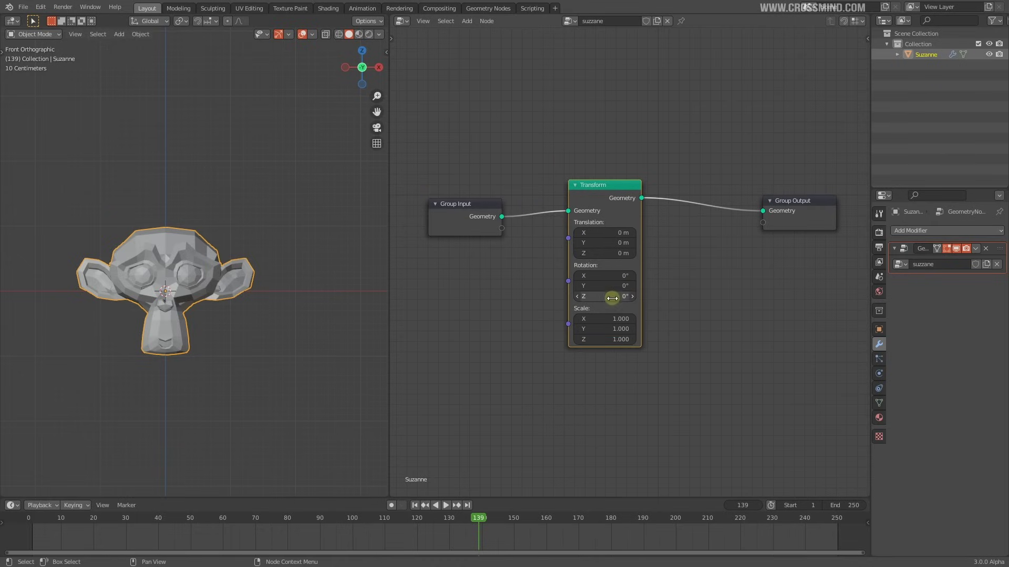
Set the Transform node's rotation to X 11°, Y -1.4° and Z -36.3°
{"action": "left_click_drag", "start_coordinate": [612, 299], "coordinate": [583, 298]}
{"action": "left_click_drag", "start_coordinate": [615, 287], "coordinate": [613, 287]}
{"action": "left_click_drag", "start_coordinate": [618, 274], "coordinate": [630, 274]}
{"action": "middle_click_drag", "start_coordinate": [692, 281], "coordinate": [684, 286]}
{"action": "scroll", "coordinate": [684, 286], "scroll_direction": "up", "scroll_amount": 2}
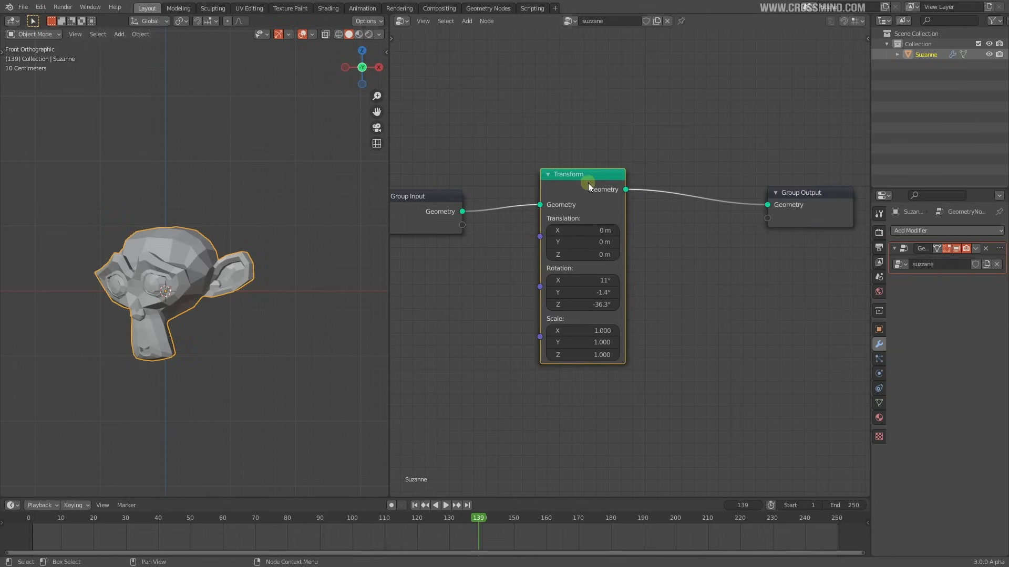
Nudge the Group Input and Group Output nodes to even out the node layout
{"action": "scroll", "coordinate": [655, 248], "scroll_direction": "down", "scroll_amount": 2}
{"action": "left_click_drag", "start_coordinate": [480, 212], "coordinate": [479, 213]}
{"action": "left_click", "coordinate": [804, 209]}
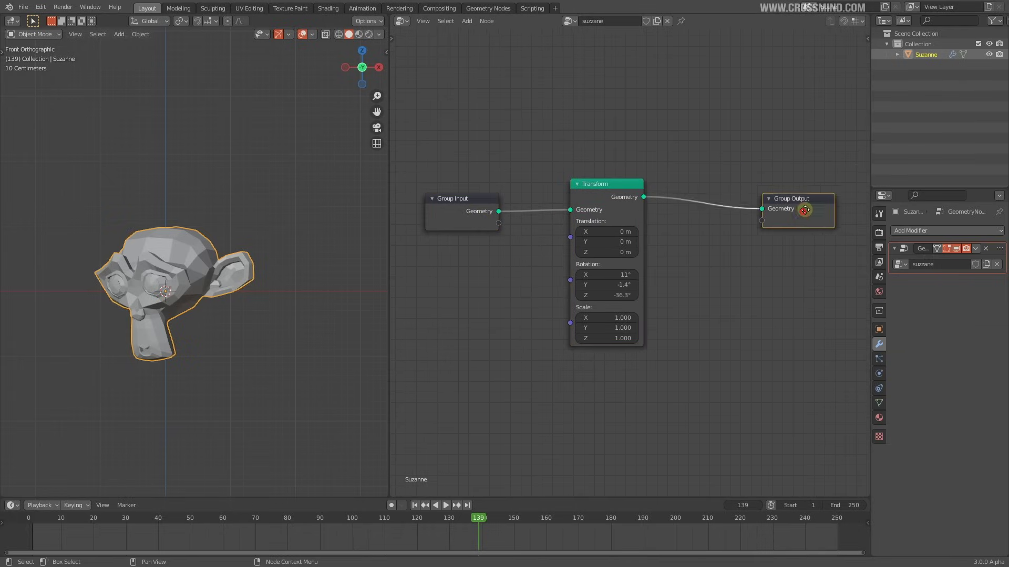
{"action": "left_click_drag", "start_coordinate": [805, 210], "coordinate": [809, 206]}
{"action": "middle_click_drag", "start_coordinate": [292, 294], "coordinate": [250, 304], "text": "shift"}
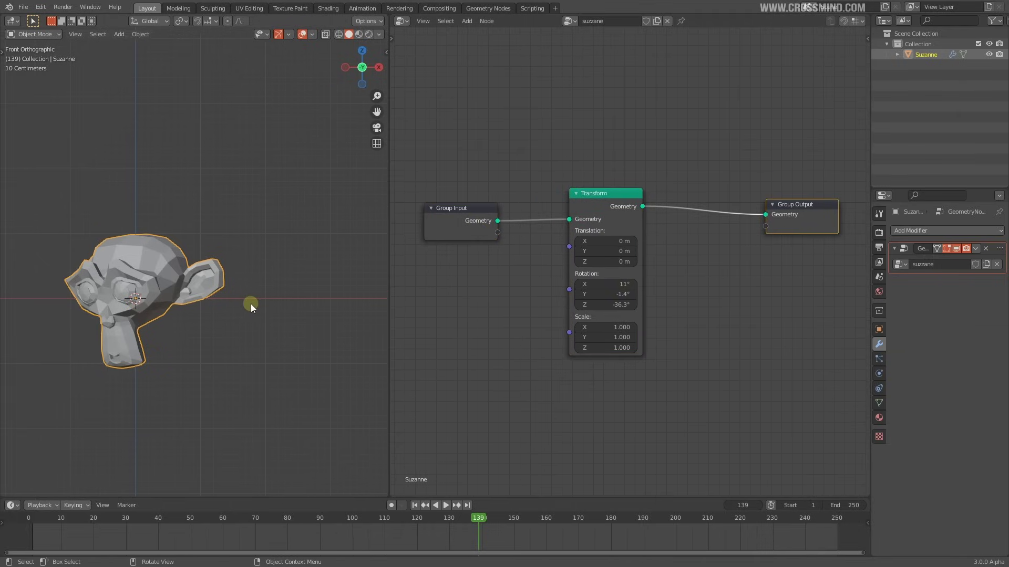
Duplicate the Transform node with its input link, place the copy above the original, and preview it through Group Output
{"action": "key", "text": "shift+d"}
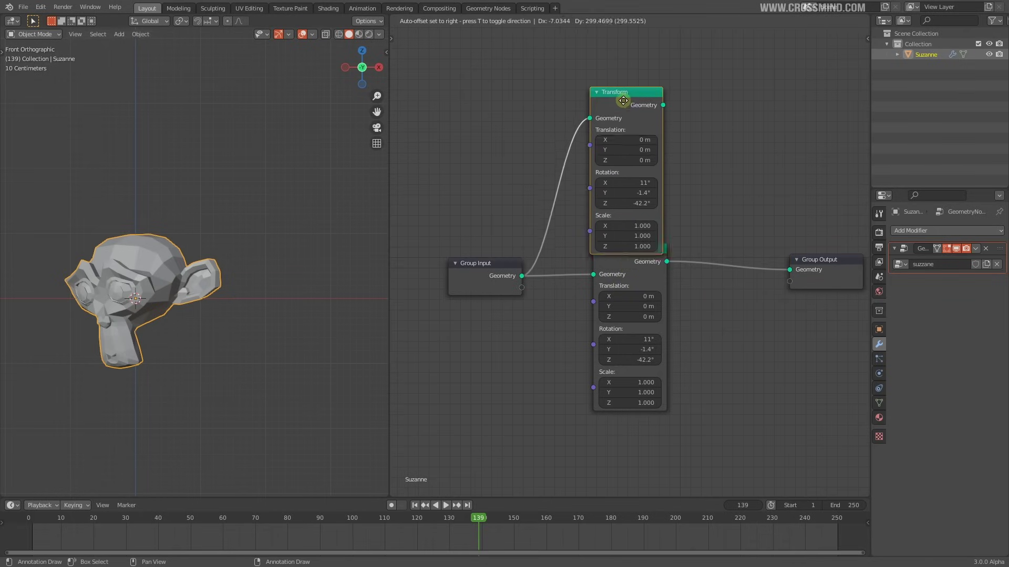
{"action": "left_click", "coordinate": [637, 98]}
{"action": "middle_click_drag", "start_coordinate": [637, 98], "coordinate": [578, 141]}
{"action": "left_click", "coordinate": [576, 128], "text": "ctrl+shift"}
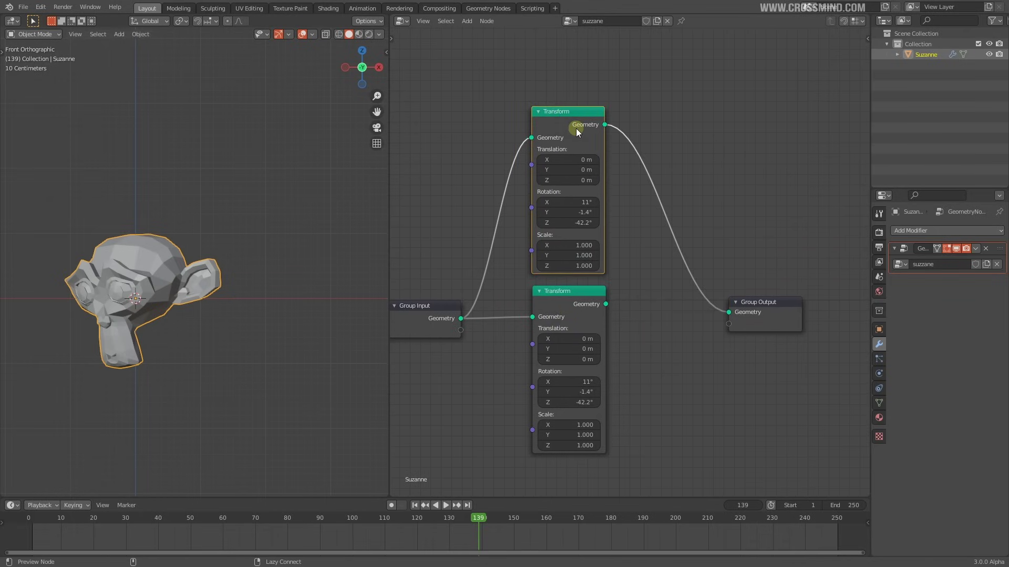
Set the upper Transform to translation X 1.6 m, rotation Y -6.6° and Z 46.3°, and scale 1.200 on all axes
{"action": "left_click_drag", "start_coordinate": [567, 159], "coordinate": [594, 160]}
{"action": "left_click_drag", "start_coordinate": [567, 223], "coordinate": [547, 212]}
Add a Join Geometry node between the upper Transform and Group Output, and link the lower Transform's geometry into it
{"action": "key", "text": "shift+a"}
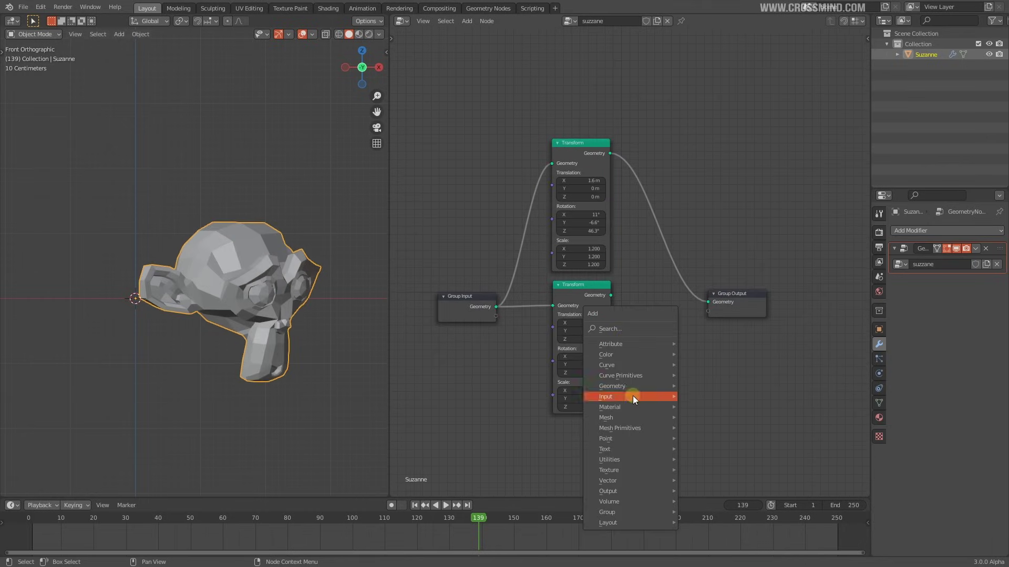
{"action": "mouse_move", "coordinate": [656, 386]}
{"action": "left_click", "coordinate": [726, 419]}
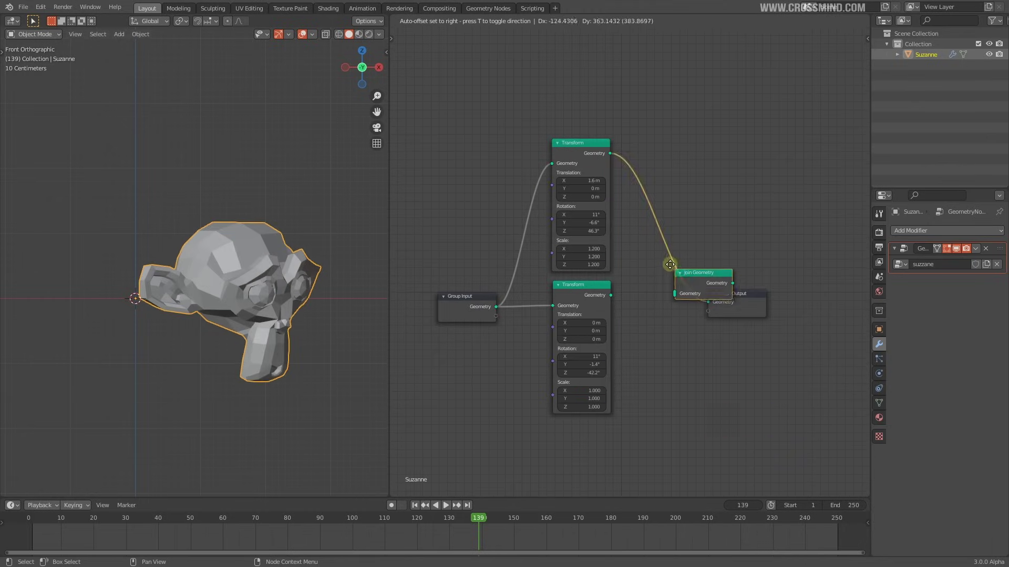
{"action": "left_click", "coordinate": [666, 261]}
{"action": "left_click_drag", "start_coordinate": [611, 295], "coordinate": [671, 289]}
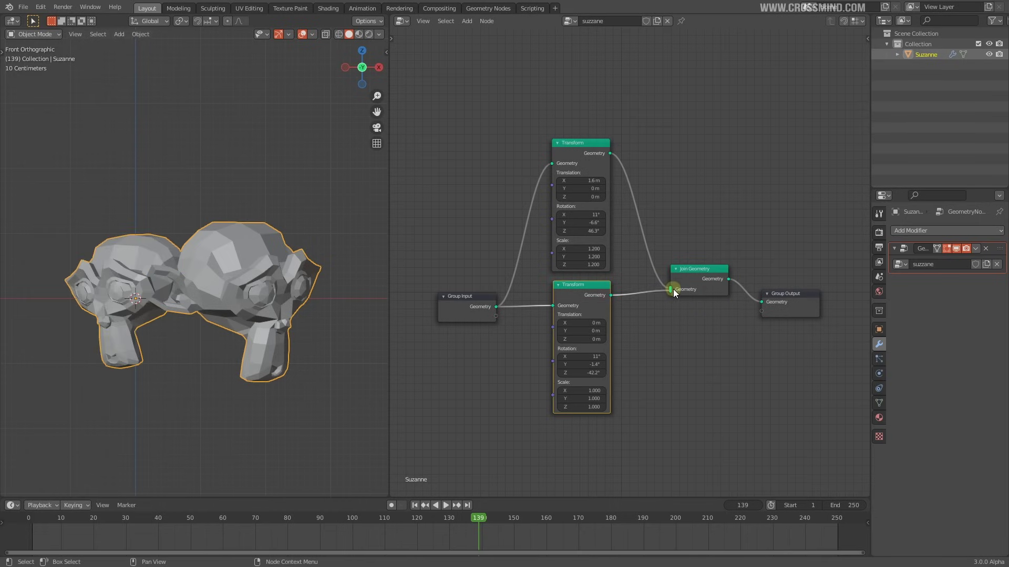
{"action": "middle_click_drag", "start_coordinate": [290, 309], "coordinate": [287, 302], "text": "shift"}
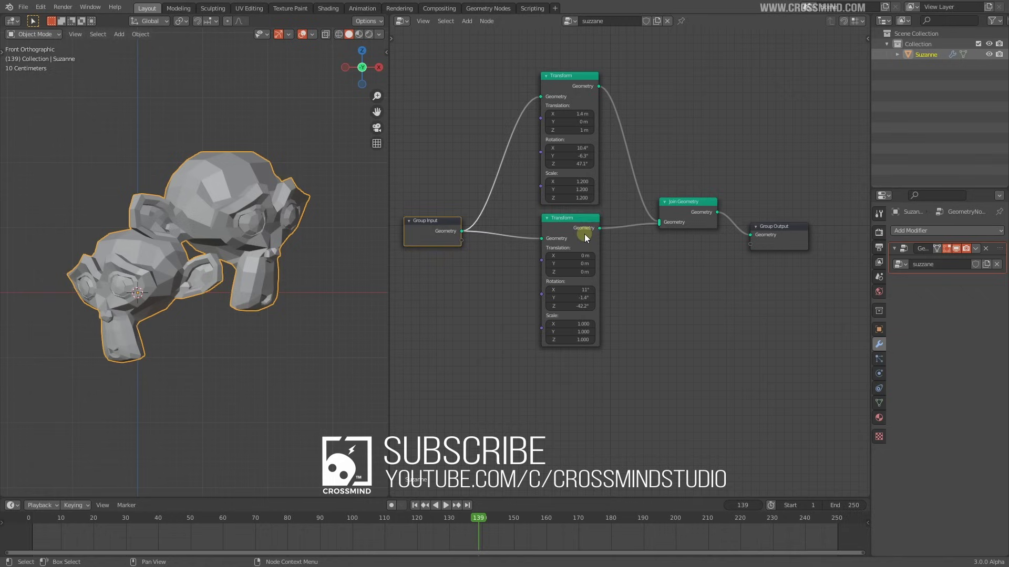
Duplicate the lower Transform with its input link, place the copy below it, and link its geometry into Join Geometry
{"action": "left_click", "coordinate": [584, 235]}
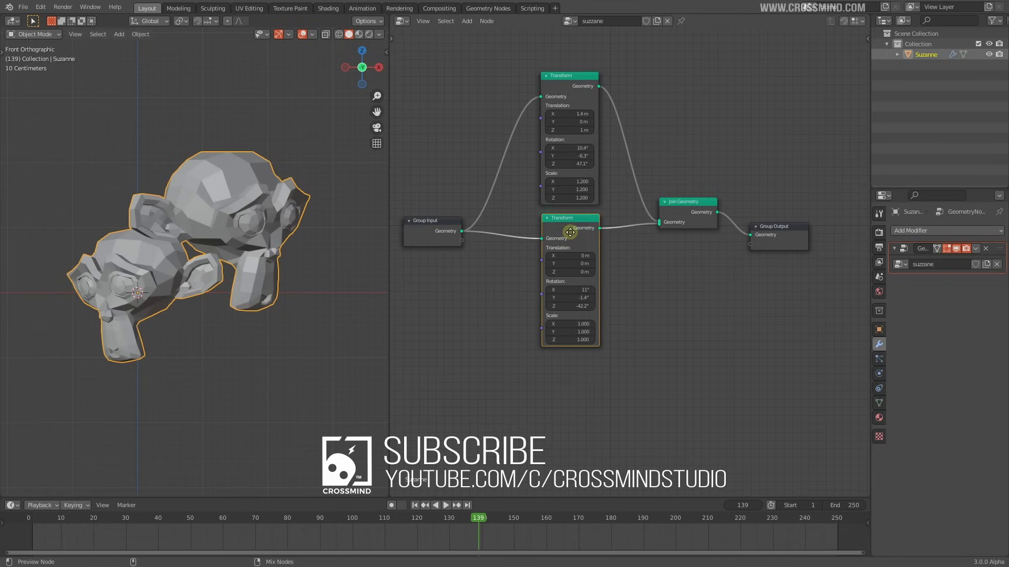
{"action": "key", "text": "ctrl+shift+d"}
{"action": "left_click", "coordinate": [610, 373]}
{"action": "left_click_drag", "start_coordinate": [610, 374], "coordinate": [658, 223]}
{"action": "middle_click_drag", "start_coordinate": [659, 265], "coordinate": [640, 298]}
{"action": "scroll", "coordinate": [640, 298], "scroll_direction": "up", "scroll_amount": 2}
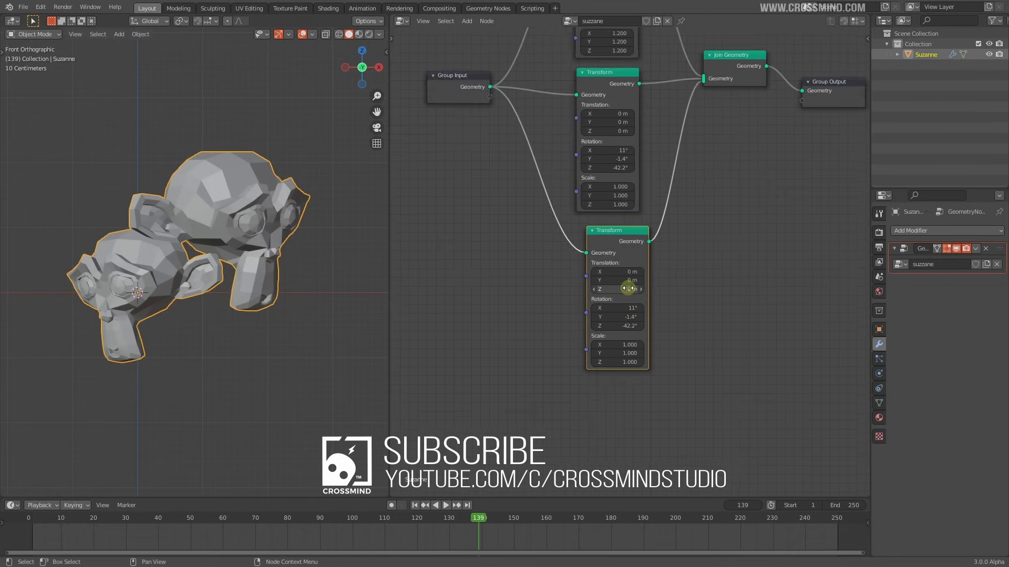
Set the bottom Transform to translation X 1.2 m and Z -0.9 m, rotation X 11.3° and Z 38.4°, and scale 0.900
{"action": "left_click_drag", "start_coordinate": [631, 288], "coordinate": [610, 289]}
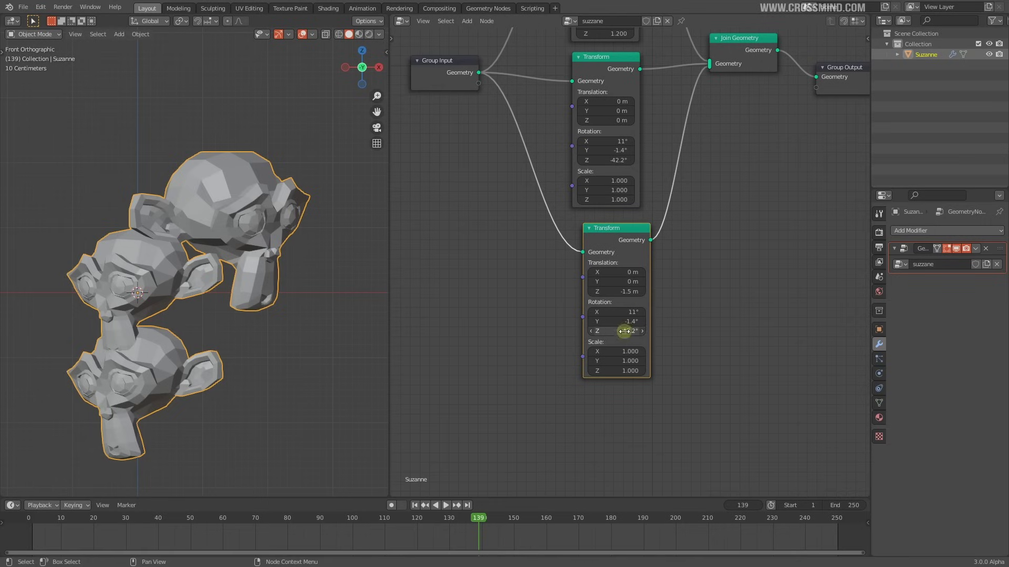
{"action": "left_click_drag", "start_coordinate": [629, 329], "coordinate": [672, 329]}
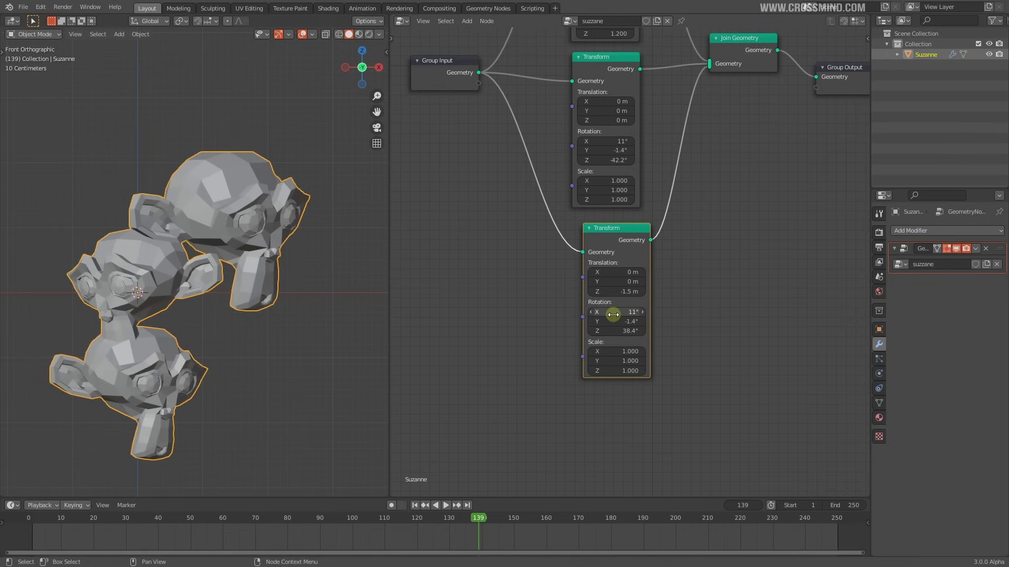
{"action": "left_click_drag", "start_coordinate": [609, 312], "coordinate": [613, 312]}
{"action": "left_click_drag", "start_coordinate": [612, 272], "coordinate": [636, 292]}
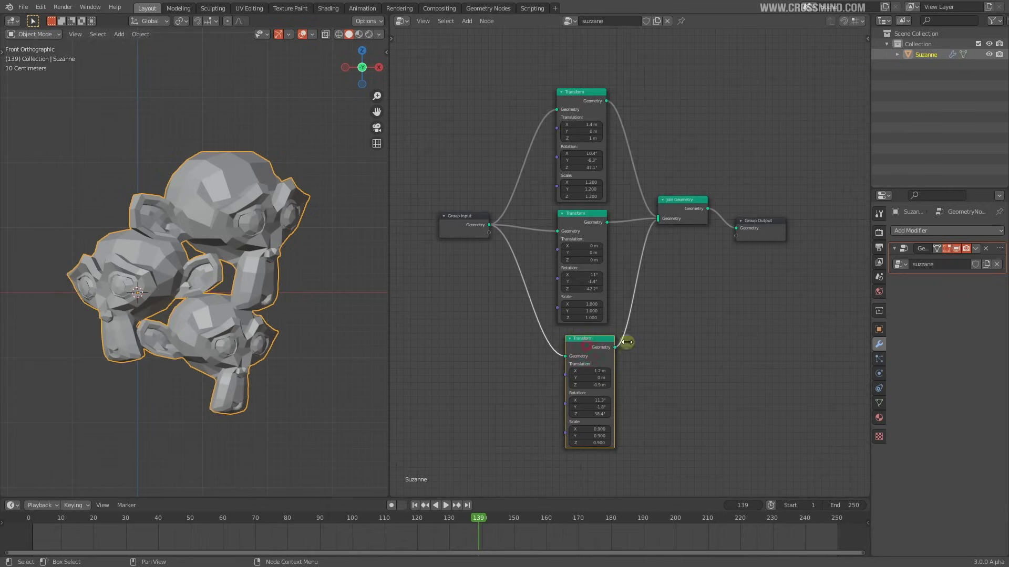
Try adding a linked copy of the bottom Transform to Join Geometry, and undo the link and the duplication
{"action": "middle_click_drag", "start_coordinate": [670, 315], "coordinate": [670, 302], "text": "ctrl"}
{"action": "key", "text": "ctrl+shift+d"}
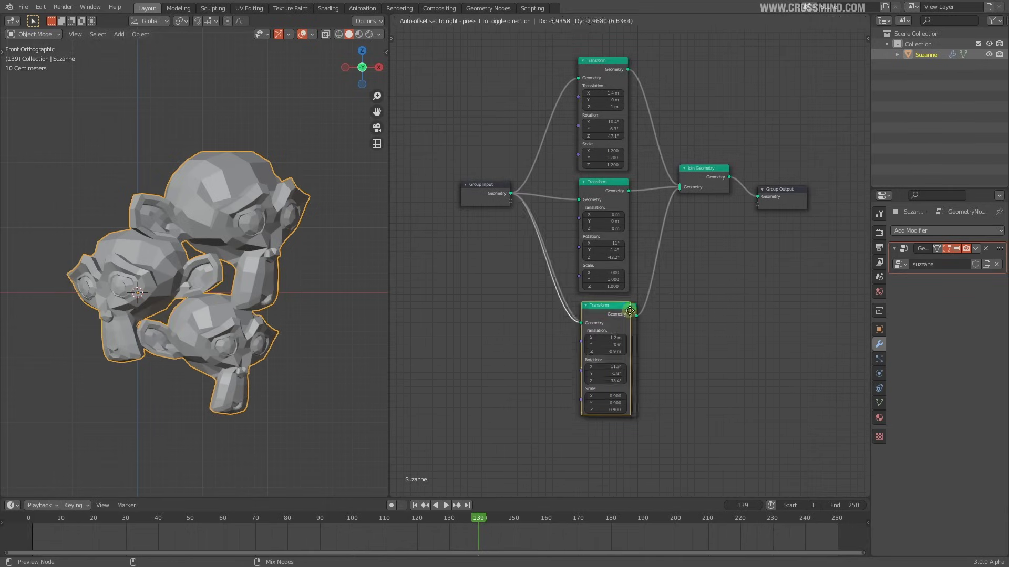
{"action": "left_click", "coordinate": [562, 356]}
{"action": "left_click_drag", "start_coordinate": [562, 363], "coordinate": [677, 198]}
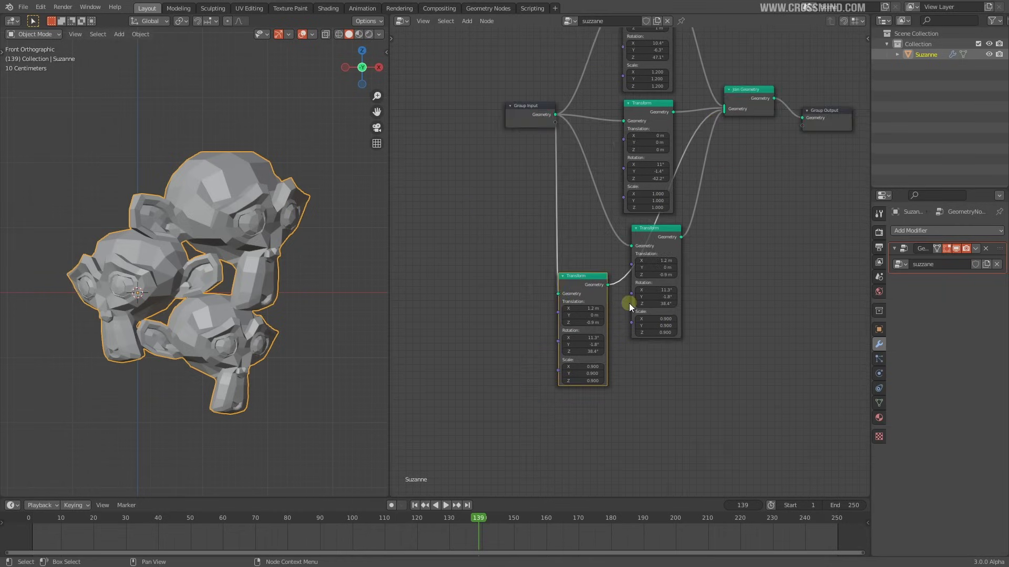
{"action": "middle_click_drag", "start_coordinate": [629, 304], "coordinate": [529, 355]}
{"action": "scroll", "coordinate": [629, 263], "scroll_direction": "up", "scroll_amount": 2}
{"action": "key", "text": "ctrl+z"}
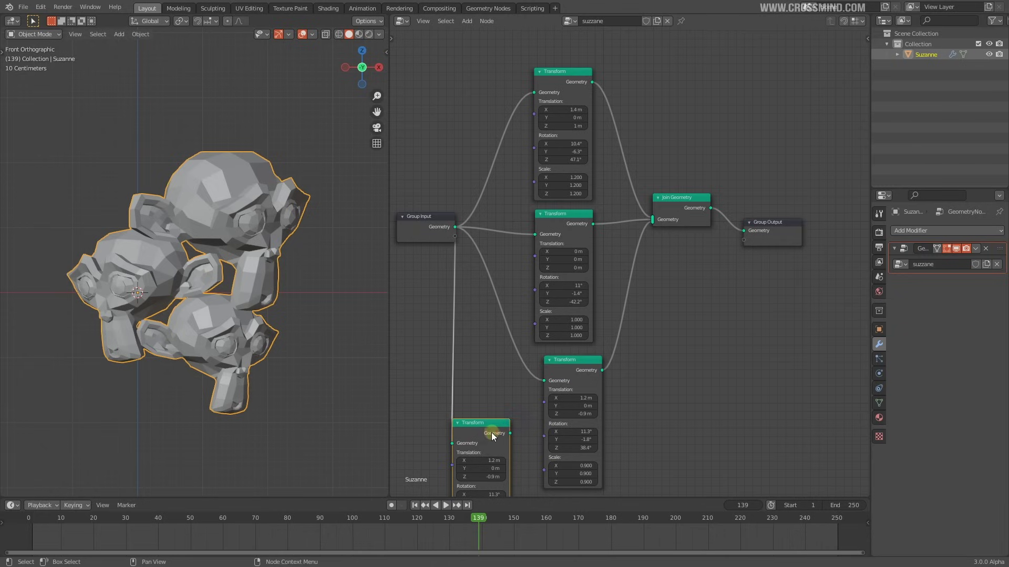
{"action": "key", "text": "ctrl+z"}
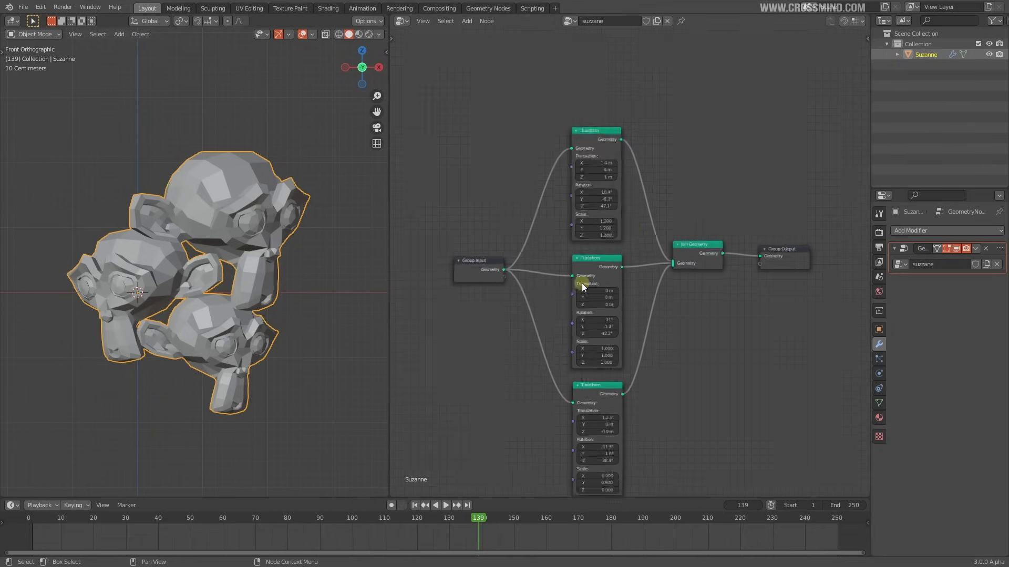
Duplicate the topmost Transform with its input link, place the copy above it, and link its geometry into Join Geometry
{"action": "scroll", "coordinate": [581, 286], "scroll_direction": "up", "scroll_amount": 1}
{"action": "middle_click_drag", "start_coordinate": [645, 212], "coordinate": [652, 243]}
{"action": "scroll", "coordinate": [651, 244], "scroll_direction": "up", "scroll_amount": 2}
{"action": "left_click", "coordinate": [601, 148]}
{"action": "scroll", "coordinate": [663, 229], "scroll_direction": "down", "scroll_amount": 2}
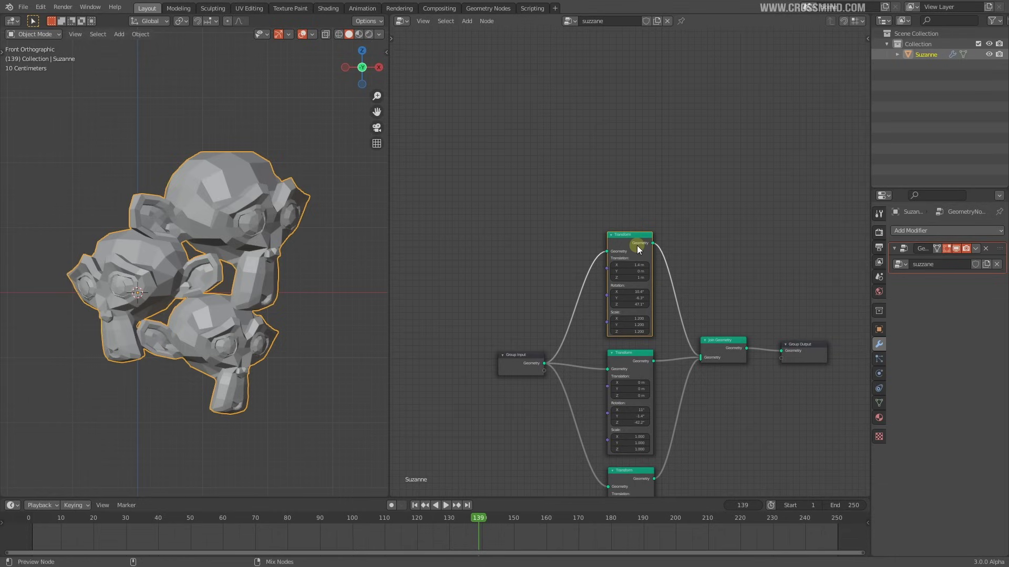
{"action": "key", "text": "ctrl+shift+d"}
{"action": "left_click", "coordinate": [627, 127]}
{"action": "middle_click_drag", "start_coordinate": [650, 201], "coordinate": [628, 225]}
{"action": "scroll", "coordinate": [628, 225], "scroll_direction": "up", "scroll_amount": 3}
{"action": "left_click_drag", "start_coordinate": [618, 123], "coordinate": [692, 419]}
Align the new topmost Transform node with the column of Transform nodes below it
{"action": "scroll", "coordinate": [680, 290], "scroll_direction": "up", "scroll_amount": 4}
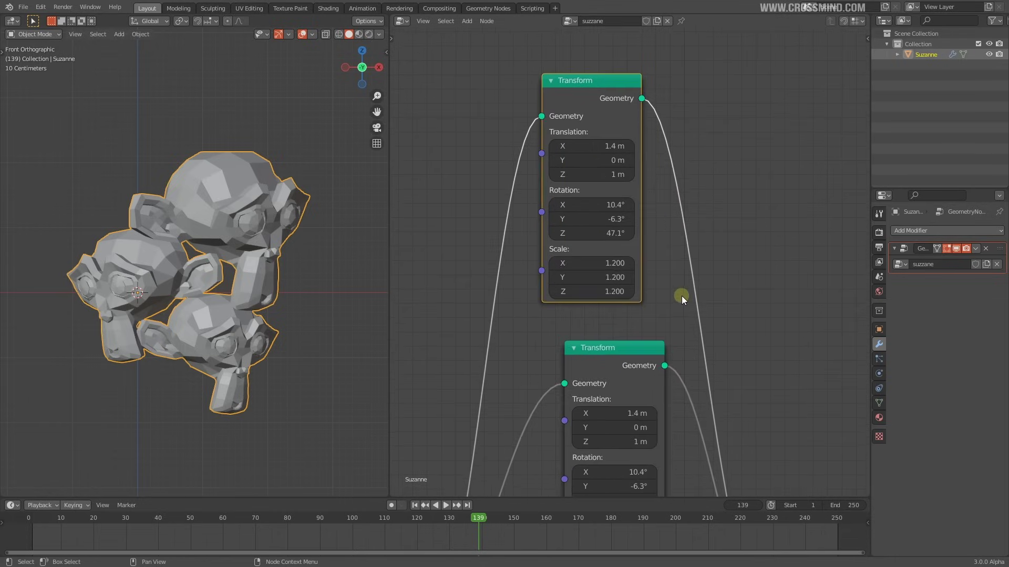
{"action": "middle_click_drag", "start_coordinate": [682, 296], "coordinate": [648, 252]}
{"action": "scroll", "coordinate": [648, 252], "scroll_direction": "down", "scroll_amount": 8}
{"action": "middle_click_drag", "start_coordinate": [689, 374], "coordinate": [659, 305]}
{"action": "scroll", "coordinate": [660, 306], "scroll_direction": "up", "scroll_amount": 2}
{"action": "left_click_drag", "start_coordinate": [563, 77], "coordinate": [574, 84]}
{"action": "middle_click_drag", "start_coordinate": [617, 159], "coordinate": [627, 196]}
{"action": "scroll", "coordinate": [640, 256], "scroll_direction": "up", "scroll_amount": 3}
{"action": "middle_click_drag", "start_coordinate": [641, 293], "coordinate": [676, 289]}
{"action": "scroll", "coordinate": [676, 288], "scroll_direction": "up", "scroll_amount": 2}
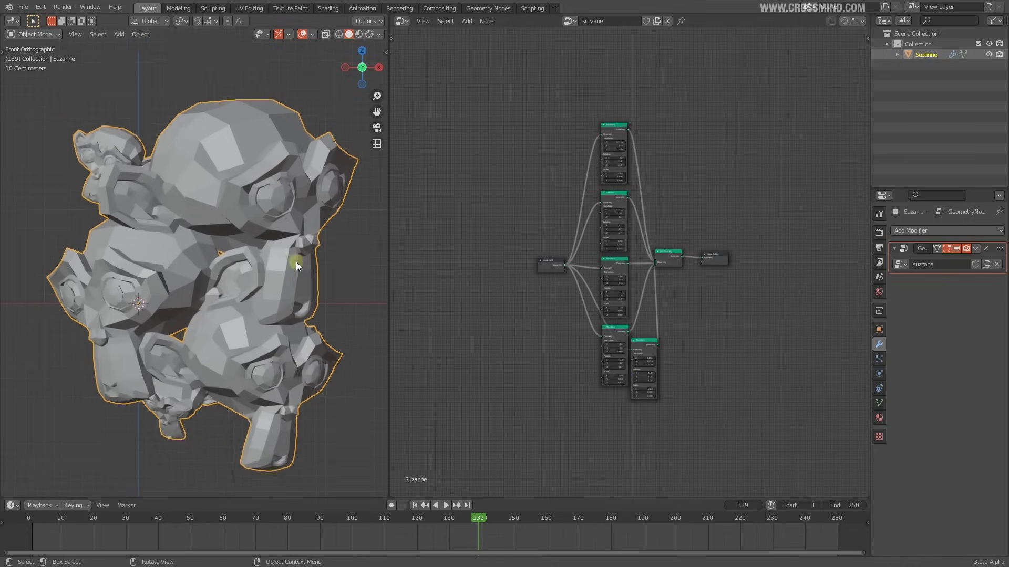
{"action": "middle_click_drag", "start_coordinate": [735, 284], "coordinate": [733, 278]}
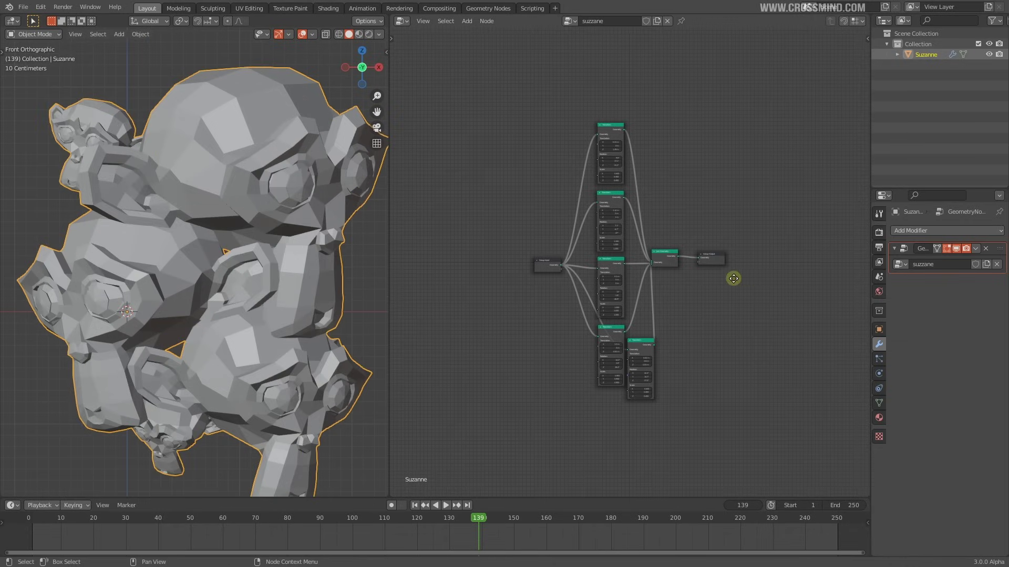
Move the offset Transform node below the lowest one and align it with the Transform column
{"action": "scroll", "coordinate": [687, 259], "scroll_direction": "up", "scroll_amount": 4}
{"action": "scroll", "coordinate": [213, 260], "scroll_direction": "down", "scroll_amount": 3}
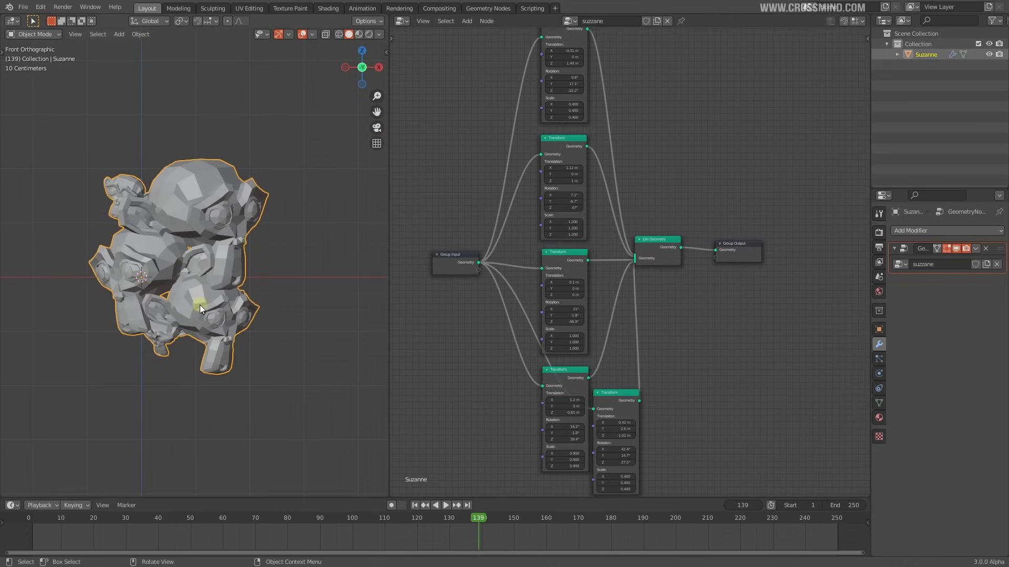
{"action": "scroll", "coordinate": [200, 305], "scroll_direction": "up", "scroll_amount": 3}
{"action": "scroll", "coordinate": [641, 289], "scroll_direction": "down", "scroll_amount": 4}
{"action": "middle_click_drag", "start_coordinate": [645, 293], "coordinate": [660, 265]}
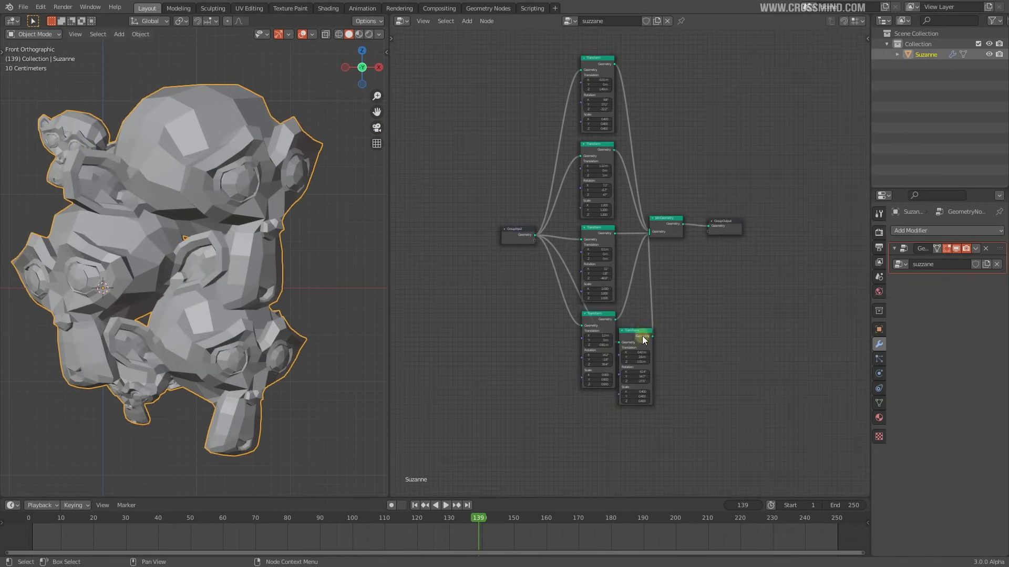
{"action": "left_click_drag", "start_coordinate": [642, 332], "coordinate": [610, 414]}
{"action": "scroll", "coordinate": [610, 415], "scroll_direction": "up", "scroll_amount": 5}
{"action": "middle_click_drag", "start_coordinate": [610, 414], "coordinate": [632, 360]}
{"action": "left_click_drag", "start_coordinate": [623, 365], "coordinate": [616, 347]}
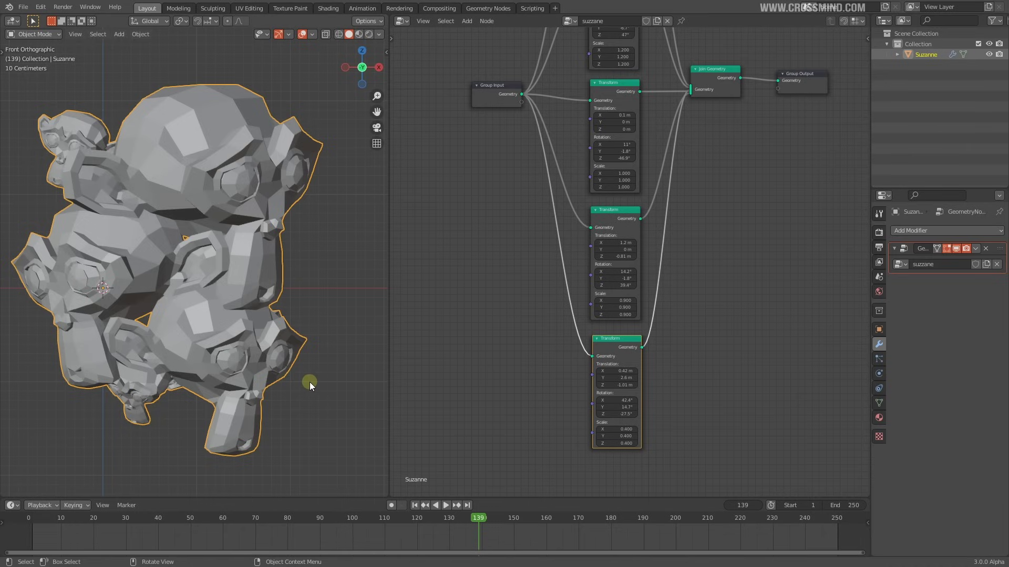
{"action": "scroll", "coordinate": [633, 260], "scroll_direction": "down", "scroll_amount": 5}
{"action": "middle_click_drag", "start_coordinate": [694, 212], "coordinate": [689, 287]}
{"action": "scroll", "coordinate": [688, 287], "scroll_direction": "up", "scroll_amount": 2}
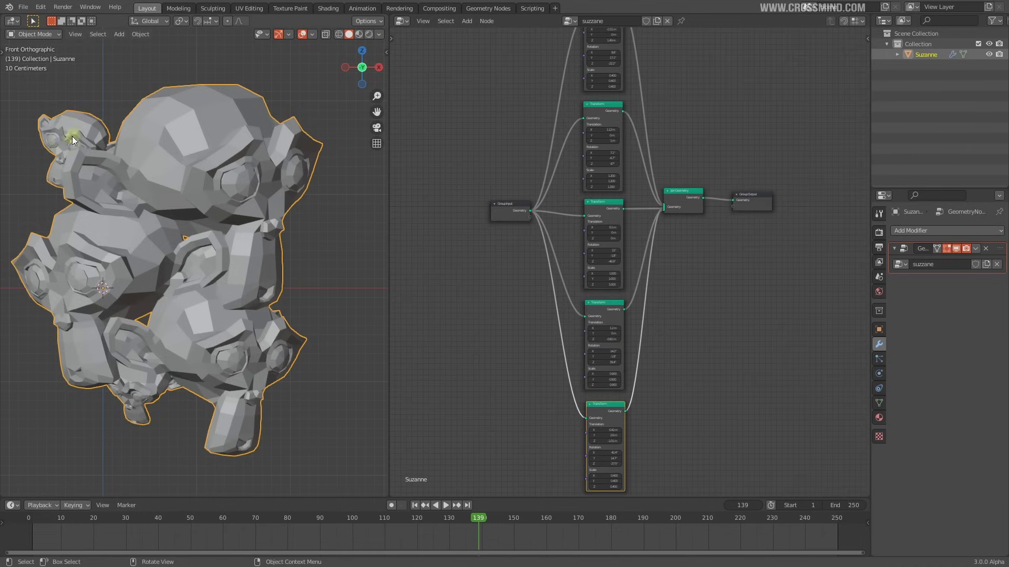
{"action": "middle_click_drag", "start_coordinate": [707, 362], "coordinate": [689, 297]}
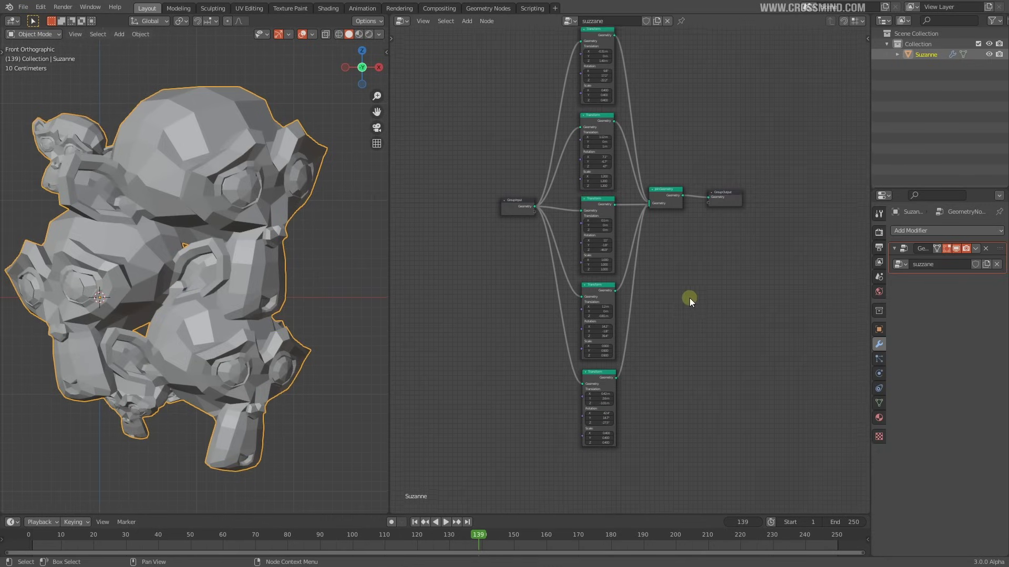
{"action": "middle_click_drag", "start_coordinate": [577, 153], "coordinate": [578, 173]}
{"action": "left_click_drag", "start_coordinate": [556, 55], "coordinate": [633, 460]}
{"action": "scroll", "coordinate": [673, 332], "scroll_direction": "up", "scroll_amount": 2, "text": "shift"}
{"action": "left_click", "coordinate": [669, 147]}
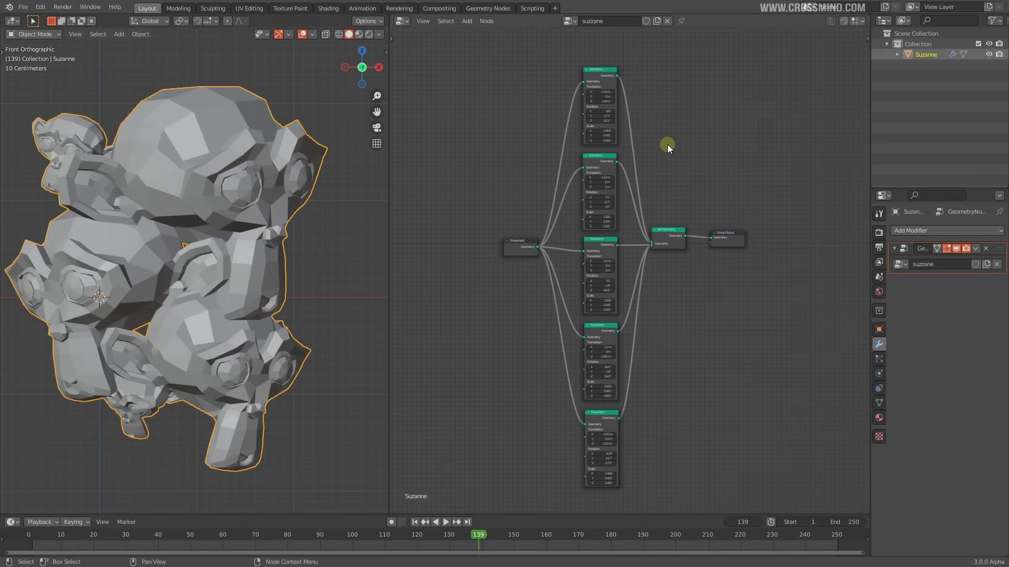
{"action": "left_click_drag", "start_coordinate": [575, 49], "coordinate": [619, 482]}
{"action": "left_click", "coordinate": [633, 78]}
Box-select all five Transform nodes and collapse them to their headers
{"action": "left_click_drag", "start_coordinate": [634, 61], "coordinate": [571, 488]}
{"action": "middle_click_drag", "start_coordinate": [667, 341], "coordinate": [650, 323]}
{"action": "scroll", "coordinate": [667, 350], "scroll_direction": "up", "scroll_amount": 2}
{"action": "middle_click_drag", "start_coordinate": [726, 383], "coordinate": [723, 361]}
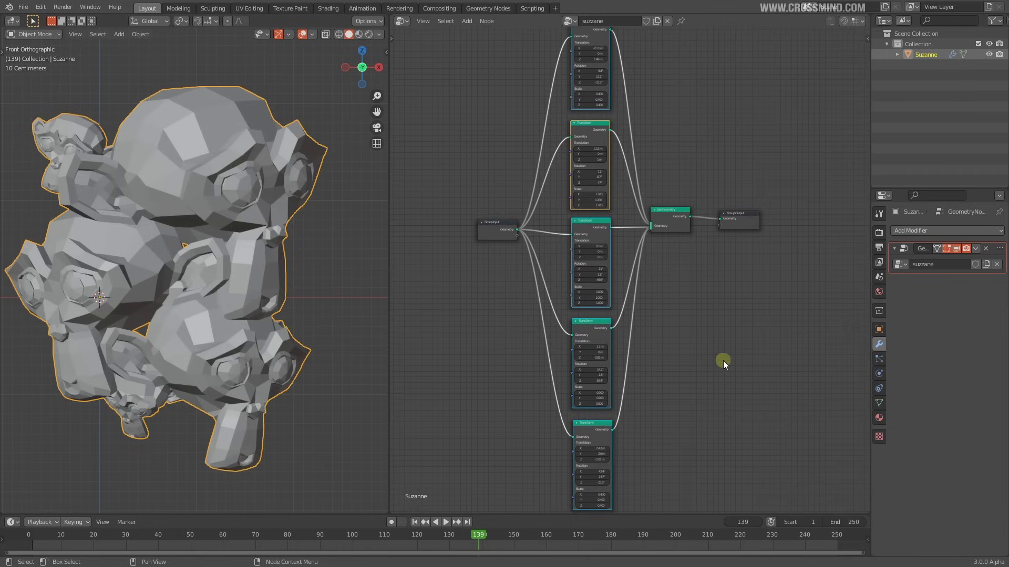
{"action": "scroll", "coordinate": [694, 339], "scroll_direction": "down", "scroll_amount": 1}
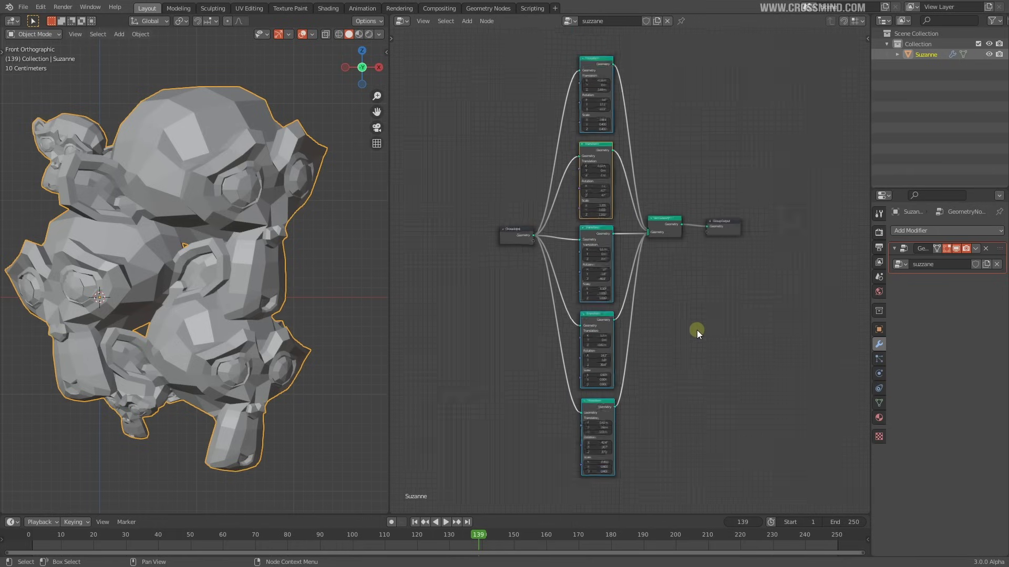
{"action": "scroll", "coordinate": [633, 460], "scroll_direction": "down", "scroll_amount": 1}
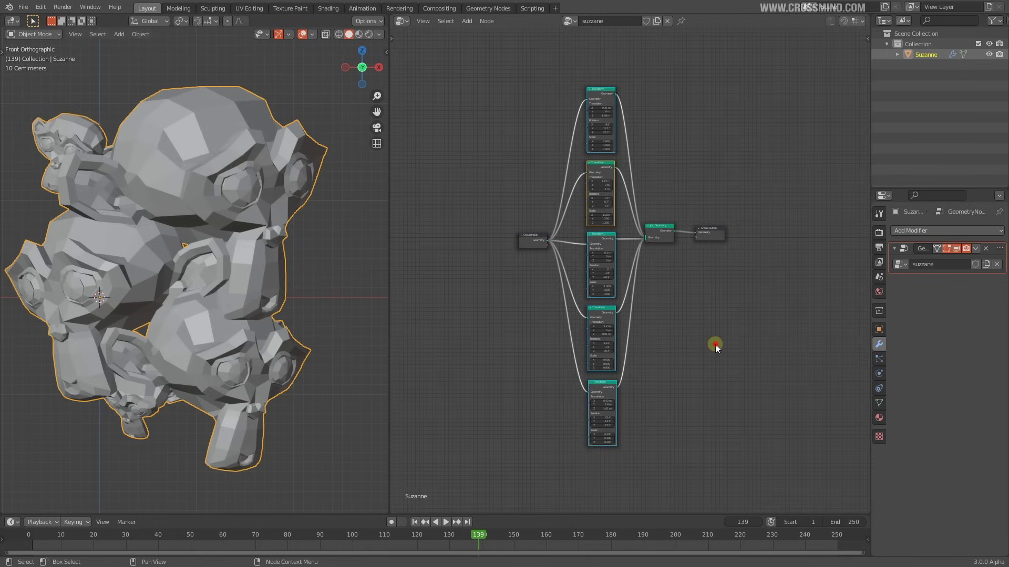
{"action": "key", "text": "c"}
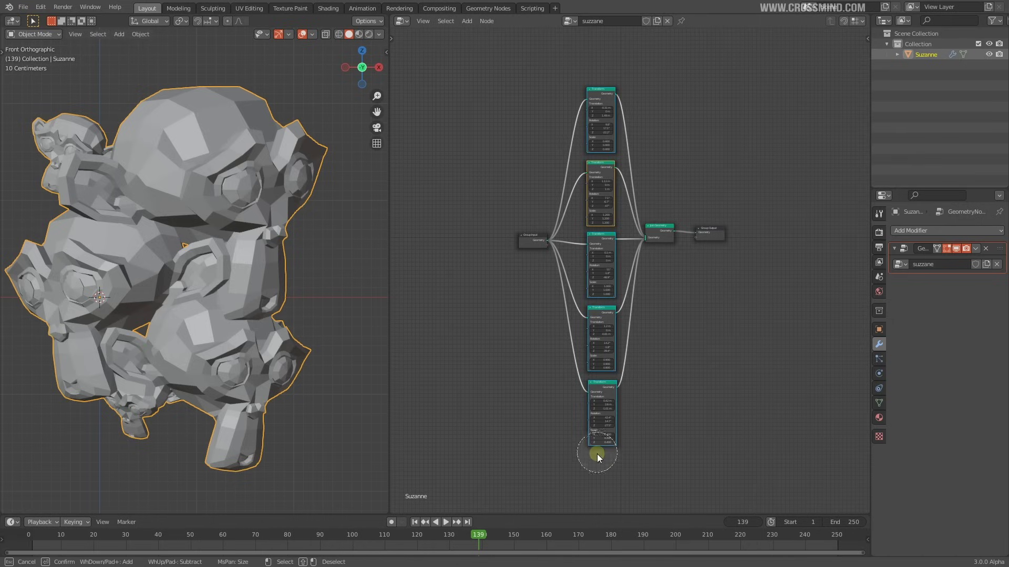
{"action": "right_click", "coordinate": [683, 349]}
{"action": "key", "text": "h"}
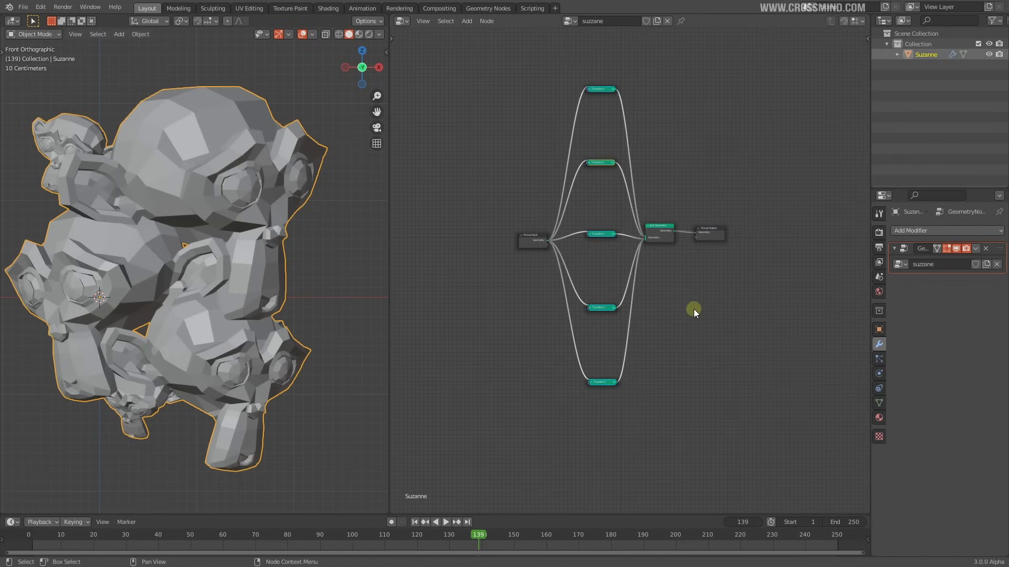
Scale down the spacing of the five collapsed Transform nodes to form a compact vertical stack
{"action": "scroll", "coordinate": [685, 304], "scroll_direction": "up", "scroll_amount": 1}
{"action": "middle_click_drag", "start_coordinate": [654, 272], "coordinate": [680, 382]}
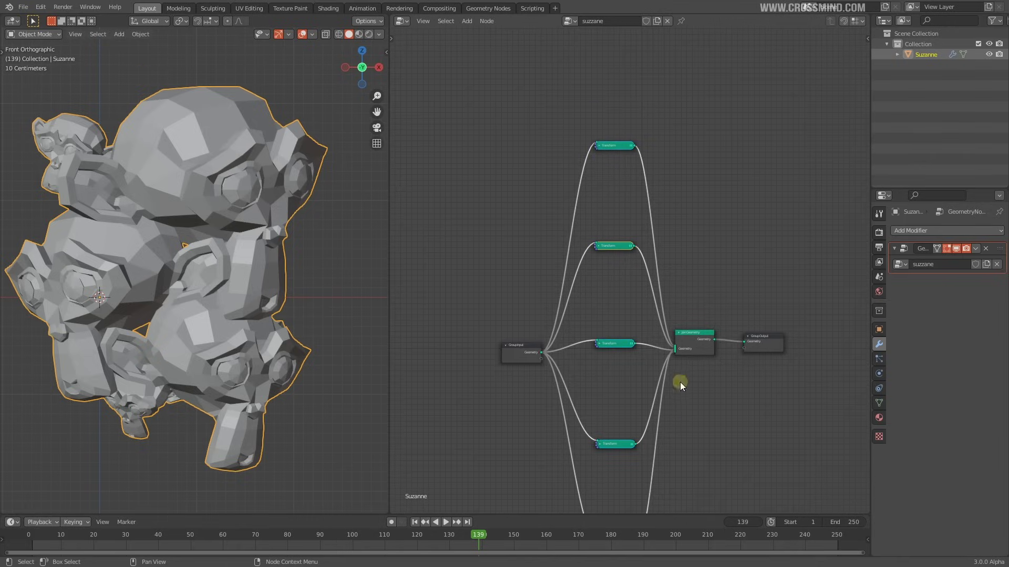
{"action": "key", "text": "Home"}
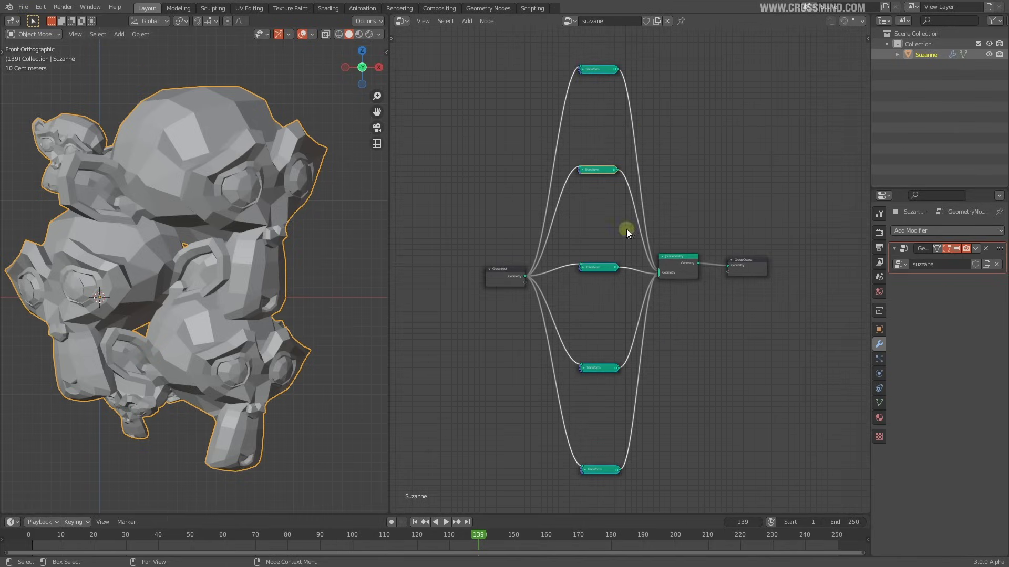
{"action": "mouse_move", "coordinate": [626, 229]}
{"action": "middle_mouse_down", "text": "ctrl"}
{"action": "mouse_move", "coordinate": [656, 375]}
{"action": "mouse_move", "coordinate": [612, 232]}
{"action": "middle_mouse_up", "text": "ctrl"}
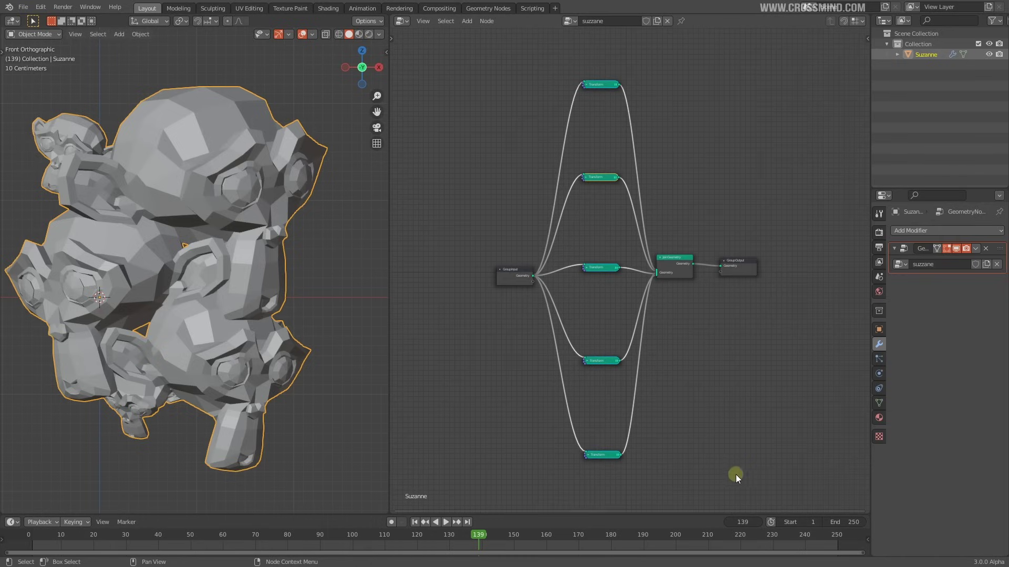
{"action": "key", "text": "s"}
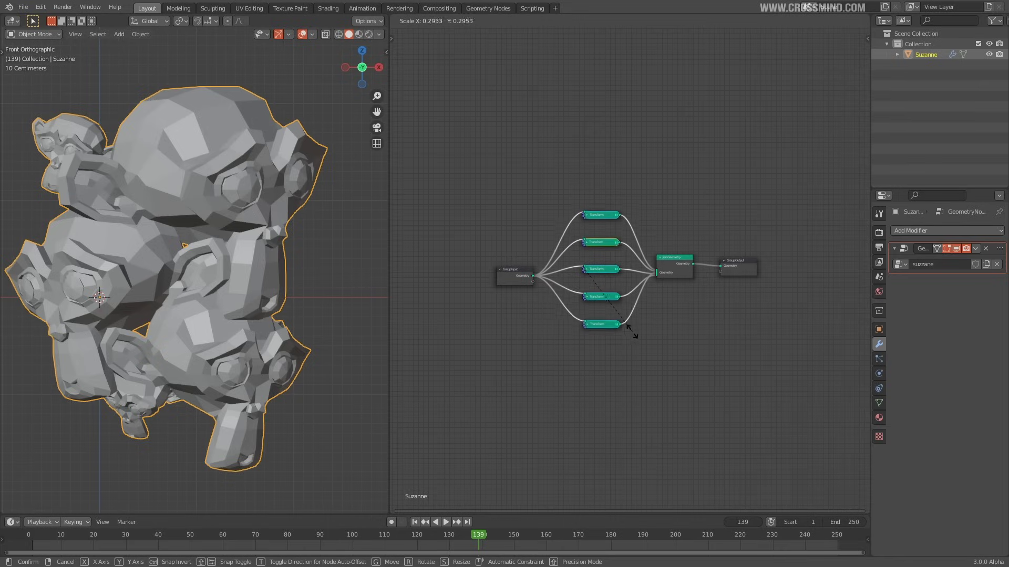
{"action": "left_click", "coordinate": [616, 313]}
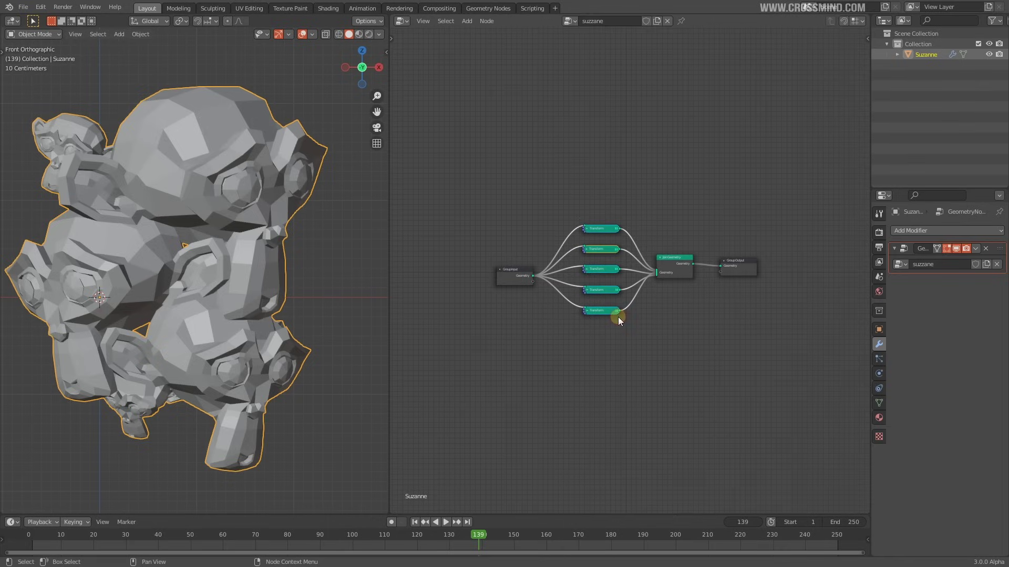
{"action": "scroll", "coordinate": [664, 311], "scroll_direction": "up", "scroll_amount": 2}
{"action": "key", "text": "s"}
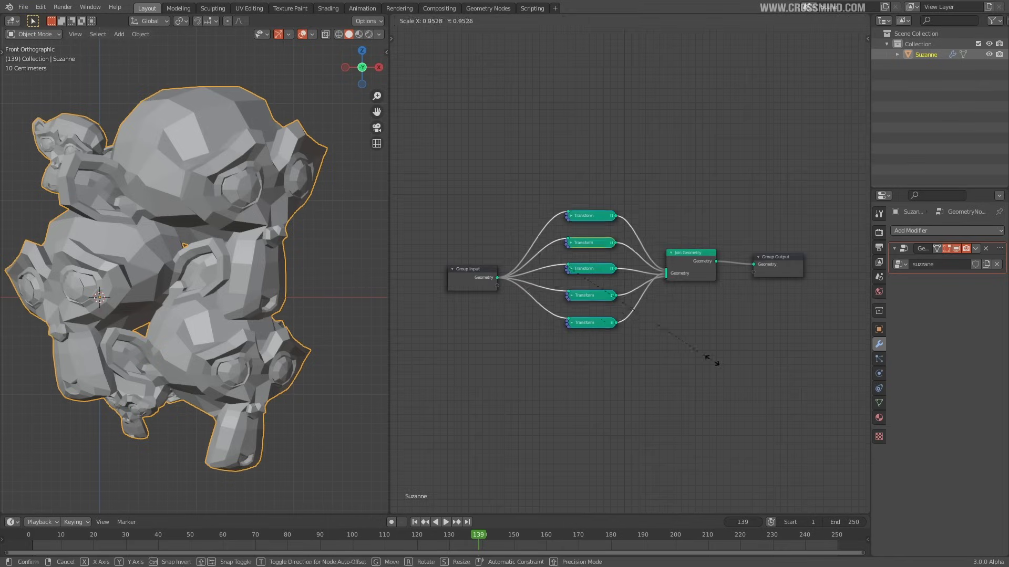
{"action": "left_click", "coordinate": [637, 314]}
{"action": "scroll", "coordinate": [608, 366], "scroll_direction": "up", "scroll_amount": 5}
{"action": "middle_click_drag", "start_coordinate": [609, 359], "coordinate": [653, 373]}
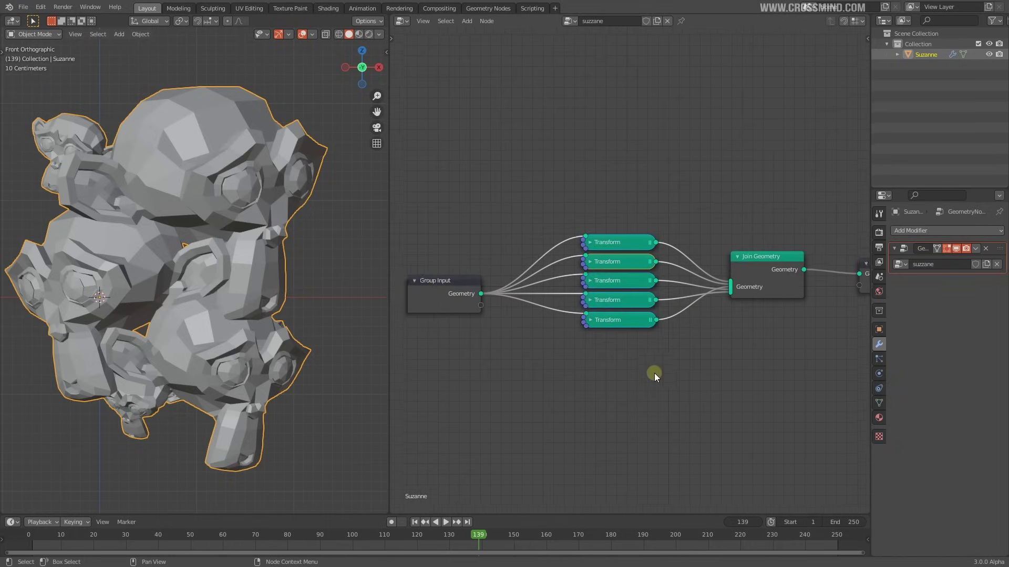
{"action": "scroll", "coordinate": [649, 369], "scroll_direction": "down", "scroll_amount": 2}
{"action": "key", "text": "s"}
{"action": "left_click", "coordinate": [706, 370]}
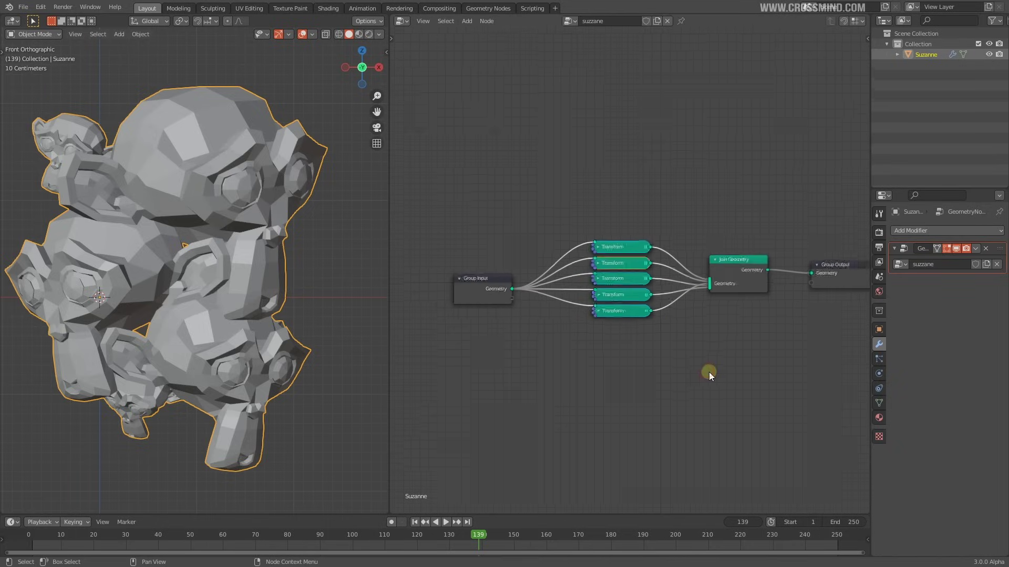
{"action": "scroll", "coordinate": [708, 371], "scroll_direction": "down", "scroll_amount": 2}
{"action": "scroll", "coordinate": [632, 344], "scroll_direction": "down", "scroll_amount": 1}
{"action": "scroll", "coordinate": [222, 310], "scroll_direction": "down", "scroll_amount": 2}
{"action": "scroll", "coordinate": [593, 333], "scroll_direction": "up", "scroll_amount": 4}
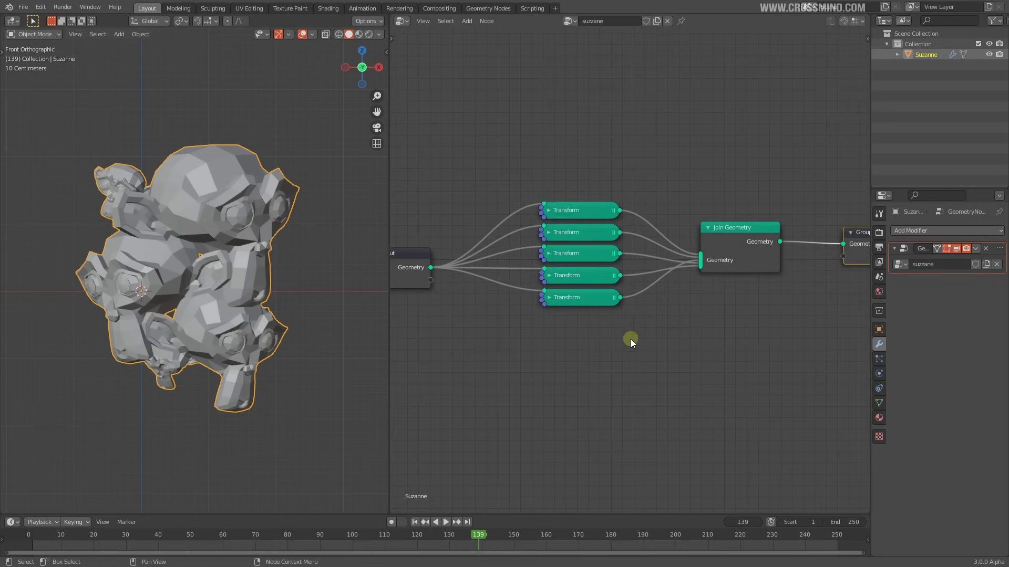
{"action": "left_click_drag", "start_coordinate": [516, 162], "coordinate": [625, 379]}
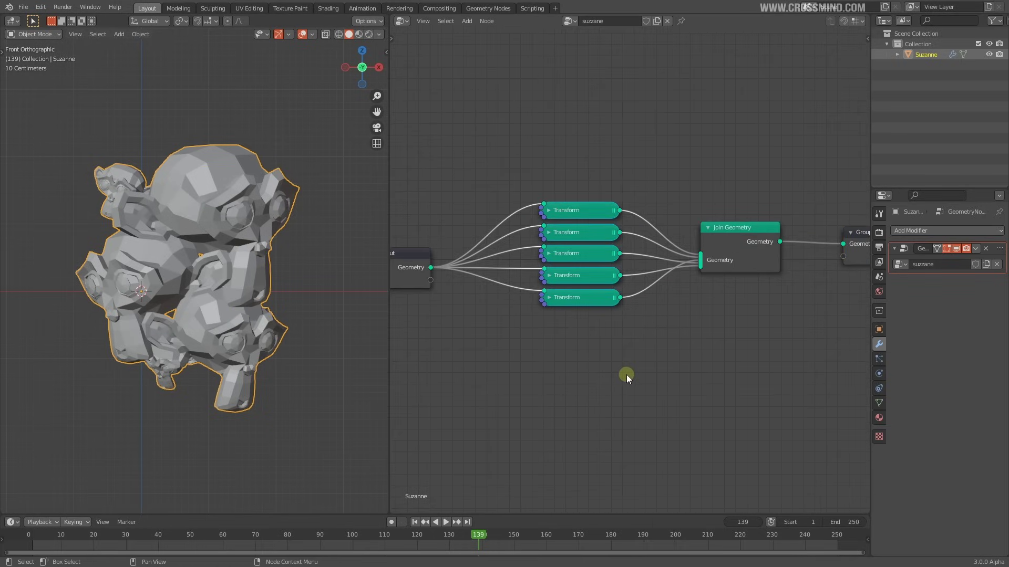
{"action": "scroll", "coordinate": [626, 374], "scroll_direction": "up", "scroll_amount": 1}
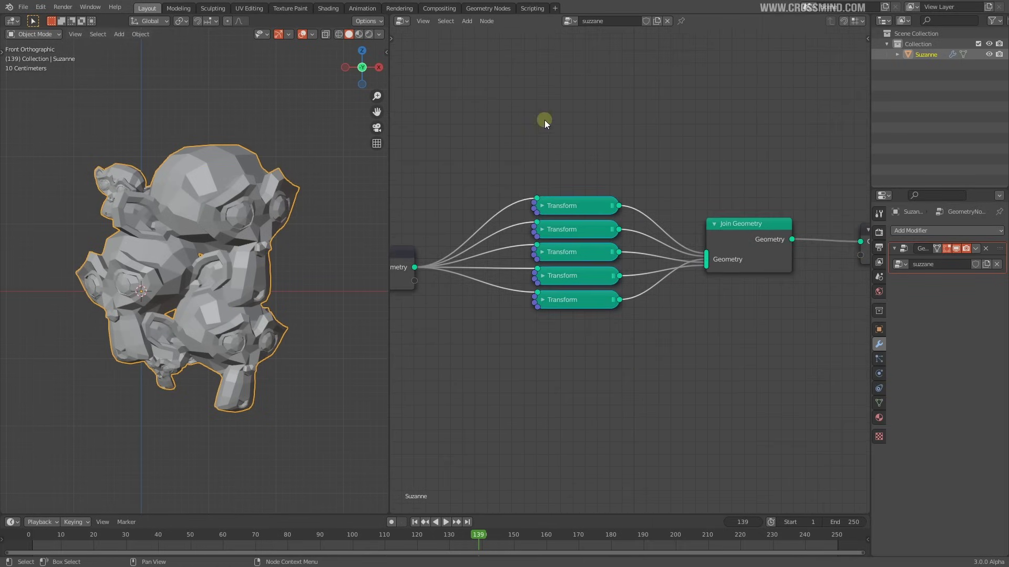
{"action": "scroll", "coordinate": [648, 362], "scroll_direction": "down", "scroll_amount": 6}
{"action": "scroll", "coordinate": [649, 368], "scroll_direction": "up", "scroll_amount": 1}
{"action": "scroll", "coordinate": [627, 267], "scroll_direction": "up", "scroll_amount": 2}
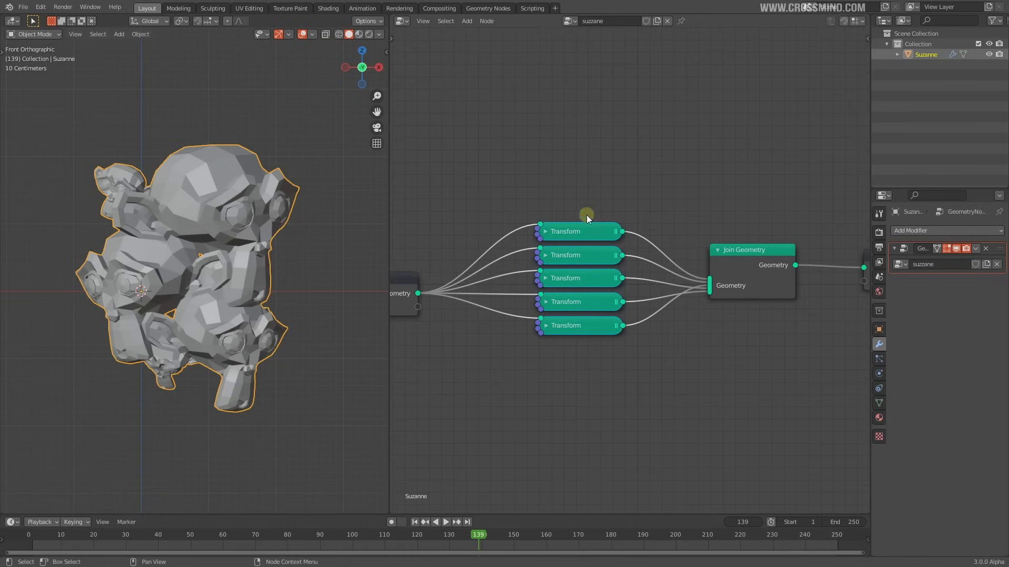
{"action": "left_click", "coordinate": [579, 276]}
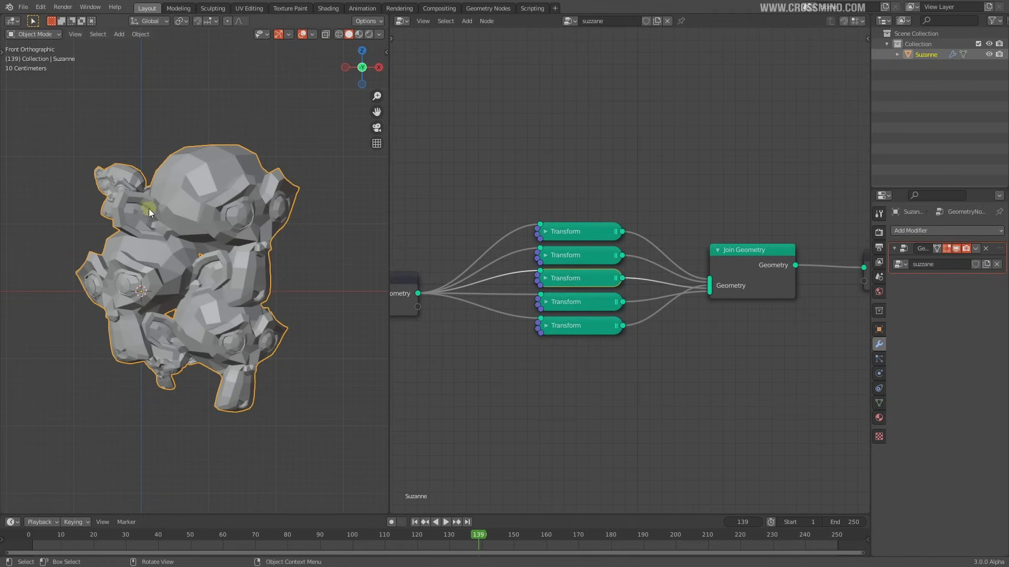
{"action": "scroll", "coordinate": [122, 286], "scroll_direction": "up", "scroll_amount": 2}
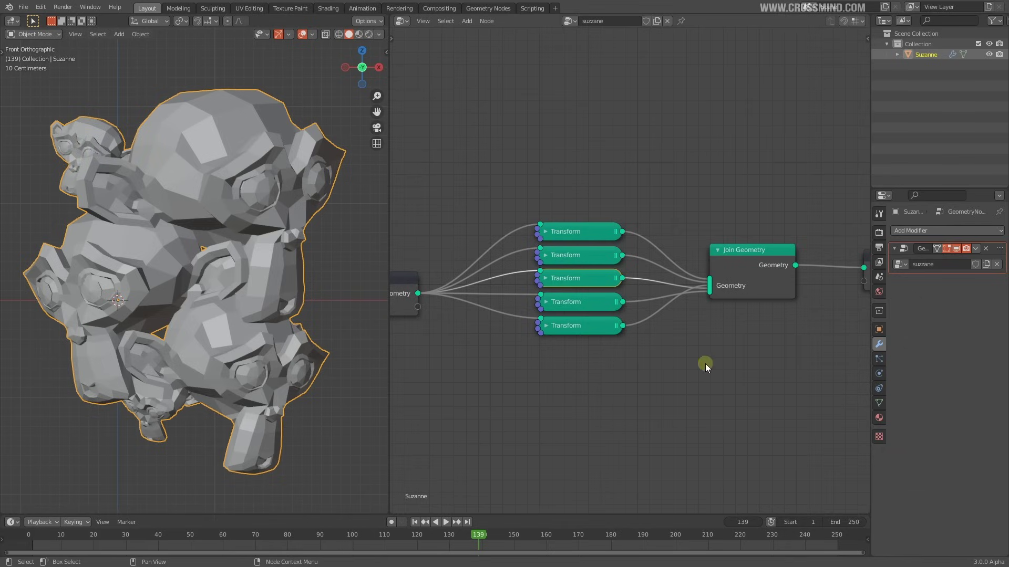
{"action": "key", "text": "Home"}
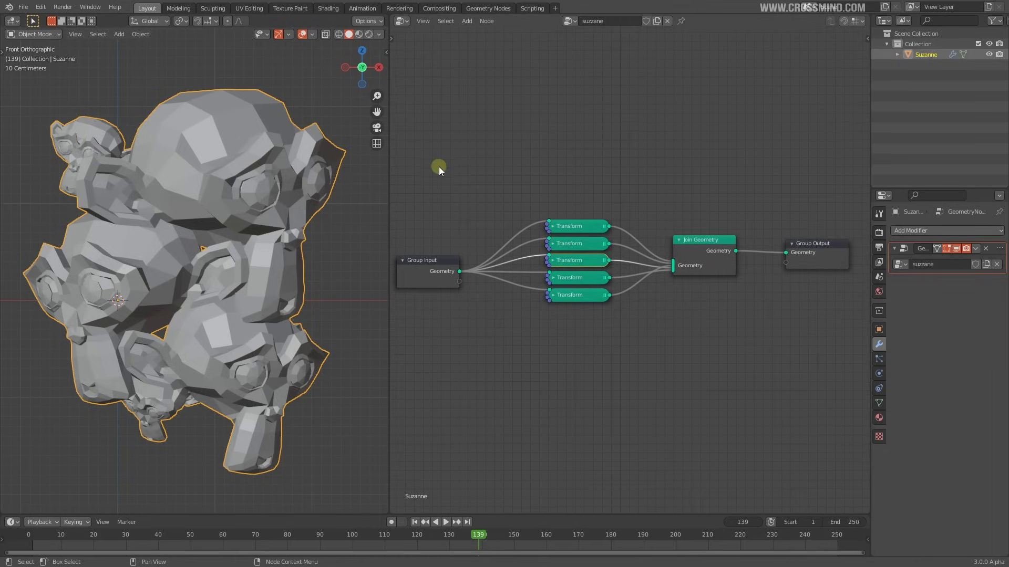
{"action": "scroll", "coordinate": [686, 279], "scroll_direction": "down", "scroll_amount": 1}
{"action": "middle_click_drag", "start_coordinate": [672, 281], "coordinate": [664, 282]}
{"action": "scroll", "coordinate": [622, 248], "scroll_direction": "up", "scroll_amount": 3}
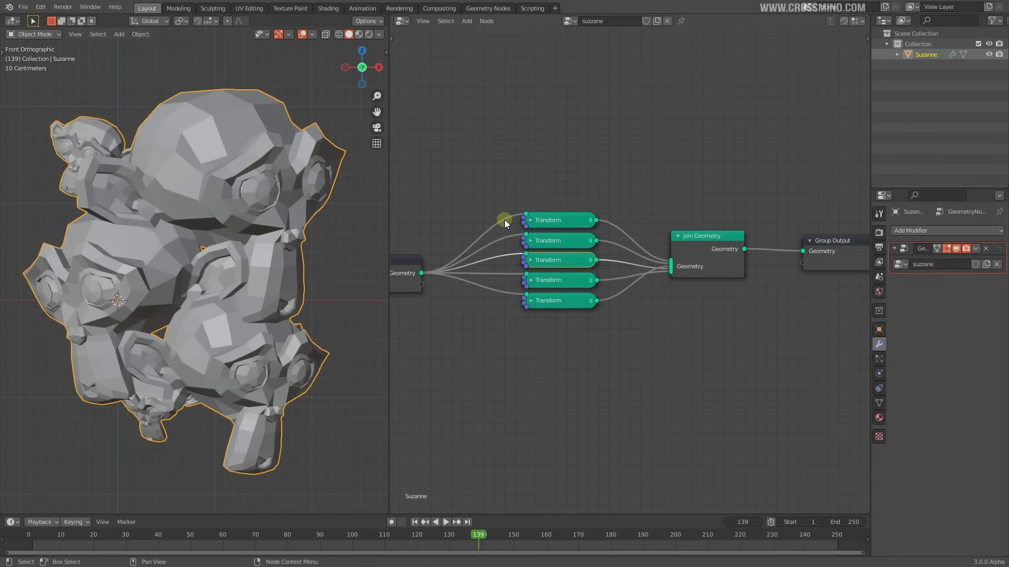
Show the node properties sidebar and widen the node editor at the expense of the 3D viewport
{"action": "key", "text": "n"}
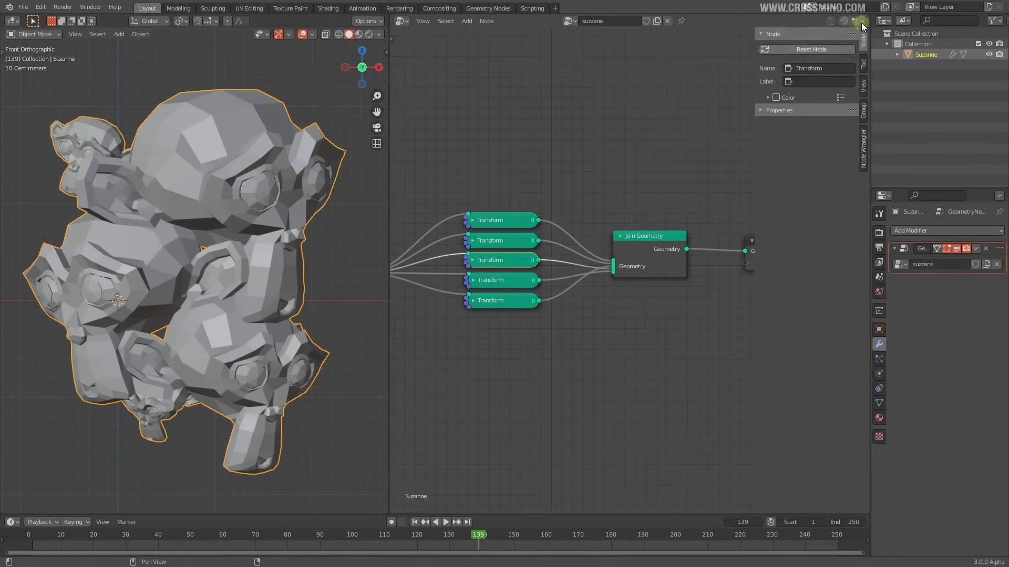
{"action": "left_click_drag", "start_coordinate": [389, 209], "coordinate": [350, 211]}
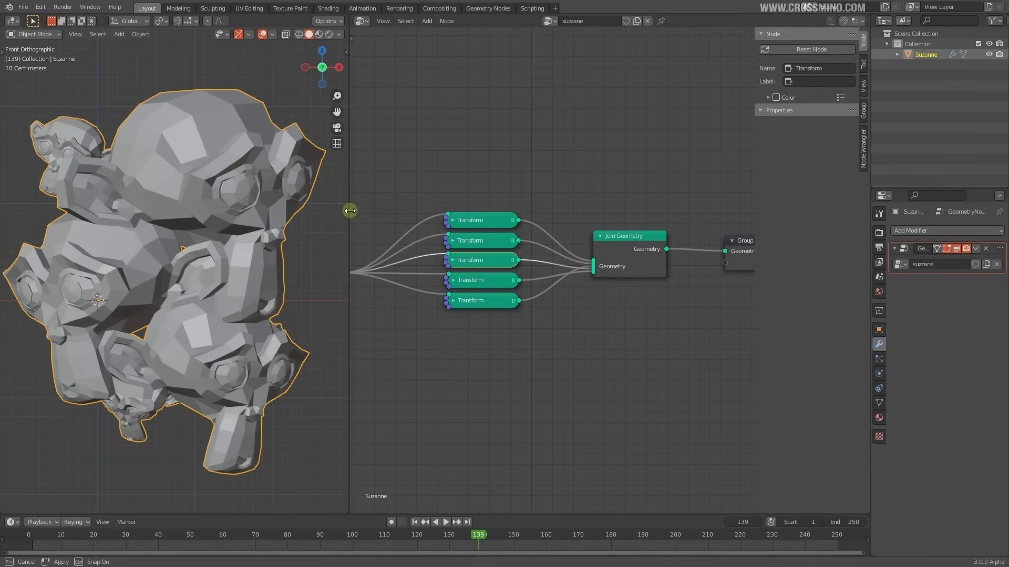
{"action": "scroll", "coordinate": [153, 292], "scroll_direction": "down", "scroll_amount": 5}
{"action": "scroll", "coordinate": [153, 292], "scroll_direction": "up", "scroll_amount": 4}
{"action": "scroll", "coordinate": [532, 353], "scroll_direction": "down", "scroll_amount": 2}
{"action": "mouse_move", "coordinate": [532, 353]}
{"action": "middle_mouse_down"}
{"action": "mouse_move", "coordinate": [574, 345]}
{"action": "mouse_move", "coordinate": [517, 352]}
{"action": "middle_mouse_up"}
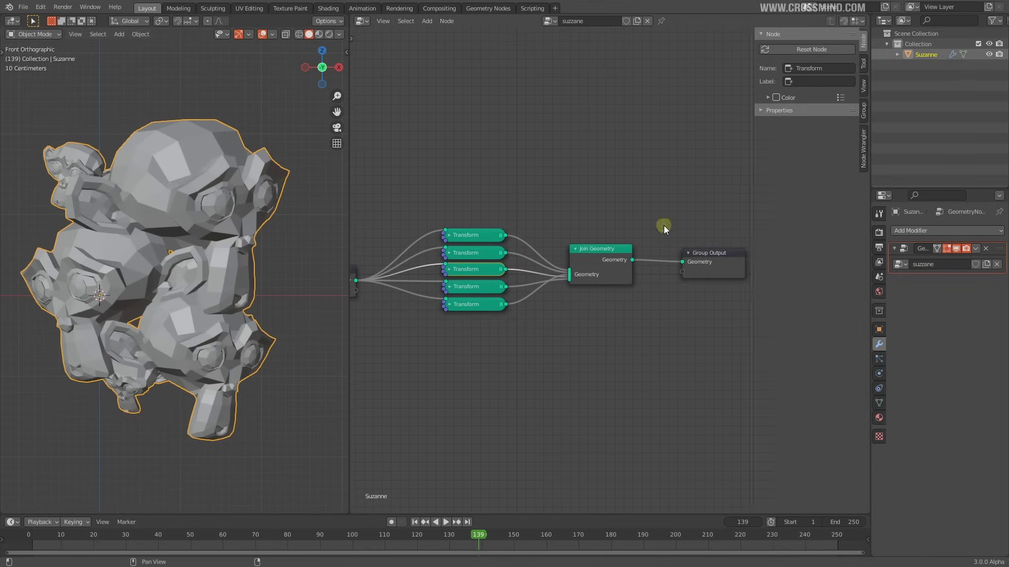
Check the topmost Transform node's settings, collapse it again, and label it Suz TL
{"action": "left_click", "coordinate": [473, 234]}
{"action": "scroll", "coordinate": [498, 315], "scroll_direction": "up", "scroll_amount": 3}
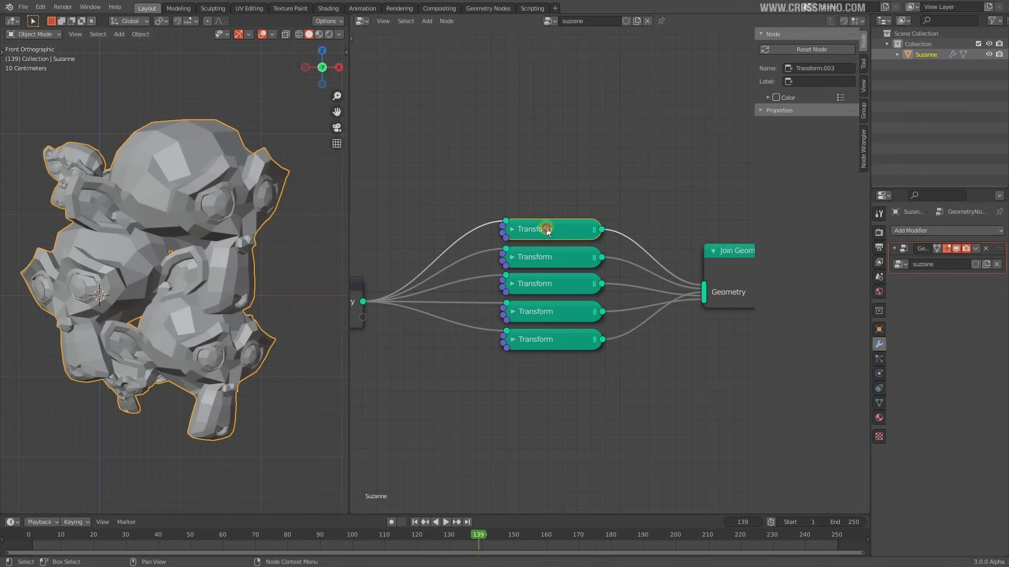
{"action": "left_click_drag", "start_coordinate": [547, 230], "coordinate": [546, 217]}
{"action": "left_click", "coordinate": [511, 217]}
{"action": "mouse_move", "coordinate": [565, 284]}
{"action": "left_mouse_down"}
{"action": "mouse_move", "coordinate": [536, 284]}
{"action": "mouse_move", "coordinate": [555, 284]}
{"action": "left_mouse_up"}
{"action": "key", "text": "h"}
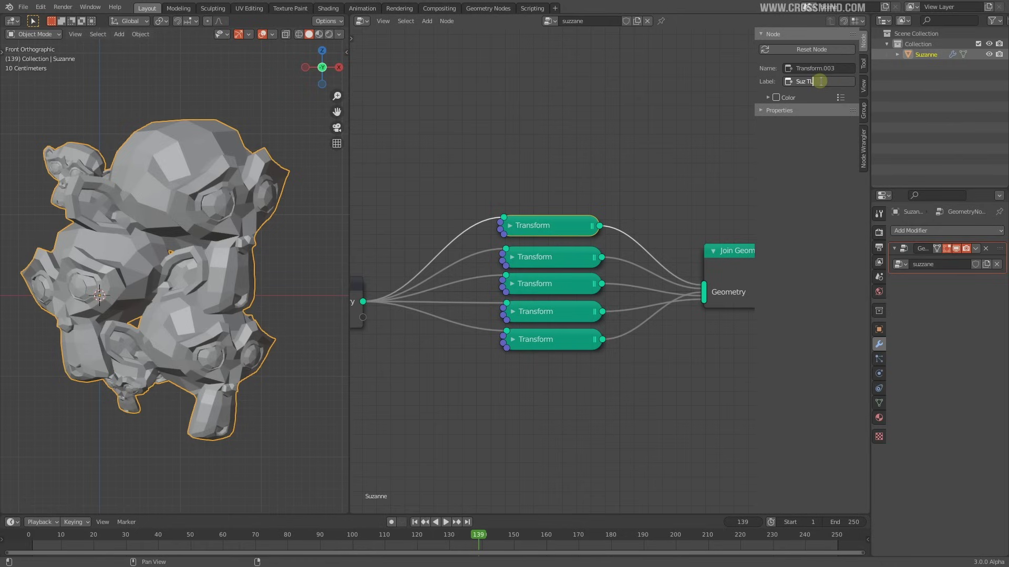
Enable a custom color for the Suz TL node and set it to green
{"action": "left_click", "coordinate": [770, 98]}
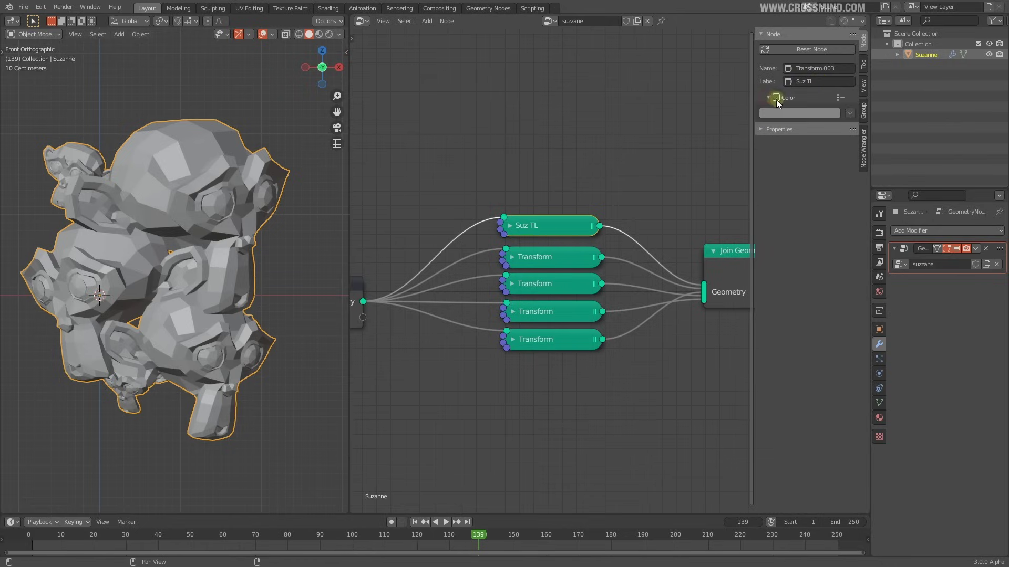
{"action": "left_click", "coordinate": [776, 98]}
{"action": "left_click", "coordinate": [791, 116]}
{"action": "left_click_drag", "start_coordinate": [791, 151], "coordinate": [770, 152]}
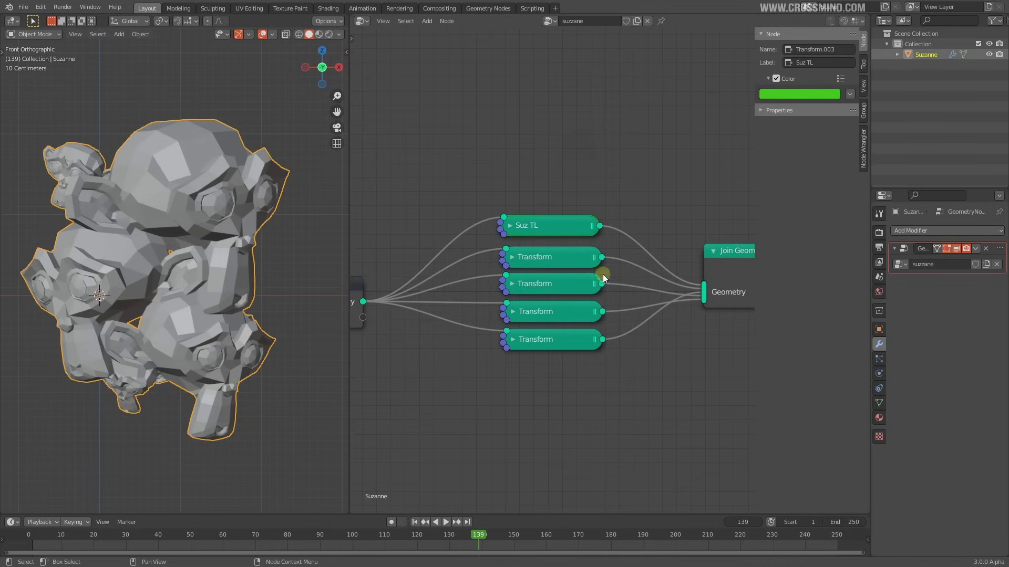
Check the second Transform node's settings, collapse it again, and label it Suz TR
{"action": "left_click", "coordinate": [523, 256]}
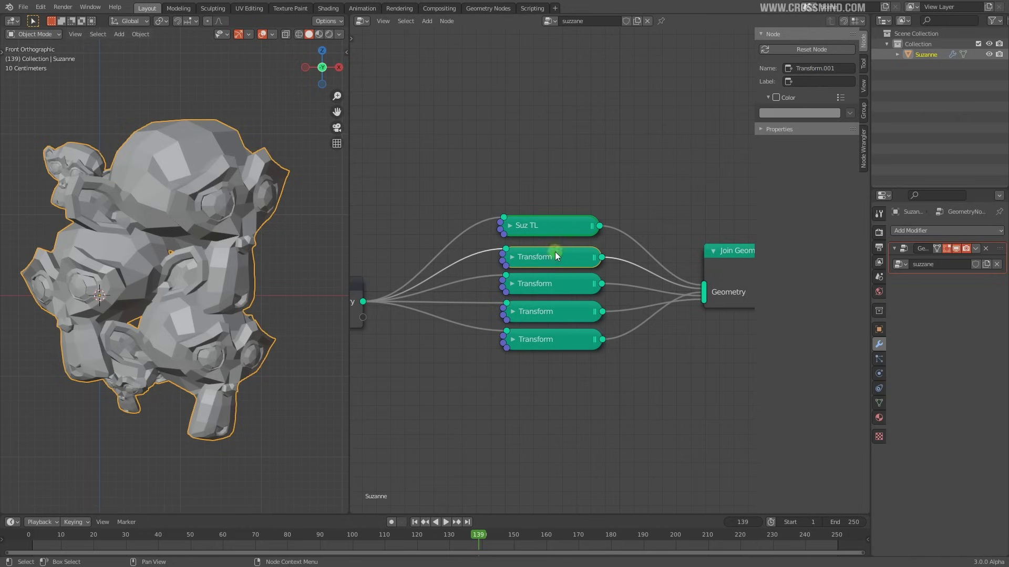
{"action": "left_click", "coordinate": [512, 257]}
{"action": "left_click_drag", "start_coordinate": [541, 330], "coordinate": [541, 329]}
{"action": "left_click", "coordinate": [513, 260]}
{"action": "left_click", "coordinate": [814, 81]}
{"action": "type", "text": "Suz TR"}
{"action": "key", "text": "Return"}
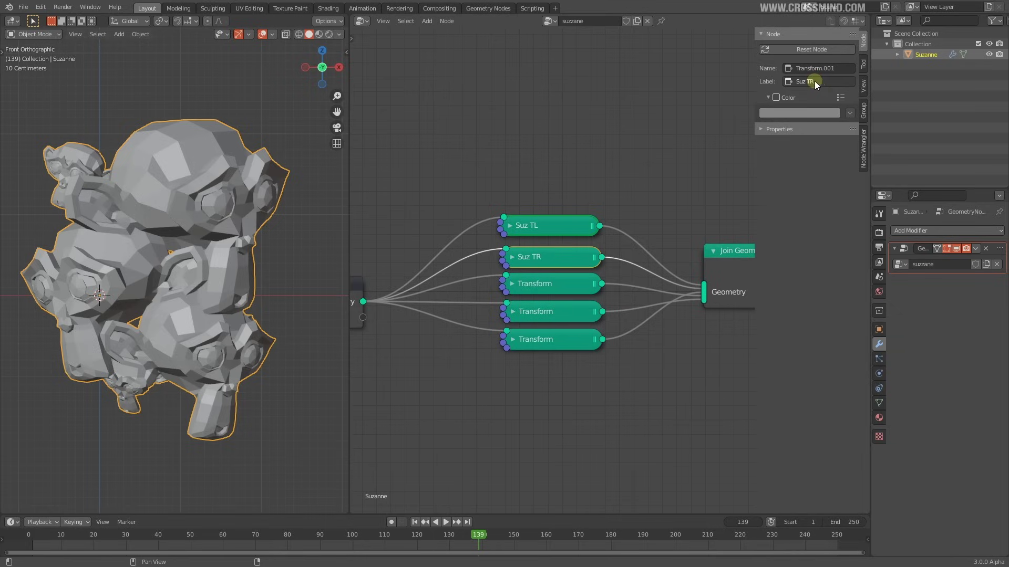
Enable a custom color for the Suz TR node, set it to magenta, and check it by briefly expanding the node
{"action": "left_click", "coordinate": [783, 98]}
{"action": "left_click", "coordinate": [784, 112]}
{"action": "mouse_move", "coordinate": [802, 182]}
{"action": "left_mouse_down"}
{"action": "mouse_move", "coordinate": [813, 161]}
{"action": "mouse_move", "coordinate": [833, 180]}
{"action": "left_mouse_up"}
{"action": "left_click", "coordinate": [512, 258]}
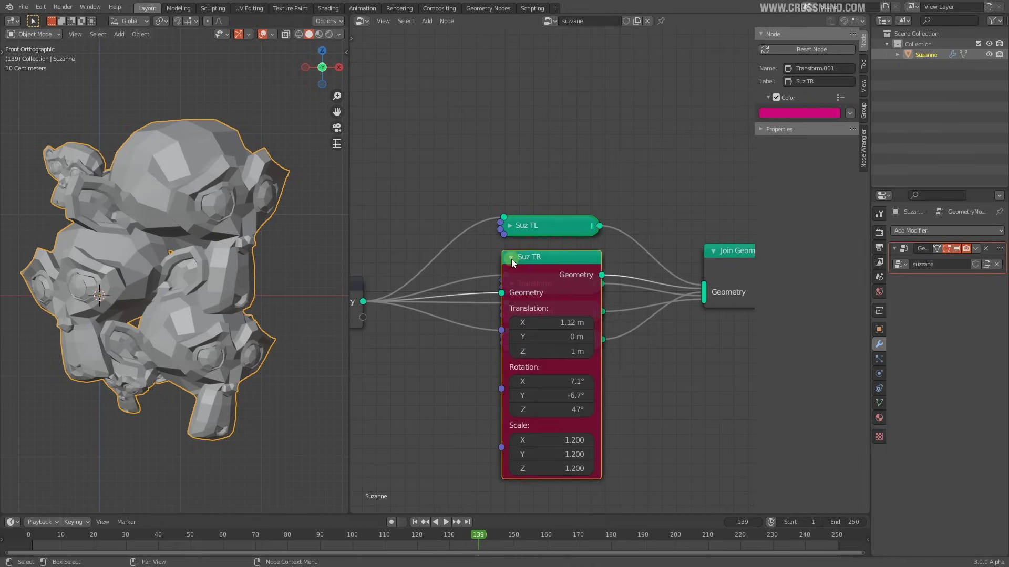
{"action": "left_click", "coordinate": [513, 258]}
Check the settings of the Transform node below Suz TR and label it Suz ML
{"action": "left_click", "coordinate": [511, 287]}
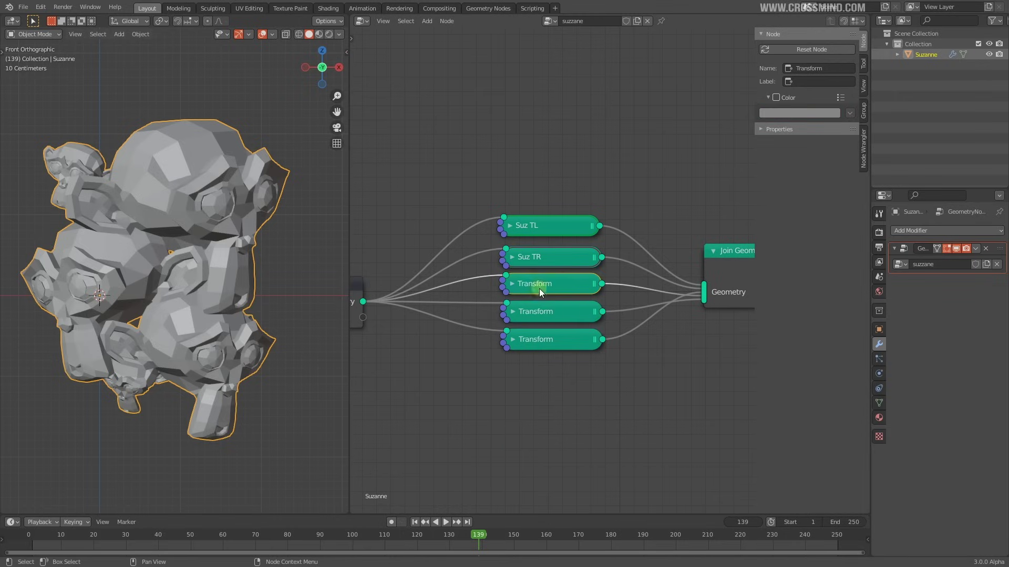
{"action": "left_click_drag", "start_coordinate": [514, 384], "coordinate": [565, 280]}
{"action": "left_click", "coordinate": [513, 285]}
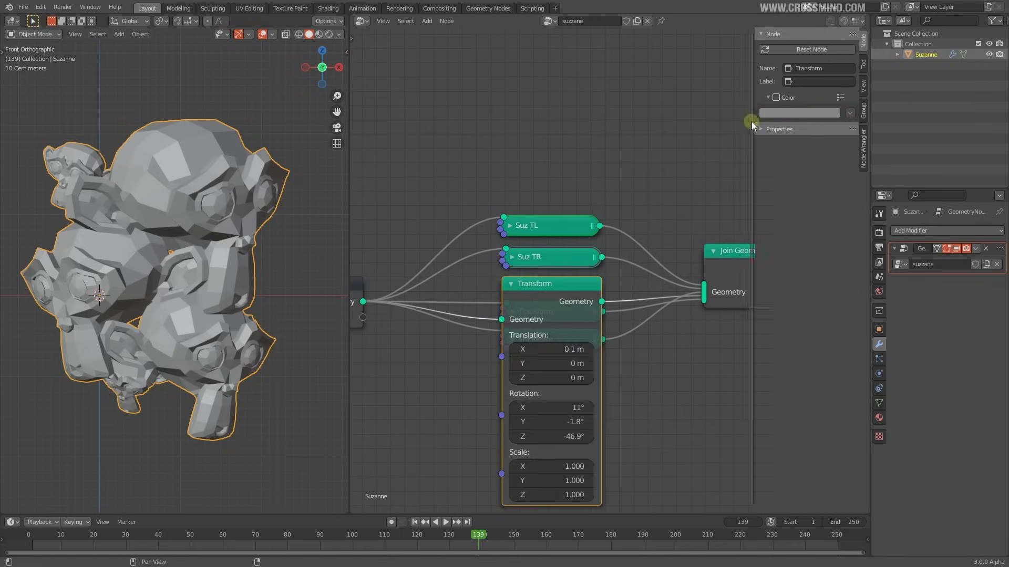
{"action": "left_click", "coordinate": [820, 82]}
{"action": "type", "text": "Suz MID"}
{"action": "key", "text": "Return"}
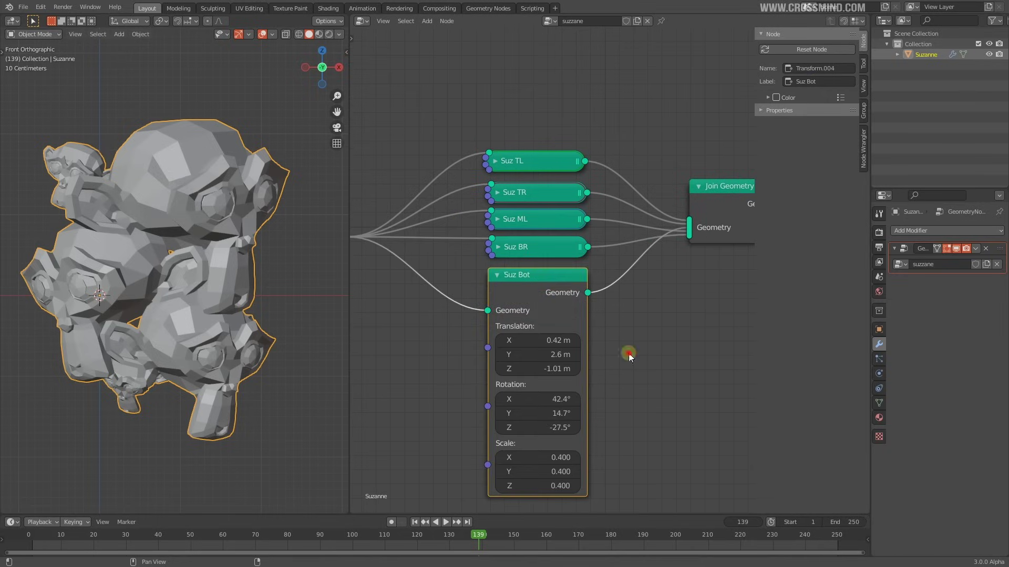
Collapse the Suz Bot node and move Suz TL slightly closer to the other collapsed Transform nodes
{"action": "key", "text": "h"}
{"action": "middle_click_drag", "start_coordinate": [585, 322], "coordinate": [634, 354]}
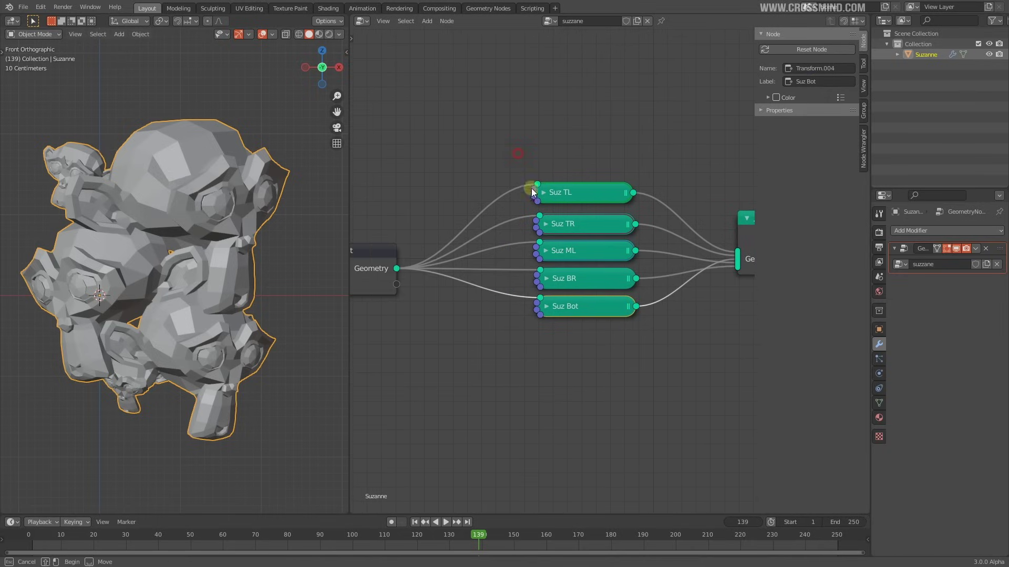
{"action": "left_click_drag", "start_coordinate": [517, 154], "coordinate": [639, 358]}
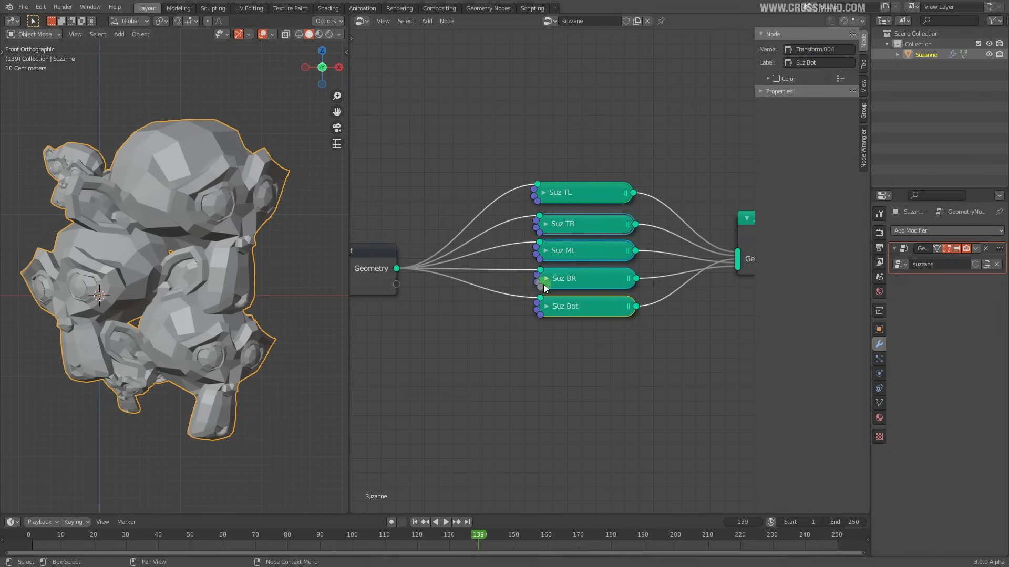
{"action": "left_click_drag", "start_coordinate": [593, 191], "coordinate": [597, 199]}
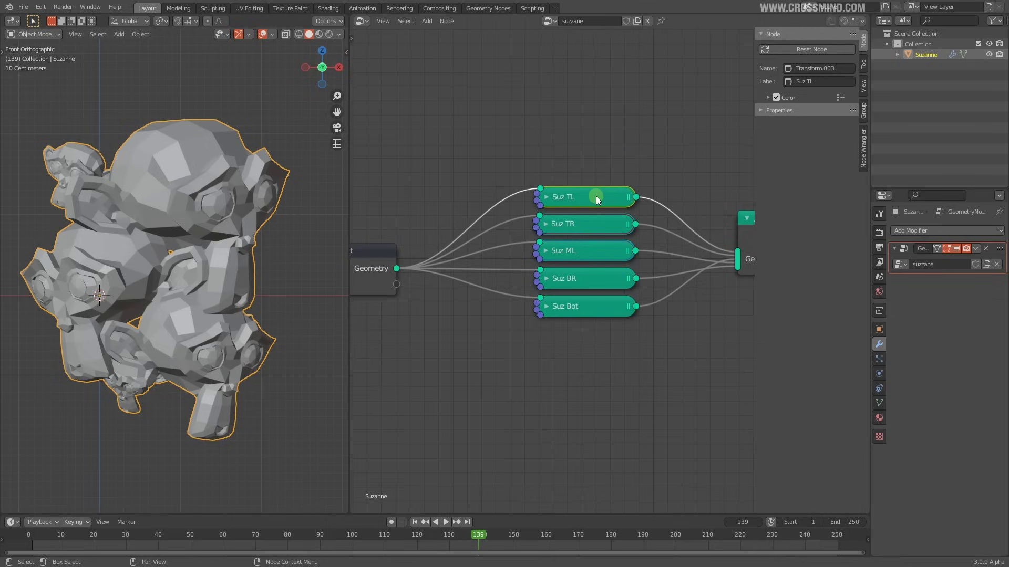
{"action": "middle_click_drag", "start_coordinate": [644, 337], "coordinate": [639, 332]}
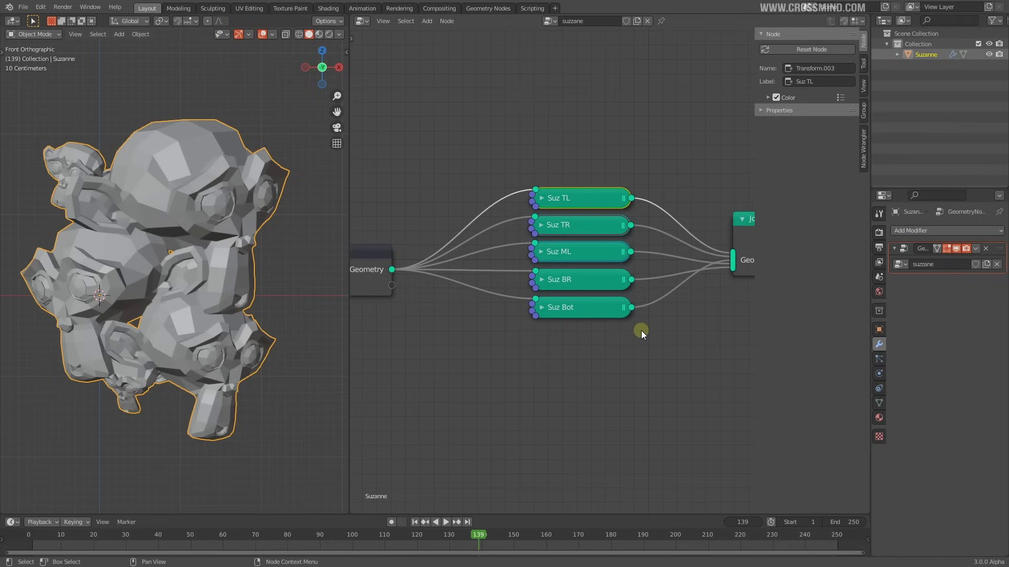
Select all five labeled Transform nodes and expand them
{"action": "left_click", "coordinate": [541, 199]}
{"action": "left_click", "coordinate": [542, 199]}
{"action": "left_click_drag", "start_coordinate": [499, 146], "coordinate": [652, 362]}
{"action": "scroll", "coordinate": [635, 317], "scroll_direction": "down", "scroll_amount": 6}
{"action": "middle_click_drag", "start_coordinate": [602, 316], "coordinate": [596, 315]}
{"action": "key", "text": "h"}
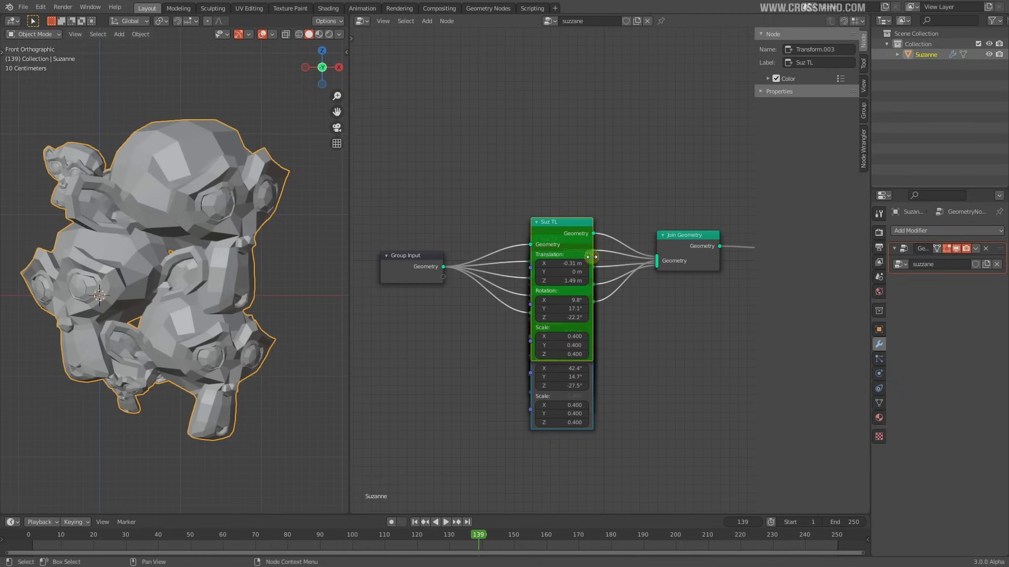
Scale up the spacing of the five expanded Transform nodes until they stand in a column without overlapping, then deselect them
{"action": "key", "text": "s"}
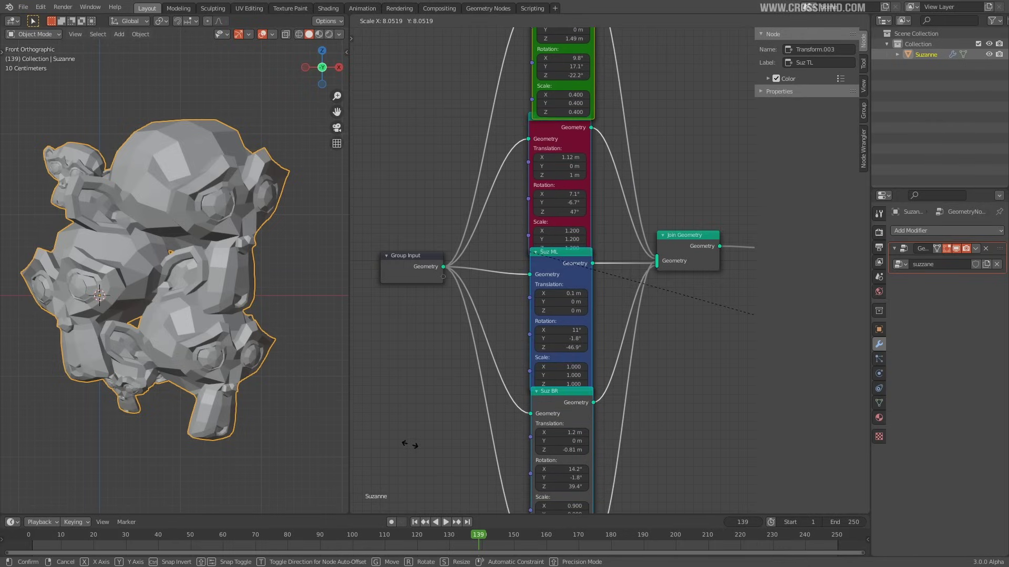
{"action": "left_click", "coordinate": [408, 443]}
{"action": "scroll", "coordinate": [484, 420], "scroll_direction": "down", "scroll_amount": 3}
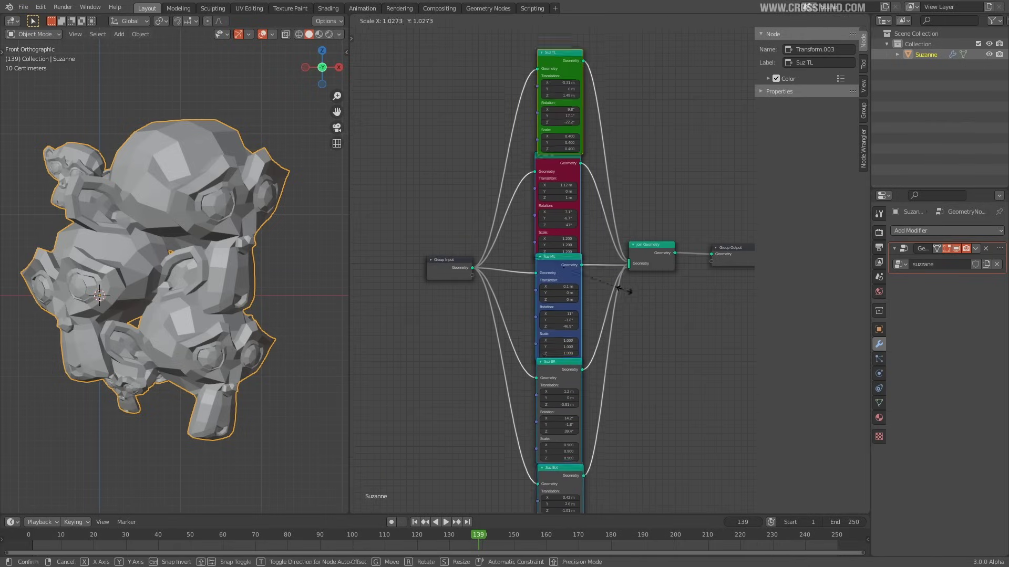
{"action": "key", "text": "s"}
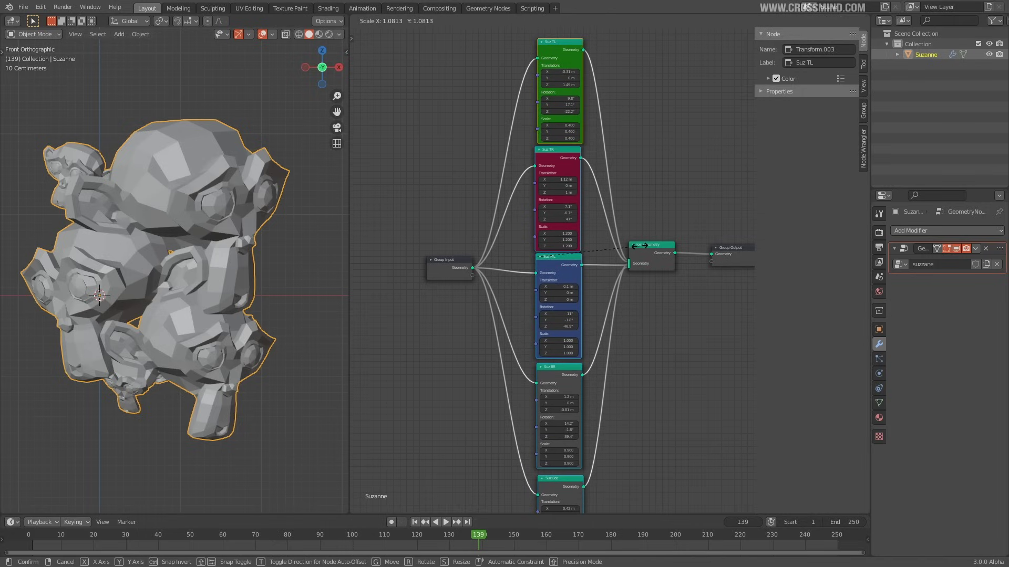
{"action": "left_click", "coordinate": [640, 246]}
{"action": "scroll", "coordinate": [609, 258], "scroll_direction": "down", "scroll_amount": 1}
{"action": "middle_click_drag", "start_coordinate": [598, 336], "coordinate": [527, 334]}
{"action": "left_click", "coordinate": [617, 342]}
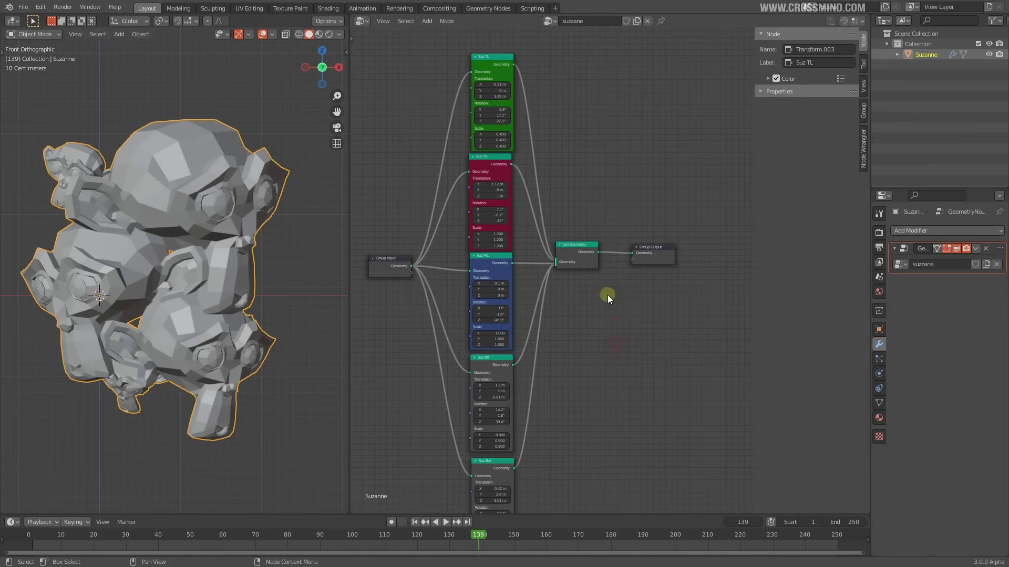
Move the Join Geometry and Group Output nodes together farther away from the Transform column
{"action": "left_click", "coordinate": [575, 265]}
{"action": "left_click", "coordinate": [656, 259], "text": "shift"}
{"action": "key", "text": "g"}
{"action": "left_click", "coordinate": [696, 274]}
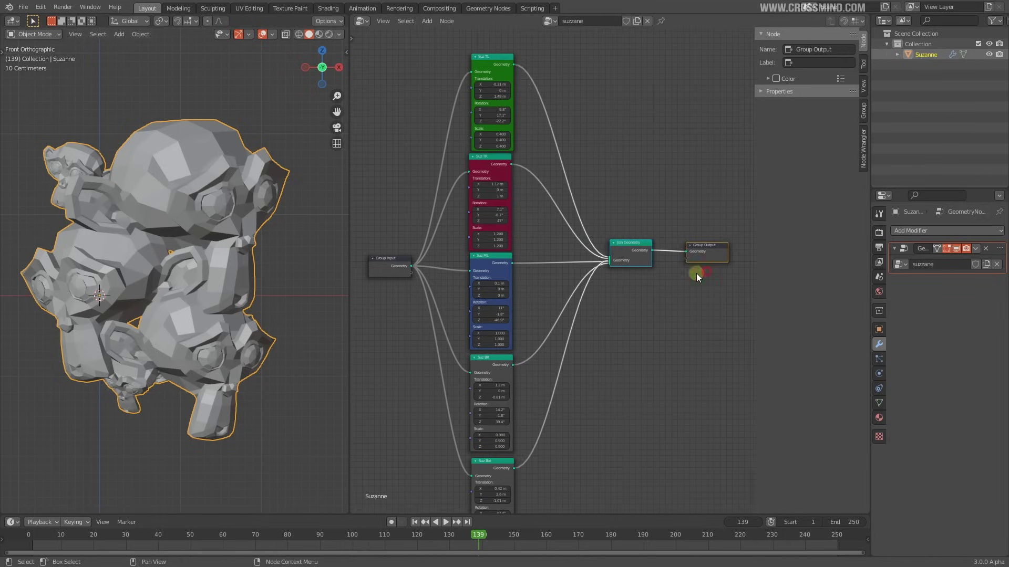
Break up the column: place Suz TR left and Suz TL right of Suz ML, with Suz BR below them
{"action": "middle_click_drag", "start_coordinate": [447, 280], "coordinate": [543, 295]}
{"action": "scroll", "coordinate": [543, 295], "scroll_direction": "up", "scroll_amount": 1}
{"action": "left_click", "coordinate": [465, 284]}
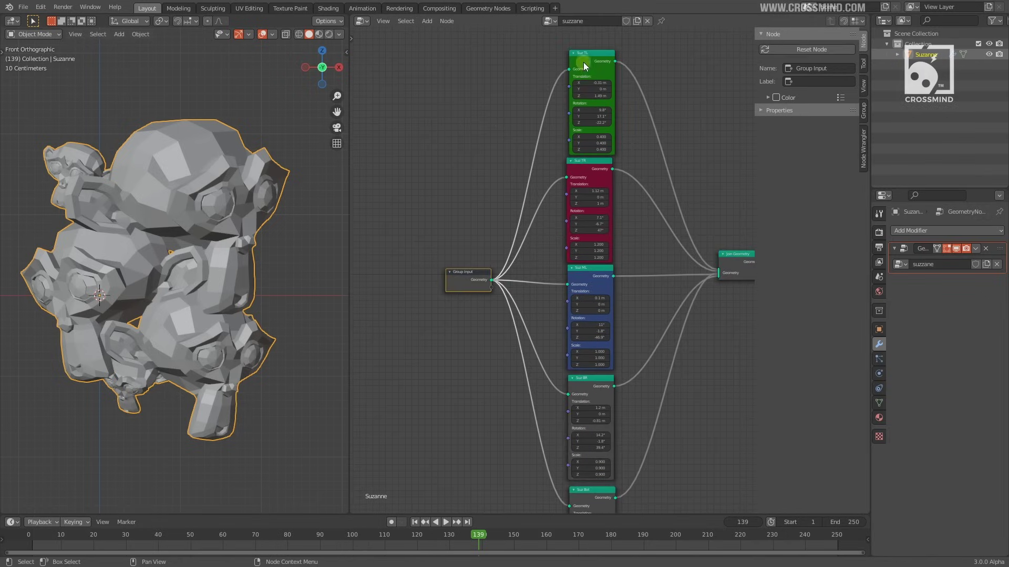
{"action": "left_click_drag", "start_coordinate": [583, 62], "coordinate": [646, 201]}
{"action": "left_click_drag", "start_coordinate": [575, 169], "coordinate": [504, 185]}
{"action": "left_click_drag", "start_coordinate": [588, 269], "coordinate": [586, 203]}
{"action": "left_click_drag", "start_coordinate": [592, 377], "coordinate": [560, 325]}
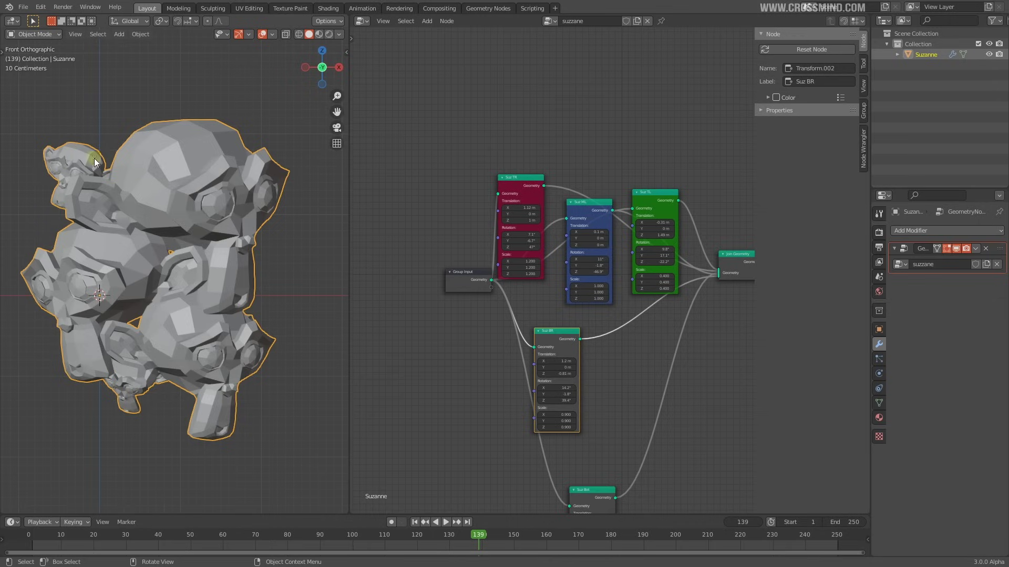
Lower Suz ML between its neighbors and level Suz TR with Suz TL, keeping Suz BR below Suz TR
{"action": "scroll", "coordinate": [540, 287], "scroll_direction": "up", "scroll_amount": 2}
{"action": "left_click_drag", "start_coordinate": [577, 183], "coordinate": [596, 262]}
{"action": "left_click_drag", "start_coordinate": [508, 163], "coordinate": [529, 175]}
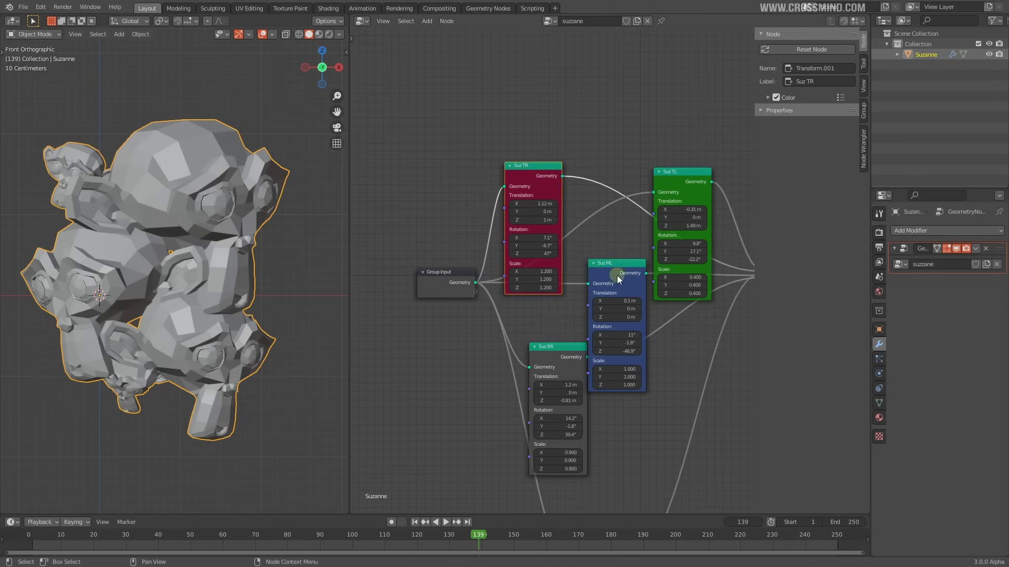
{"action": "left_click_drag", "start_coordinate": [624, 266], "coordinate": [618, 258]}
{"action": "left_click_drag", "start_coordinate": [540, 178], "coordinate": [556, 191]}
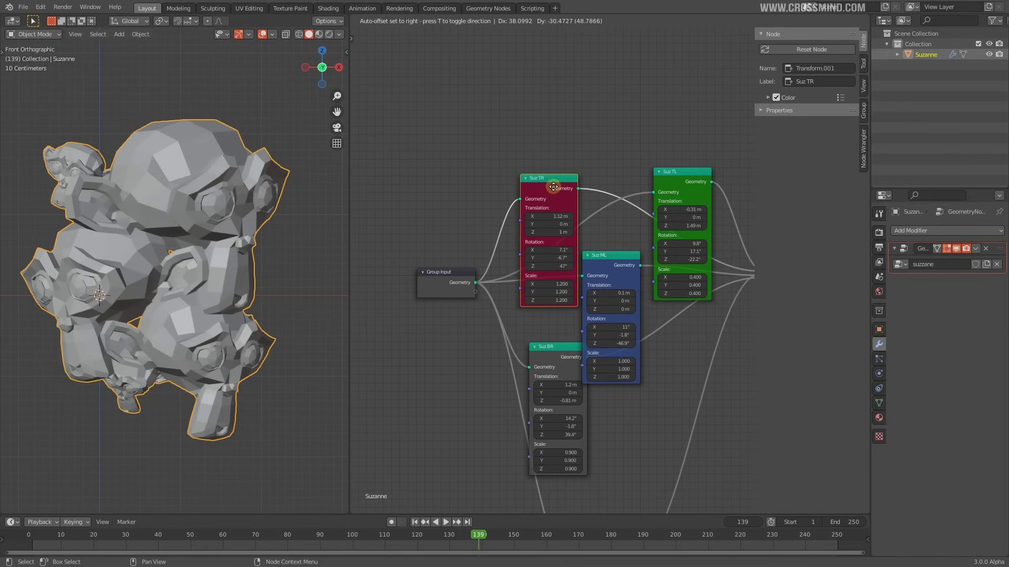
{"action": "left_click_drag", "start_coordinate": [689, 176], "coordinate": [682, 184]}
{"action": "left_click_drag", "start_coordinate": [555, 358], "coordinate": [549, 357]}
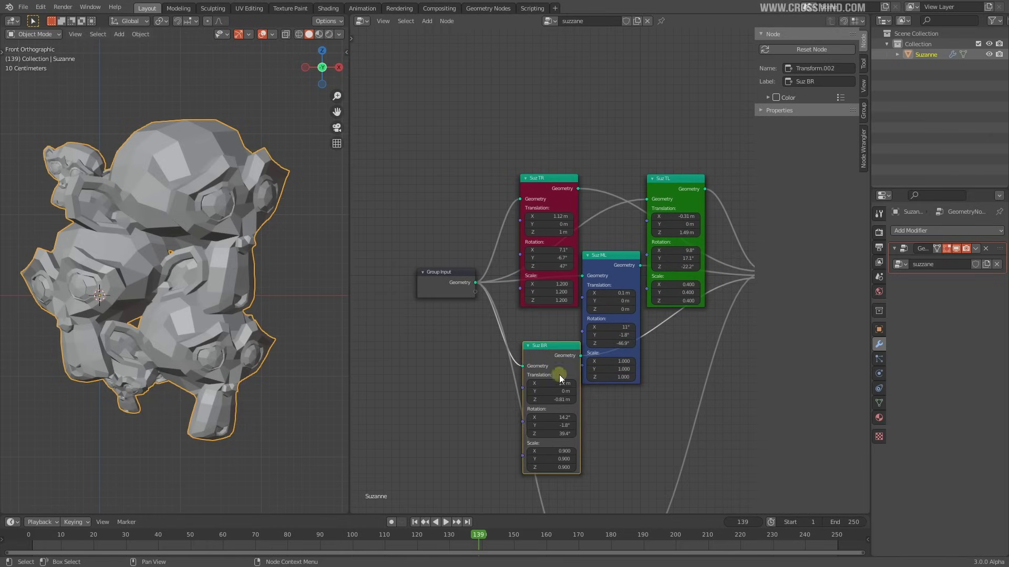
Move Suz BR to the right below Suz ML and bring Suz Bot up closer to the group
{"action": "middle_click_drag", "start_coordinate": [572, 366], "coordinate": [510, 264]}
{"action": "left_click_drag", "start_coordinate": [491, 252], "coordinate": [623, 250]}
{"action": "left_click_drag", "start_coordinate": [556, 452], "coordinate": [559, 310]}
{"action": "middle_click_drag", "start_coordinate": [613, 206], "coordinate": [614, 253]}
{"action": "mouse_move", "coordinate": [557, 213]}
{"action": "left_mouse_down"}
{"action": "mouse_move", "coordinate": [525, 232]}
{"action": "mouse_move", "coordinate": [556, 213]}
{"action": "left_mouse_up"}
Arrange the nodes like the monkey heads: Suz TL and Suz TR flanking Suz ML above, Suz Bot and Suz BR below
{"action": "left_click_drag", "start_coordinate": [596, 124], "coordinate": [479, 123]}
{"action": "left_click_drag", "start_coordinate": [650, 128], "coordinate": [632, 143]}
{"action": "left_click_drag", "start_coordinate": [497, 134], "coordinate": [492, 139]}
{"action": "left_click_drag", "start_coordinate": [543, 226], "coordinate": [548, 223]}
{"action": "left_click_drag", "start_coordinate": [543, 348], "coordinate": [514, 337]}
{"action": "left_click_drag", "start_coordinate": [620, 302], "coordinate": [616, 338]}
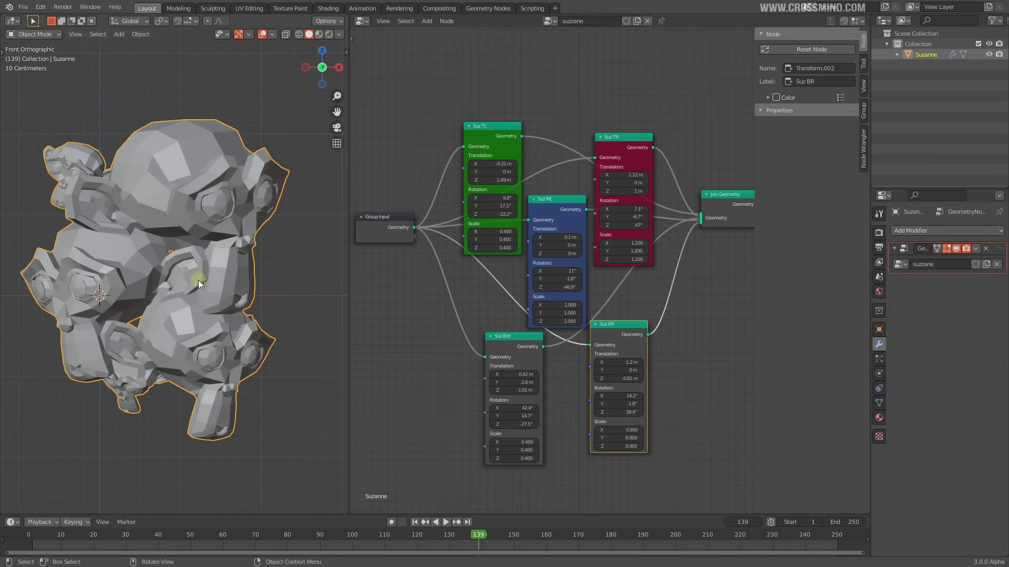
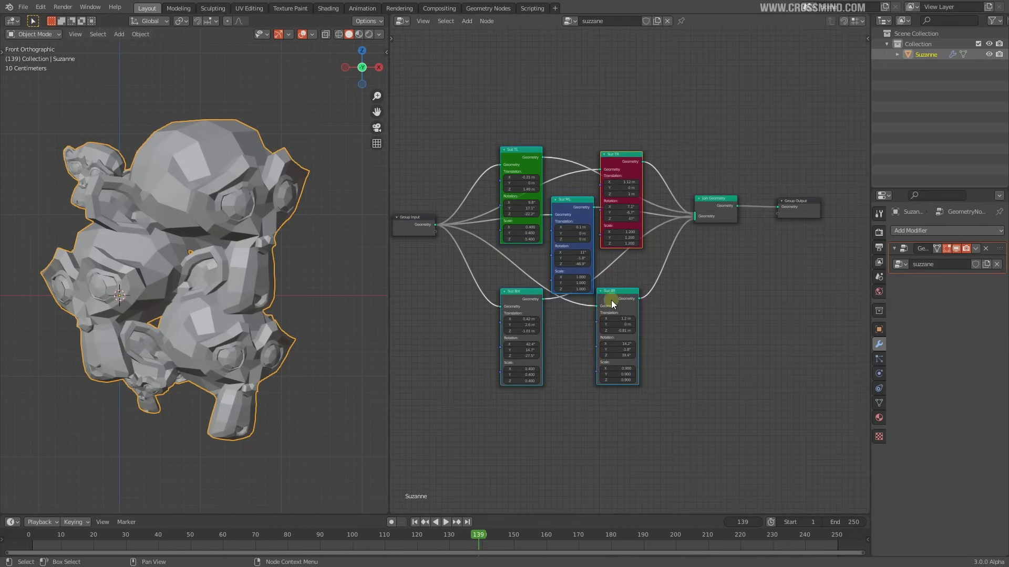
Collapse all five Transform nodes, reduce their spacing, and stack them as Suz TL, Suz TR, Suz ML, Suz Bot and Suz BR
{"action": "key", "text": "h"}
{"action": "key", "text": "s"}
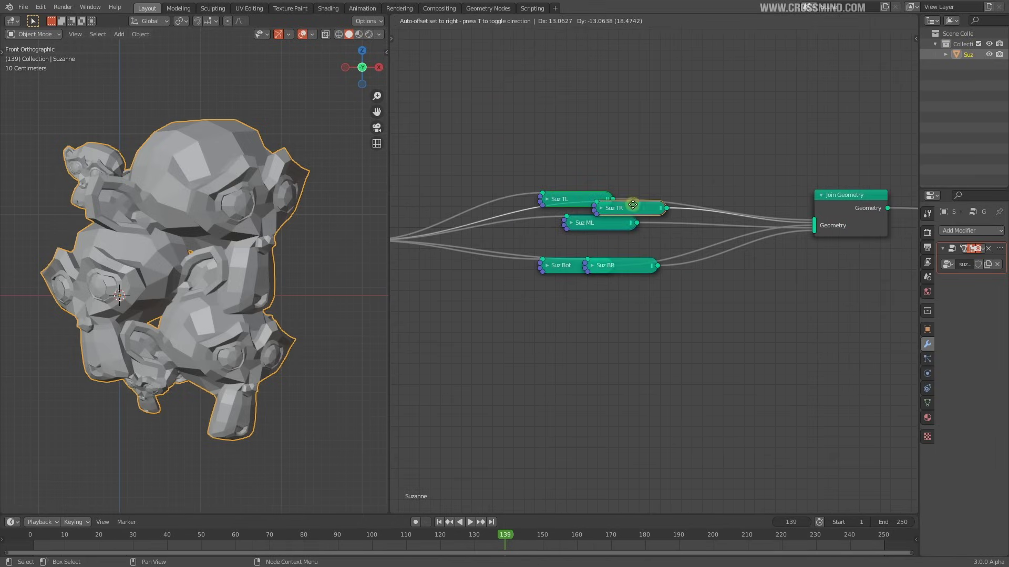
{"action": "left_click_drag", "start_coordinate": [600, 226], "coordinate": [577, 241]}
{"action": "left_click_drag", "start_coordinate": [615, 211], "coordinate": [565, 223]}
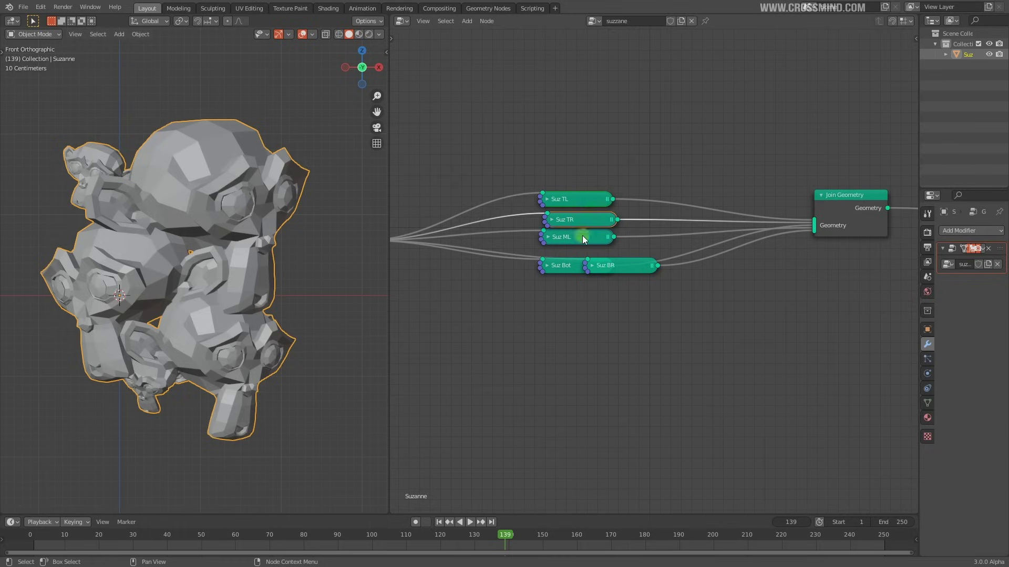
{"action": "left_click_drag", "start_coordinate": [614, 266], "coordinate": [574, 287]}
{"action": "left_click_drag", "start_coordinate": [583, 239], "coordinate": [589, 245]}
Align the five stacked Transform nodes vertically by scaling their horizontal spacing down
{"action": "key", "text": "b"}
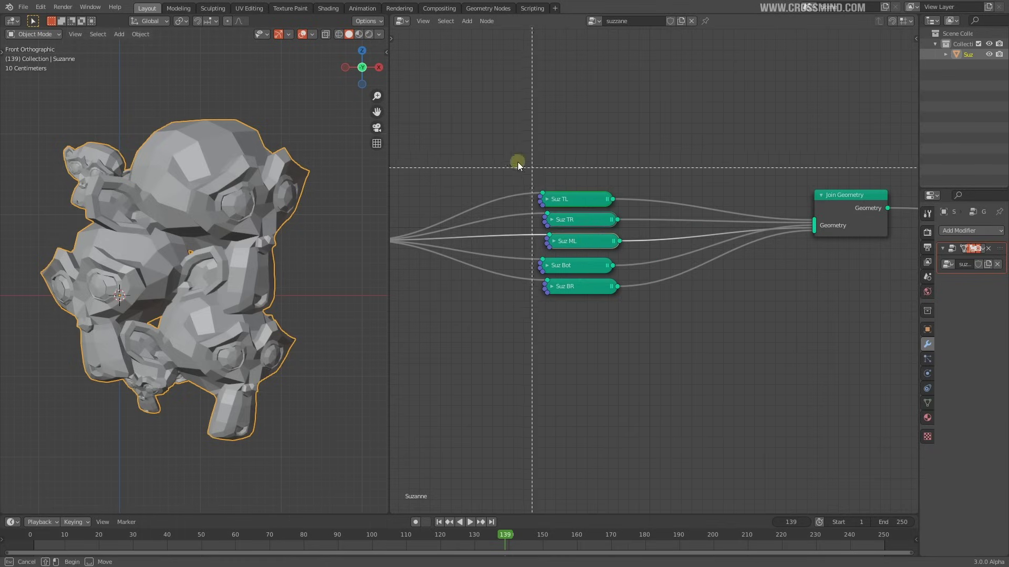
{"action": "left_click_drag", "start_coordinate": [518, 162], "coordinate": [631, 311]}
{"action": "key", "text": "s"}
{"action": "key", "text": "x"}
{"action": "left_click", "coordinate": [533, 226]}
Move the Join Geometry node closer to the stack of Transform nodes
{"action": "scroll", "coordinate": [749, 267], "scroll_direction": "down", "scroll_amount": 1}
{"action": "middle_click_drag", "start_coordinate": [749, 267], "coordinate": [692, 273]}
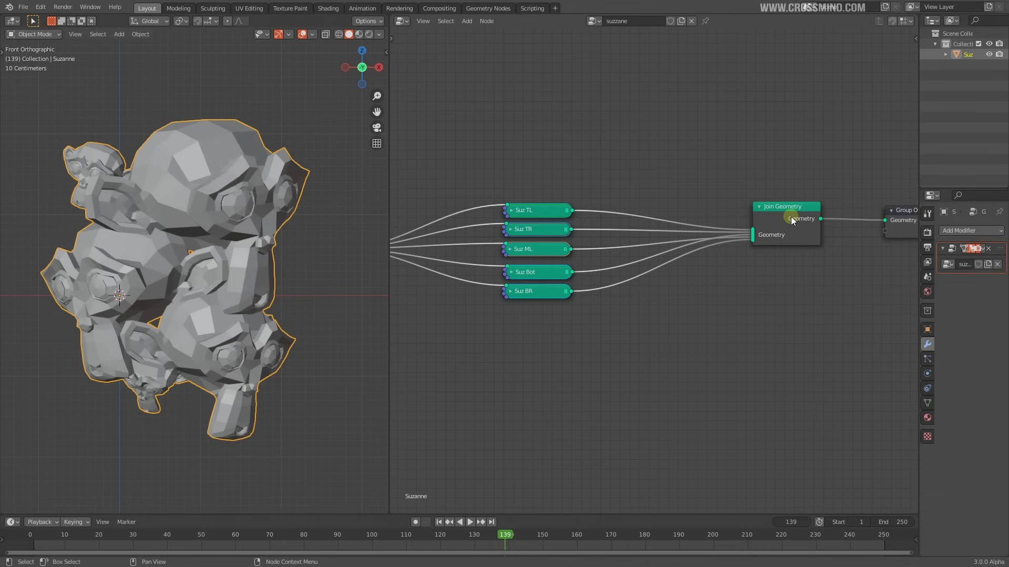
{"action": "left_click_drag", "start_coordinate": [796, 241], "coordinate": [686, 255]}
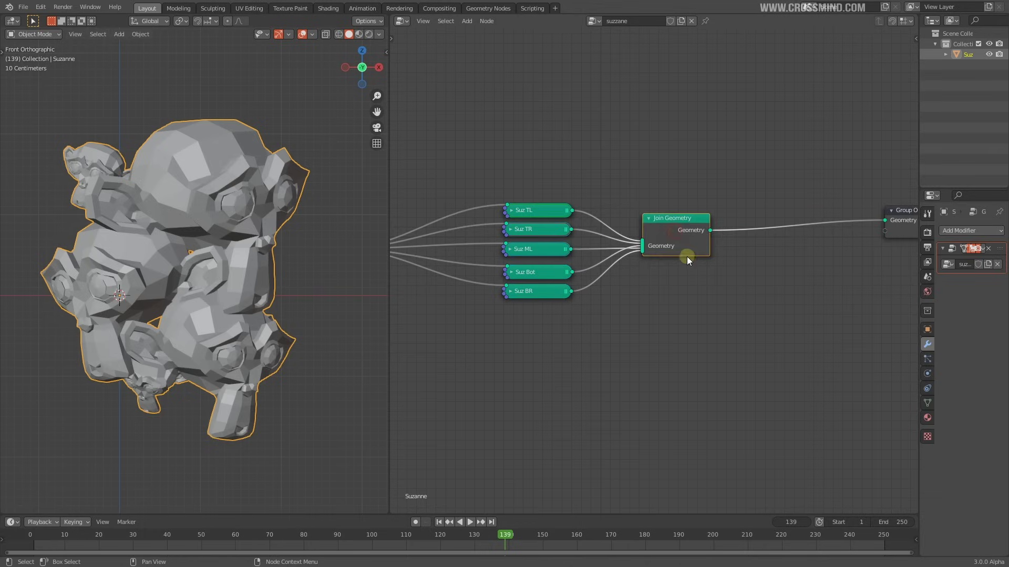
Add a Subdivision Surface node below the link between Join Geometry and Group Output
{"action": "scroll", "coordinate": [688, 256], "scroll_direction": "down", "scroll_amount": 1}
{"action": "middle_click_drag", "start_coordinate": [736, 261], "coordinate": [682, 248]}
{"action": "key", "text": "shift+a"}
{"action": "mouse_move", "coordinate": [682, 247]}
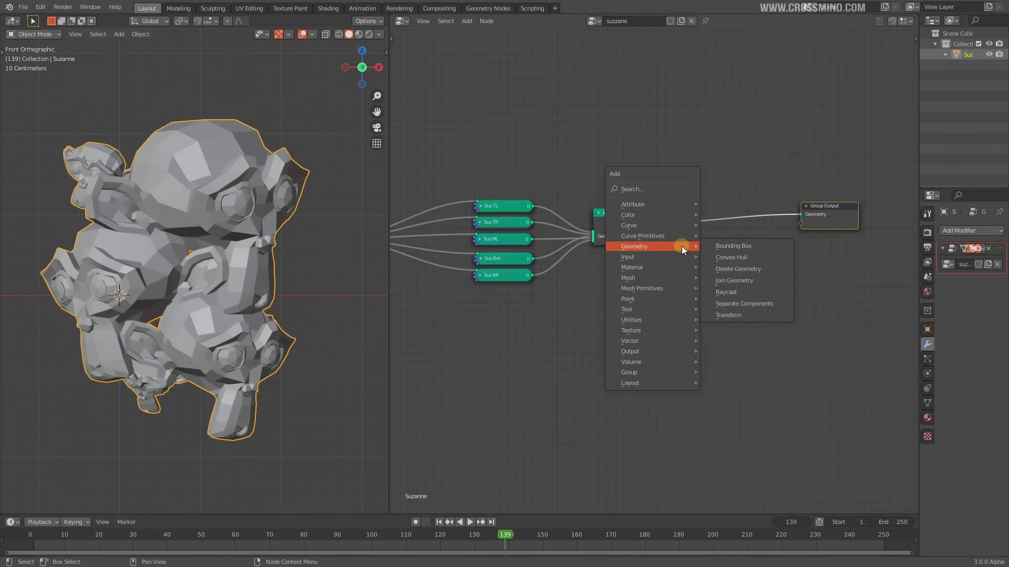
{"action": "mouse_move", "coordinate": [661, 280]}
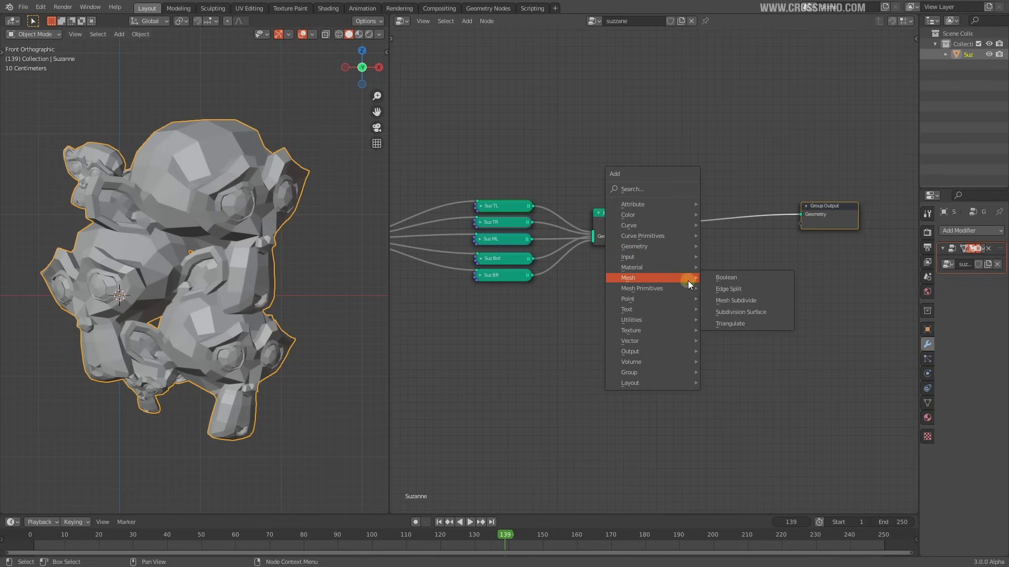
{"action": "left_click", "coordinate": [740, 312]}
{"action": "left_click", "coordinate": [660, 269]}
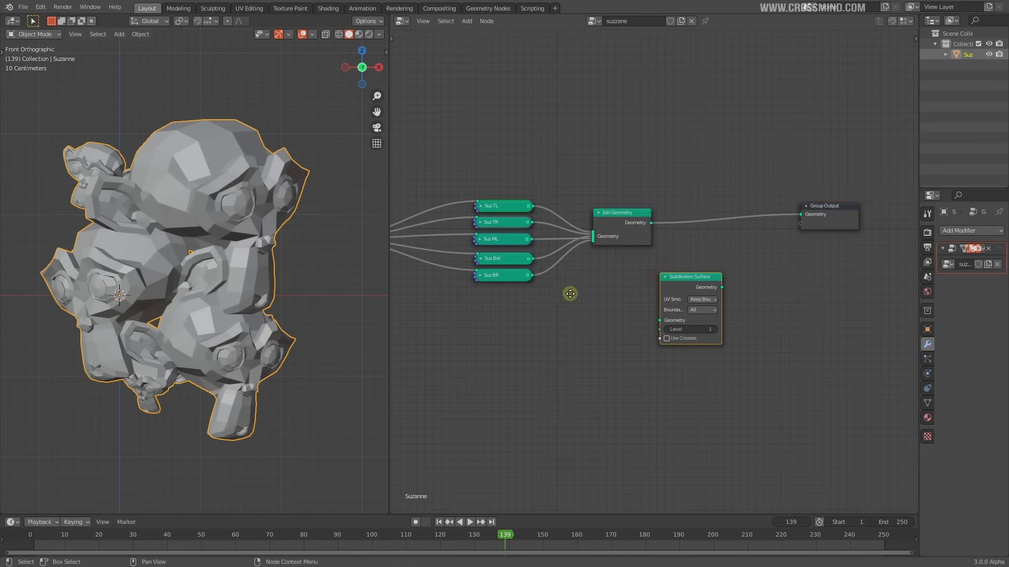
Insert the Subdivision Surface node between Join Geometry and Group Output and set its level to 2
{"action": "middle_click_drag", "start_coordinate": [569, 290], "coordinate": [700, 275]}
{"action": "scroll", "coordinate": [700, 276], "scroll_direction": "down", "scroll_amount": 1}
{"action": "scroll", "coordinate": [612, 285], "scroll_direction": "right", "scroll_amount": 3}
{"action": "scroll", "coordinate": [636, 289], "scroll_direction": "up", "scroll_amount": 1}
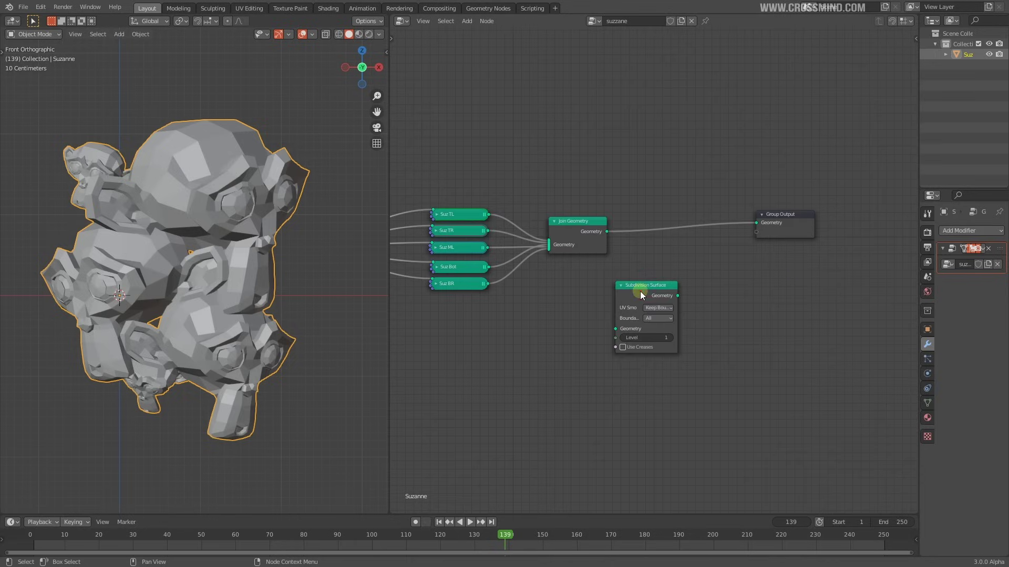
{"action": "left_click_drag", "start_coordinate": [640, 291], "coordinate": [665, 211]}
{"action": "scroll", "coordinate": [653, 271], "scroll_direction": "up", "scroll_amount": 1}
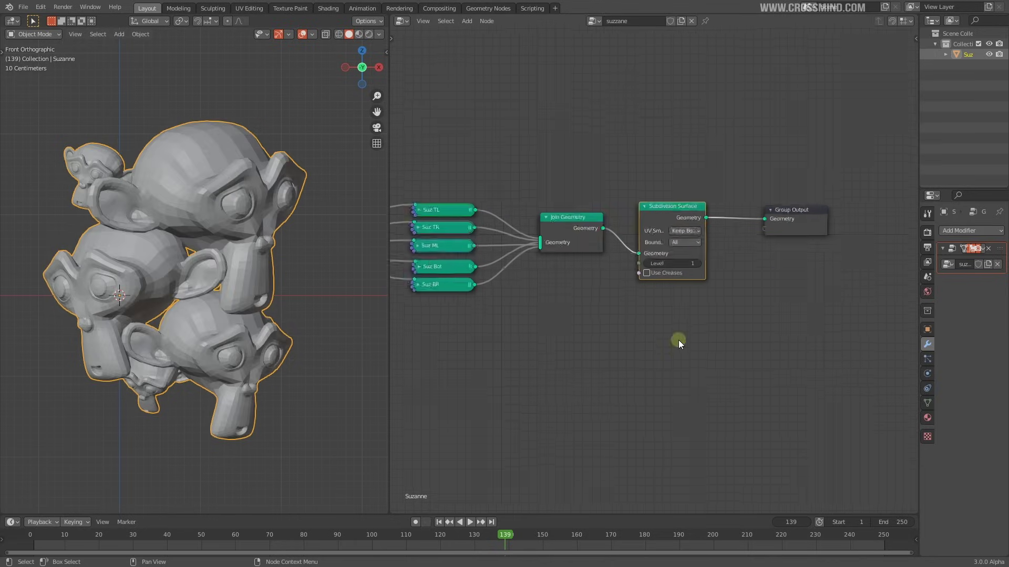
{"action": "left_click", "coordinate": [706, 263]}
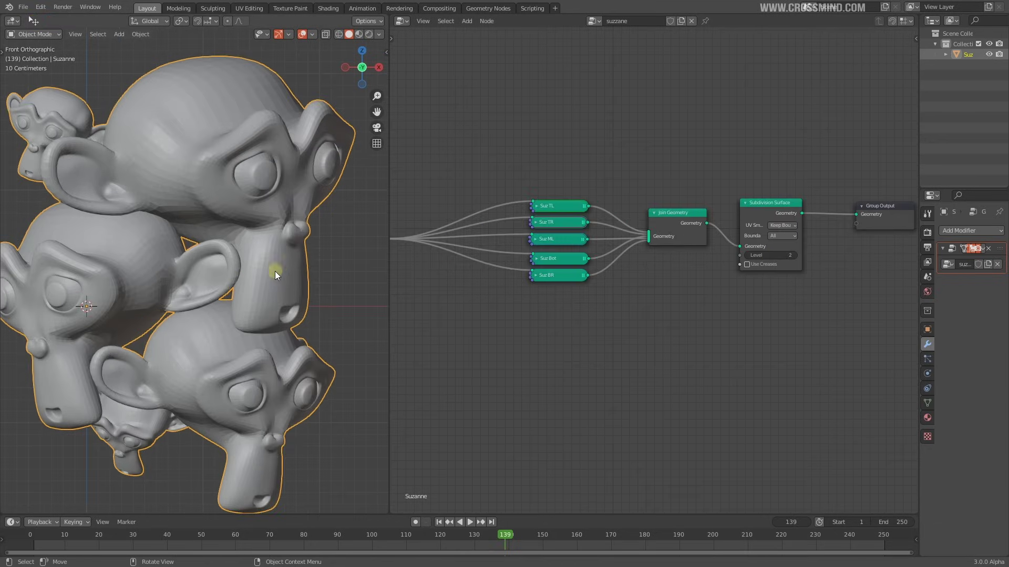
{"action": "scroll", "coordinate": [725, 270], "scroll_direction": "up", "scroll_amount": 4}
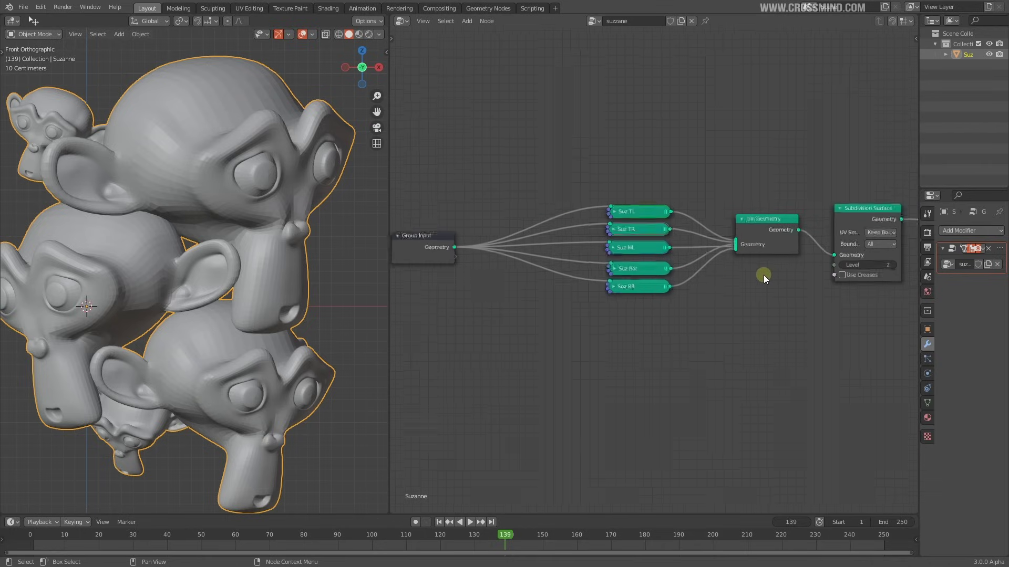
{"action": "left_click_drag", "start_coordinate": [450, 169], "coordinate": [559, 370]}
{"action": "middle_click_drag", "start_coordinate": [601, 319], "coordinate": [549, 318]}
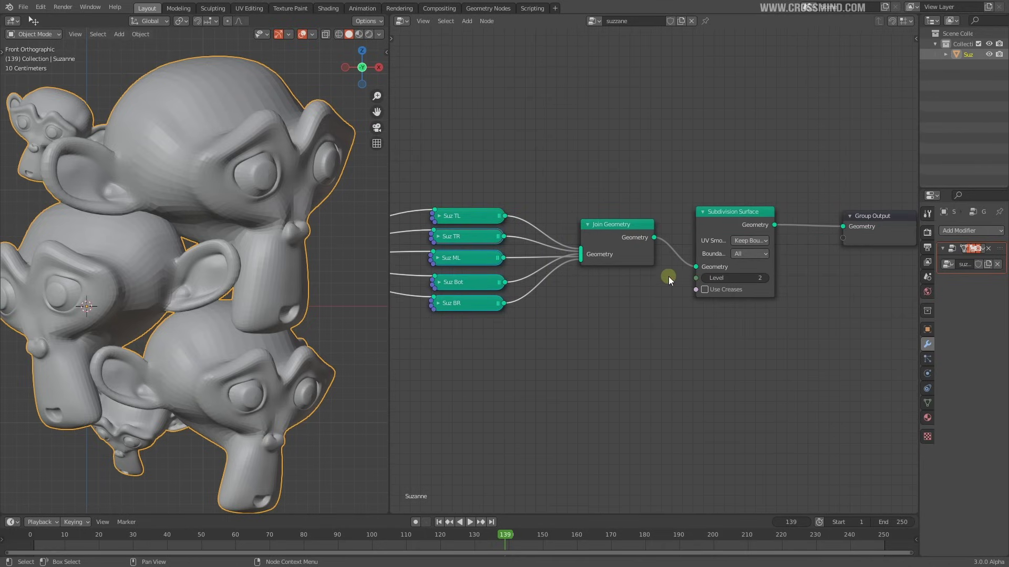
{"action": "scroll", "coordinate": [669, 280], "scroll_direction": "up", "scroll_amount": 1}
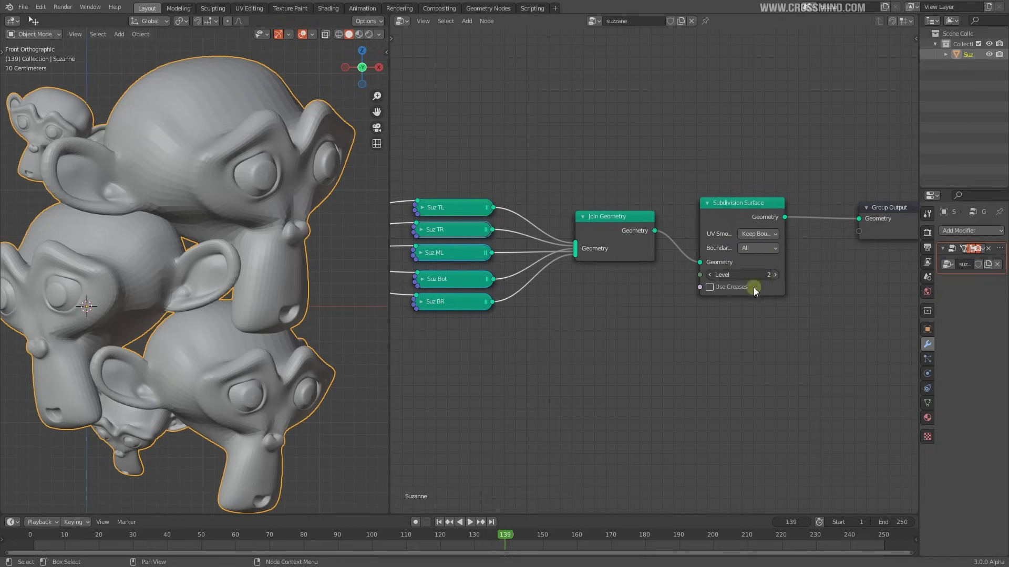
{"action": "scroll", "coordinate": [617, 334], "scroll_direction": "down", "scroll_amount": 3}
{"action": "middle_click_drag", "start_coordinate": [617, 334], "coordinate": [674, 327]}
{"action": "scroll", "coordinate": [676, 327], "scroll_direction": "up", "scroll_amount": 2}
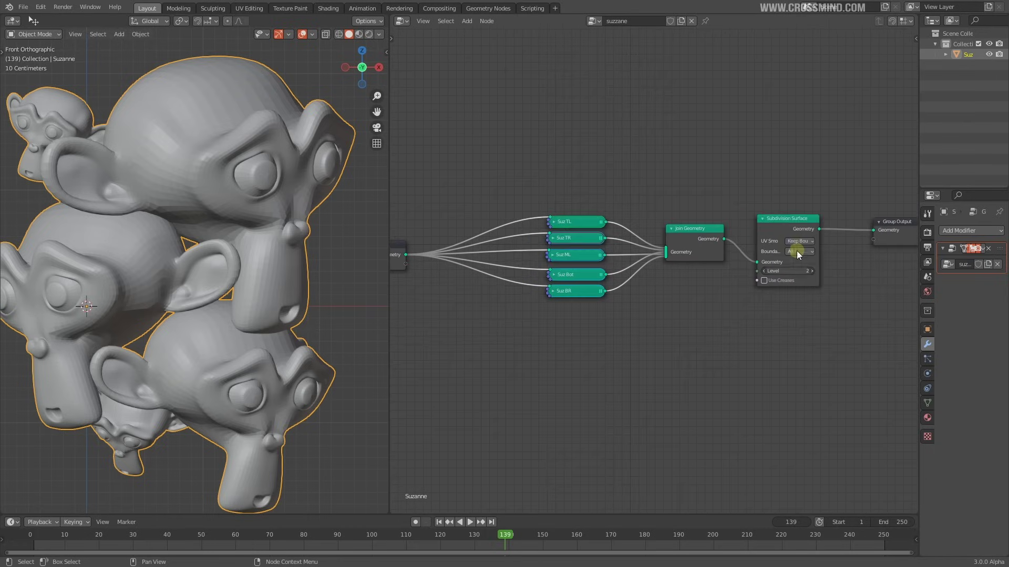
{"action": "scroll", "coordinate": [545, 298], "scroll_direction": "down", "scroll_amount": 1}
Move the Group Input node closer to the stack of five Transform nodes
{"action": "left_click_drag", "start_coordinate": [404, 257], "coordinate": [429, 258]}
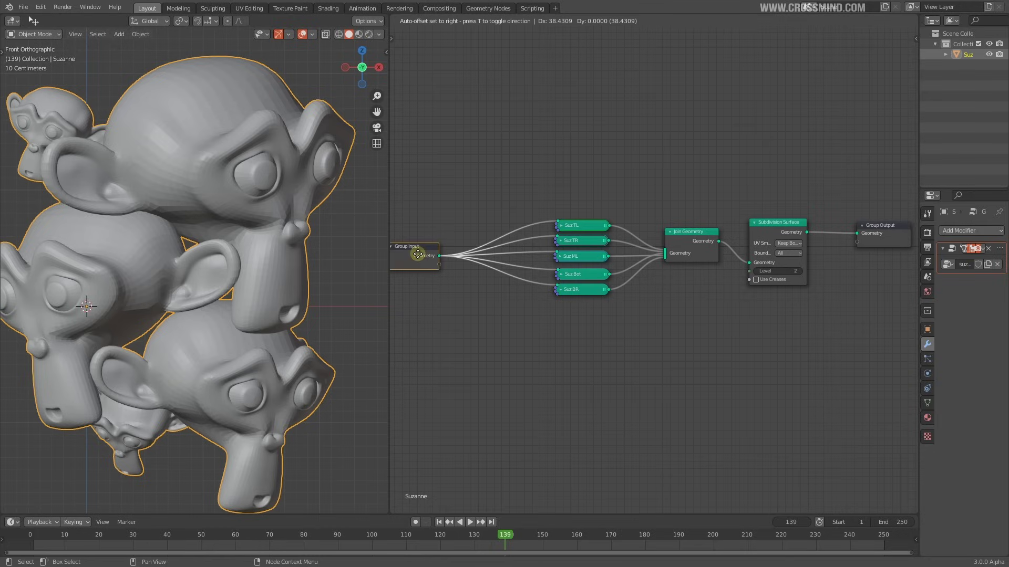
{"action": "scroll", "coordinate": [777, 326], "scroll_direction": "up", "scroll_amount": 1}
{"action": "middle_click_drag", "start_coordinate": [777, 325], "coordinate": [776, 318]}
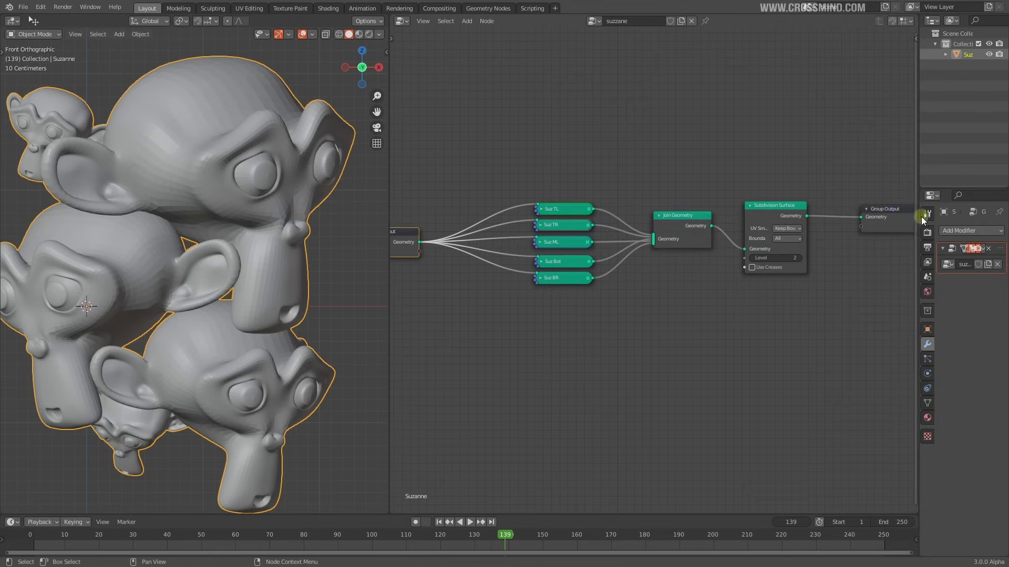
{"action": "middle_click_drag", "start_coordinate": [521, 323], "coordinate": [571, 320]}
{"action": "left_click_drag", "start_coordinate": [434, 239], "coordinate": [446, 240]}
{"action": "scroll", "coordinate": [465, 284], "scroll_direction": "up", "scroll_amount": 1}
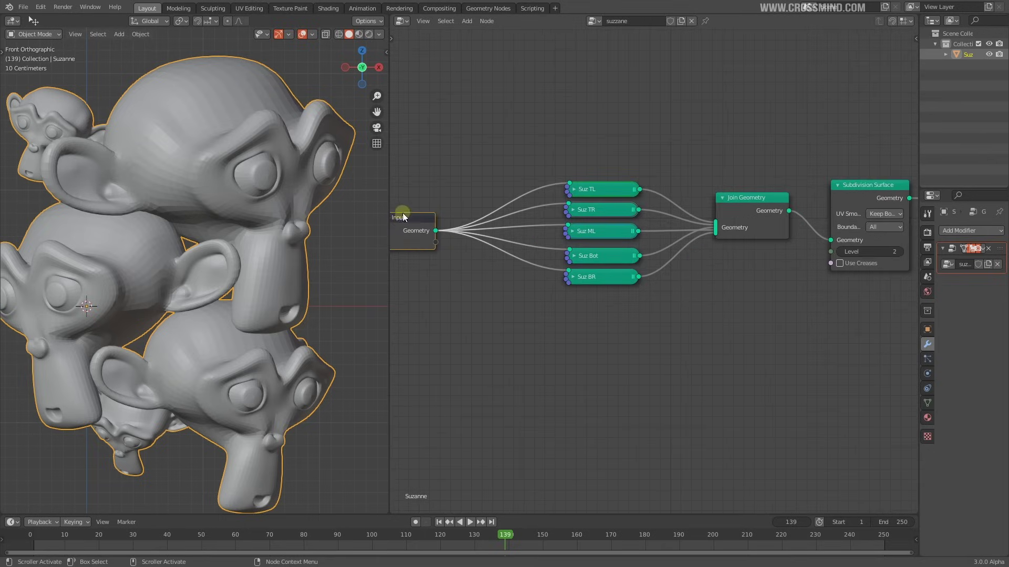
{"action": "middle_click_drag", "start_coordinate": [452, 284], "coordinate": [543, 270]}
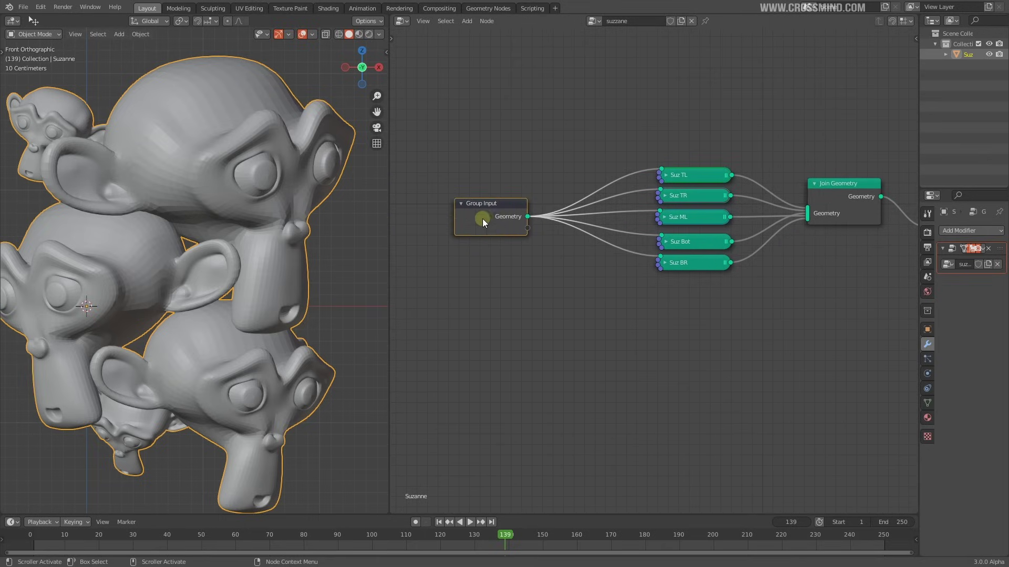
Preview the original geometry coming straight from the Group Input node
{"action": "scroll", "coordinate": [525, 225], "scroll_direction": "down", "scroll_amount": 2}
{"action": "middle_click_drag", "start_coordinate": [524, 226], "coordinate": [450, 226]}
{"action": "left_click", "coordinate": [450, 225], "text": "ctrl+shift"}
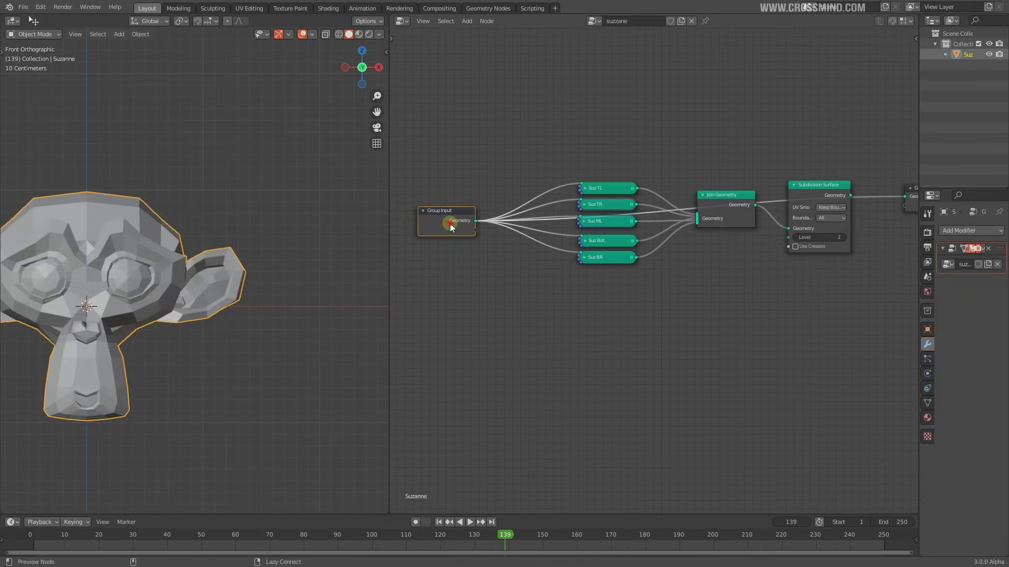
{"action": "scroll", "coordinate": [210, 225], "scroll_direction": "down", "scroll_amount": 2}
{"action": "scroll", "coordinate": [541, 278], "scroll_direction": "up", "scroll_amount": 1}
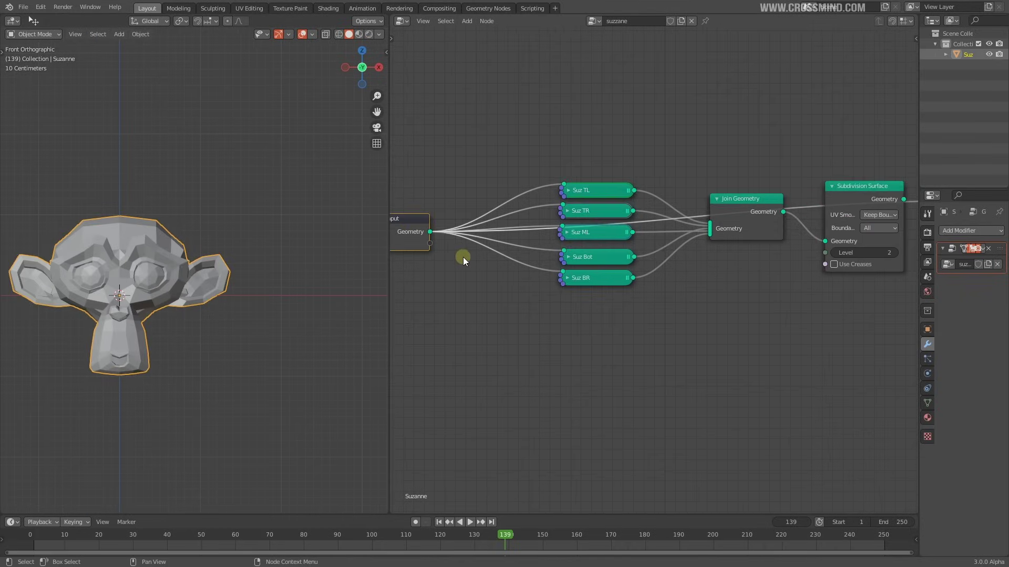
{"action": "middle_click_drag", "start_coordinate": [462, 257], "coordinate": [498, 265]}
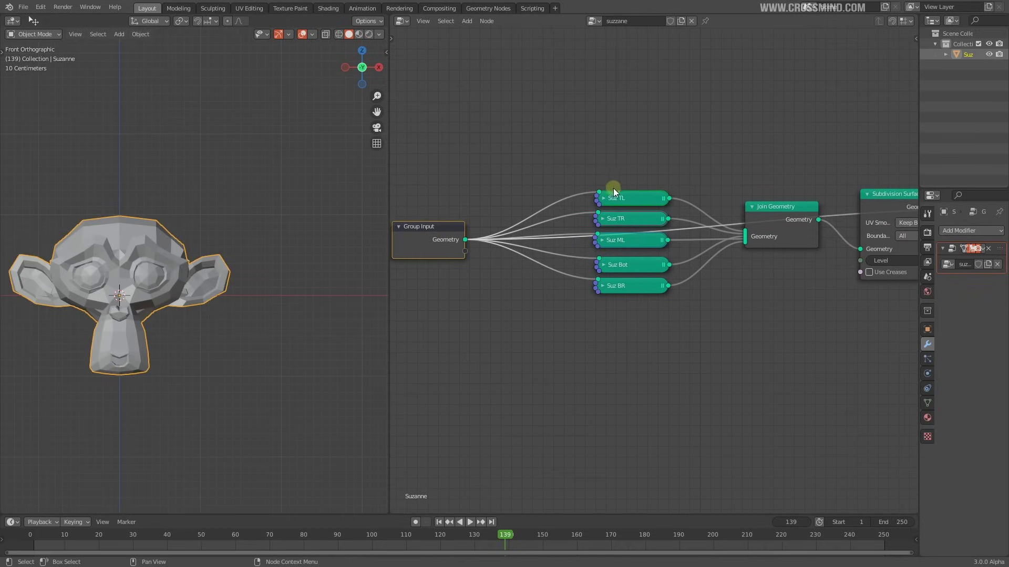
Preview the output of each Transform node in order, from Suz TL down to Suz BR
{"action": "left_click", "coordinate": [641, 197], "text": "ctrl+shift"}
{"action": "left_click", "coordinate": [647, 219], "text": "ctrl+shift"}
{"action": "left_click", "coordinate": [646, 240], "text": "ctrl+shift"}
{"action": "left_click", "coordinate": [646, 264], "text": "ctrl+shift"}
{"action": "left_click", "coordinate": [641, 286], "text": "ctrl+shift"}
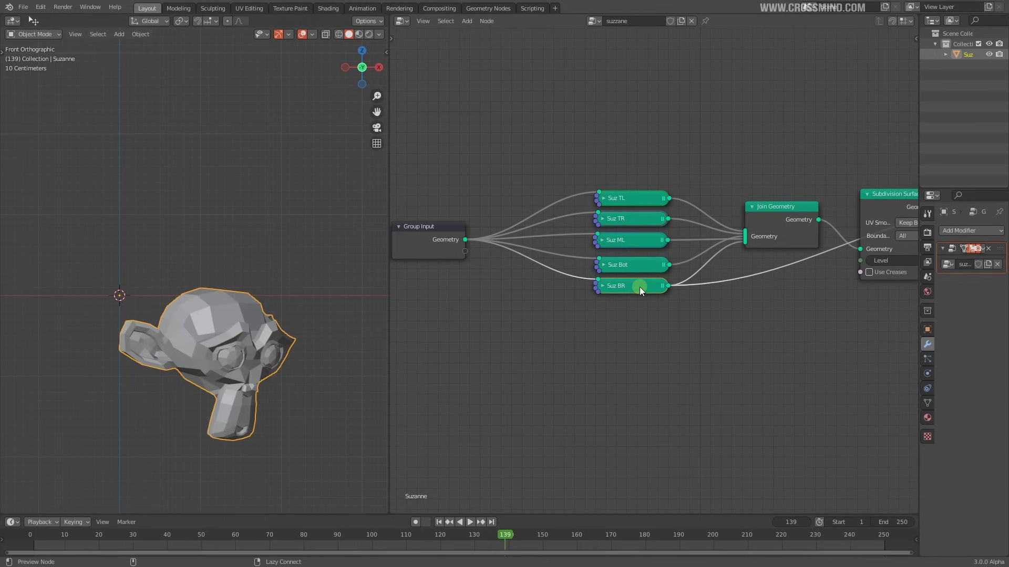
Preview the five Transform nodes one by one a second time, starting again at Suz TL
{"action": "middle_click_drag", "start_coordinate": [719, 349], "coordinate": [568, 342]}
{"action": "scroll", "coordinate": [591, 346], "scroll_direction": "down", "scroll_amount": 3}
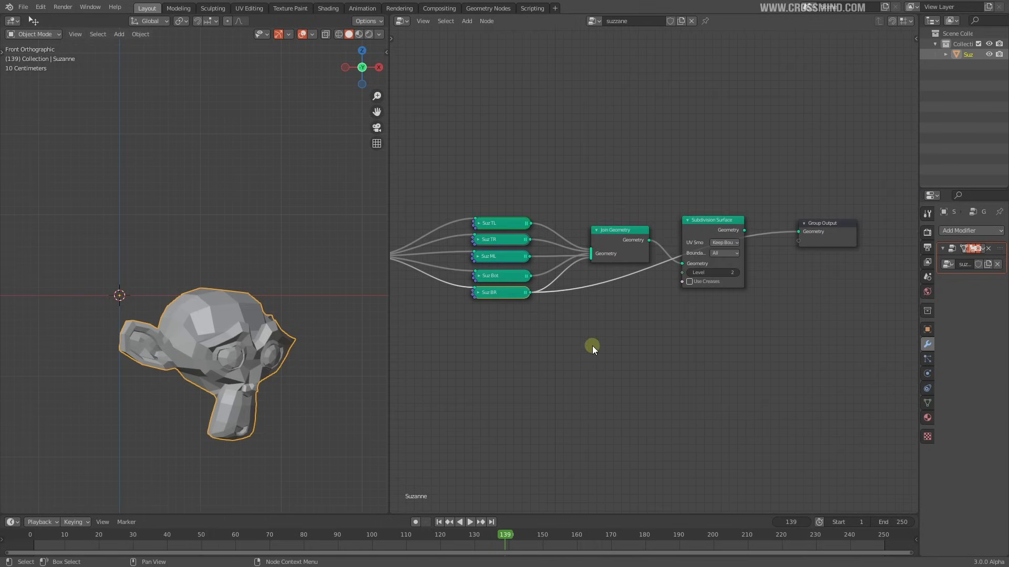
{"action": "middle_click_drag", "start_coordinate": [739, 334], "coordinate": [818, 329]}
{"action": "scroll", "coordinate": [590, 246], "scroll_direction": "up", "scroll_amount": 3}
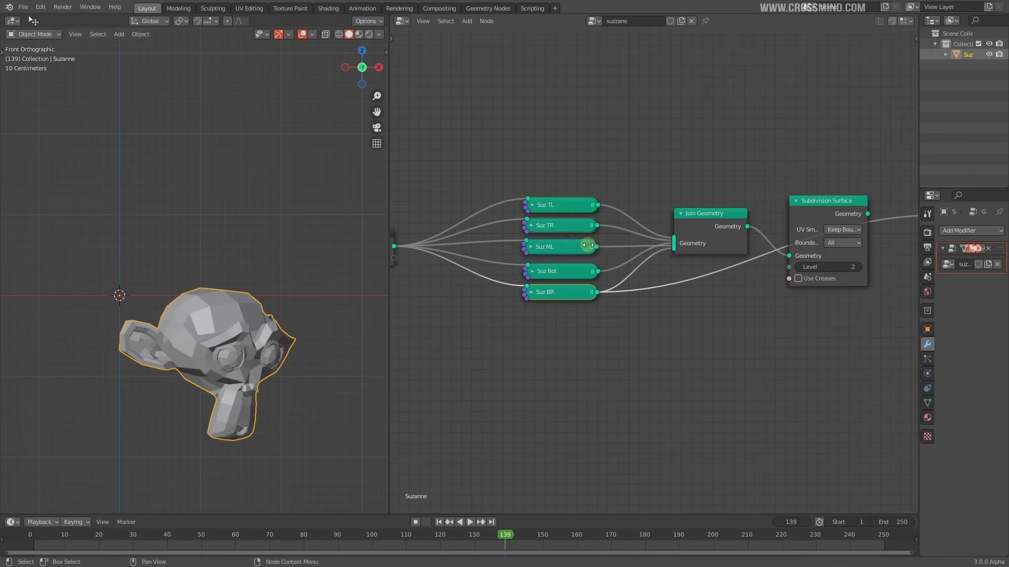
{"action": "left_click", "coordinate": [564, 204], "text": "ctrl+shift"}
{"action": "left_click", "coordinate": [564, 226], "text": "ctrl+shift"}
{"action": "left_click", "coordinate": [573, 246], "text": "ctrl+shift"}
{"action": "left_click", "coordinate": [576, 271], "text": "ctrl+shift"}
{"action": "left_click", "coordinate": [579, 293], "text": "ctrl+shift"}
Preview the combined output of the Join Geometry node, followed by the Subdivision Surface node's output
{"action": "left_click", "coordinate": [702, 239], "text": "ctrl+shift"}
{"action": "left_click", "coordinate": [706, 229], "text": "ctrl+shift"}
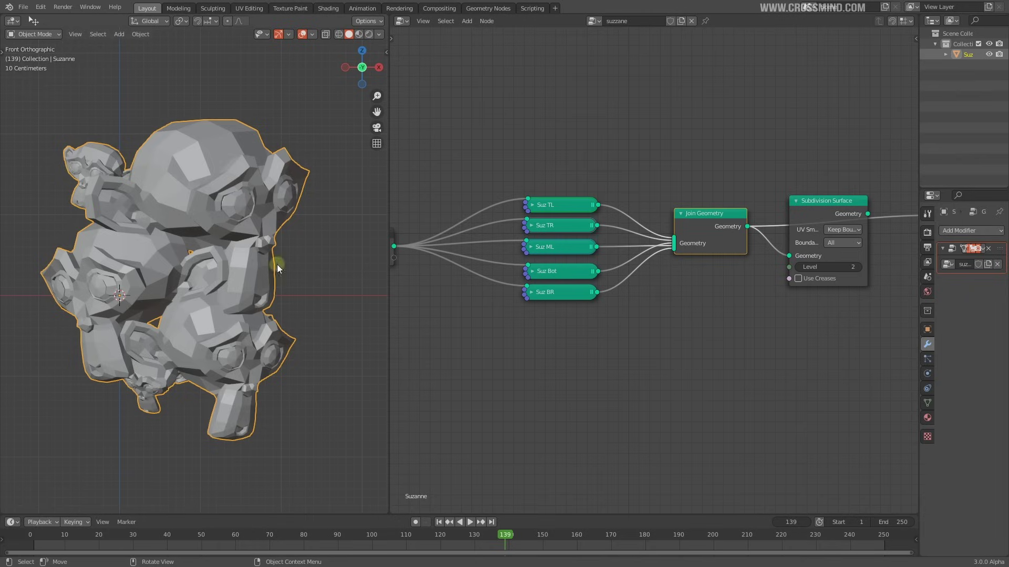
{"action": "middle_click_drag", "start_coordinate": [752, 329], "coordinate": [607, 334]}
{"action": "left_click_drag", "start_coordinate": [691, 210], "coordinate": [691, 210]}
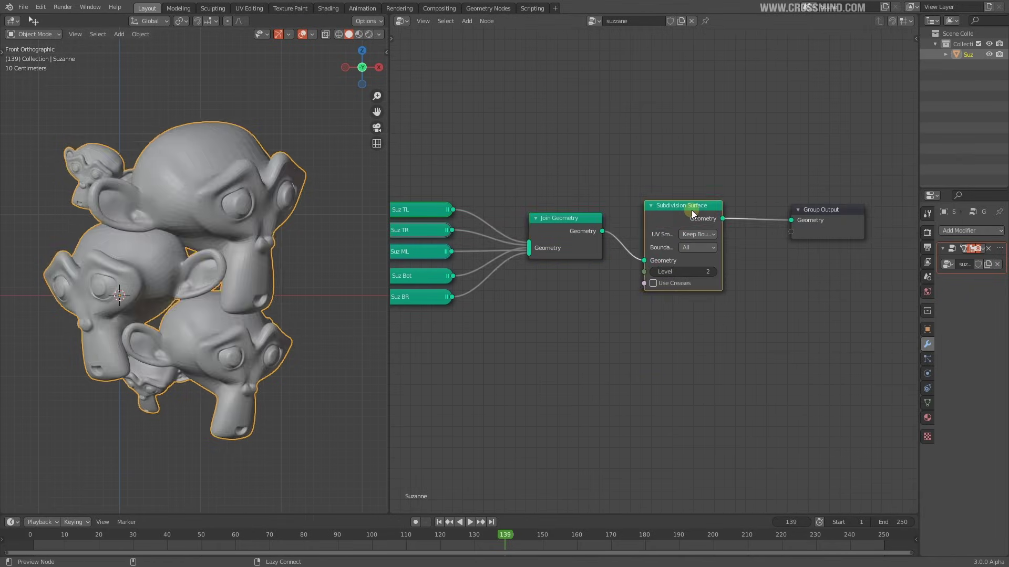
Move the Subdivision Surface node onto the Suz TL link before Join Geometry and insert a duplicate of it on the Suz TR link
{"action": "middle_click_drag", "start_coordinate": [641, 347], "coordinate": [749, 342]}
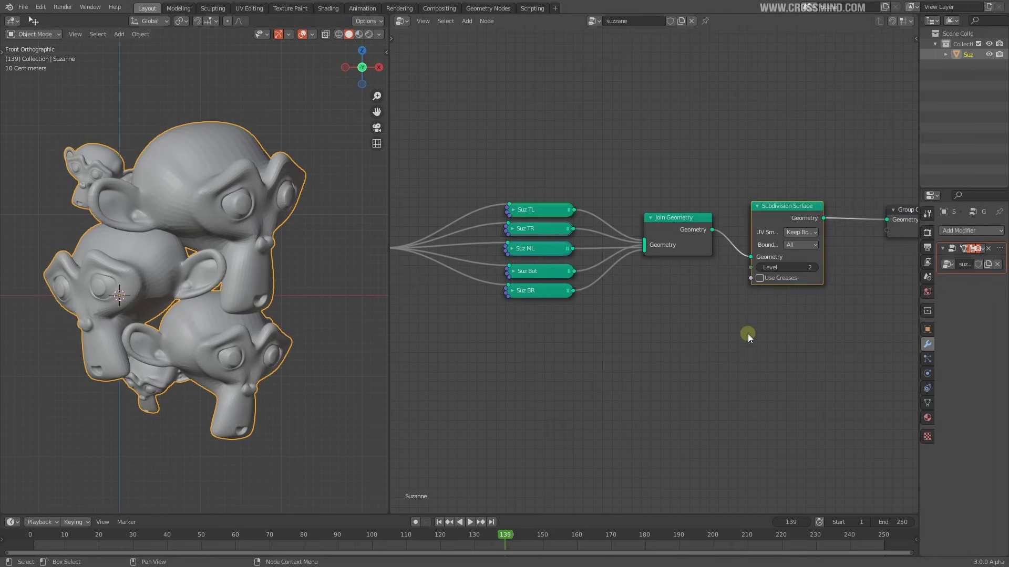
{"action": "left_click_drag", "start_coordinate": [789, 221], "coordinate": [649, 159], "text": "alt"}
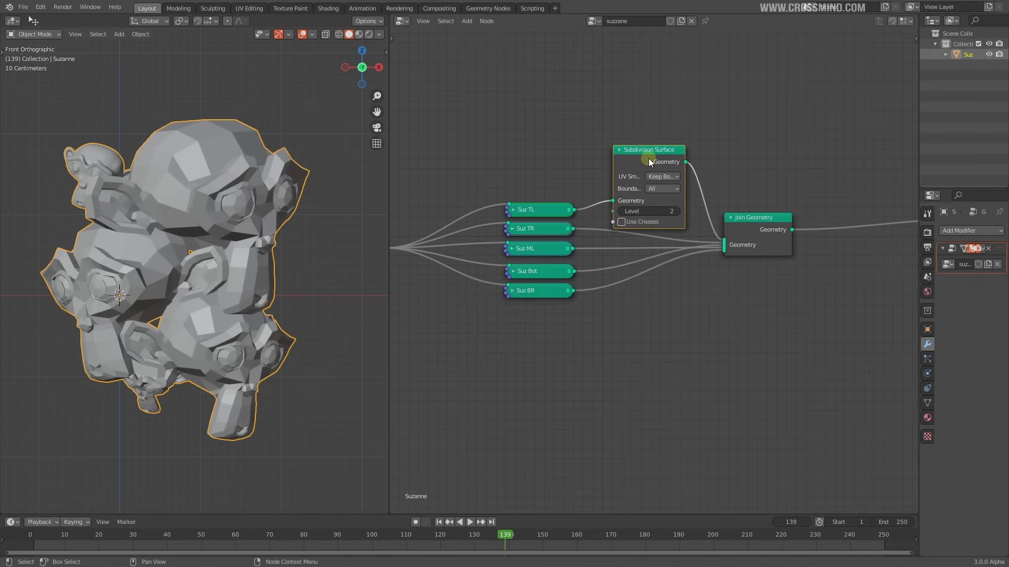
{"action": "key", "text": "shift+d"}
{"action": "left_click", "coordinate": [673, 276]}
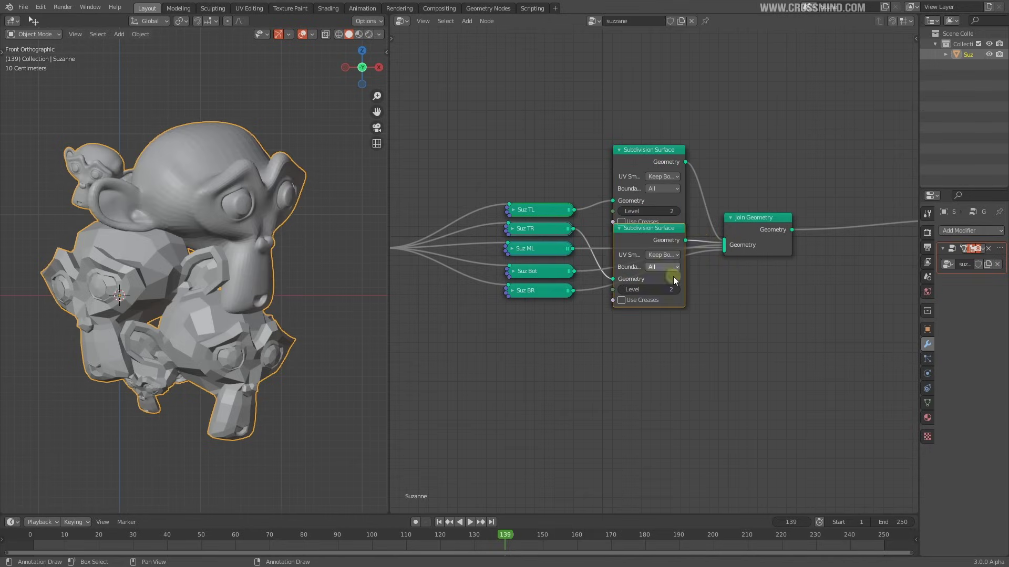
Arrange the two Subdivision Surface nodes one above the other, clear of the Transform nodes' links
{"action": "scroll", "coordinate": [673, 276], "scroll_direction": "up", "scroll_amount": 3}
{"action": "middle_click_drag", "start_coordinate": [707, 260], "coordinate": [718, 286]}
{"action": "left_click", "coordinate": [660, 156]}
{"action": "key", "text": "g"}
{"action": "left_click", "coordinate": [668, 113]}
{"action": "left_click", "coordinate": [670, 250]}
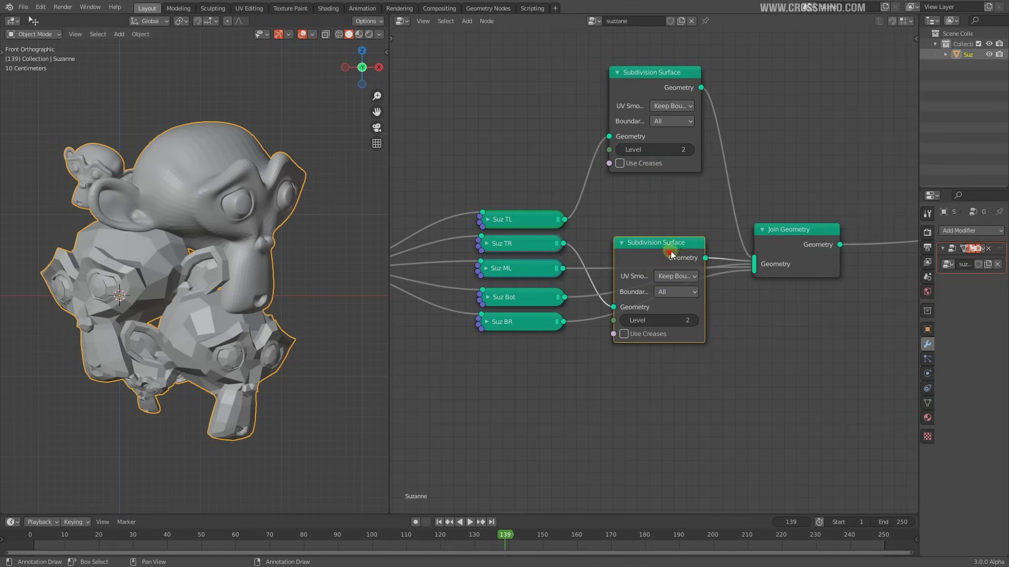
{"action": "left_click_drag", "start_coordinate": [670, 251], "coordinate": [681, 174]}
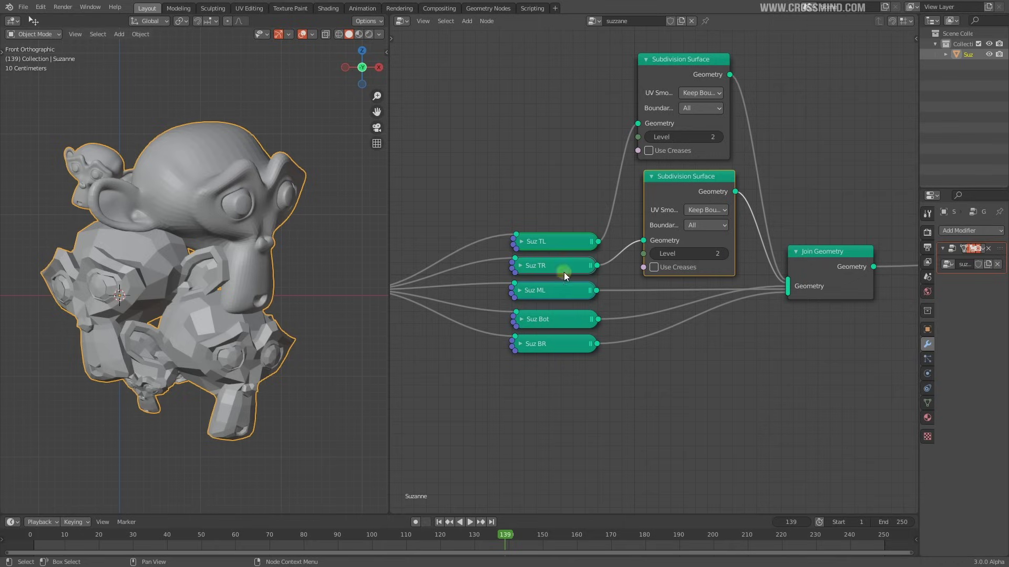
{"action": "scroll", "coordinate": [776, 259], "scroll_direction": "down", "scroll_amount": 2}
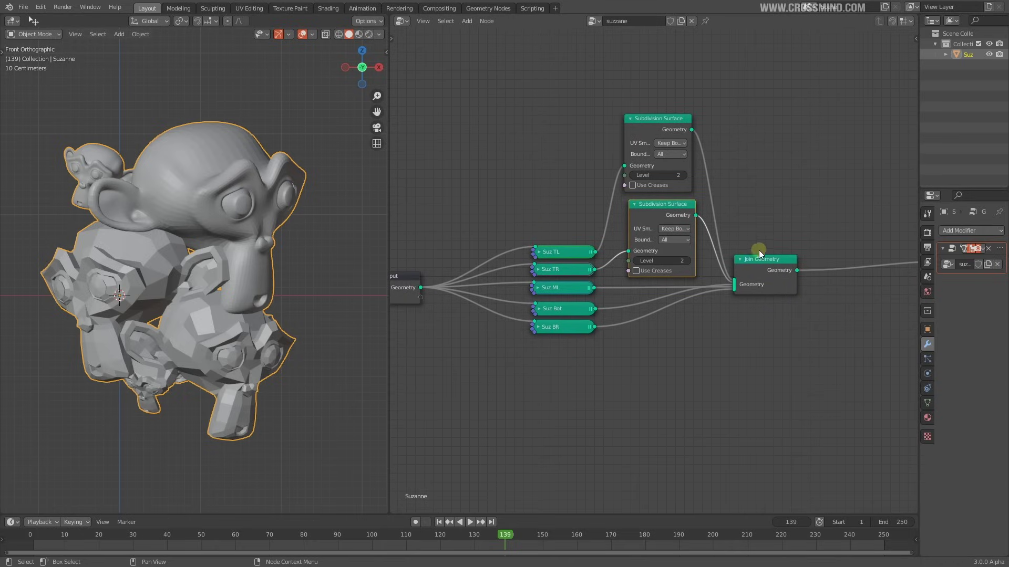
{"action": "left_click_drag", "start_coordinate": [653, 209], "coordinate": [652, 201]}
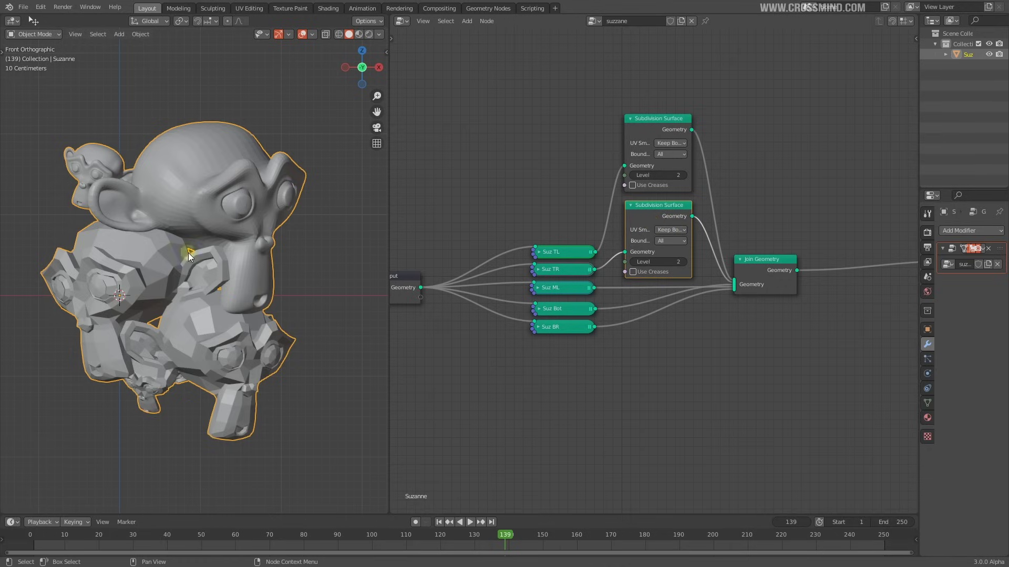
Duplicate the Subdivision Surface node onto the remaining Suz ML, Suz BR and Suz Bot links
{"action": "key", "text": "shift+d"}
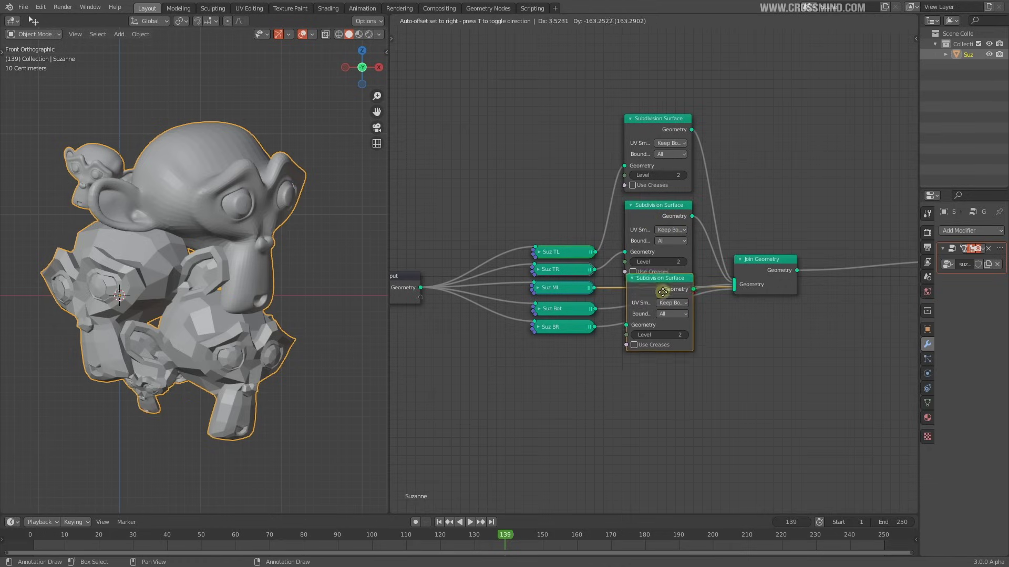
{"action": "left_click", "coordinate": [663, 305]}
{"action": "left_click_drag", "start_coordinate": [668, 290], "coordinate": [672, 288]}
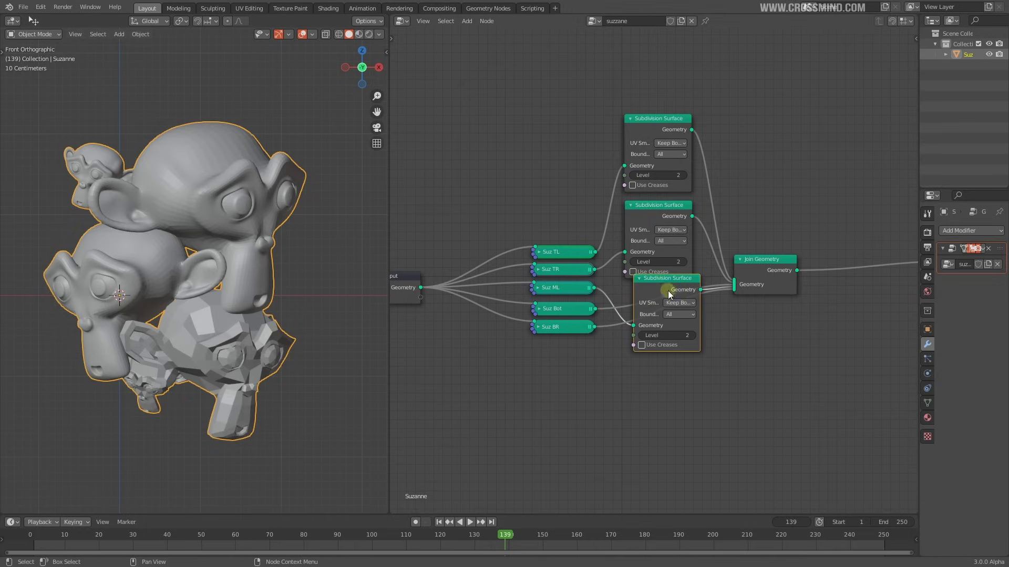
{"action": "key", "text": "shift+d"}
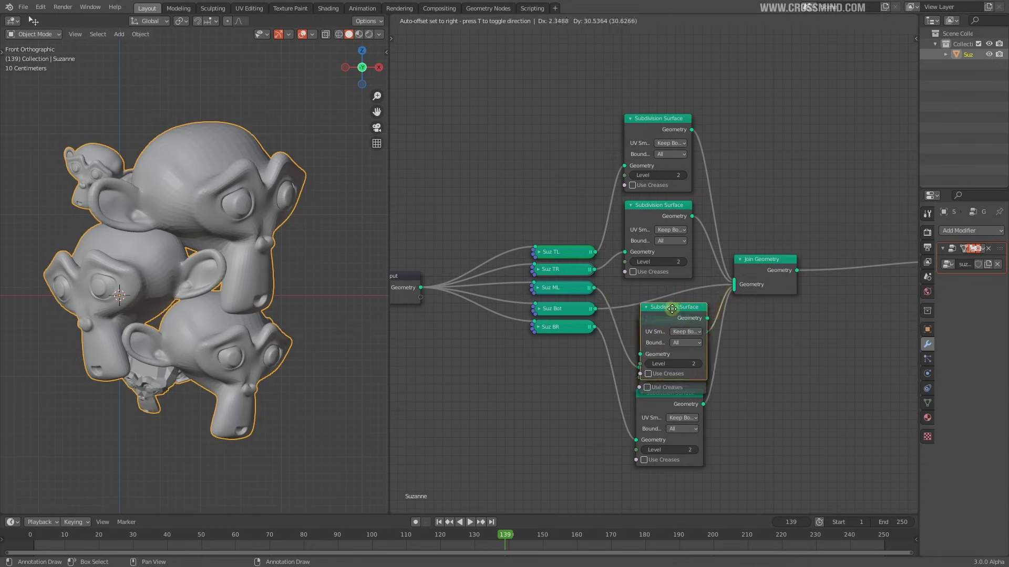
{"action": "left_click", "coordinate": [678, 305]}
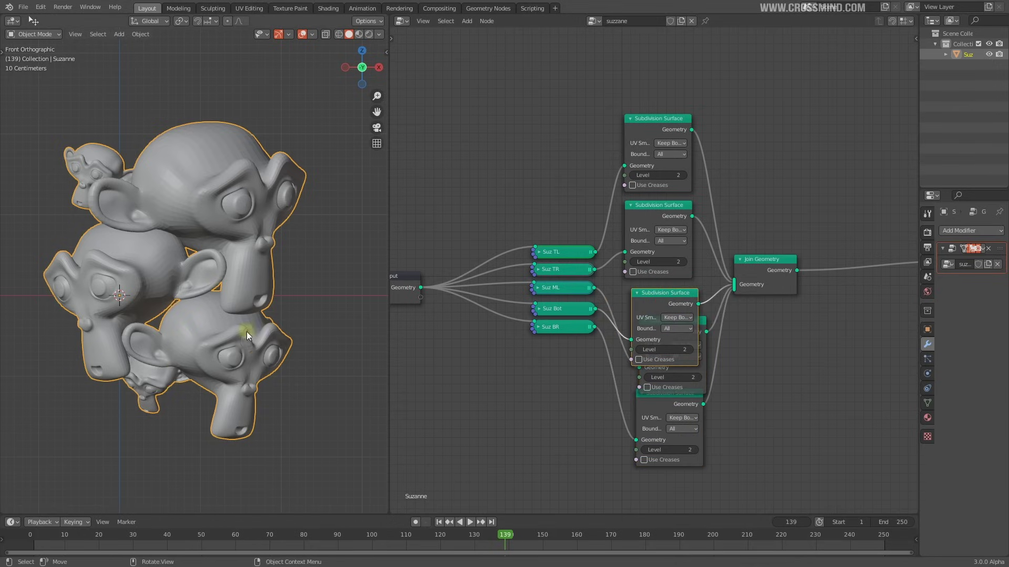
Delete all five Subdivision Surface nodes while keeping the Transform nodes linked to Join Geometry
{"action": "left_click", "coordinate": [663, 402]}
{"action": "key", "text": "ctrl+x"}
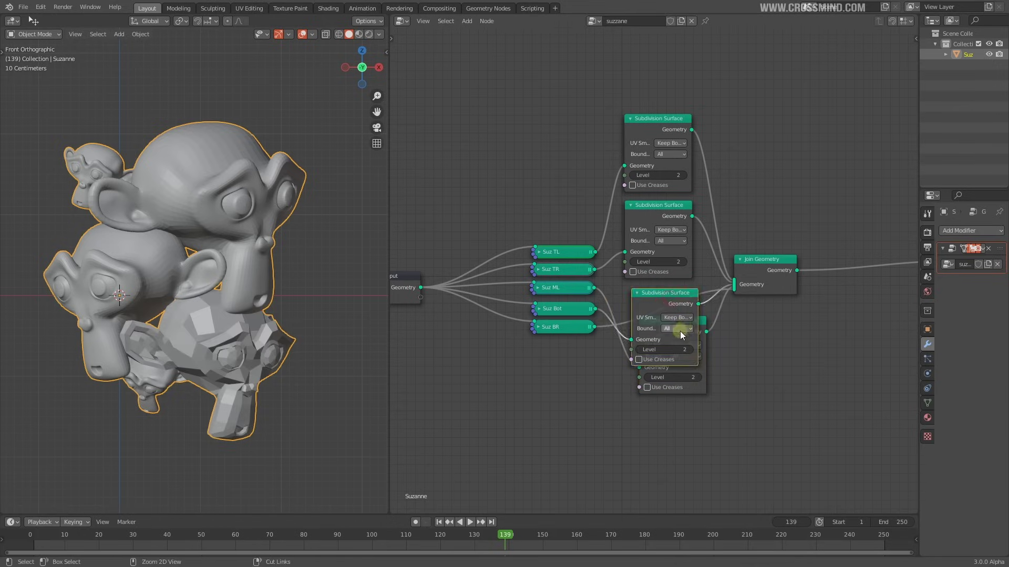
{"action": "key", "text": "ctrl+x"}
{"action": "left_click", "coordinate": [678, 329]}
{"action": "key", "text": "ctrl+x"}
{"action": "left_click", "coordinate": [673, 219]}
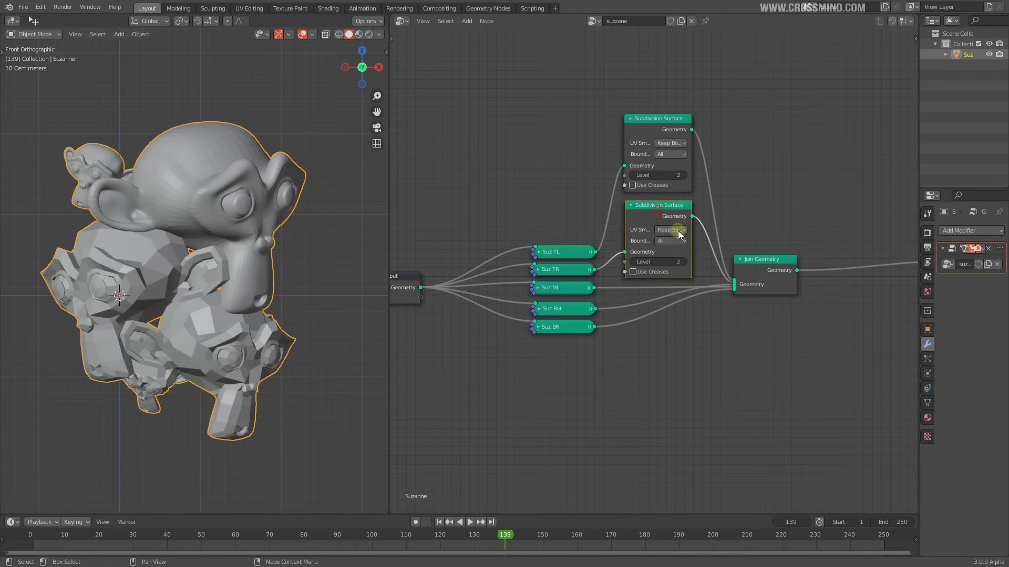
{"action": "key", "text": "ctrl+x"}
{"action": "left_click", "coordinate": [664, 131]}
{"action": "key", "text": "ctrl+x"}
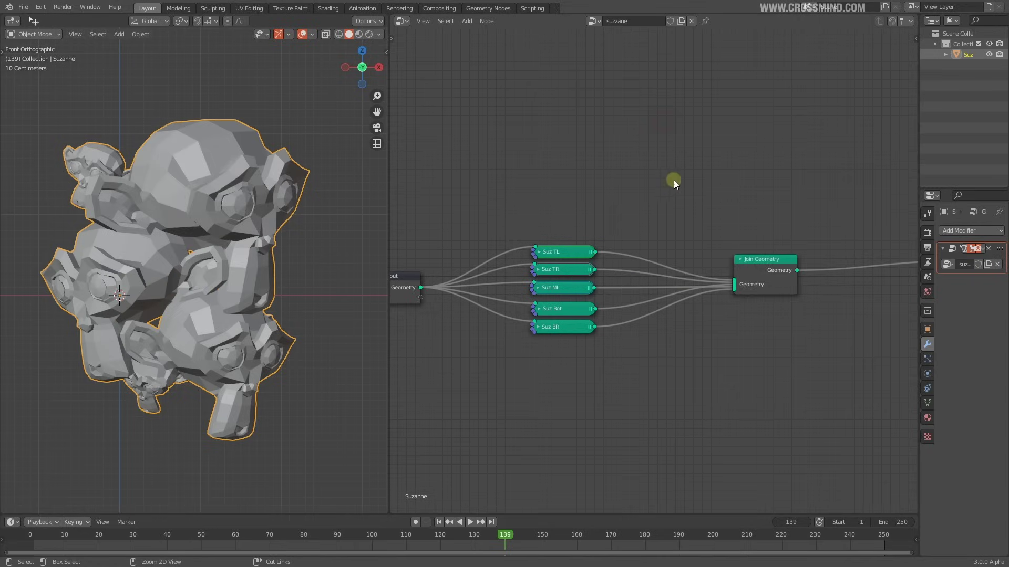
Restore the last deleted Subdivision Surface node, insert a duplicate between Join Geometry and Group Output, and remove the original from the Suz TL link
{"action": "scroll", "coordinate": [704, 257], "scroll_direction": "down", "scroll_amount": 3}
{"action": "key", "text": "ctrl+z"}
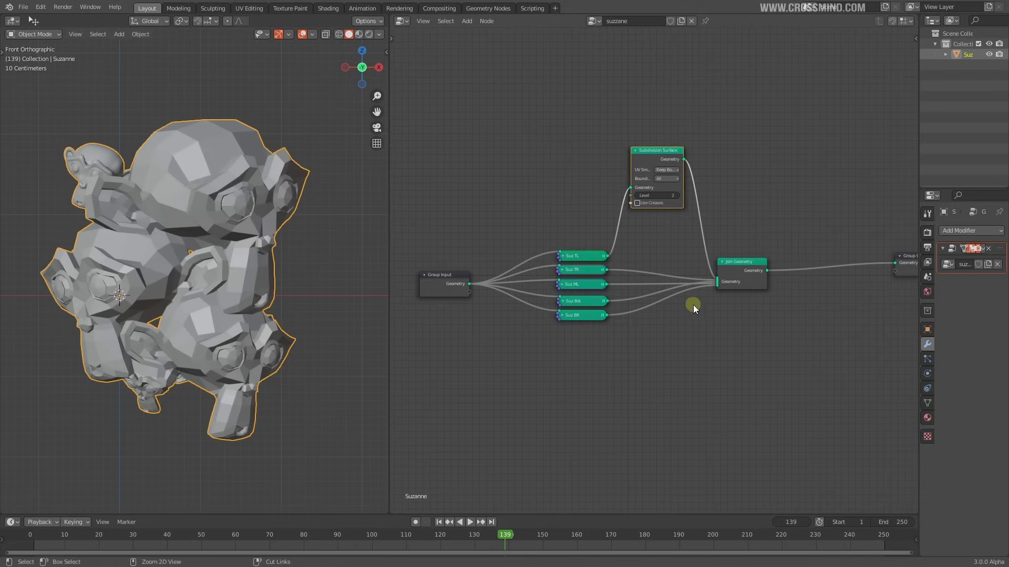
{"action": "middle_click_drag", "start_coordinate": [692, 305], "coordinate": [665, 286]}
{"action": "left_click", "coordinate": [624, 133]}
{"action": "key", "text": "shift+d"}
{"action": "left_click", "coordinate": [779, 346]}
{"action": "left_click", "coordinate": [641, 136]}
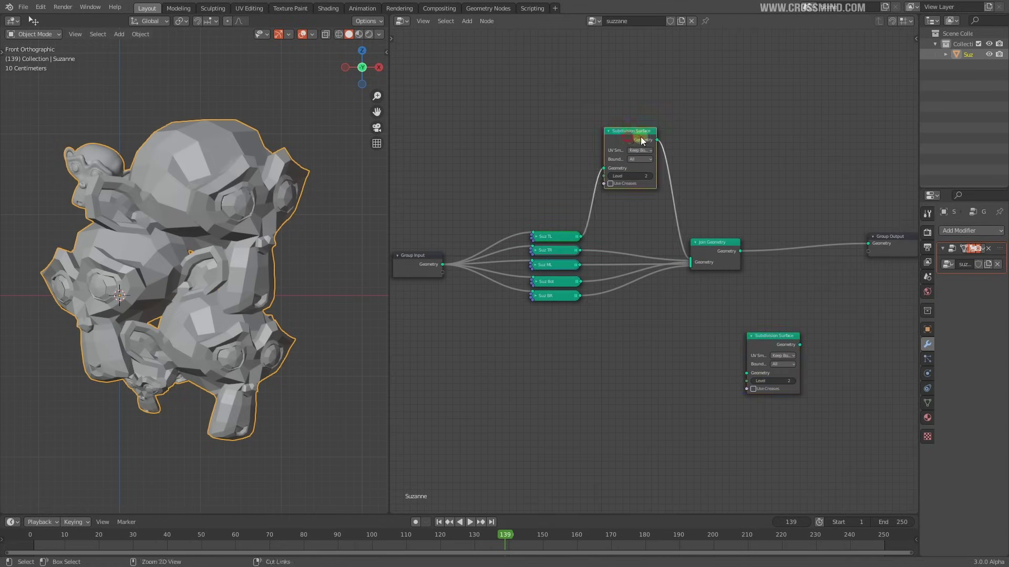
{"action": "key", "text": "ctrl+x"}
{"action": "left_click_drag", "start_coordinate": [776, 337], "coordinate": [786, 232]}
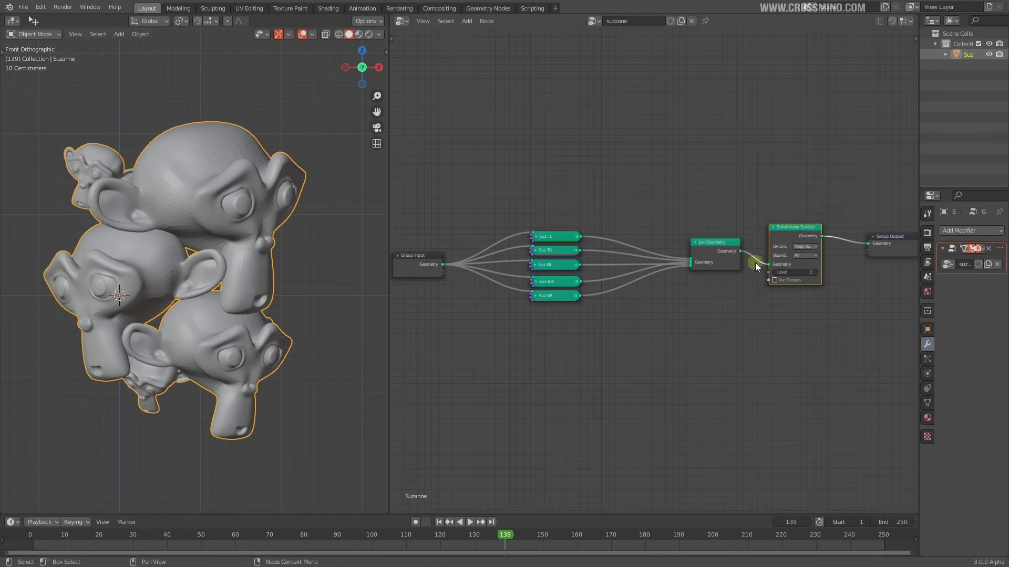
{"action": "key", "text": "Home"}
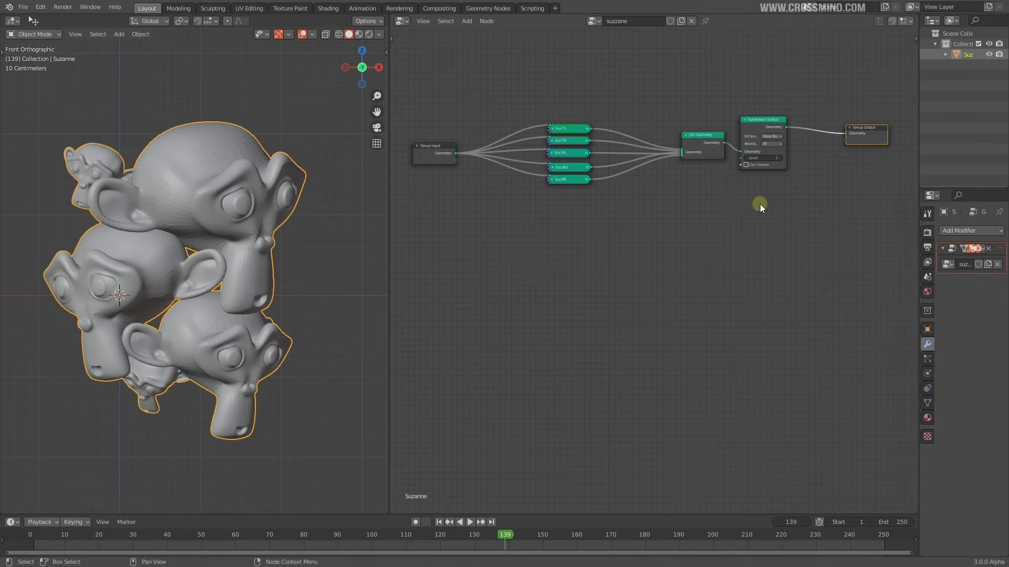
{"action": "scroll", "coordinate": [735, 231], "scroll_direction": "up", "scroll_amount": 1}
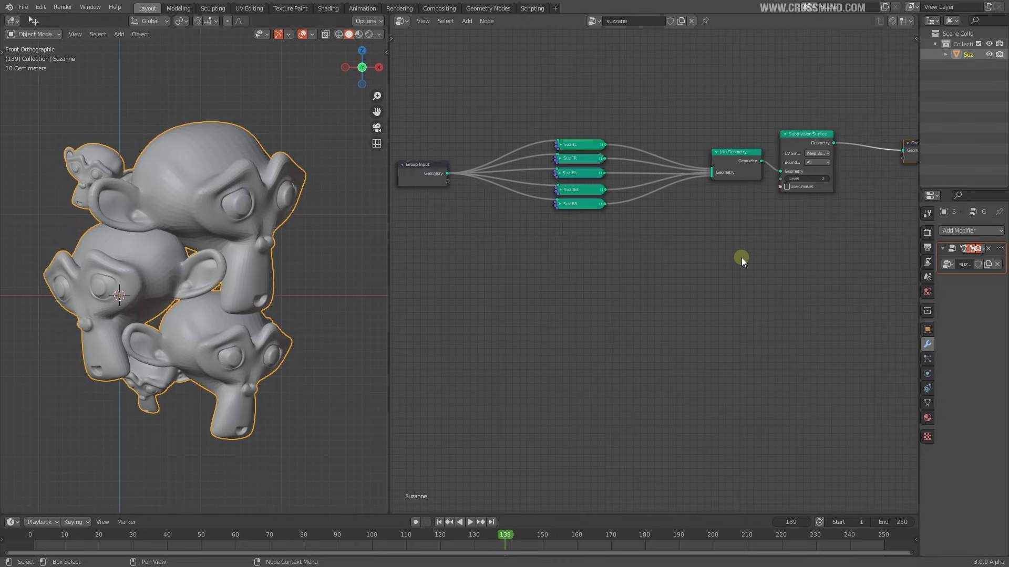
{"action": "middle_click_drag", "start_coordinate": [742, 257], "coordinate": [726, 288]}
{"action": "left_click", "coordinate": [414, 210]}
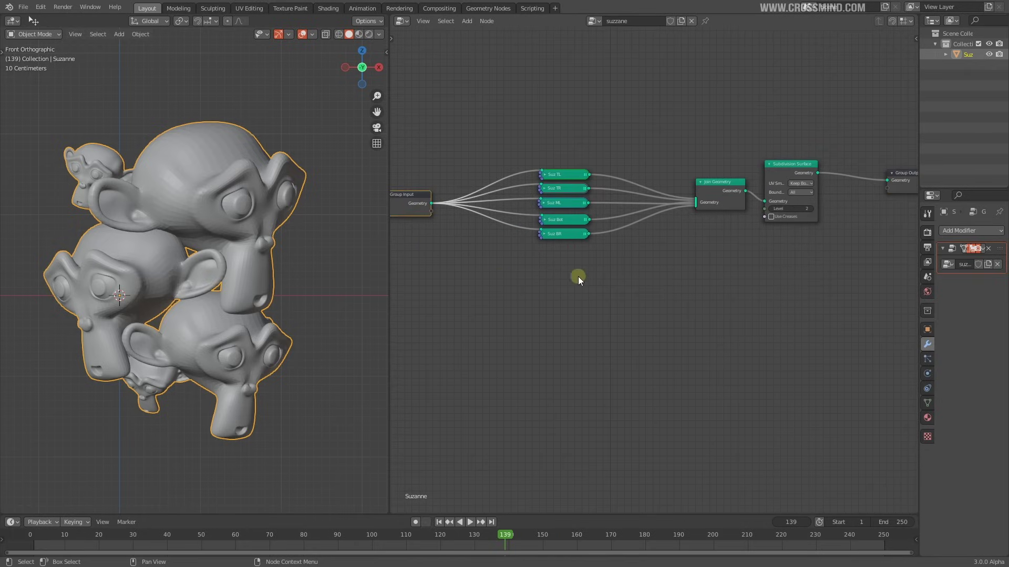
Add a Convex Hull node below the Transform nodes, feed it from Group Input, and link its output to Group Output
{"action": "key", "text": "shift+a"}
{"action": "mouse_move", "coordinate": [573, 330]}
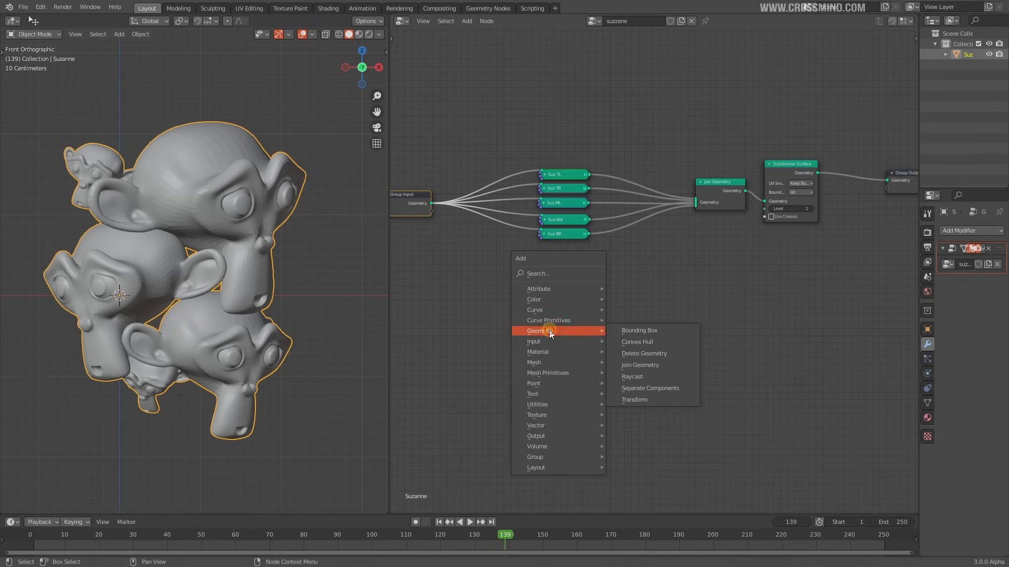
{"action": "left_click", "coordinate": [657, 342]}
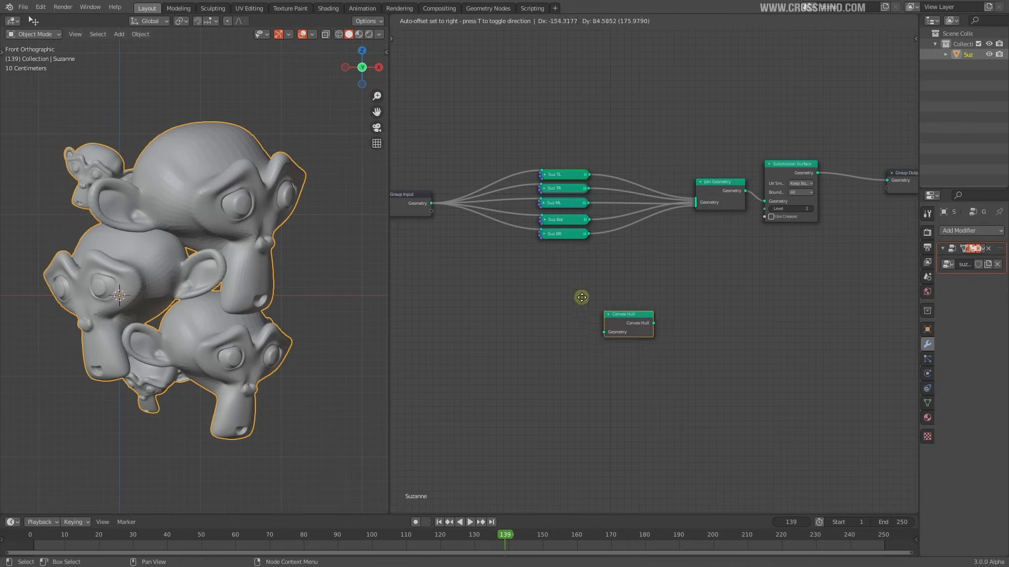
{"action": "left_click", "coordinate": [527, 296]}
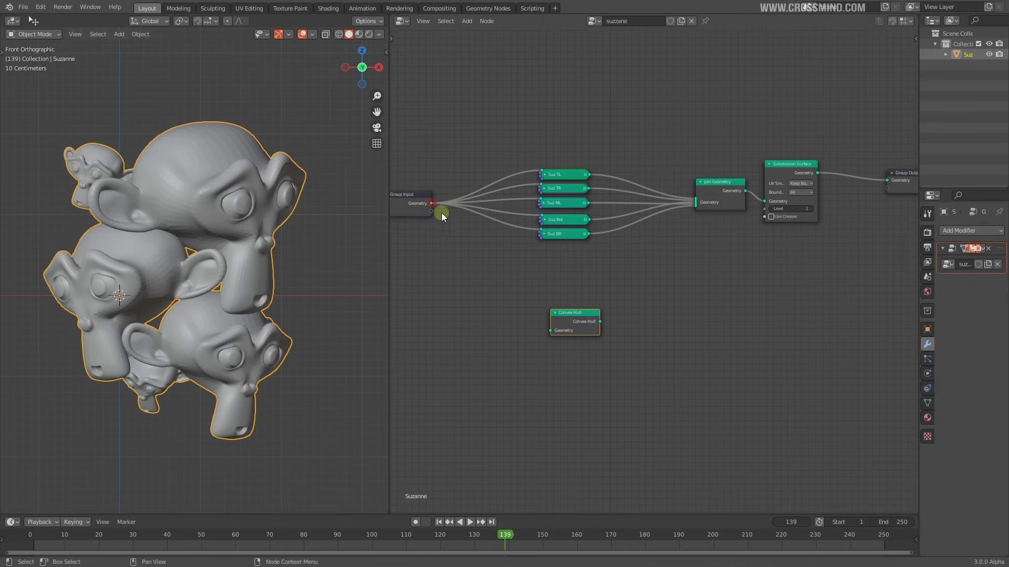
{"action": "left_click_drag", "start_coordinate": [431, 204], "coordinate": [550, 330]}
{"action": "middle_click_drag", "start_coordinate": [646, 313], "coordinate": [569, 329]}
{"action": "left_click_drag", "start_coordinate": [534, 328], "coordinate": [823, 187]}
{"action": "middle_click_drag", "start_coordinate": [172, 313], "coordinate": [227, 300], "text": "shift"}
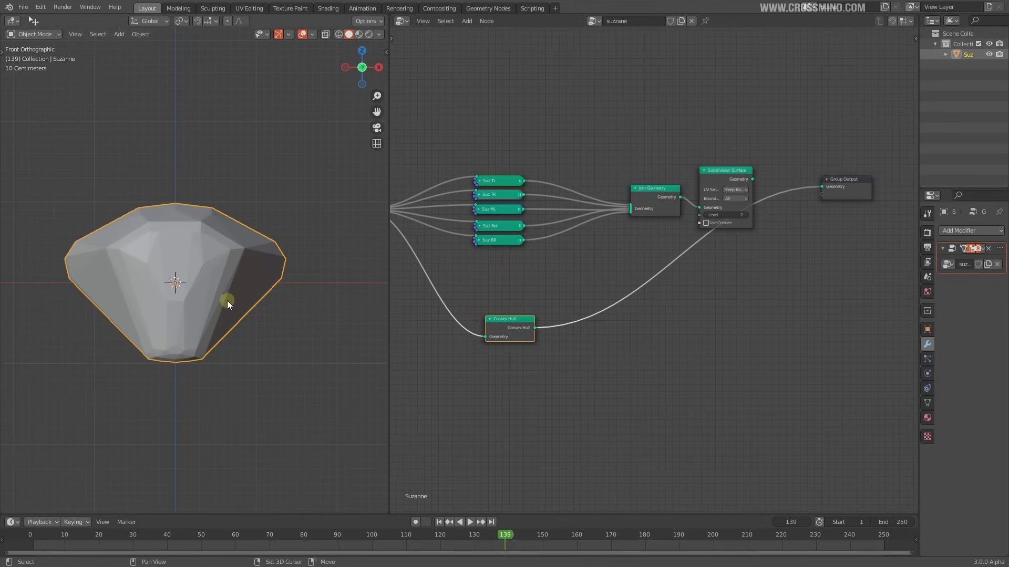
Preview the Group Input geometry and the Convex Hull output to compare them, placing the Convex Hull node a little lower
{"action": "middle_click_drag", "start_coordinate": [540, 303], "coordinate": [672, 300]}
{"action": "left_click", "coordinate": [479, 209], "text": "ctrl+shift"}
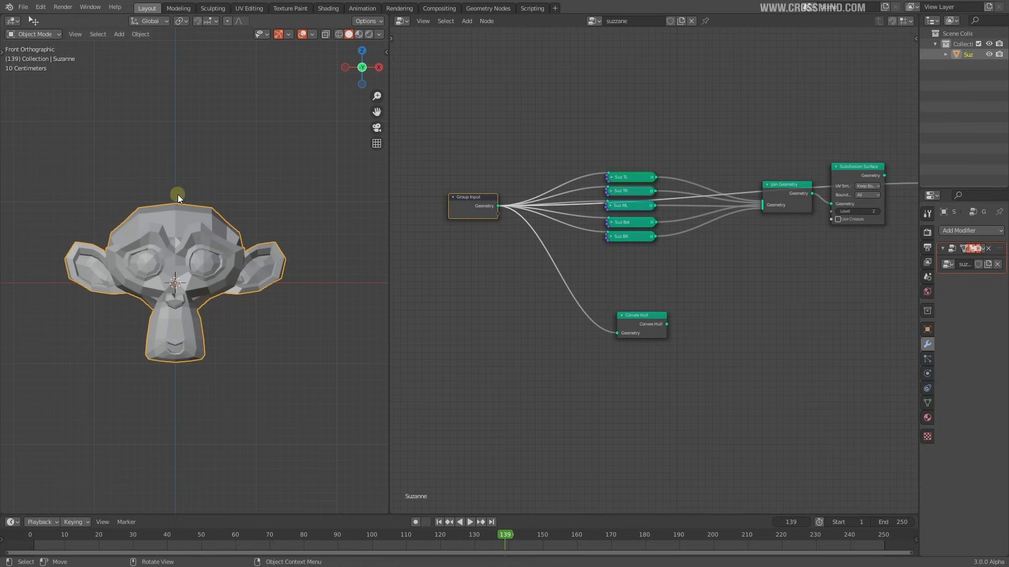
{"action": "middle_click_drag", "start_coordinate": [646, 323], "coordinate": [561, 332]}
{"action": "left_click", "coordinate": [561, 332], "text": "ctrl+shift"}
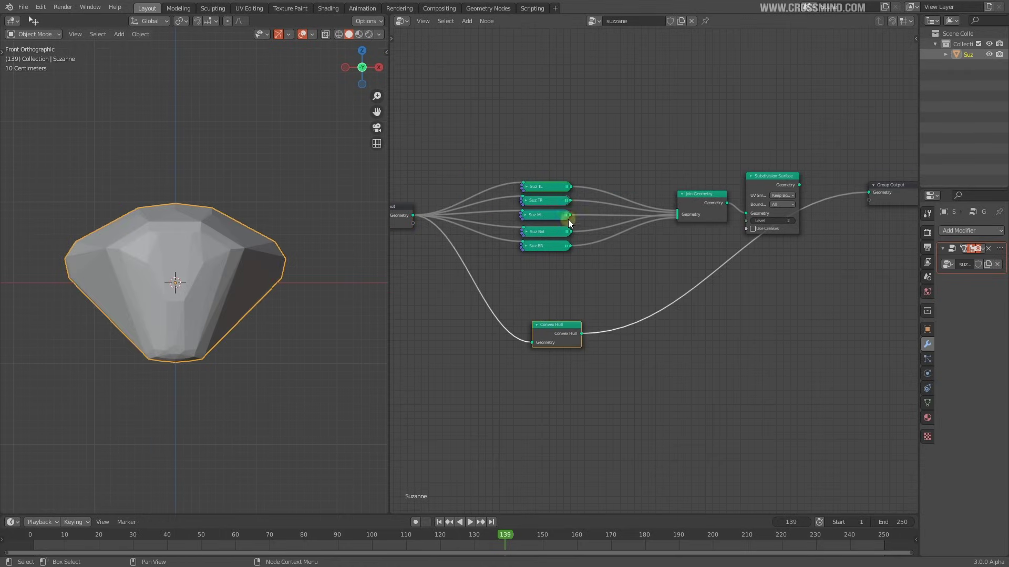
{"action": "left_click_drag", "start_coordinate": [566, 336], "coordinate": [599, 357]}
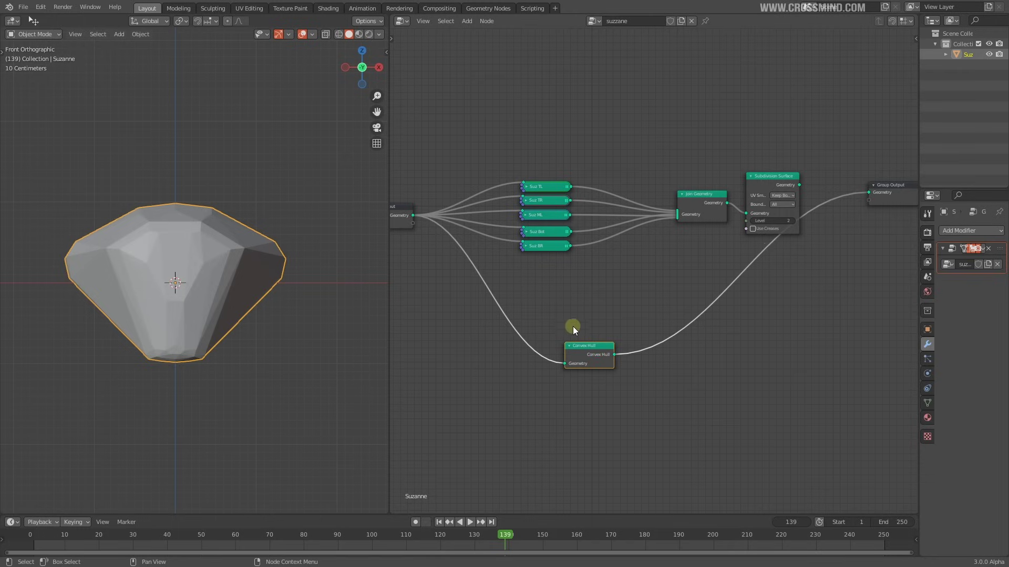
Preview the outputs of the Subdivision Surface, Join Geometry and Convex Hull nodes one after another
{"action": "left_click", "coordinate": [781, 180], "text": "ctrl+shift"}
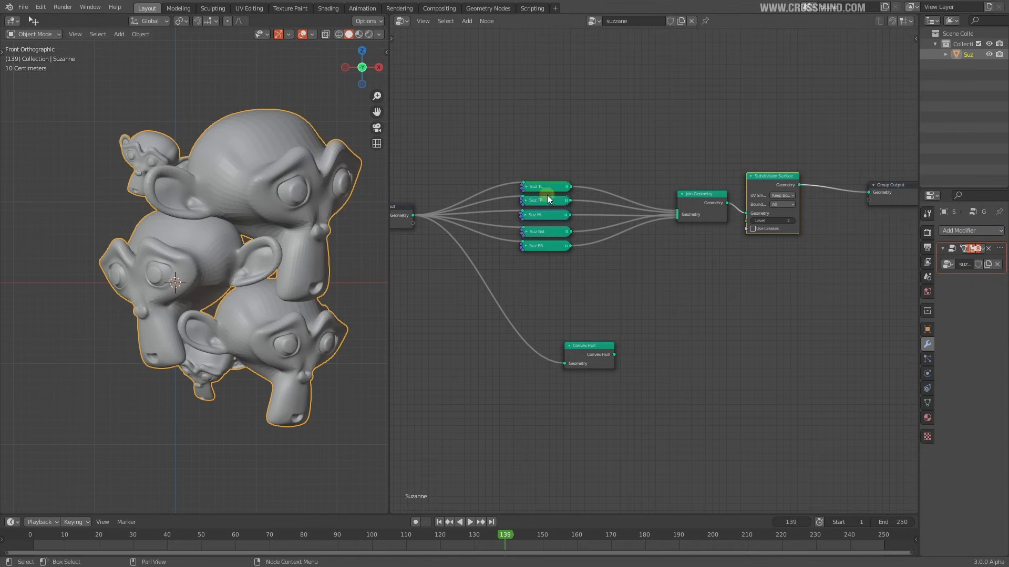
{"action": "left_click", "coordinate": [694, 208], "text": "ctrl+shift"}
{"action": "scroll", "coordinate": [686, 284], "scroll_direction": "down", "scroll_amount": 1}
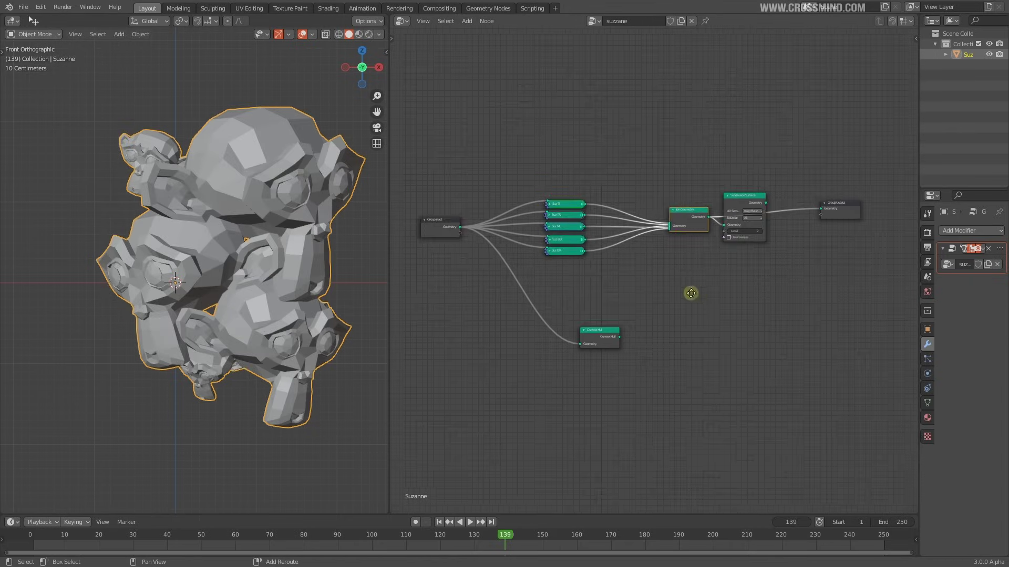
{"action": "key", "text": "ctrl+z"}
{"action": "scroll", "coordinate": [645, 331], "scroll_direction": "up", "scroll_amount": 2}
{"action": "scroll", "coordinate": [631, 339], "scroll_direction": "down", "scroll_amount": 1}
{"action": "left_click", "coordinate": [604, 342], "text": "ctrl+shift"}
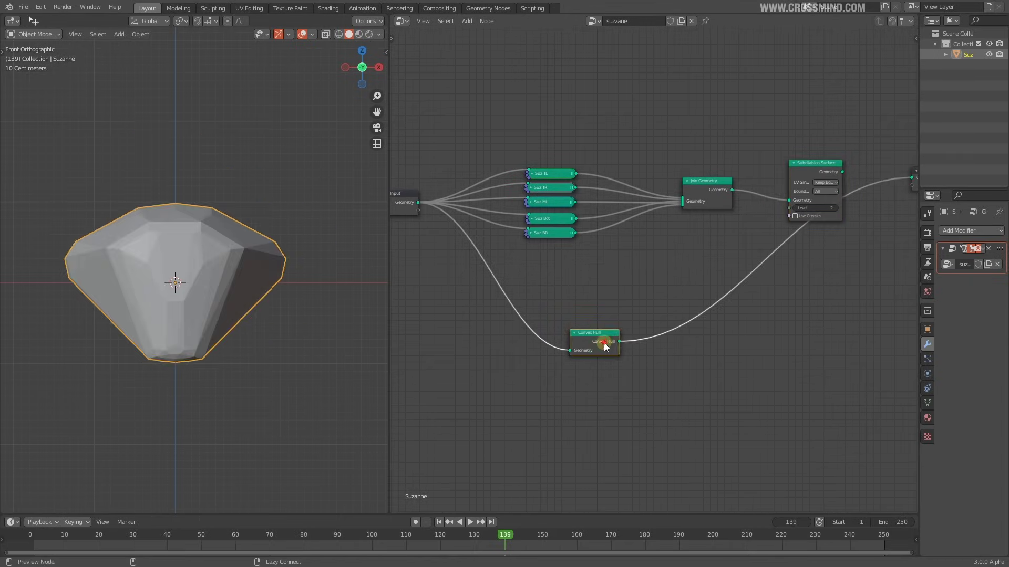
Move the Join Geometry node slightly closer to the Transform nodes, leaving more room before Subdivision Surface
{"action": "middle_click_drag", "start_coordinate": [691, 281], "coordinate": [602, 305]}
{"action": "scroll", "coordinate": [609, 284], "scroll_direction": "up", "scroll_amount": 1}
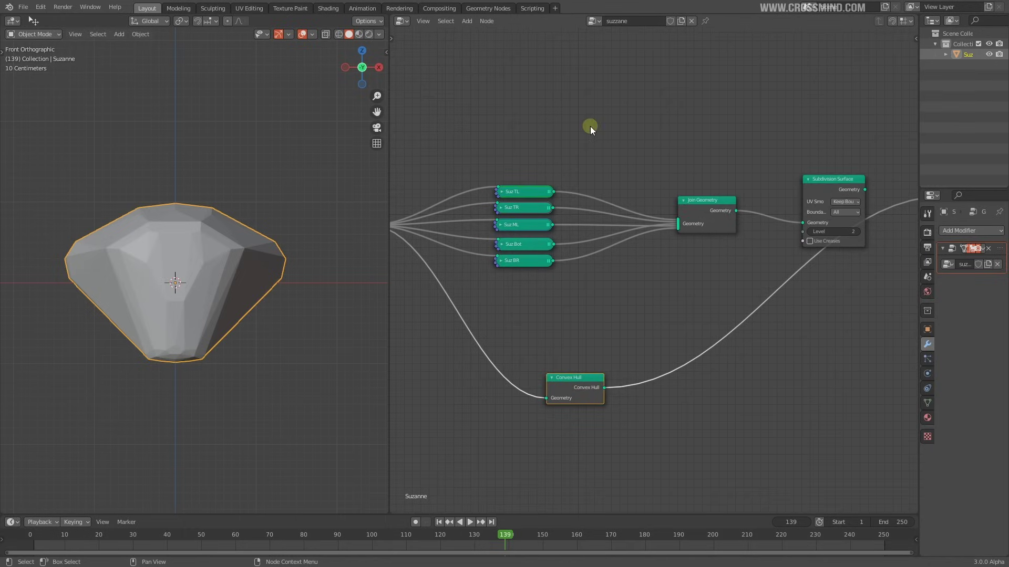
{"action": "left_click_drag", "start_coordinate": [709, 211], "coordinate": [685, 210]}
{"action": "scroll", "coordinate": [687, 246], "scroll_direction": "down", "scroll_amount": 2}
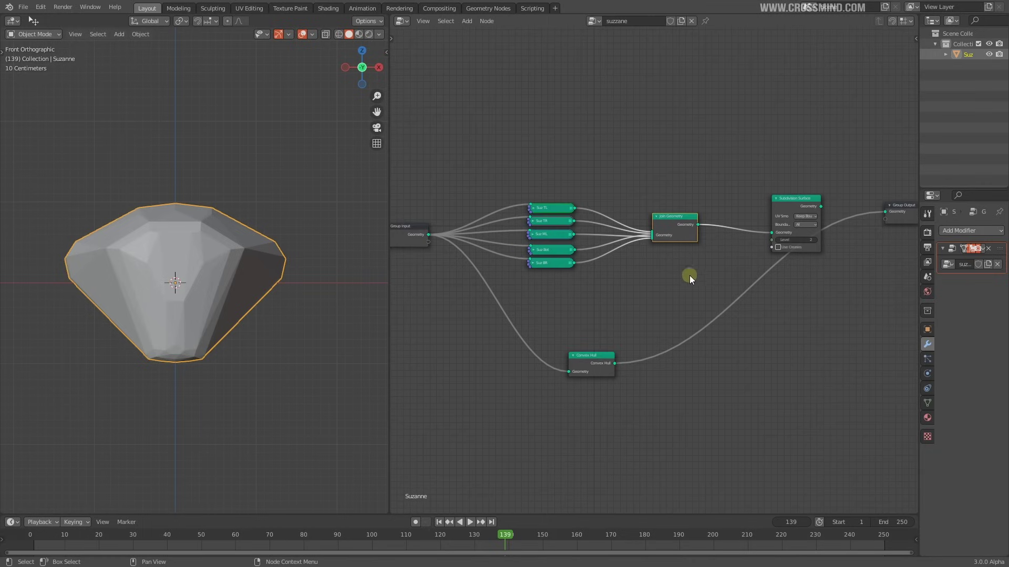
{"action": "scroll", "coordinate": [687, 237], "scroll_direction": "down", "scroll_amount": 1}
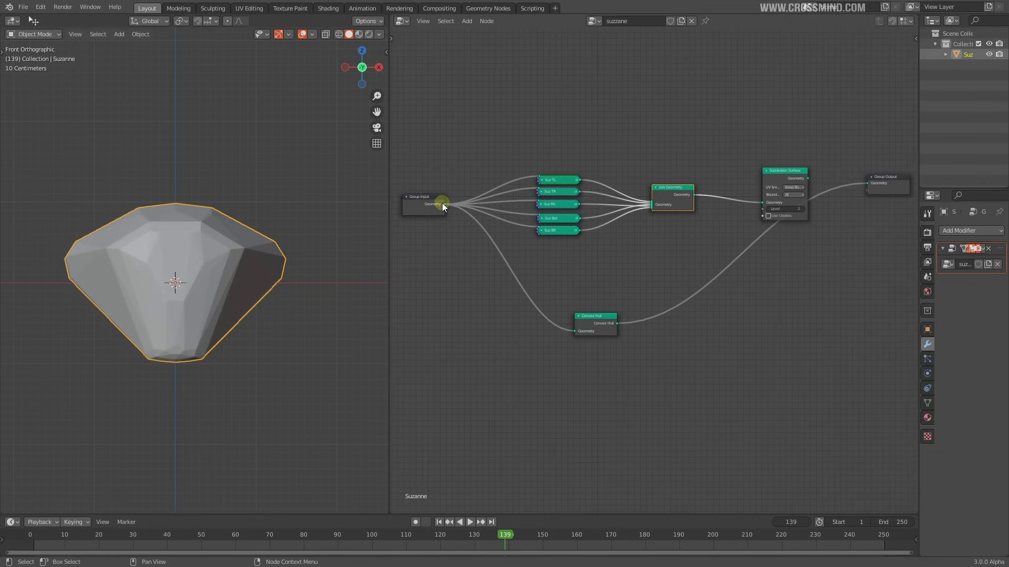
Preview the single Group Input head and the joined heads from the Join Geometry node
{"action": "left_click", "coordinate": [416, 206], "text": "ctrl+shift"}
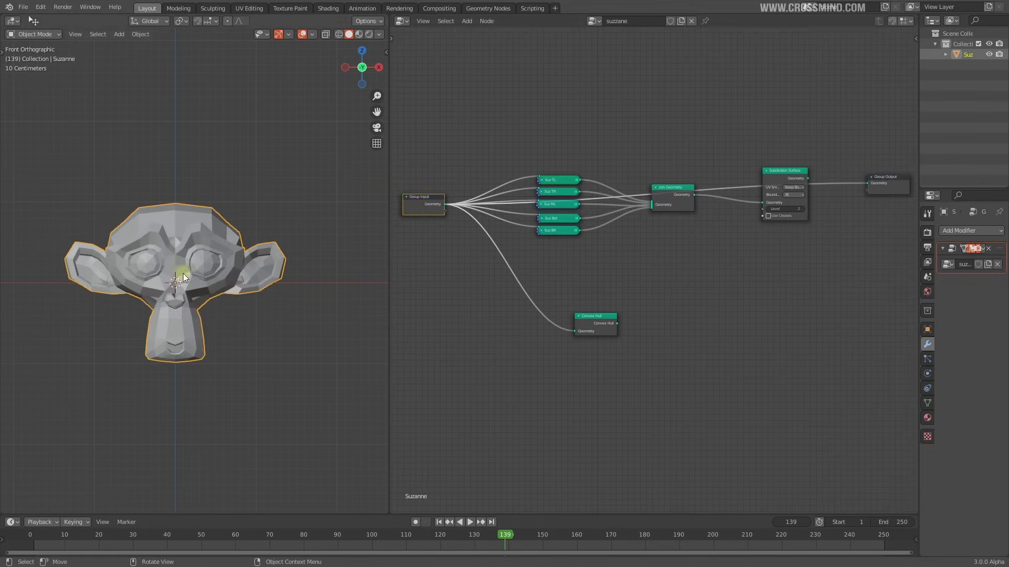
{"action": "middle_click_drag", "start_coordinate": [616, 259], "coordinate": [563, 267]}
{"action": "left_click", "coordinate": [623, 208], "text": "ctrl+shift"}
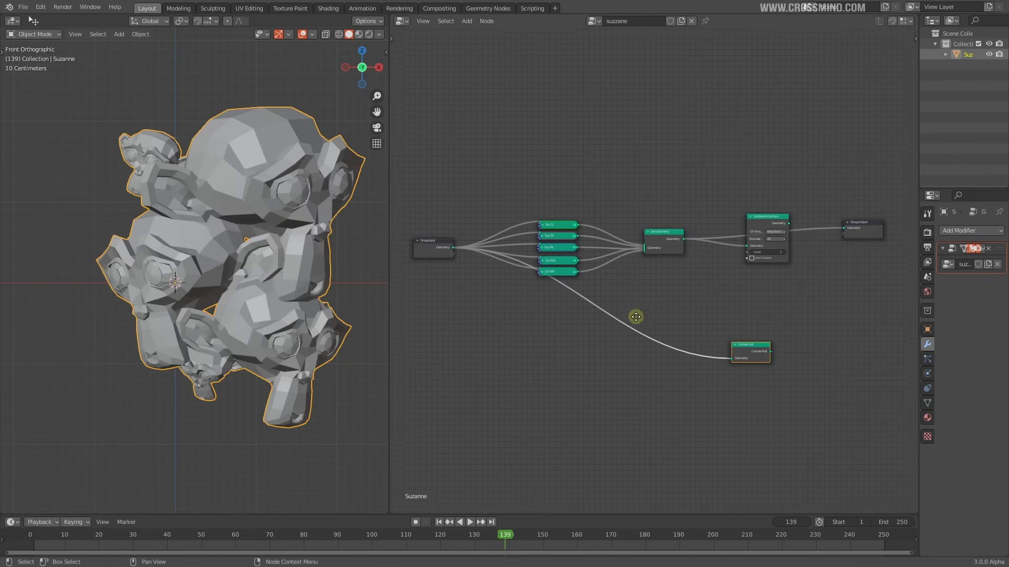
Cut the Group Input link to Convex Hull, feed the node from Join Geometry instead, and preview its output
{"action": "right_click_drag", "start_coordinate": [641, 293], "coordinate": [592, 371], "text": "ctrl"}
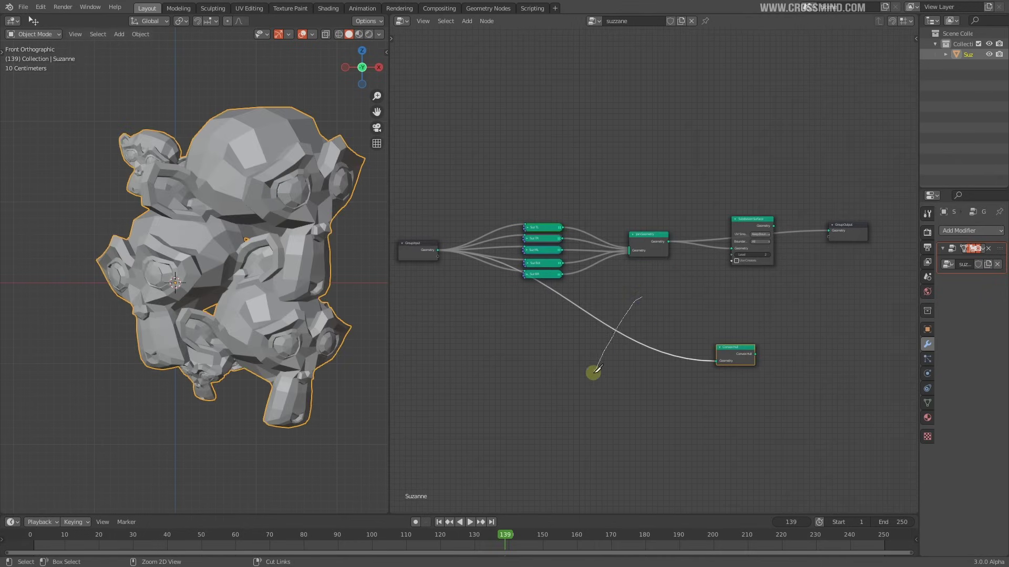
{"action": "scroll", "coordinate": [688, 321], "scroll_direction": "up", "scroll_amount": 1}
{"action": "middle_click_drag", "start_coordinate": [688, 321], "coordinate": [648, 316]}
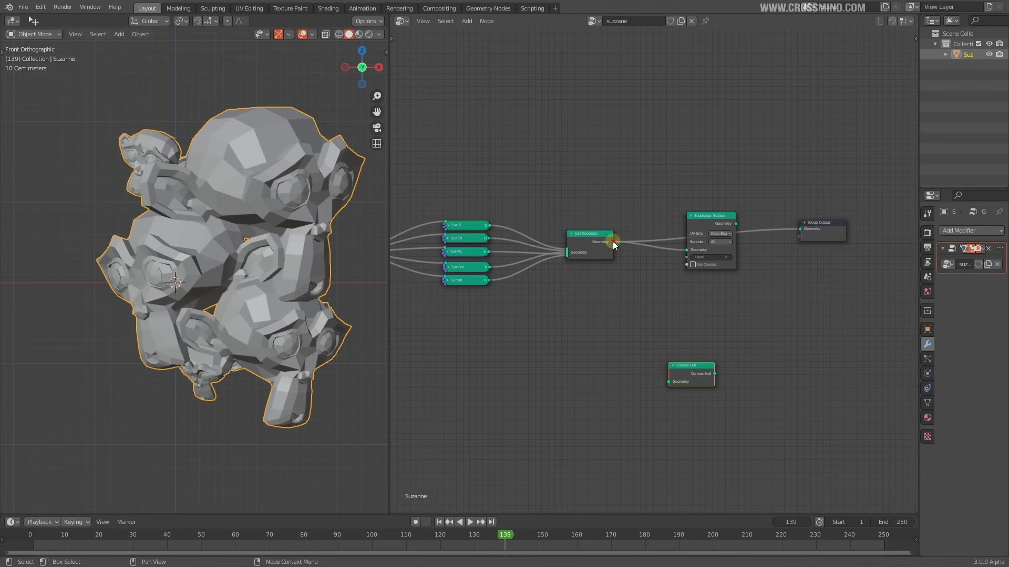
{"action": "left_click_drag", "start_coordinate": [613, 241], "coordinate": [667, 381]}
{"action": "left_click_drag", "start_coordinate": [688, 370], "coordinate": [655, 382]}
{"action": "middle_click_drag", "start_coordinate": [722, 352], "coordinate": [692, 357]}
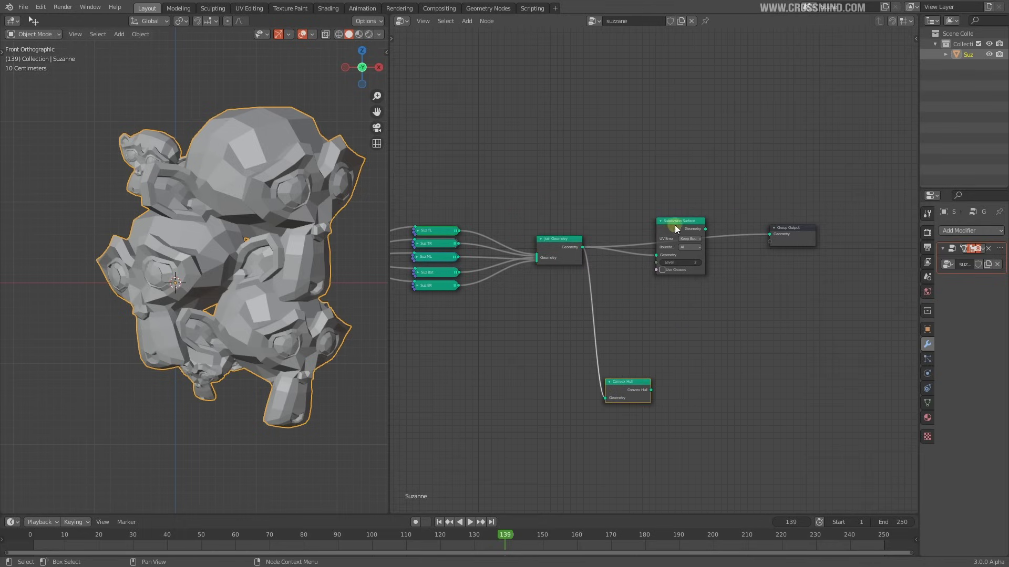
{"action": "left_click", "coordinate": [647, 388], "text": "ctrl+shift"}
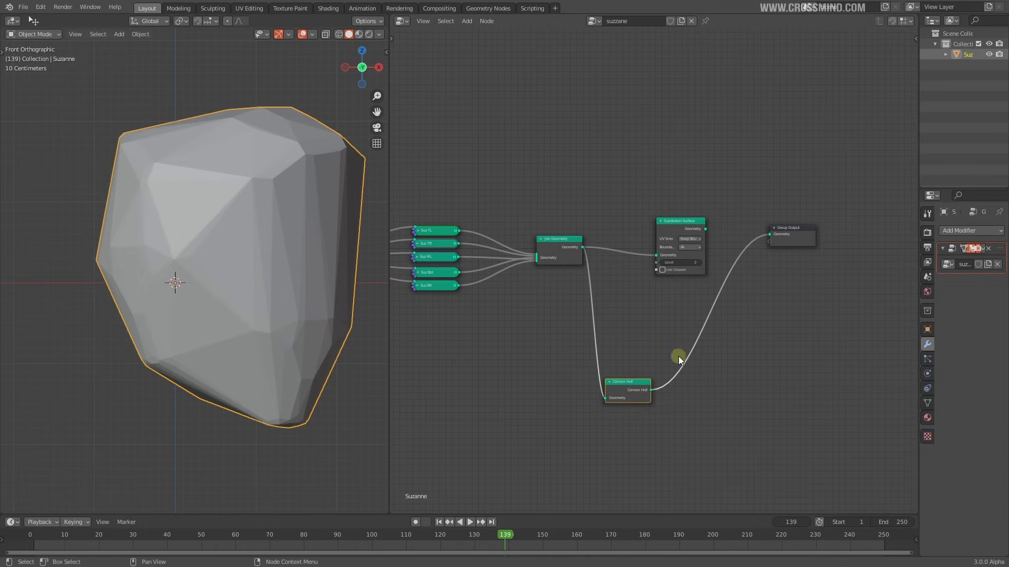
Rearrange the nodes: Subdivision Surface closer to Join Geometry, Group Output farther away, and Convex Hull beneath Subdivision Surface
{"action": "scroll", "coordinate": [664, 409], "scroll_direction": "up", "scroll_amount": 2}
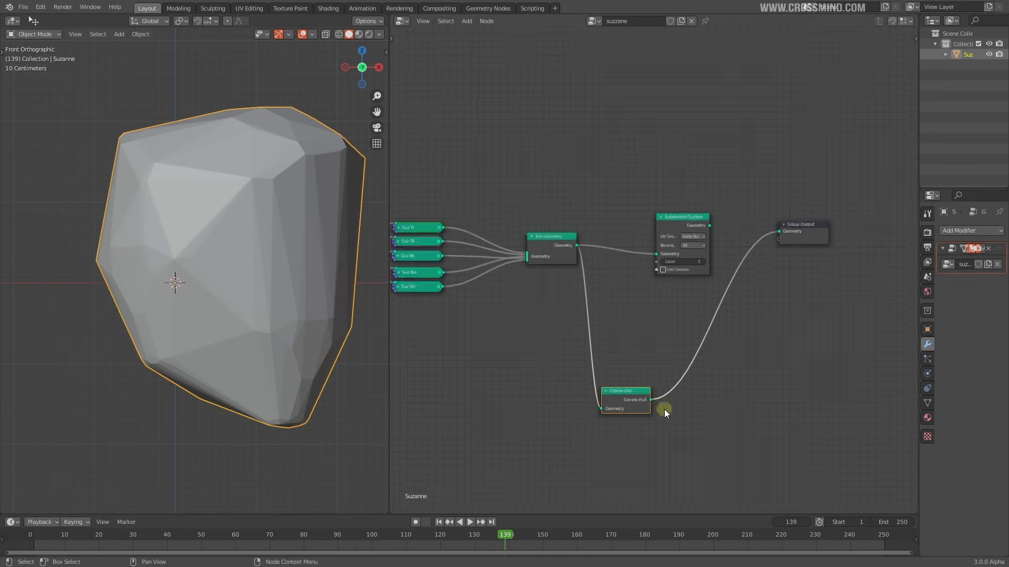
{"action": "middle_click_drag", "start_coordinate": [322, 252], "coordinate": [290, 251], "text": "shift"}
{"action": "middle_click_drag", "start_coordinate": [623, 287], "coordinate": [669, 289]}
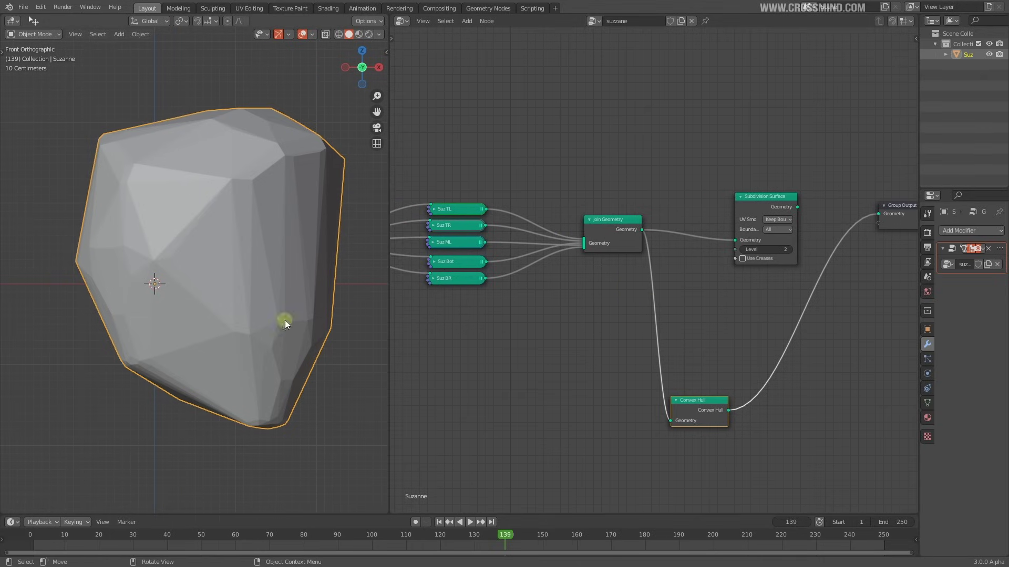
{"action": "scroll", "coordinate": [657, 273], "scroll_direction": "down", "scroll_amount": 5}
{"action": "middle_click_drag", "start_coordinate": [701, 304], "coordinate": [666, 280]}
{"action": "left_click_drag", "start_coordinate": [695, 205], "coordinate": [670, 205]}
{"action": "left_click_drag", "start_coordinate": [789, 209], "coordinate": [846, 211]}
{"action": "left_click_drag", "start_coordinate": [653, 340], "coordinate": [690, 341]}
{"action": "scroll", "coordinate": [691, 273], "scroll_direction": "up", "scroll_amount": 2}
Alternate the preview between the Subdivision Surface and Convex Hull nodes, ending on Convex Hull
{"action": "left_click", "coordinate": [672, 193], "text": "ctrl+shift"}
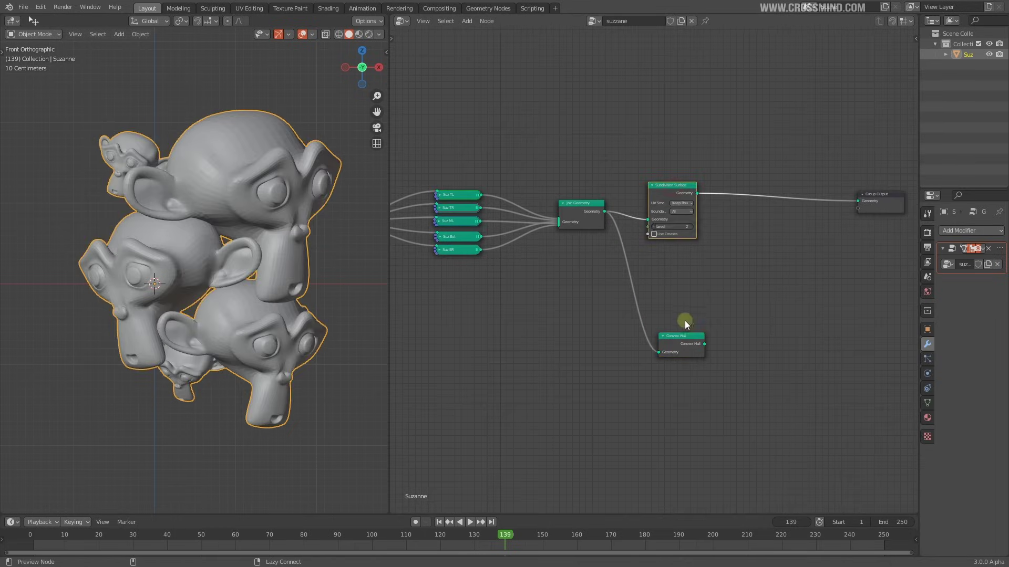
{"action": "left_click", "coordinate": [683, 344], "text": "ctrl+shift"}
{"action": "left_click", "coordinate": [674, 196], "text": "ctrl+shift"}
{"action": "left_click", "coordinate": [683, 342], "text": "ctrl+shift"}
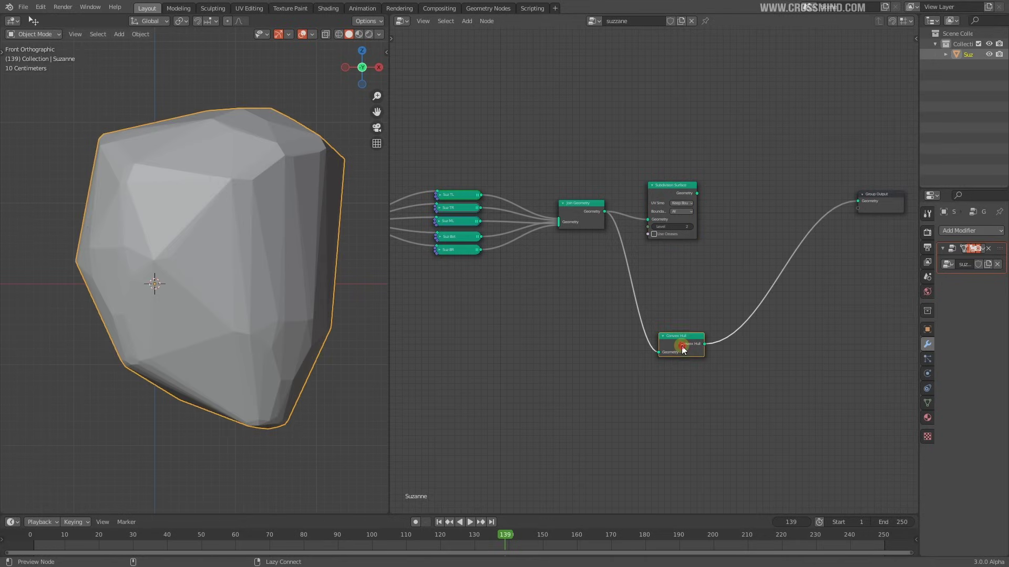
{"action": "left_click", "coordinate": [672, 195], "text": "ctrl+shift"}
{"action": "left_click", "coordinate": [682, 342], "text": "ctrl+shift"}
Add a second Join Geometry node between Subdivision Surface and Group Output
{"action": "key", "text": "shift+a"}
{"action": "mouse_move", "coordinate": [727, 234]}
{"action": "mouse_move", "coordinate": [695, 265]}
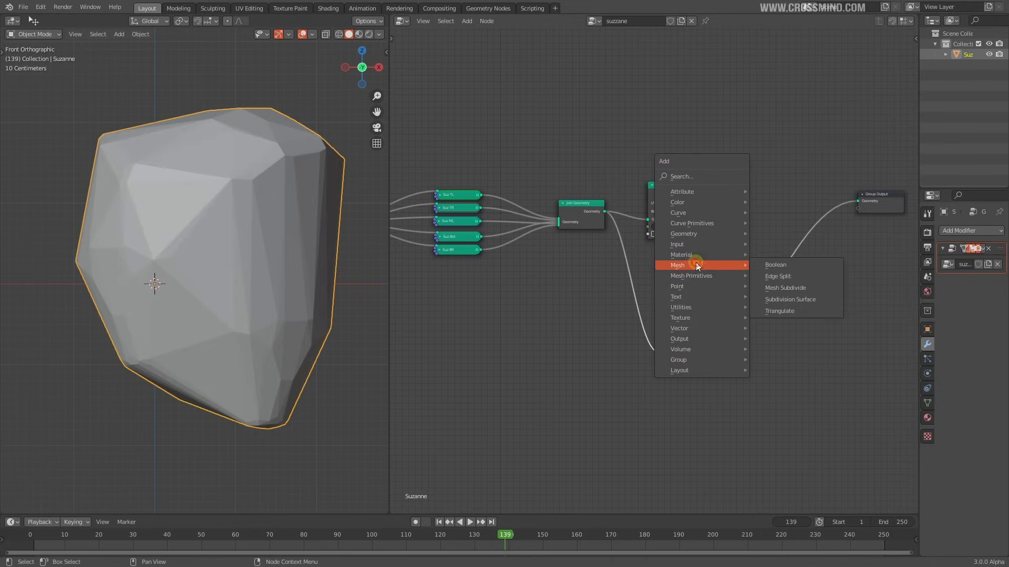
{"action": "mouse_move", "coordinate": [692, 231]}
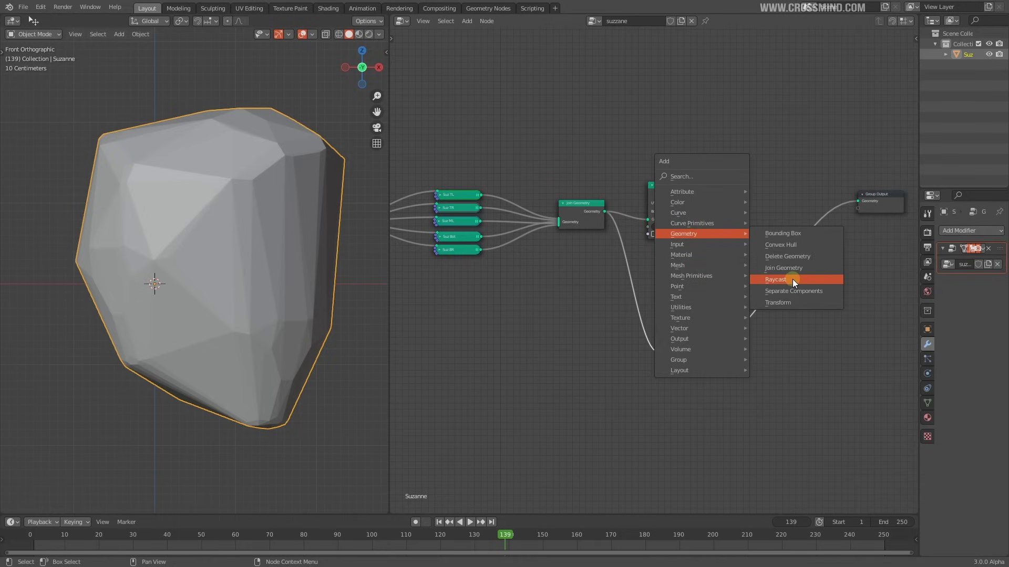
{"action": "left_click", "coordinate": [694, 176]}
{"action": "type", "text": "join"}
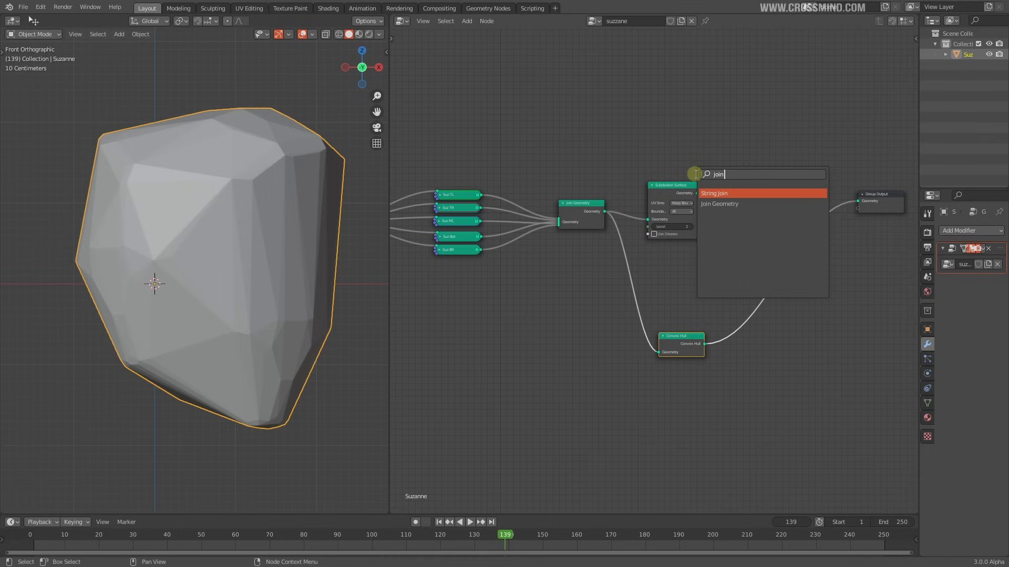
{"action": "left_click", "coordinate": [727, 204]}
{"action": "left_click", "coordinate": [799, 228]}
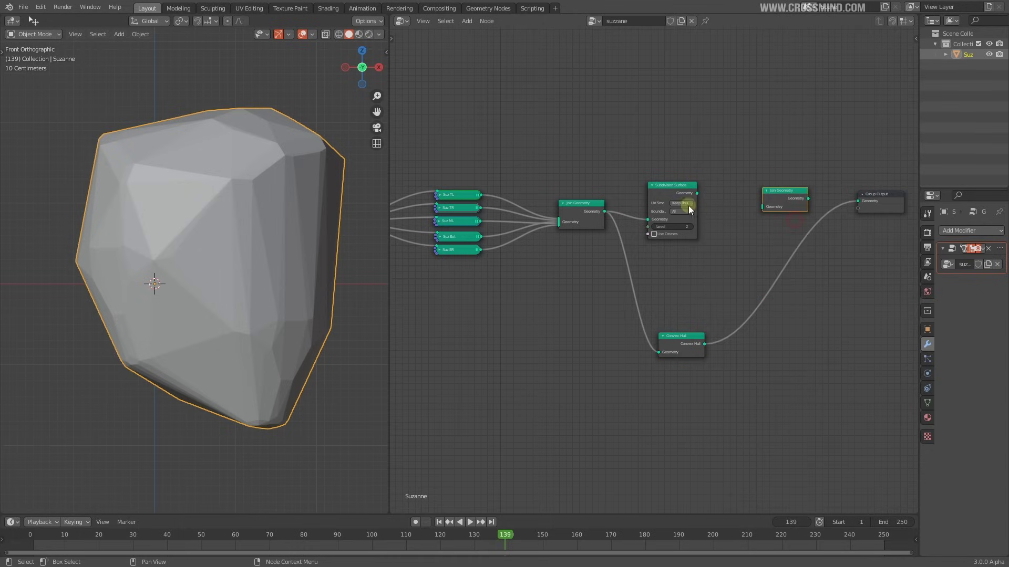
Link the Subdivision Surface and Convex Hull outputs into the new Join Geometry node and send its result to Group Output
{"action": "left_click_drag", "start_coordinate": [696, 193], "coordinate": [762, 206]}
{"action": "left_click_drag", "start_coordinate": [704, 344], "coordinate": [763, 207]}
{"action": "left_click", "coordinate": [794, 196], "text": "ctrl+shift"}
{"action": "middle_click_drag", "start_coordinate": [194, 131], "coordinate": [180, 132], "text": "shift"}
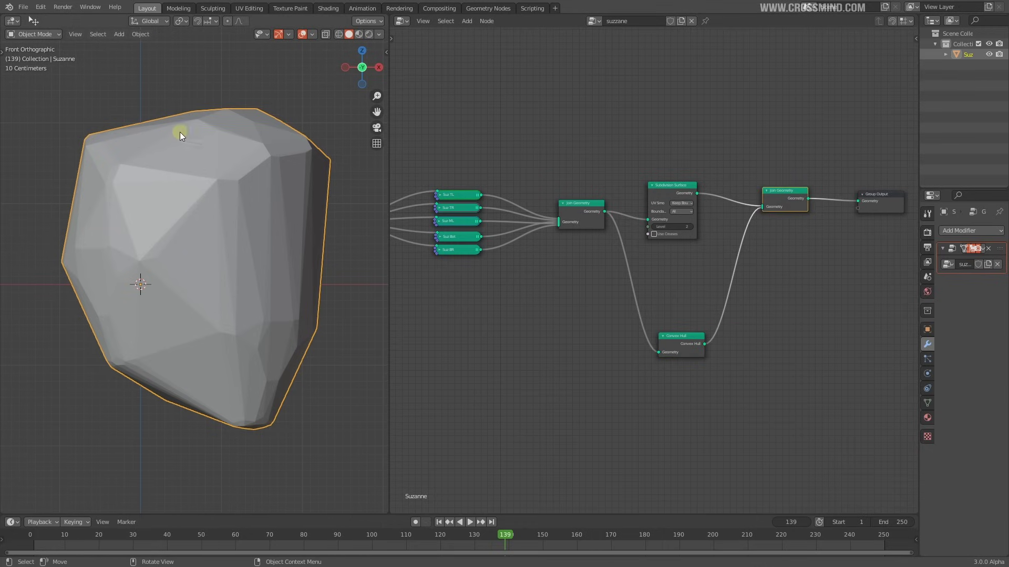
Inspect the joined result in wireframe shading, move Convex Hull up nearer to Subdivision Surface, and return to solid shading
{"action": "left_click", "coordinate": [337, 34]}
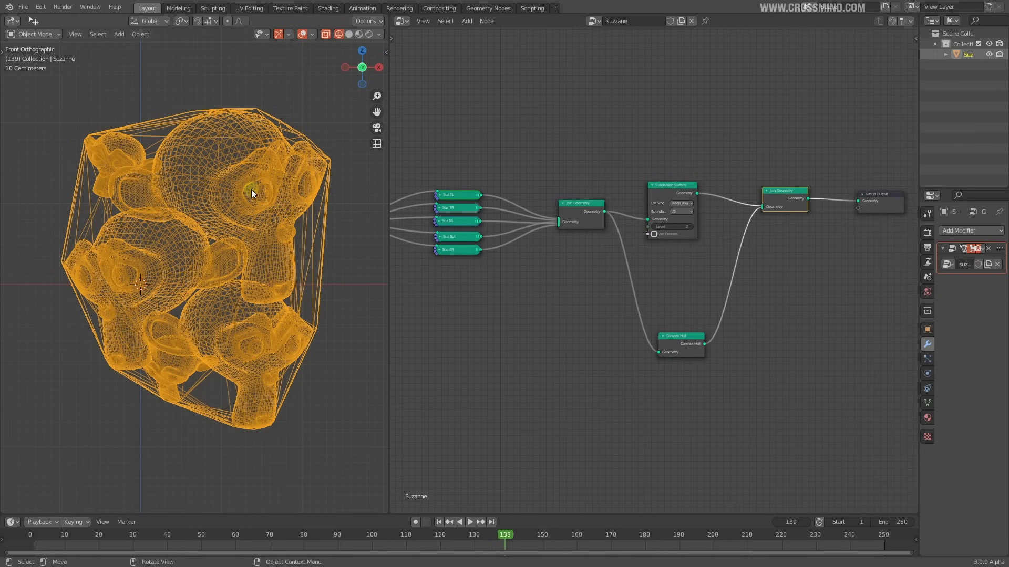
{"action": "scroll", "coordinate": [704, 357], "scroll_direction": "up", "scroll_amount": 2}
{"action": "left_click_drag", "start_coordinate": [702, 356], "coordinate": [693, 304]}
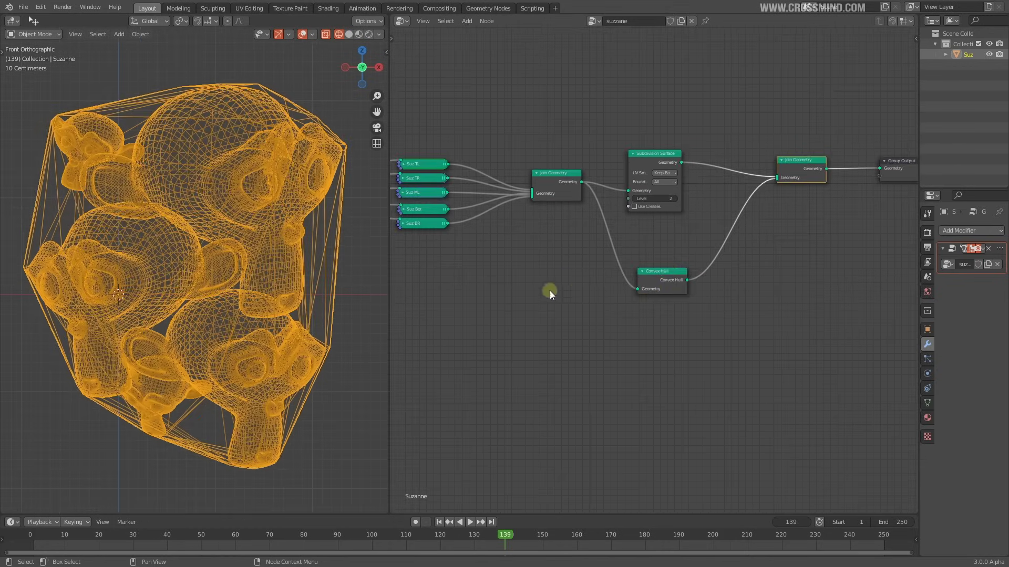
{"action": "left_click", "coordinate": [348, 34]}
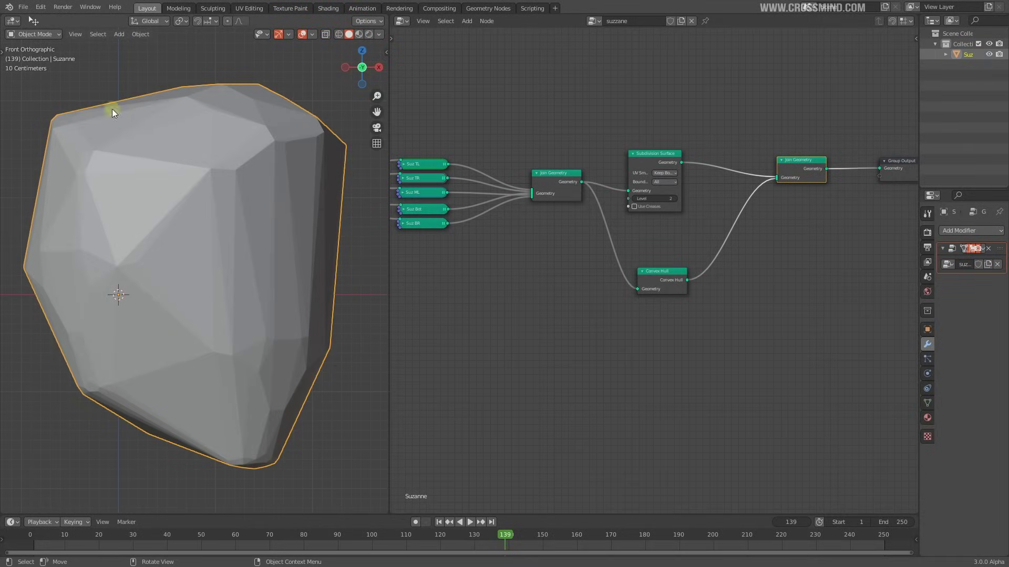
Move Group Output and the second Join Geometry node farther from the Subdivision Surface and Convex Hull nodes
{"action": "scroll", "coordinate": [725, 276], "scroll_direction": "up", "scroll_amount": 1}
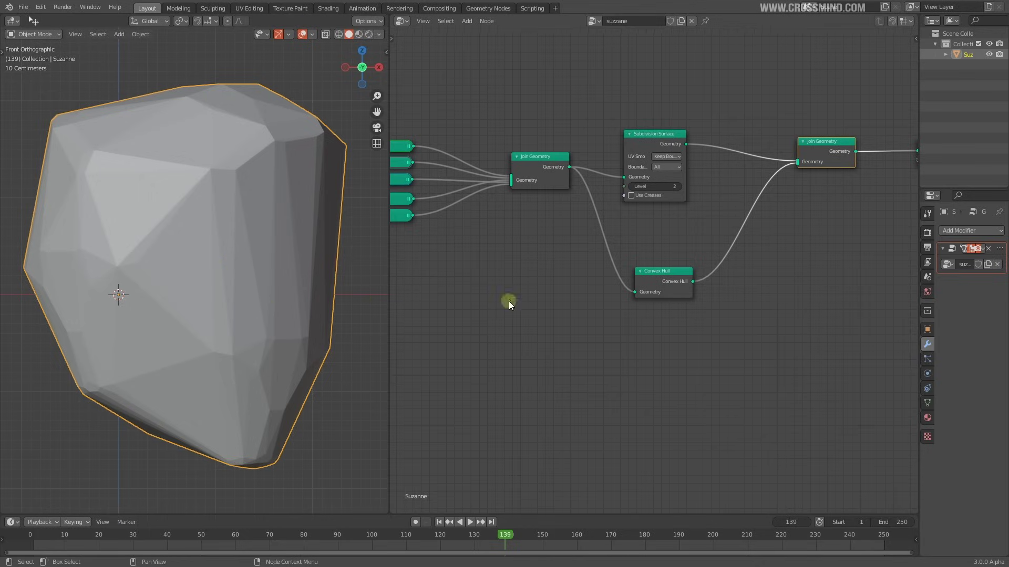
{"action": "middle_click_drag", "start_coordinate": [728, 298], "coordinate": [694, 300]}
{"action": "scroll", "coordinate": [573, 312], "scroll_direction": "down", "scroll_amount": 1}
{"action": "left_click_drag", "start_coordinate": [840, 173], "coordinate": [869, 164]}
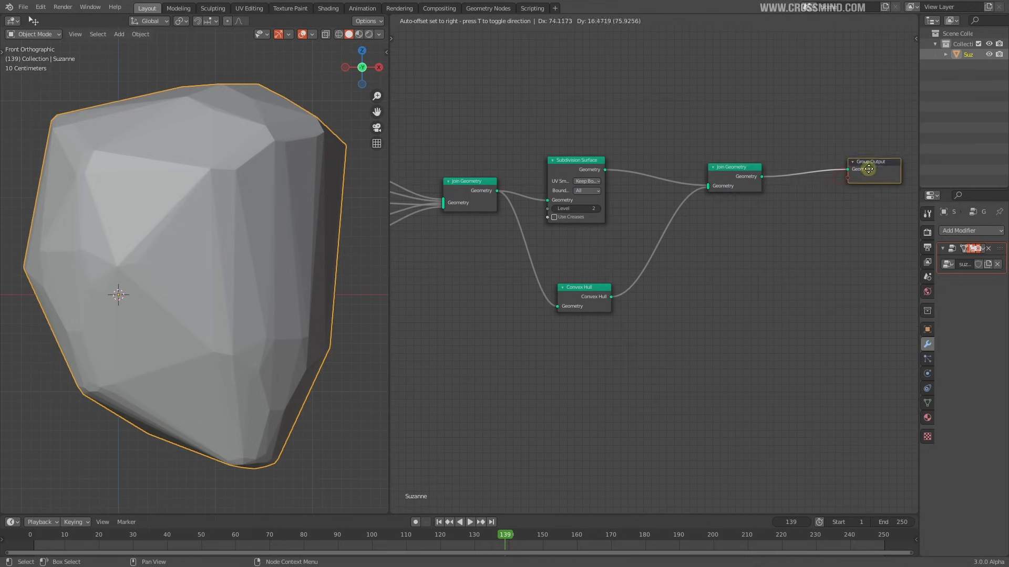
{"action": "left_click_drag", "start_coordinate": [727, 168], "coordinate": [769, 161]}
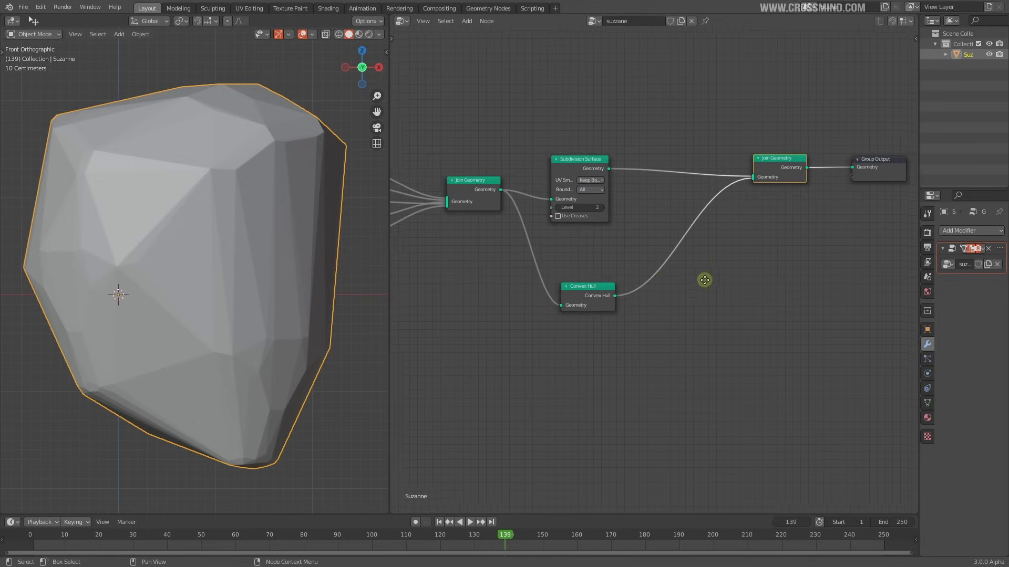
{"action": "middle_click_drag", "start_coordinate": [704, 282], "coordinate": [728, 274]}
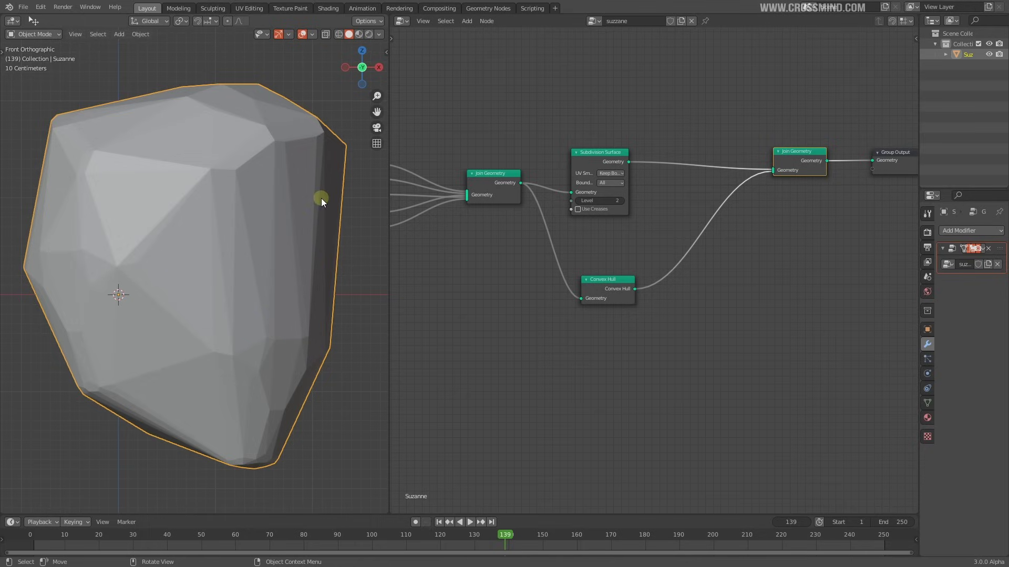
Preview the Convex Hull output alone, reconnect the second Join Geometry to Group Output, and select the Convex Hull node
{"action": "middle_click_drag", "start_coordinate": [612, 284], "coordinate": [578, 273]}
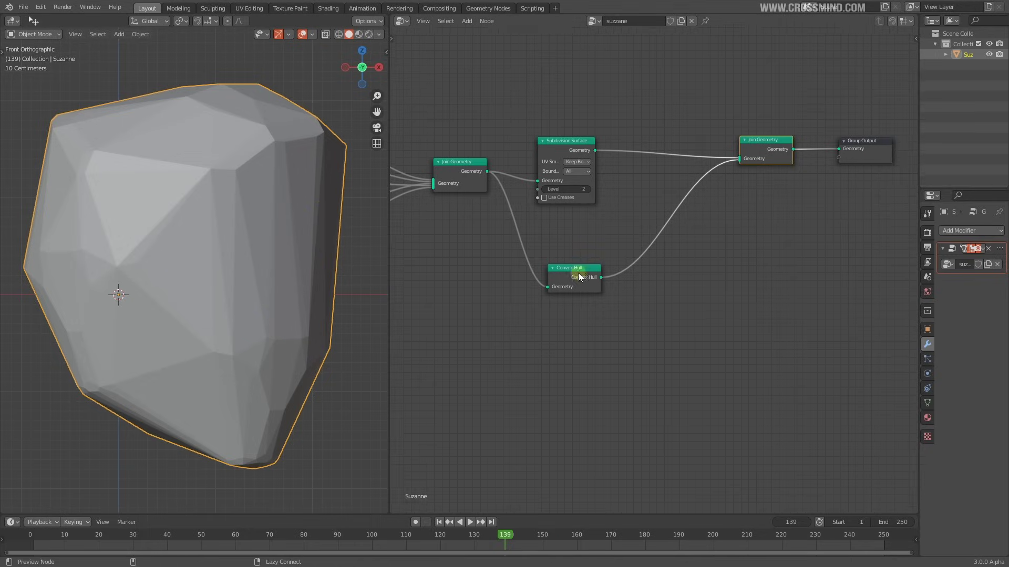
{"action": "left_click", "coordinate": [574, 274], "text": "ctrl+shift"}
{"action": "middle_click_drag", "start_coordinate": [752, 284], "coordinate": [704, 289]}
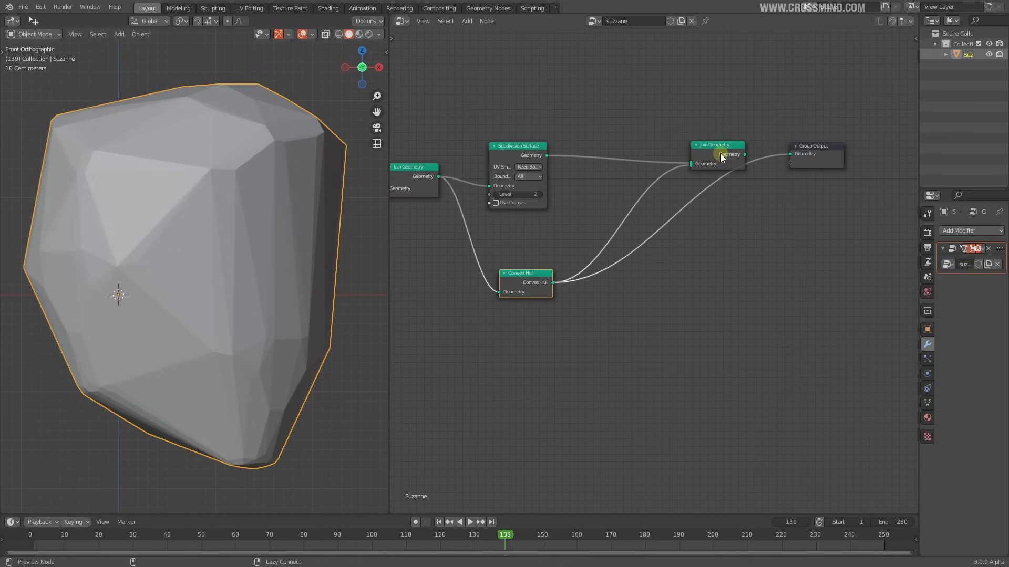
{"action": "left_click", "coordinate": [720, 153], "text": "ctrl+shift"}
{"action": "left_click", "coordinate": [511, 285]}
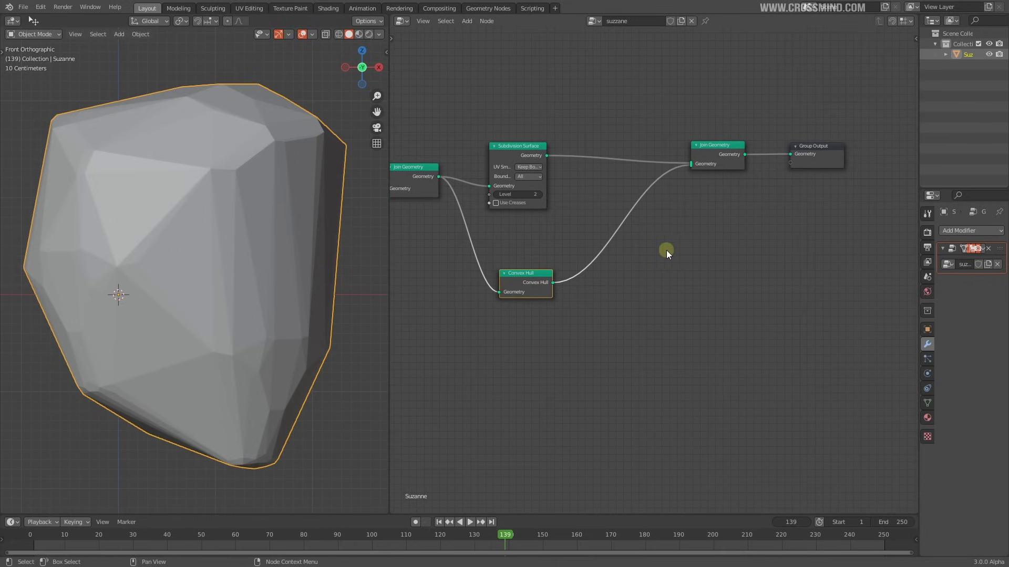
{"action": "middle_click_drag", "start_coordinate": [598, 326], "coordinate": [627, 339]}
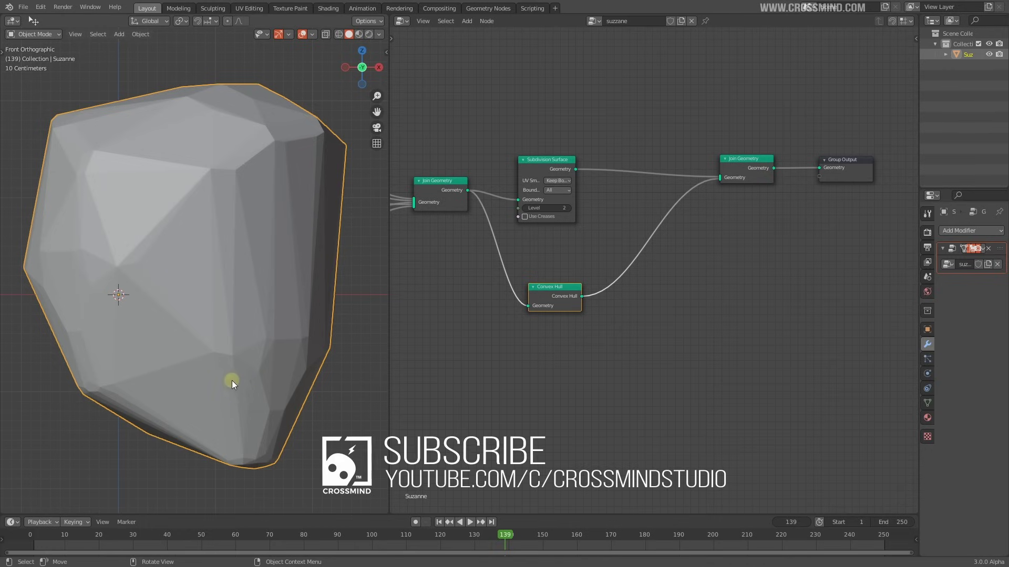
Preview the outputs of the Subdivision Surface, Convex Hull and final Join Geometry nodes one after another
{"action": "left_click", "coordinate": [540, 162], "text": "ctrl+shift"}
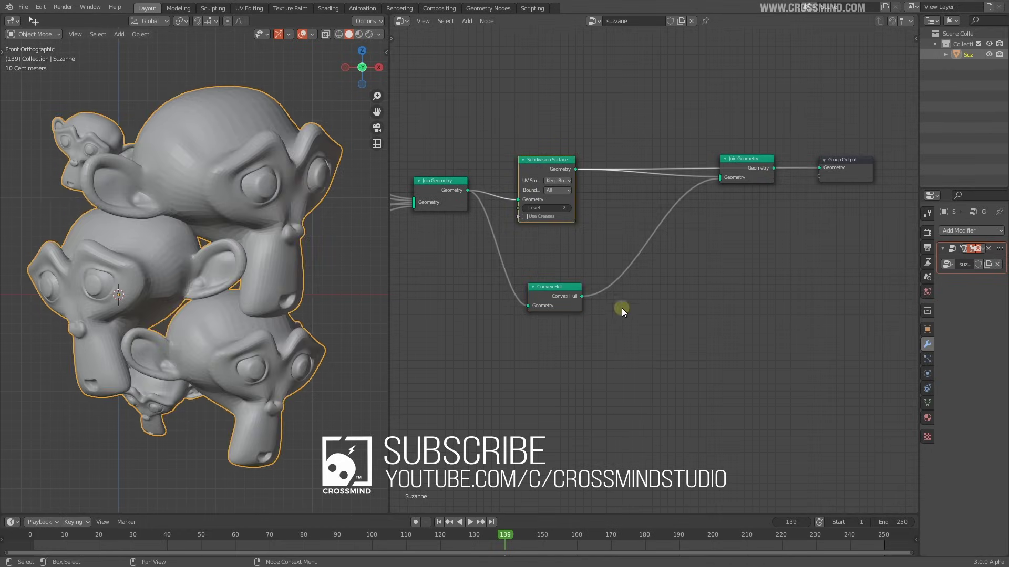
{"action": "left_click", "coordinate": [563, 297], "text": "ctrl+shift"}
{"action": "left_click", "coordinate": [749, 166], "text": "ctrl+shift"}
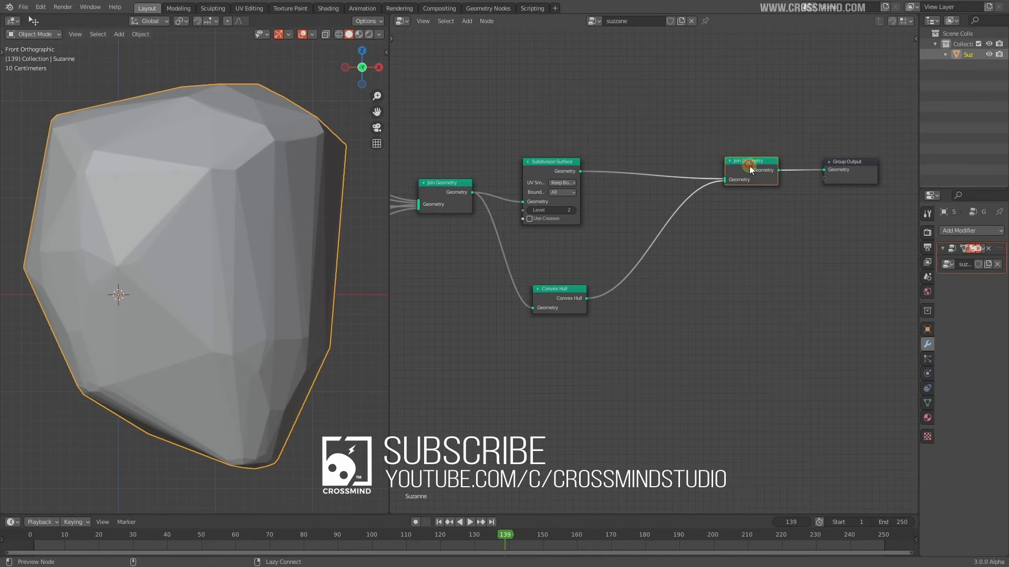
Insert a Mesh to Curve node between the Convex Hull and the final Join Geometry node
{"action": "left_click_drag", "start_coordinate": [562, 305], "coordinate": [556, 309]}
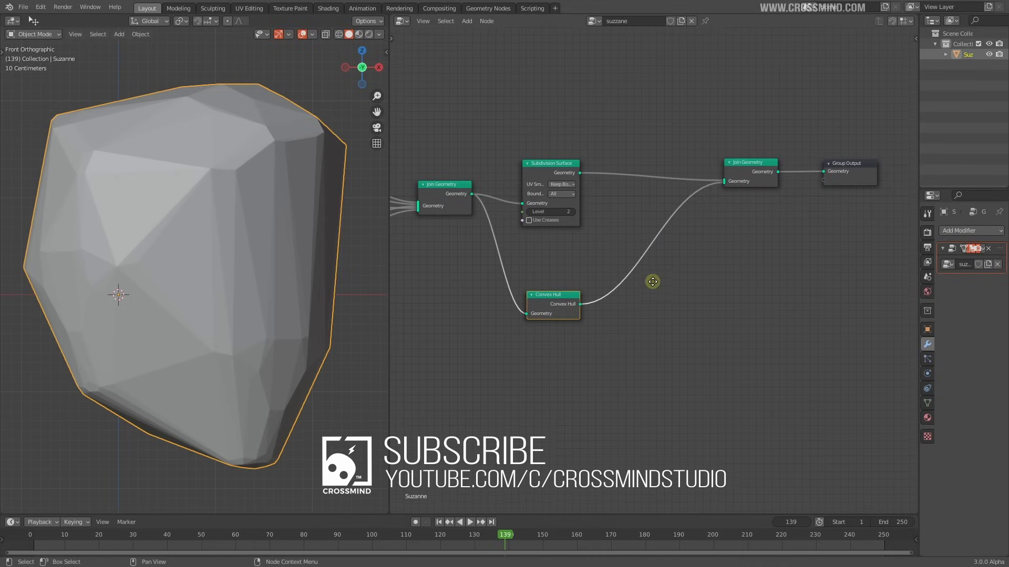
{"action": "key", "text": "shift+a"}
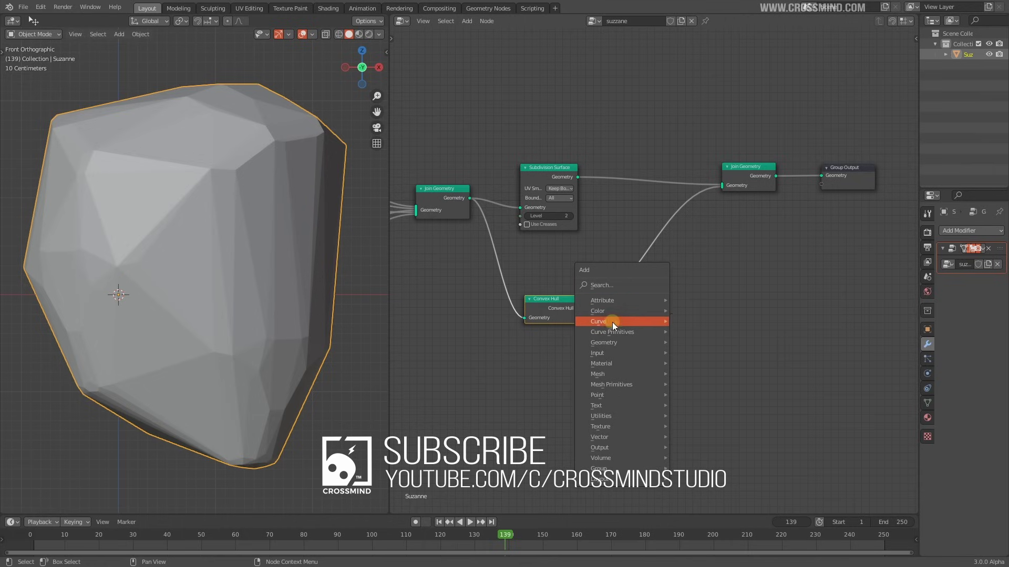
{"action": "mouse_move", "coordinate": [610, 321]}
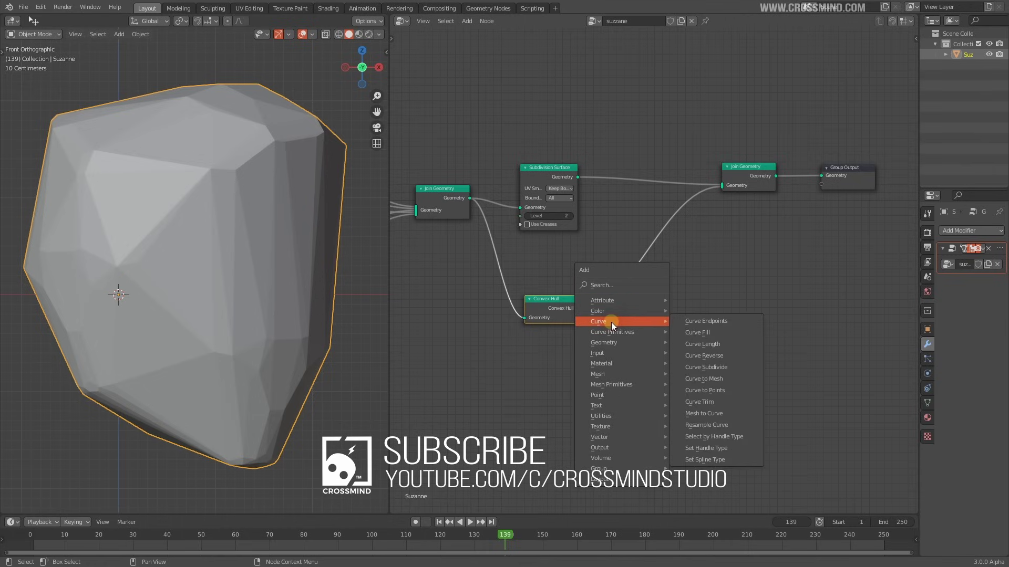
{"action": "left_click", "coordinate": [724, 412]}
{"action": "left_click", "coordinate": [606, 287]}
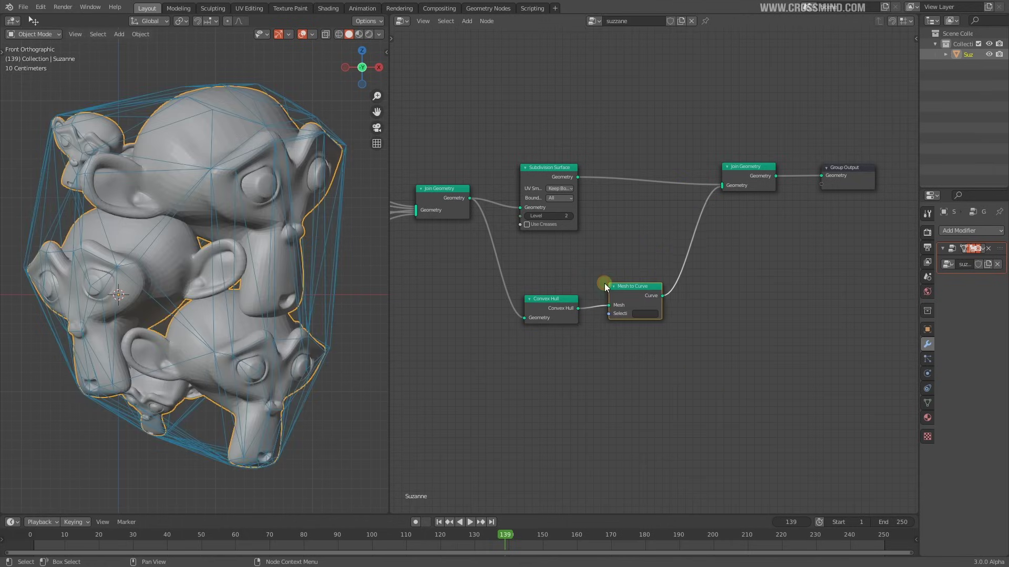
{"action": "middle_click_drag", "start_coordinate": [536, 365], "coordinate": [567, 350]}
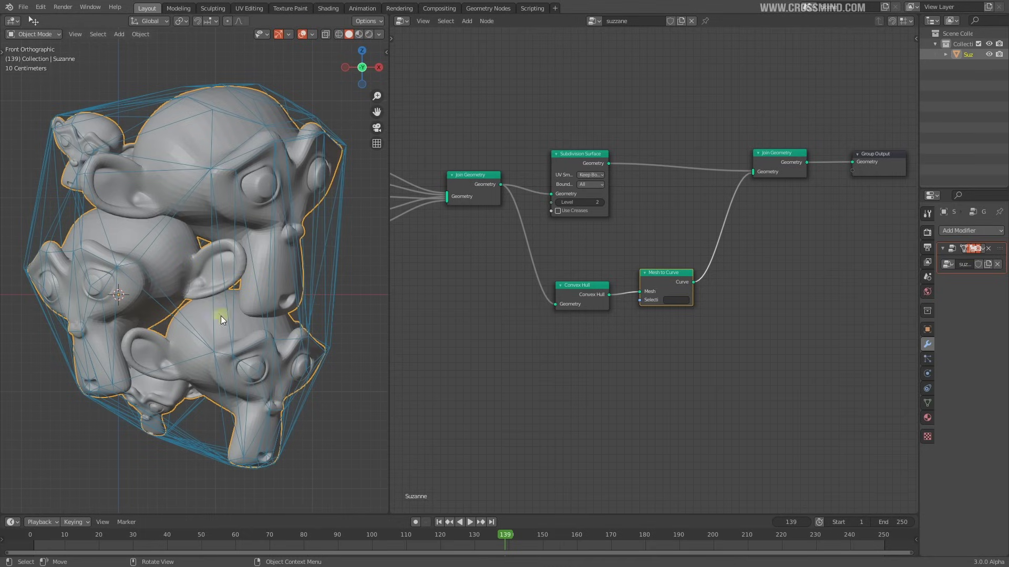
{"action": "middle_click_drag", "start_coordinate": [682, 318], "coordinate": [644, 293]}
{"action": "left_click_drag", "start_coordinate": [635, 263], "coordinate": [628, 267]}
Insert a Curve to Mesh node between Mesh to Curve and the final Join Geometry, positioned beside Mesh to Curve
{"action": "scroll", "coordinate": [606, 299], "scroll_direction": "up", "scroll_amount": 2}
{"action": "middle_click_drag", "start_coordinate": [618, 314], "coordinate": [661, 329]}
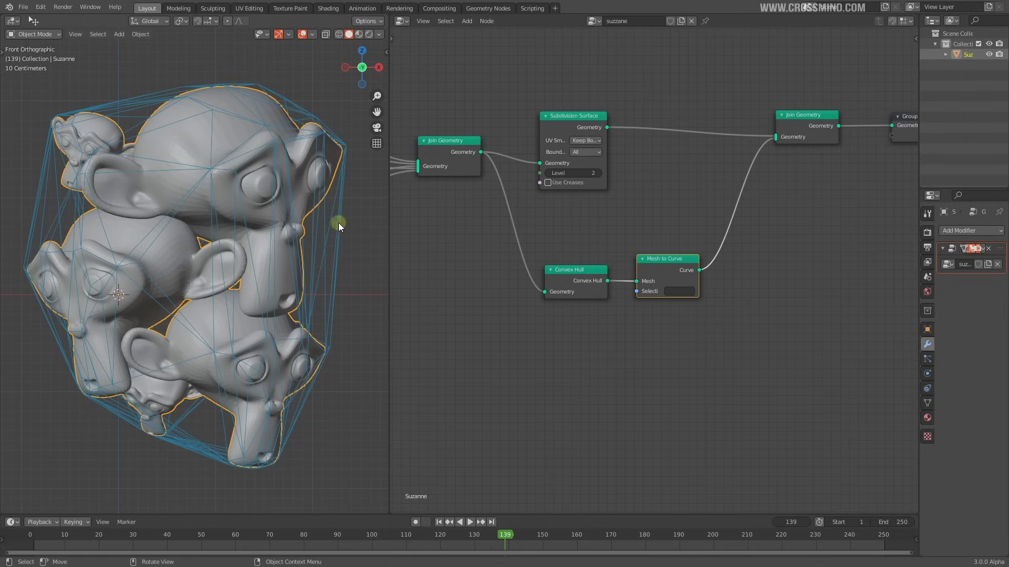
{"action": "middle_click_drag", "start_coordinate": [472, 291], "coordinate": [434, 286]}
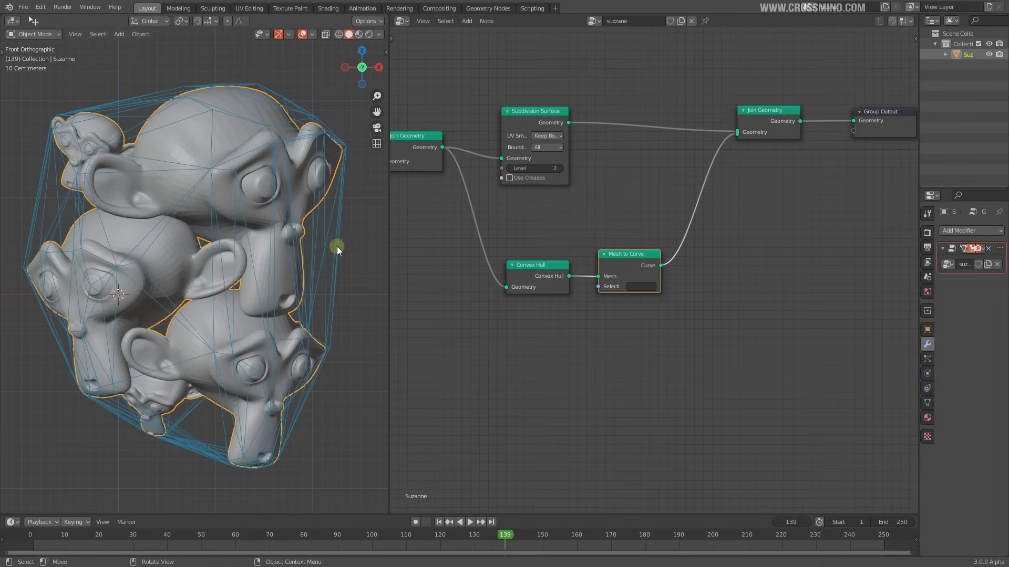
{"action": "key", "text": "shift+a"}
{"action": "mouse_move", "coordinate": [735, 236]}
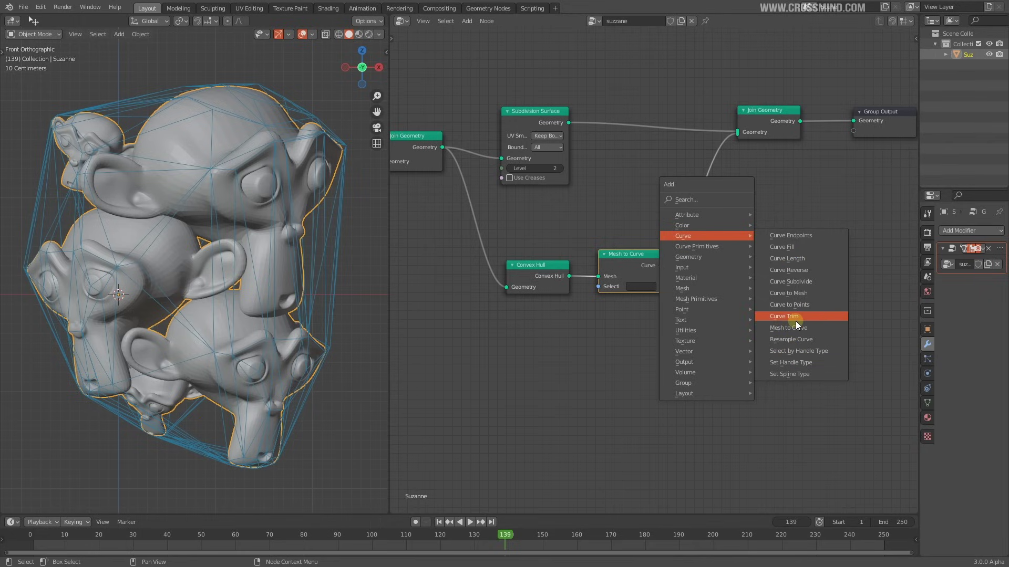
{"action": "left_click", "coordinate": [794, 293]}
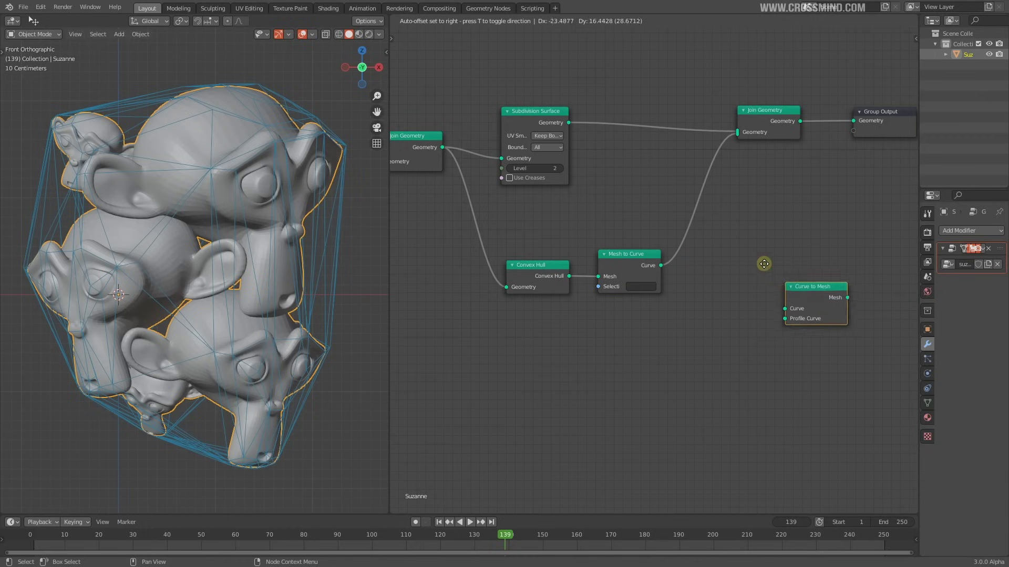
{"action": "left_click", "coordinate": [677, 234]}
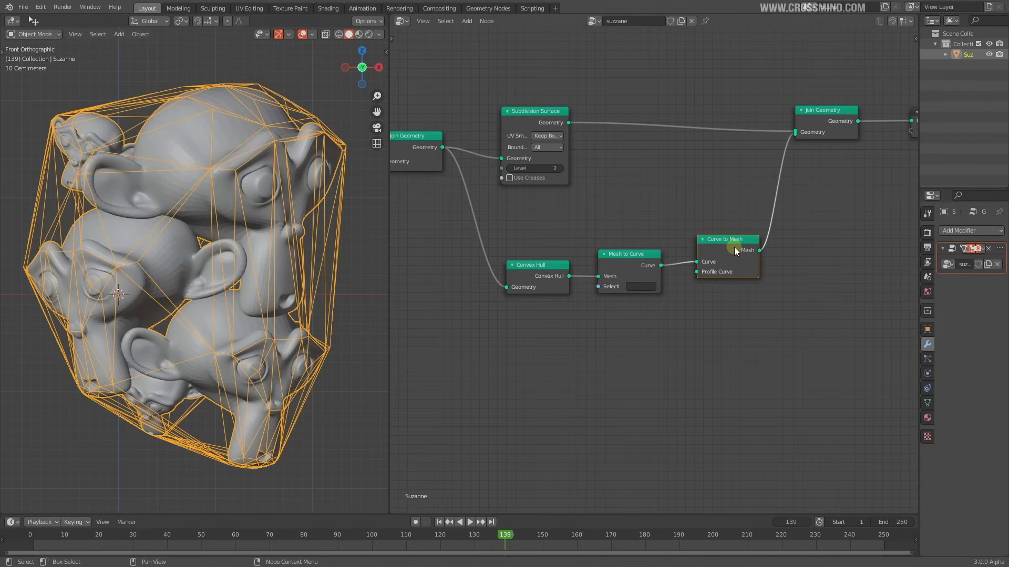
{"action": "left_click_drag", "start_coordinate": [734, 247], "coordinate": [738, 255]}
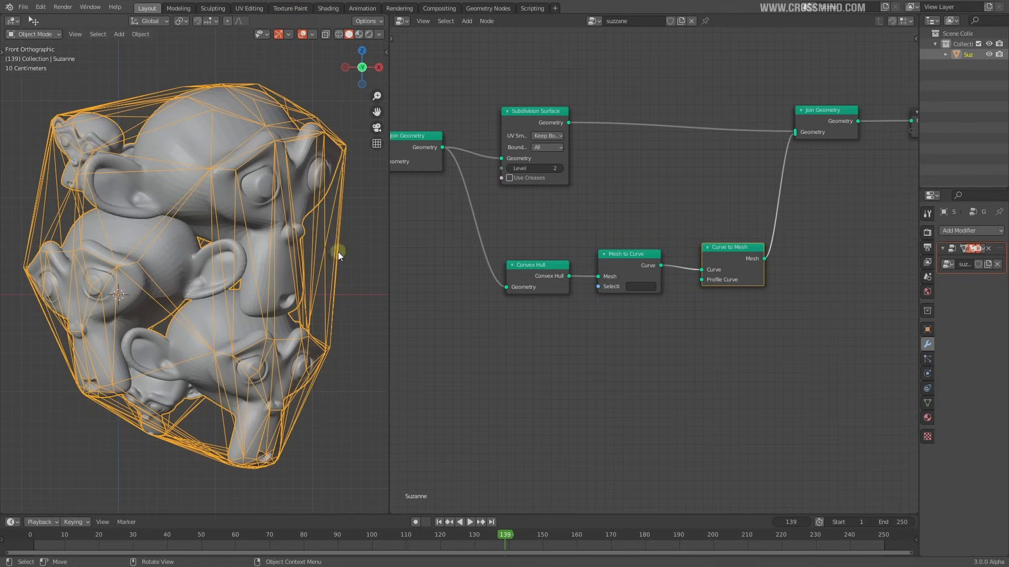
{"action": "scroll", "coordinate": [338, 251], "scroll_direction": "up", "scroll_amount": 8}
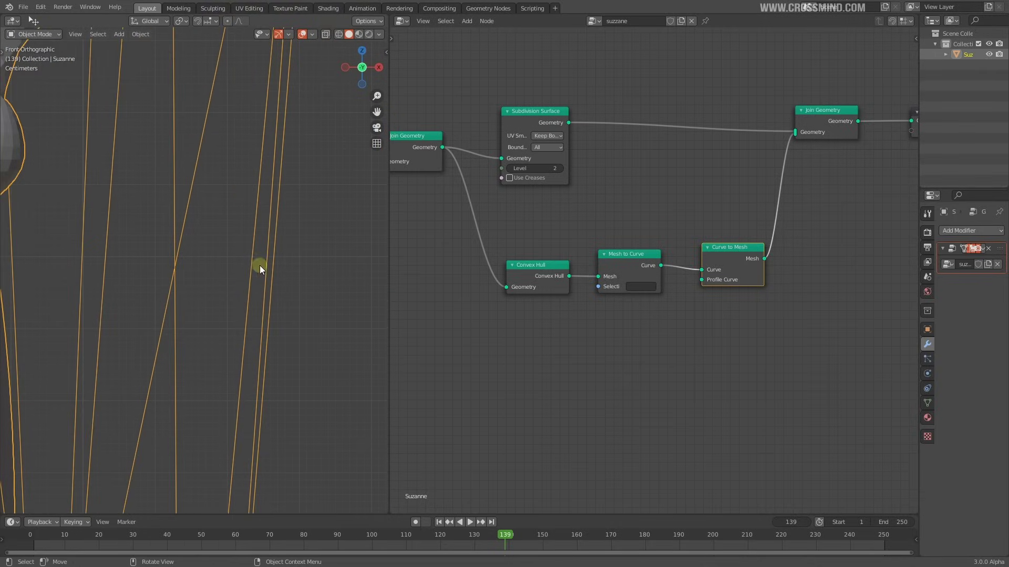
{"action": "scroll", "coordinate": [727, 292], "scroll_direction": "up", "scroll_amount": 1}
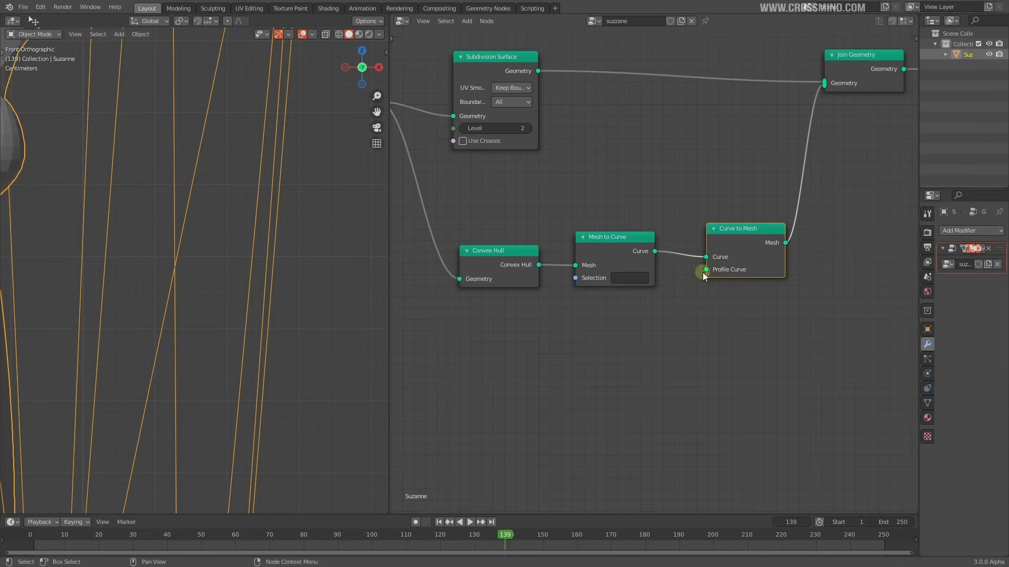
{"action": "left_click_drag", "start_coordinate": [752, 249], "coordinate": [738, 253]}
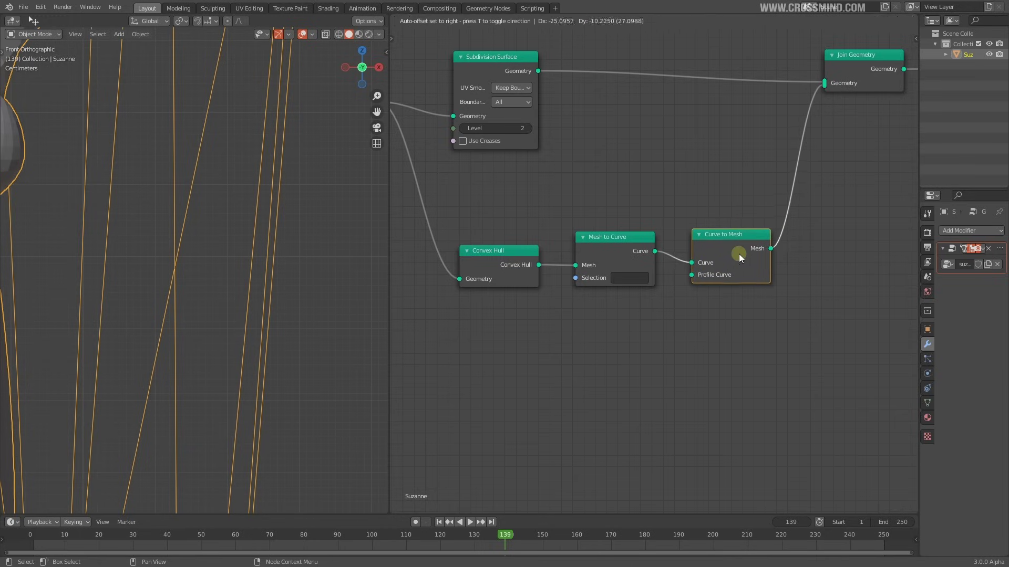
Add a Curve Circle node below Mesh to Curve and connect its Curve output to Curve to Mesh's Profile Curve
{"action": "scroll", "coordinate": [213, 247], "scroll_direction": "down", "scroll_amount": 6}
{"action": "scroll", "coordinate": [235, 270], "scroll_direction": "down", "scroll_amount": 3}
{"action": "scroll", "coordinate": [218, 285], "scroll_direction": "up", "scroll_amount": 3}
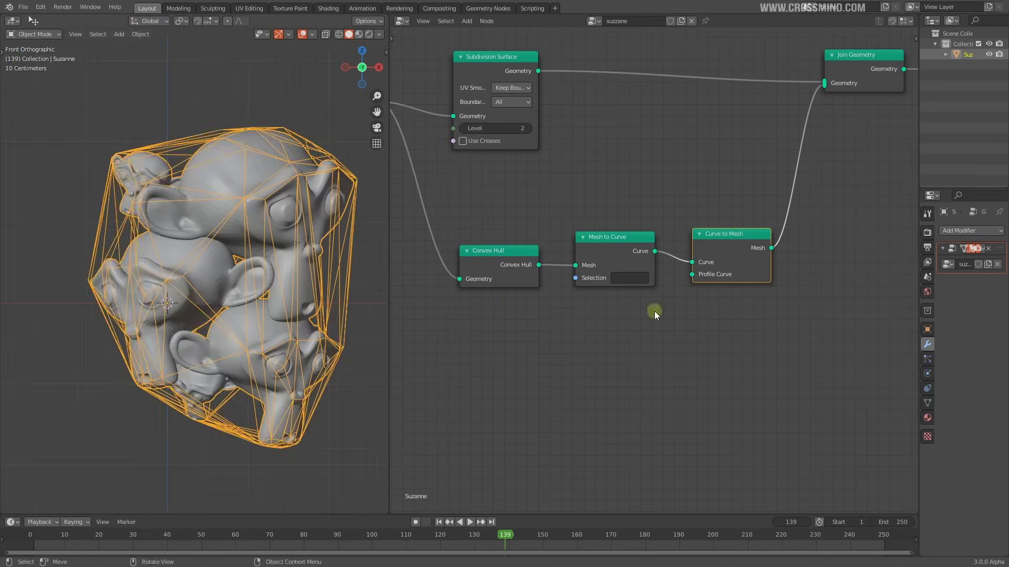
{"action": "scroll", "coordinate": [724, 309], "scroll_direction": "up", "scroll_amount": 2}
{"action": "scroll", "coordinate": [727, 284], "scroll_direction": "down", "scroll_amount": 1}
{"action": "key", "text": "shift+a"}
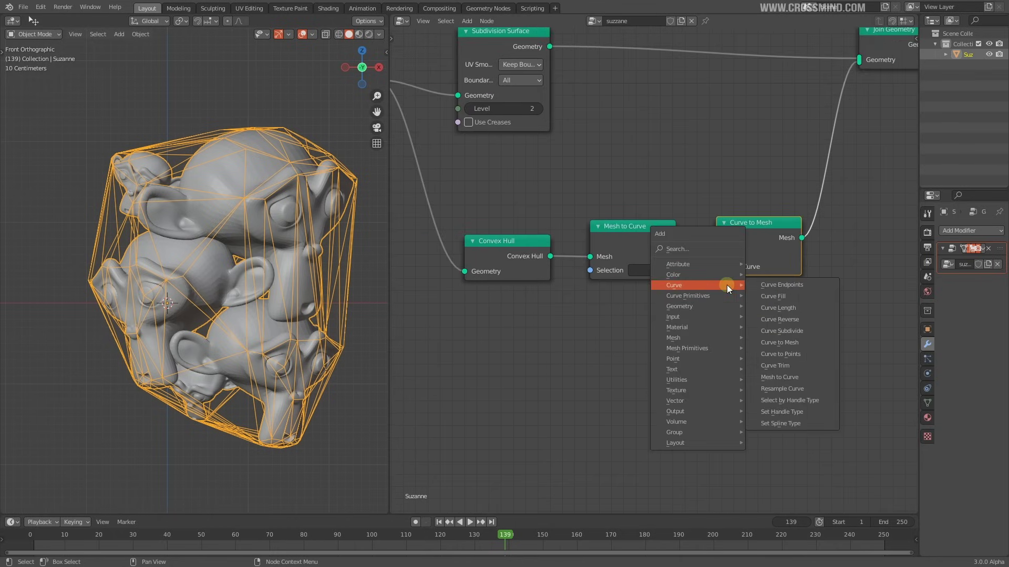
{"action": "mouse_move", "coordinate": [692, 296]}
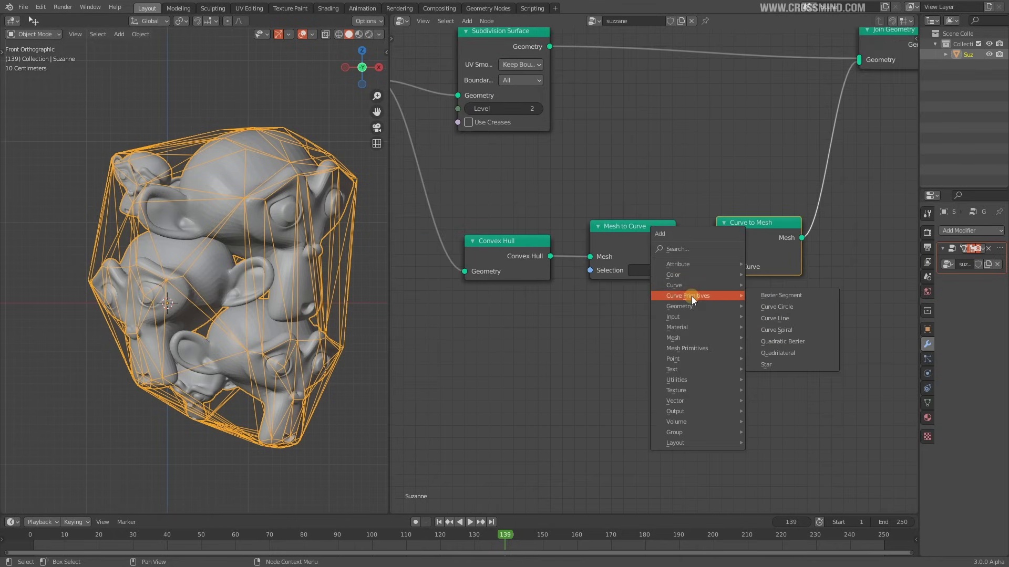
{"action": "left_click", "coordinate": [788, 307]}
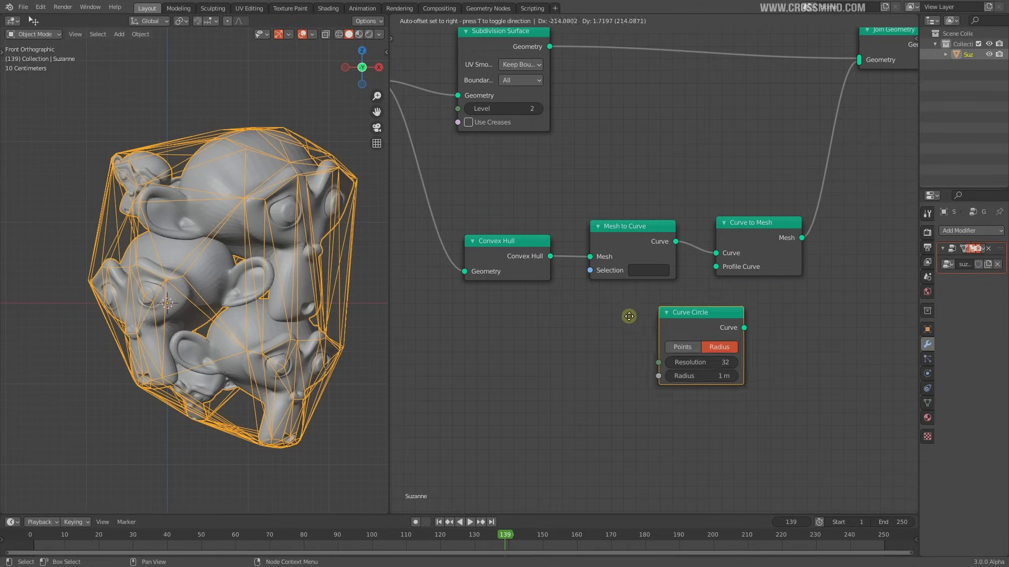
{"action": "left_click", "coordinate": [561, 332]}
{"action": "left_click_drag", "start_coordinate": [676, 343], "coordinate": [694, 334]}
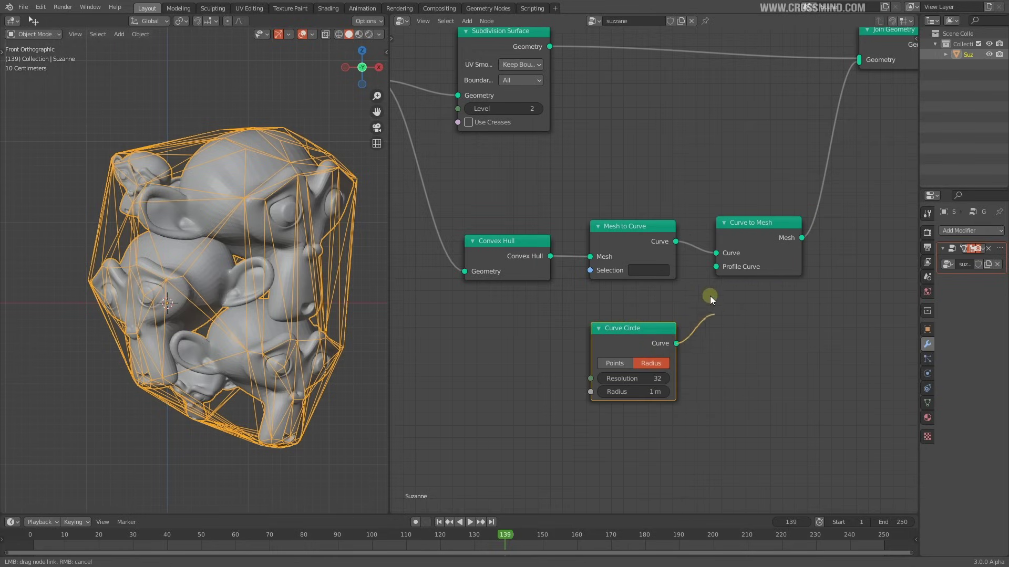
{"action": "left_click_drag", "start_coordinate": [710, 297], "coordinate": [713, 268]}
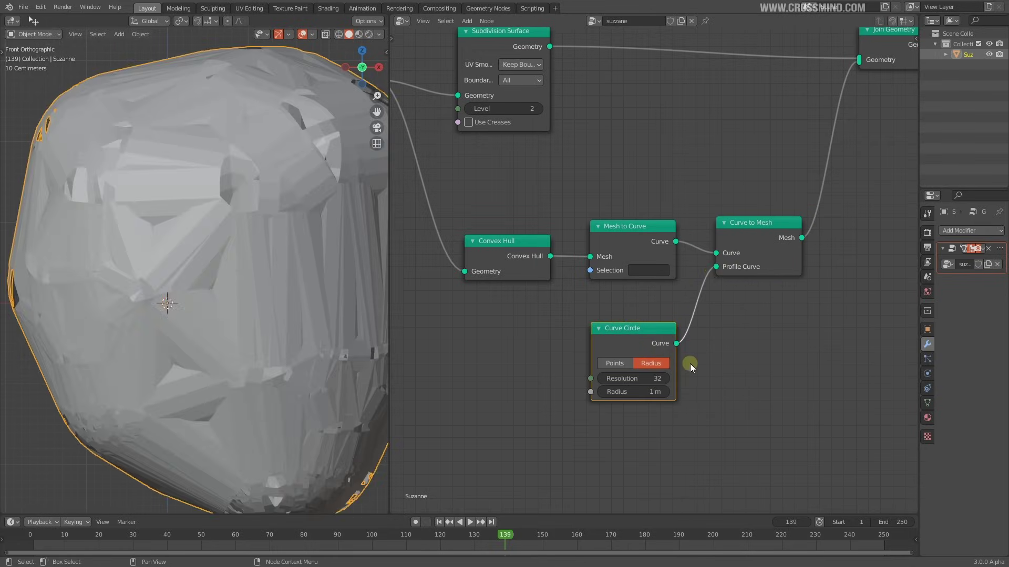
Try Curve Circle radius values of 0.3 m and 0.2 m for the wire thickness
{"action": "scroll", "coordinate": [269, 308], "scroll_direction": "down", "scroll_amount": 2}
{"action": "scroll", "coordinate": [257, 286], "scroll_direction": "up", "scroll_amount": 3}
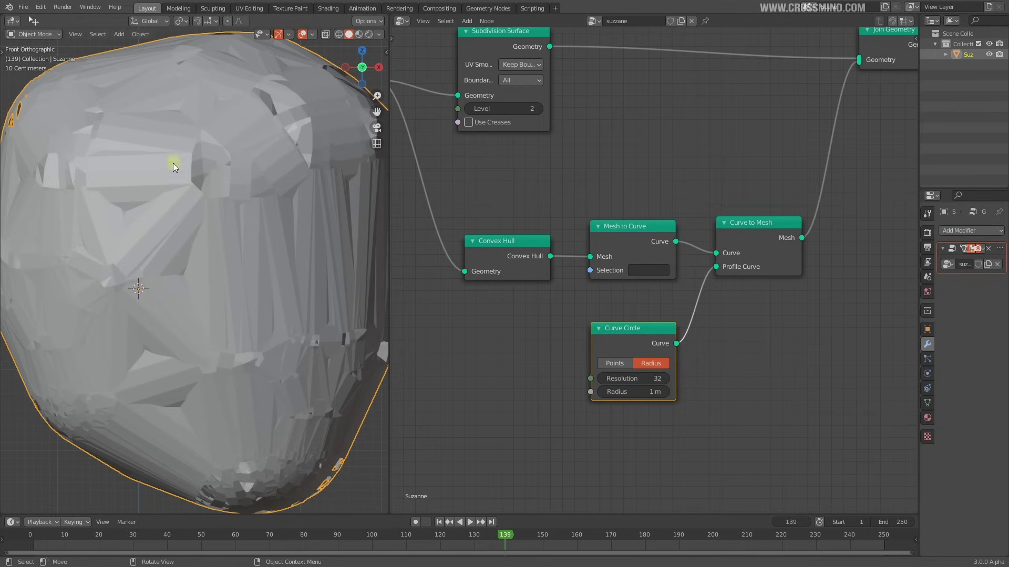
{"action": "double_click", "coordinate": [629, 391]}
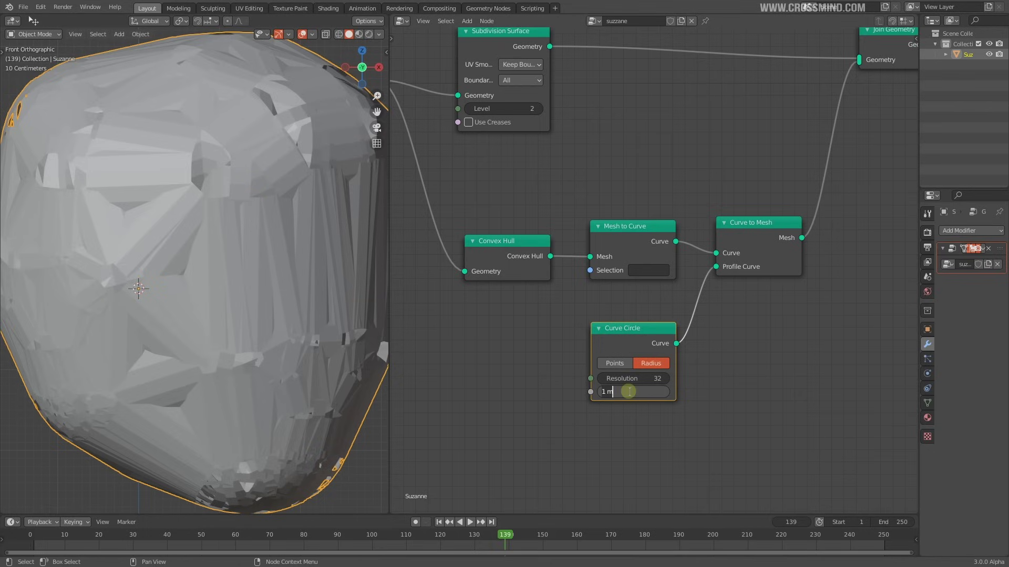
{"action": "type", "text": ".3"}
{"action": "key", "text": "Return"}
{"action": "double_click", "coordinate": [631, 392]}
{"action": "type", "text": ".2"}
{"action": "key", "text": "Return"}
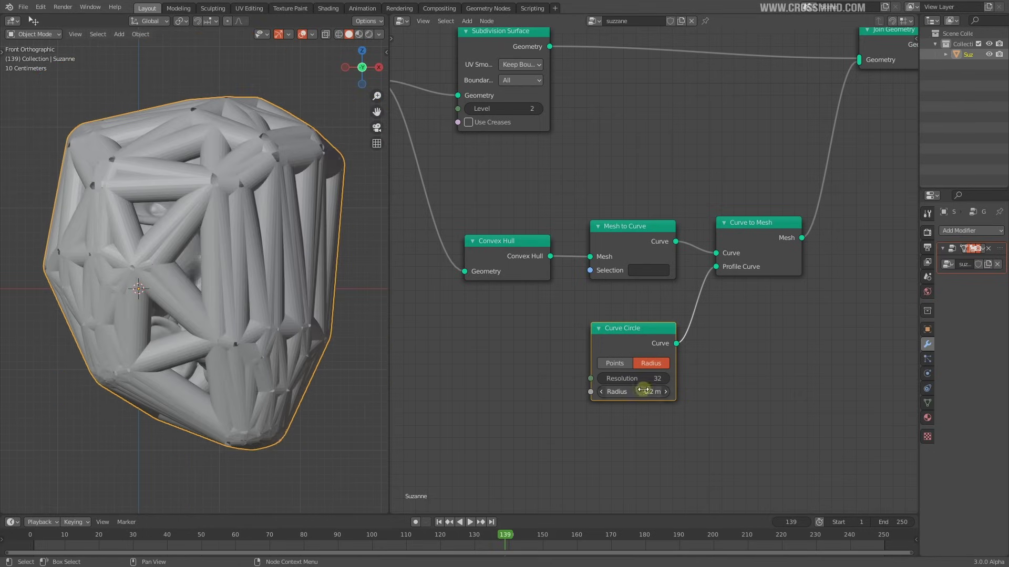
Try thinner wires with Curve Circle radius values of 0.02 m and 0.01 m
{"action": "double_click", "coordinate": [643, 391]}
{"action": "type", "text": ".02"}
{"action": "key", "text": "Return"}
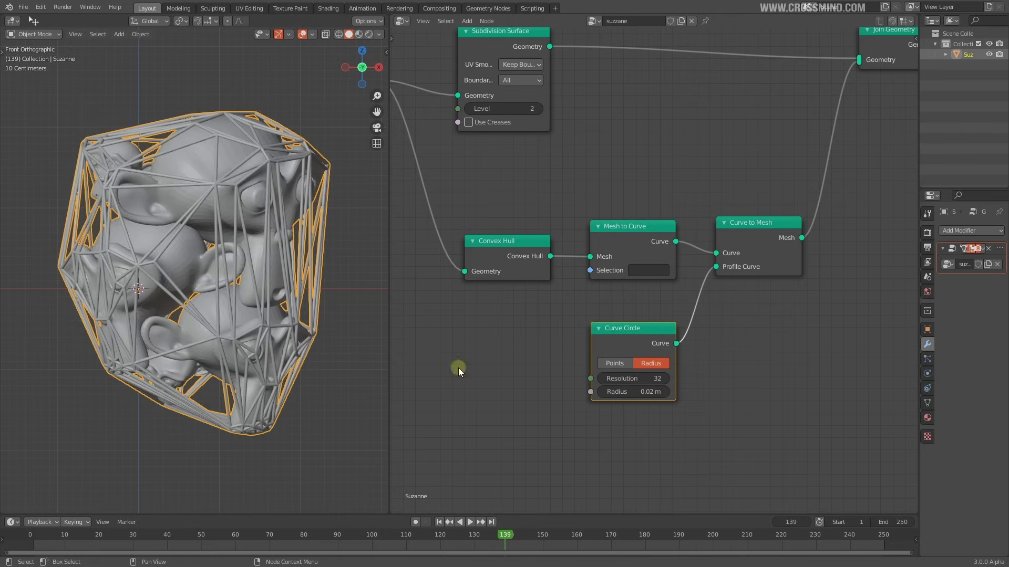
{"action": "scroll", "coordinate": [308, 335], "scroll_direction": "up", "scroll_amount": 2}
{"action": "double_click", "coordinate": [646, 391]}
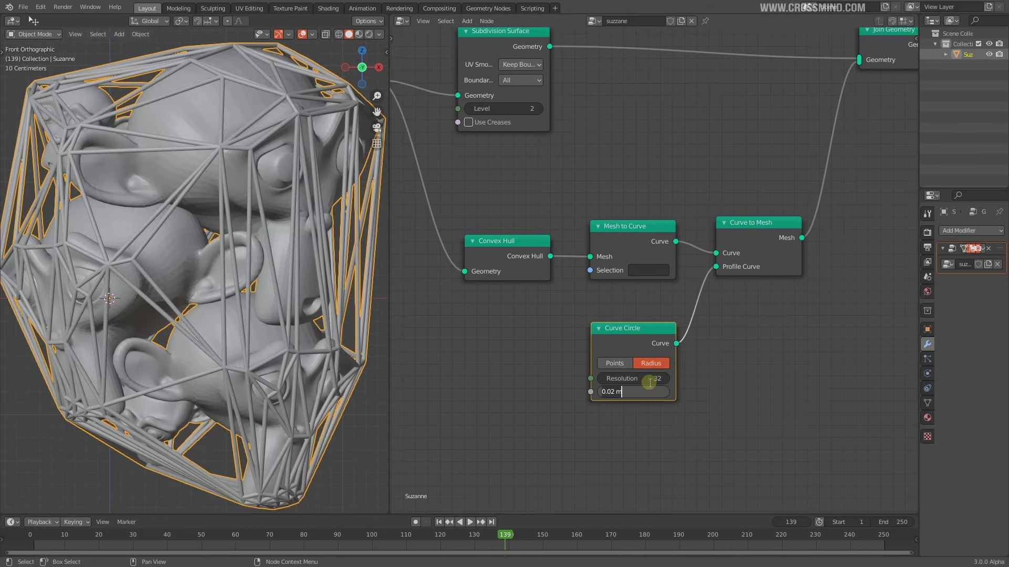
{"action": "type", "text": ".01"}
{"action": "key", "text": "Return"}
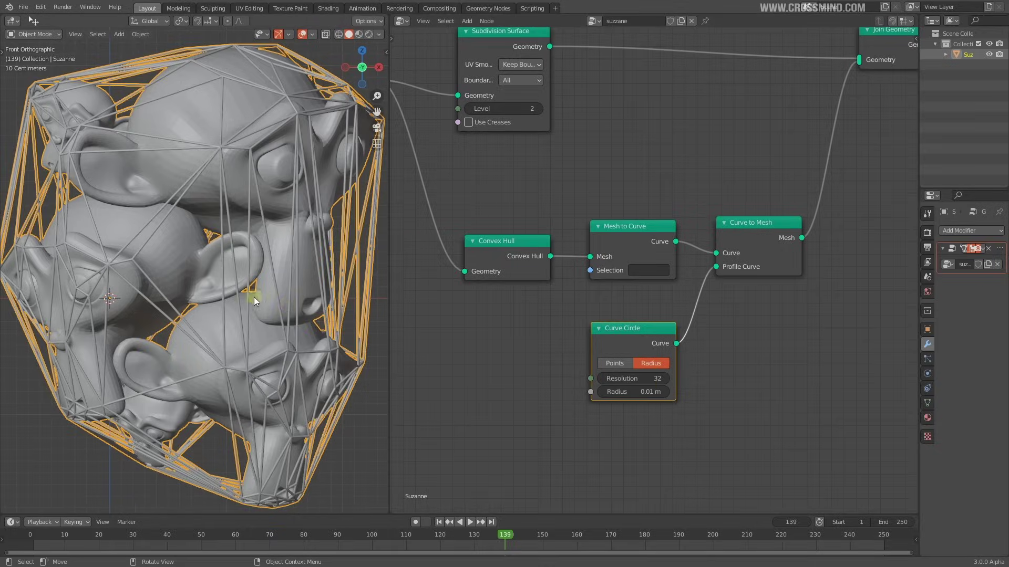
Move the Curve Circle node closer beneath the Mesh to Curve node
{"action": "scroll", "coordinate": [253, 298], "scroll_direction": "down", "scroll_amount": 2}
{"action": "left_click_drag", "start_coordinate": [572, 317], "coordinate": [573, 312]}
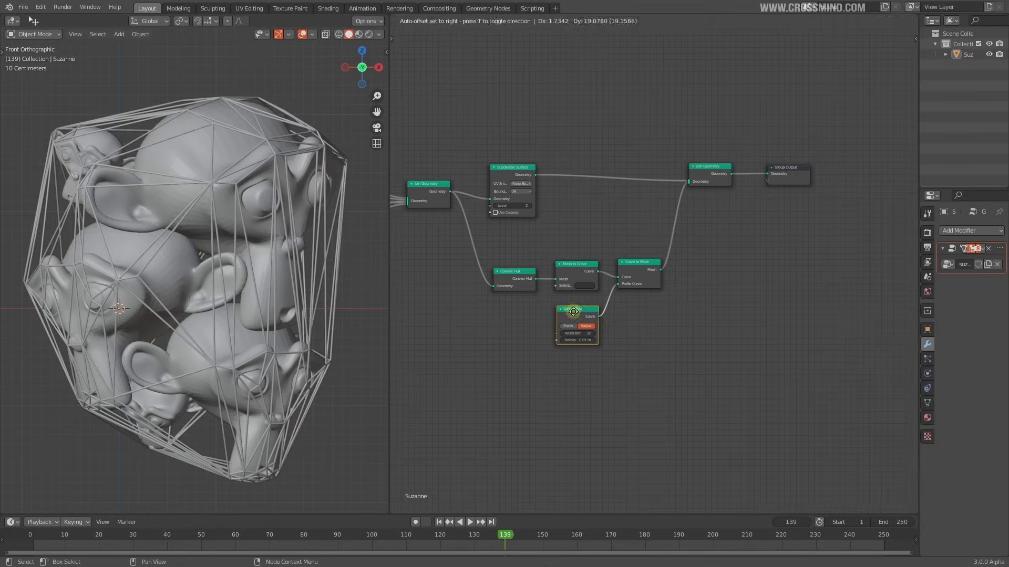
{"action": "middle_click_drag", "start_coordinate": [614, 317], "coordinate": [682, 320]}
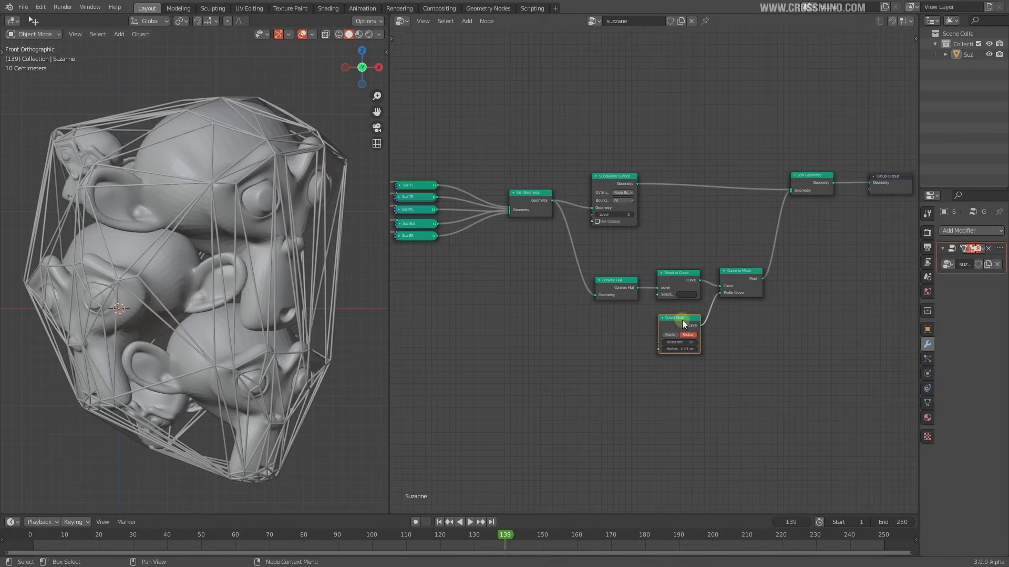
{"action": "middle_click_drag", "start_coordinate": [755, 276], "coordinate": [688, 283]}
{"action": "scroll", "coordinate": [678, 232], "scroll_direction": "down", "scroll_amount": 1}
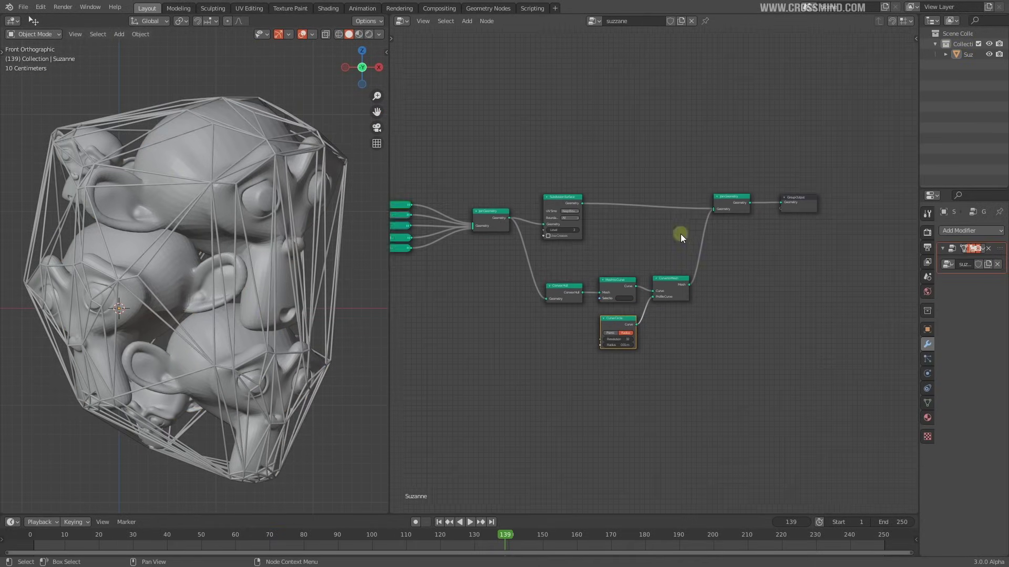
{"action": "middle_click_drag", "start_coordinate": [677, 231], "coordinate": [658, 248]}
{"action": "scroll", "coordinate": [657, 248], "scroll_direction": "up", "scroll_amount": 1}
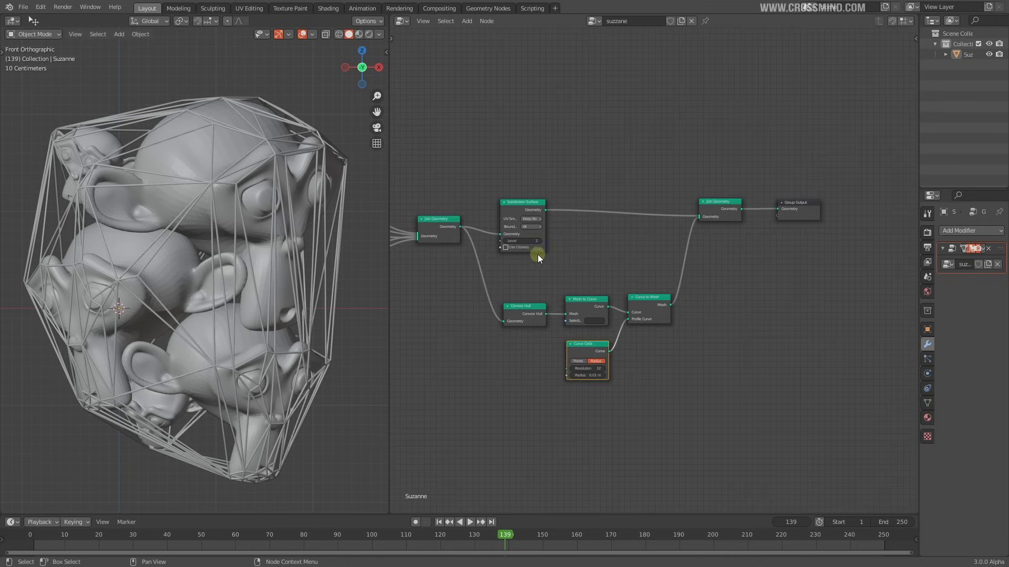
Set the Curve Circle's radius to 0.005 m
{"action": "scroll", "coordinate": [537, 254], "scroll_direction": "up", "scroll_amount": 2}
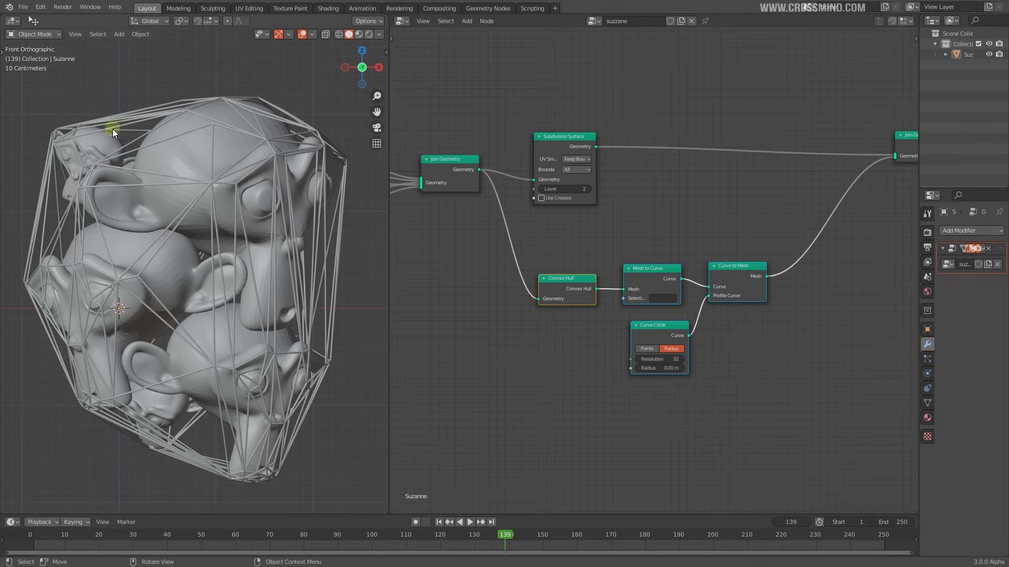
{"action": "scroll", "coordinate": [712, 373], "scroll_direction": "up", "scroll_amount": 3}
{"action": "double_click", "coordinate": [672, 373]}
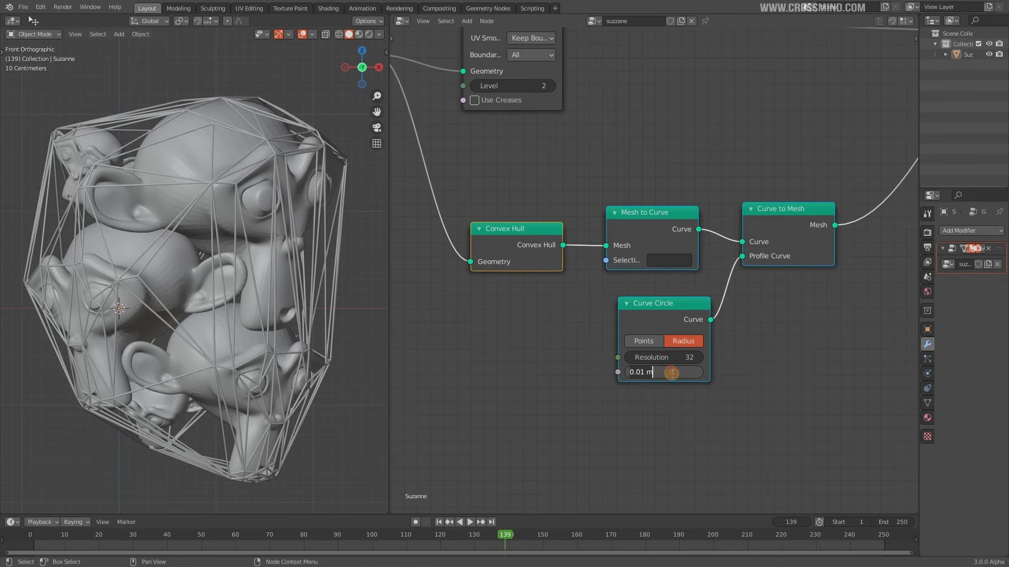
{"action": "key", "text": "BackSpace"}
{"action": "key", "text": "BackSpace"}
{"action": "key", "text": "BackSpace"}
{"action": "key", "text": "BackSpace"}
{"action": "key", "text": "BackSpace"}
{"action": "key", "text": "BackSpace"}
{"action": "type", "text": ".005"}
{"action": "key", "text": "Return"}
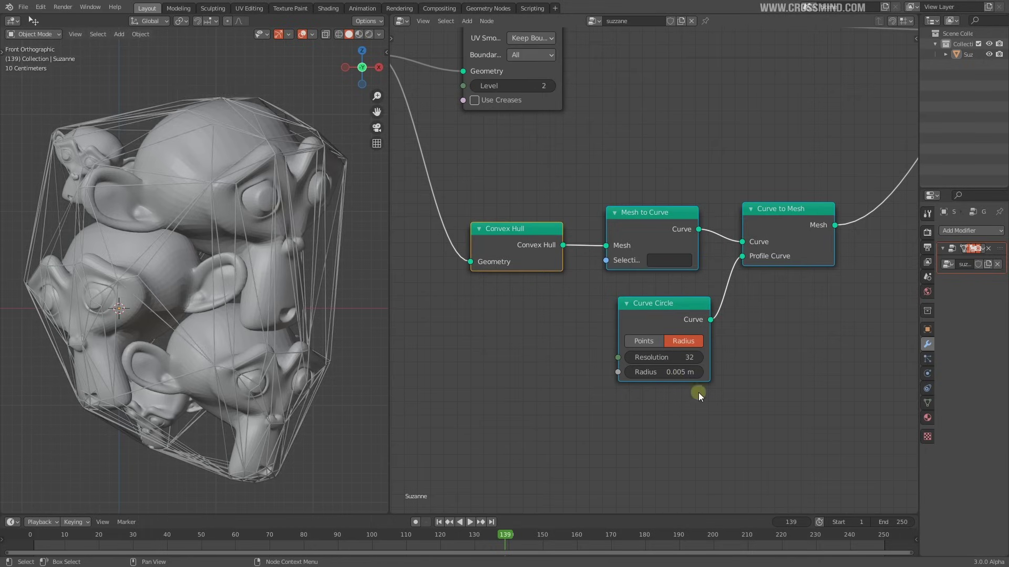
Examine the cage wires up close to judge how round their profile is
{"action": "middle_click_drag", "start_coordinate": [649, 409], "coordinate": [729, 420]}
{"action": "left_click", "coordinate": [752, 367]}
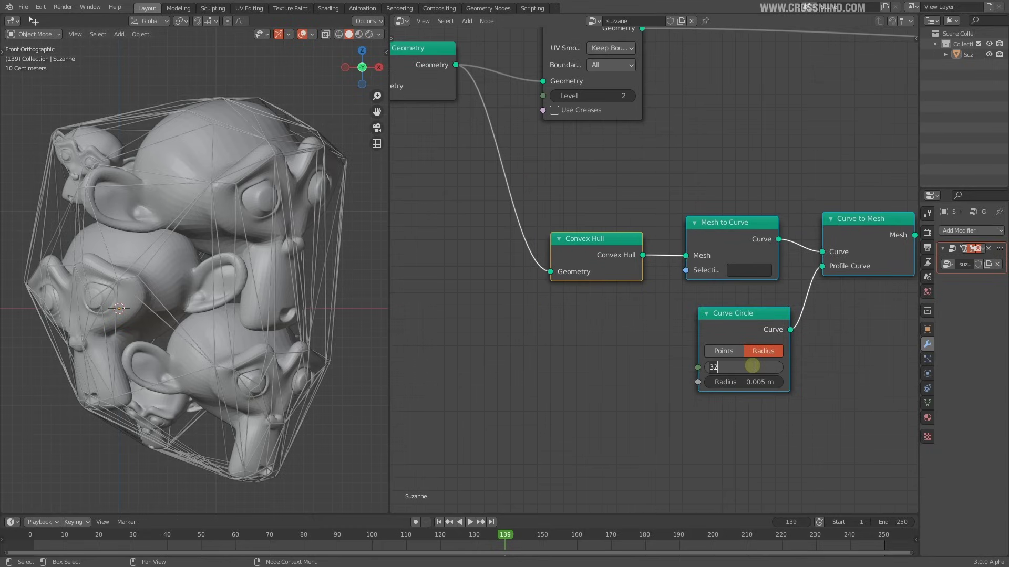
{"action": "left_click", "coordinate": [594, 389]}
{"action": "middle_click_drag", "start_coordinate": [227, 285], "coordinate": [107, 289], "text": "shift"}
{"action": "scroll", "coordinate": [256, 298], "scroll_direction": "up", "scroll_amount": 5}
{"action": "scroll", "coordinate": [257, 298], "scroll_direction": "up", "scroll_amount": 6}
{"action": "middle_click_drag", "start_coordinate": [310, 310], "coordinate": [279, 329], "text": "shift"}
{"action": "scroll", "coordinate": [181, 329], "scroll_direction": "up", "scroll_amount": 5}
{"action": "scroll", "coordinate": [280, 329], "scroll_direction": "up", "scroll_amount": 3}
{"action": "scroll", "coordinate": [279, 329], "scroll_direction": "up", "scroll_amount": 2}
{"action": "middle_click_drag", "start_coordinate": [284, 266], "coordinate": [72, 304], "text": "shift"}
{"action": "scroll", "coordinate": [72, 304], "scroll_direction": "up", "scroll_amount": 2}
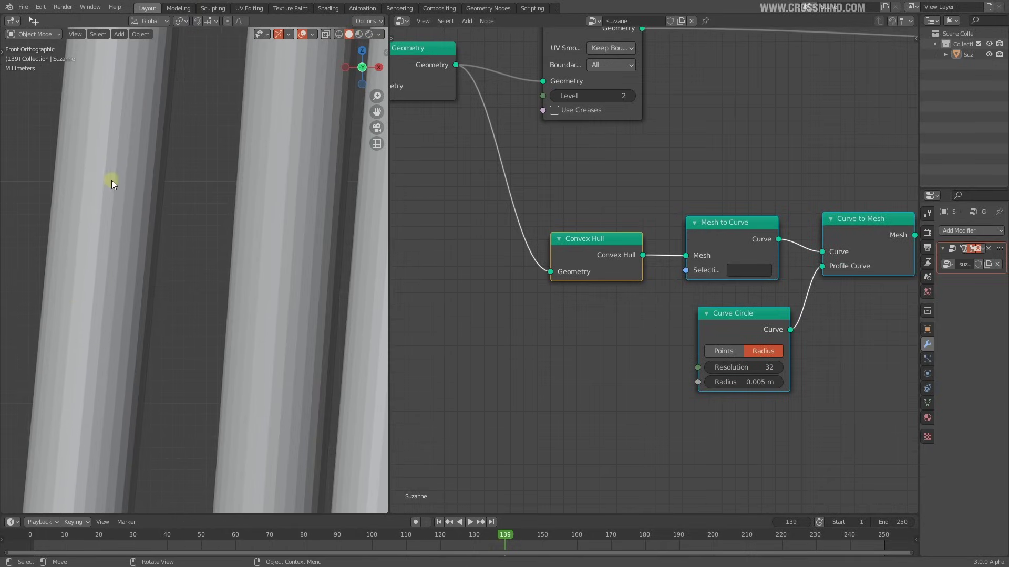
Try lower Curve Circle resolutions for the wires, stepping down to 14 and entering 8
{"action": "left_click", "coordinate": [708, 367]}
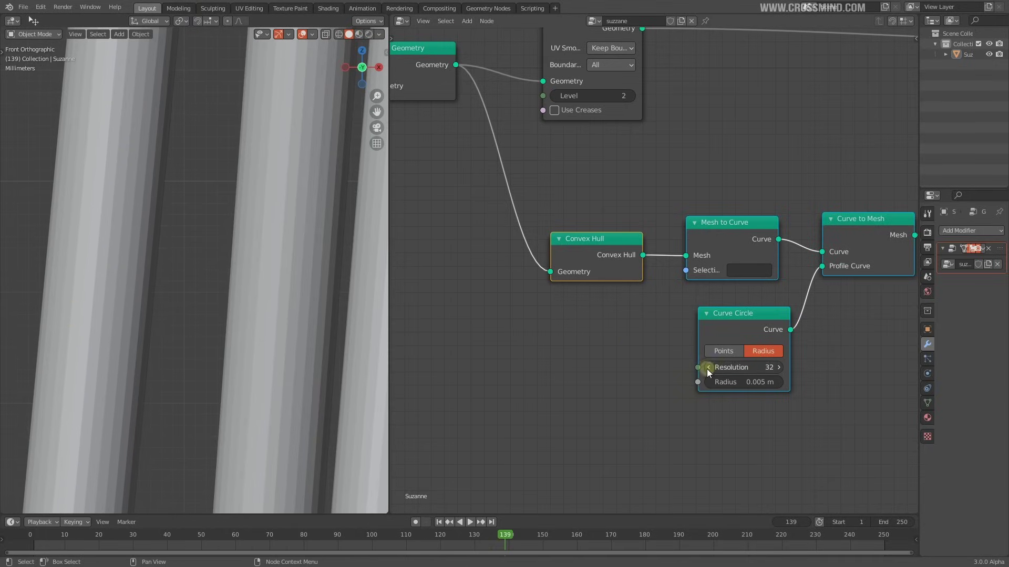
{"action": "left_click", "coordinate": [708, 367]}
{"action": "left_click", "coordinate": [708, 367]}
{"action": "triple_click", "coordinate": [708, 367]}
{"action": "triple_click", "coordinate": [708, 367]}
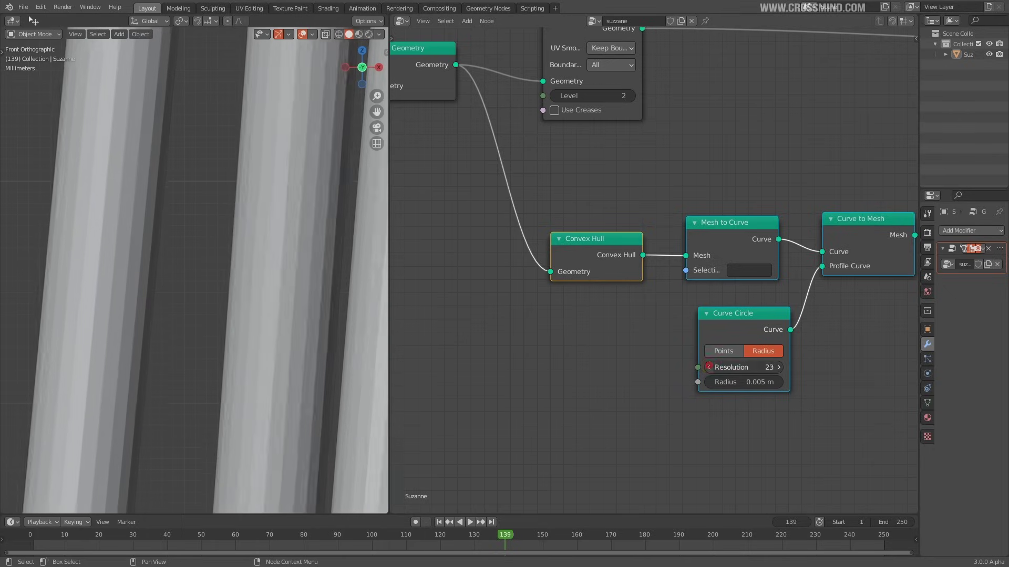
{"action": "triple_click", "coordinate": [708, 367]}
{"action": "double_click", "coordinate": [708, 367]}
{"action": "double_click", "coordinate": [709, 367]}
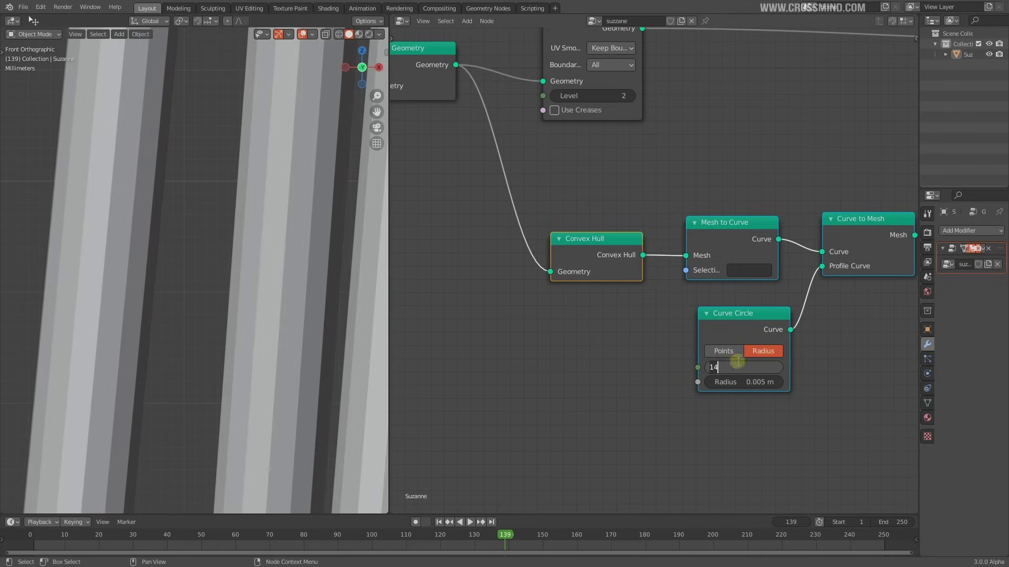
{"action": "type", "text": "8"}
{"action": "scroll", "coordinate": [215, 345], "scroll_direction": "down", "scroll_amount": 10}
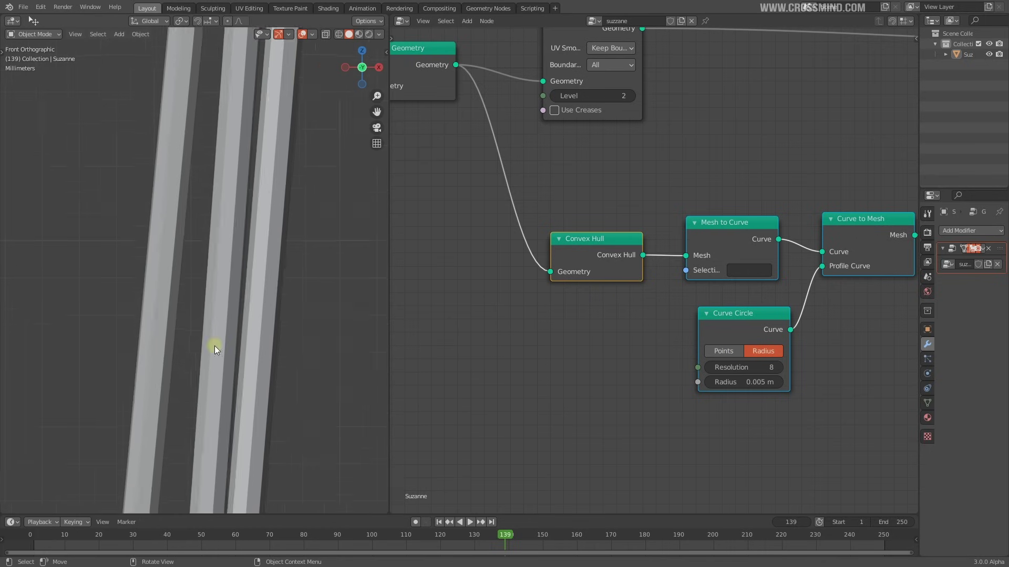
Set the Curve Circle's resolution to 16 and save the file
{"action": "key", "text": "BackSpace"}
{"action": "type", "text": "16"}
{"action": "key", "text": "Return"}
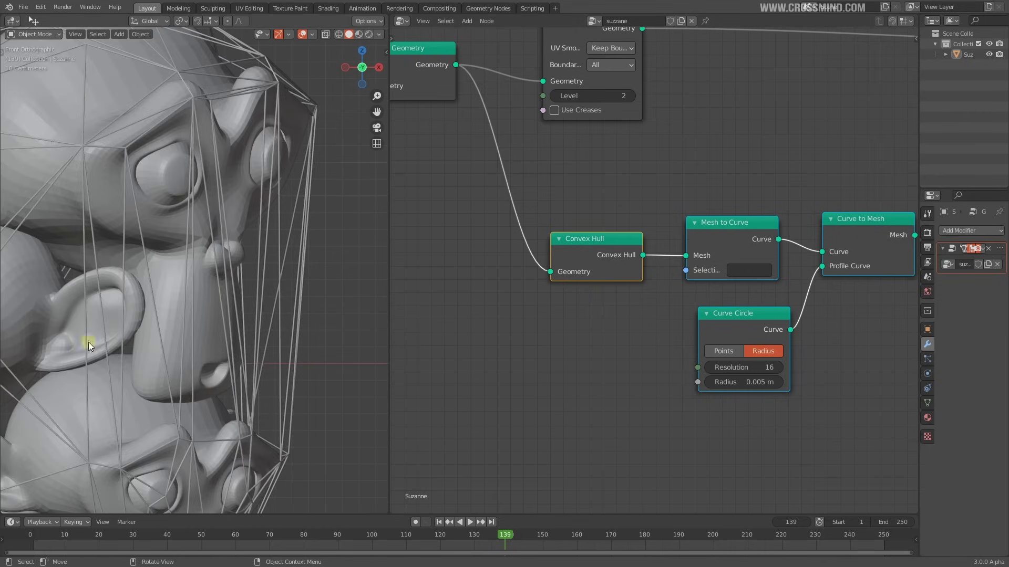
{"action": "scroll", "coordinate": [126, 357], "scroll_direction": "down", "scroll_amount": 8}
{"action": "key", "text": "ctrl+s"}
{"action": "scroll", "coordinate": [222, 333], "scroll_direction": "up", "scroll_amount": 2}
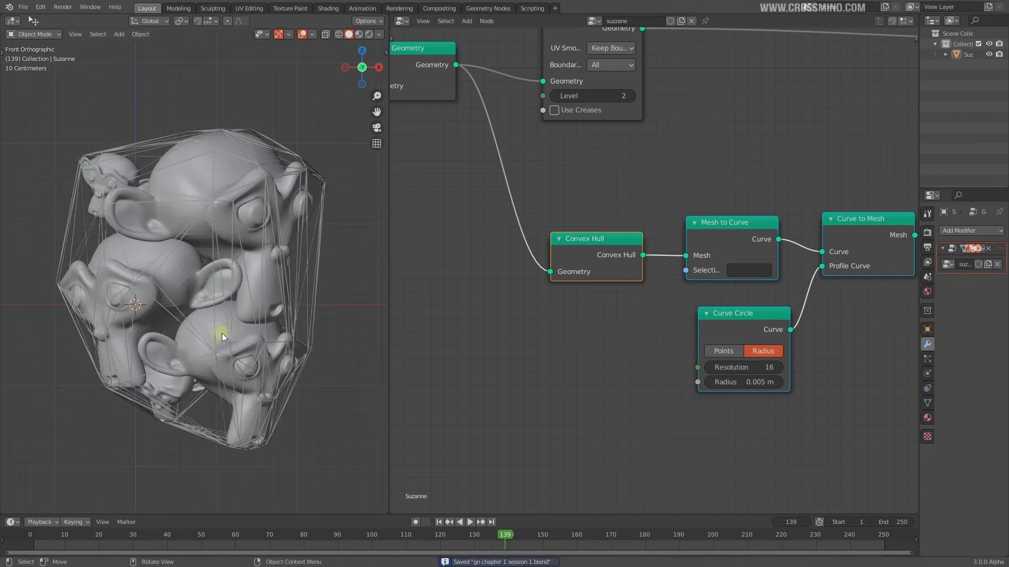
Preview the Convex Hull node's output alone, then return the output to the final Join Geometry node
{"action": "scroll", "coordinate": [623, 314], "scroll_direction": "down", "scroll_amount": 2}
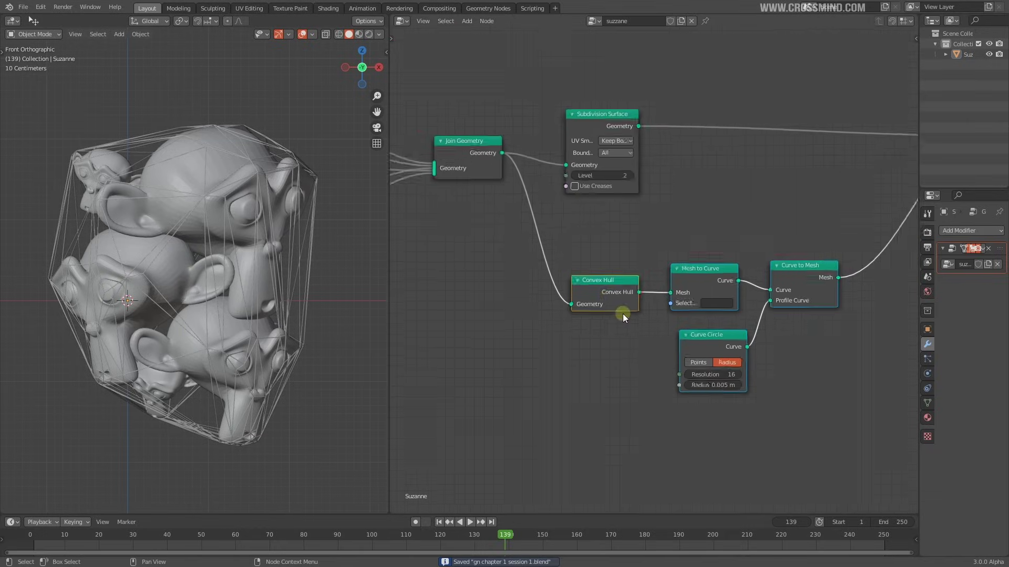
{"action": "scroll", "coordinate": [616, 307], "scroll_direction": "down", "scroll_amount": 1}
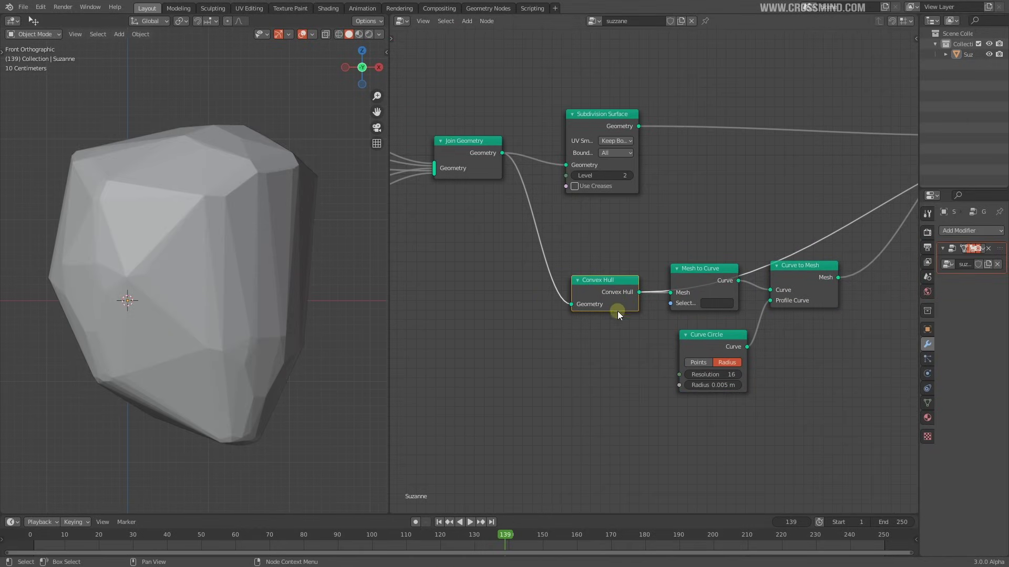
{"action": "scroll", "coordinate": [228, 251], "scroll_direction": "up", "scroll_amount": 1}
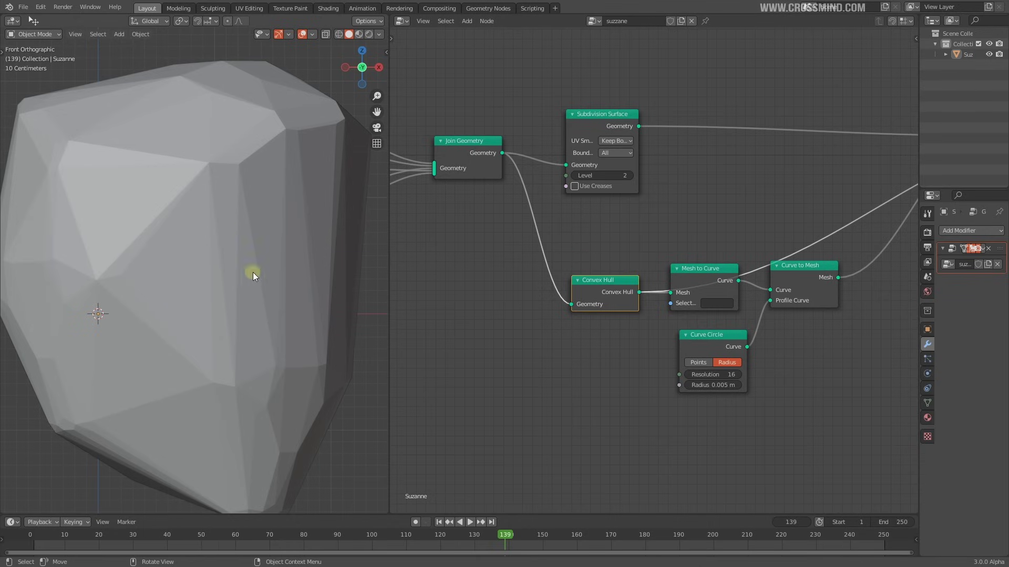
{"action": "scroll", "coordinate": [619, 285], "scroll_direction": "down", "scroll_amount": 6}
{"action": "middle_click_drag", "start_coordinate": [567, 231], "coordinate": [387, 259]}
{"action": "left_click", "coordinate": [693, 208], "text": "ctrl+shift"}
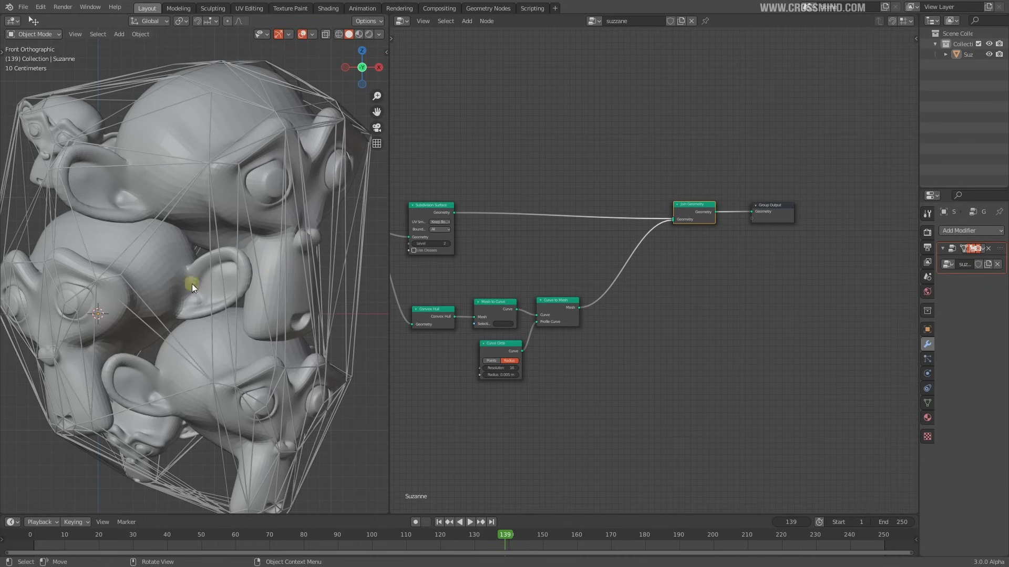
{"action": "scroll", "coordinate": [159, 203], "scroll_direction": "up", "scroll_amount": 2}
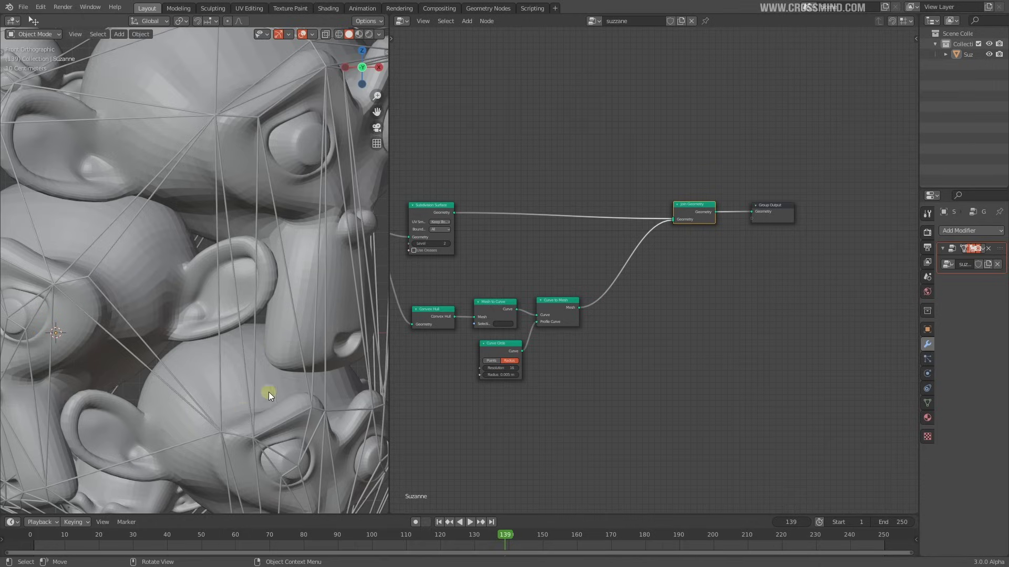
Reposition the Convex Hull node with more space before Mesh to Curve and preview its output
{"action": "middle_click_drag", "start_coordinate": [531, 357], "coordinate": [689, 366]}
{"action": "scroll", "coordinate": [689, 366], "scroll_direction": "up", "scroll_amount": 3}
{"action": "scroll", "coordinate": [659, 250], "scroll_direction": "down", "scroll_amount": 2}
{"action": "middle_click_drag", "start_coordinate": [660, 250], "coordinate": [610, 234]}
{"action": "left_click_drag", "start_coordinate": [528, 288], "coordinate": [487, 286]}
{"action": "middle_click_drag", "start_coordinate": [530, 317], "coordinate": [632, 320]}
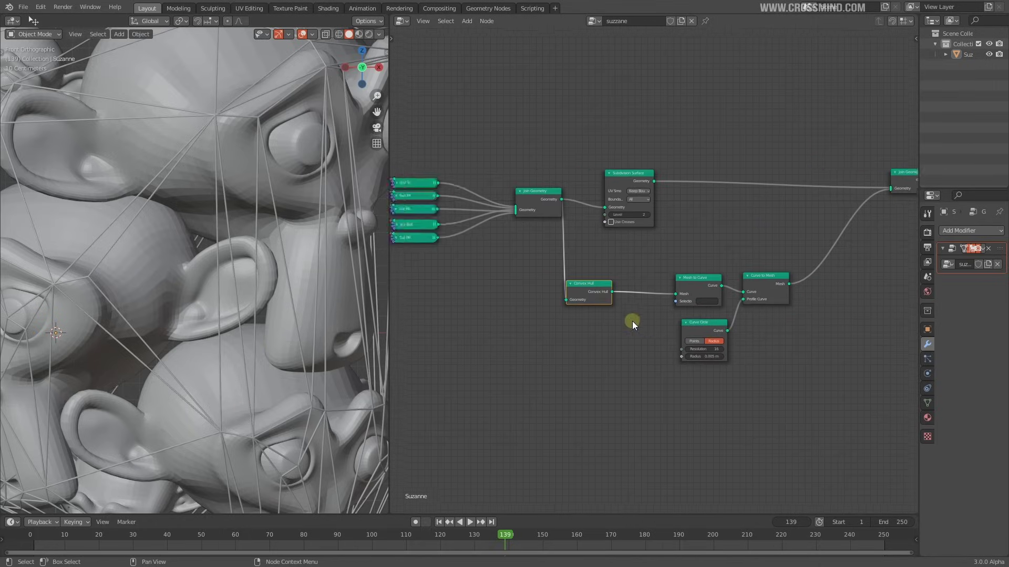
{"action": "scroll", "coordinate": [625, 317], "scroll_direction": "up", "scroll_amount": 1}
{"action": "left_click", "coordinate": [586, 301], "text": "ctrl+shift"}
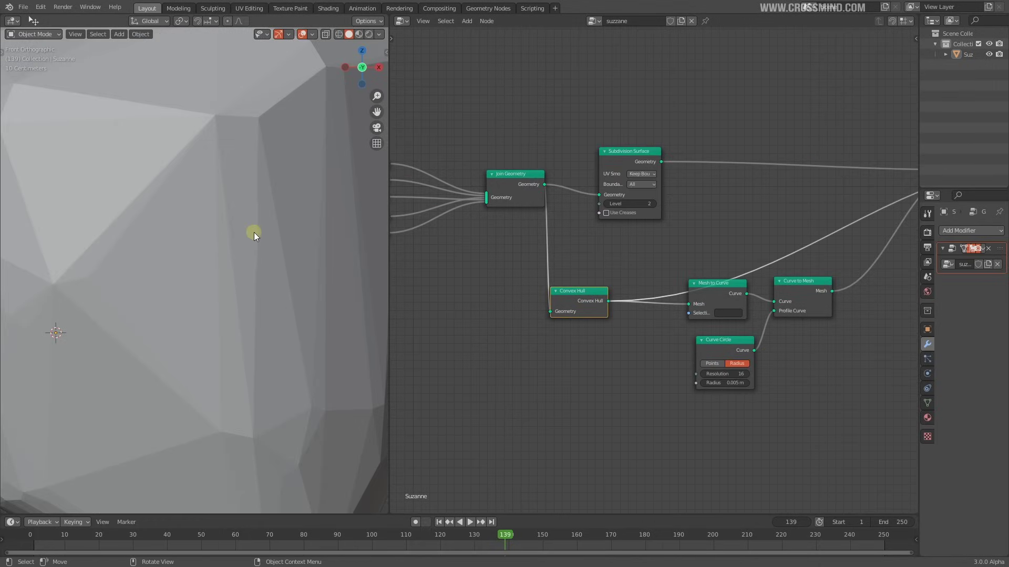
{"action": "scroll", "coordinate": [165, 238], "scroll_direction": "down", "scroll_amount": 3}
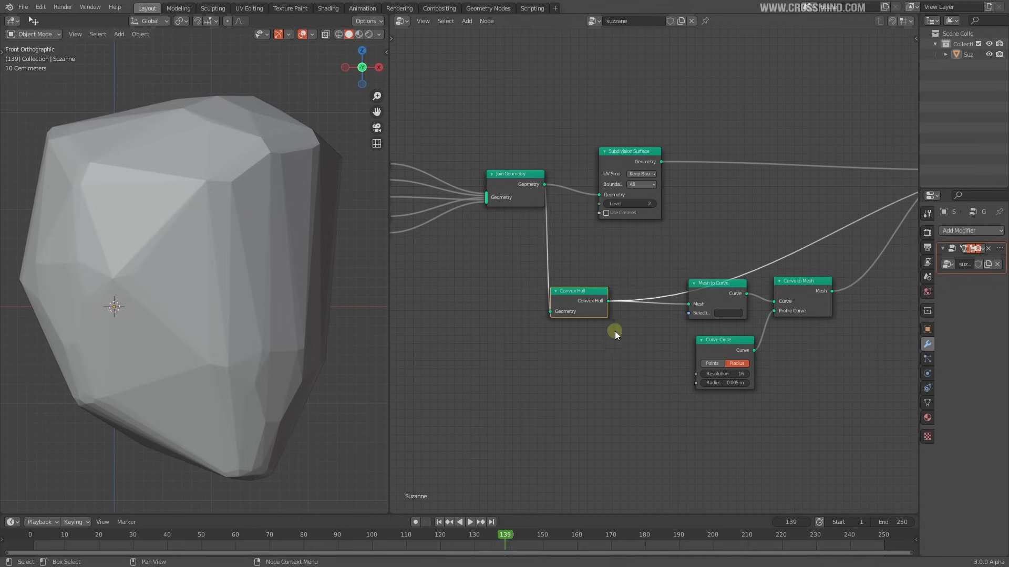
{"action": "middle_click_drag", "start_coordinate": [608, 314], "coordinate": [570, 312]}
{"action": "left_click_drag", "start_coordinate": [554, 299], "coordinate": [582, 302]}
Duplicate the Subdivision Surface node and place the copy below the Convex Hull node
{"action": "key", "text": "shift+a"}
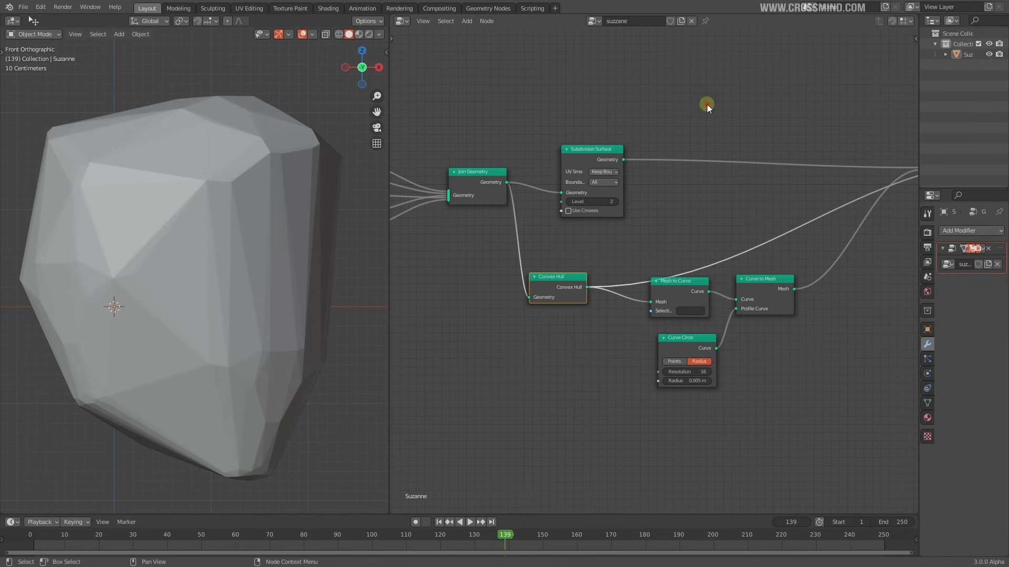
{"action": "left_click", "coordinate": [593, 154]}
{"action": "key", "text": "shift+d"}
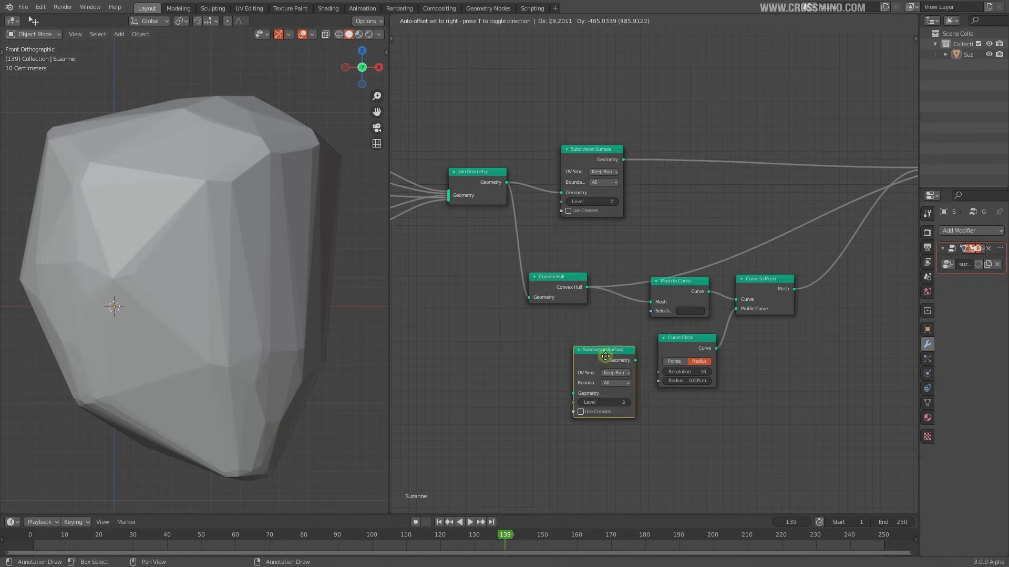
{"action": "left_click", "coordinate": [606, 357]}
Rearrange the Convex Hull, Mesh to Curve, Curve Circle and Curve to Mesh nodes around the Subdivision Surface copy
{"action": "middle_click_drag", "start_coordinate": [596, 292], "coordinate": [541, 277]}
{"action": "left_click", "coordinate": [508, 275]}
{"action": "left_click_drag", "start_coordinate": [517, 279], "coordinate": [527, 282]}
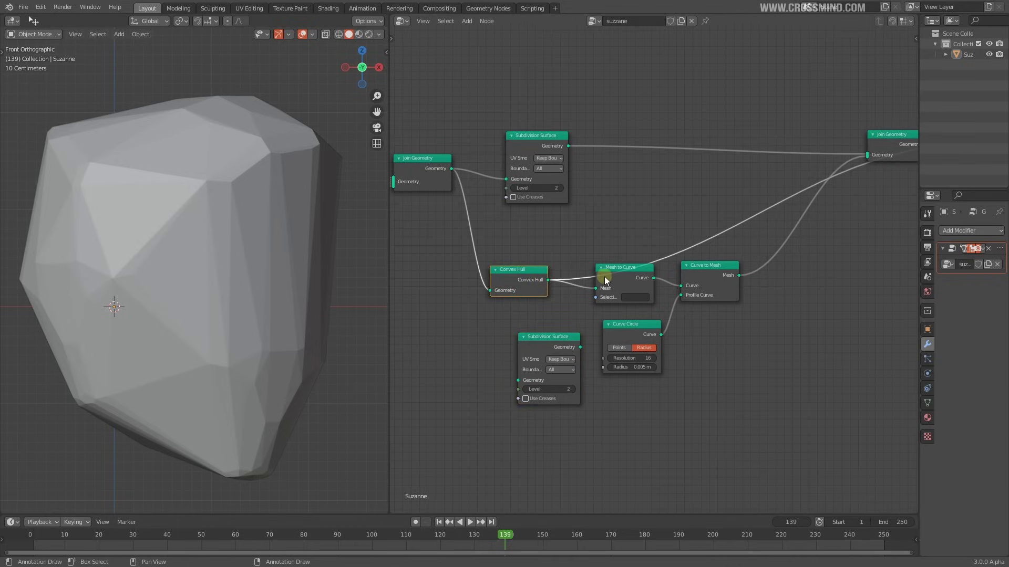
{"action": "scroll", "coordinate": [604, 277], "scroll_direction": "down", "scroll_amount": 2}
{"action": "middle_click_drag", "start_coordinate": [602, 283], "coordinate": [640, 275]}
{"action": "left_click_drag", "start_coordinate": [670, 268], "coordinate": [675, 270]}
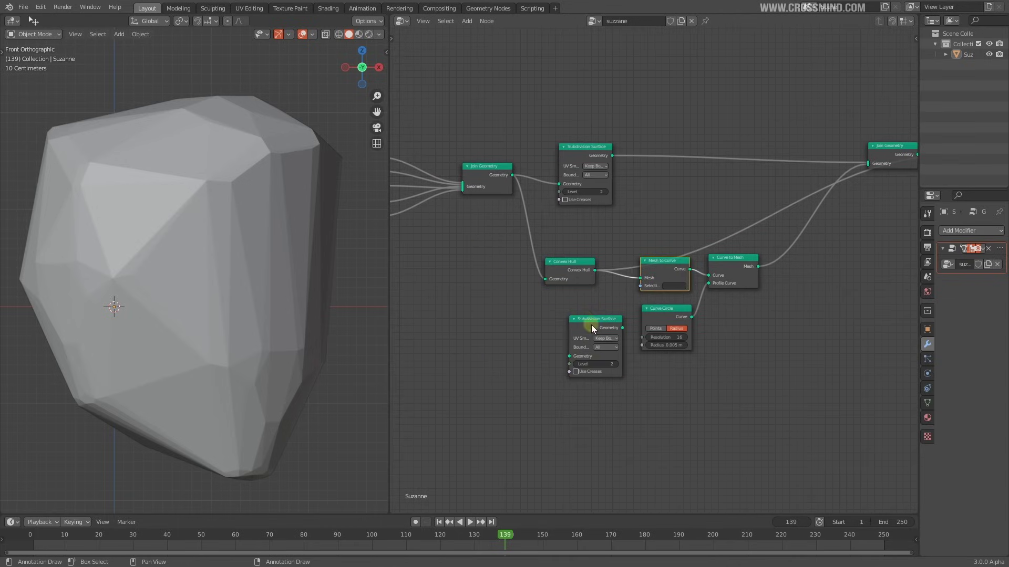
{"action": "left_click_drag", "start_coordinate": [572, 264], "coordinate": [559, 252]}
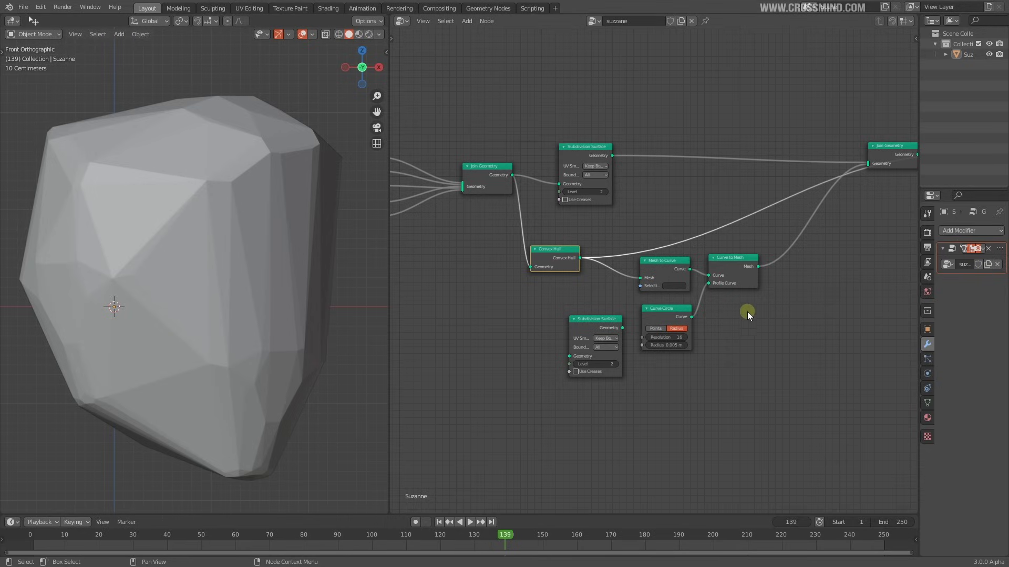
{"action": "key", "text": "b"}
{"action": "left_click_drag", "start_coordinate": [657, 375], "coordinate": [749, 265]}
{"action": "key", "text": "g"}
{"action": "left_click", "coordinate": [758, 275]}
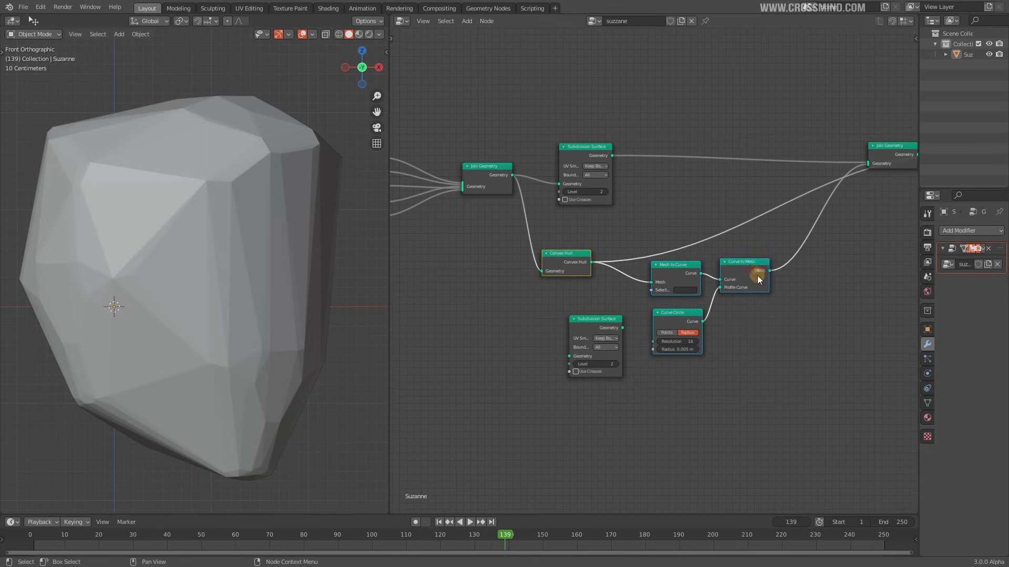
{"action": "left_click", "coordinate": [757, 275]}
{"action": "left_click_drag", "start_coordinate": [599, 327], "coordinate": [607, 329]}
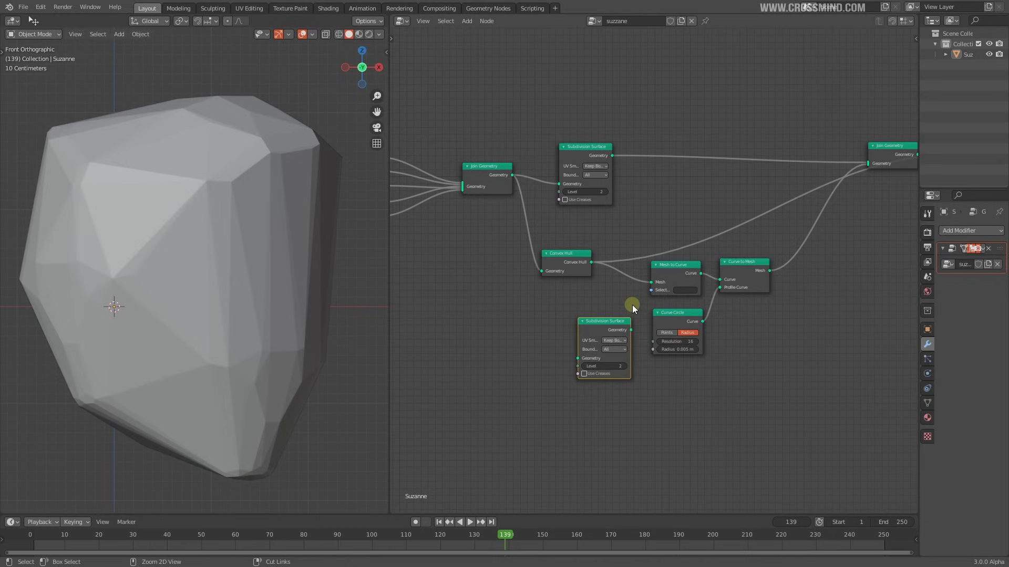
Insert the Subdivision Surface copy between Curve to Mesh and the final Join Geometry, and preview its output
{"action": "left_click_drag", "start_coordinate": [593, 324], "coordinate": [800, 245]}
{"action": "middle_click_drag", "start_coordinate": [848, 260], "coordinate": [749, 270]}
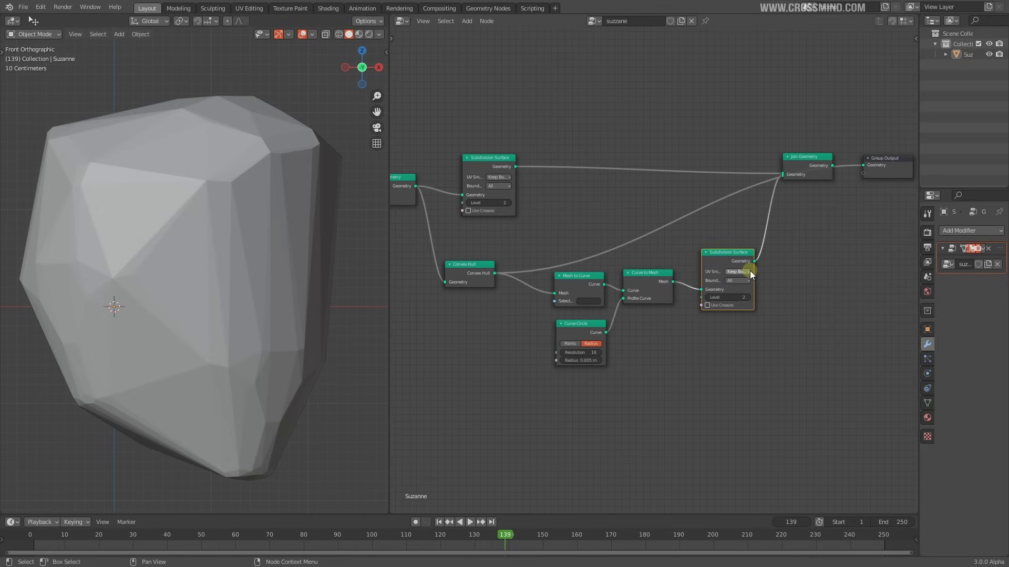
{"action": "middle_click_drag", "start_coordinate": [818, 252], "coordinate": [798, 255]}
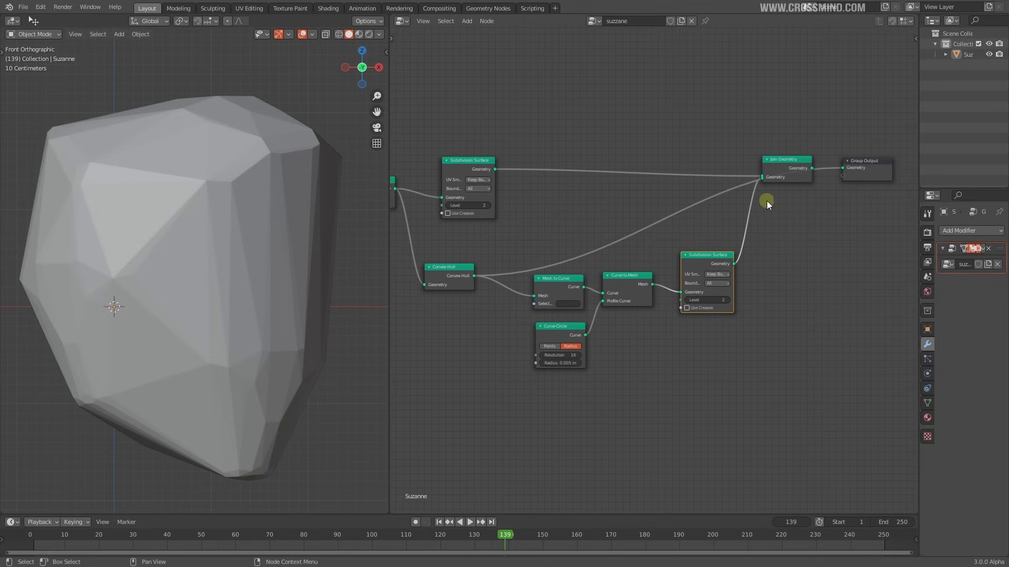
{"action": "left_click", "coordinate": [713, 261], "text": "ctrl+shift"}
Compare the wires' mesh in wireframe shading at subdivision levels 0 and 2
{"action": "scroll", "coordinate": [231, 285], "scroll_direction": "up", "scroll_amount": 6}
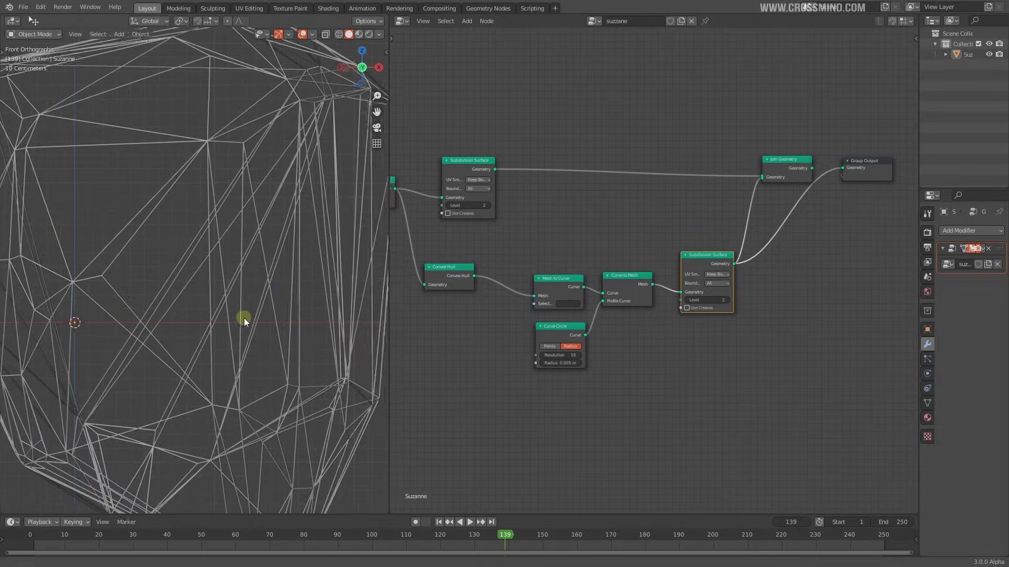
{"action": "scroll", "coordinate": [237, 362], "scroll_direction": "up", "scroll_amount": 3}
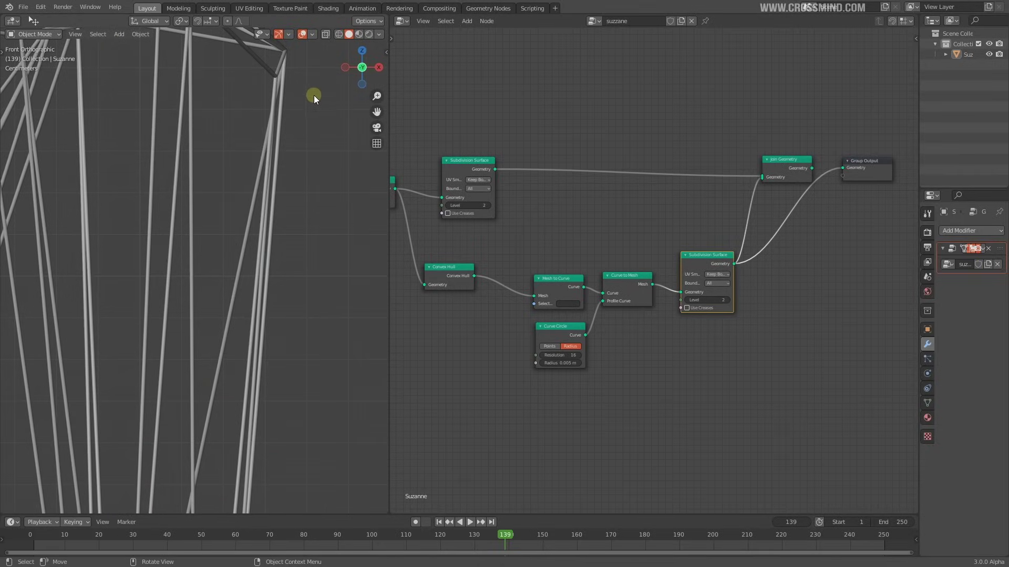
{"action": "scroll", "coordinate": [291, 291], "scroll_direction": "up", "scroll_amount": 4}
{"action": "scroll", "coordinate": [197, 319], "scroll_direction": "up", "scroll_amount": 5}
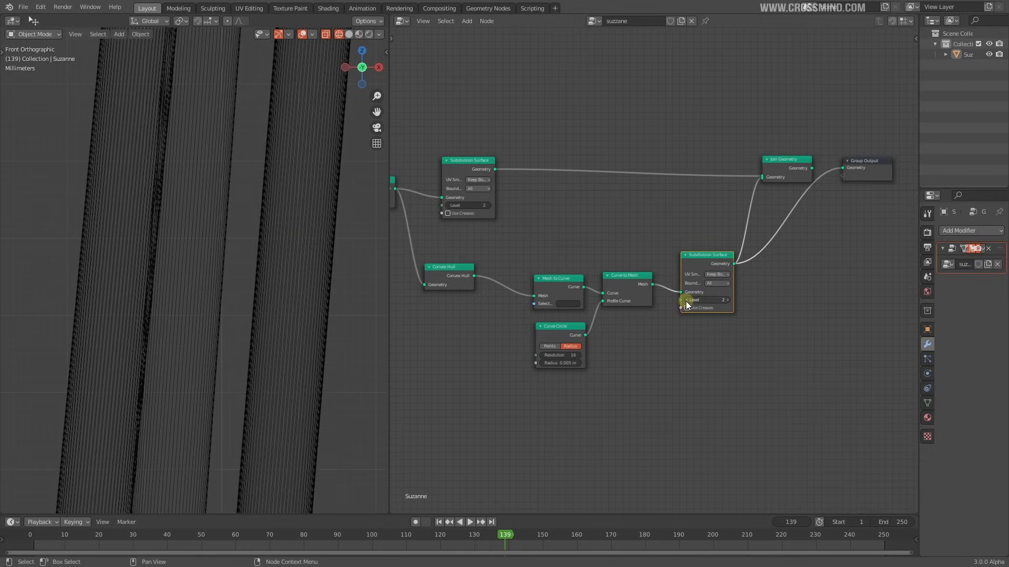
{"action": "left_click", "coordinate": [686, 299]}
{"action": "left_click", "coordinate": [686, 300]}
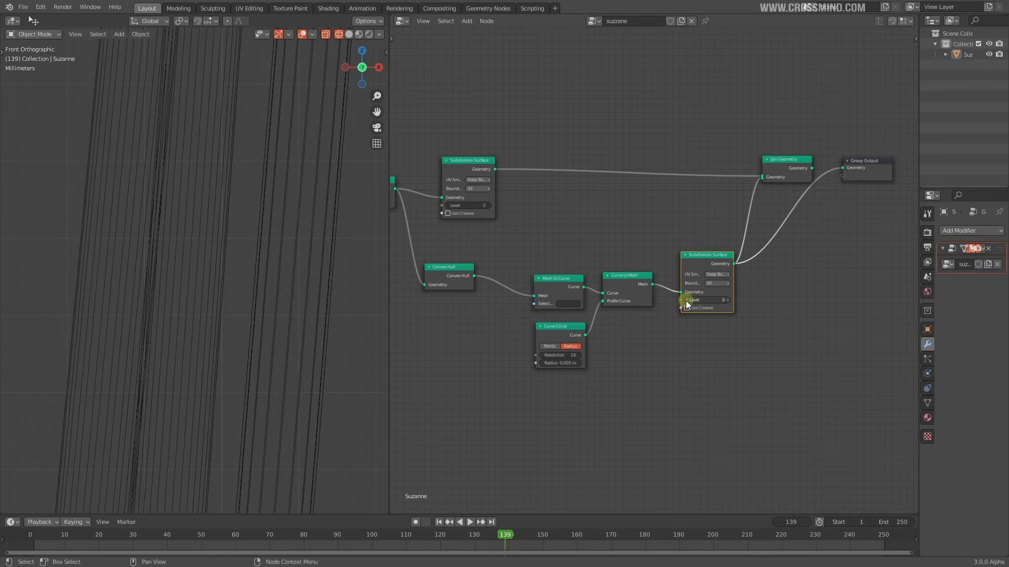
{"action": "left_click", "coordinate": [727, 300]}
{"action": "left_click", "coordinate": [727, 300]}
{"action": "scroll", "coordinate": [269, 351], "scroll_direction": "down", "scroll_amount": 4}
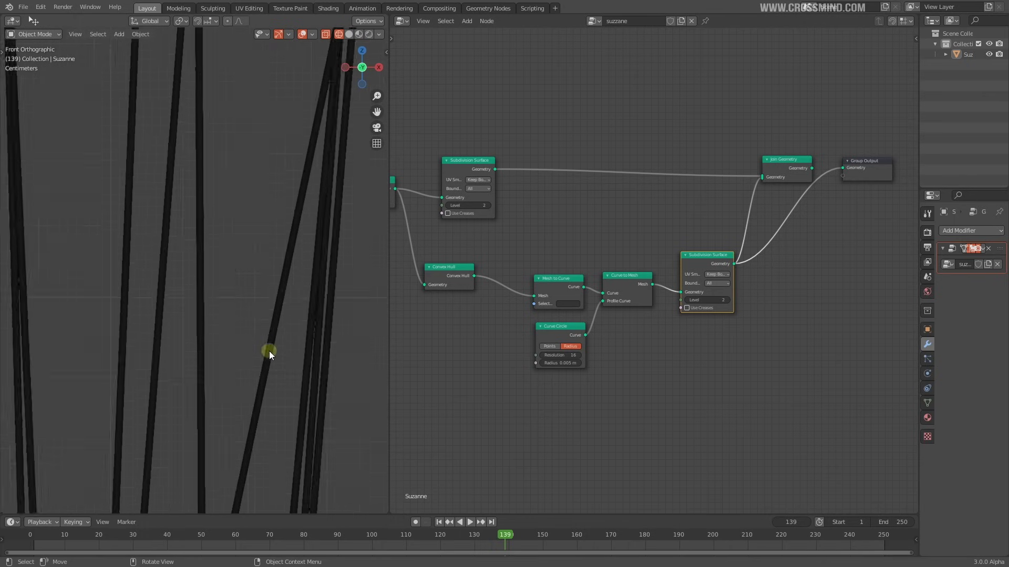
{"action": "scroll", "coordinate": [269, 350], "scroll_direction": "down", "scroll_amount": 5}
{"action": "scroll", "coordinate": [709, 320], "scroll_direction": "left", "scroll_amount": 3, "text": "ctrl"}
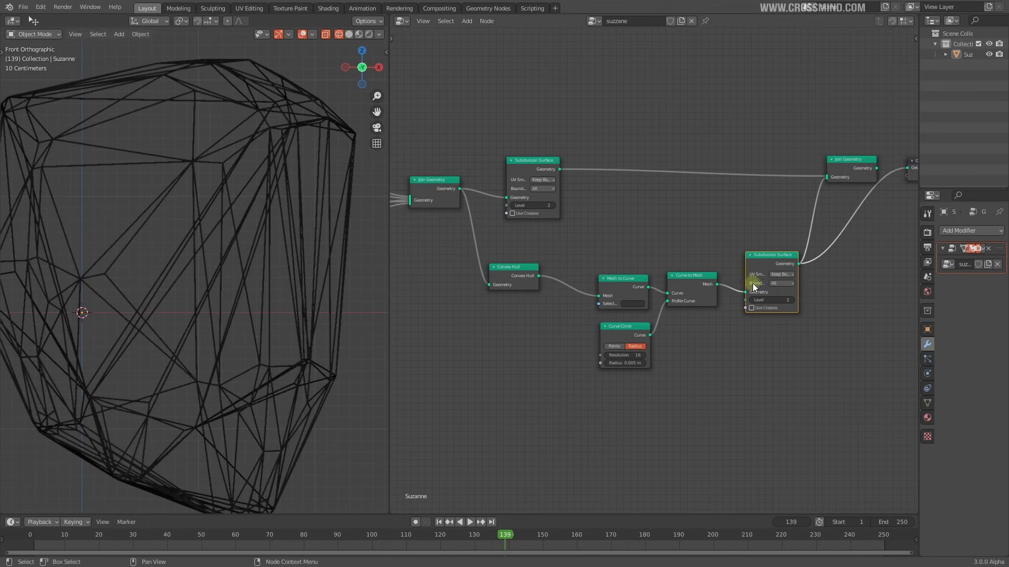
Move the Subdivision Surface copy between Convex Hull and Mesh to Curve, and switch the viewport back to solid shading
{"action": "left_click_drag", "start_coordinate": [761, 261], "coordinate": [566, 282], "text": "alt"}
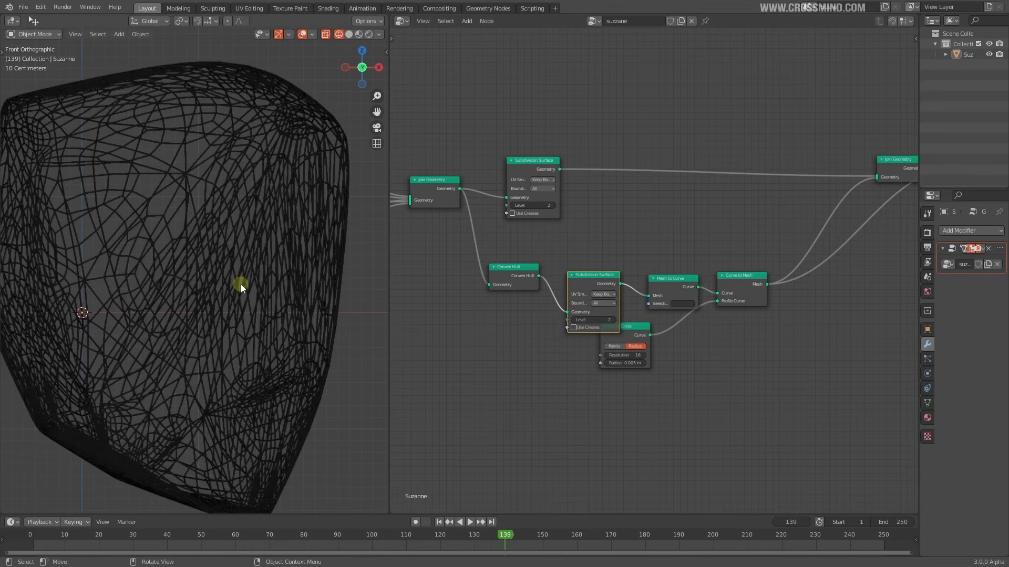
{"action": "scroll", "coordinate": [272, 285], "scroll_direction": "down", "scroll_amount": 2}
{"action": "middle_click_drag", "start_coordinate": [257, 297], "coordinate": [269, 297], "text": "shift"}
{"action": "key", "text": "shift+z"}
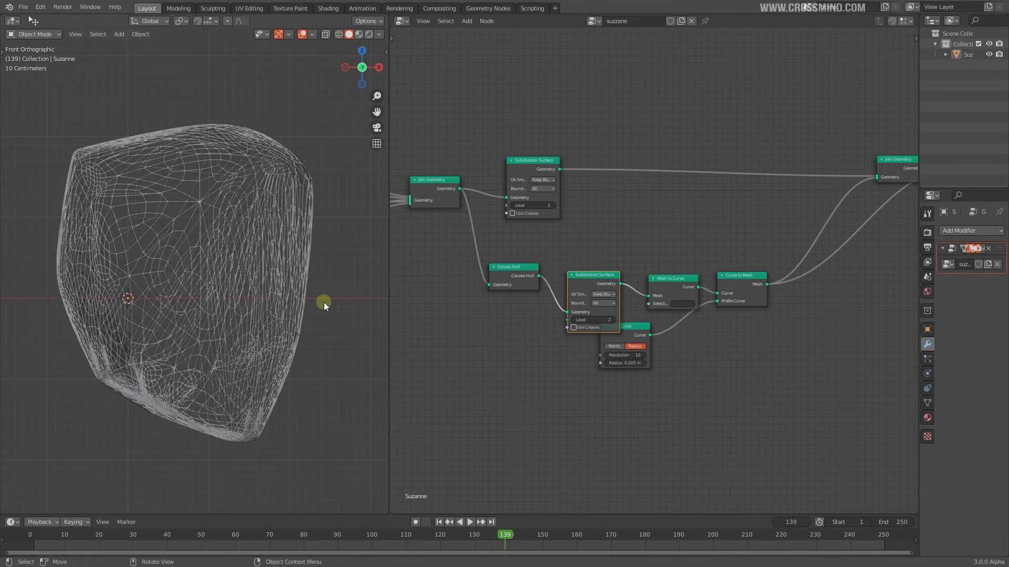
Raise the level of the Subdivision Surface node after Convex Hull to 3
{"action": "scroll", "coordinate": [591, 347], "scroll_direction": "up", "scroll_amount": 2}
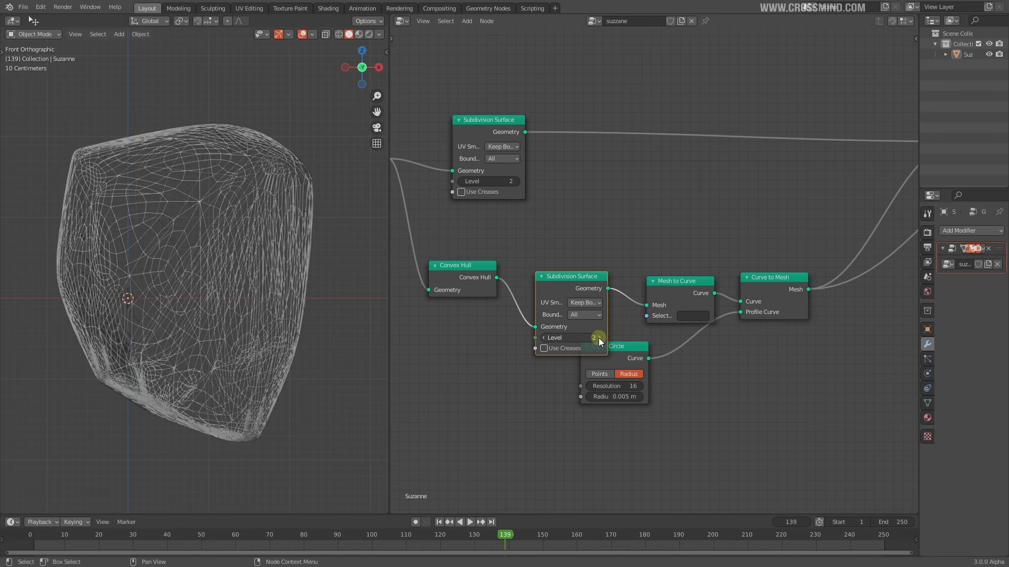
{"action": "left_click", "coordinate": [599, 338]}
{"action": "scroll", "coordinate": [236, 225], "scroll_direction": "up", "scroll_amount": 3}
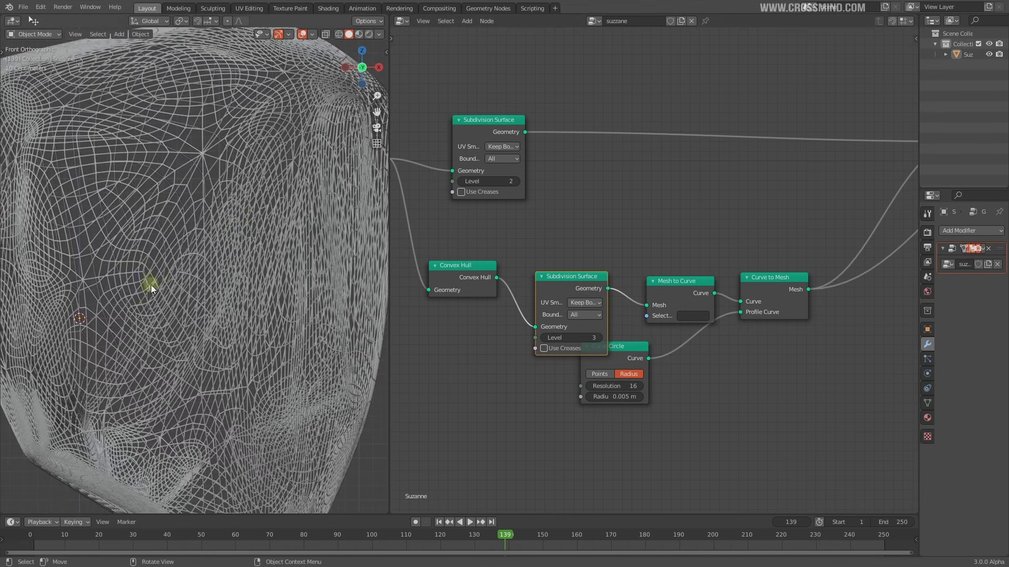
Examine the dense wire cage in perspective and front view, and preview the Convex Hull node's output
{"action": "scroll", "coordinate": [185, 273], "scroll_direction": "down", "scroll_amount": 5}
{"action": "middle_click_drag", "start_coordinate": [185, 273], "coordinate": [320, 283]}
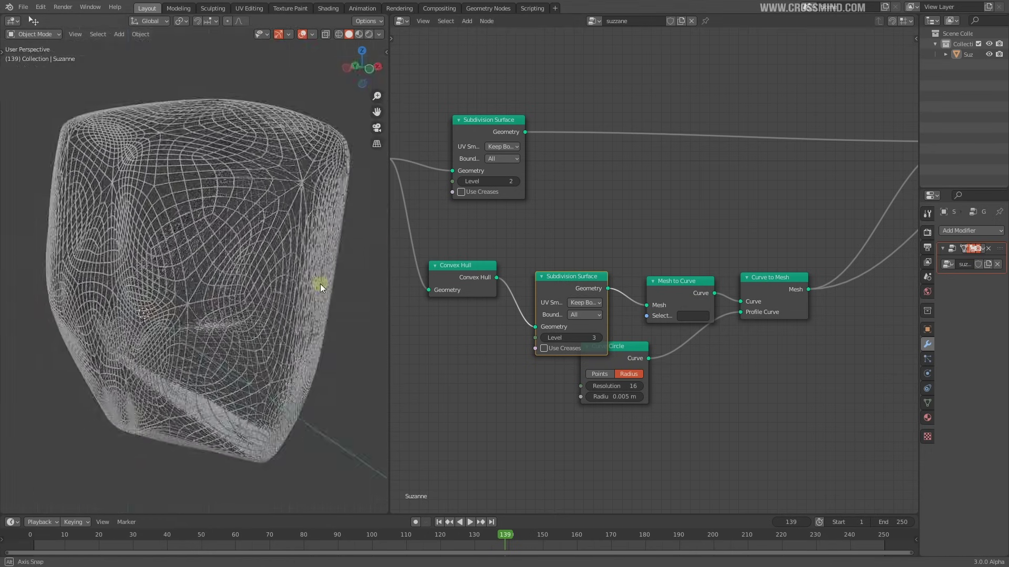
{"action": "key", "text": "KP_1"}
{"action": "scroll", "coordinate": [487, 215], "scroll_direction": "down", "scroll_amount": 3}
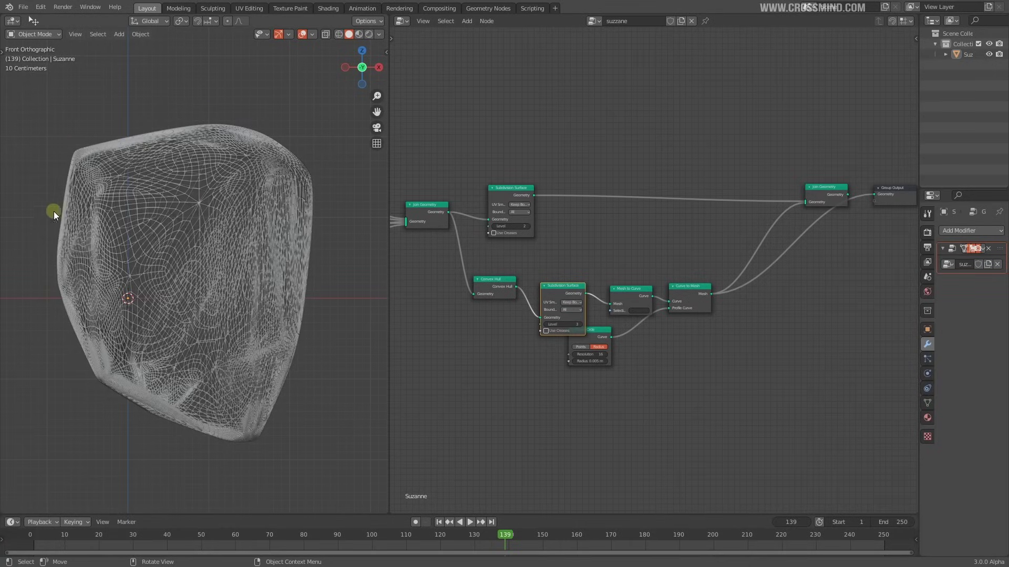
{"action": "scroll", "coordinate": [834, 220], "scroll_direction": "left", "scroll_amount": 5, "text": "ctrl"}
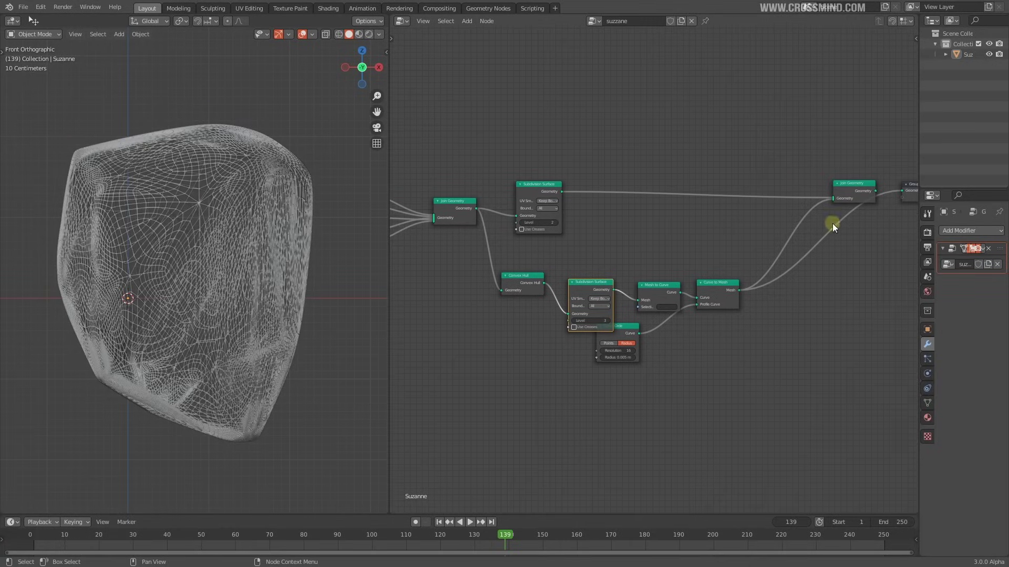
{"action": "left_click", "coordinate": [622, 270], "text": "ctrl+shift"}
Look over the Suz nodes between Group Input and the first Join Geometry
{"action": "scroll", "coordinate": [616, 270], "scroll_direction": "left", "scroll_amount": 5, "text": "ctrl"}
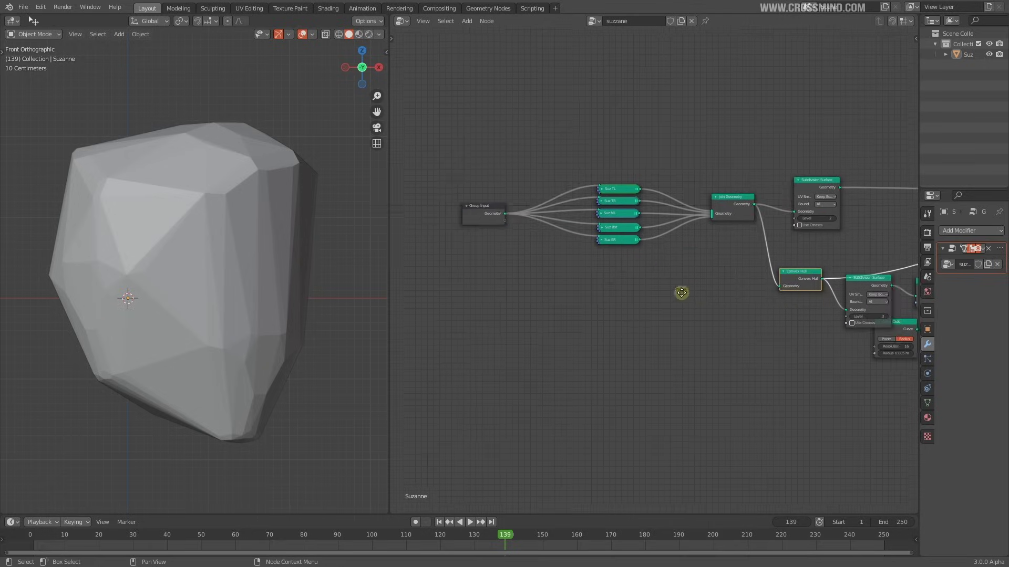
{"action": "scroll", "coordinate": [618, 235], "scroll_direction": "up", "scroll_amount": 3}
{"action": "left_click", "coordinate": [583, 186]}
{"action": "mouse_move", "coordinate": [609, 230]}
{"action": "left_mouse_down"}
{"action": "mouse_move", "coordinate": [583, 230]}
{"action": "mouse_move", "coordinate": [612, 230]}
{"action": "mouse_move", "coordinate": [628, 210]}
{"action": "mouse_move", "coordinate": [609, 211]}
{"action": "left_mouse_up"}
{"action": "left_click", "coordinate": [582, 186]}
{"action": "left_click", "coordinate": [583, 166]}
{"action": "left_click", "coordinate": [581, 168]}
{"action": "scroll", "coordinate": [649, 346], "scroll_direction": "down", "scroll_amount": 3}
{"action": "middle_click_drag", "start_coordinate": [649, 347], "coordinate": [420, 380]}
{"action": "scroll", "coordinate": [795, 361], "scroll_direction": "up", "scroll_amount": 1}
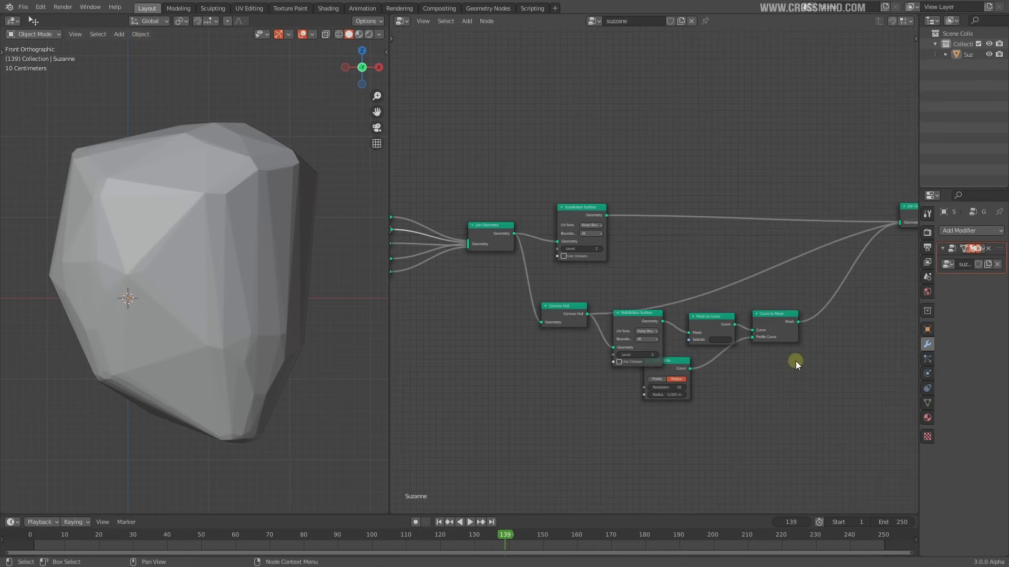
Move the Curve Circle node below Mesh to Curve, and restore the final Join Geometry output without the direct Convex Hull link
{"action": "middle_click_drag", "start_coordinate": [795, 361], "coordinate": [692, 335]}
{"action": "left_click_drag", "start_coordinate": [571, 337], "coordinate": [619, 339]}
{"action": "scroll", "coordinate": [667, 349], "scroll_direction": "down", "scroll_amount": 2}
{"action": "middle_click_drag", "start_coordinate": [725, 329], "coordinate": [729, 348]}
{"action": "scroll", "coordinate": [699, 328], "scroll_direction": "up", "scroll_amount": 2}
{"action": "middle_click_drag", "start_coordinate": [810, 227], "coordinate": [733, 225]}
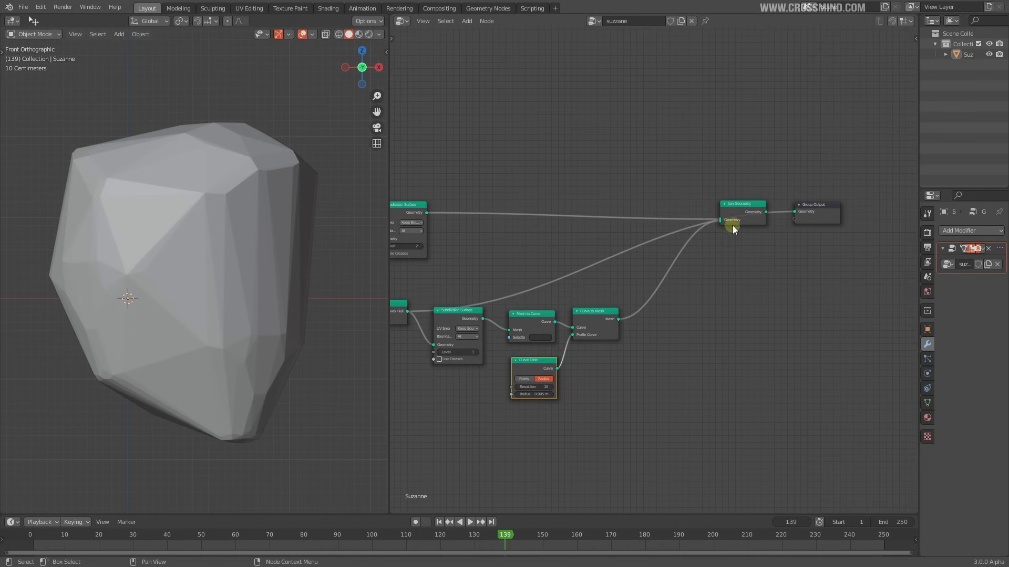
{"action": "left_click_drag", "start_coordinate": [720, 221], "coordinate": [686, 239]}
{"action": "scroll", "coordinate": [237, 305], "scroll_direction": "up", "scroll_amount": 1}
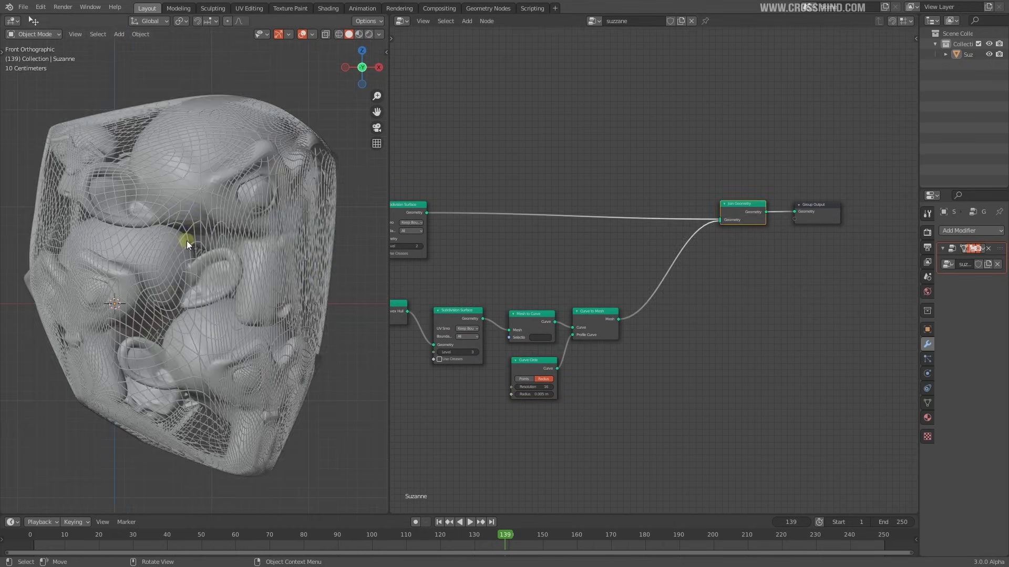
Insert a Transform node between Convex Hull and the Subdivision Surface
{"action": "middle_click_drag", "start_coordinate": [717, 277], "coordinate": [914, 271]}
{"action": "scroll", "coordinate": [631, 310], "scroll_direction": "up", "scroll_amount": 3}
{"action": "left_click", "coordinate": [601, 308]}
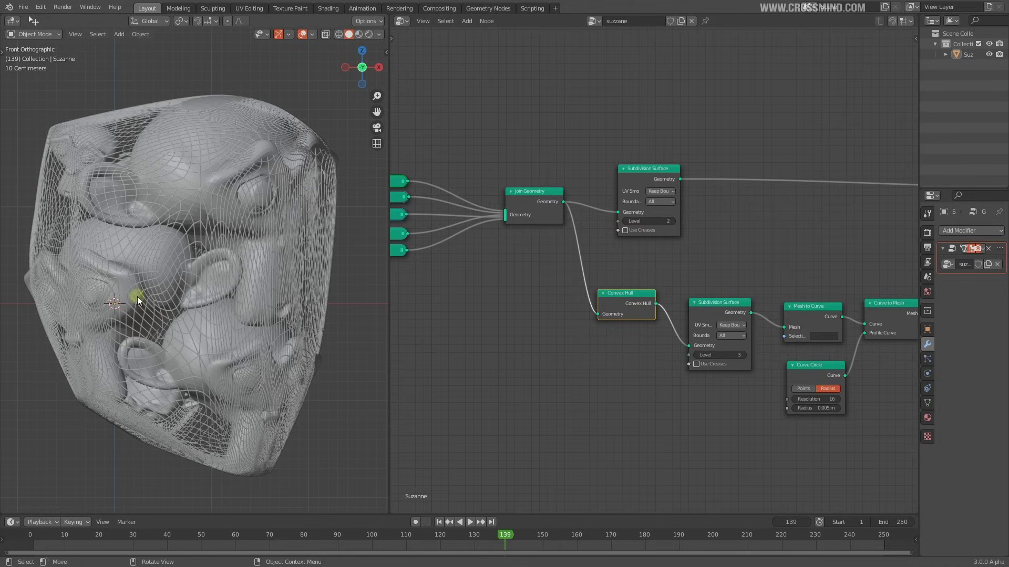
{"action": "scroll", "coordinate": [642, 327], "scroll_direction": "down", "scroll_amount": 3}
{"action": "middle_click_drag", "start_coordinate": [541, 380], "coordinate": [626, 387]}
{"action": "scroll", "coordinate": [633, 368], "scroll_direction": "up", "scroll_amount": 2}
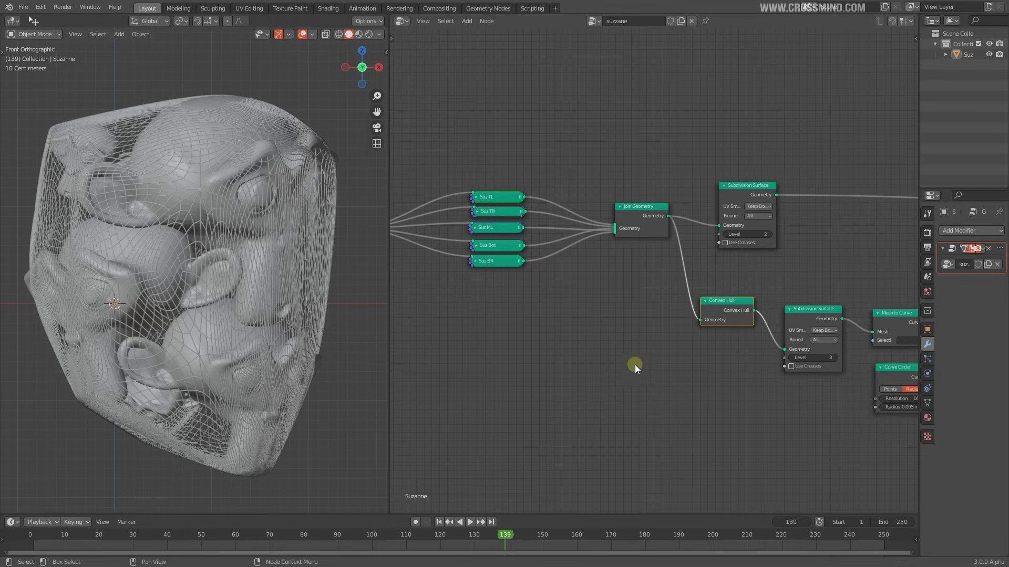
{"action": "key", "text": "shift+a"}
{"action": "left_click", "coordinate": [596, 275]}
{"action": "type", "text": "tra"}
{"action": "key", "text": "Return"}
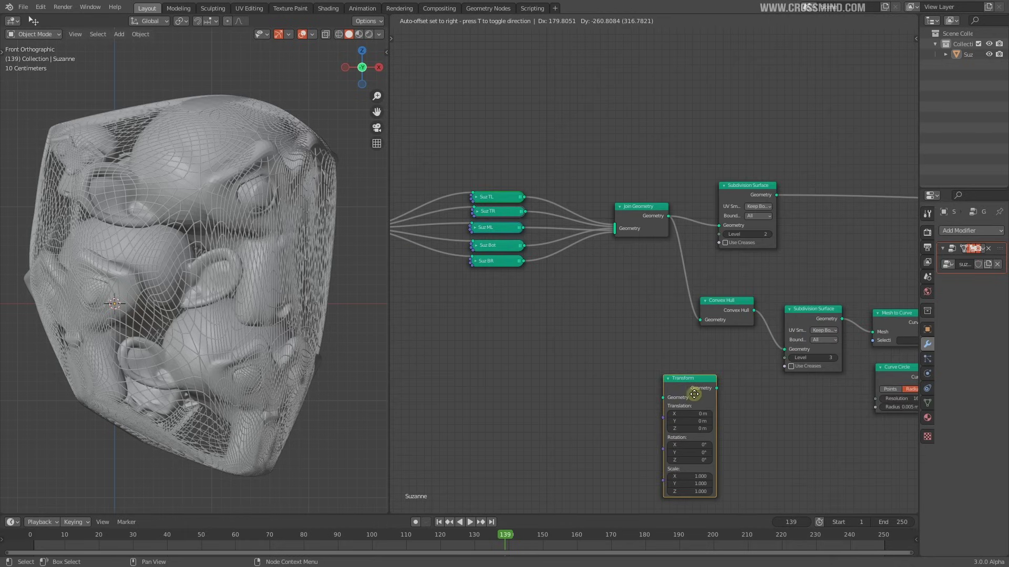
{"action": "left_click", "coordinate": [763, 328]}
Set the Transform node's X, Y and Z scale to 0.870, and save the file
{"action": "middle_click_drag", "start_coordinate": [874, 423], "coordinate": [747, 379]}
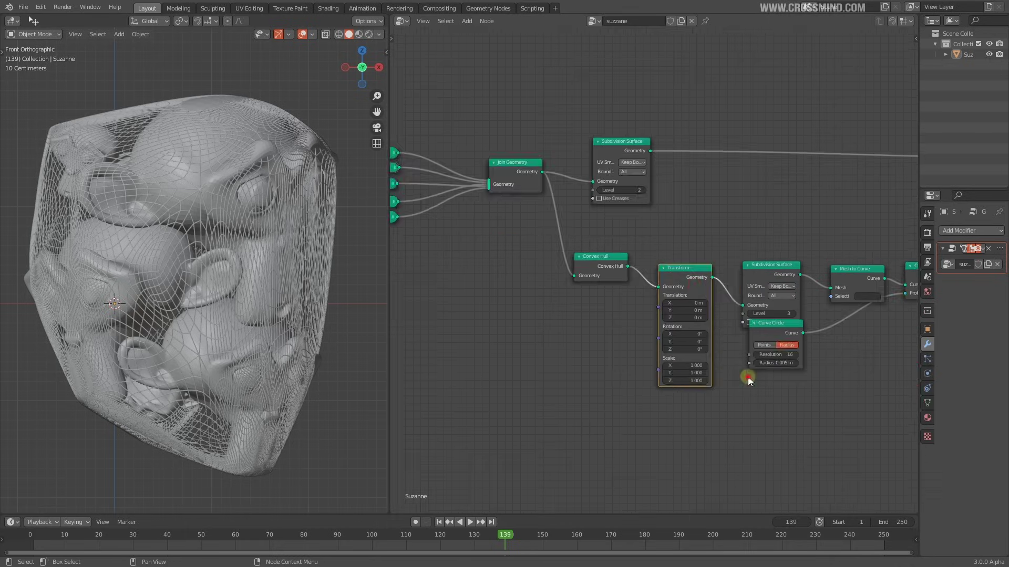
{"action": "left_click_drag", "start_coordinate": [695, 365], "coordinate": [695, 381]}
{"action": "type", "text": ".84"}
{"action": "key", "text": "BackSpace"}
{"action": "type", "text": "5"}
{"action": "key", "text": "Return"}
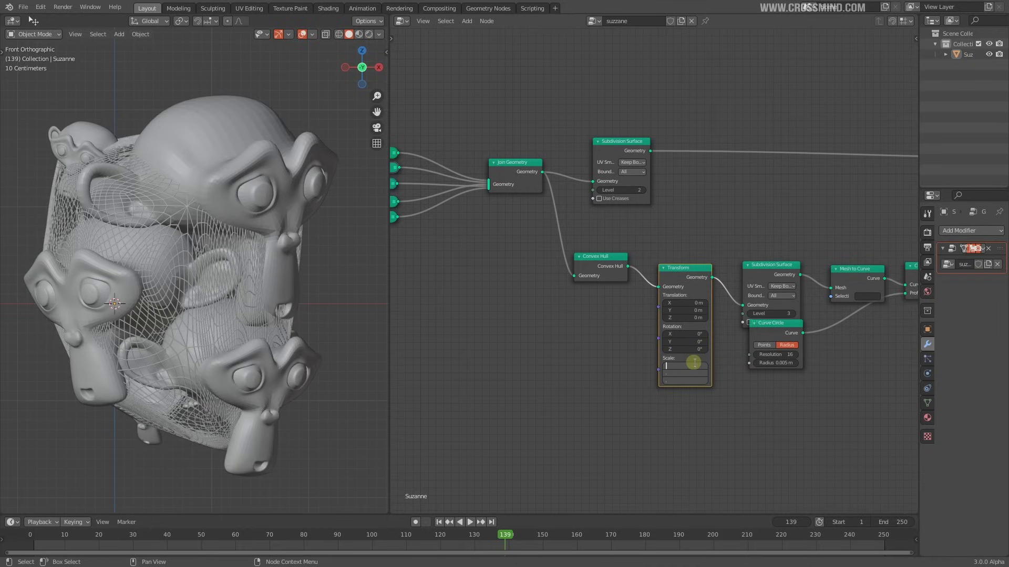
{"action": "key", "text": "Return"}
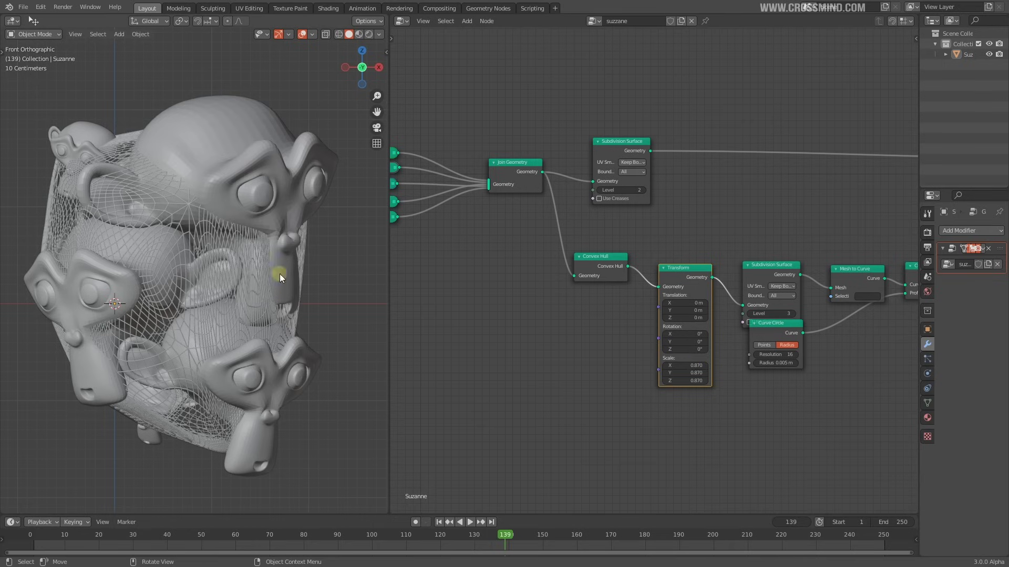
{"action": "scroll", "coordinate": [294, 274], "scroll_direction": "down", "scroll_amount": 2}
{"action": "scroll", "coordinate": [294, 280], "scroll_direction": "up", "scroll_amount": 3}
{"action": "scroll", "coordinate": [289, 288], "scroll_direction": "down", "scroll_amount": 1}
{"action": "key", "text": "ctrl+s"}
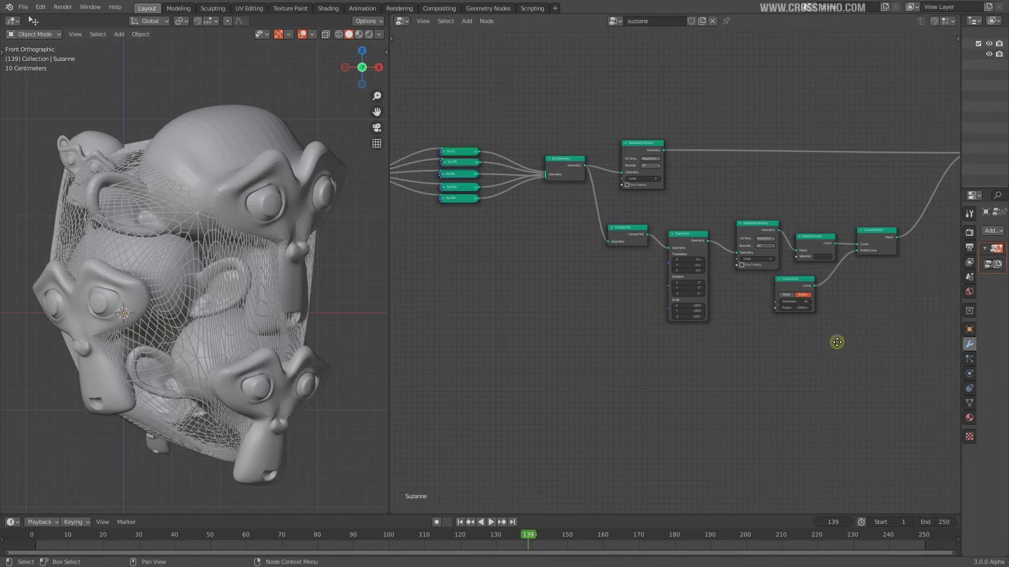
Shift the Curve Circle node sideways to line it up under Mesh to Curve
{"action": "middle_click_drag", "start_coordinate": [835, 342], "coordinate": [696, 354]}
{"action": "scroll", "coordinate": [693, 352], "scroll_direction": "up", "scroll_amount": 1}
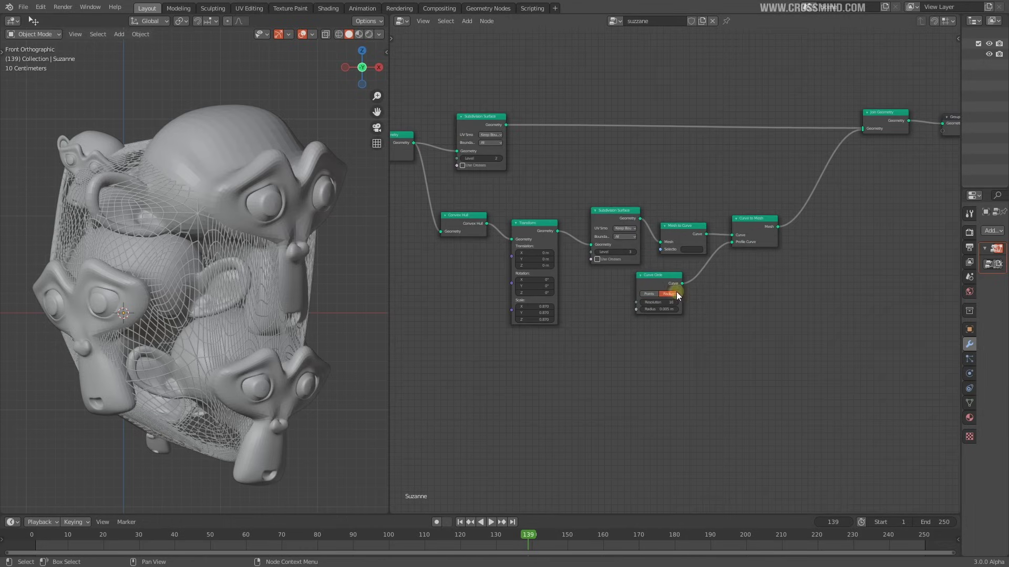
{"action": "left_click_drag", "start_coordinate": [665, 277], "coordinate": [688, 275]}
Scale the layout of the cage nodes, from Convex Hull to Curve to Mesh, slightly closer together
{"action": "scroll", "coordinate": [744, 349], "scroll_direction": "down", "scroll_amount": 4}
{"action": "middle_click_drag", "start_coordinate": [646, 374], "coordinate": [643, 351]}
{"action": "left_click", "coordinate": [597, 233]}
{"action": "key", "text": "c"}
{"action": "scroll", "coordinate": [601, 286], "scroll_direction": "down", "scroll_amount": 5}
{"action": "left_click_drag", "start_coordinate": [581, 256], "coordinate": [778, 246]}
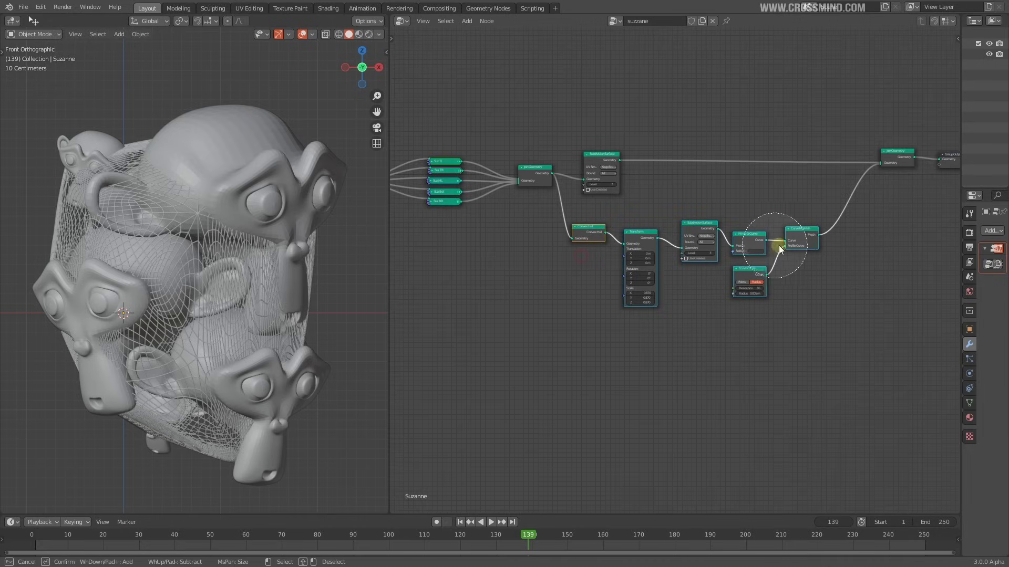
{"action": "key", "text": "Escape"}
{"action": "key", "text": "s"}
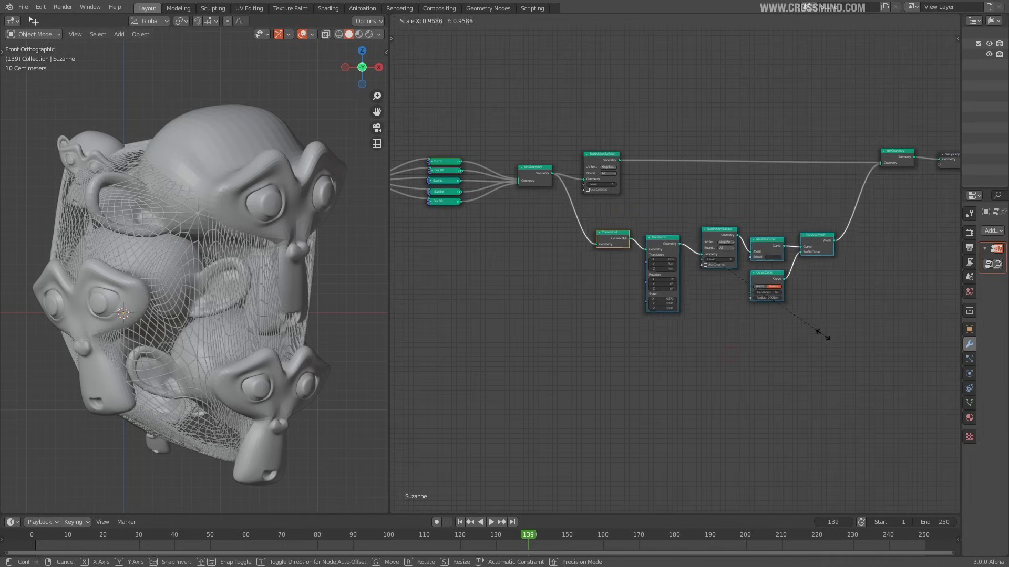
{"action": "left_click", "coordinate": [812, 332]}
{"action": "scroll", "coordinate": [786, 323], "scroll_direction": "down", "scroll_amount": 2}
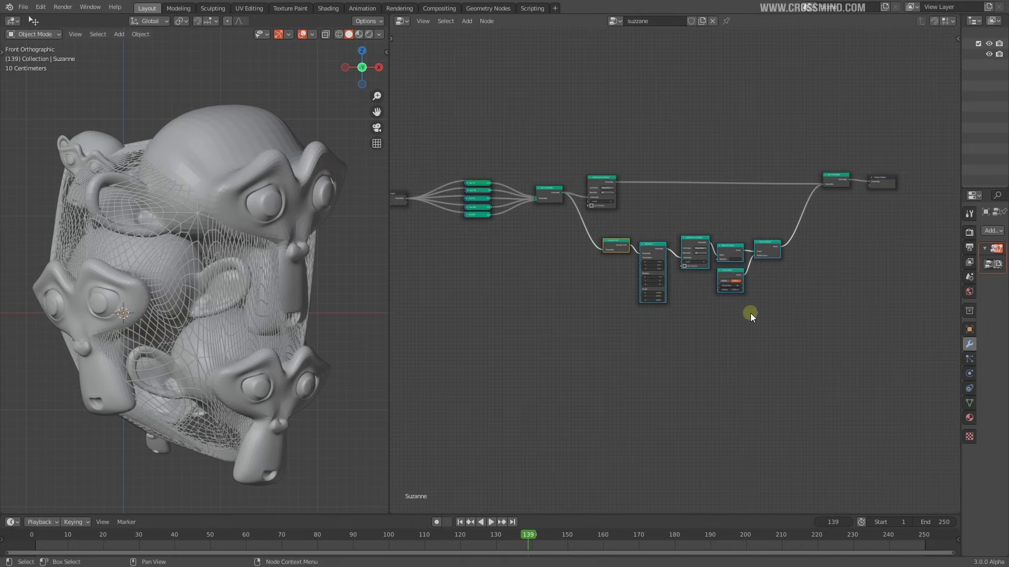
Move the upper nodes, from Group Input to the first Subdivision Surface, slightly away from the cage branch
{"action": "scroll", "coordinate": [680, 295], "scroll_direction": "up", "scroll_amount": 2}
{"action": "key", "text": "c"}
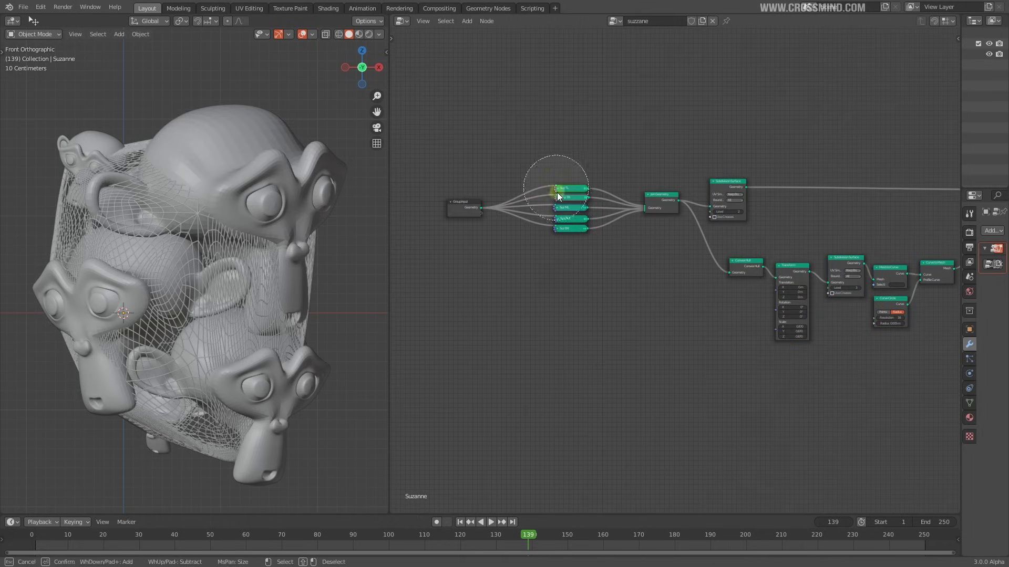
{"action": "scroll", "coordinate": [525, 200], "scroll_direction": "down", "scroll_amount": 3}
{"action": "left_click_drag", "start_coordinate": [492, 205], "coordinate": [675, 169]}
{"action": "key", "text": "Escape"}
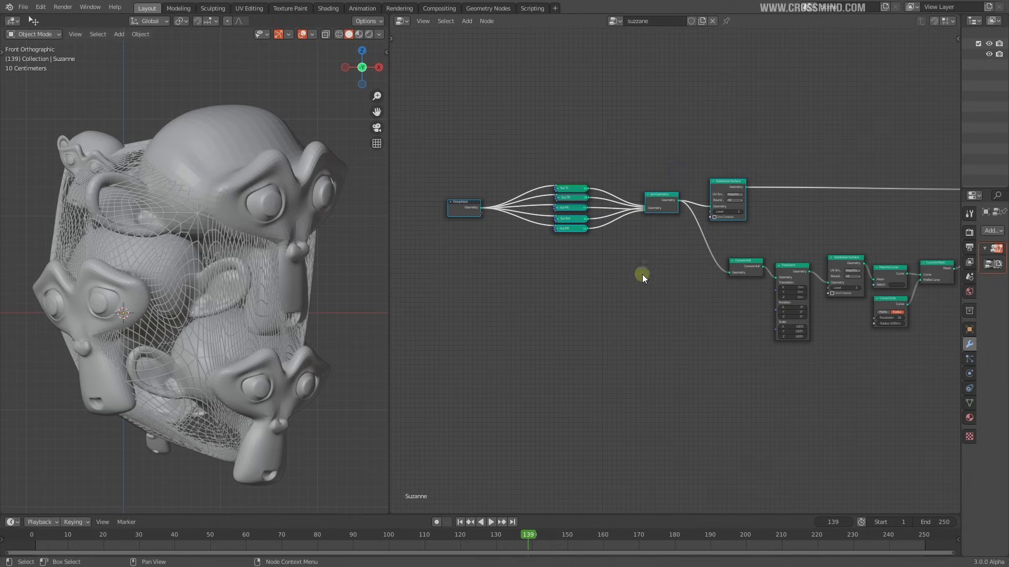
{"action": "key", "text": "g"}
{"action": "left_click", "coordinate": [630, 263]}
{"action": "scroll", "coordinate": [697, 272], "scroll_direction": "down", "scroll_amount": 1}
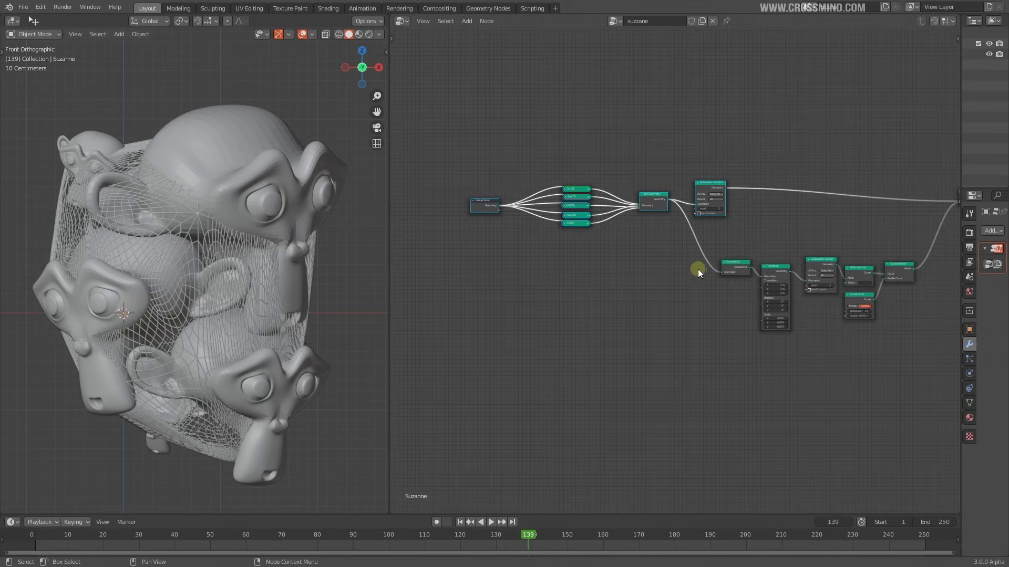
Move the cage branch, from Convex Hull to Curve to Mesh, closer beneath the upper Subdivision Surface node
{"action": "middle_click_drag", "start_coordinate": [698, 272], "coordinate": [527, 258]}
{"action": "right_click", "coordinate": [561, 247]}
{"action": "left_click", "coordinate": [700, 363]}
{"action": "key", "text": "c"}
{"action": "left_click_drag", "start_coordinate": [555, 308], "coordinate": [743, 279]}
{"action": "key", "text": "Escape"}
{"action": "key", "text": "g"}
{"action": "right_click", "coordinate": [720, 323]}
{"action": "left_click", "coordinate": [548, 367]}
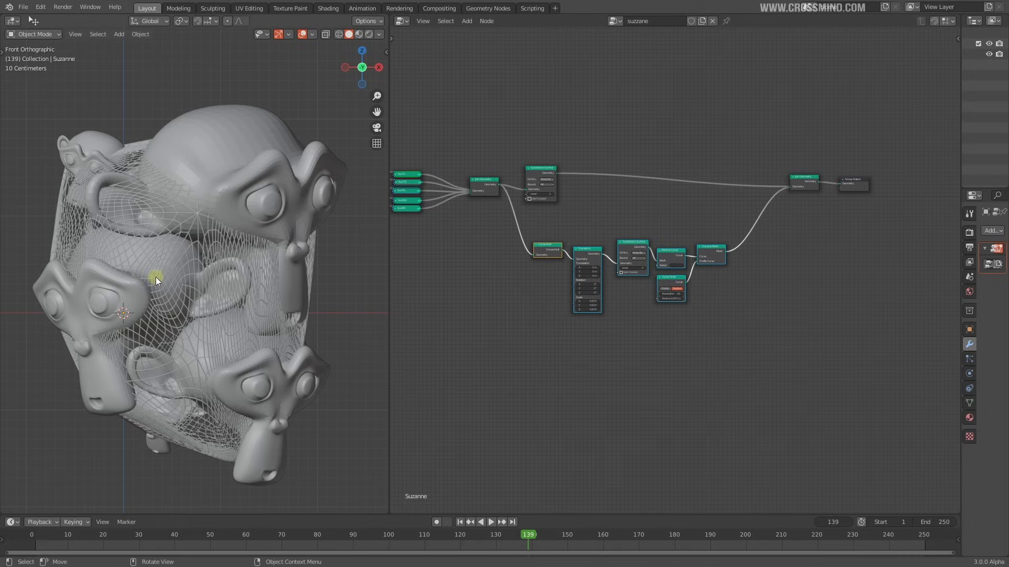
Preview the Transform node's output and return to the output of the final Join Geometry
{"action": "scroll", "coordinate": [534, 322], "scroll_direction": "up", "scroll_amount": 2}
{"action": "middle_click_drag", "start_coordinate": [784, 346], "coordinate": [776, 332]}
{"action": "scroll", "coordinate": [746, 316], "scroll_direction": "up", "scroll_amount": 2}
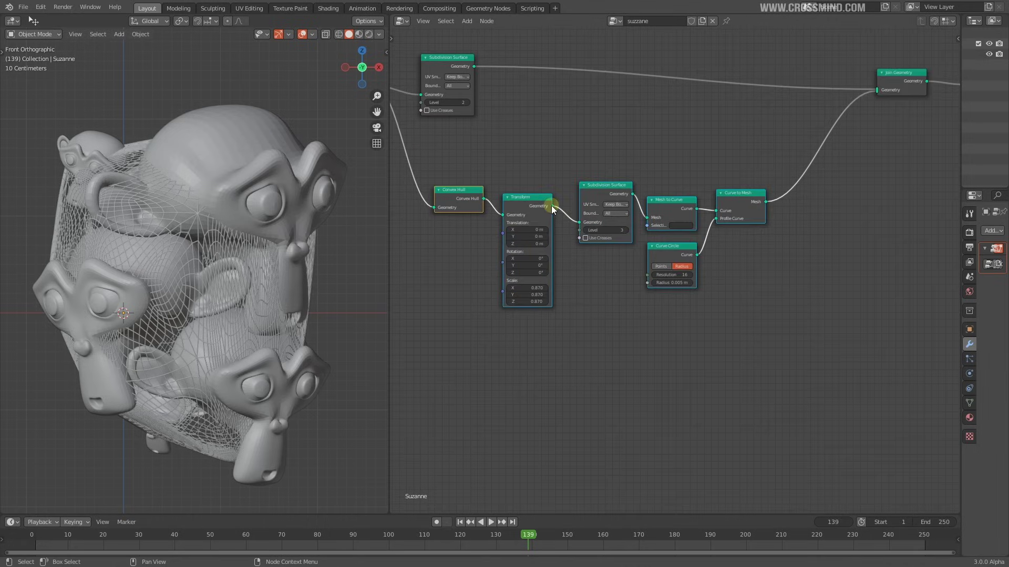
{"action": "left_click", "coordinate": [531, 203], "text": "ctrl+shift"}
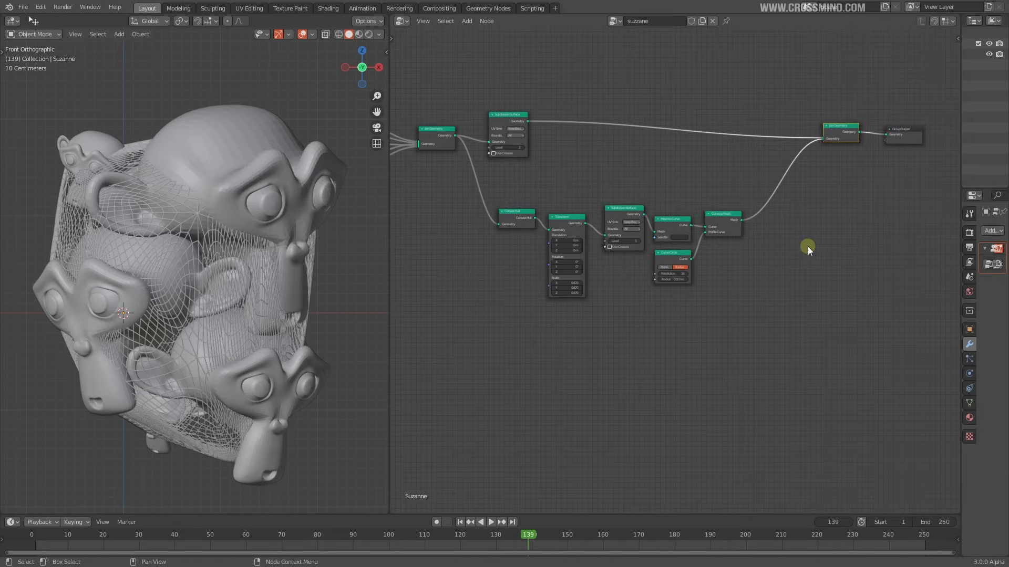
{"action": "middle_click_drag", "start_coordinate": [793, 247], "coordinate": [769, 240]}
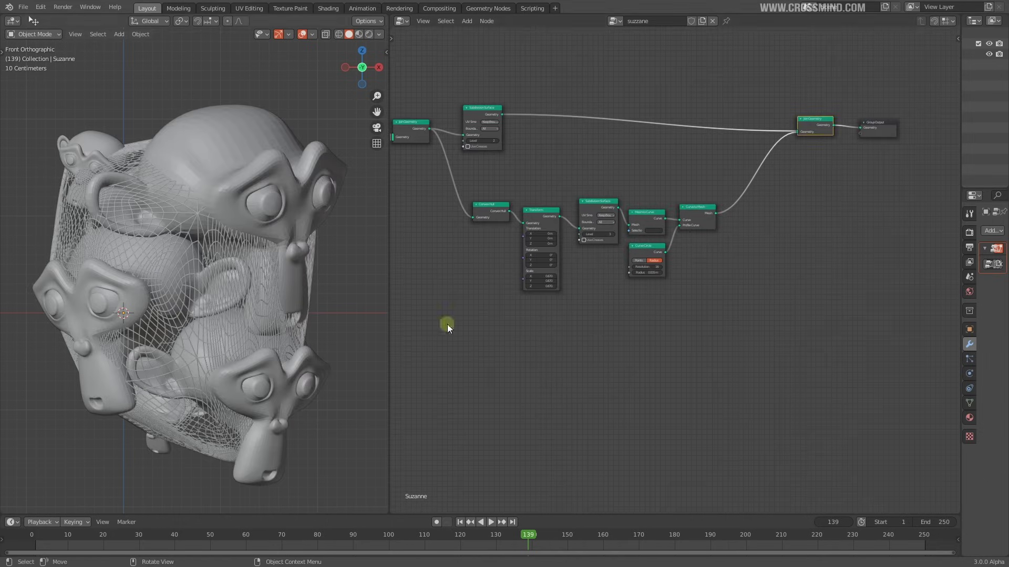
Add a Point Instance node below the cage branch and feed it the Transform node's geometry
{"action": "key", "text": "shift+a"}
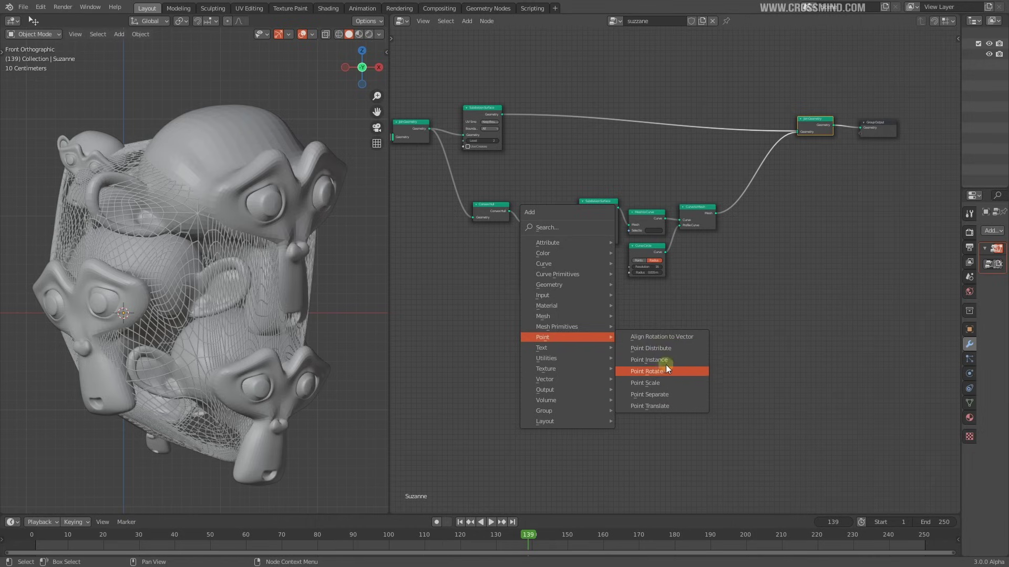
{"action": "left_click", "coordinate": [666, 365]}
{"action": "scroll", "coordinate": [683, 336], "scroll_direction": "up", "scroll_amount": 4}
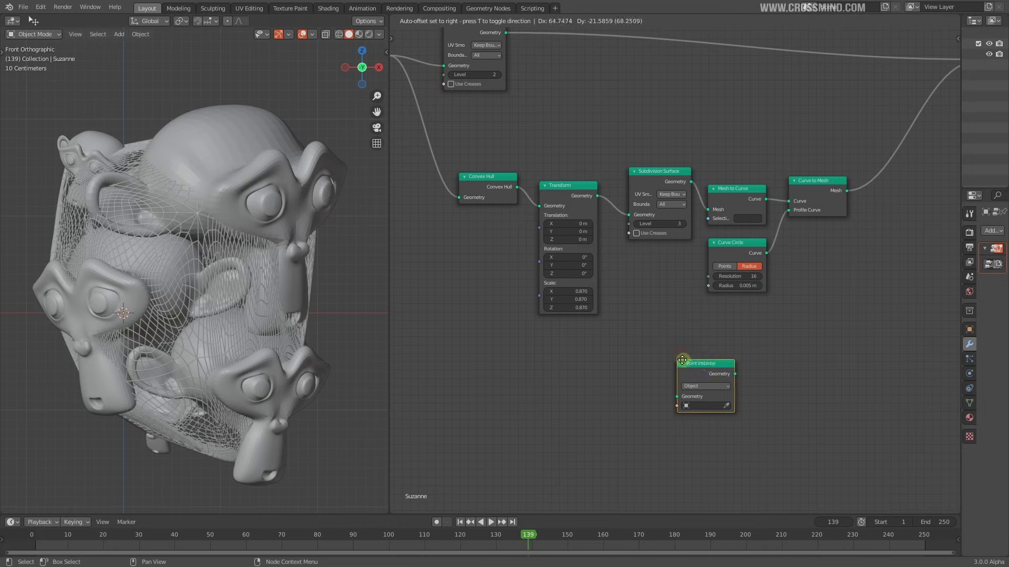
{"action": "left_click", "coordinate": [685, 365]}
{"action": "left_click_drag", "start_coordinate": [598, 196], "coordinate": [650, 392]}
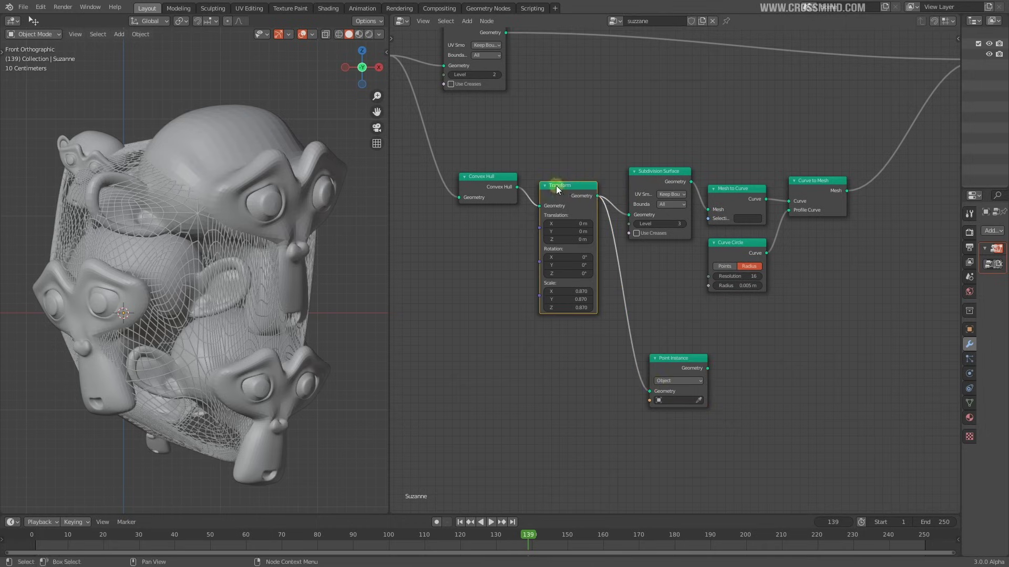
Preview the scaled hull from Transform, and connect Point Instance's output to the final Join Geometry in its place
{"action": "left_click", "coordinate": [557, 189], "text": "ctrl+shift"}
{"action": "scroll", "coordinate": [631, 348], "scroll_direction": "down", "scroll_amount": 2}
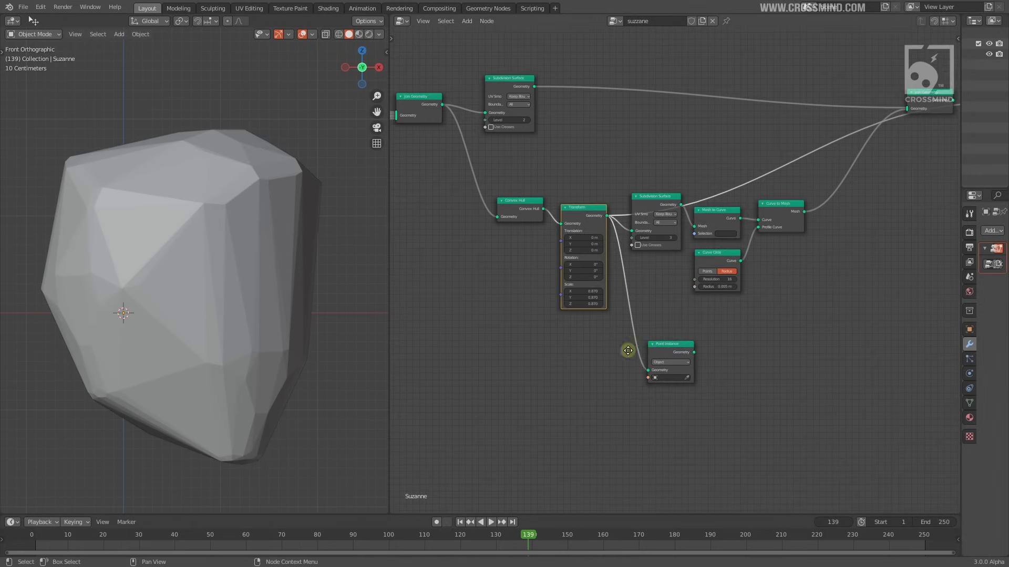
{"action": "left_click_drag", "start_coordinate": [633, 371], "coordinate": [829, 134]}
{"action": "scroll", "coordinate": [630, 368], "scroll_direction": "down", "scroll_amount": 1}
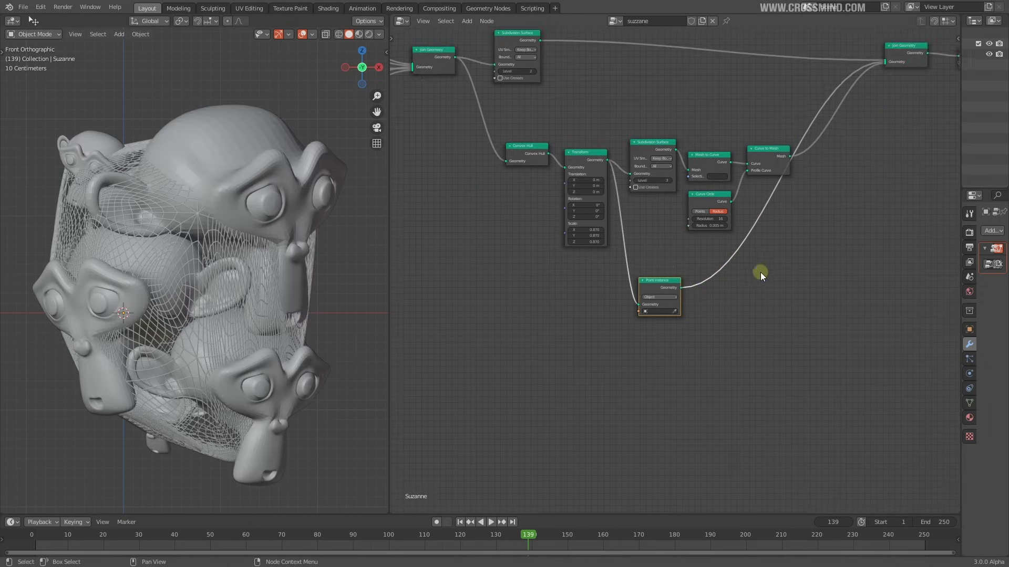
Add a UV Sphere mesh to the scene as the object for instancing
{"action": "scroll", "coordinate": [600, 378], "scroll_direction": "up", "scroll_amount": 3}
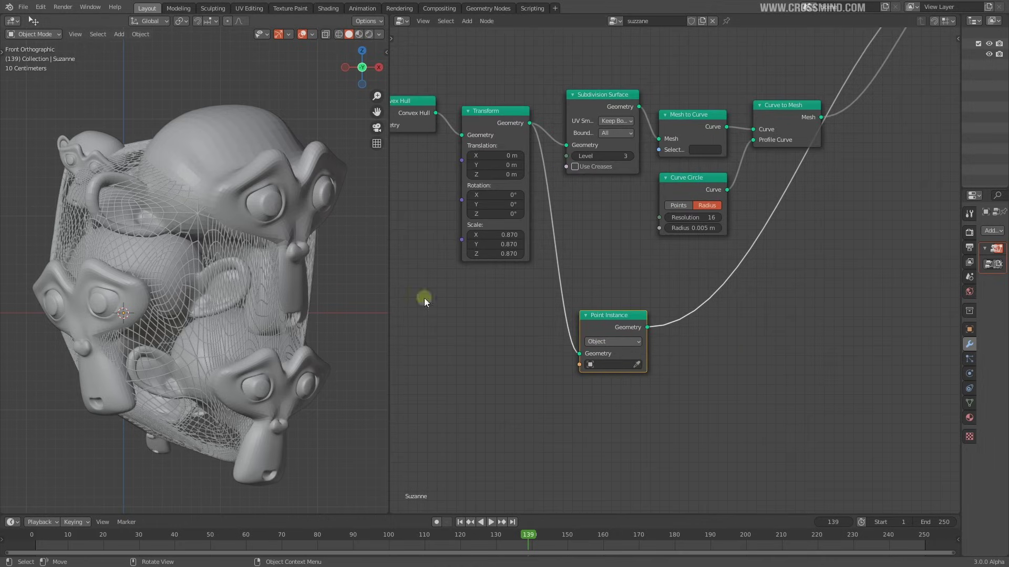
{"action": "middle_click_drag", "start_coordinate": [741, 373], "coordinate": [797, 361]}
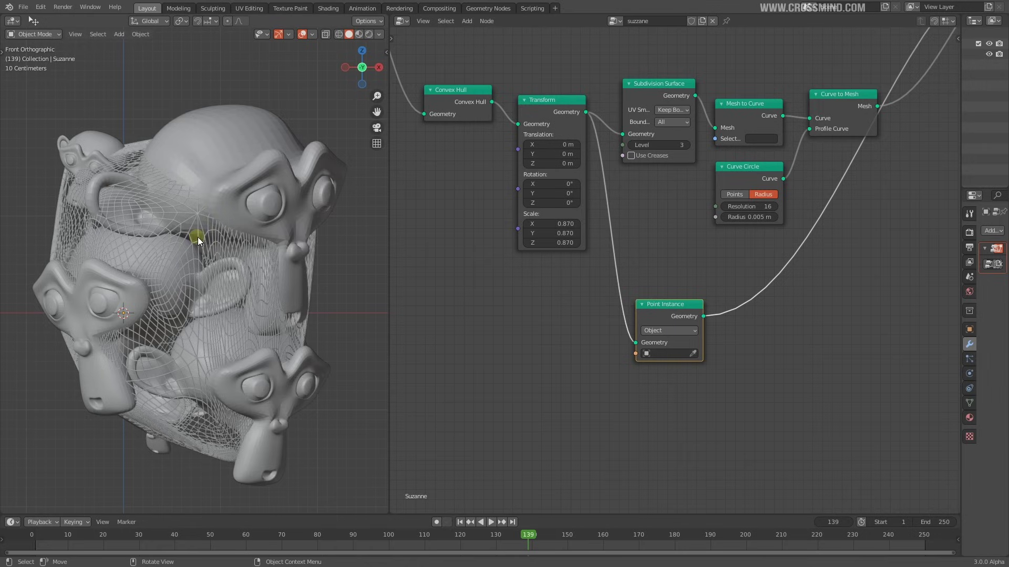
{"action": "scroll", "coordinate": [326, 222], "scroll_direction": "up", "scroll_amount": 4}
{"action": "key", "text": "shift+a"}
{"action": "mouse_move", "coordinate": [300, 211]}
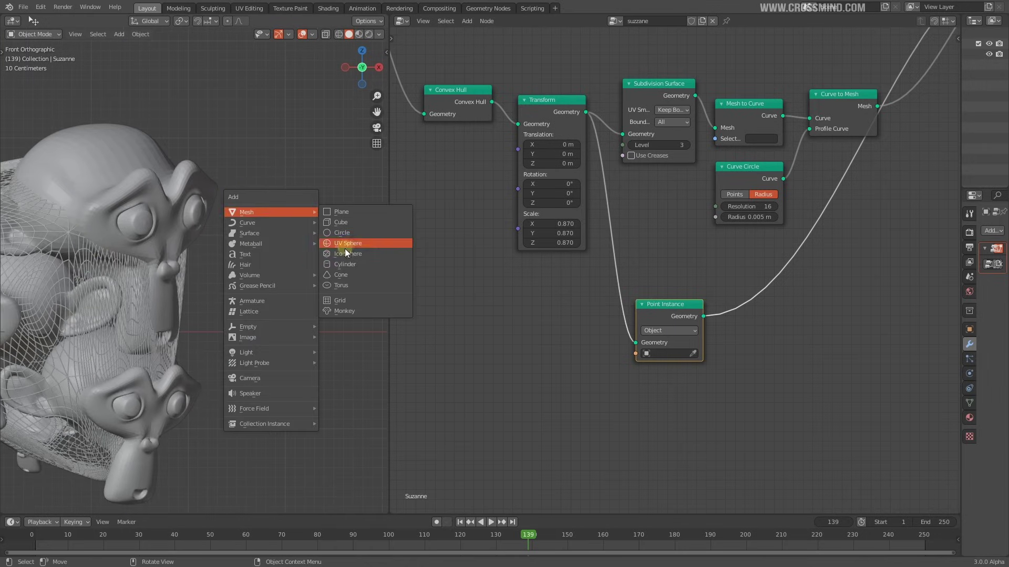
{"action": "left_click", "coordinate": [355, 243]}
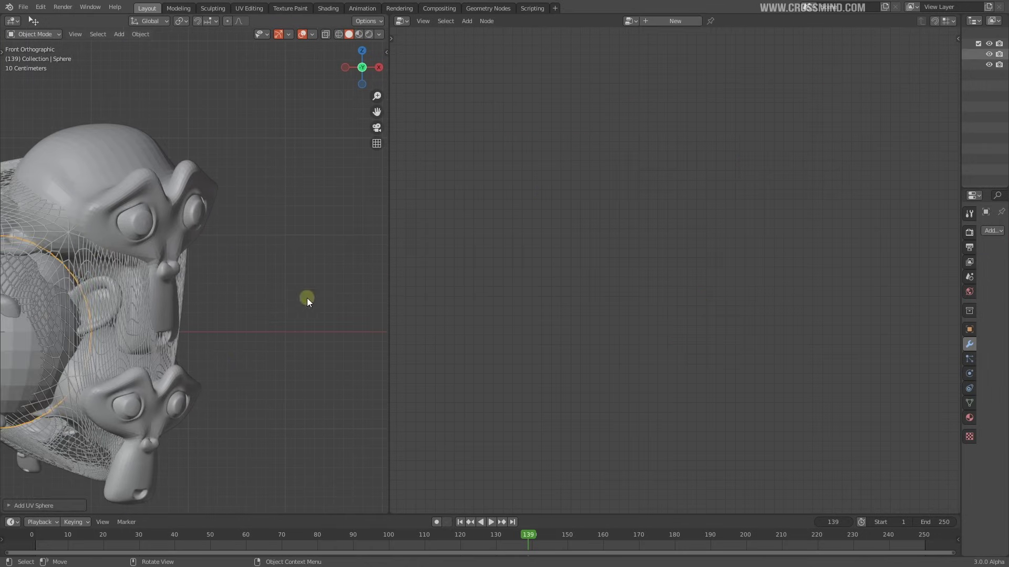
Shrink the new UV sphere and move it into the empty space beside the Suzanne heads
{"action": "key", "text": "s"}
{"action": "left_click", "coordinate": [112, 344]}
{"action": "key", "text": "g"}
{"action": "left_click", "coordinate": [392, 174]}
{"action": "key", "text": "s"}
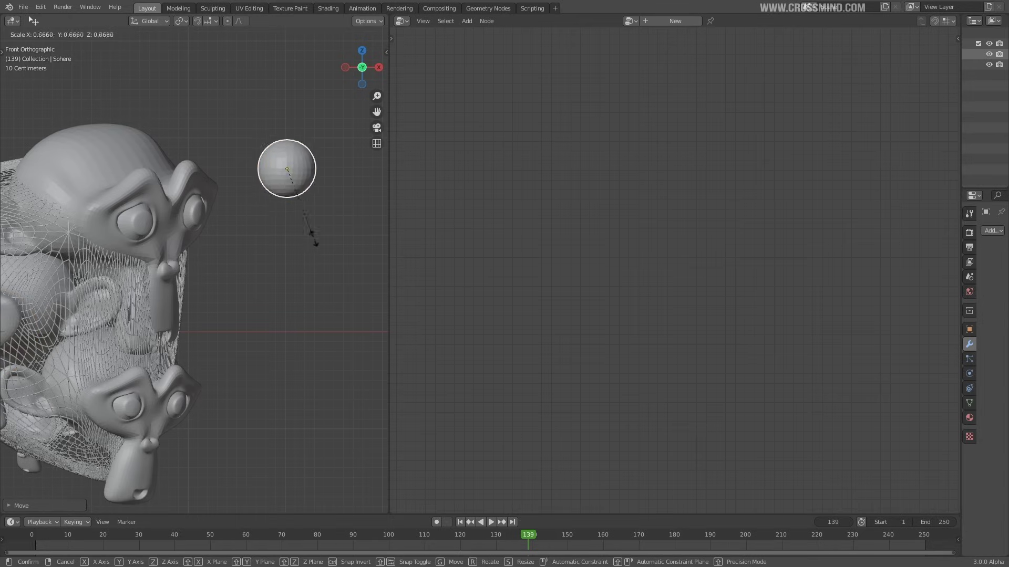
{"action": "left_click", "coordinate": [293, 182]}
Select the Suzanne object and pick the small sphere as the Point Instance node's object
{"action": "left_click", "coordinate": [140, 215]}
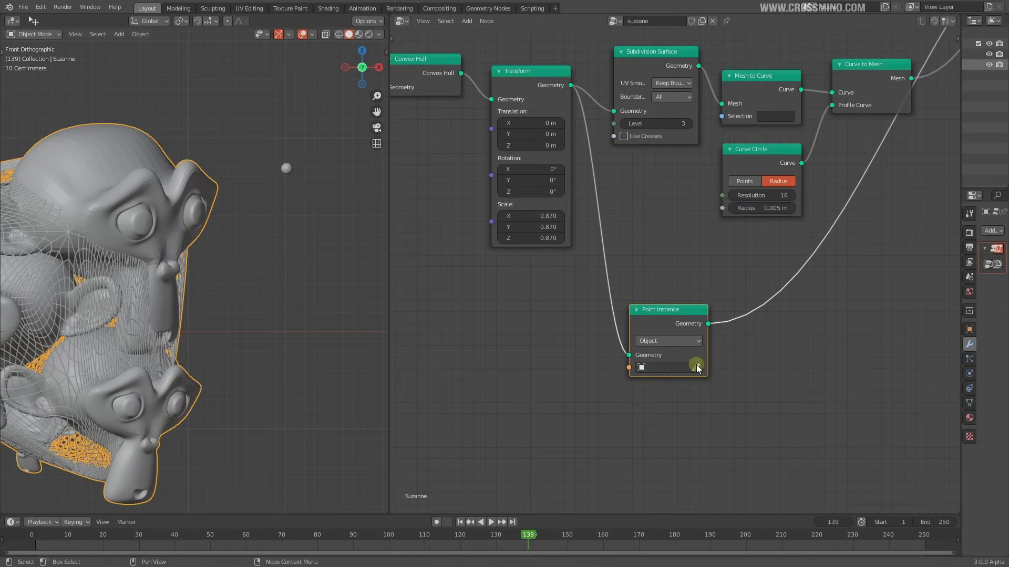
{"action": "left_click", "coordinate": [696, 367]}
{"action": "left_click", "coordinate": [285, 166]}
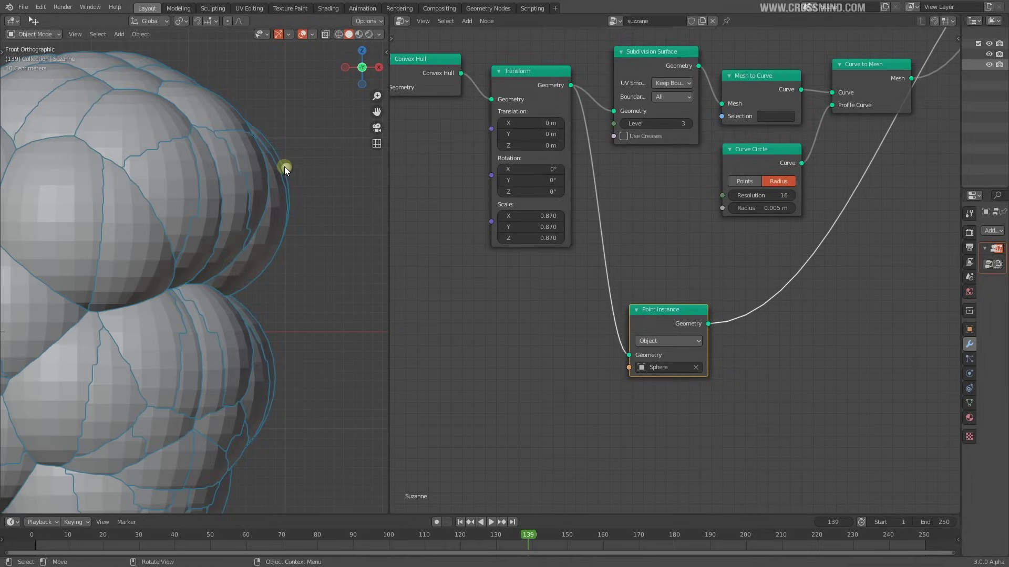
Apply the sphere's scale, and delete the sphere object from the scene
{"action": "left_click", "coordinate": [285, 166]}
{"action": "key", "text": "ctrl+a"}
{"action": "left_click", "coordinate": [284, 196]}
{"action": "scroll", "coordinate": [314, 258], "scroll_direction": "up", "scroll_amount": 2}
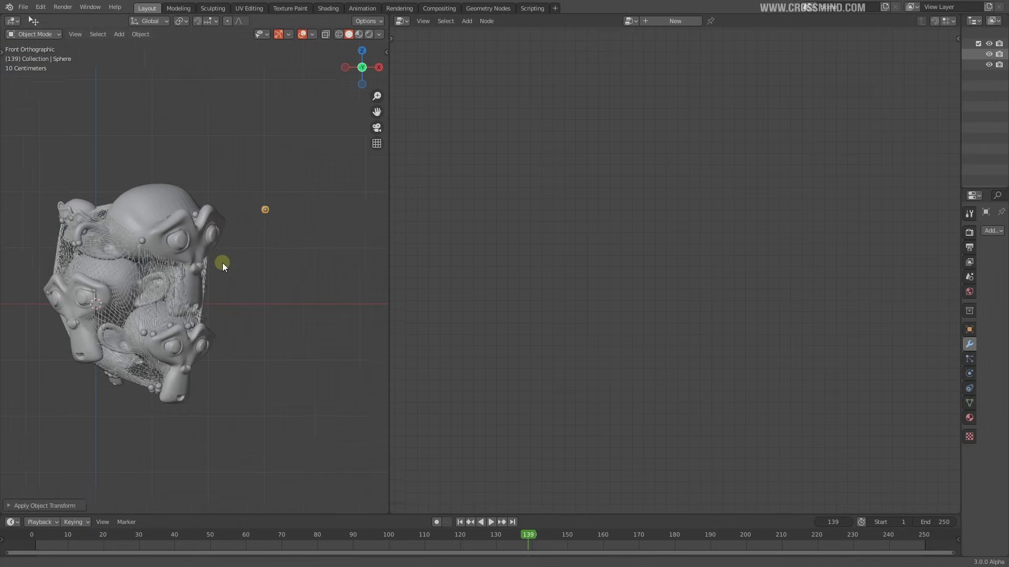
{"action": "key", "text": "Delete"}
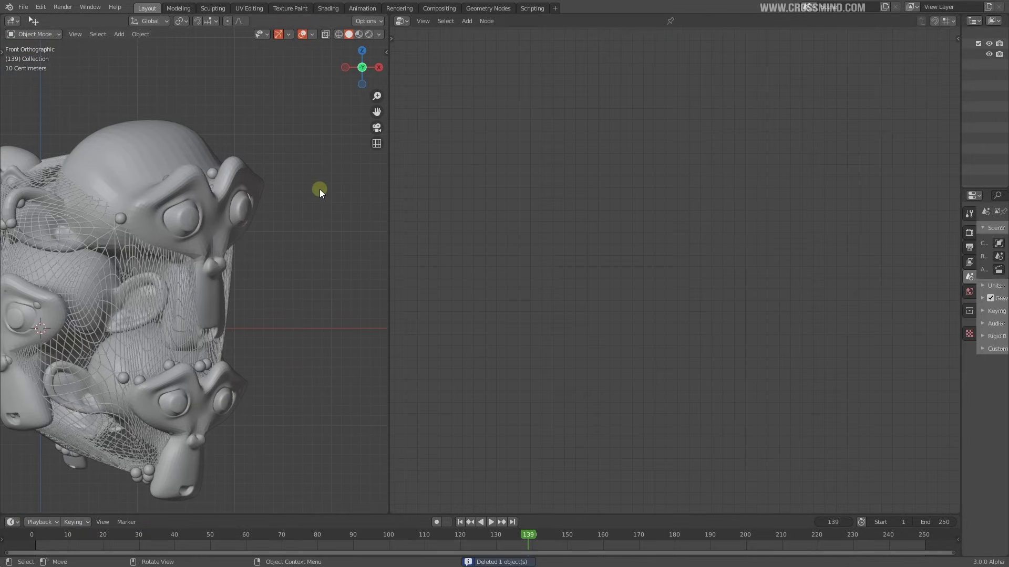
Add an Ico Sphere node to the Suzanne node tree and connect it to Point Instance's Object input
{"action": "left_click", "coordinate": [186, 279]}
{"action": "key", "text": "shift+a"}
{"action": "mouse_move", "coordinate": [458, 335]}
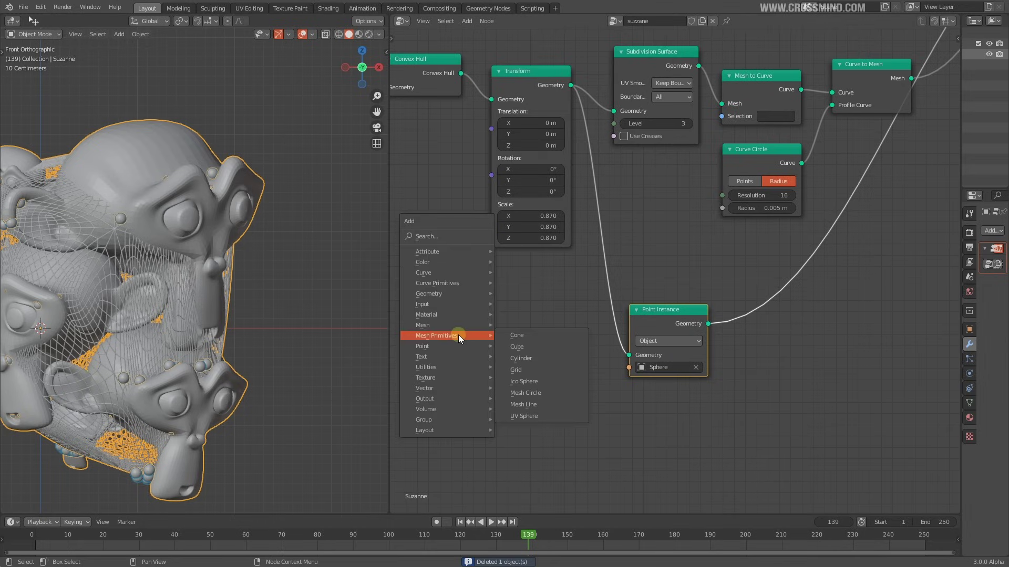
{"action": "left_click", "coordinate": [524, 381]}
{"action": "left_click", "coordinate": [504, 362]}
{"action": "left_click_drag", "start_coordinate": [580, 364], "coordinate": [625, 353]}
{"action": "scroll", "coordinate": [642, 411], "scroll_direction": "up", "scroll_amount": 2}
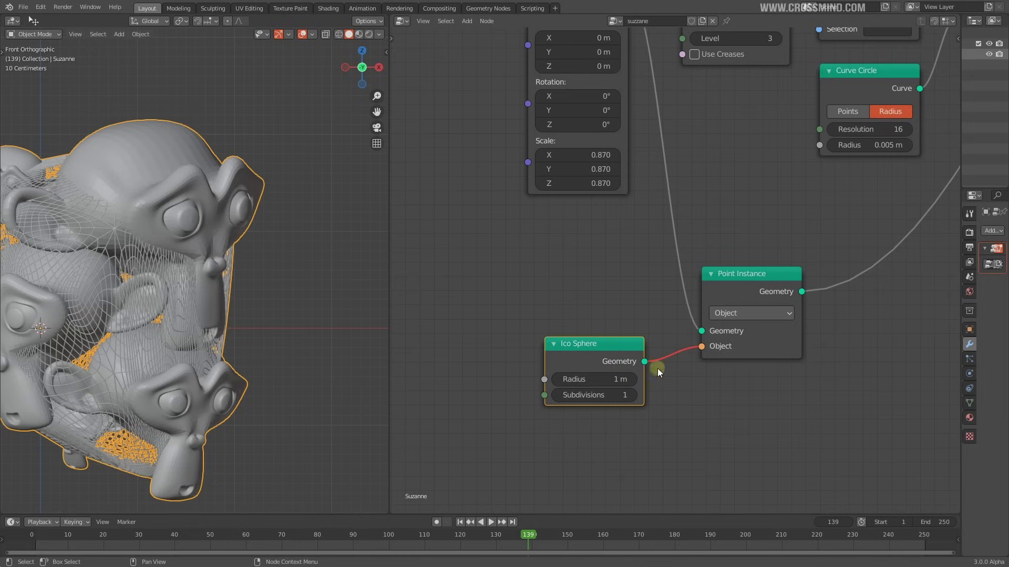
{"action": "middle_click_drag", "start_coordinate": [702, 367], "coordinate": [720, 352]}
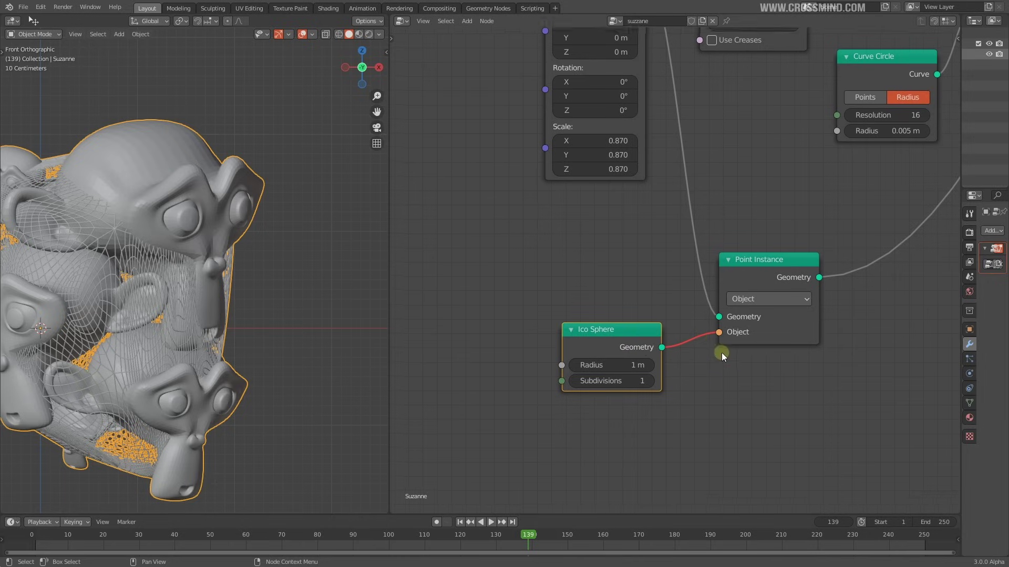
{"action": "left_click_drag", "start_coordinate": [608, 347], "coordinate": [591, 342]}
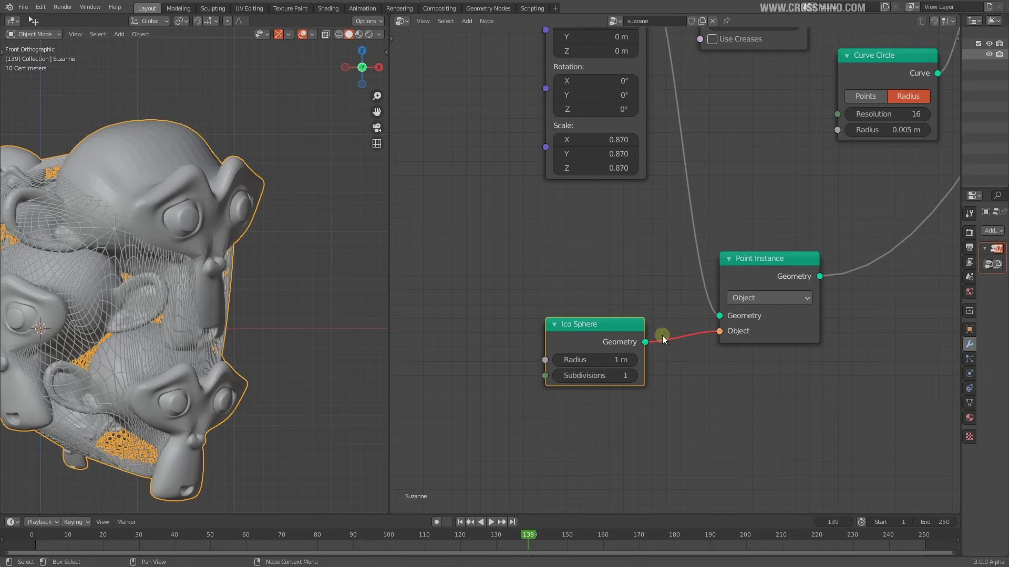
Set Point Instance's type to Geometry and connect the Ico Sphere's output to its Instance Geometry input
{"action": "left_click", "coordinate": [775, 298]}
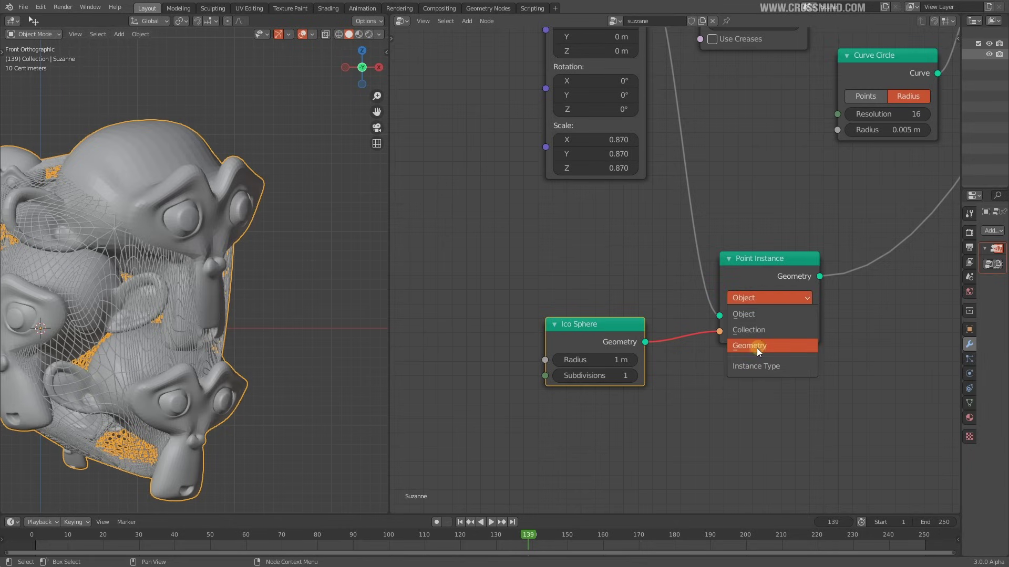
{"action": "left_click", "coordinate": [758, 348]}
{"action": "left_click", "coordinate": [768, 298]}
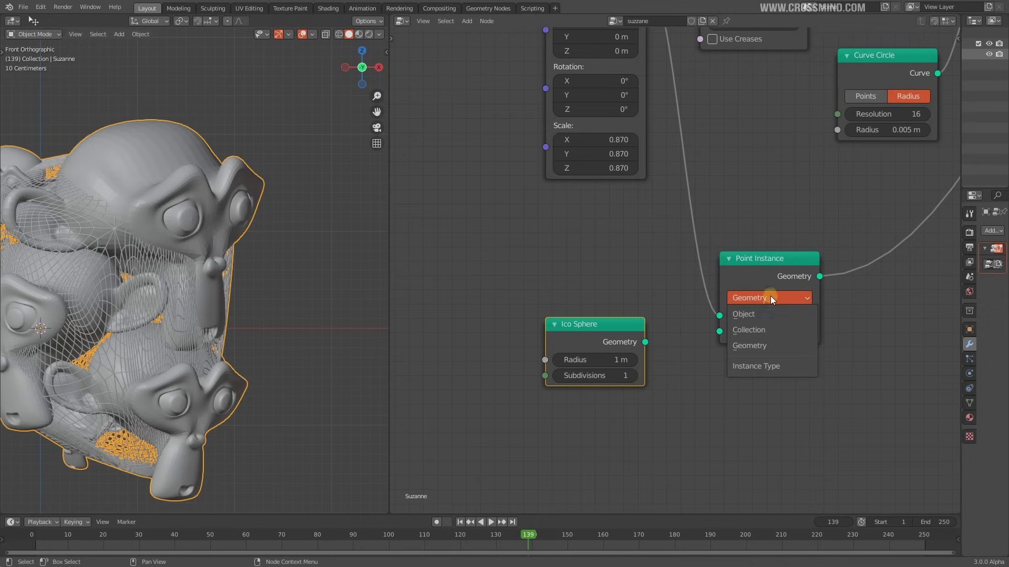
{"action": "left_click", "coordinate": [750, 346]}
{"action": "middle_click_drag", "start_coordinate": [685, 362], "coordinate": [698, 371]}
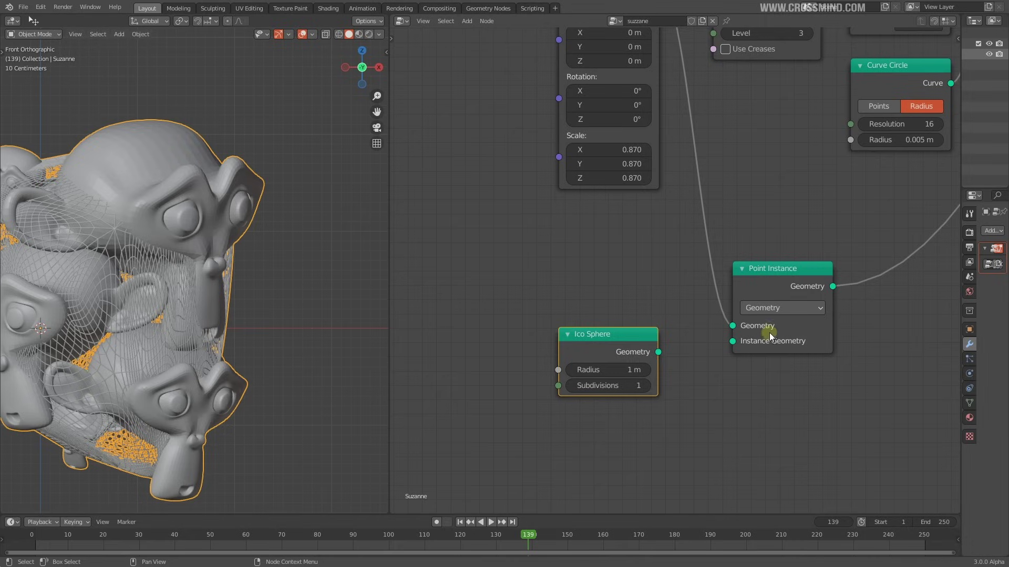
{"action": "left_click", "coordinate": [770, 308]}
{"action": "left_click", "coordinate": [766, 355]}
{"action": "left_click_drag", "start_coordinate": [657, 352], "coordinate": [732, 341]}
Set the Ico Sphere's subdivisions to 2 and its radius to 0.04 m
{"action": "scroll", "coordinate": [696, 361], "scroll_direction": "down", "scroll_amount": 1}
{"action": "left_click", "coordinate": [702, 362]}
{"action": "middle_click_drag", "start_coordinate": [675, 376], "coordinate": [776, 372]}
{"action": "left_click", "coordinate": [778, 350]}
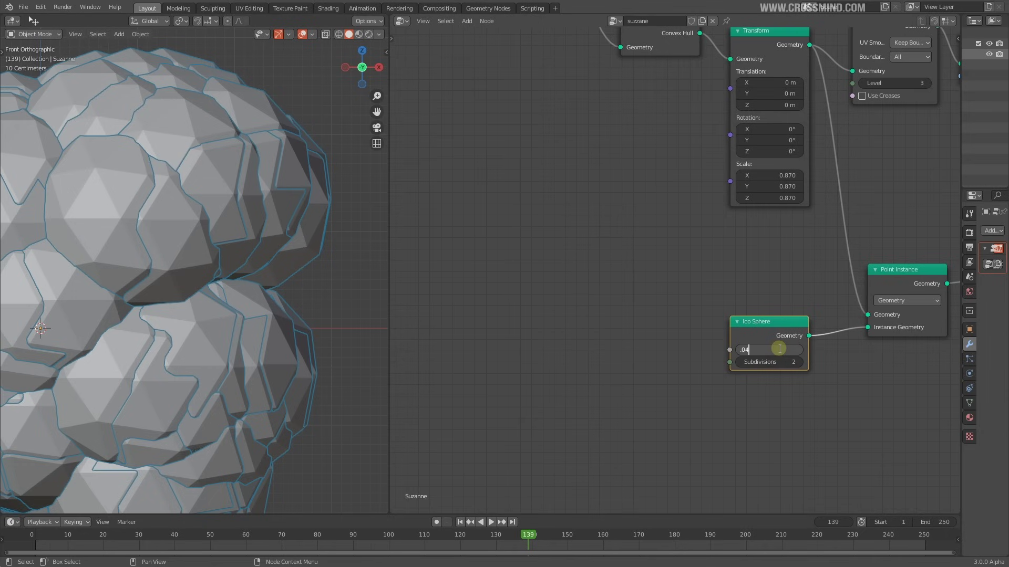
{"action": "key", "text": "Return"}
{"action": "middle_click_drag", "start_coordinate": [326, 252], "coordinate": [228, 271]}
{"action": "scroll", "coordinate": [206, 302], "scroll_direction": "up", "scroll_amount": 3}
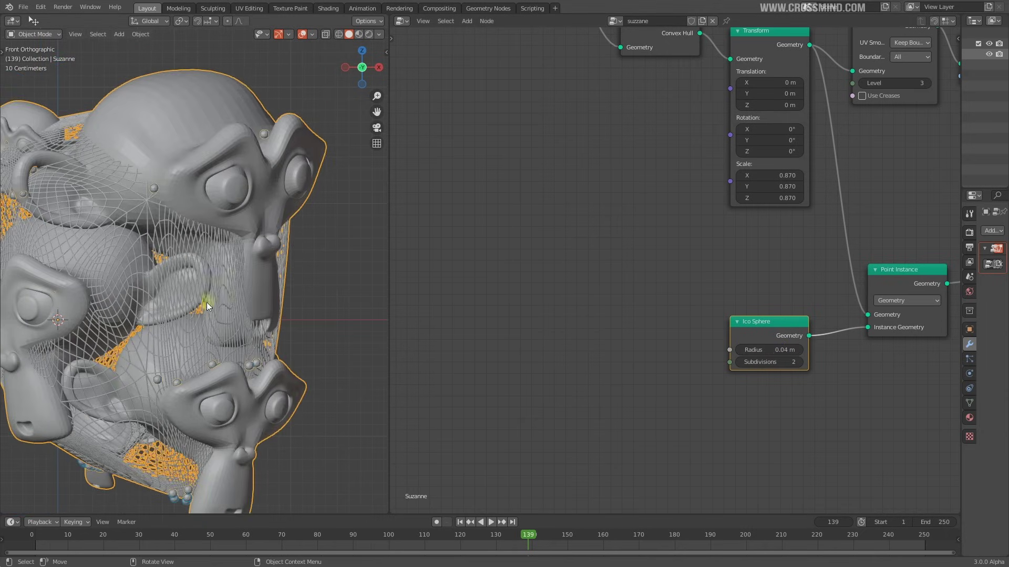
Move the Ico Sphere node slightly closer to the Point Instance node
{"action": "middle_click_drag", "start_coordinate": [193, 218], "coordinate": [264, 204], "text": "shift"}
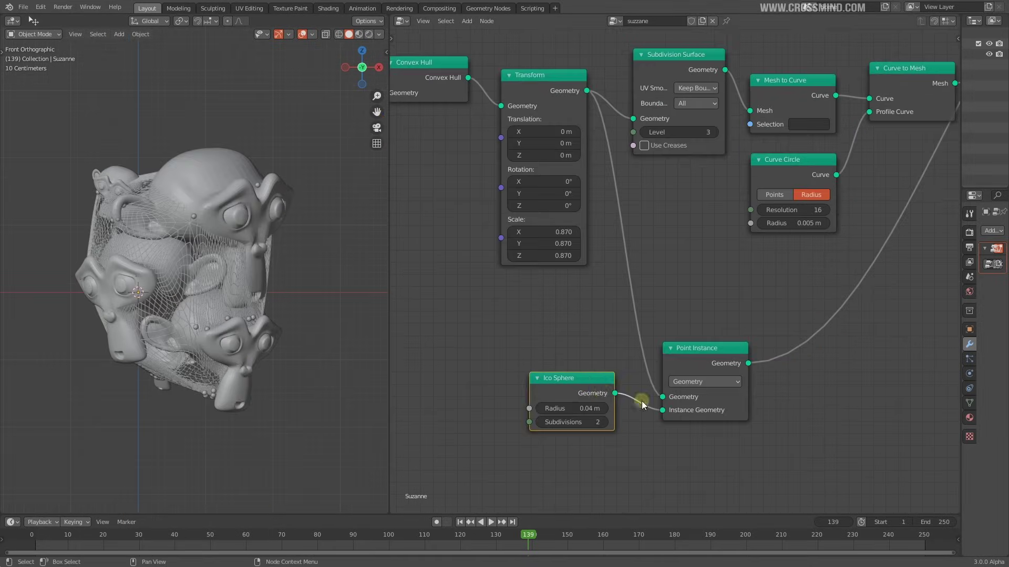
{"action": "key", "text": "g"}
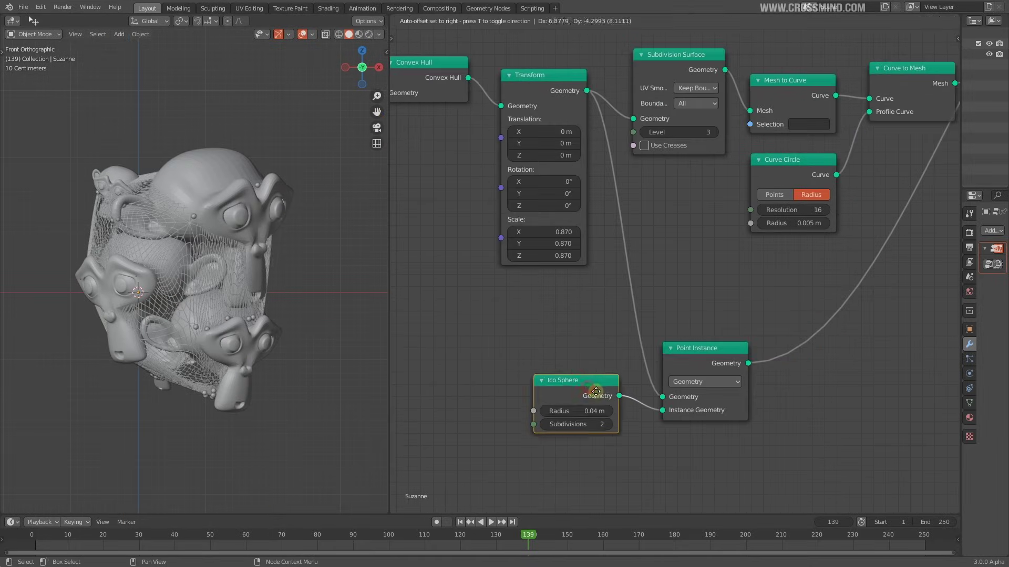
{"action": "left_click", "coordinate": [619, 334]}
Review the node tree from the first Join Geometry through the convex hull, wire cage and instancing branches
{"action": "scroll", "coordinate": [620, 334], "scroll_direction": "down", "scroll_amount": 1}
{"action": "middle_click_drag", "start_coordinate": [620, 334], "coordinate": [659, 360]}
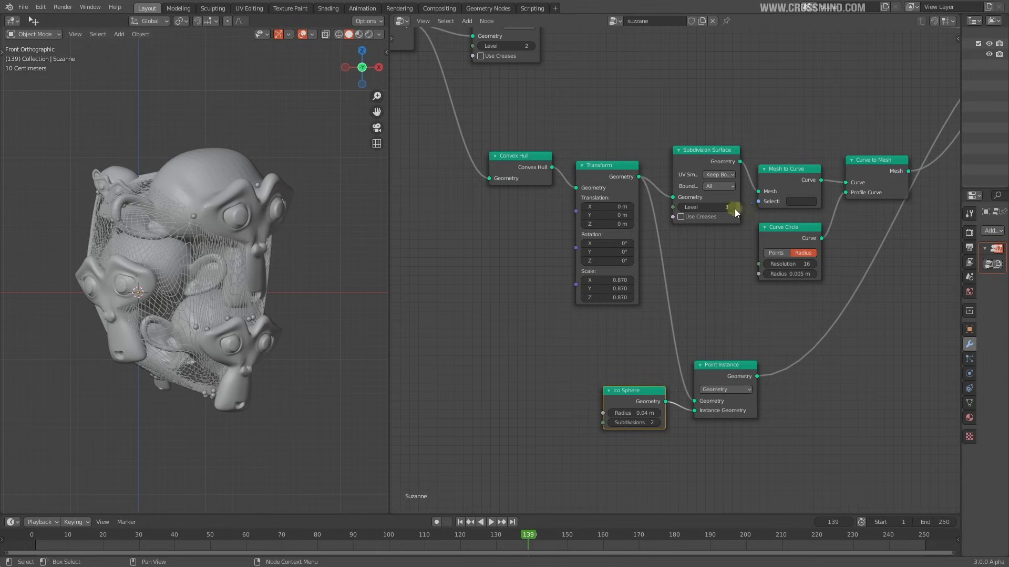
{"action": "scroll", "coordinate": [734, 210], "scroll_direction": "down", "scroll_amount": 1}
{"action": "middle_click_drag", "start_coordinate": [531, 264], "coordinate": [625, 314]}
{"action": "scroll", "coordinate": [625, 314], "scroll_direction": "up", "scroll_amount": 1}
{"action": "middle_click_drag", "start_coordinate": [547, 237], "coordinate": [514, 287]}
{"action": "scroll", "coordinate": [635, 336], "scroll_direction": "down", "scroll_amount": 1}
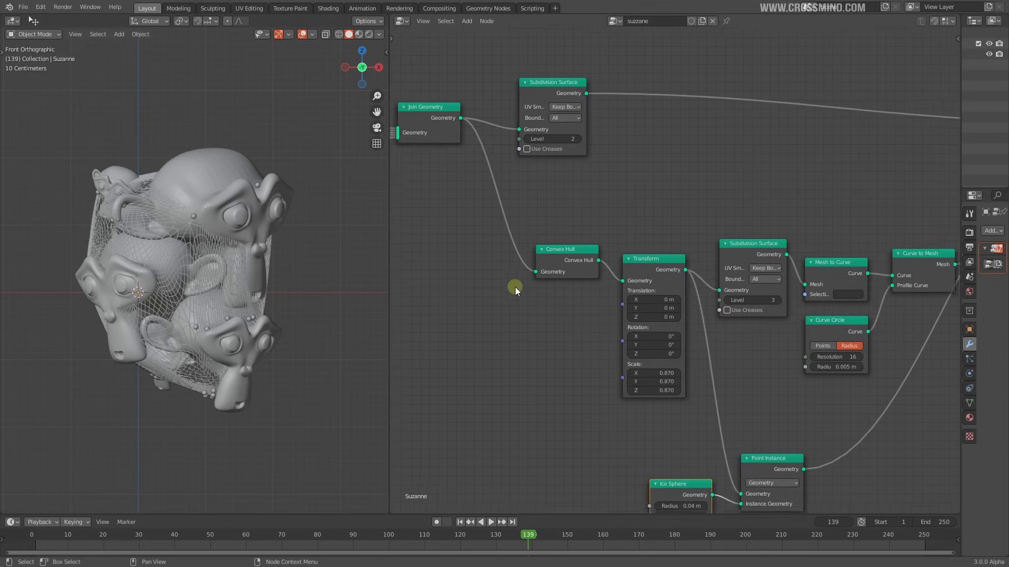
{"action": "scroll", "coordinate": [491, 273], "scroll_direction": "up", "scroll_amount": 2}
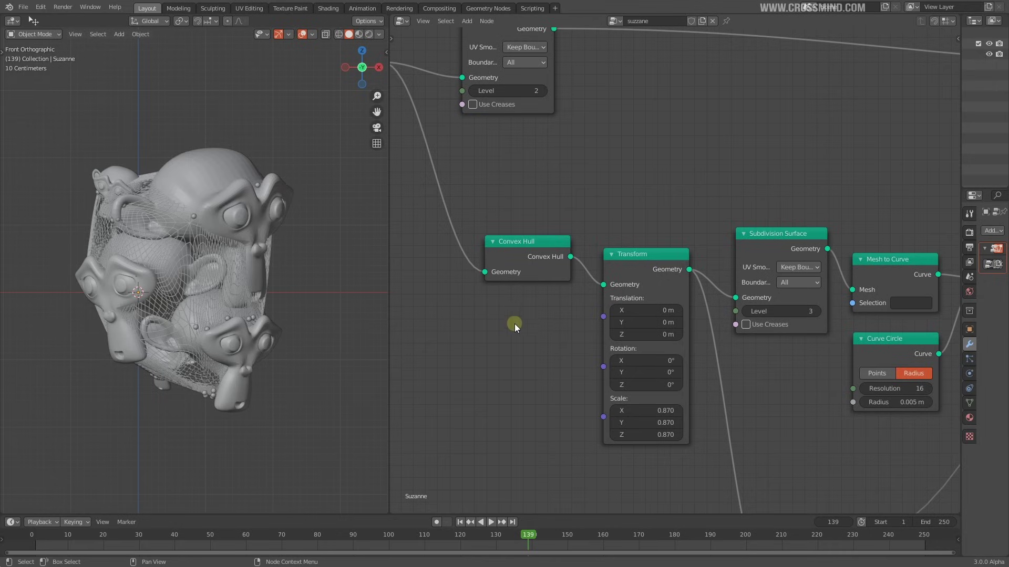
{"action": "middle_click_drag", "start_coordinate": [696, 364], "coordinate": [612, 273]}
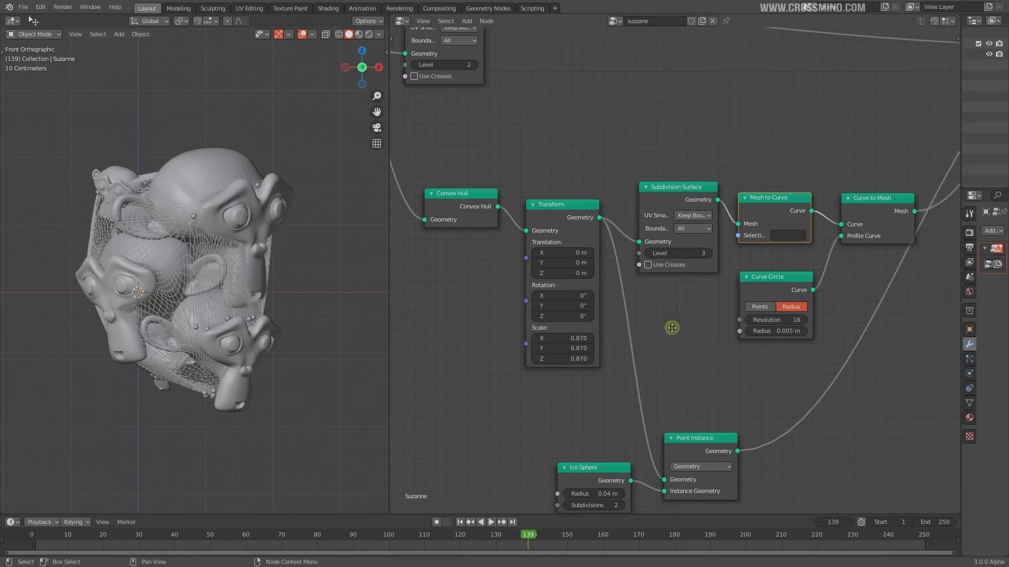
{"action": "scroll", "coordinate": [791, 289], "scroll_direction": "down", "scroll_amount": 4}
{"action": "middle_click_drag", "start_coordinate": [815, 295], "coordinate": [793, 308]}
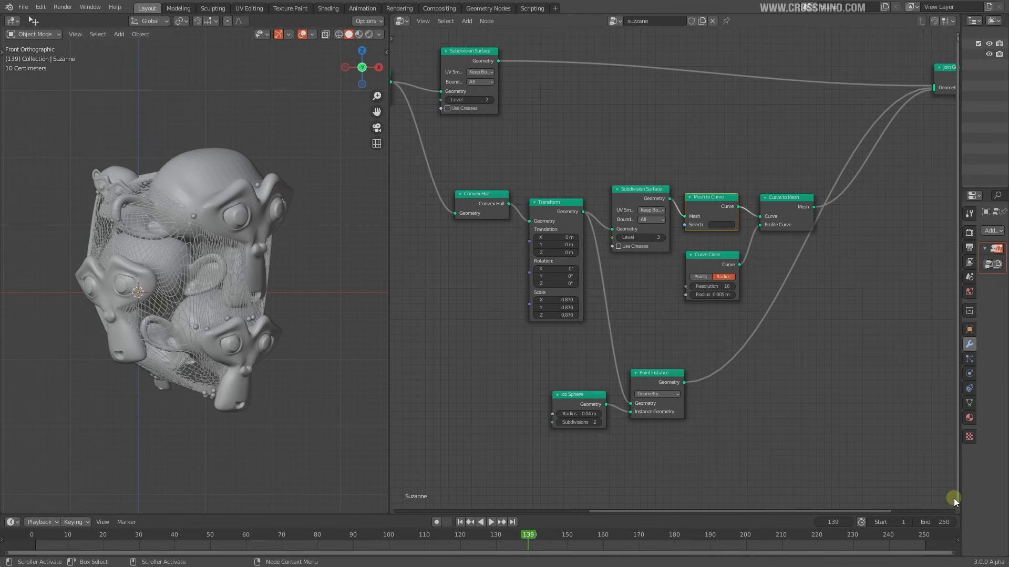
{"action": "middle_click_drag", "start_coordinate": [648, 301], "coordinate": [723, 361]}
{"action": "scroll", "coordinate": [529, 169], "scroll_direction": "up", "scroll_amount": 1}
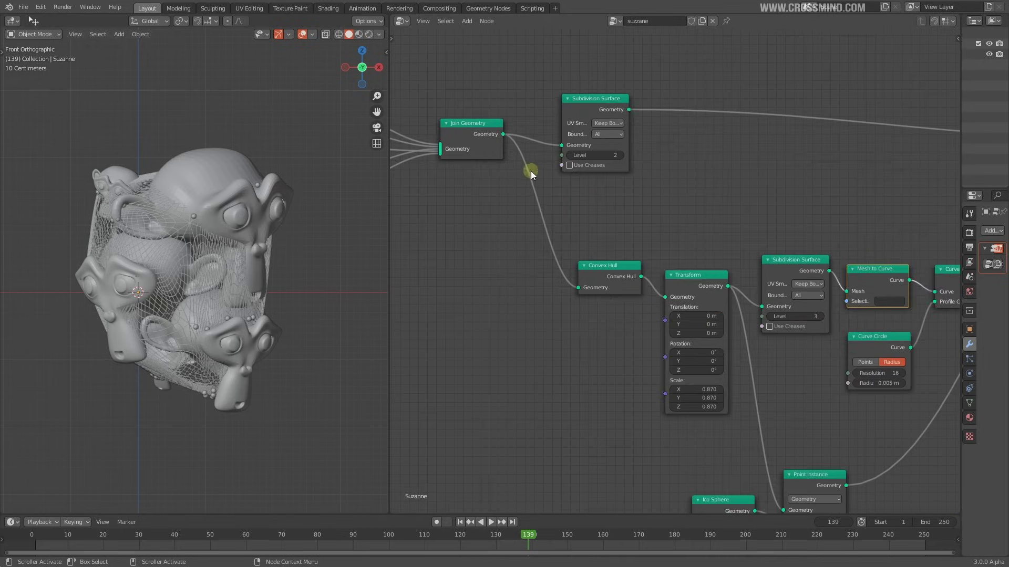
{"action": "scroll", "coordinate": [623, 284], "scroll_direction": "up", "scroll_amount": 2}
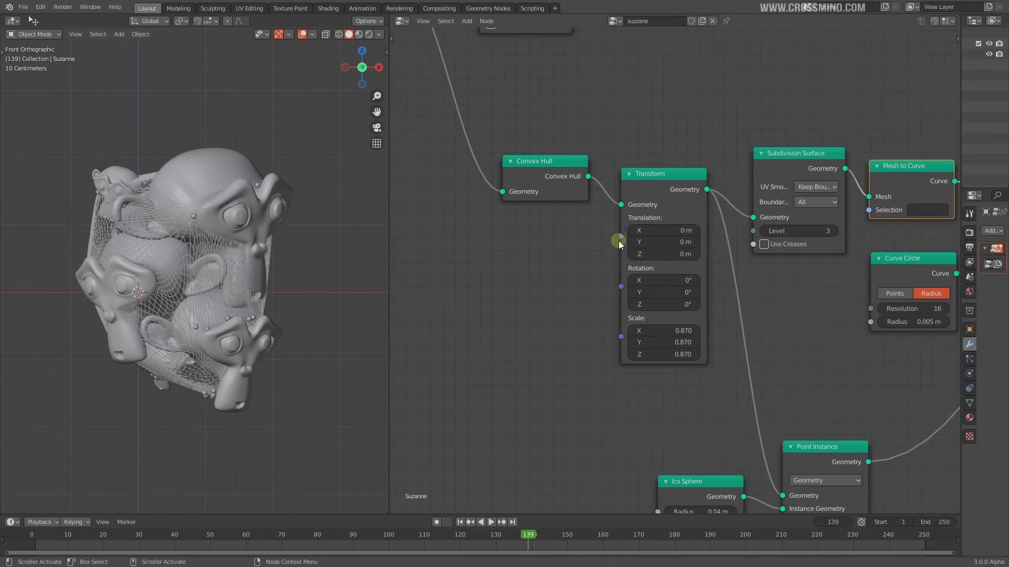
{"action": "scroll", "coordinate": [604, 320], "scroll_direction": "down", "scroll_amount": 3}
{"action": "middle_click_drag", "start_coordinate": [549, 211], "coordinate": [416, 234]}
{"action": "middle_click_drag", "start_coordinate": [822, 355], "coordinate": [831, 266]}
{"action": "middle_click_drag", "start_coordinate": [603, 426], "coordinate": [748, 289]}
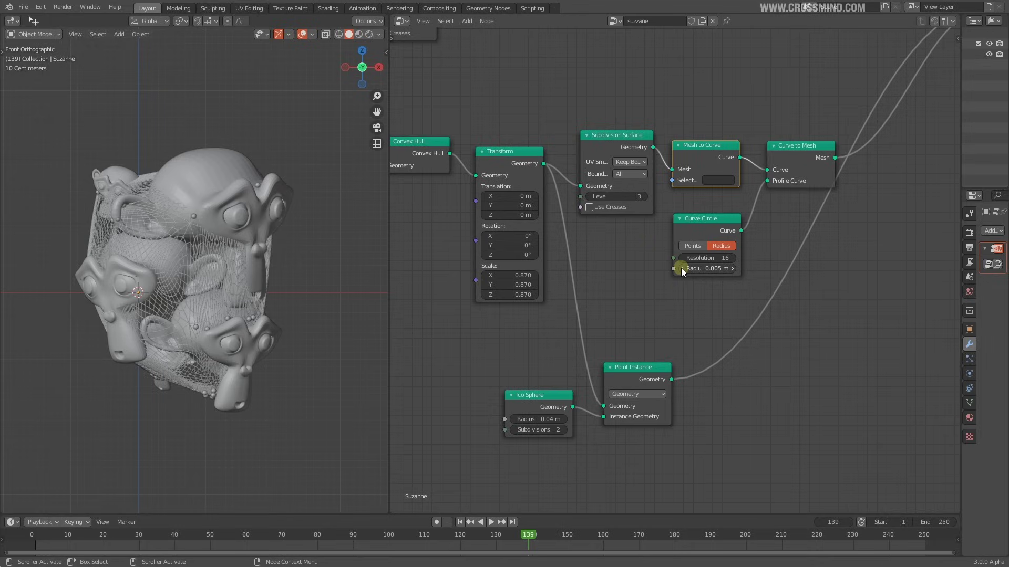
{"action": "middle_click_drag", "start_coordinate": [709, 269], "coordinate": [630, 200]}
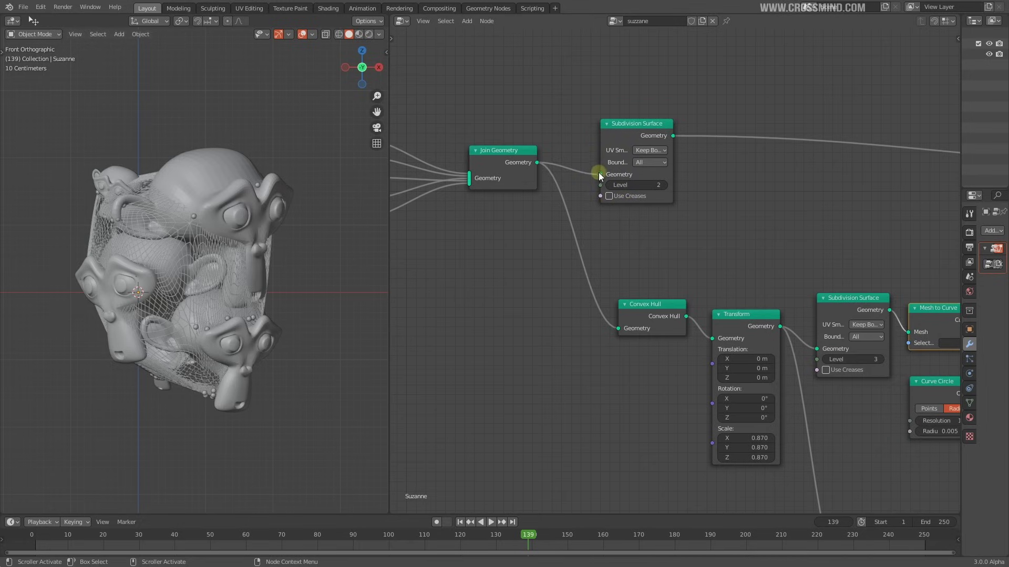
{"action": "mouse_move", "coordinate": [503, 209]}
{"action": "middle_mouse_down"}
{"action": "mouse_move", "coordinate": [754, 196]}
{"action": "mouse_move", "coordinate": [682, 315]}
{"action": "mouse_move", "coordinate": [513, 219]}
{"action": "middle_mouse_up"}
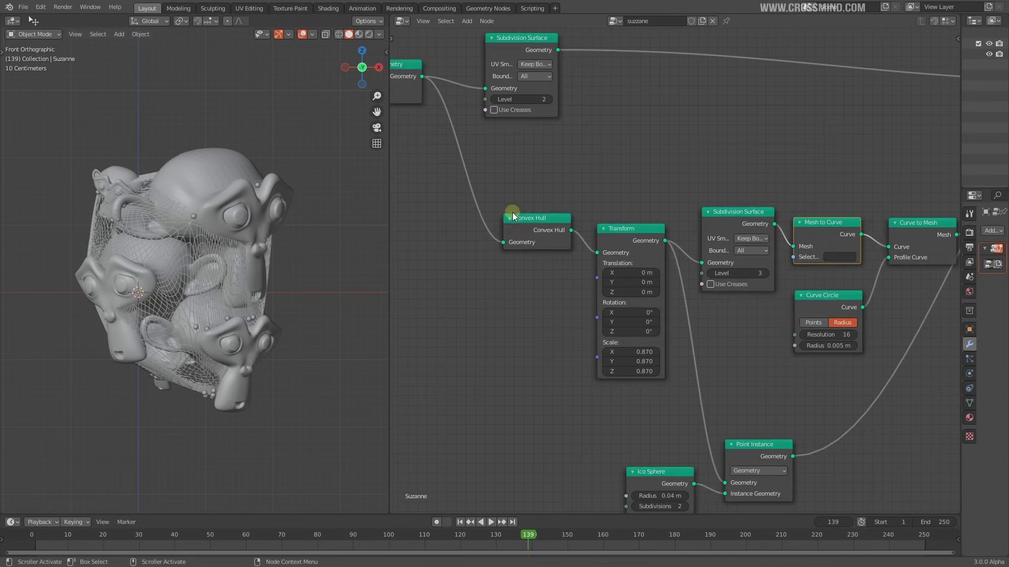
Tidy the cage branch by repositioning the Convex Hull, Subdivision Surface and Mesh to Curve nodes
{"action": "left_click", "coordinate": [534, 229]}
{"action": "left_click_drag", "start_coordinate": [534, 229], "coordinate": [530, 246]}
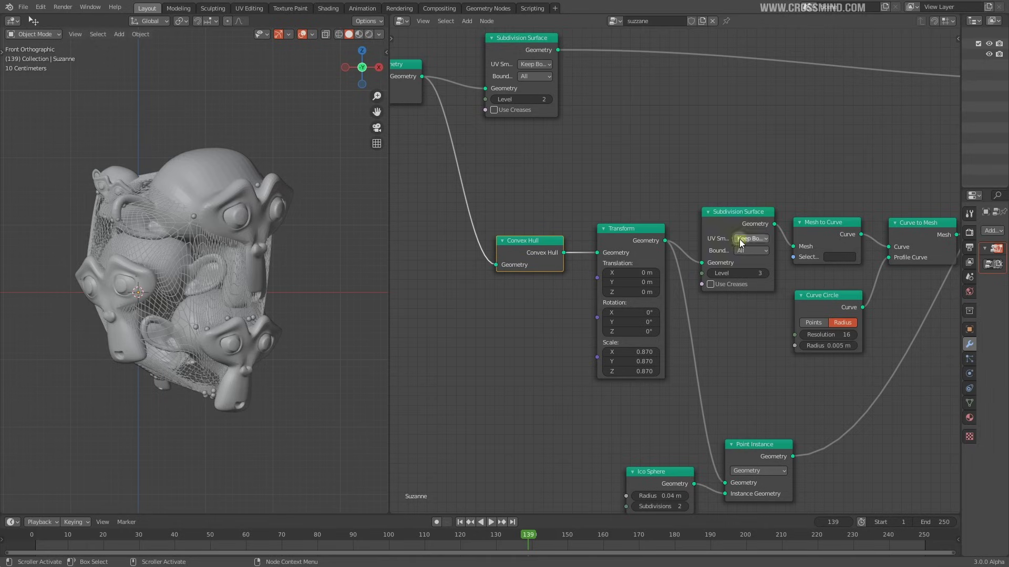
{"action": "left_click_drag", "start_coordinate": [734, 214], "coordinate": [734, 194]}
{"action": "mouse_move", "coordinate": [822, 234]}
{"action": "left_mouse_down"}
{"action": "mouse_move", "coordinate": [828, 202]}
{"action": "mouse_move", "coordinate": [827, 224]}
{"action": "left_mouse_up"}
{"action": "left_click_drag", "start_coordinate": [744, 204], "coordinate": [741, 215]}
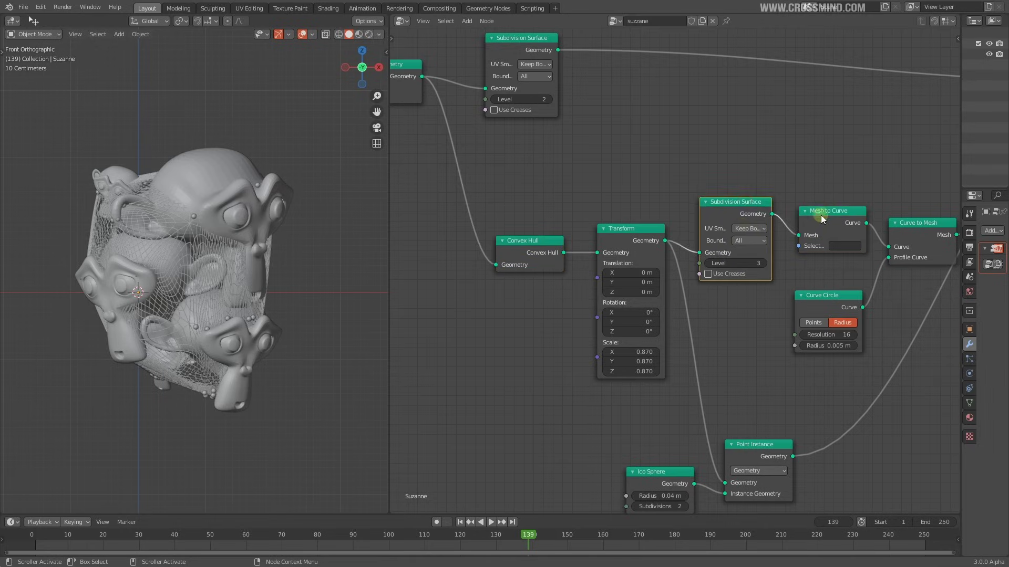
{"action": "left_click_drag", "start_coordinate": [818, 210], "coordinate": [814, 215]}
Reposition the Ico Sphere node and the Point Instance node to tidy the instancing branch
{"action": "middle_click_drag", "start_coordinate": [813, 267], "coordinate": [736, 237]}
{"action": "scroll", "coordinate": [693, 234], "scroll_direction": "down", "scroll_amount": 3}
{"action": "left_click_drag", "start_coordinate": [599, 401], "coordinate": [606, 406]}
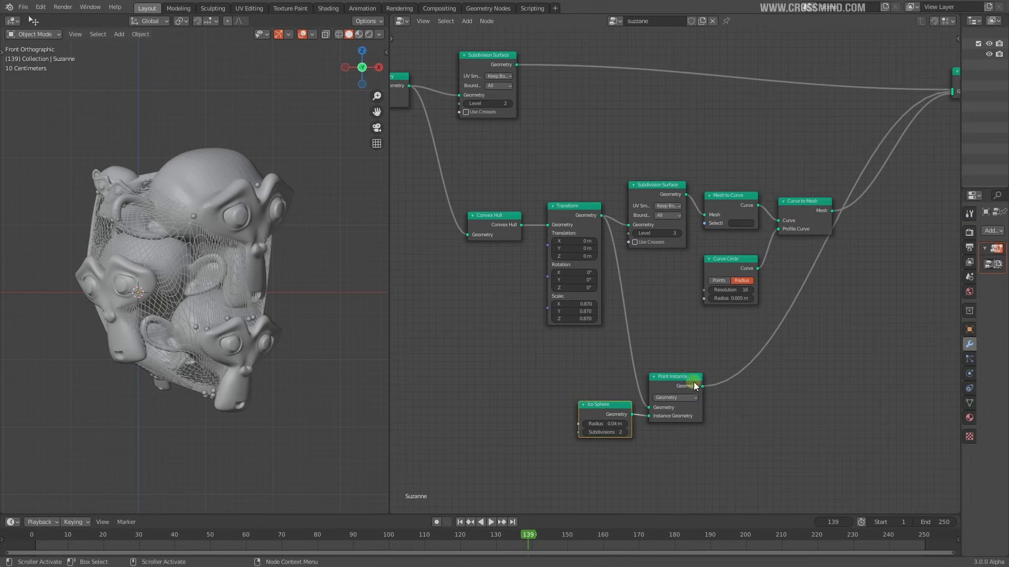
{"action": "middle_click_drag", "start_coordinate": [628, 413], "coordinate": [695, 395]}
{"action": "scroll", "coordinate": [694, 395], "scroll_direction": "up", "scroll_amount": 1}
{"action": "left_click", "coordinate": [760, 386], "text": "shift"}
{"action": "mouse_move", "coordinate": [757, 390]}
{"action": "left_mouse_down"}
{"action": "mouse_move", "coordinate": [769, 353]}
{"action": "mouse_move", "coordinate": [765, 384]}
{"action": "left_mouse_up"}
Fit the whole node tree and the model in their views, and save the file
{"action": "middle_click_drag", "start_coordinate": [826, 198], "coordinate": [749, 214]}
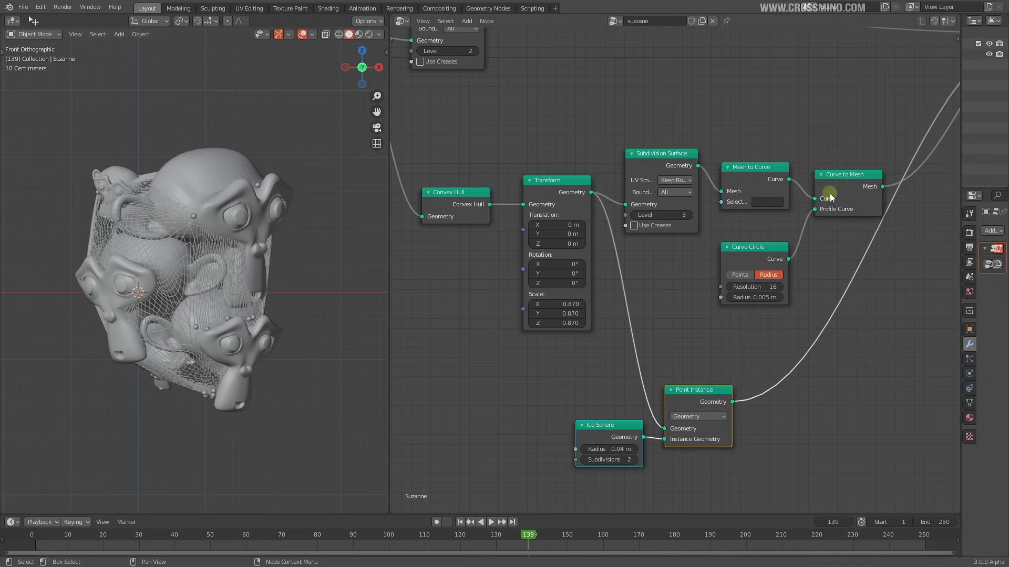
{"action": "scroll", "coordinate": [718, 260], "scroll_direction": "down", "scroll_amount": 7}
{"action": "middle_click_drag", "start_coordinate": [772, 287], "coordinate": [806, 298]}
{"action": "scroll", "coordinate": [617, 342], "scroll_direction": "down", "scroll_amount": 1}
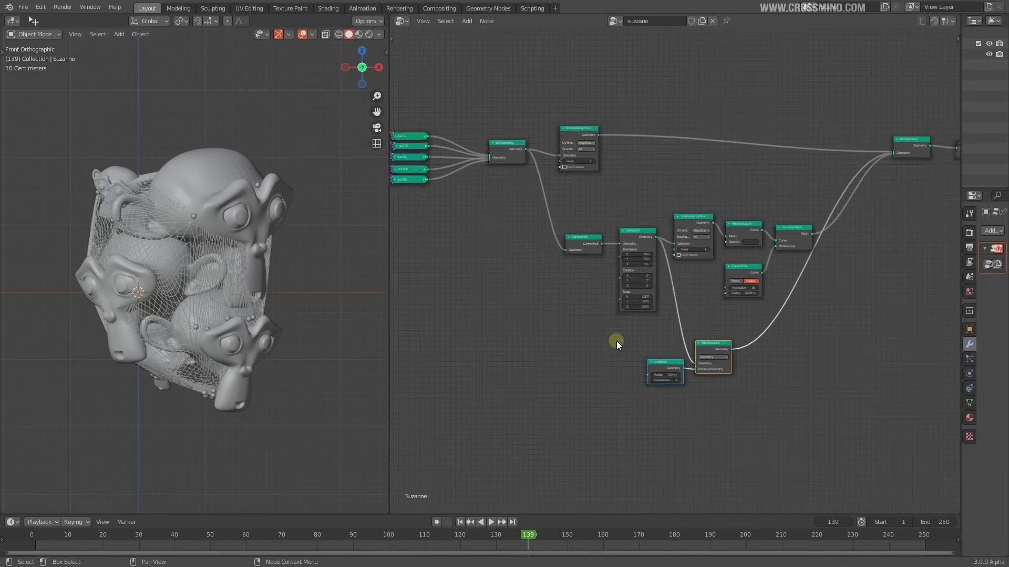
{"action": "key", "text": "Home"}
{"action": "key", "text": "Home"}
{"action": "key", "text": "ctrl+s"}
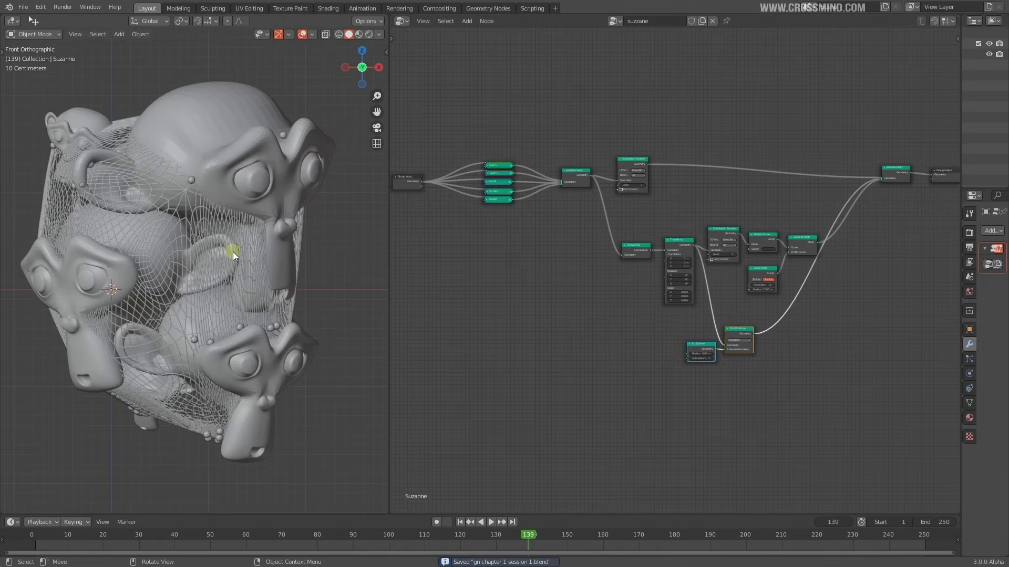
Move the five collapsed nodes, the first Join Geometry and its Subdivision Surface together closer to Group Input
{"action": "scroll", "coordinate": [520, 166], "scroll_direction": "up", "scroll_amount": 3}
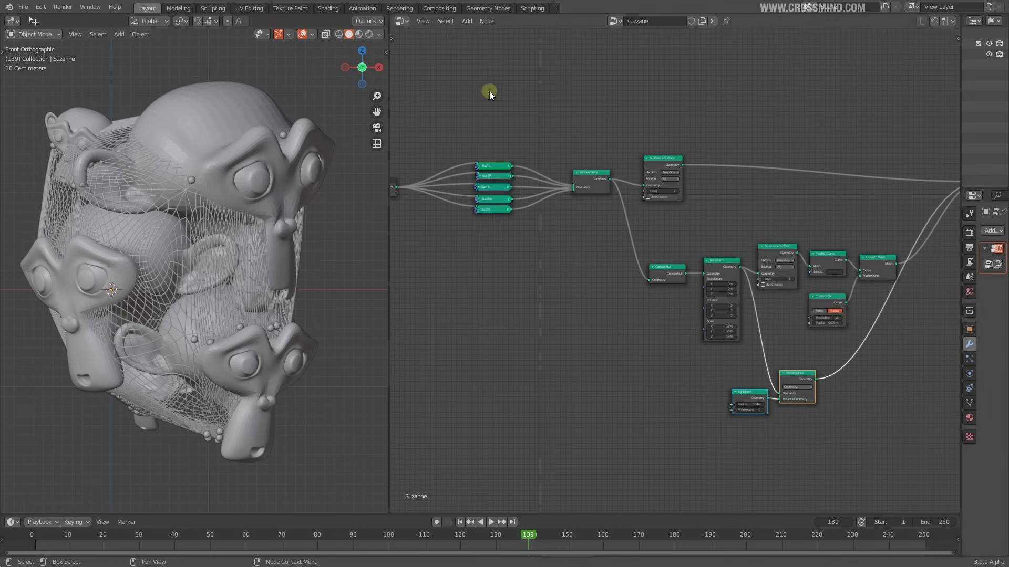
{"action": "scroll", "coordinate": [593, 107], "scroll_direction": "down", "scroll_amount": 3}
{"action": "scroll", "coordinate": [582, 219], "scroll_direction": "up", "scroll_amount": 2}
{"action": "middle_click_drag", "start_coordinate": [584, 219], "coordinate": [628, 223]}
{"action": "left_click", "coordinate": [588, 165]}
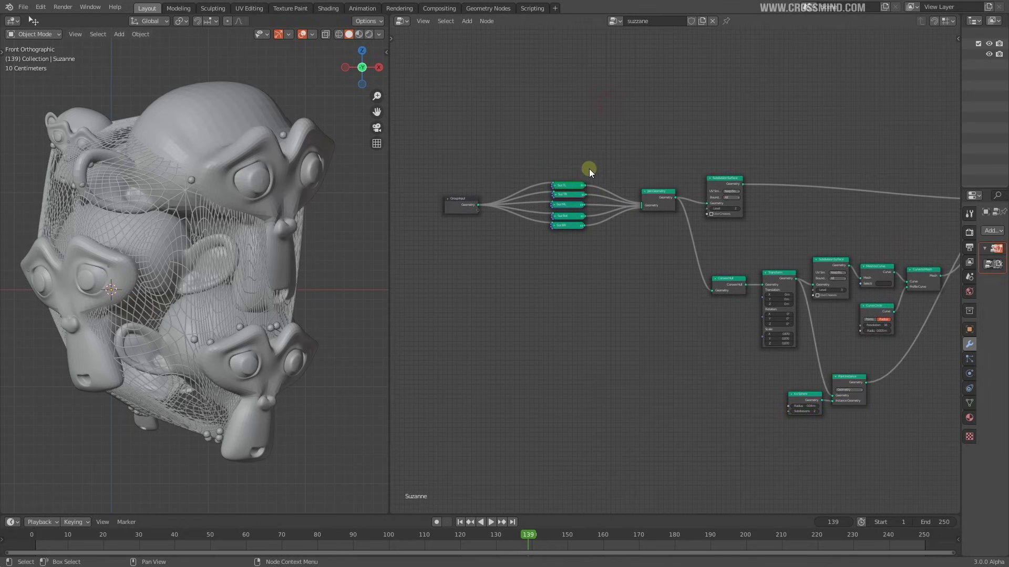
{"action": "key", "text": "c"}
{"action": "left_click_drag", "start_coordinate": [532, 139], "coordinate": [664, 168]}
{"action": "right_click", "coordinate": [693, 154]}
{"action": "key", "text": "g"}
{"action": "left_click", "coordinate": [649, 152]}
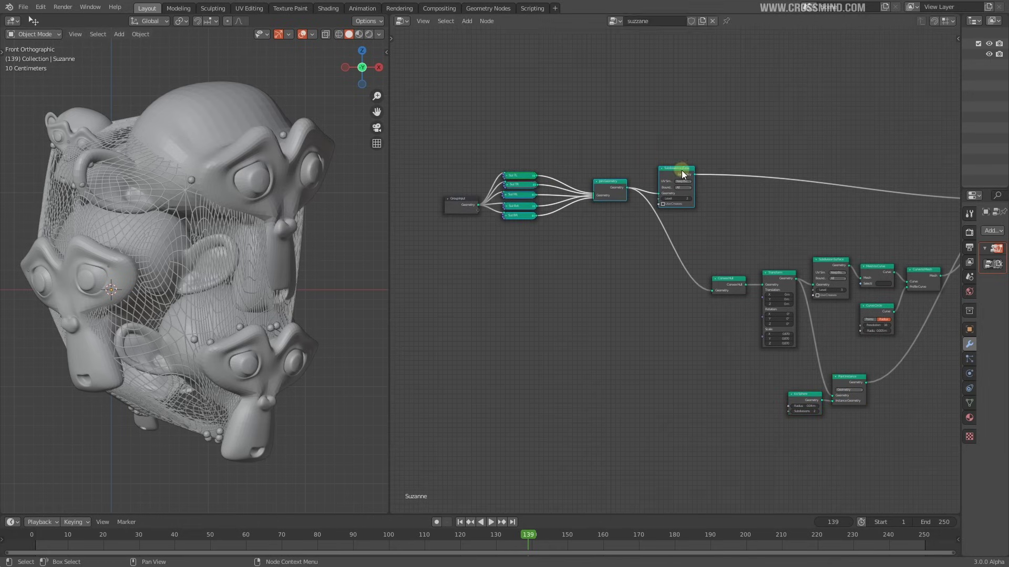
Preview the Subdivision Surface, Curve to Mesh and Point Instance outputs in turn, then reconnect the final Join Geometry to Group Output
{"action": "left_click", "coordinate": [676, 175], "text": "ctrl+shift"}
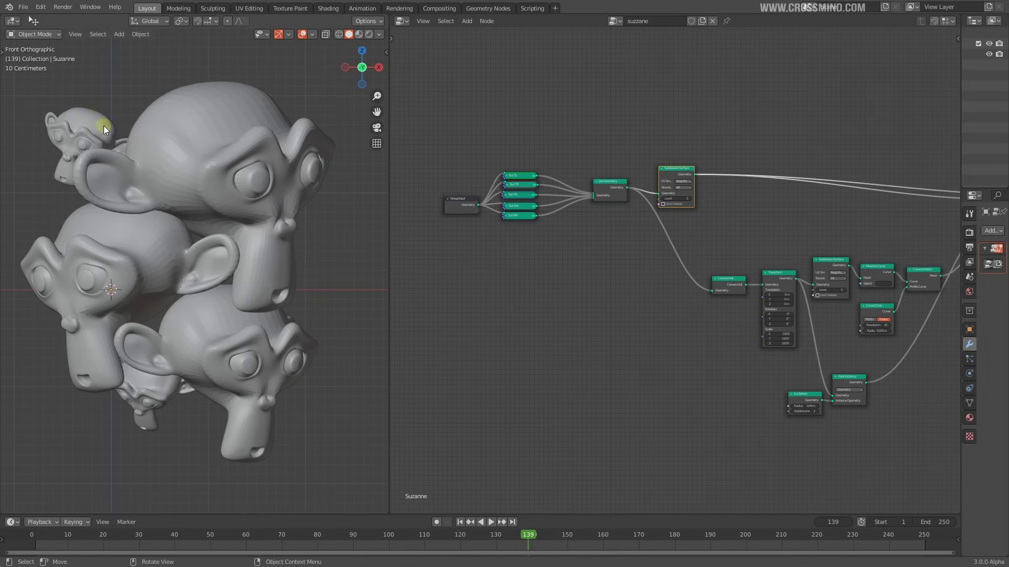
{"action": "middle_click_drag", "start_coordinate": [815, 189], "coordinate": [668, 221]}
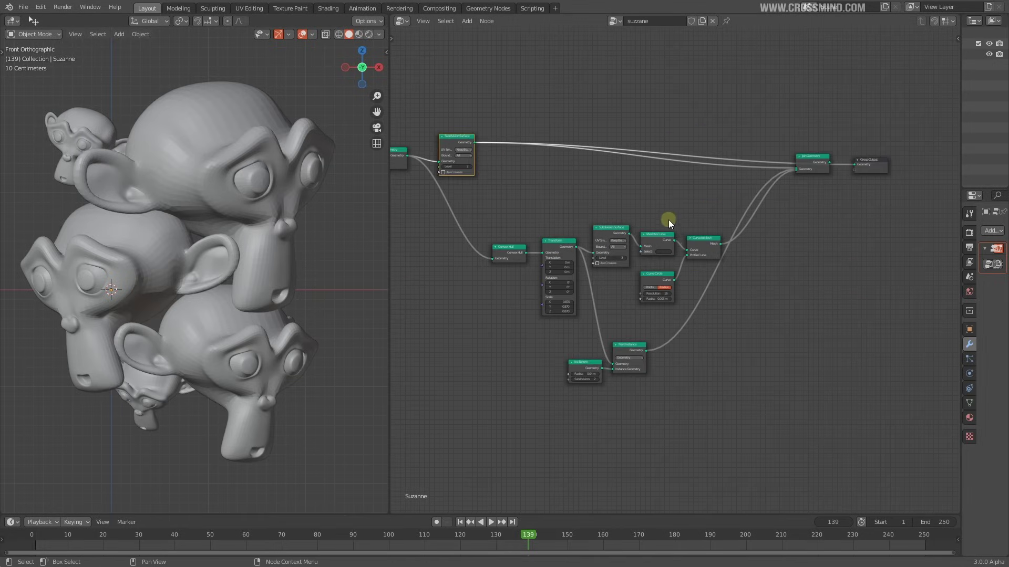
{"action": "left_click", "coordinate": [709, 246], "text": "ctrl+shift"}
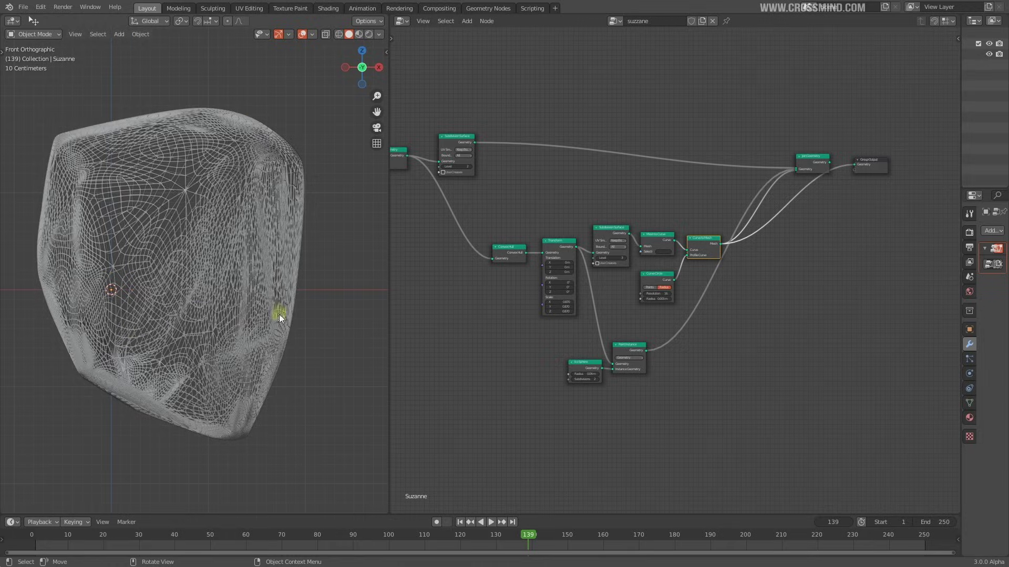
{"action": "left_click", "coordinate": [632, 346], "text": "ctrl+shift"}
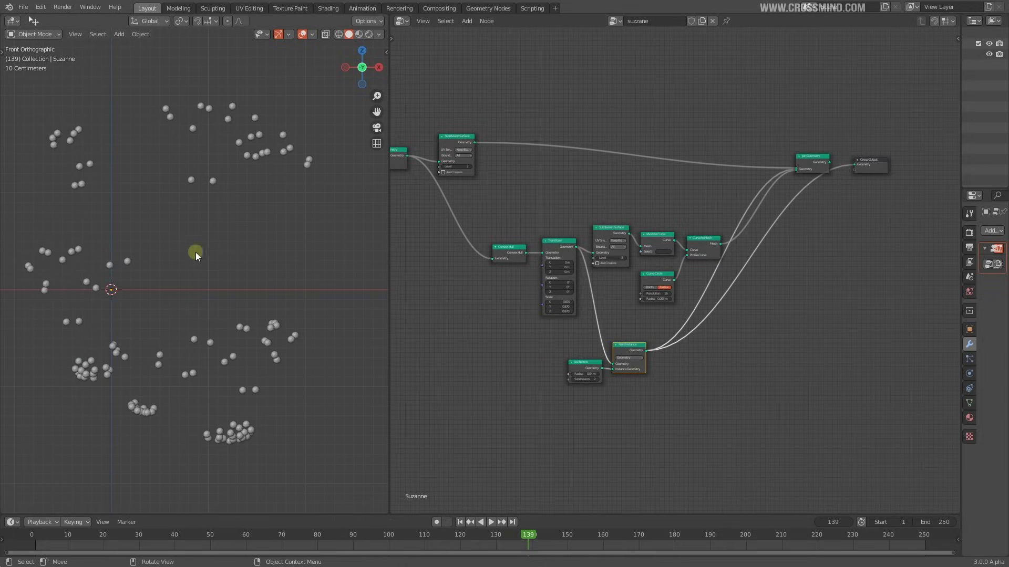
{"action": "left_click", "coordinate": [812, 159], "text": "ctrl+shift"}
{"action": "middle_click_drag", "start_coordinate": [794, 330], "coordinate": [862, 323]}
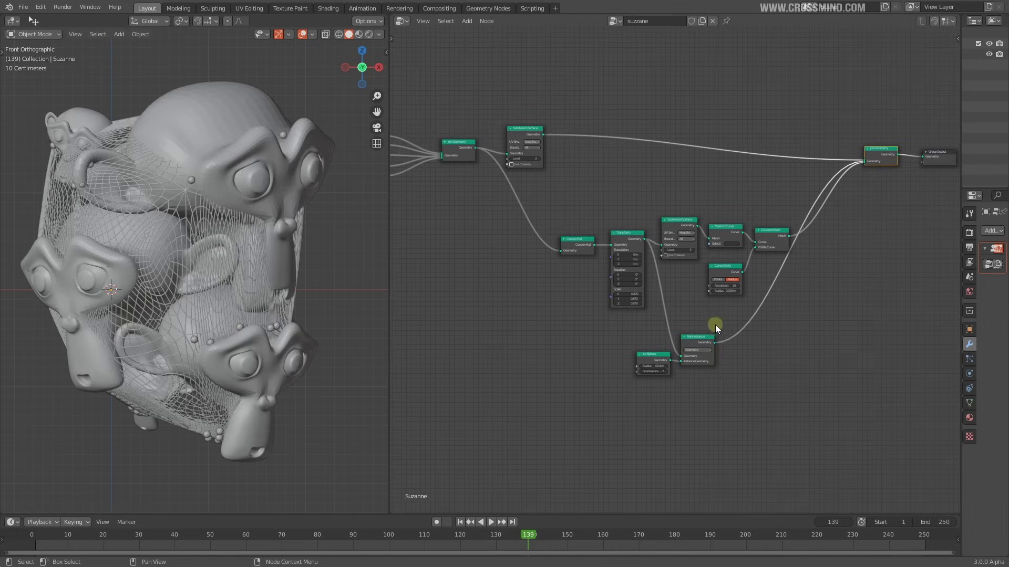
{"action": "scroll", "coordinate": [715, 325], "scroll_direction": "left", "scroll_amount": 5, "text": "ctrl"}
{"action": "key", "text": "shift+a"}
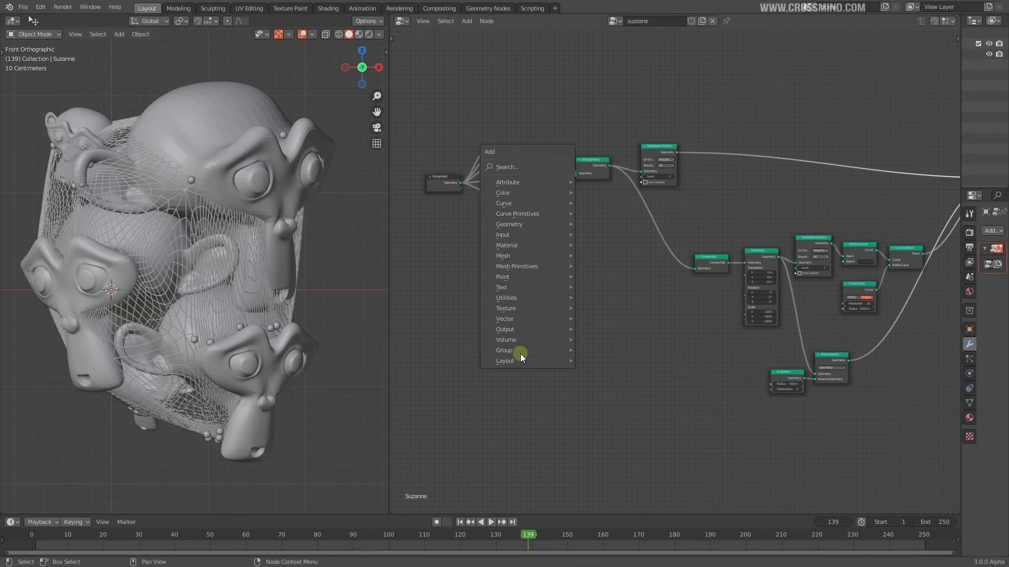
{"action": "mouse_move", "coordinate": [524, 361]}
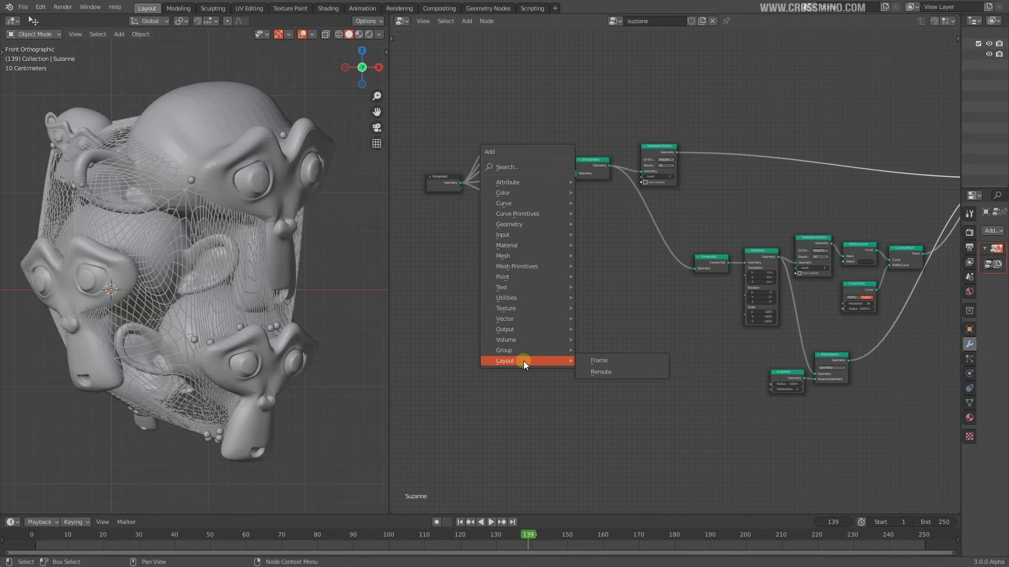
{"action": "left_click", "coordinate": [614, 372]}
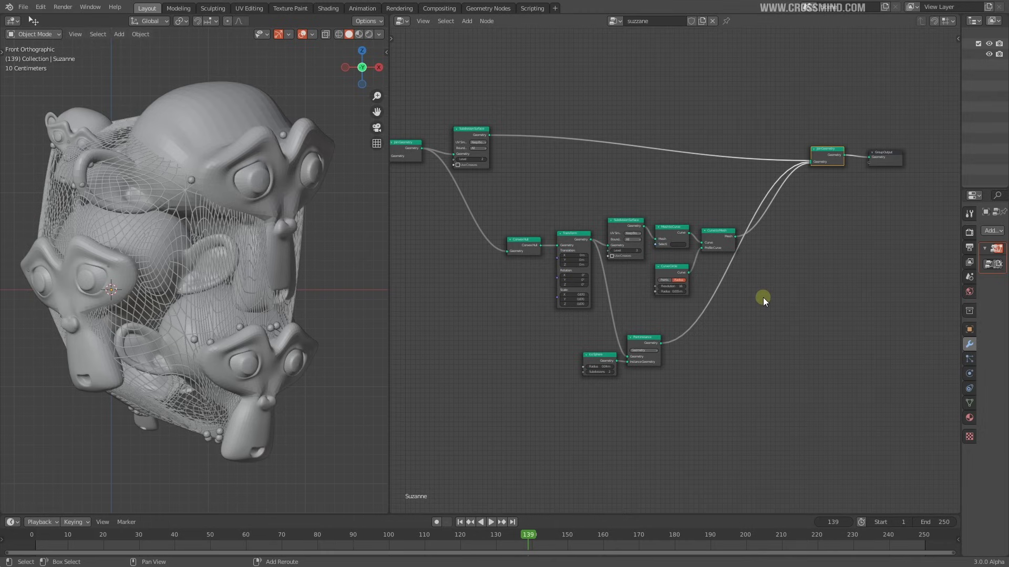
Insert a reroute on the link from Point Instance to the final Join Geometry and place it below that Join Geometry node
{"action": "scroll", "coordinate": [733, 318], "scroll_direction": "up", "scroll_amount": 1}
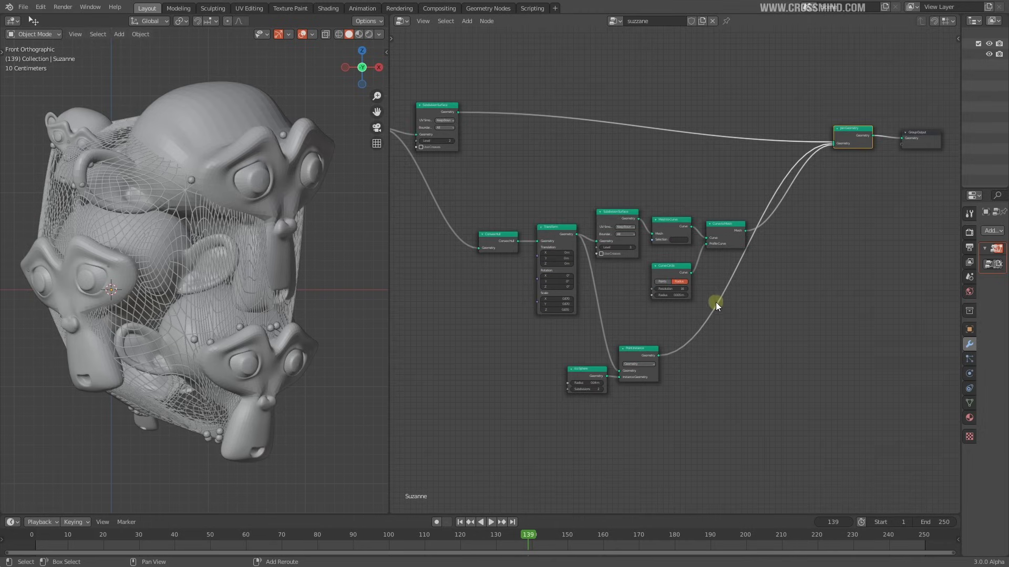
{"action": "right_click_drag", "start_coordinate": [728, 290], "coordinate": [745, 295], "text": "shift"}
{"action": "key", "text": "g"}
{"action": "left_click", "coordinate": [827, 345]}
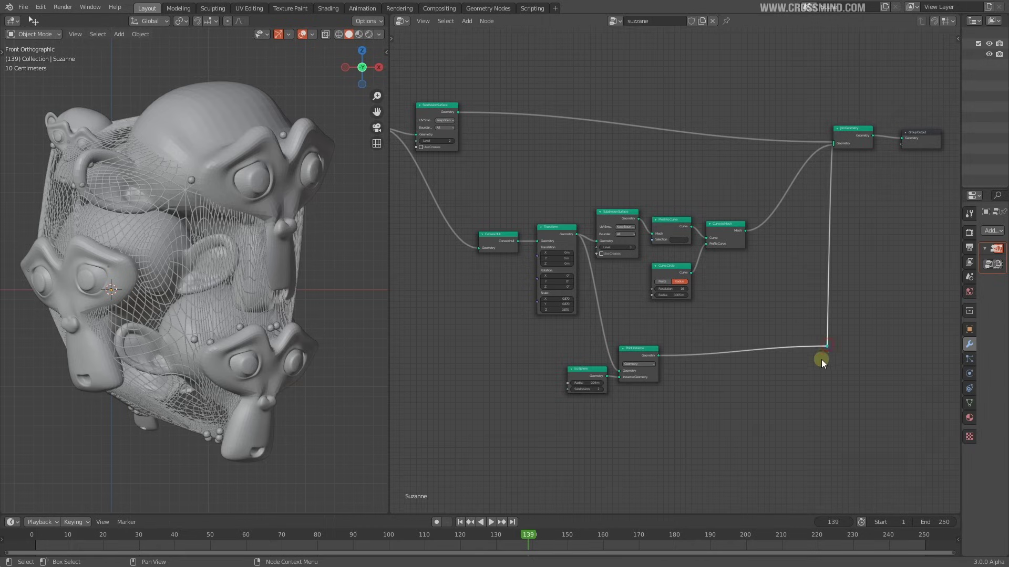
{"action": "scroll", "coordinate": [835, 357], "scroll_direction": "up", "scroll_amount": 3}
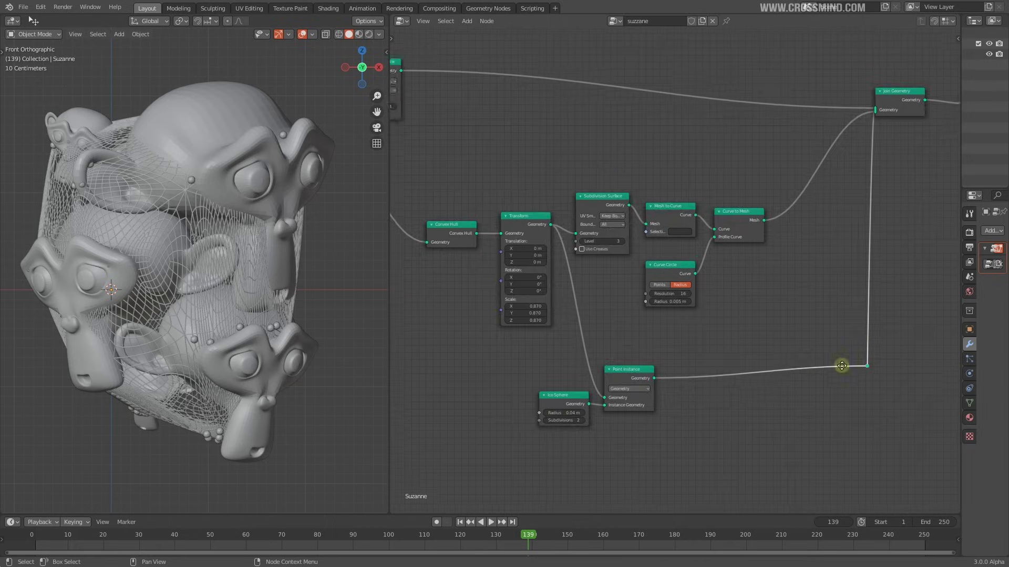
{"action": "scroll", "coordinate": [667, 346], "scroll_direction": "up", "scroll_amount": 4}
{"action": "middle_click_drag", "start_coordinate": [851, 369], "coordinate": [804, 353]}
{"action": "scroll", "coordinate": [694, 337], "scroll_direction": "down", "scroll_amount": 3}
{"action": "scroll", "coordinate": [707, 336], "scroll_direction": "down", "scroll_amount": 1}
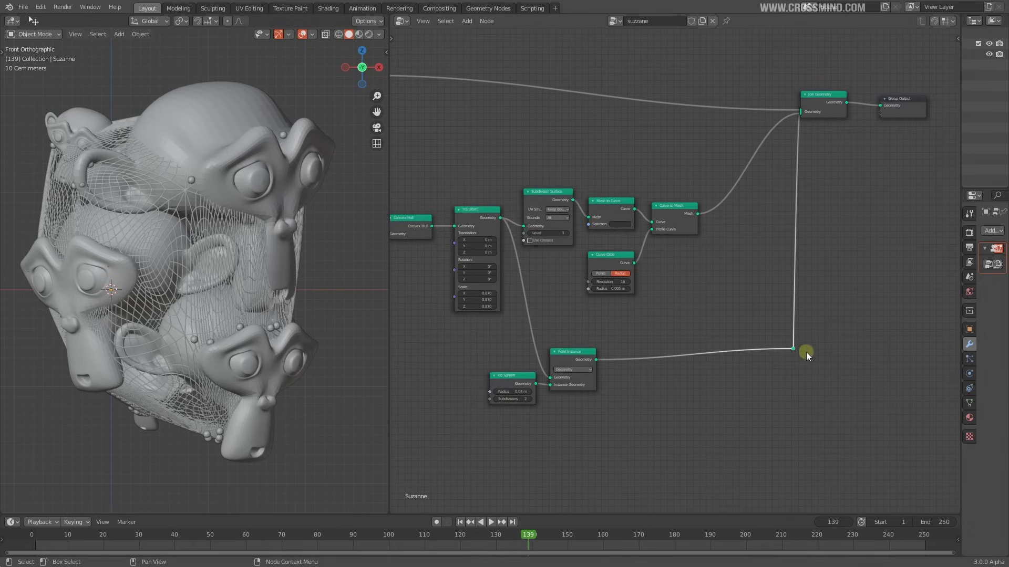
Try other positions for the reroute on the Point Instance link, then dissolve it while keeping the connection
{"action": "key", "text": "g"}
{"action": "left_click", "coordinate": [807, 357]}
{"action": "scroll", "coordinate": [788, 333], "scroll_direction": "down", "scroll_amount": 2}
{"action": "middle_click_drag", "start_coordinate": [778, 311], "coordinate": [810, 330]}
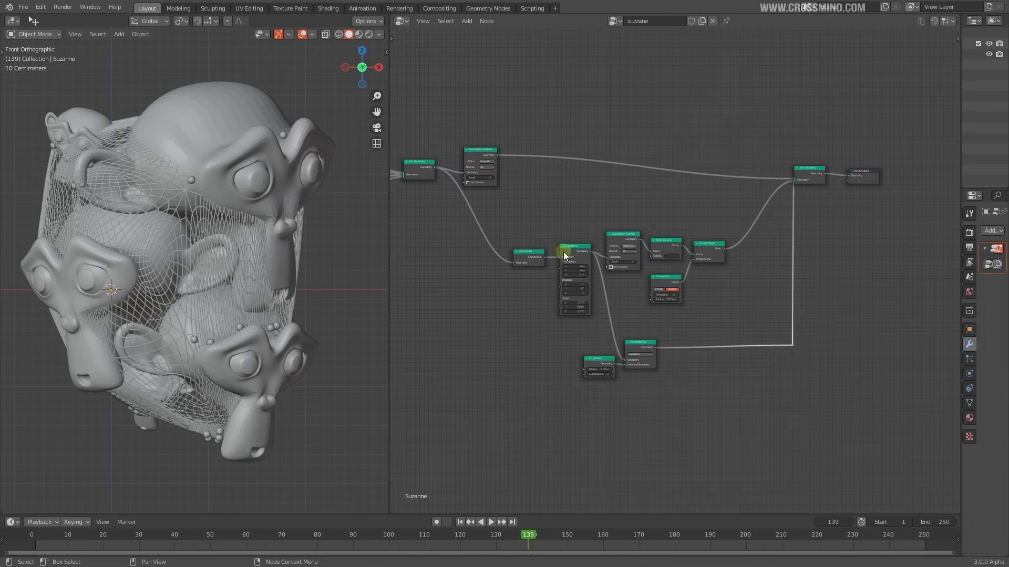
{"action": "key", "text": "g"}
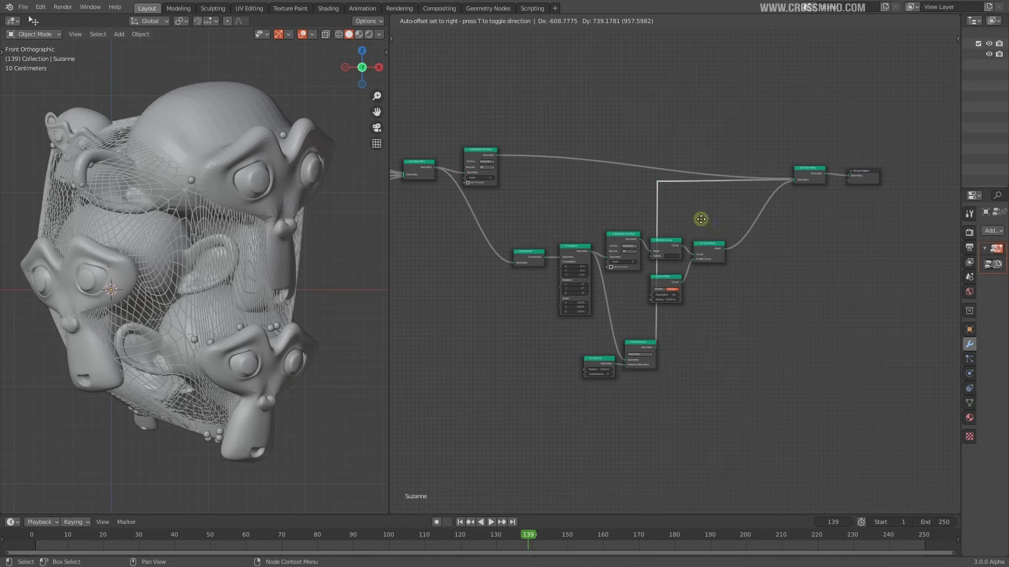
{"action": "left_click", "coordinate": [789, 361]}
{"action": "key", "text": "ctrl+x"}
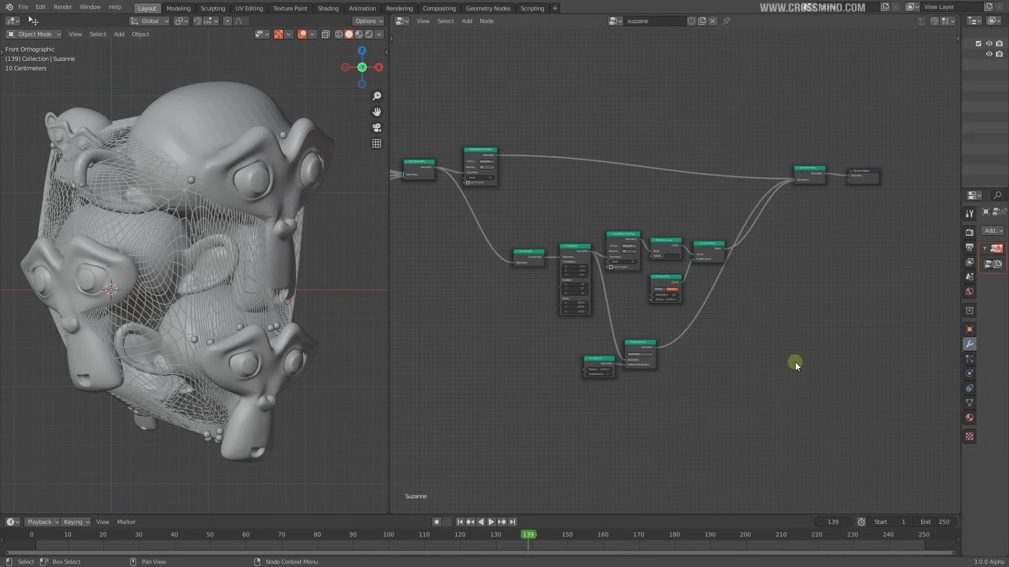
Move Group Input away from the collapsed Suz nodes, route its five links through one reroute, and align Group Input with it
{"action": "key", "text": "shift+a"}
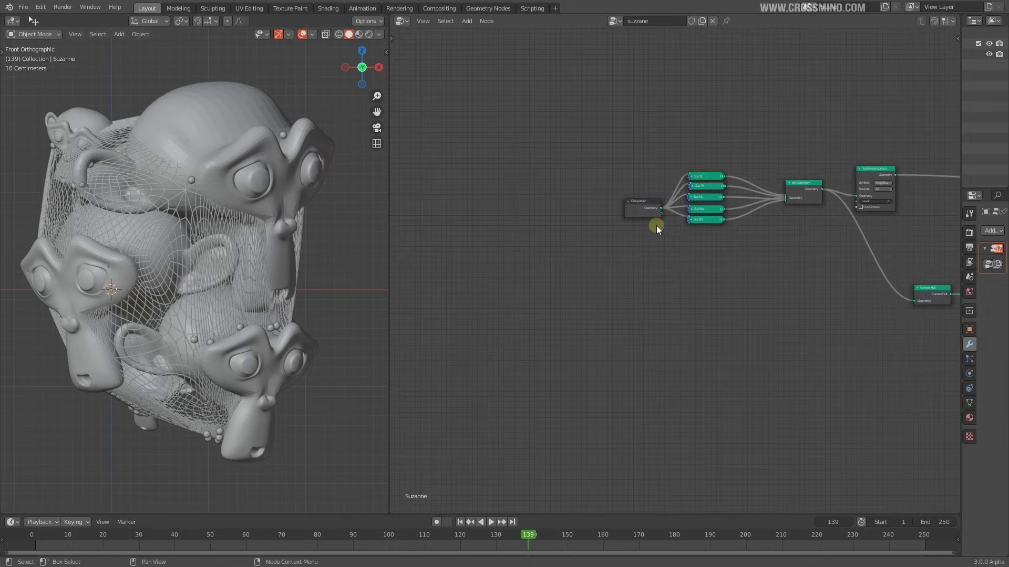
{"action": "middle_click_drag", "start_coordinate": [656, 227], "coordinate": [689, 289]}
{"action": "scroll", "coordinate": [689, 289], "scroll_direction": "up", "scroll_amount": 4}
{"action": "left_click_drag", "start_coordinate": [677, 265], "coordinate": [579, 263]}
{"action": "scroll", "coordinate": [669, 283], "scroll_direction": "up", "scroll_amount": 3}
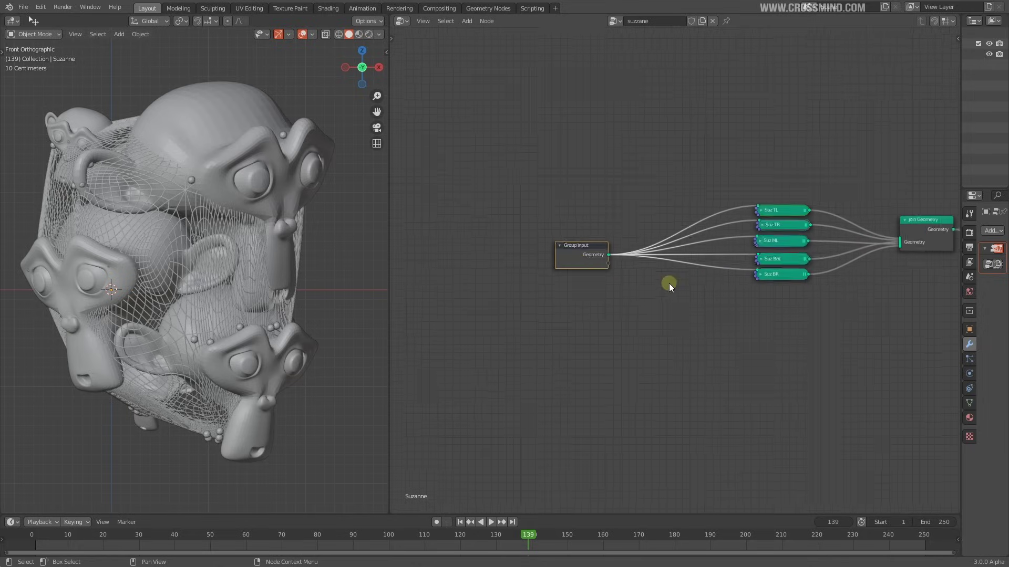
{"action": "middle_click_drag", "start_coordinate": [661, 279], "coordinate": [579, 287]}
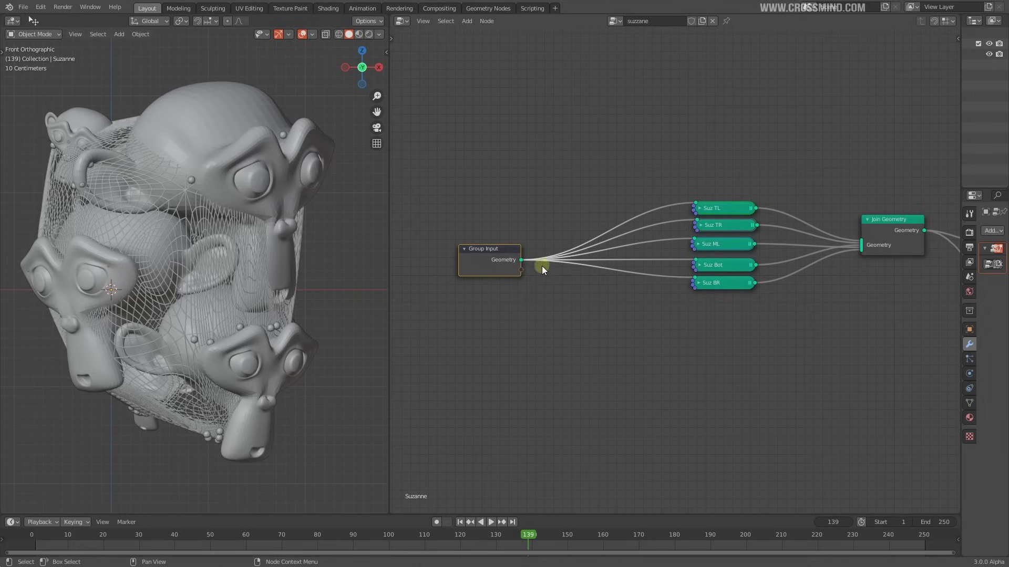
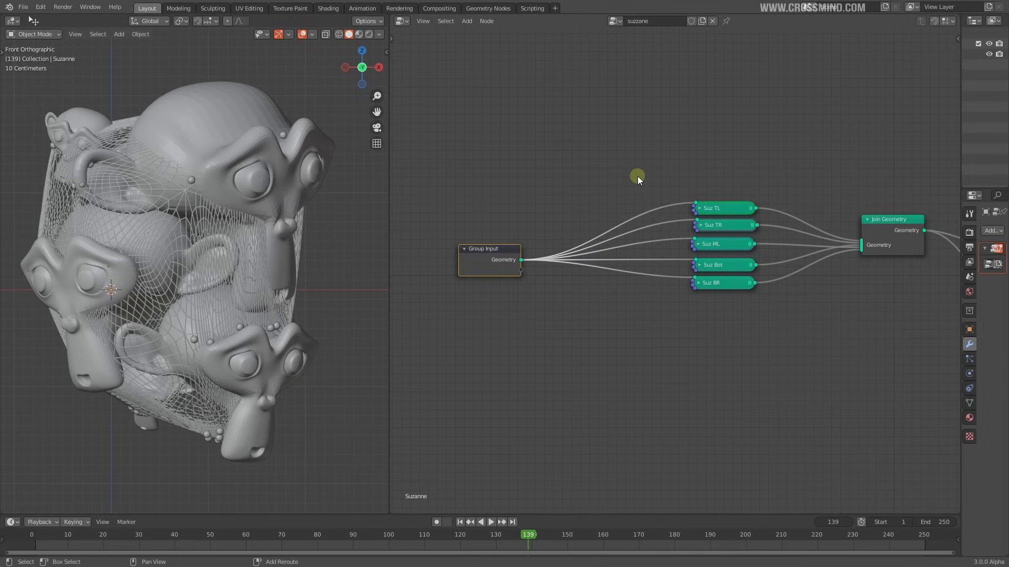
{"action": "right_click_drag", "start_coordinate": [634, 179], "coordinate": [639, 369], "text": "shift"}
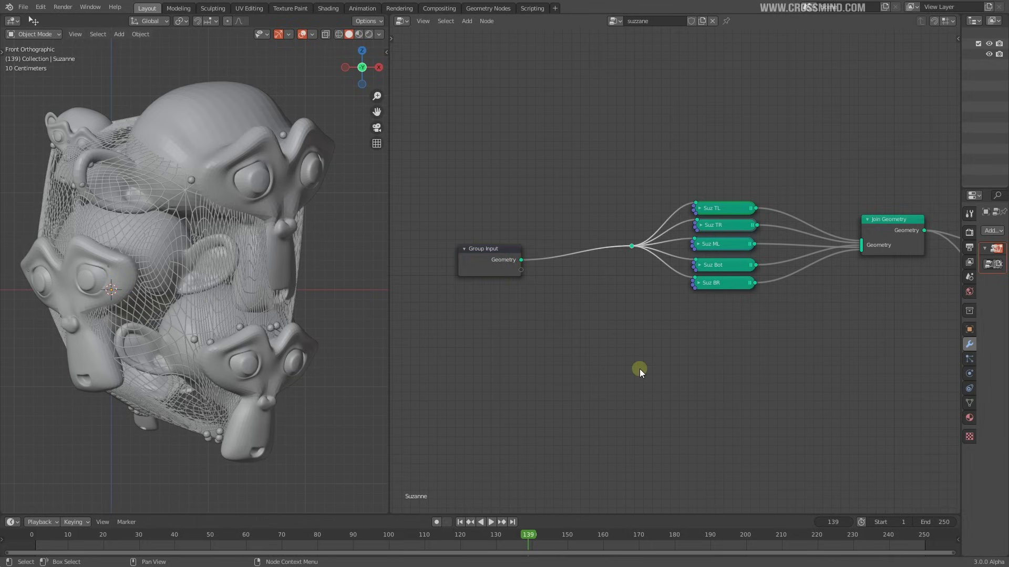
{"action": "left_click_drag", "start_coordinate": [499, 266], "coordinate": [478, 252]}
Insert a Transform node between Group Input and the reroute, then dissolve it while keeping the link
{"action": "key", "text": "shift+a"}
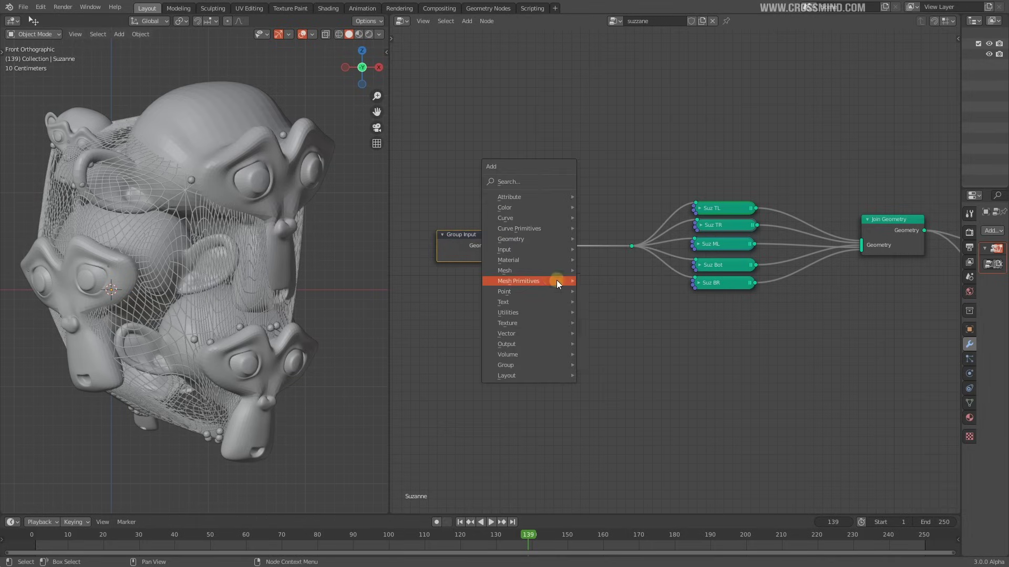
{"action": "left_click", "coordinate": [519, 179]}
{"action": "type", "text": "tra"}
{"action": "left_click", "coordinate": [556, 198]}
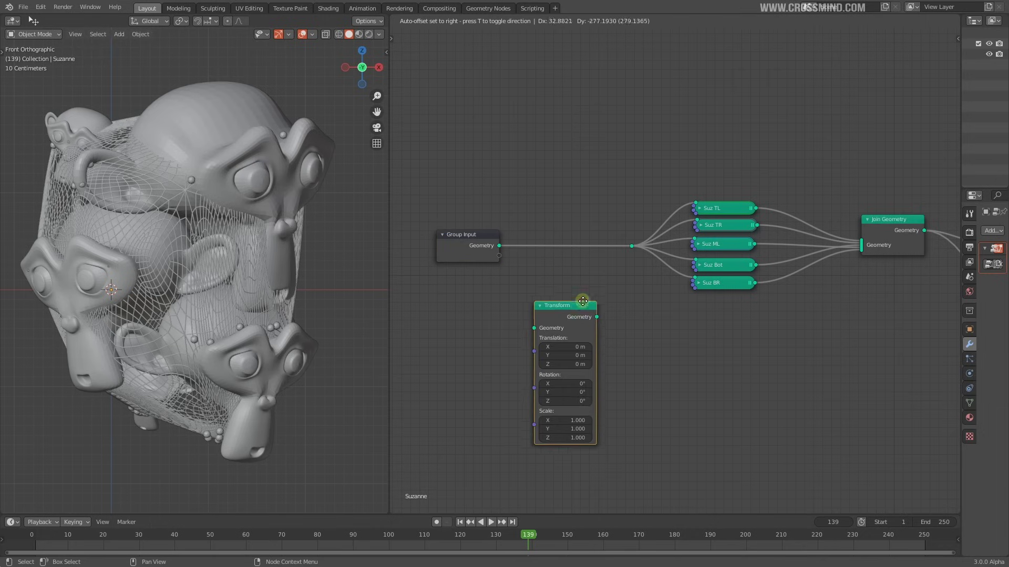
{"action": "left_click", "coordinate": [600, 217]}
{"action": "mouse_move", "coordinate": [581, 262]}
{"action": "left_mouse_down"}
{"action": "mouse_move", "coordinate": [604, 262]}
{"action": "mouse_move", "coordinate": [563, 262]}
{"action": "left_mouse_up"}
{"action": "key", "text": "ctrl+x"}
Add a Frame in the empty area above the collapsed Suz nodes
{"action": "scroll", "coordinate": [757, 315], "scroll_direction": "down", "scroll_amount": 5}
{"action": "middle_click_drag", "start_coordinate": [787, 325], "coordinate": [663, 304]}
{"action": "left_click", "coordinate": [480, 21]}
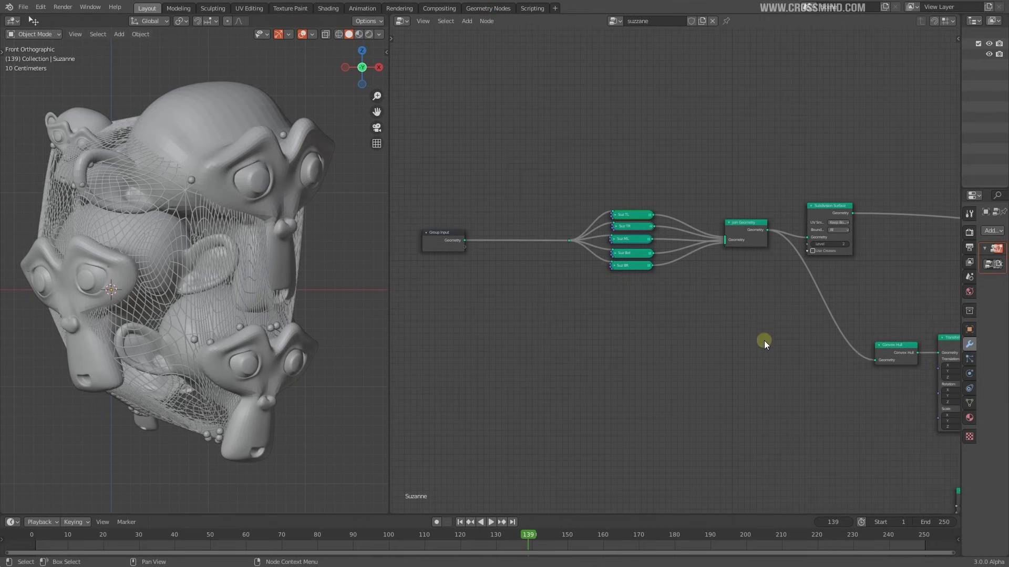
{"action": "scroll", "coordinate": [590, 299], "scroll_direction": "down", "scroll_amount": 2}
{"action": "key", "text": "shift+a"}
{"action": "mouse_move", "coordinate": [586, 493]}
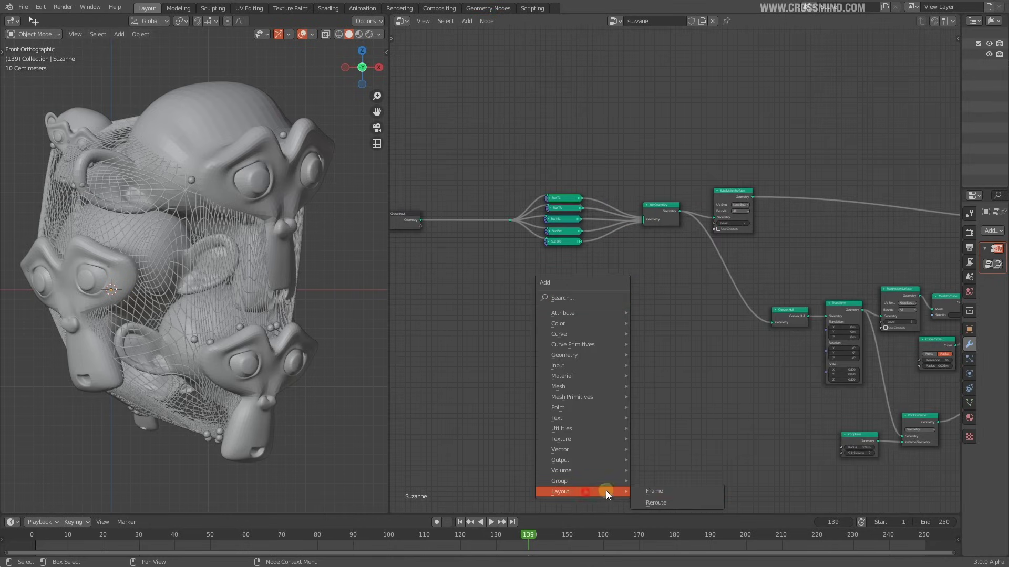
{"action": "left_click", "coordinate": [648, 483]}
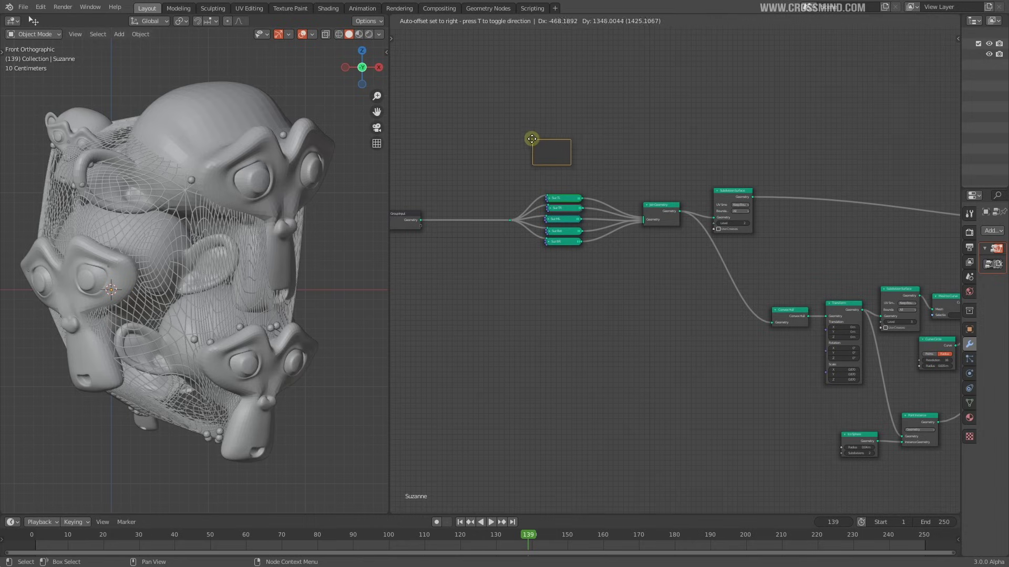
{"action": "left_click", "coordinate": [513, 148]}
Place the reroute, the five Suz nodes, the first Join Geometry and its Subdivision Surface inside the frame
{"action": "scroll", "coordinate": [603, 226], "scroll_direction": "up", "scroll_amount": 3}
{"action": "middle_click_drag", "start_coordinate": [603, 226], "coordinate": [629, 219]}
{"action": "key", "text": "c"}
{"action": "left_click_drag", "start_coordinate": [594, 215], "coordinate": [566, 247]}
{"action": "key", "text": "Escape"}
{"action": "left_click", "coordinate": [576, 184]}
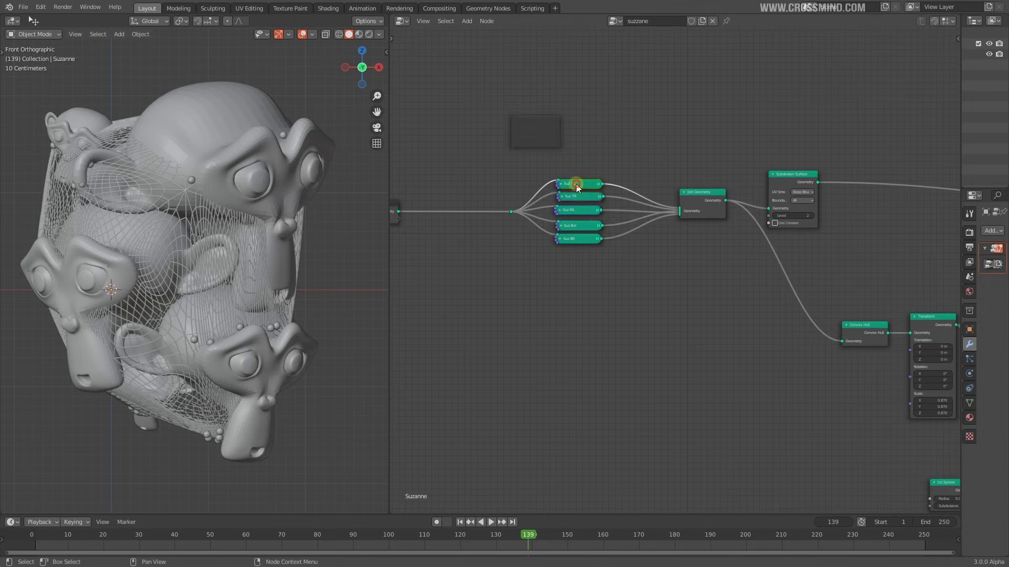
{"action": "key", "text": "c"}
{"action": "left_click_drag", "start_coordinate": [534, 247], "coordinate": [696, 228]}
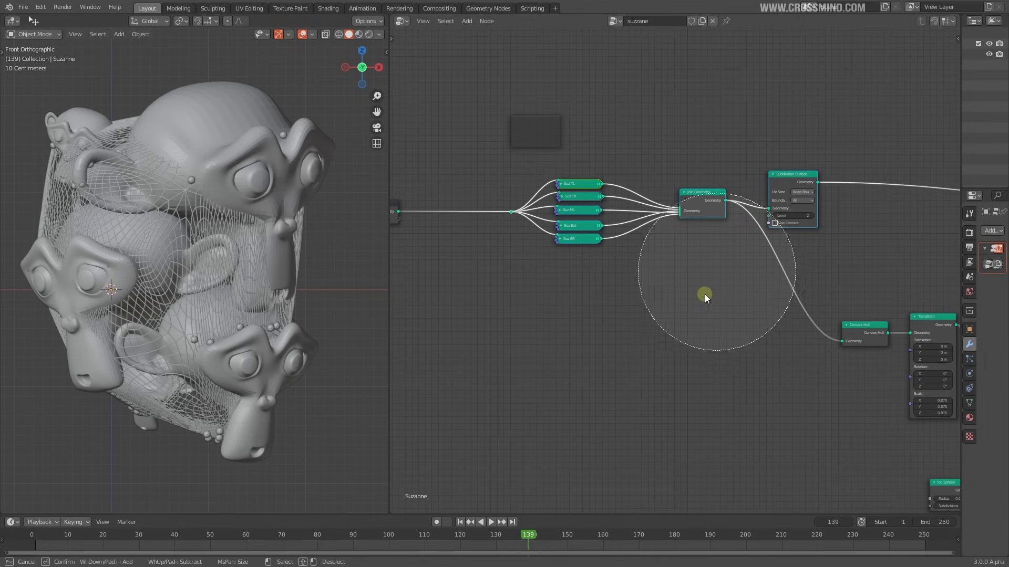
{"action": "key", "text": "Escape"}
{"action": "left_click", "coordinate": [788, 177], "text": "shift"}
{"action": "left_click_drag", "start_coordinate": [788, 176], "coordinate": [699, 151]}
{"action": "left_click", "coordinate": [699, 151]}
Label the frame "Suzzanes" in its node properties
{"action": "middle_click_drag", "start_coordinate": [663, 241], "coordinate": [703, 262]}
{"action": "scroll", "coordinate": [661, 226], "scroll_direction": "down", "scroll_amount": 3}
{"action": "key", "text": "n"}
{"action": "scroll", "coordinate": [631, 238], "scroll_direction": "up", "scroll_amount": 1}
{"action": "left_click", "coordinate": [859, 97]}
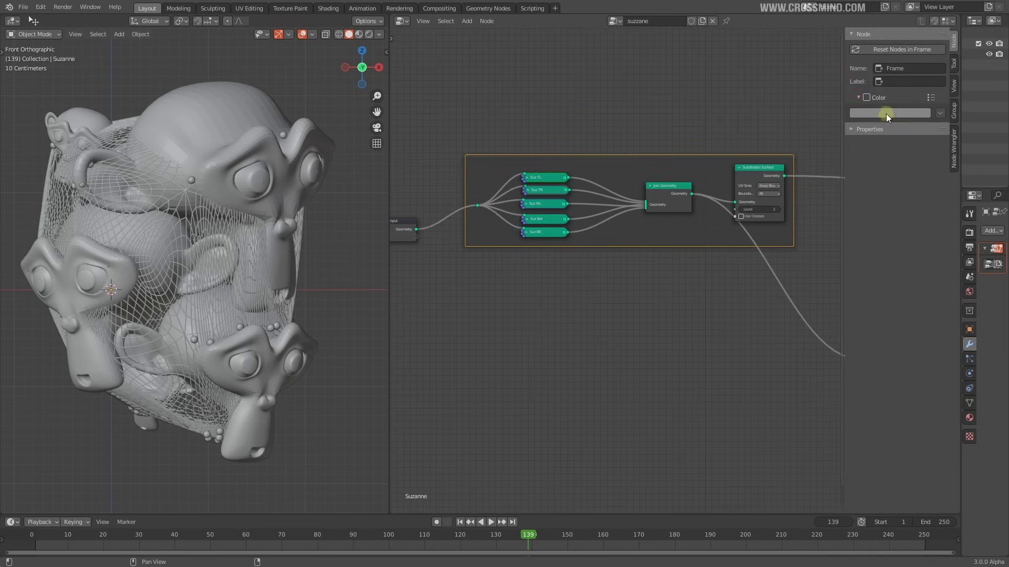
{"action": "left_click", "coordinate": [903, 80]}
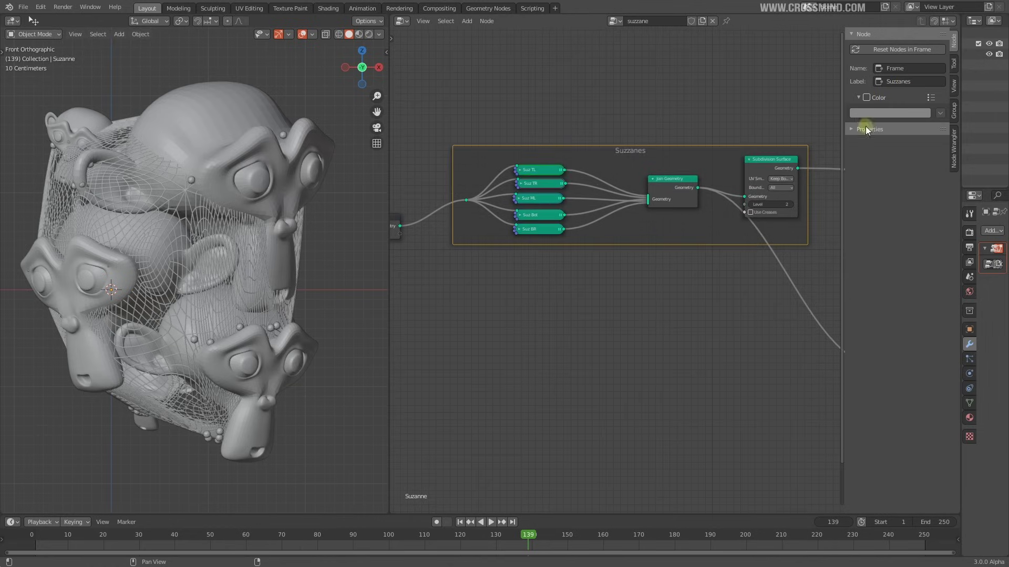
Enable the frame's custom color, set it to bright green, and hide the node properties
{"action": "left_click", "coordinate": [867, 98]}
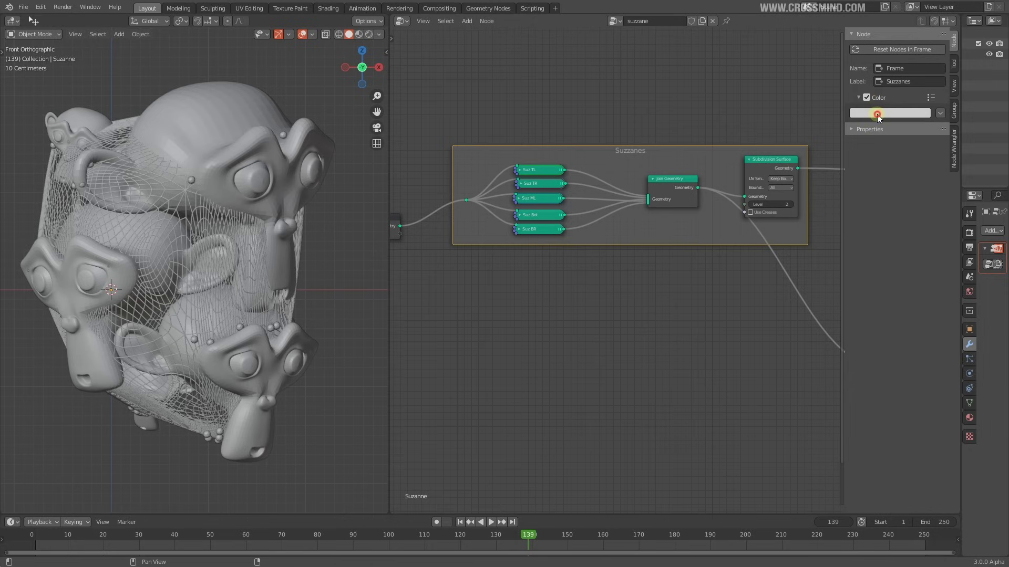
{"action": "left_click", "coordinate": [876, 114]}
{"action": "left_click", "coordinate": [853, 152]}
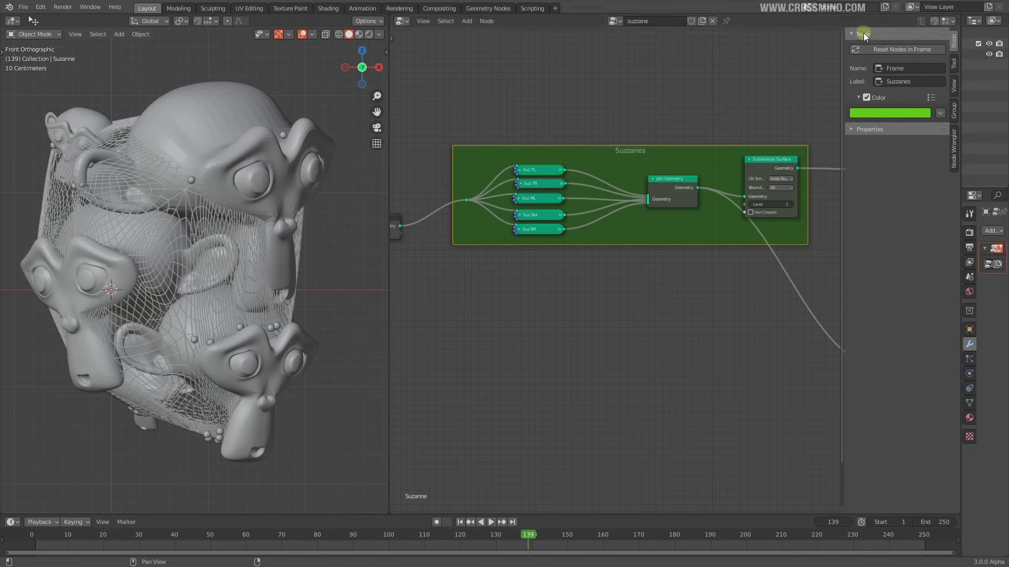
{"action": "key", "text": "n"}
Align Group Input vertically with the reroute inside the green frame and fit the node tree in view
{"action": "scroll", "coordinate": [746, 268], "scroll_direction": "down", "scroll_amount": 7}
{"action": "middle_click_drag", "start_coordinate": [773, 292], "coordinate": [673, 311]}
{"action": "scroll", "coordinate": [664, 270], "scroll_direction": "down", "scroll_amount": 3}
{"action": "scroll", "coordinate": [638, 277], "scroll_direction": "up", "scroll_amount": 2}
{"action": "scroll", "coordinate": [574, 288], "scroll_direction": "up", "scroll_amount": 1}
{"action": "scroll", "coordinate": [583, 234], "scroll_direction": "up", "scroll_amount": 3}
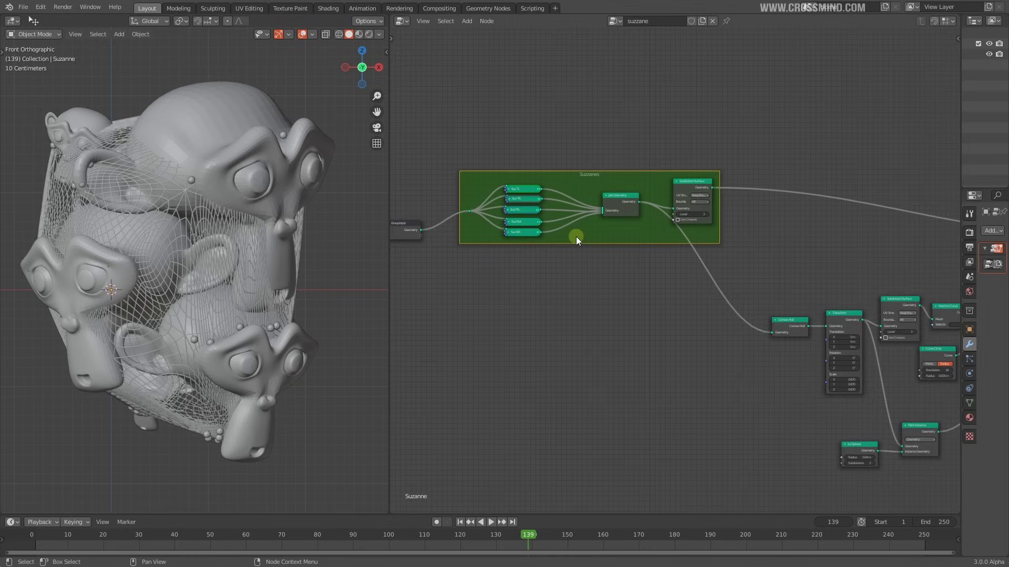
{"action": "middle_click_drag", "start_coordinate": [576, 238], "coordinate": [635, 257]}
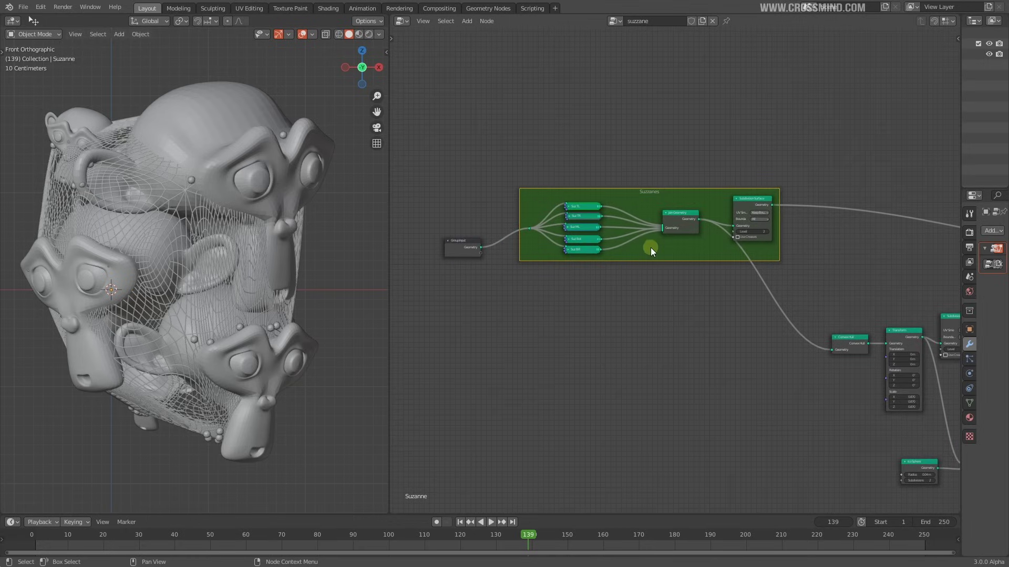
{"action": "middle_click_drag", "start_coordinate": [720, 277], "coordinate": [623, 261]}
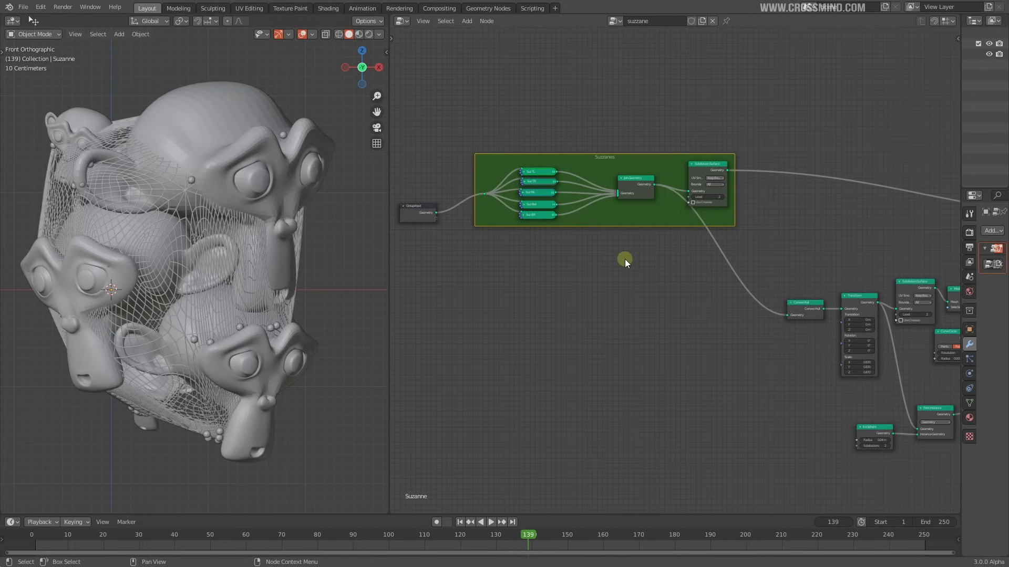
{"action": "left_click_drag", "start_coordinate": [417, 215], "coordinate": [416, 202]}
{"action": "key", "text": "Home"}
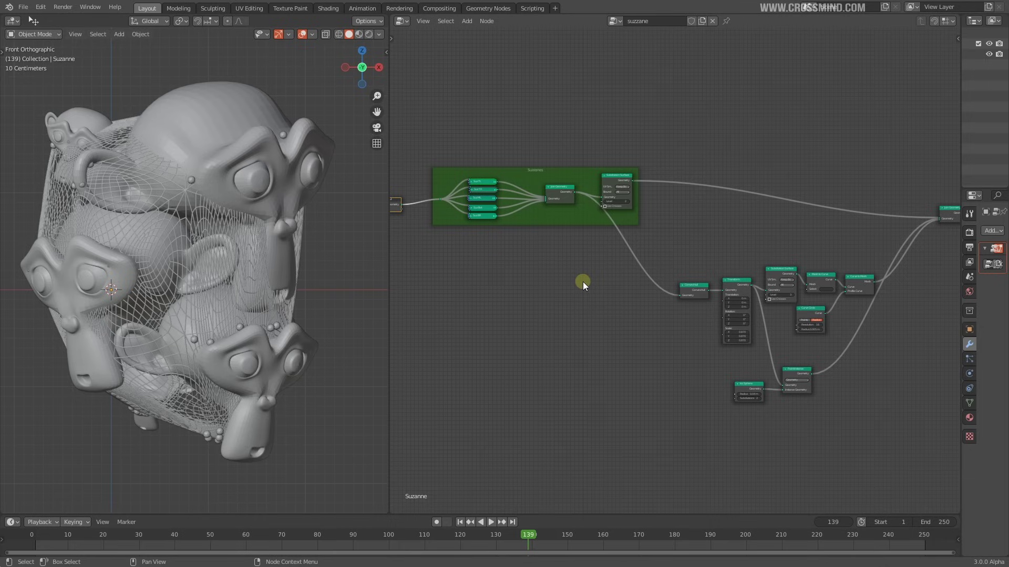
Examine the node tree from the Suzzanes frame through the Convex Hull, wireframe and Point Instance branches to the final Join Geometry
{"action": "scroll", "coordinate": [583, 246], "scroll_direction": "up", "scroll_amount": 4}
{"action": "middle_click_drag", "start_coordinate": [584, 245], "coordinate": [662, 266]}
{"action": "scroll", "coordinate": [663, 266], "scroll_direction": "up", "scroll_amount": 2}
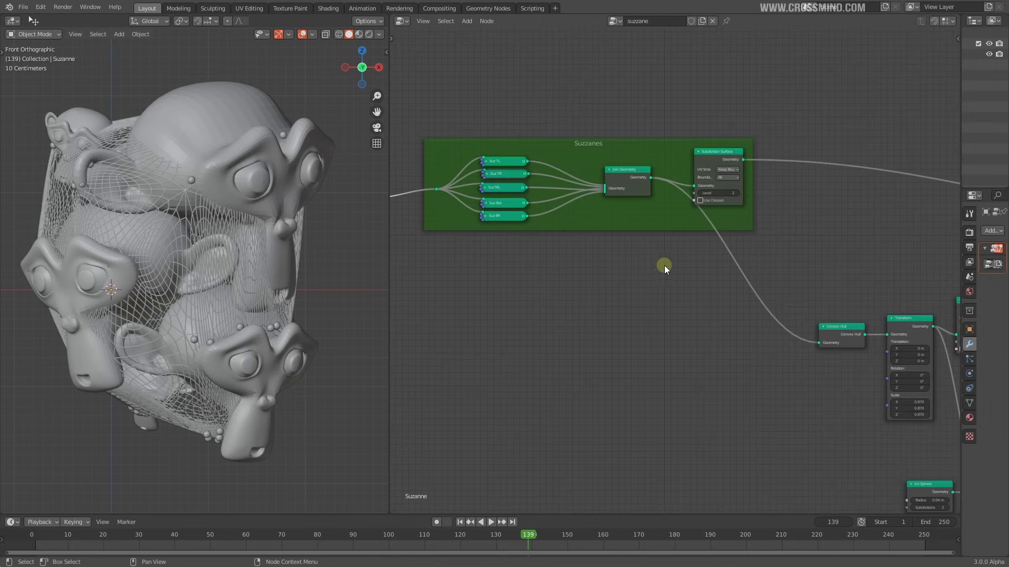
{"action": "scroll", "coordinate": [666, 267], "scroll_direction": "down", "scroll_amount": 8}
{"action": "middle_click_drag", "start_coordinate": [773, 301], "coordinate": [646, 259]}
{"action": "scroll", "coordinate": [705, 268], "scroll_direction": "up", "scroll_amount": 2}
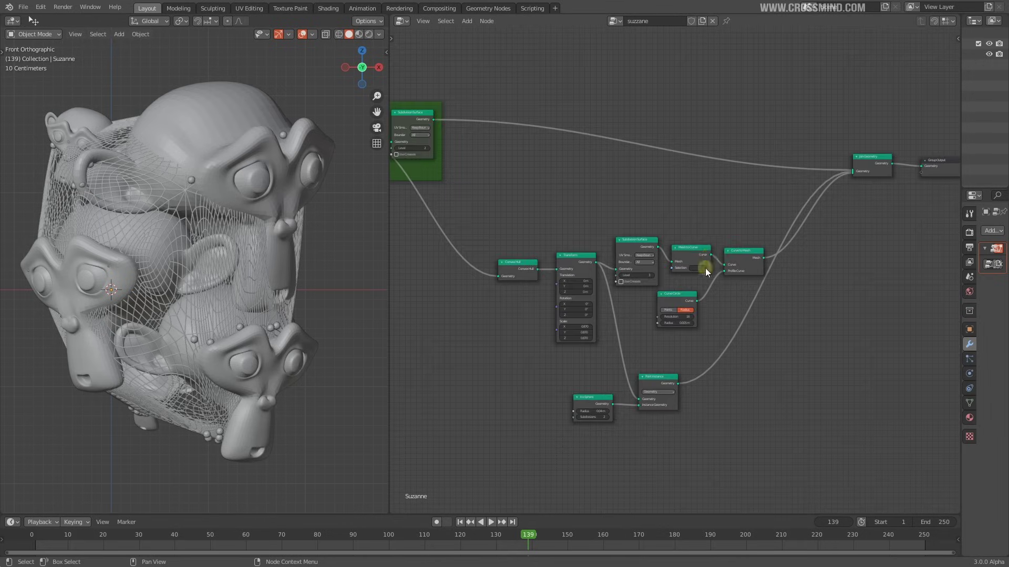
{"action": "scroll", "coordinate": [743, 322], "scroll_direction": "up", "scroll_amount": 2}
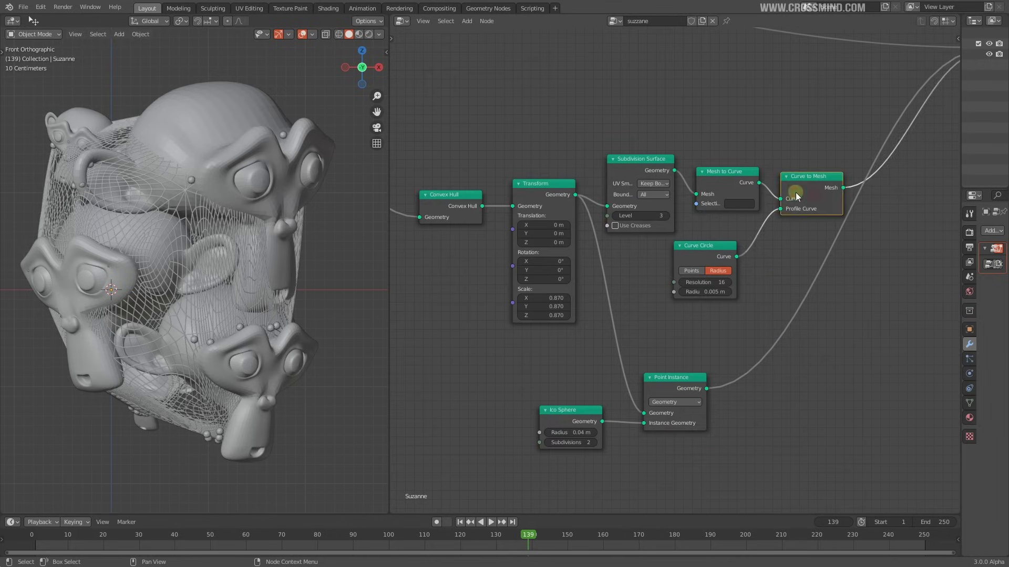
{"action": "left_click", "coordinate": [710, 188]}
{"action": "scroll", "coordinate": [677, 273], "scroll_direction": "down", "scroll_amount": 2}
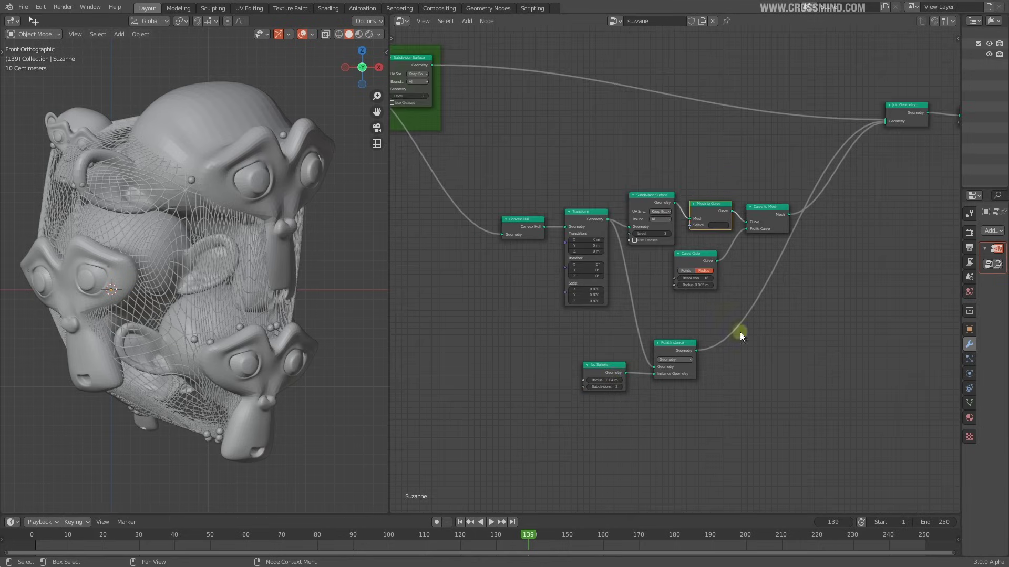
{"action": "middle_click_drag", "start_coordinate": [651, 367], "coordinate": [700, 405]}
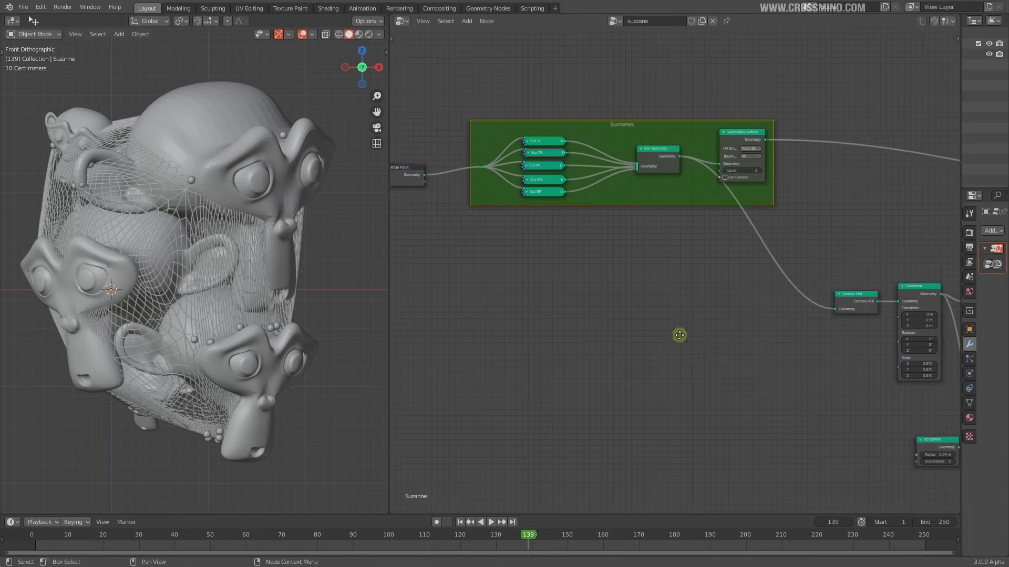
{"action": "middle_click_drag", "start_coordinate": [680, 335], "coordinate": [664, 336]}
{"action": "middle_click_drag", "start_coordinate": [724, 250], "coordinate": [682, 254]}
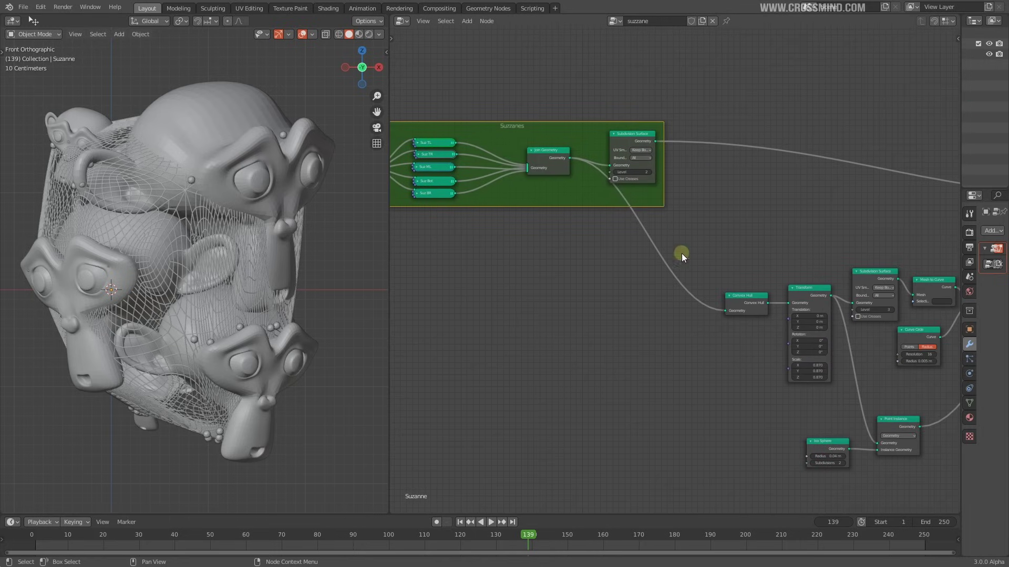
{"action": "left_click", "coordinate": [750, 88]}
{"action": "left_click", "coordinate": [545, 130]}
{"action": "scroll", "coordinate": [638, 226], "scroll_direction": "down", "scroll_amount": 3}
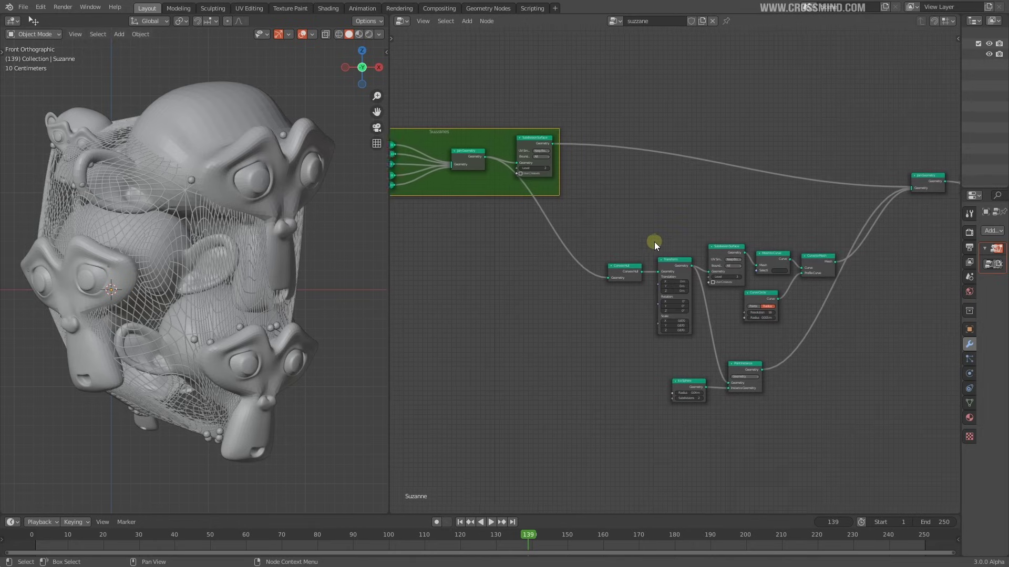
{"action": "middle_click_drag", "start_coordinate": [863, 279], "coordinate": [778, 241]}
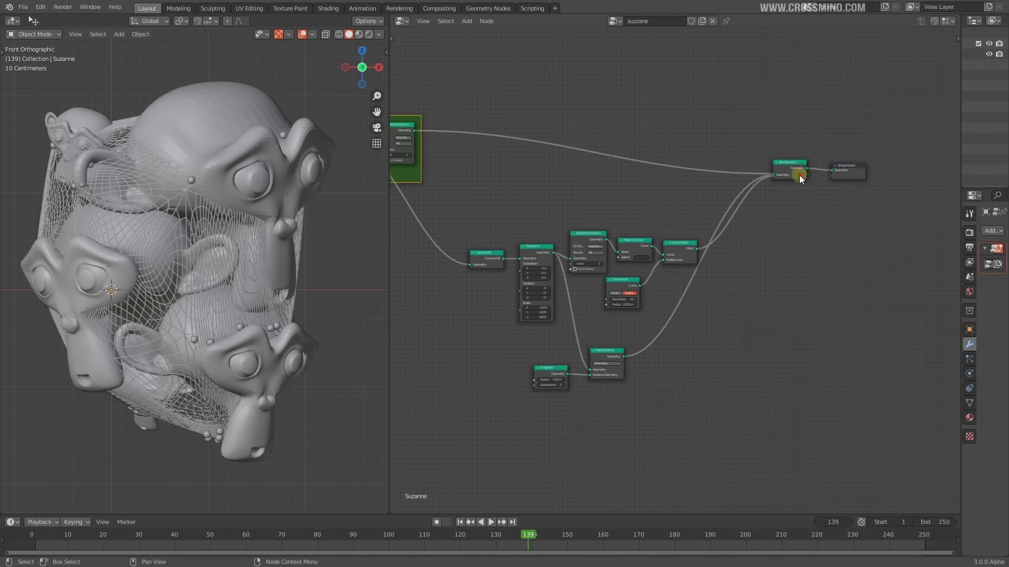
Move the final Join Geometry slightly up and align the Curve Circle node beneath Mesh to Curve
{"action": "left_click_drag", "start_coordinate": [799, 175], "coordinate": [792, 164]}
{"action": "scroll", "coordinate": [735, 247], "scroll_direction": "up", "scroll_amount": 3}
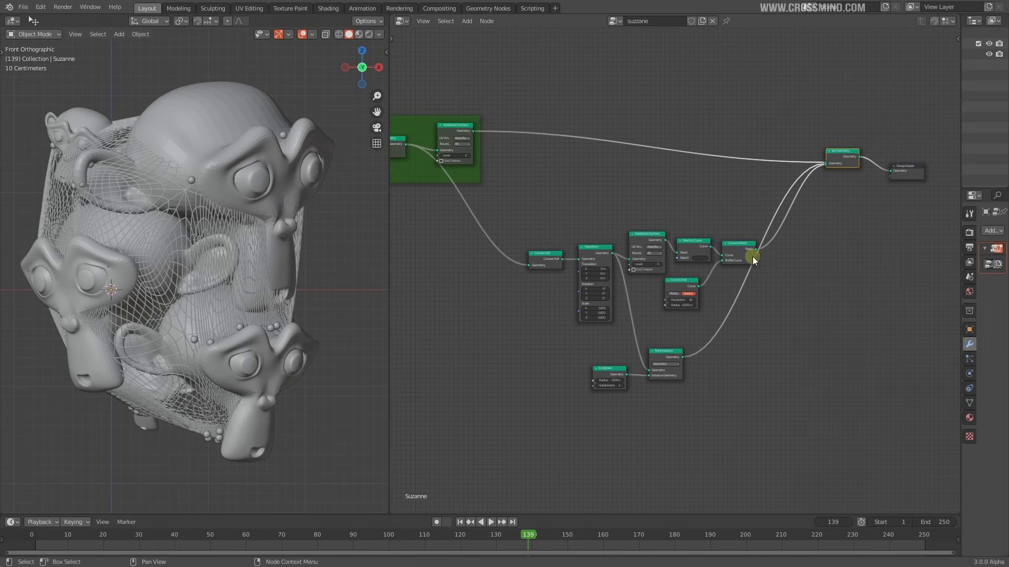
{"action": "scroll", "coordinate": [742, 254], "scroll_direction": "up", "scroll_amount": 2}
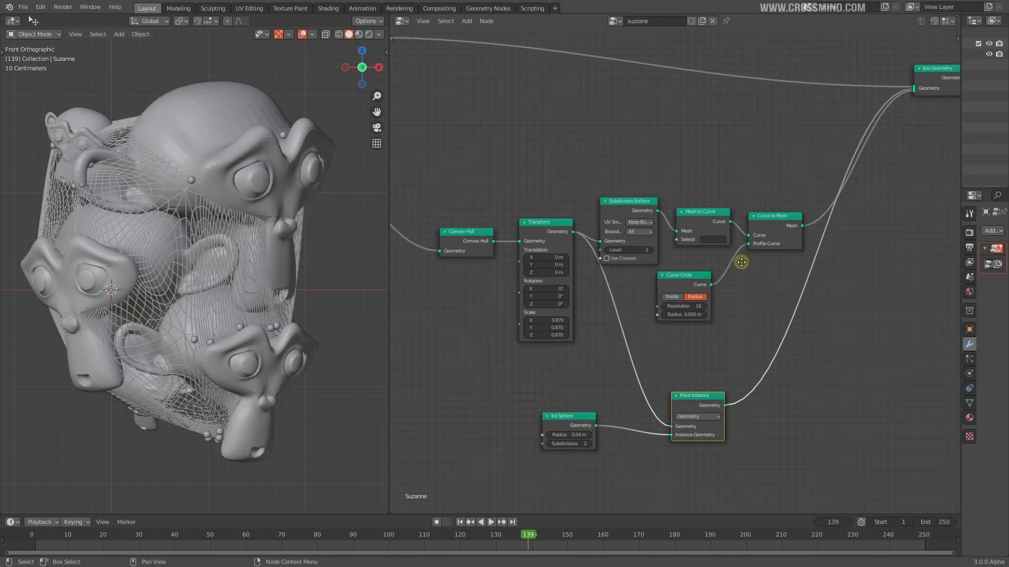
{"action": "left_click_drag", "start_coordinate": [691, 287], "coordinate": [704, 287]}
{"action": "scroll", "coordinate": [801, 290], "scroll_direction": "up", "scroll_amount": 1}
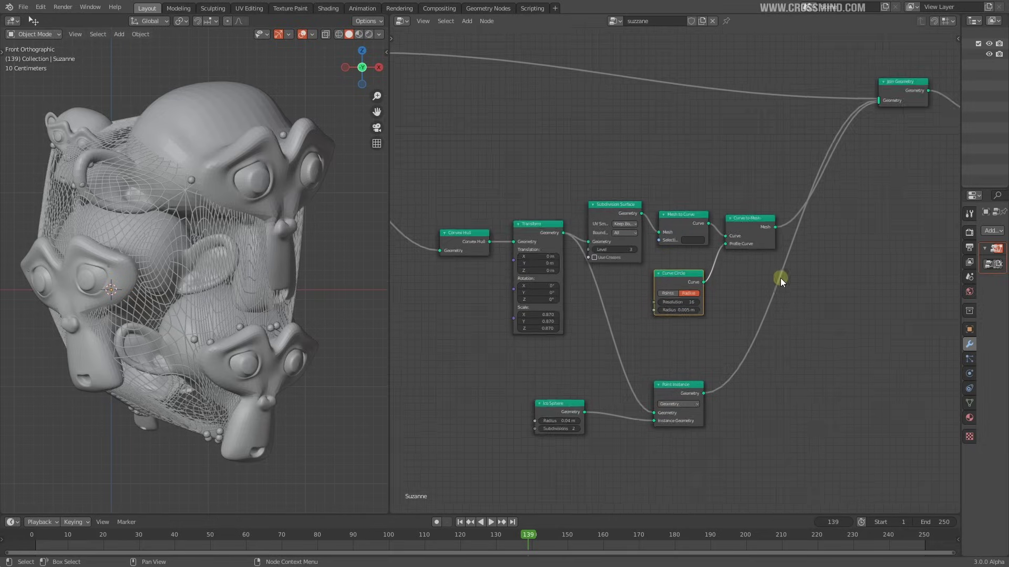
Preview the outputs of Convex Hull, the cage's Subdivision Surface, Mesh to Curve, Curve to Mesh and Curve Circle in turn
{"action": "middle_click_drag", "start_coordinate": [414, 225], "coordinate": [483, 239]}
{"action": "left_click", "coordinate": [475, 241]}
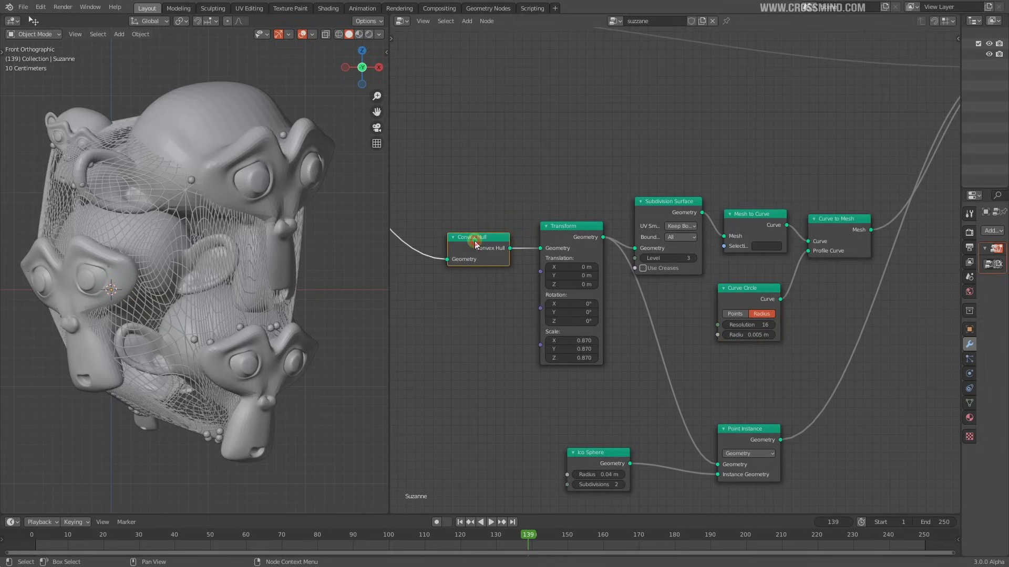
{"action": "left_click", "coordinate": [475, 241], "text": "ctrl+shift"}
{"action": "scroll", "coordinate": [491, 241], "scroll_direction": "right", "scroll_amount": 2, "text": "ctrl"}
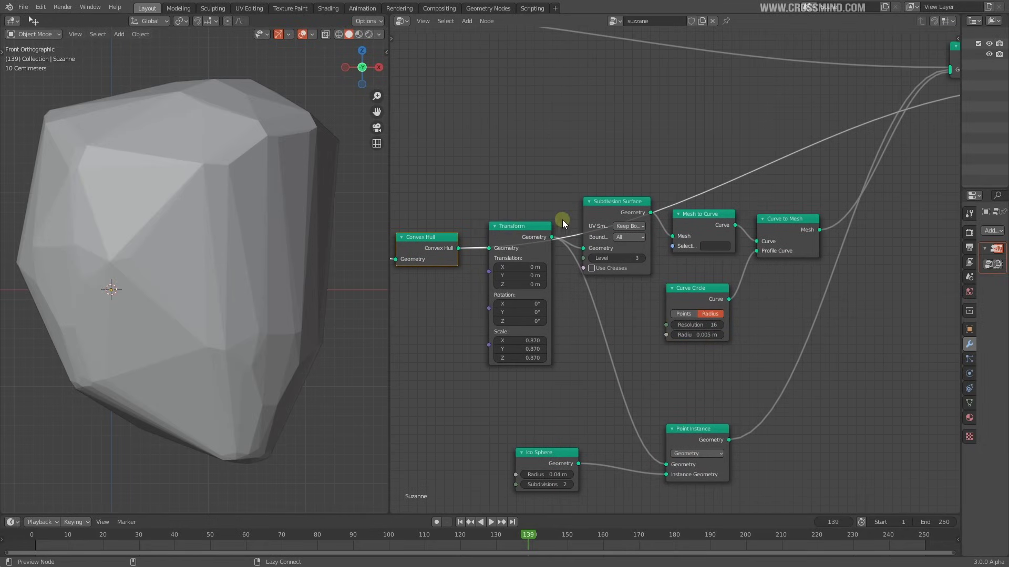
{"action": "left_click", "coordinate": [610, 206], "text": "ctrl+shift"}
{"action": "middle_click_drag", "start_coordinate": [607, 206], "coordinate": [553, 196]}
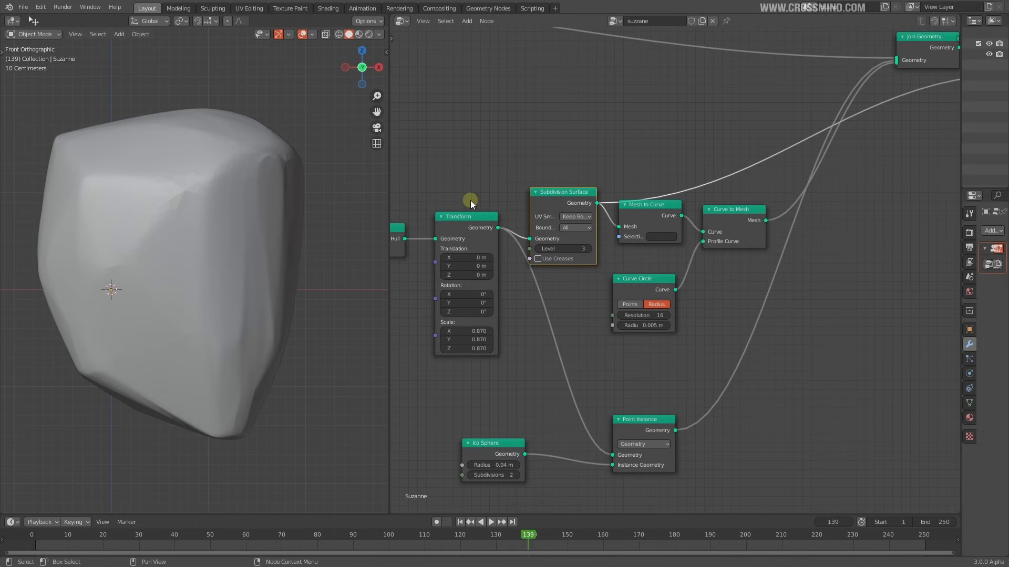
{"action": "left_click", "coordinate": [638, 206], "text": "ctrl+shift"}
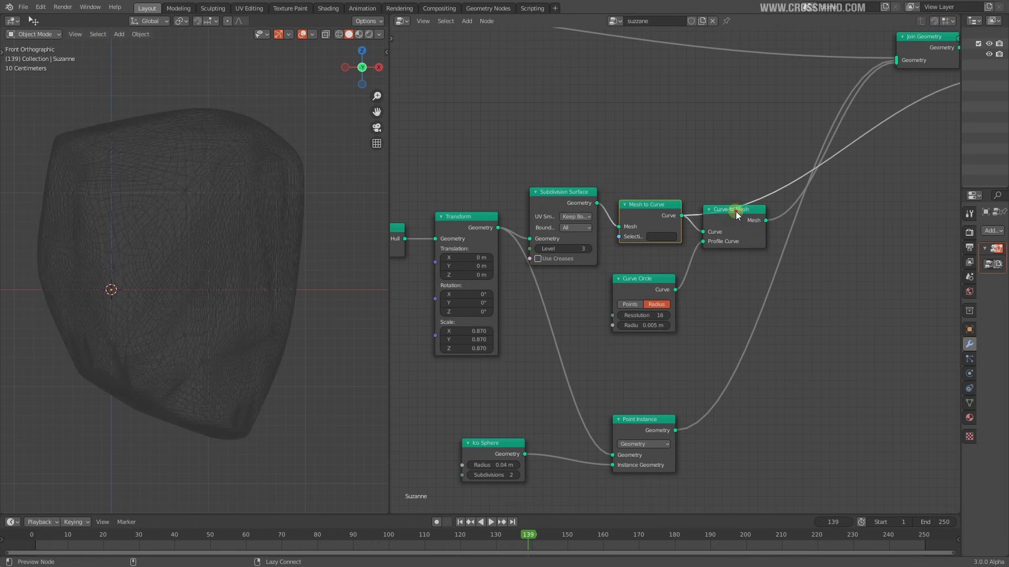
{"action": "left_click", "coordinate": [735, 211], "text": "ctrl+shift"}
{"action": "left_click", "coordinate": [647, 284], "text": "ctrl+shift"}
Move Curve Circle closer beneath Mesh to Curve and mute the cage branch's Subdivision Surface node
{"action": "left_click", "coordinate": [654, 216]}
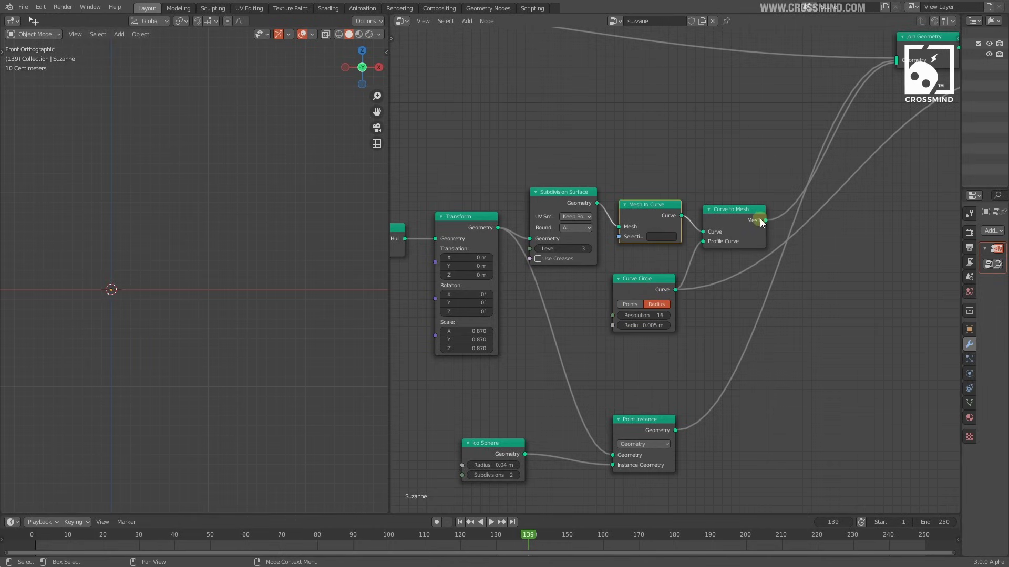
{"action": "left_click_drag", "start_coordinate": [660, 279], "coordinate": [668, 263]}
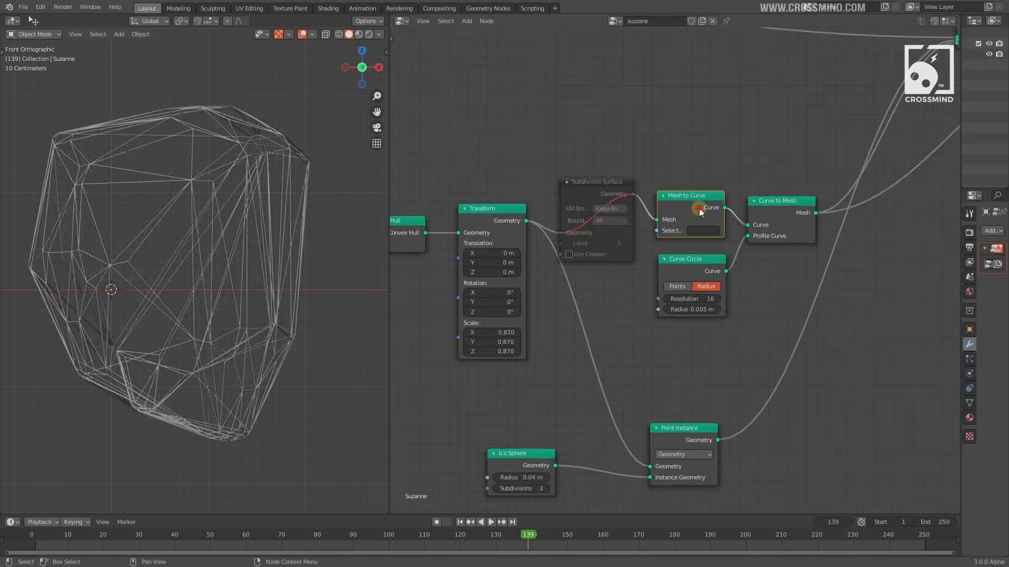
{"action": "left_click", "coordinate": [702, 278]}
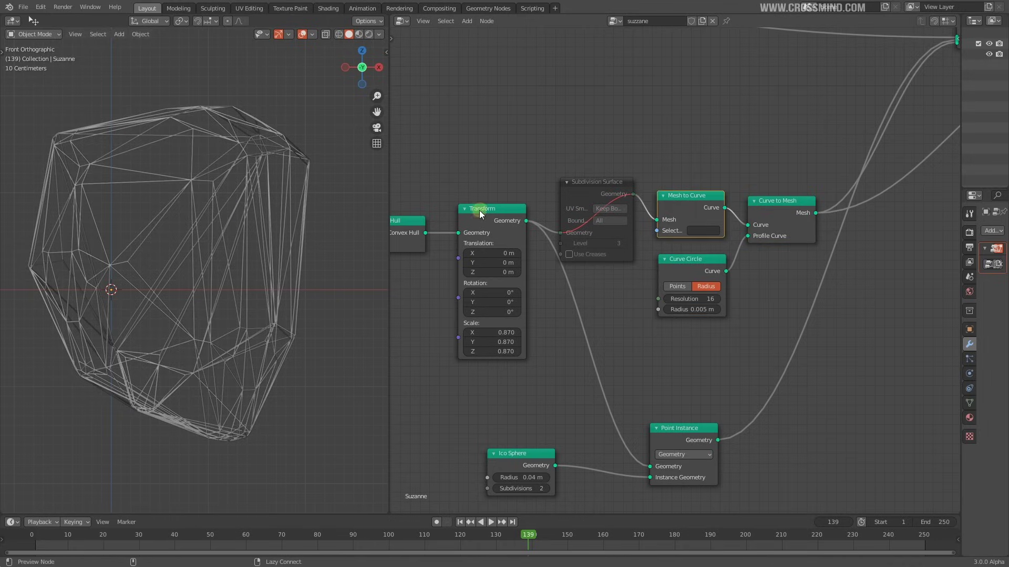
Preview the Transform node's output, then the final Join Geometry's combined result
{"action": "left_click", "coordinate": [480, 209], "text": "ctrl+shift"}
{"action": "scroll", "coordinate": [729, 310], "scroll_direction": "down", "scroll_amount": 3}
{"action": "middle_click_drag", "start_coordinate": [729, 310], "coordinate": [838, 310]}
{"action": "middle_click_drag", "start_coordinate": [667, 297], "coordinate": [846, 387]}
{"action": "scroll", "coordinate": [726, 316], "scroll_direction": "up", "scroll_amount": 2}
{"action": "scroll", "coordinate": [704, 308], "scroll_direction": "up", "scroll_amount": 2}
{"action": "scroll", "coordinate": [683, 301], "scroll_direction": "down", "scroll_amount": 3}
{"action": "middle_click_drag", "start_coordinate": [644, 340], "coordinate": [472, 328]}
{"action": "middle_click_drag", "start_coordinate": [806, 279], "coordinate": [463, 263]}
{"action": "left_click", "coordinate": [739, 227], "text": "ctrl+shift"}
{"action": "middle_click_drag", "start_coordinate": [569, 274], "coordinate": [850, 267]}
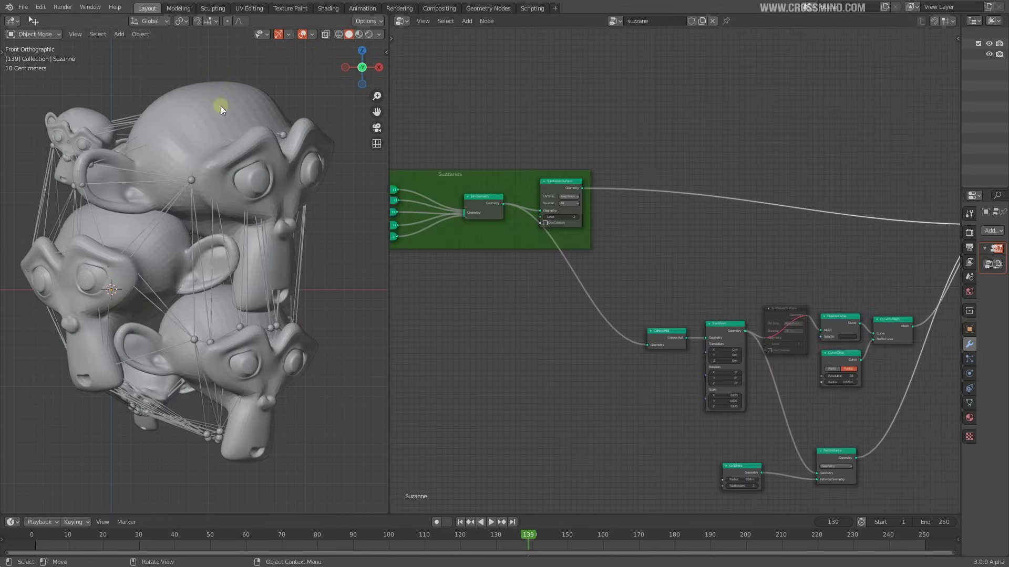
Examine the cage branch and the five Suz nodes feeding Join Geometry inside the Suzzanes frame
{"action": "middle_click_drag", "start_coordinate": [789, 383], "coordinate": [698, 296]}
{"action": "middle_click_drag", "start_coordinate": [776, 296], "coordinate": [891, 384]}
{"action": "left_click", "coordinate": [868, 324]}
{"action": "middle_click_drag", "start_coordinate": [588, 260], "coordinate": [658, 276]}
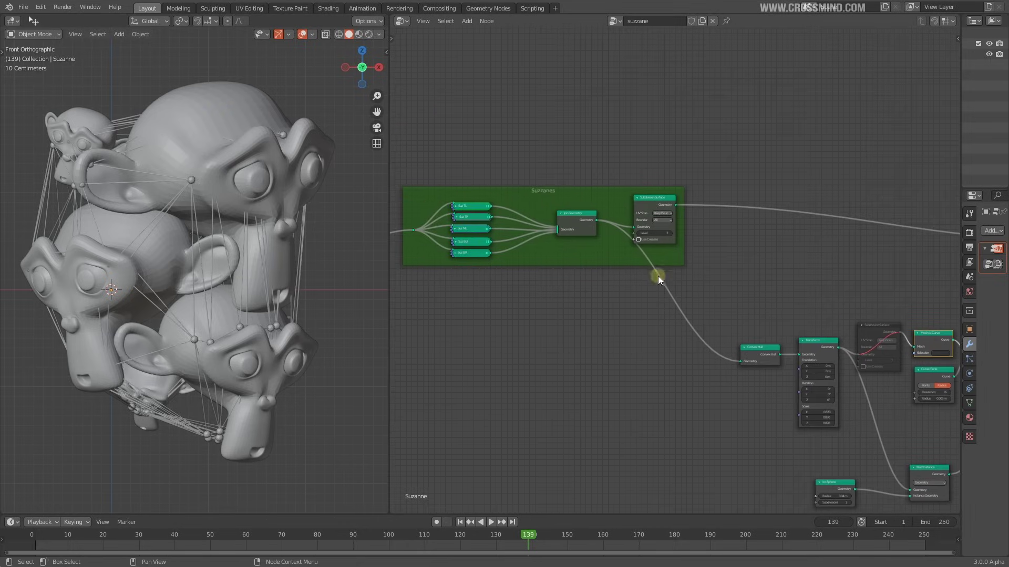
{"action": "middle_click_drag", "start_coordinate": [926, 379], "coordinate": [880, 358]}
{"action": "middle_click_drag", "start_coordinate": [458, 233], "coordinate": [482, 247]}
{"action": "scroll", "coordinate": [481, 247], "scroll_direction": "up", "scroll_amount": 4}
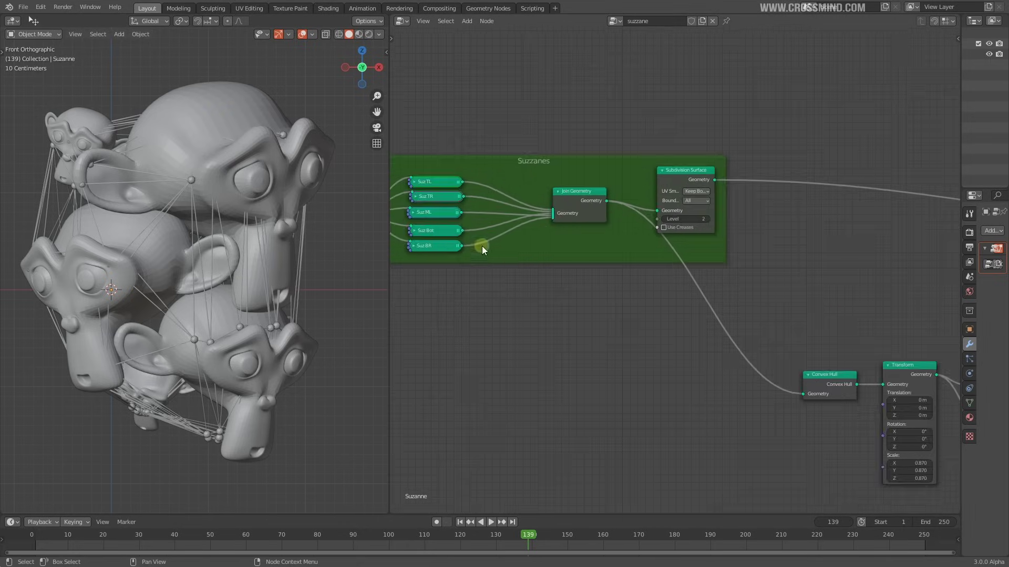
{"action": "left_click", "coordinate": [430, 198]}
{"action": "scroll", "coordinate": [641, 371], "scroll_direction": "up", "scroll_amount": 2}
{"action": "middle_click_drag", "start_coordinate": [559, 234], "coordinate": [635, 295]}
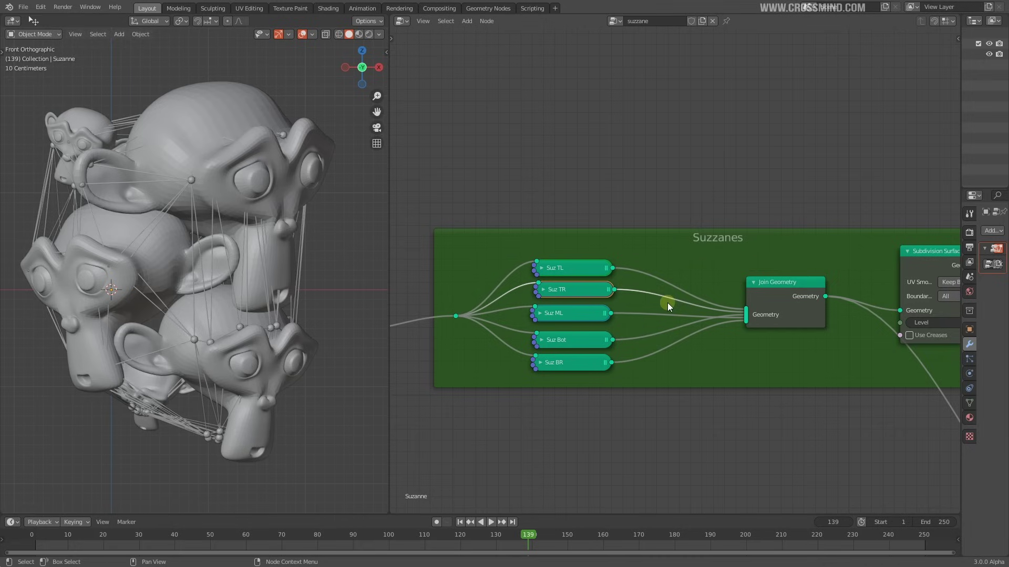
{"action": "scroll", "coordinate": [664, 297], "scroll_direction": "down", "scroll_amount": 5}
{"action": "middle_click_drag", "start_coordinate": [833, 420], "coordinate": [688, 341]}
{"action": "scroll", "coordinate": [725, 341], "scroll_direction": "down", "scroll_amount": 1}
{"action": "scroll", "coordinate": [725, 341], "scroll_direction": "down", "scroll_amount": 3}
{"action": "scroll", "coordinate": [578, 247], "scroll_direction": "up", "scroll_amount": 2}
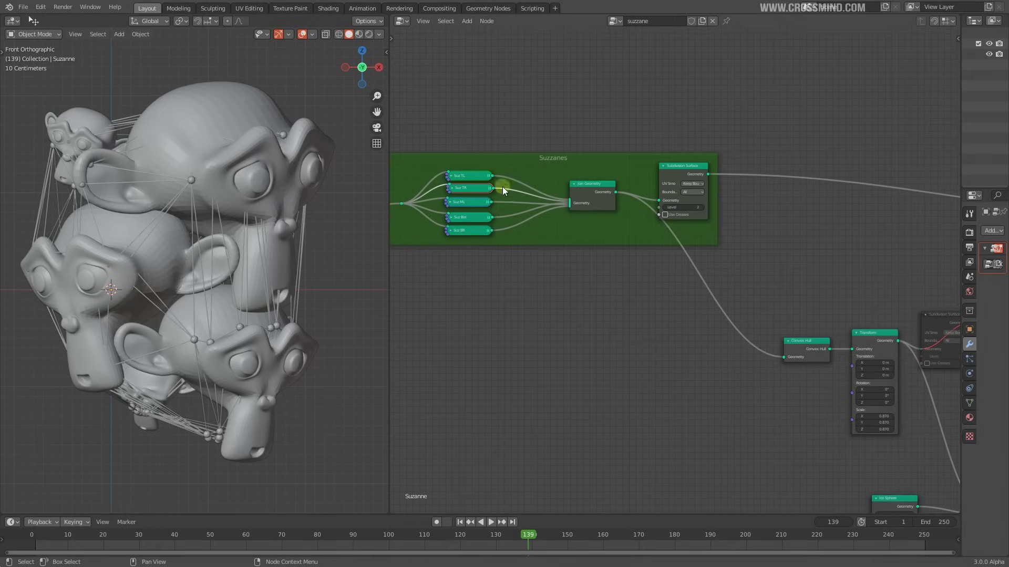
{"action": "scroll", "coordinate": [518, 185], "scroll_direction": "up", "scroll_amount": 1}
{"action": "middle_click_drag", "start_coordinate": [518, 185], "coordinate": [652, 301]}
{"action": "scroll", "coordinate": [678, 275], "scroll_direction": "up", "scroll_amount": 1}
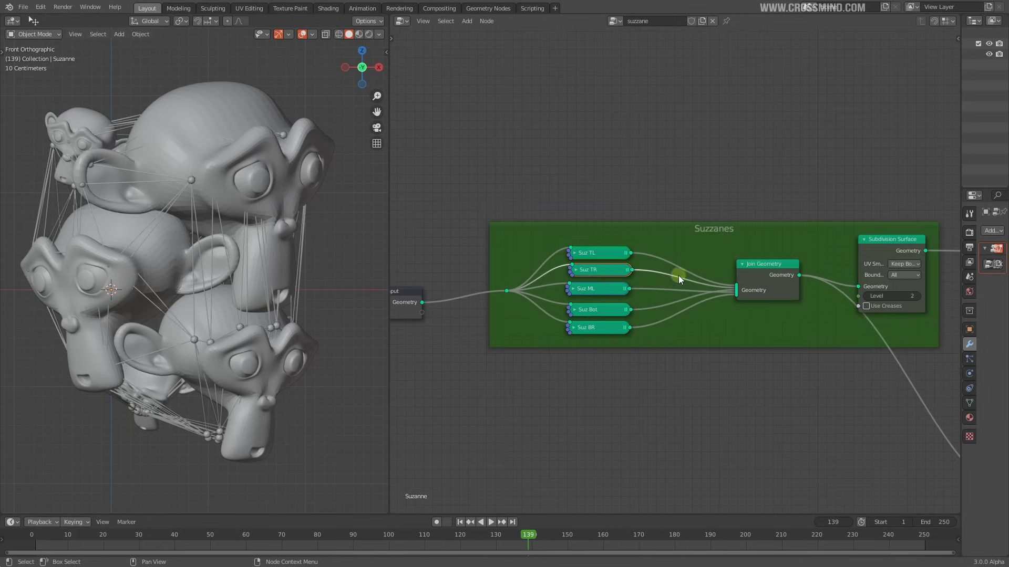
{"action": "scroll", "coordinate": [670, 272], "scroll_direction": "up", "scroll_amount": 2}
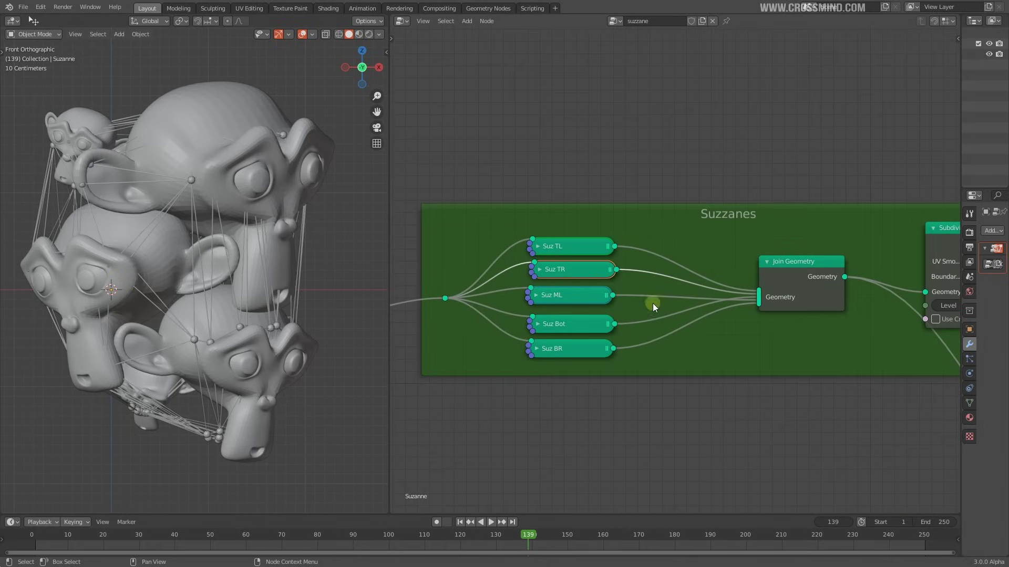
Tighten the spacing between Mesh to Curve, Curve to Mesh and Curve Circle, placing Curve Circle directly below Mesh to Curve
{"action": "scroll", "coordinate": [653, 303], "scroll_direction": "down", "scroll_amount": 10}
{"action": "middle_click_drag", "start_coordinate": [914, 383], "coordinate": [543, 266]}
{"action": "scroll", "coordinate": [667, 294], "scroll_direction": "up", "scroll_amount": 9}
{"action": "left_click_drag", "start_coordinate": [517, 216], "coordinate": [695, 313]}
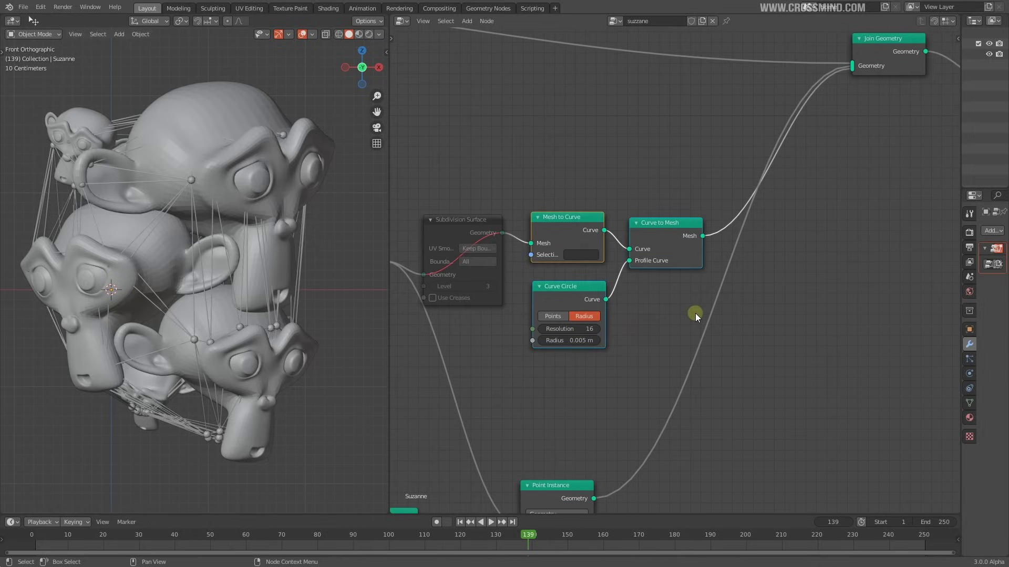
{"action": "key", "text": "s"}
{"action": "left_click", "coordinate": [674, 304]}
{"action": "left_click_drag", "start_coordinate": [584, 286], "coordinate": [582, 283]}
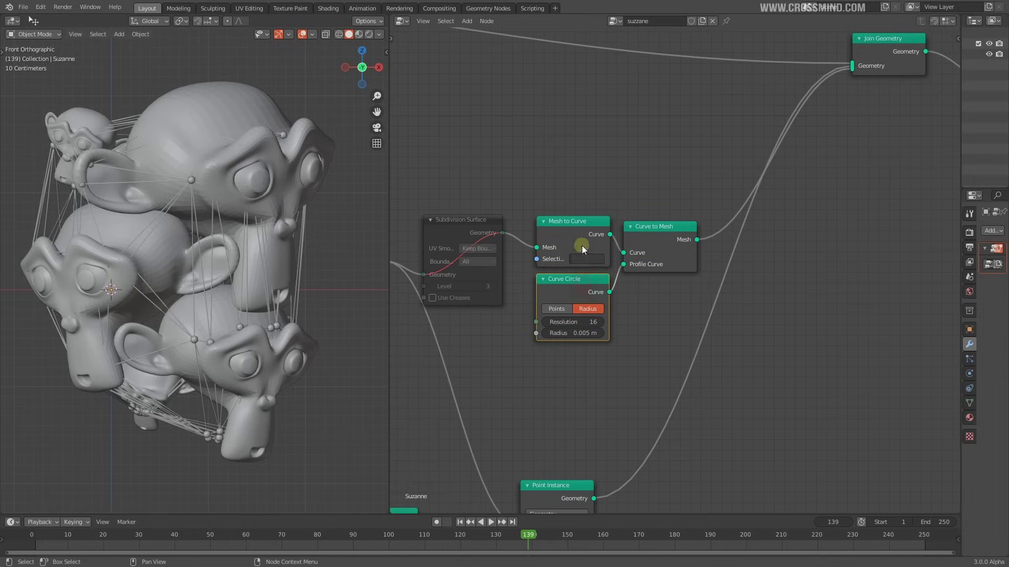
{"action": "left_click", "coordinate": [673, 296]}
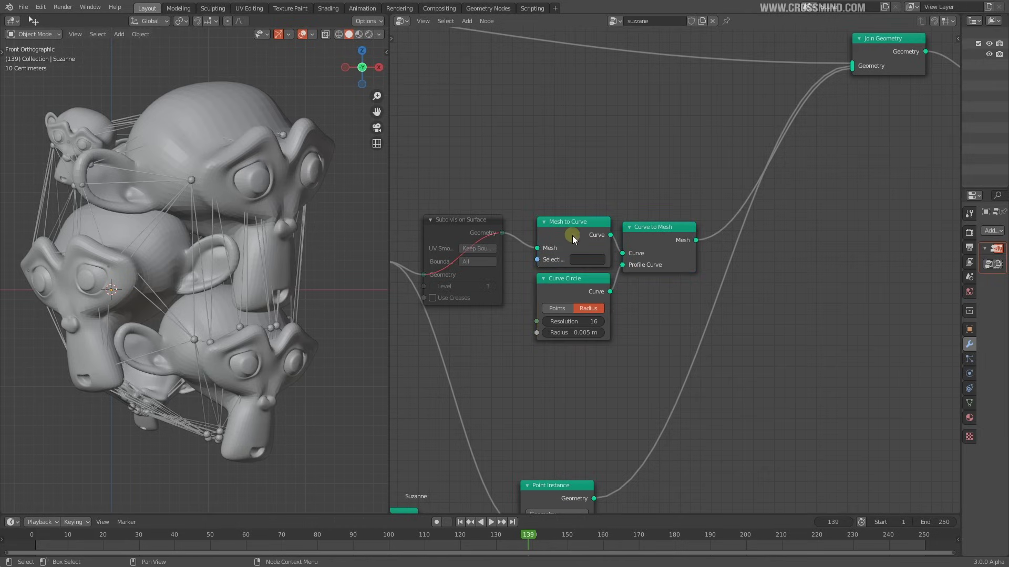
Move Mesh to Curve, Curve to Mesh and Curve Circle together slightly farther from the muted Subdivision Surface
{"action": "left_click", "coordinate": [572, 235]}
{"action": "left_click", "coordinate": [650, 235], "text": "shift"}
{"action": "left_click", "coordinate": [581, 288], "text": "shift"}
{"action": "left_click_drag", "start_coordinate": [581, 287], "coordinate": [594, 286]}
Preview the outputs of Mesh to Curve, Curve to Mesh and Curve Circle one after another
{"action": "left_click", "coordinate": [584, 231], "text": "ctrl+shift"}
{"action": "left_click", "coordinate": [671, 241], "text": "ctrl+shift"}
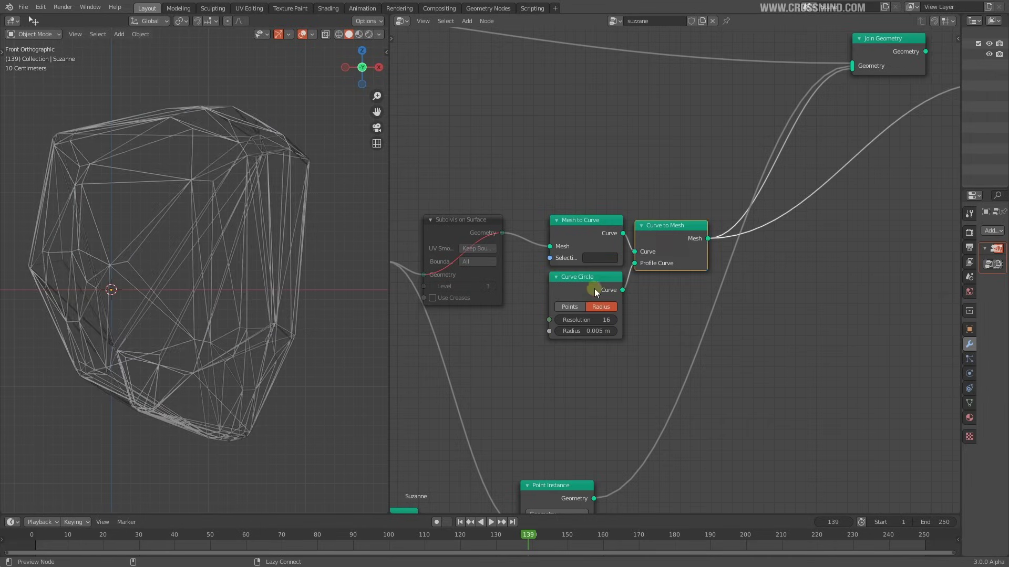
{"action": "left_click", "coordinate": [594, 288], "text": "ctrl+shift"}
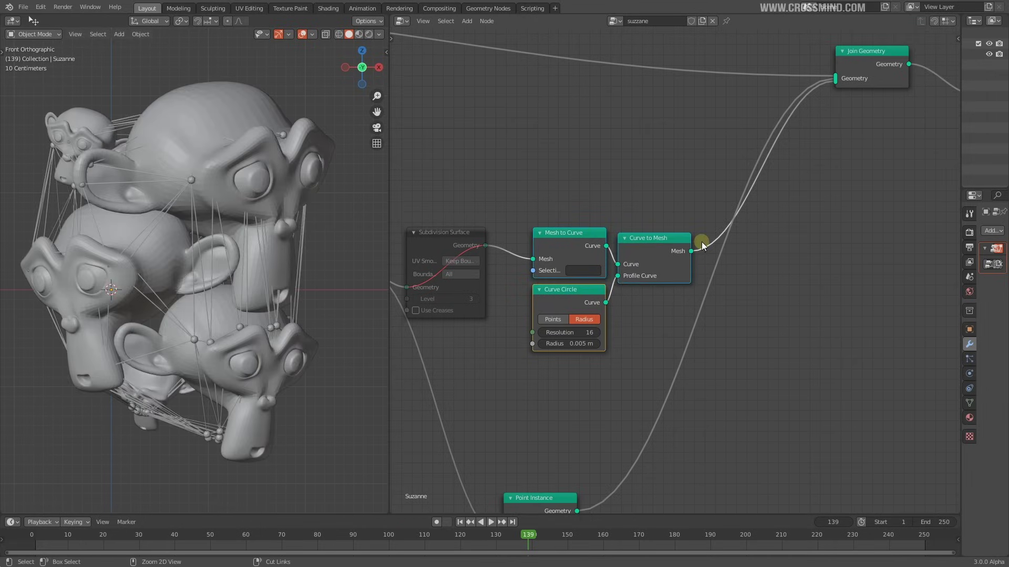
Combine Mesh to Curve, Curve to Mesh and Curve Circle into a node group, and place it closer to the muted Subdivision Surface
{"action": "key", "text": "ctrl+g"}
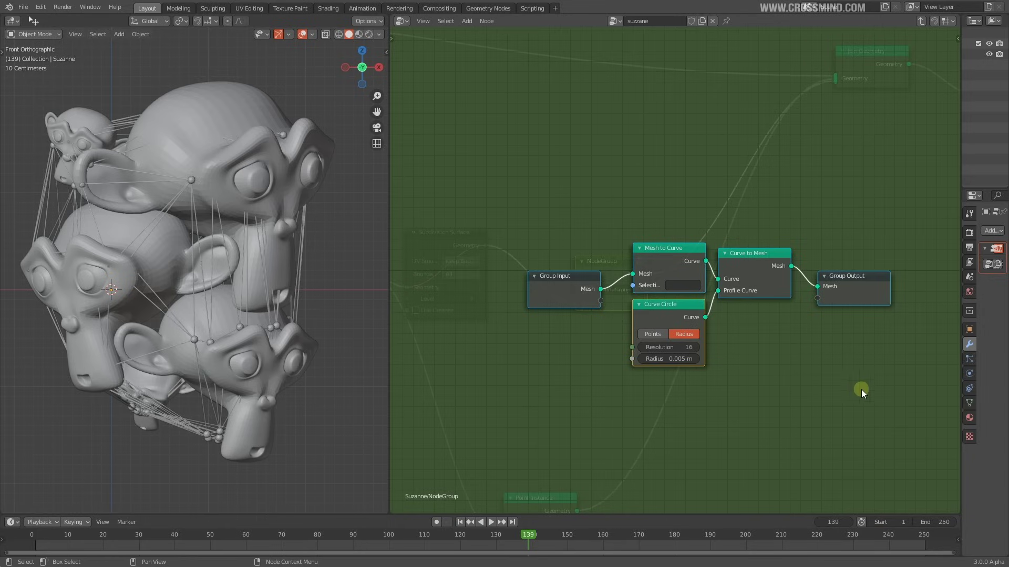
{"action": "key", "text": "Tab"}
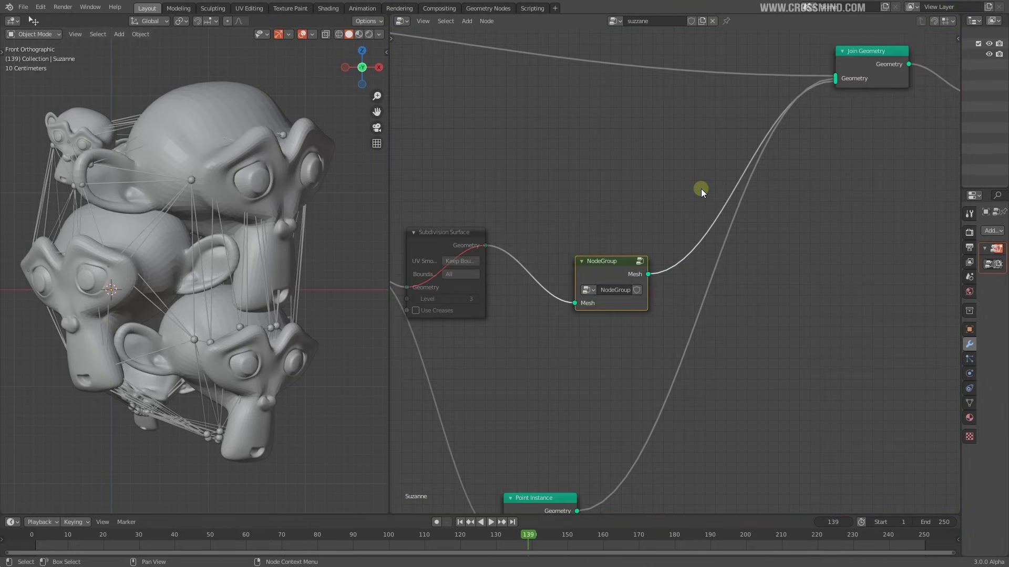
{"action": "middle_click_drag", "start_coordinate": [688, 383], "coordinate": [844, 339]}
{"action": "scroll", "coordinate": [844, 338], "scroll_direction": "down", "scroll_amount": 2}
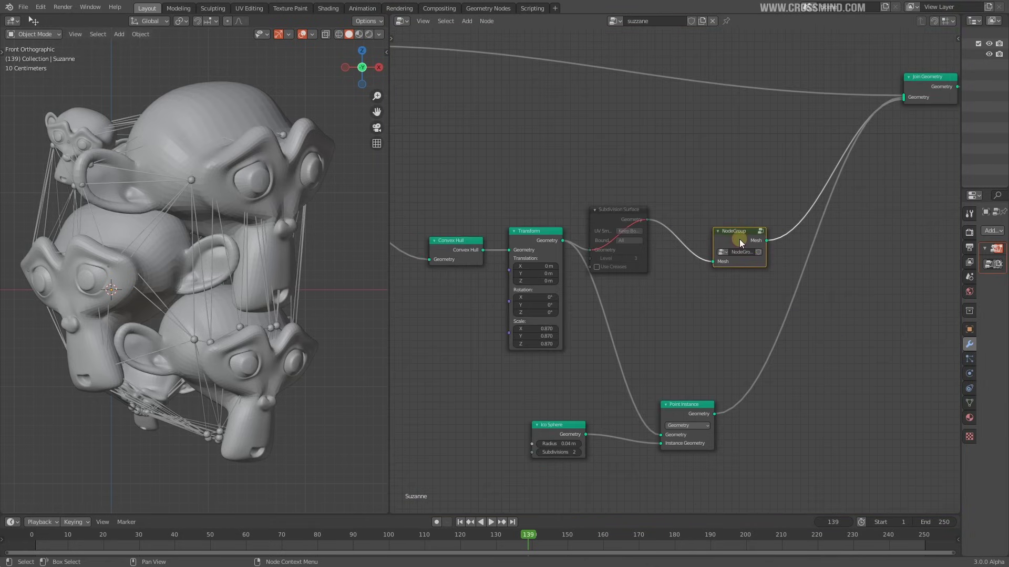
{"action": "left_click_drag", "start_coordinate": [739, 239], "coordinate": [710, 224]}
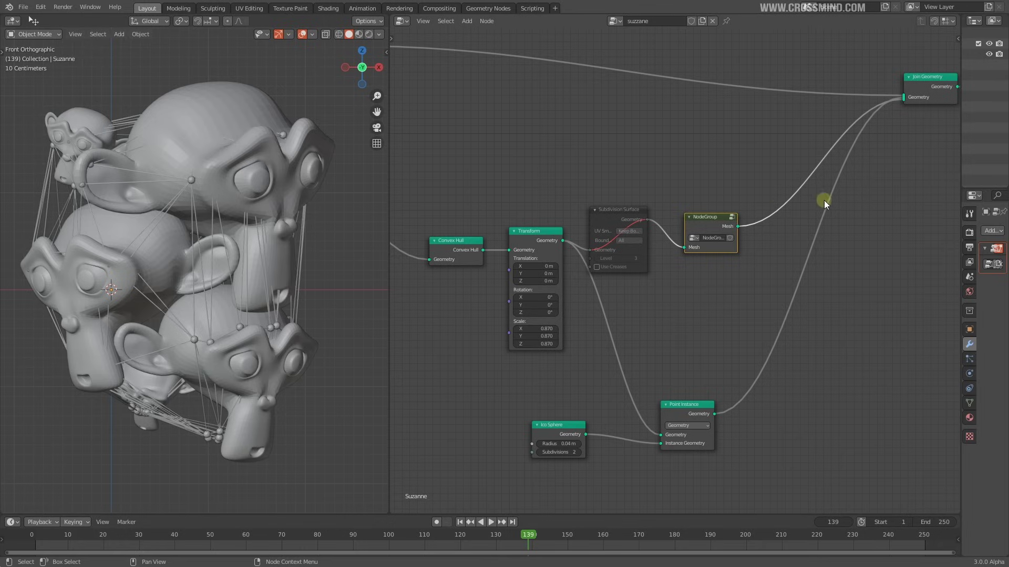
{"action": "scroll", "coordinate": [696, 249], "scroll_direction": "up", "scroll_amount": 3}
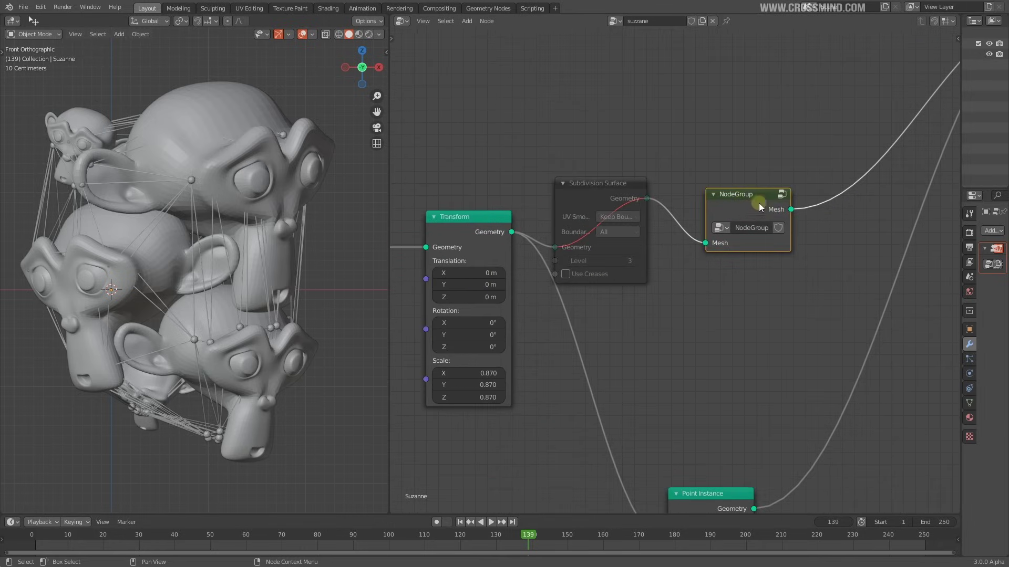
Look inside the new node group, leave it again, and label the group node Wireframe
{"action": "left_click", "coordinate": [782, 195]}
{"action": "key", "text": "Tab"}
{"action": "middle_click_drag", "start_coordinate": [758, 334], "coordinate": [732, 289]}
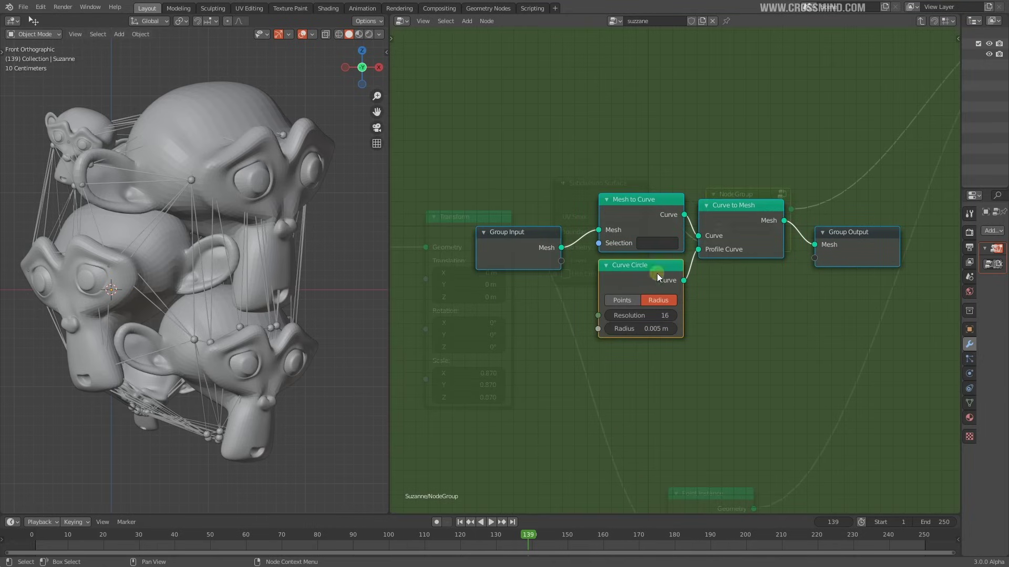
{"action": "key", "text": "Tab"}
{"action": "key", "text": "n"}
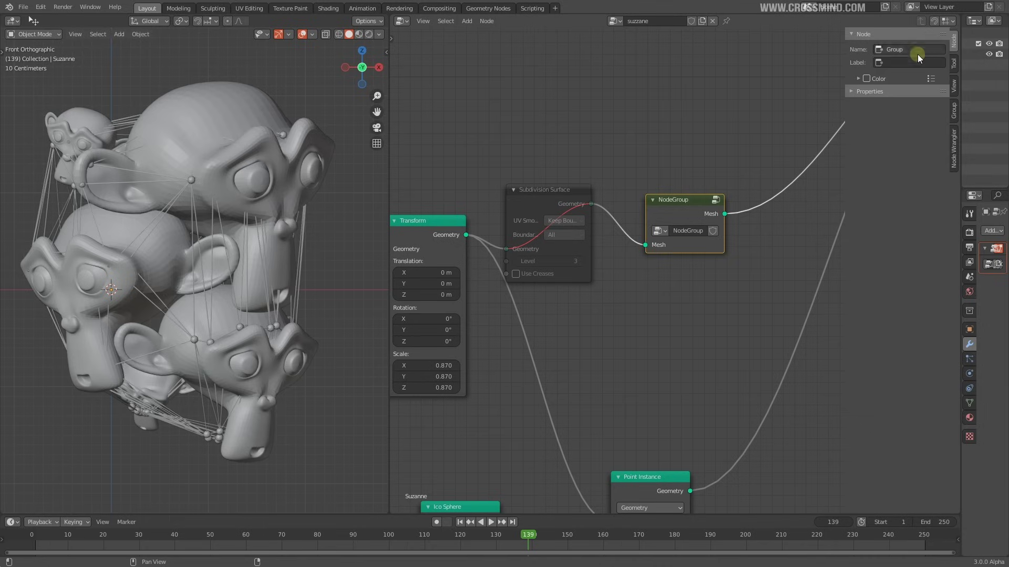
{"action": "left_click", "coordinate": [911, 63]}
{"action": "type", "text": "Wireframe"}
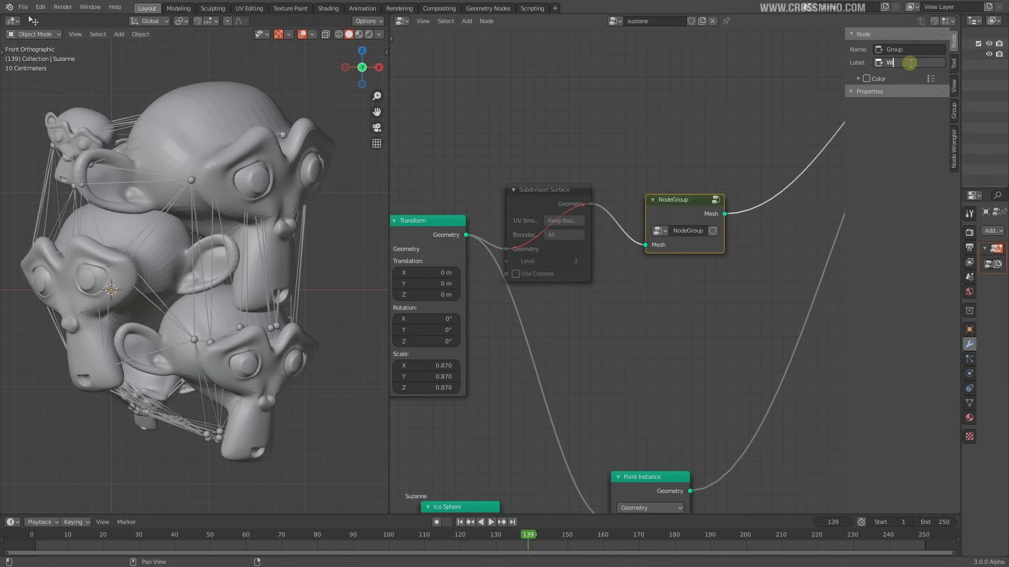
{"action": "key", "text": "Return"}
{"action": "scroll", "coordinate": [623, 255], "scroll_direction": "down", "scroll_amount": 6}
{"action": "middle_click_drag", "start_coordinate": [626, 244], "coordinate": [709, 230]}
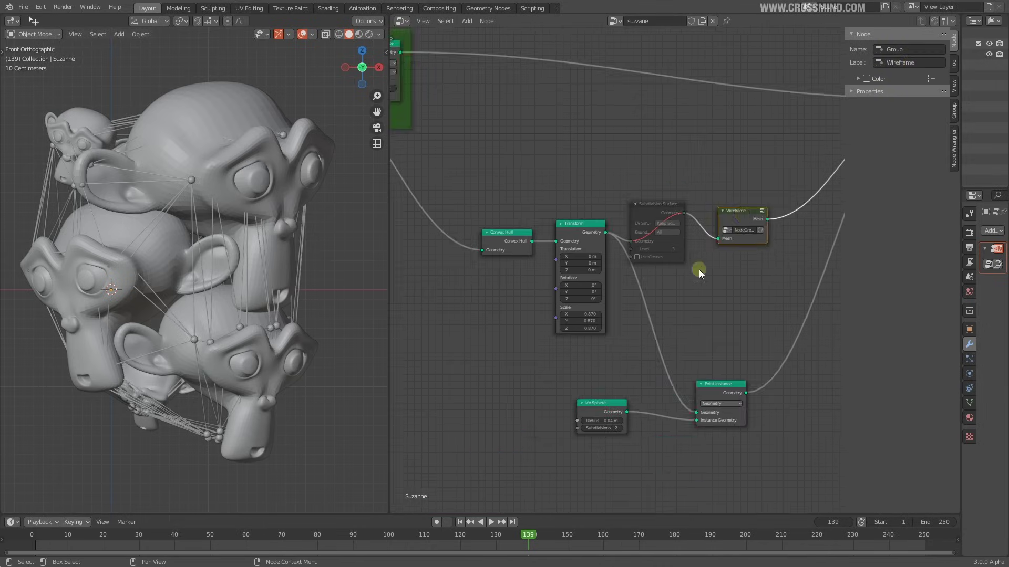
Duplicate the Wireframe group and insert the copy between Suz TR and Join Geometry in the Suzzanes frame
{"action": "middle_click_drag", "start_coordinate": [725, 197], "coordinate": [729, 219]}
{"action": "scroll", "coordinate": [729, 219], "scroll_direction": "up", "scroll_amount": 3}
{"action": "left_click", "coordinate": [729, 220]}
{"action": "left_click_drag", "start_coordinate": [716, 211], "coordinate": [786, 305]}
{"action": "scroll", "coordinate": [781, 293], "scroll_direction": "down", "scroll_amount": 3}
{"action": "middle_click_drag", "start_coordinate": [697, 305], "coordinate": [729, 307]}
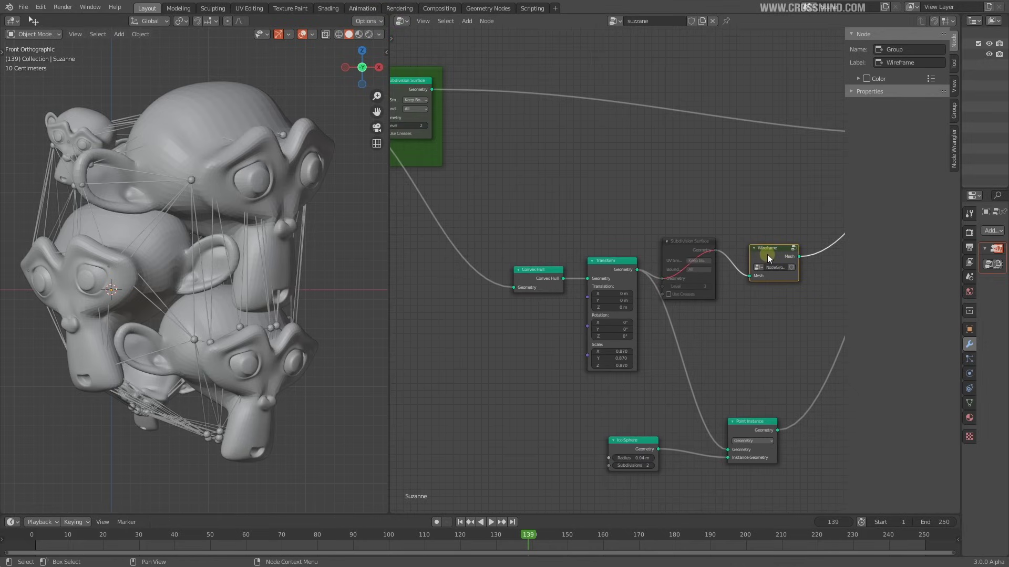
{"action": "key", "text": "shift+d"}
{"action": "left_click", "coordinate": [636, 319]}
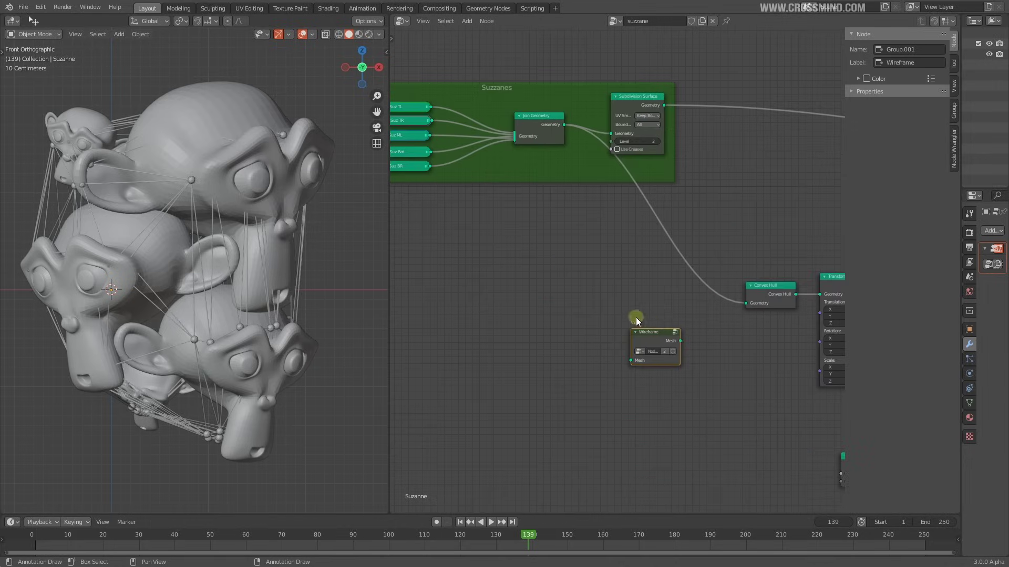
{"action": "middle_click_drag", "start_coordinate": [635, 318], "coordinate": [716, 341]}
{"action": "left_click_drag", "start_coordinate": [723, 354], "coordinate": [617, 287]}
{"action": "middle_click_drag", "start_coordinate": [618, 289], "coordinate": [763, 396]}
{"action": "scroll", "coordinate": [762, 396], "scroll_direction": "up", "scroll_amount": 3}
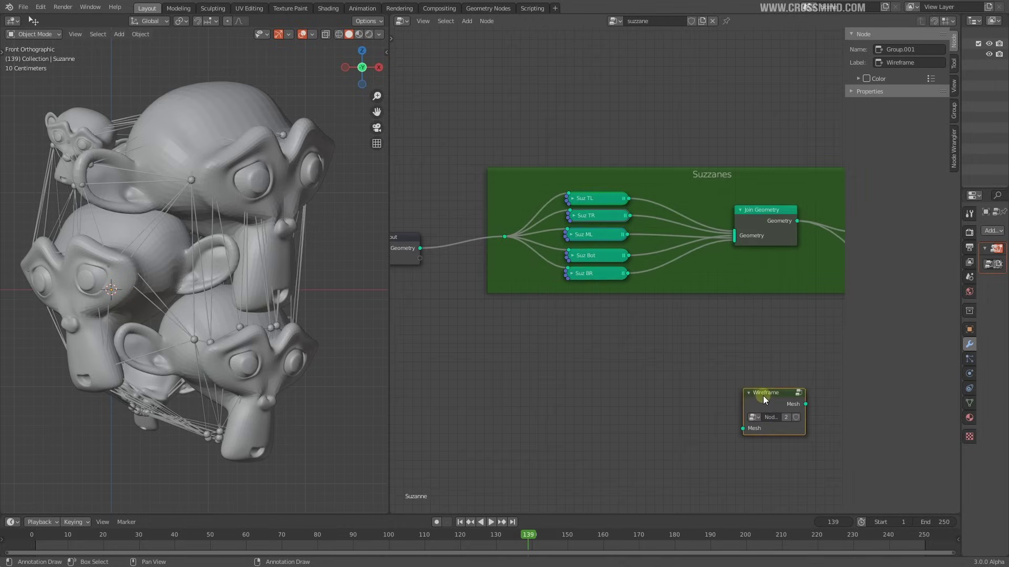
{"action": "left_click_drag", "start_coordinate": [762, 396], "coordinate": [685, 194]}
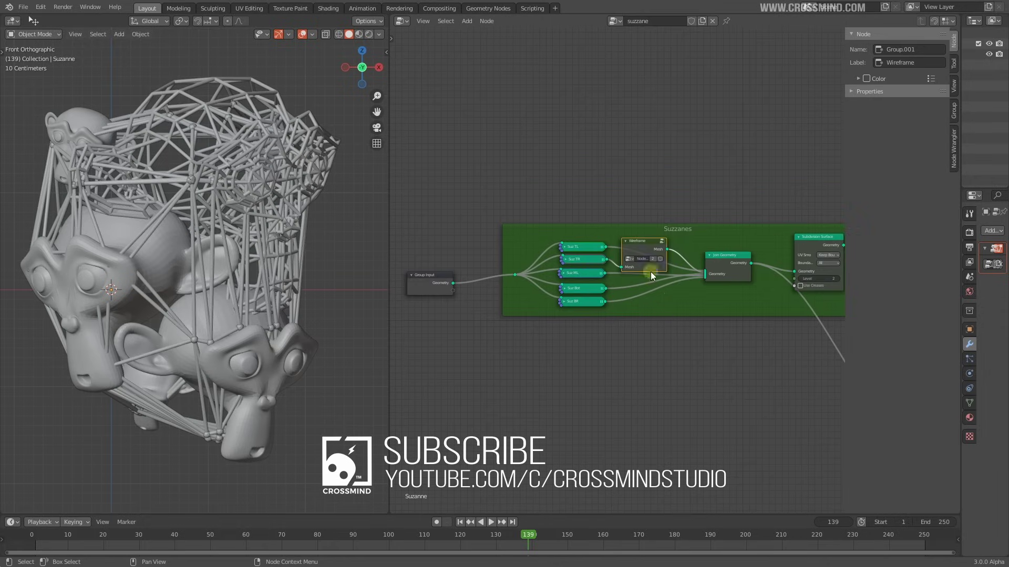
Remove the Wireframe copy from the Suz TR branch, keeping Suz TR connected to Join Geometry
{"action": "left_click_drag", "start_coordinate": [649, 254], "coordinate": [663, 235]}
{"action": "key", "text": "ctrl+x"}
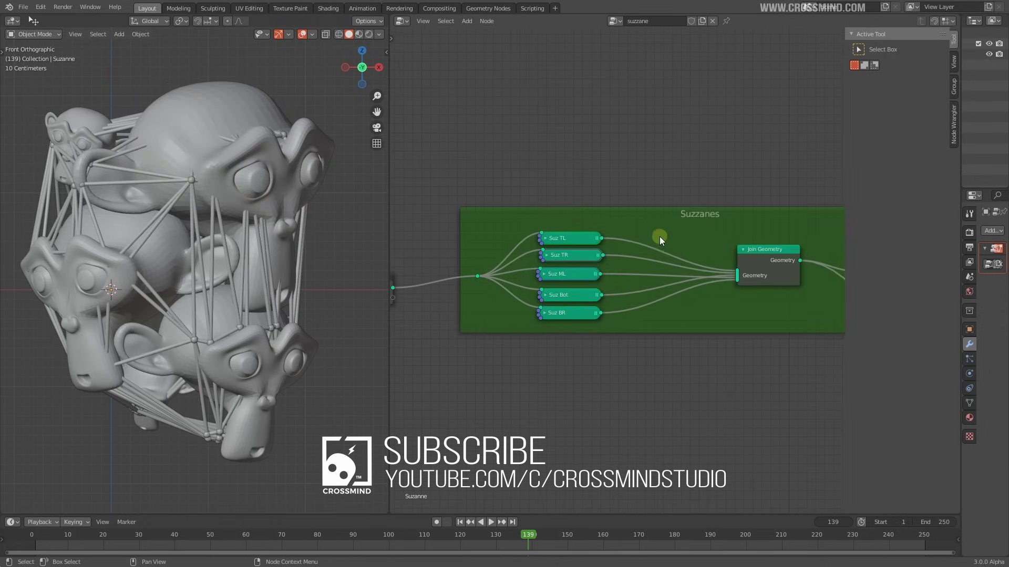
{"action": "key", "text": "Home"}
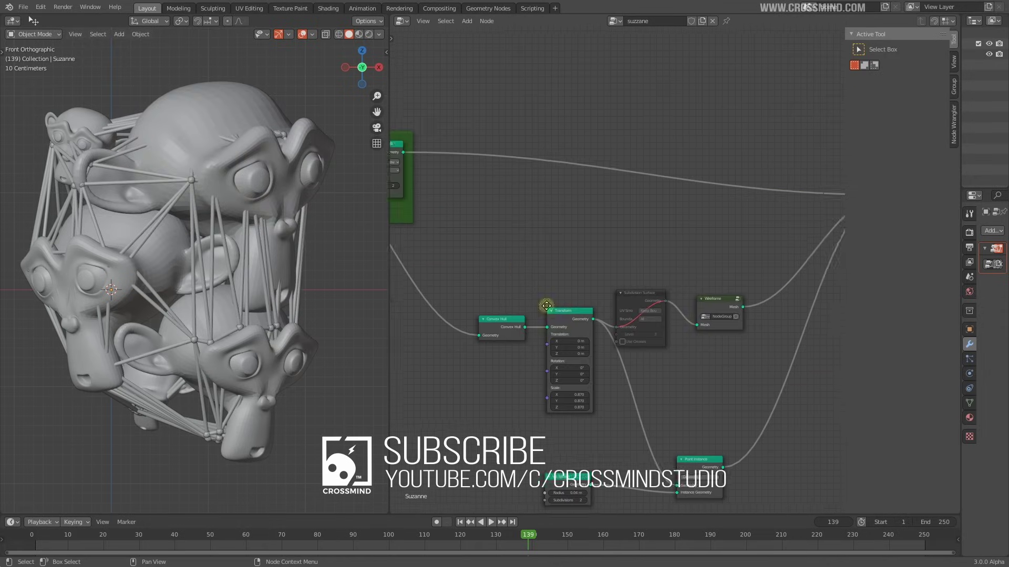
Set the Curve Circle radius inside the Wireframe group to 0.01 m and return to the main node tree
{"action": "scroll", "coordinate": [589, 285], "scroll_direction": "up", "scroll_amount": 2}
{"action": "left_click", "coordinate": [597, 284]}
{"action": "left_click", "coordinate": [633, 326]}
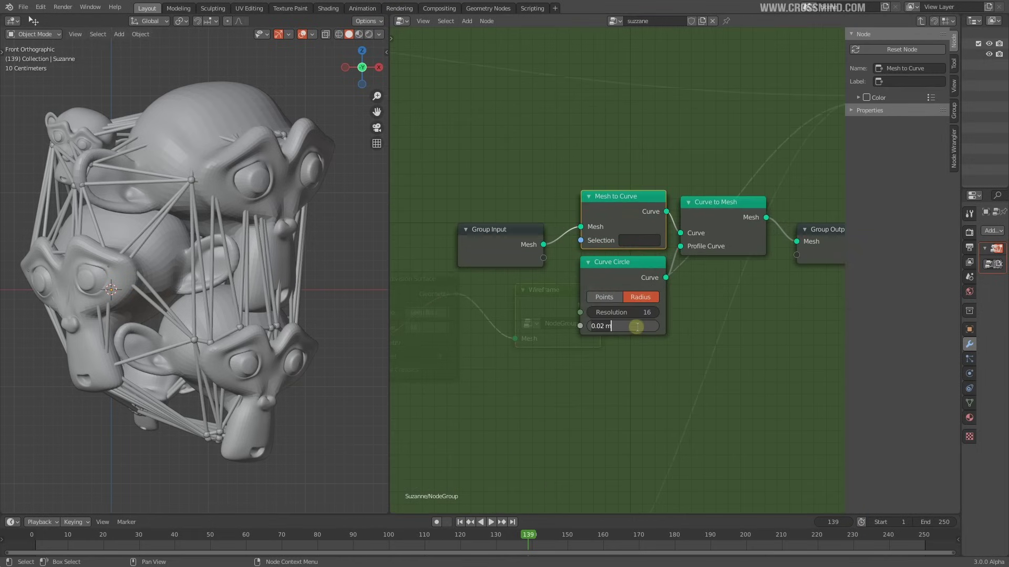
{"action": "type", "text": ".01"}
{"action": "key", "text": "Return"}
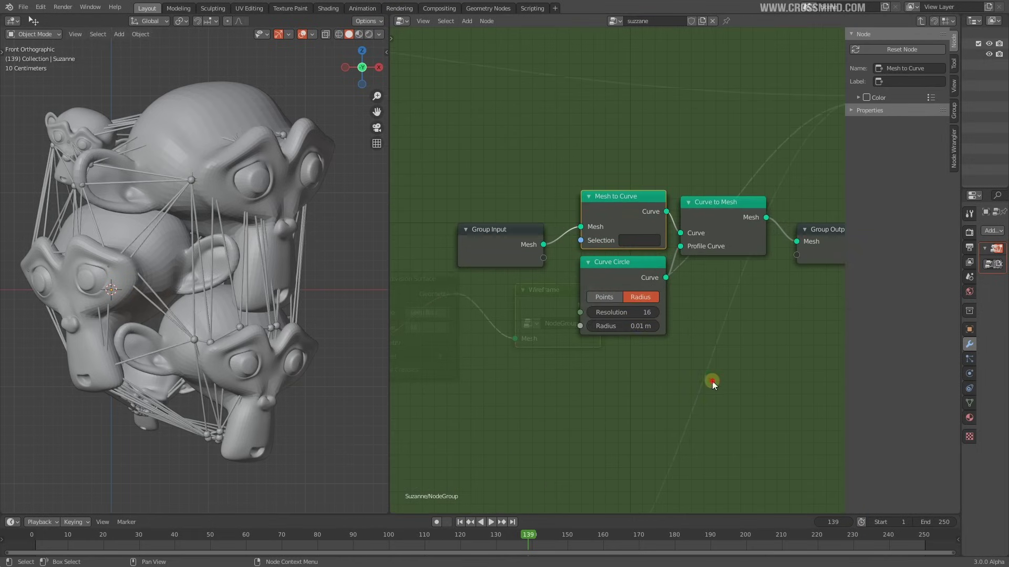
{"action": "key", "text": "Tab"}
Unmute the Subdivision Surface node between Transform and the Wireframe group, and hide the sidebar
{"action": "key", "text": "Home"}
{"action": "scroll", "coordinate": [661, 259], "scroll_direction": "up", "scroll_amount": 2}
{"action": "left_click", "coordinate": [660, 259]}
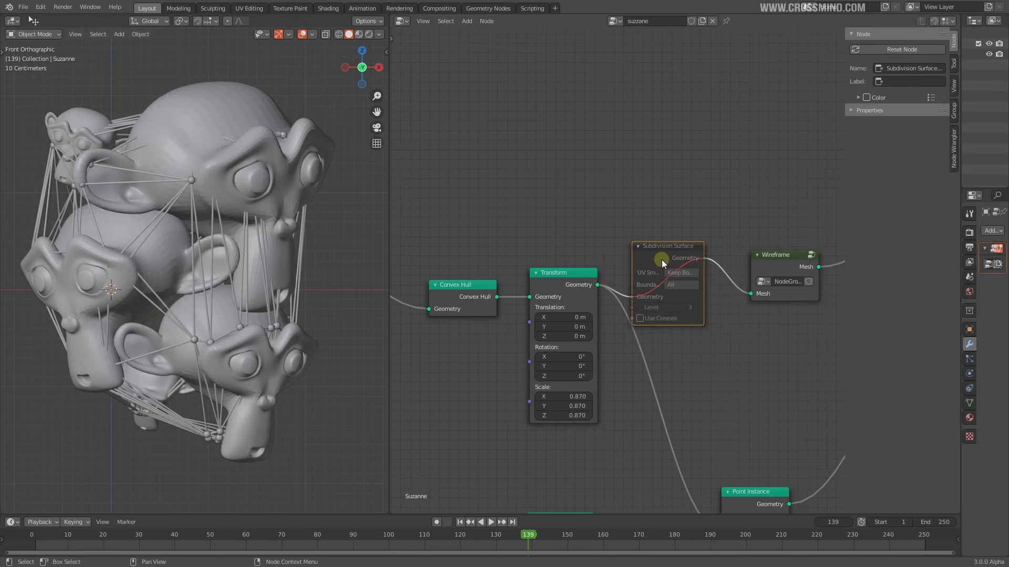
{"action": "key", "text": "m"}
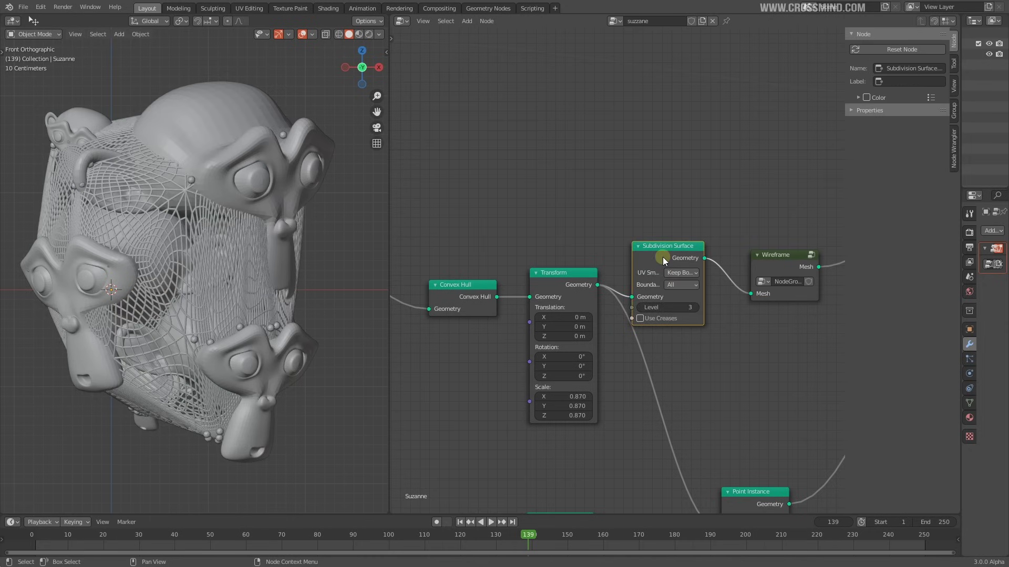
{"action": "key", "text": "n"}
Place Ico Sphere and Point Instance close together below the Subdivision Surface and Wireframe nodes
{"action": "scroll", "coordinate": [683, 273], "scroll_direction": "down", "scroll_amount": 4}
{"action": "middle_click_drag", "start_coordinate": [682, 354], "coordinate": [727, 324]}
{"action": "scroll", "coordinate": [725, 328], "scroll_direction": "up", "scroll_amount": 1}
{"action": "left_click_drag", "start_coordinate": [707, 355], "coordinate": [748, 360]}
{"action": "left_click_drag", "start_coordinate": [806, 336], "coordinate": [792, 343]}
{"action": "key", "text": "b"}
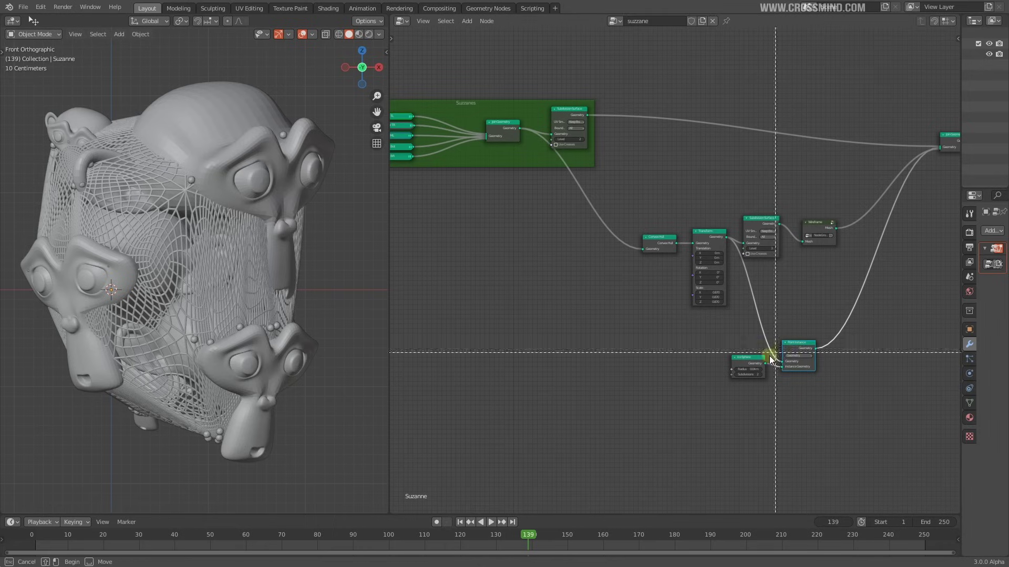
{"action": "left_click_drag", "start_coordinate": [701, 404], "coordinate": [853, 339]}
{"action": "key", "text": "g"}
{"action": "left_click", "coordinate": [827, 347]}
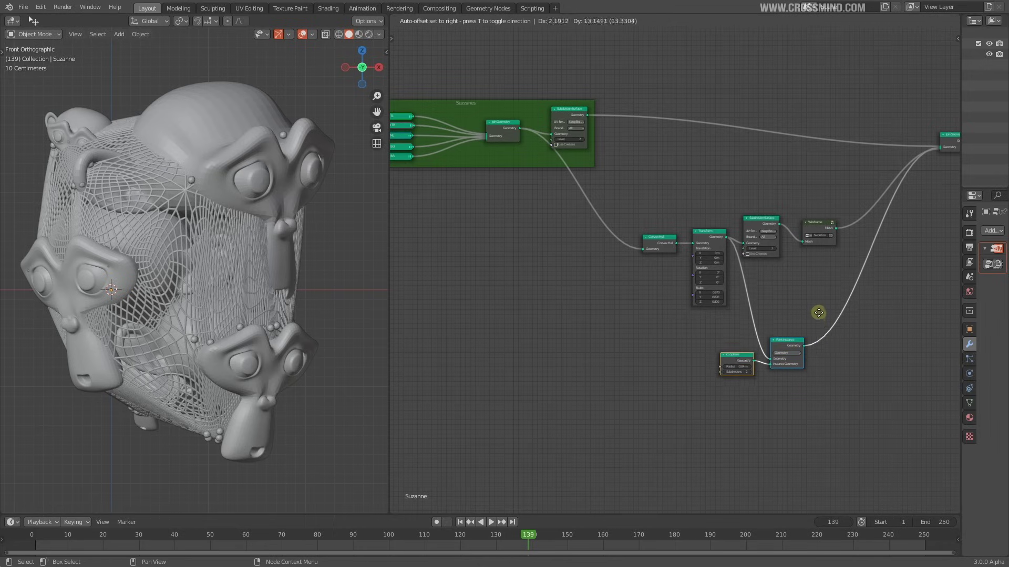
Add an empty frame above the Convex Hull node
{"action": "scroll", "coordinate": [685, 300], "scroll_direction": "down", "scroll_amount": 1}
{"action": "key", "text": "shift+a"}
{"action": "mouse_move", "coordinate": [657, 297]}
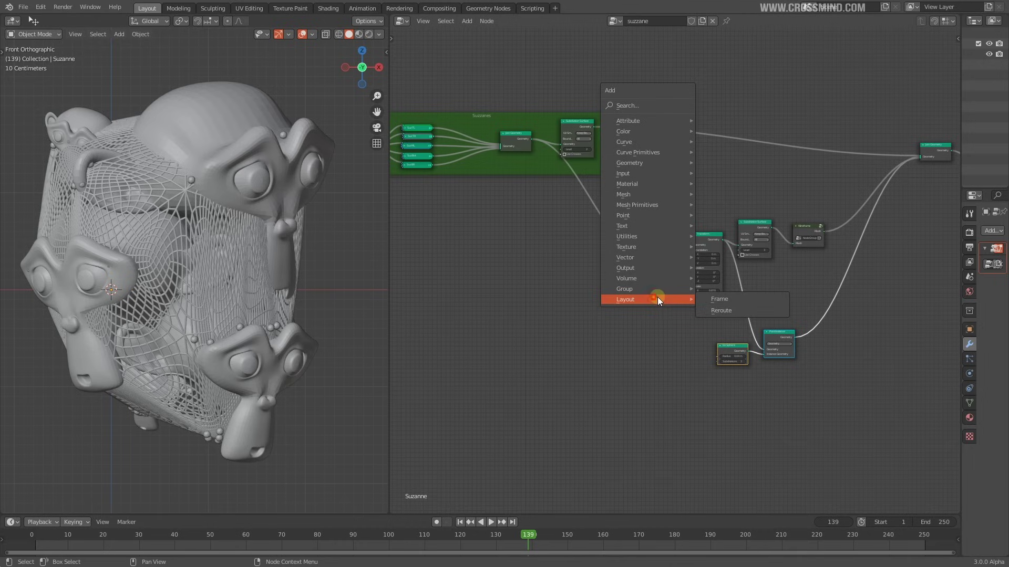
{"action": "left_click", "coordinate": [737, 300]}
{"action": "left_click", "coordinate": [631, 192]}
Put Convex Hull, Transform, Subdivision Surface and Wireframe into the new frame, and reposition the frame beside the Suzzanes branch
{"action": "left_click", "coordinate": [649, 242]}
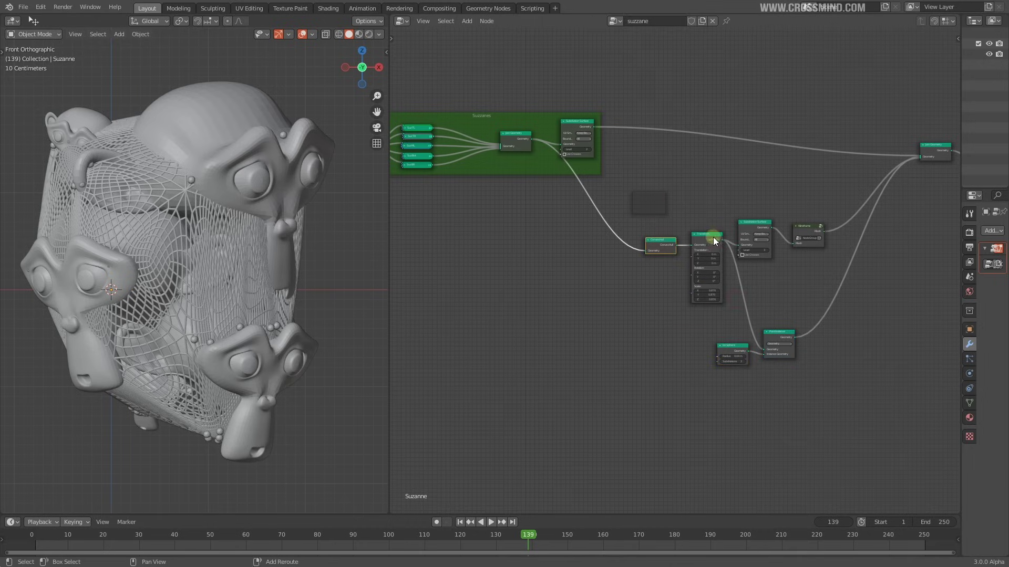
{"action": "left_click", "coordinate": [714, 238], "text": "shift"}
{"action": "left_click", "coordinate": [766, 223], "text": "shift"}
{"action": "left_click", "coordinate": [806, 231]}
{"action": "mouse_move", "coordinate": [753, 227]}
{"action": "left_mouse_down"}
{"action": "mouse_move", "coordinate": [724, 229]}
{"action": "mouse_move", "coordinate": [737, 221]}
{"action": "left_mouse_up"}
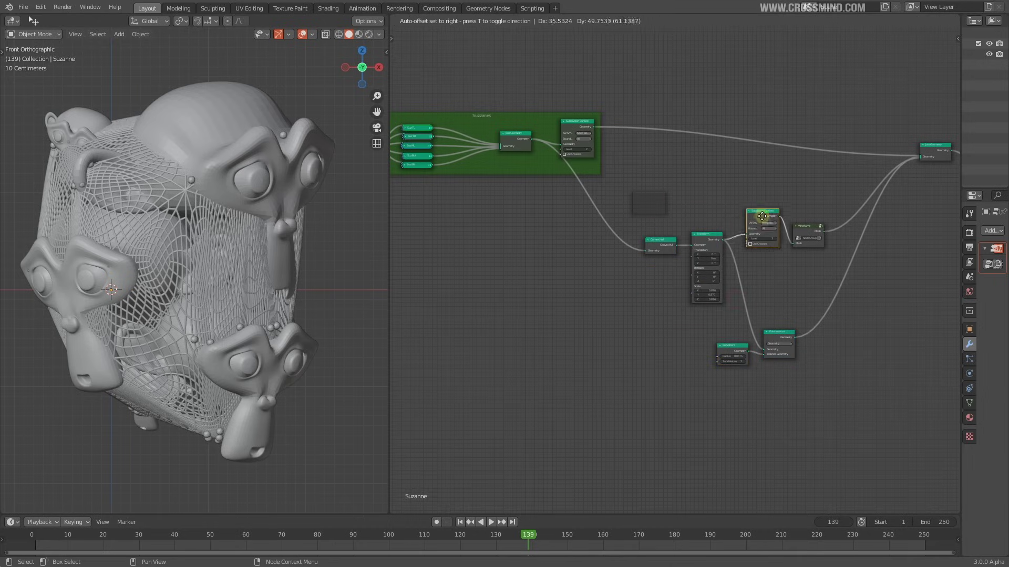
{"action": "key", "text": "c"}
{"action": "left_click", "coordinate": [673, 265]}
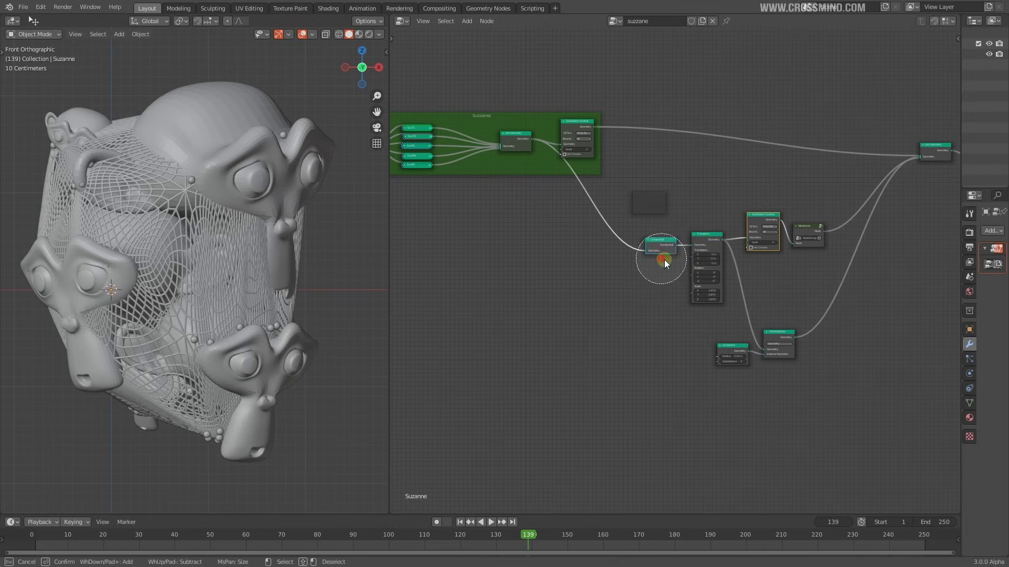
{"action": "key", "text": "Escape"}
{"action": "left_click_drag", "start_coordinate": [700, 245], "coordinate": [644, 200]}
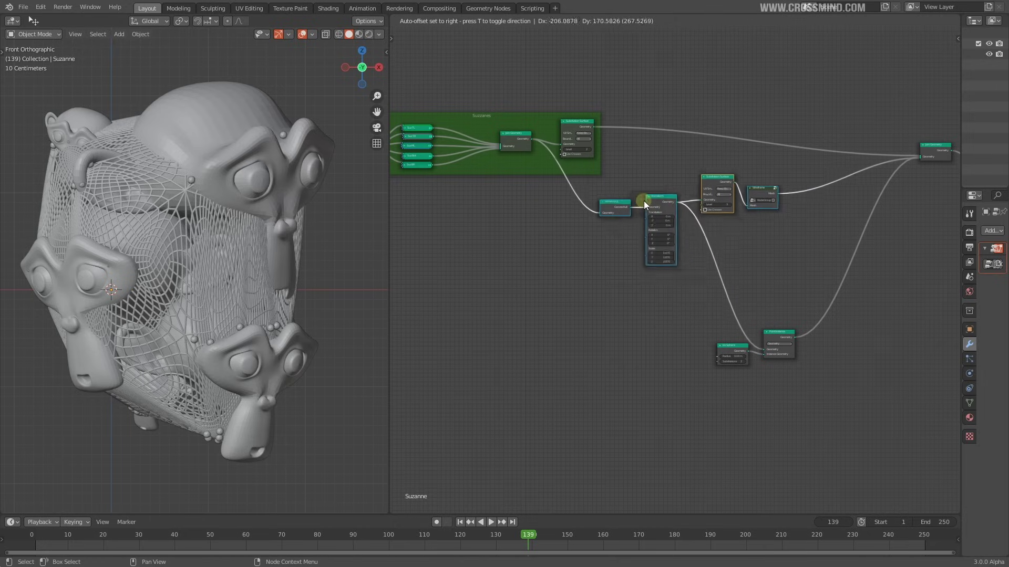
{"action": "key", "text": "ctrl+j"}
{"action": "left_click_drag", "start_coordinate": [729, 237], "coordinate": [772, 248]}
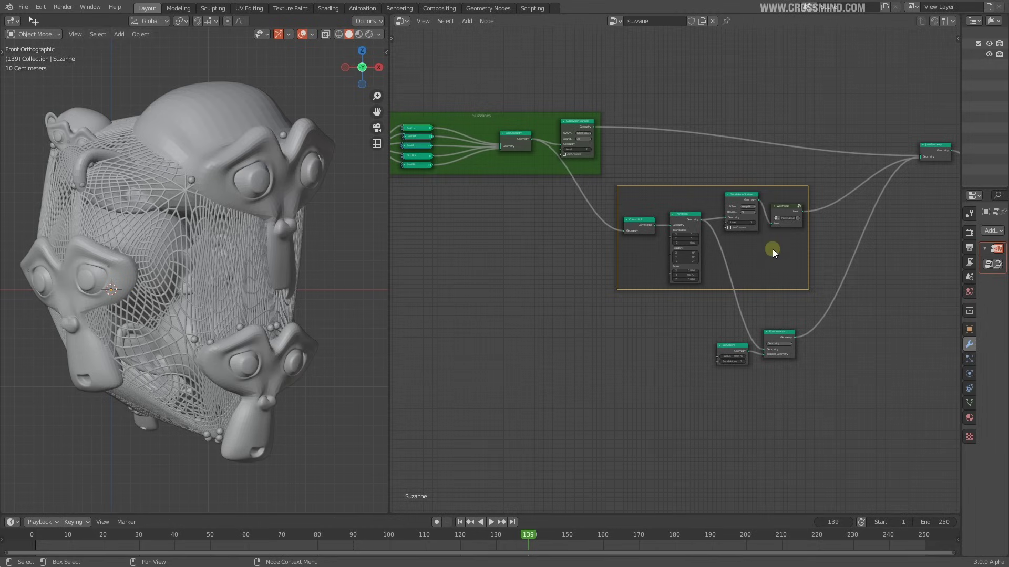
Label the frame around the Convex Hull branch cage and give it a dark red custom color
{"action": "key", "text": "n"}
{"action": "left_click", "coordinate": [903, 81]}
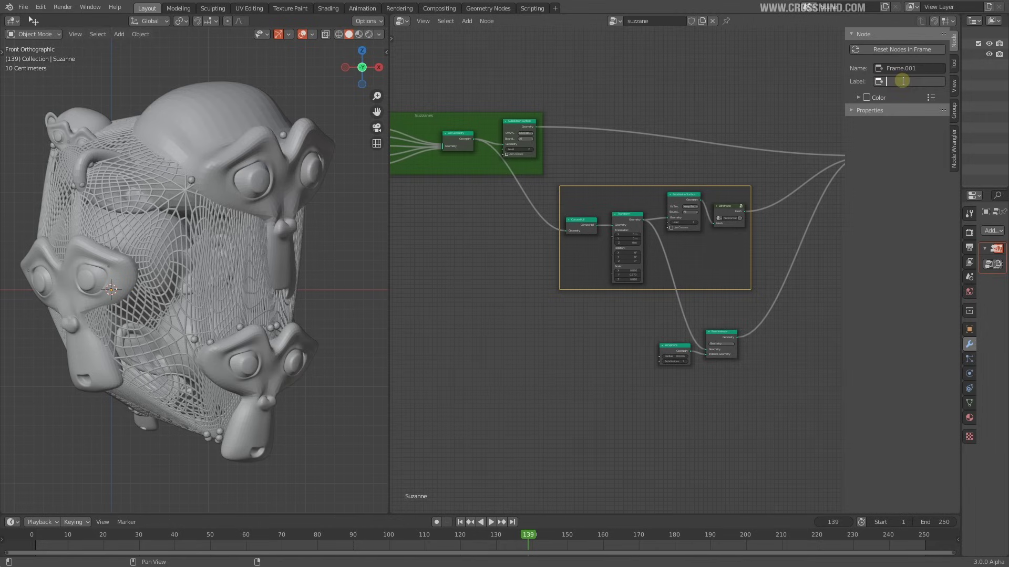
{"action": "type", "text": "cage"}
{"action": "key", "text": "Return"}
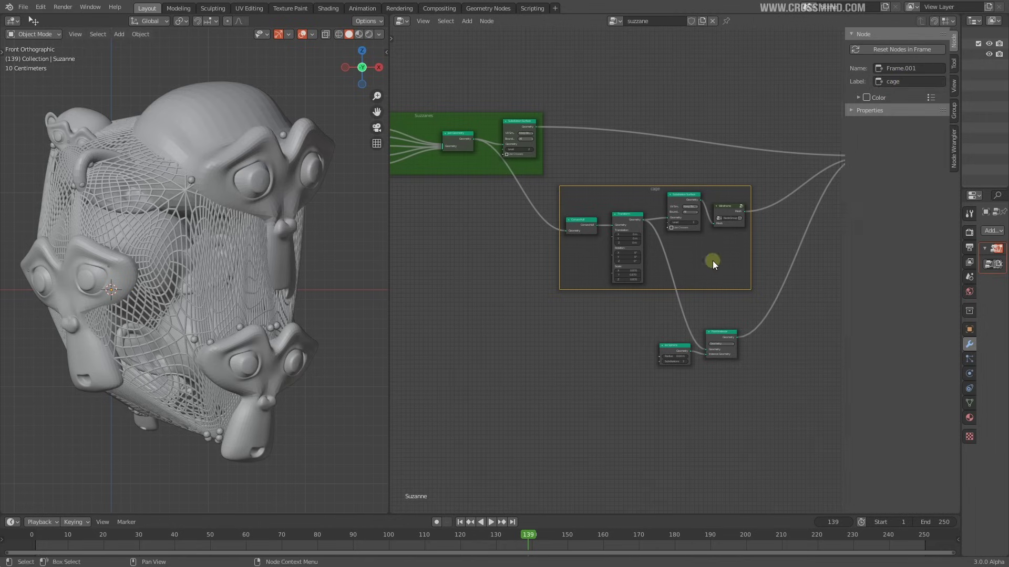
{"action": "scroll", "coordinate": [654, 264], "scroll_direction": "up", "scroll_amount": 2}
{"action": "left_click", "coordinate": [858, 98]}
{"action": "left_click", "coordinate": [866, 97]}
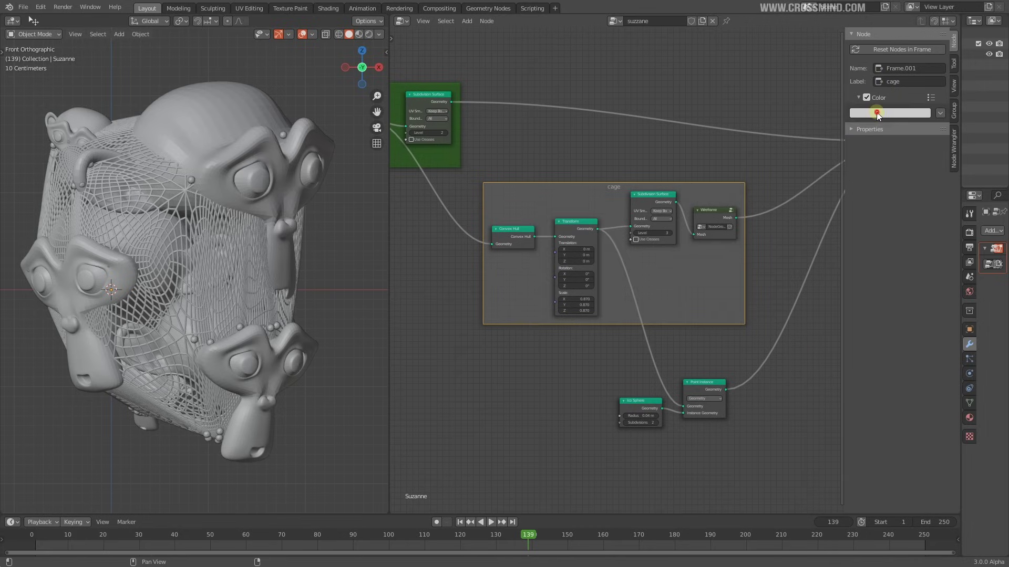
{"action": "left_click", "coordinate": [888, 114]}
{"action": "left_click_drag", "start_coordinate": [881, 162], "coordinate": [896, 203]}
Add another frame below the cage frame and put Ico Sphere and Point Instance into it
{"action": "scroll", "coordinate": [855, 100], "scroll_direction": "up", "scroll_amount": 2}
{"action": "left_click", "coordinate": [650, 324]}
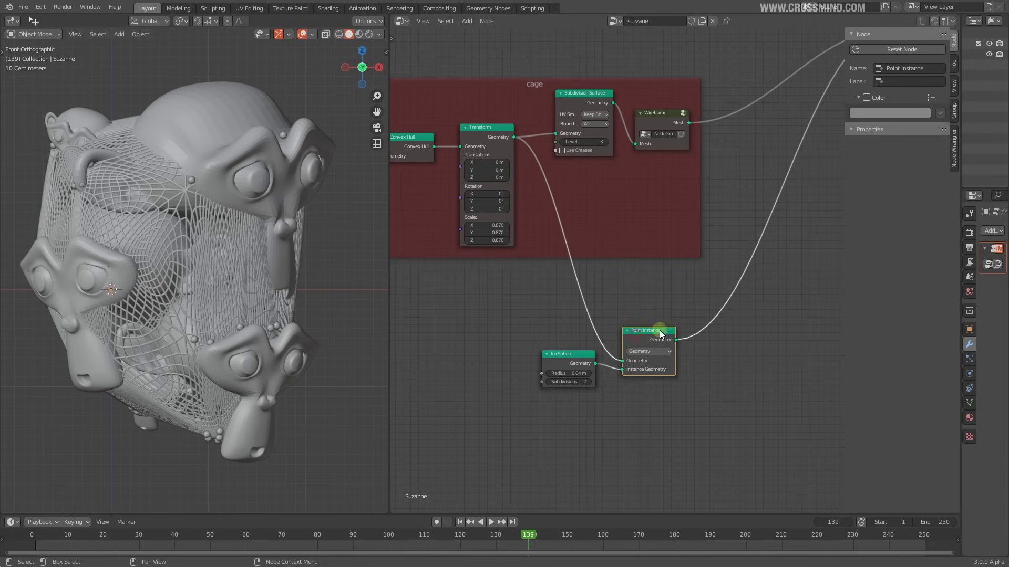
{"action": "key", "text": "shift+a"}
{"action": "mouse_move", "coordinate": [679, 319]}
{"action": "left_click", "coordinate": [755, 318]}
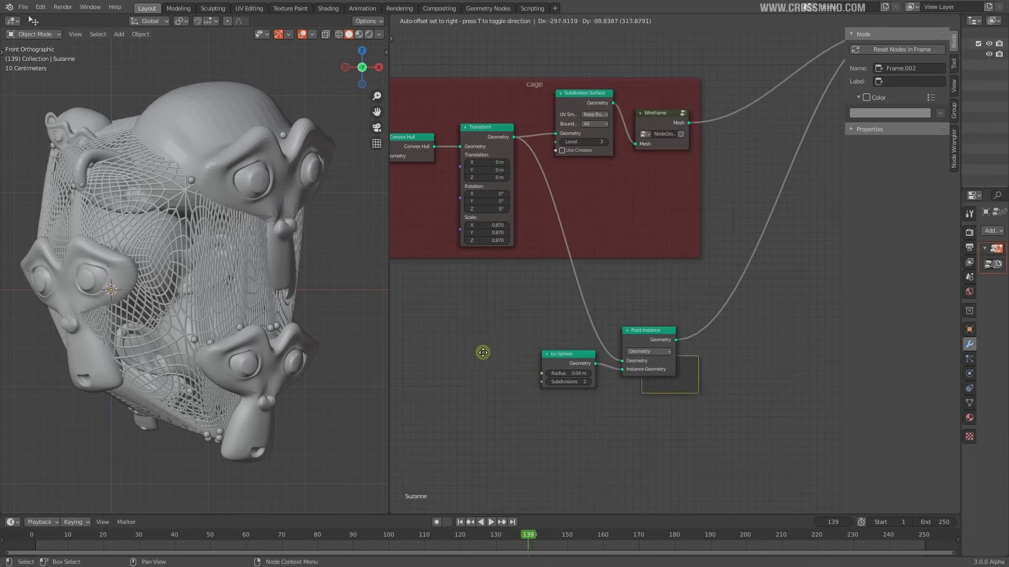
{"action": "left_click", "coordinate": [480, 351]}
{"action": "left_click", "coordinate": [562, 354]}
{"action": "left_click", "coordinate": [635, 347], "text": "shift"}
{"action": "left_click_drag", "start_coordinate": [636, 347], "coordinate": [598, 340]}
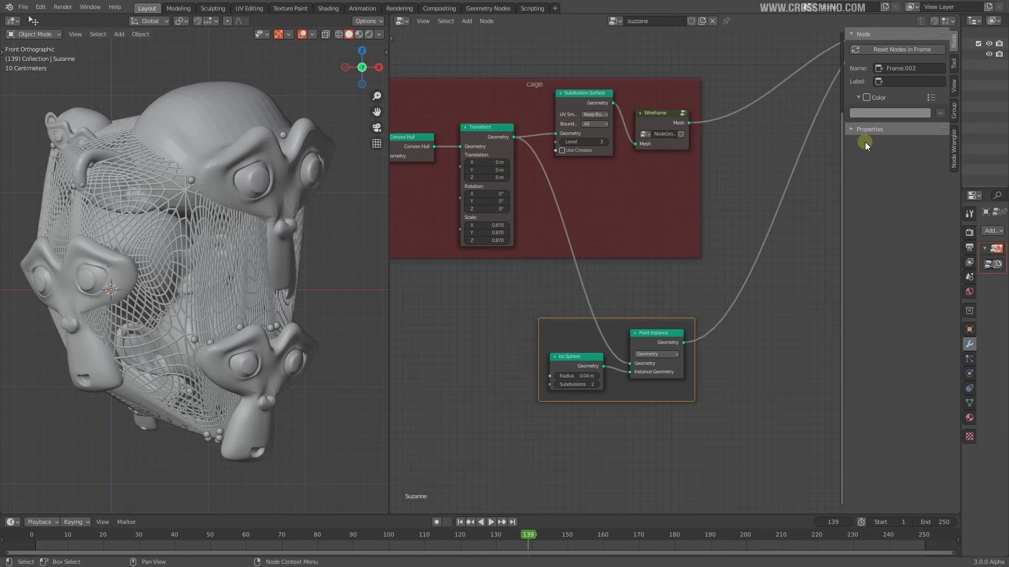
Label the frame around Ico Sphere and Point Instance glitter and give it a yellow custom color
{"action": "left_click", "coordinate": [665, 383]}
{"action": "left_click", "coordinate": [912, 81]}
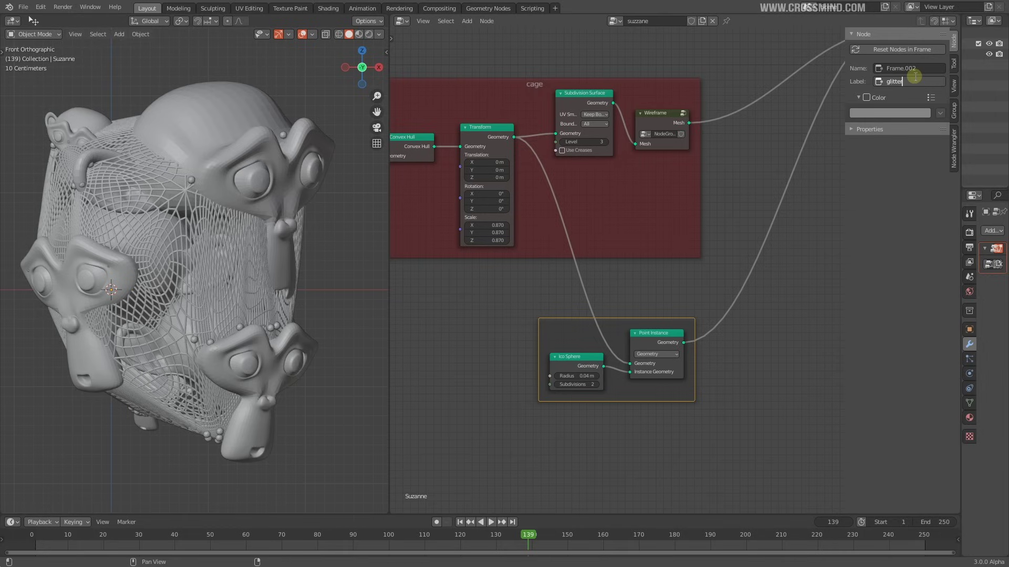
{"action": "key", "text": "Return"}
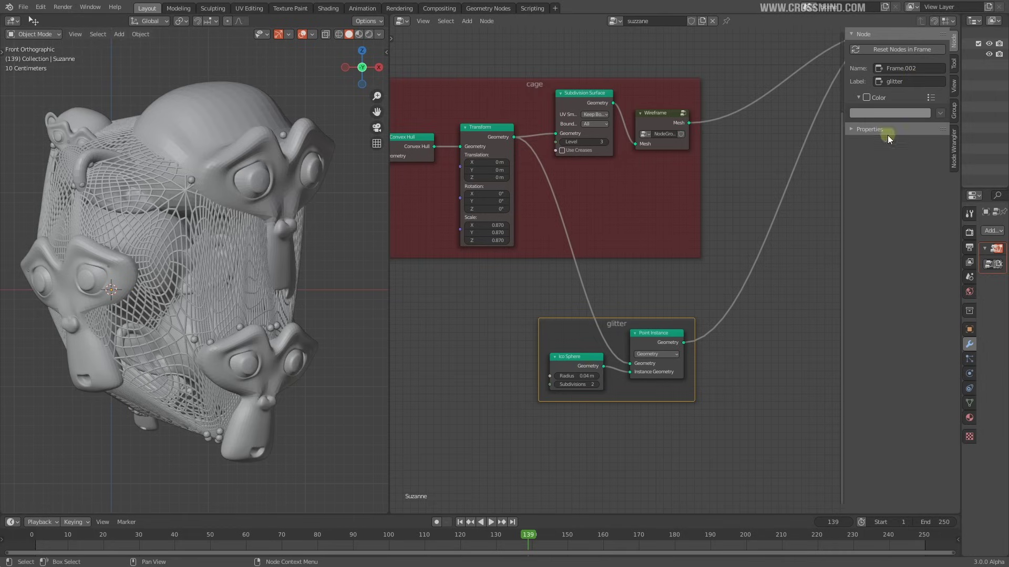
{"action": "left_click", "coordinate": [866, 97]}
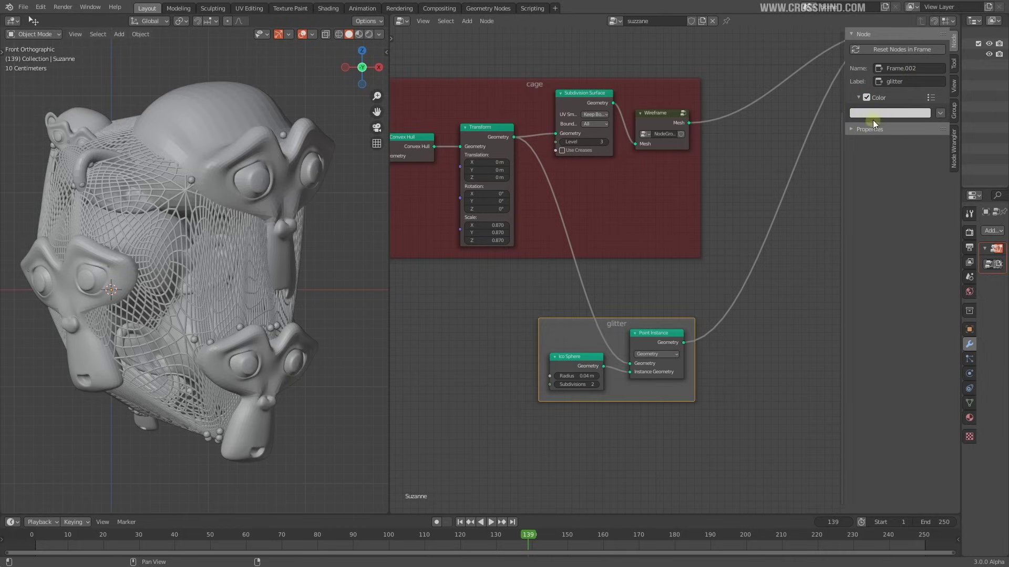
{"action": "left_click", "coordinate": [875, 124]}
{"action": "left_click_drag", "start_coordinate": [885, 173], "coordinate": [858, 166]}
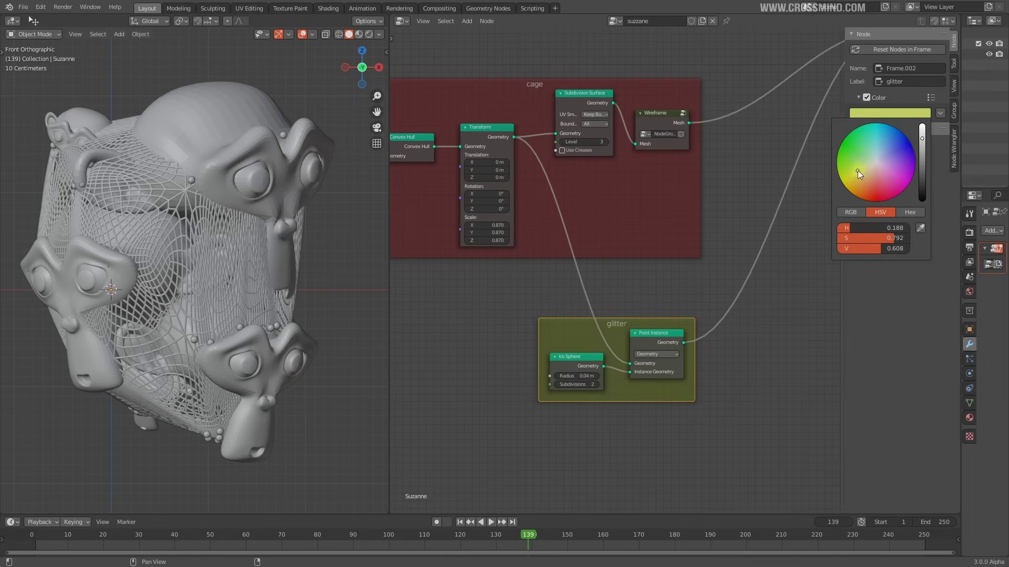
Hide the sidebar, move the final Join Geometry node slightly closer to the frames, and save the file
{"action": "scroll", "coordinate": [651, 286], "scroll_direction": "down", "scroll_amount": 8}
{"action": "key", "text": "n"}
{"action": "scroll", "coordinate": [896, 164], "scroll_direction": "up", "scroll_amount": 2}
{"action": "middle_click_drag", "start_coordinate": [896, 164], "coordinate": [859, 214]}
{"action": "left_click_drag", "start_coordinate": [859, 205], "coordinate": [779, 187]}
{"action": "middle_click_drag", "start_coordinate": [667, 255], "coordinate": [877, 262]}
{"action": "middle_click_drag", "start_coordinate": [513, 274], "coordinate": [621, 291]}
{"action": "key", "text": "ctrl+s"}
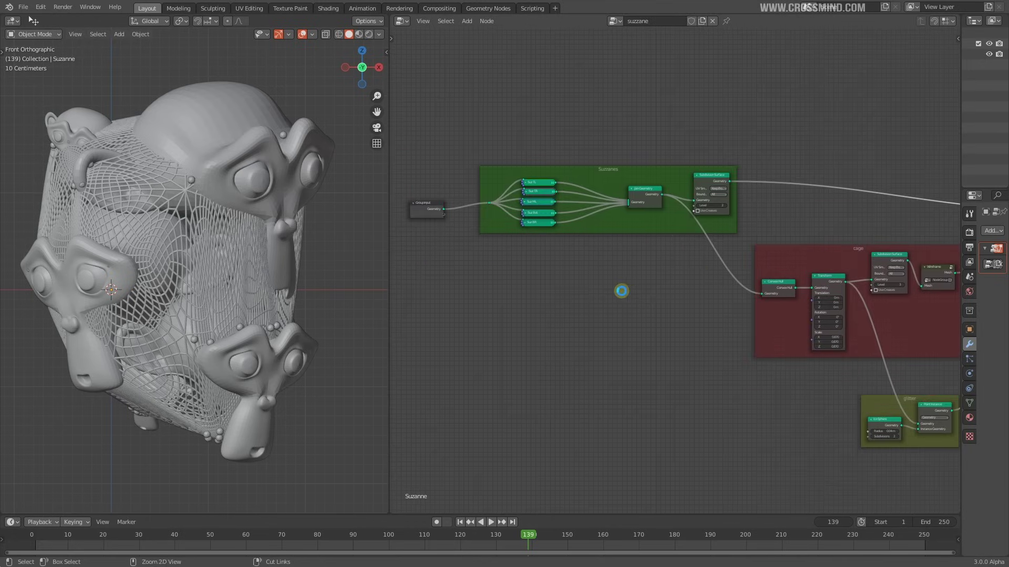
Move Group Input slightly closer to the Suzzanes frame, and widen the node editor a little
{"action": "middle_click_drag", "start_coordinate": [559, 295], "coordinate": [625, 344]}
{"action": "scroll", "coordinate": [625, 344], "scroll_direction": "up", "scroll_amount": 3}
{"action": "left_click_drag", "start_coordinate": [454, 243], "coordinate": [475, 237]}
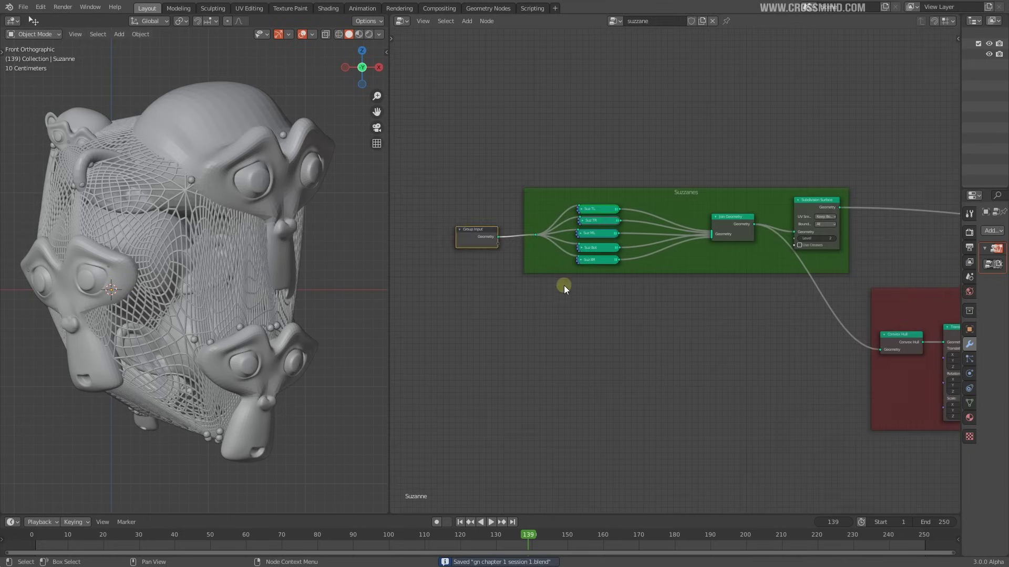
{"action": "scroll", "coordinate": [564, 287], "scroll_direction": "down", "scroll_amount": 7}
{"action": "middle_click_drag", "start_coordinate": [627, 290], "coordinate": [460, 241]}
{"action": "scroll", "coordinate": [590, 285], "scroll_direction": "up", "scroll_amount": 4}
{"action": "left_click_drag", "start_coordinate": [389, 234], "coordinate": [363, 234]}
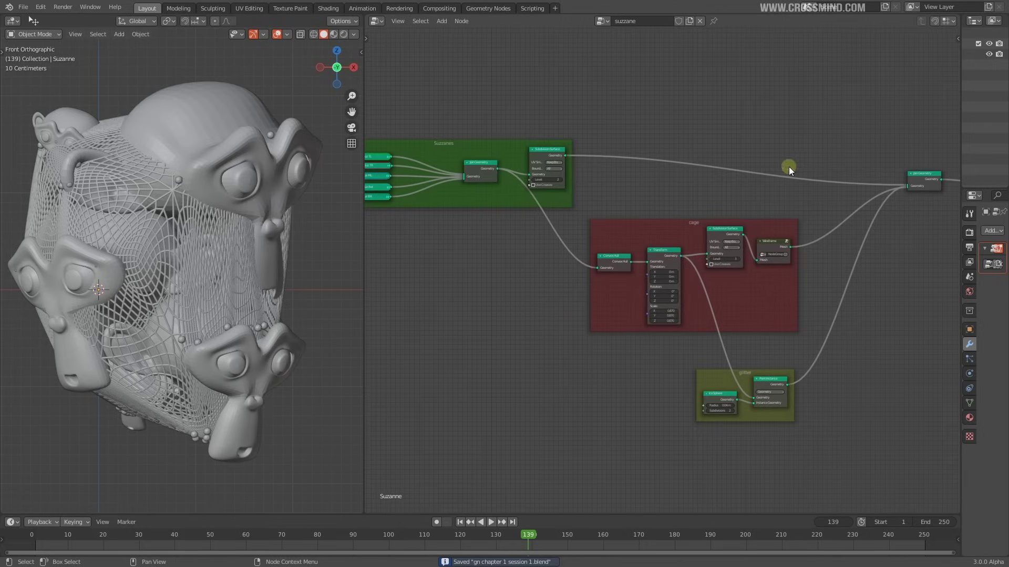
Move the final Join Geometry and Group Output nodes closer to the Suzzanes, cage and glitter frames
{"action": "middle_click_drag", "start_coordinate": [802, 301], "coordinate": [841, 293]}
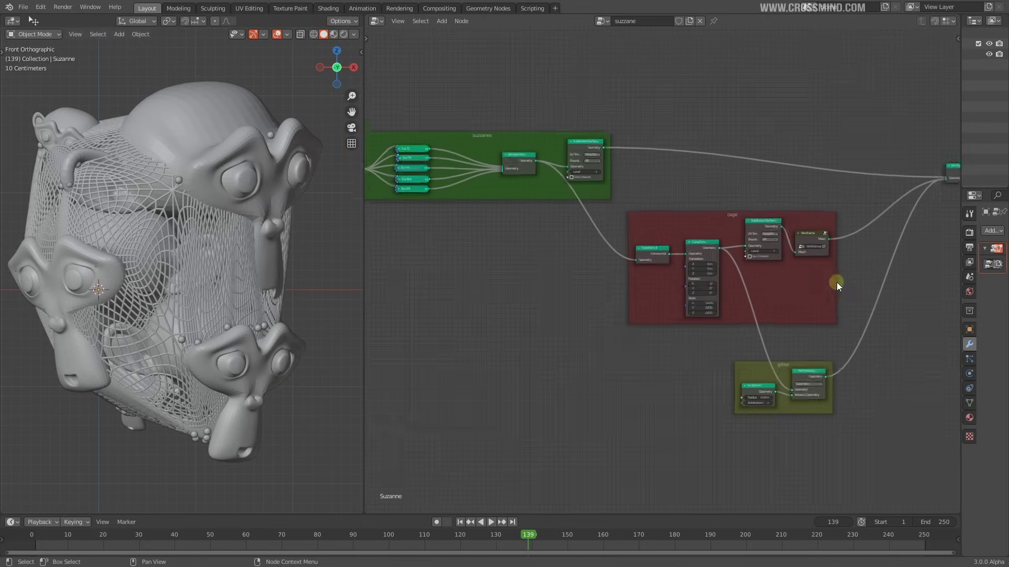
{"action": "scroll", "coordinate": [651, 295], "scroll_direction": "down", "scroll_amount": 1}
{"action": "middle_click_drag", "start_coordinate": [615, 306], "coordinate": [670, 325]}
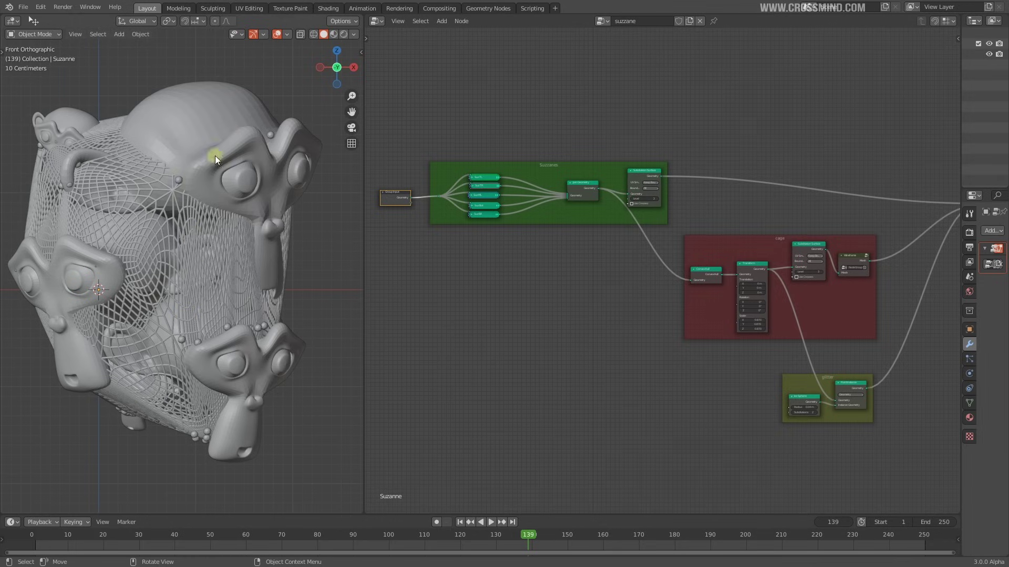
{"action": "middle_click_drag", "start_coordinate": [215, 155], "coordinate": [199, 279]}
{"action": "key", "text": "KP_1"}
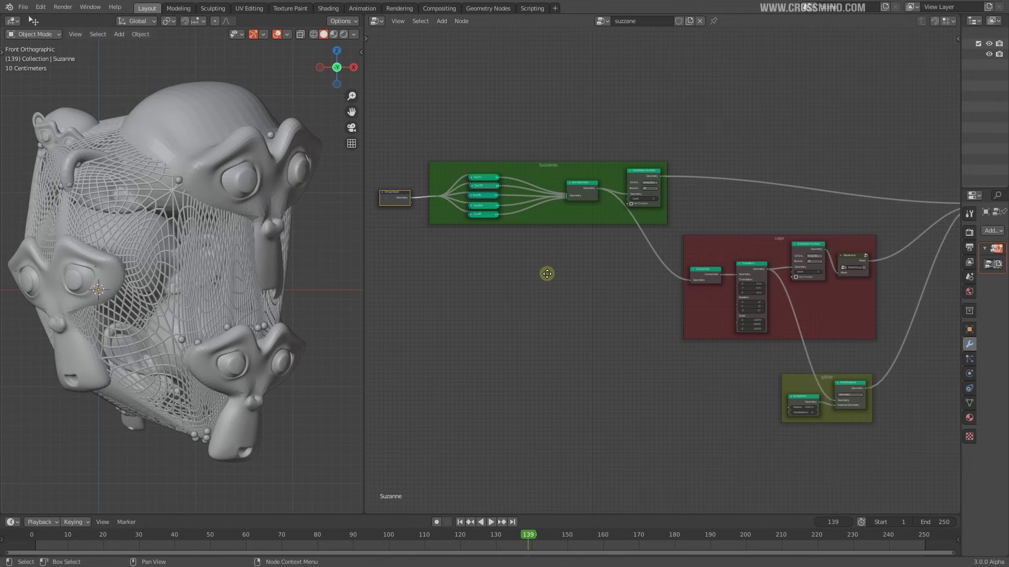
{"action": "middle_click_drag", "start_coordinate": [545, 275], "coordinate": [429, 276]}
{"action": "scroll", "coordinate": [855, 223], "scroll_direction": "up", "scroll_amount": 3}
{"action": "middle_click_drag", "start_coordinate": [896, 216], "coordinate": [698, 245]}
{"action": "left_click_drag", "start_coordinate": [722, 213], "coordinate": [665, 204]}
{"action": "left_click_drag", "start_coordinate": [816, 210], "coordinate": [754, 202]}
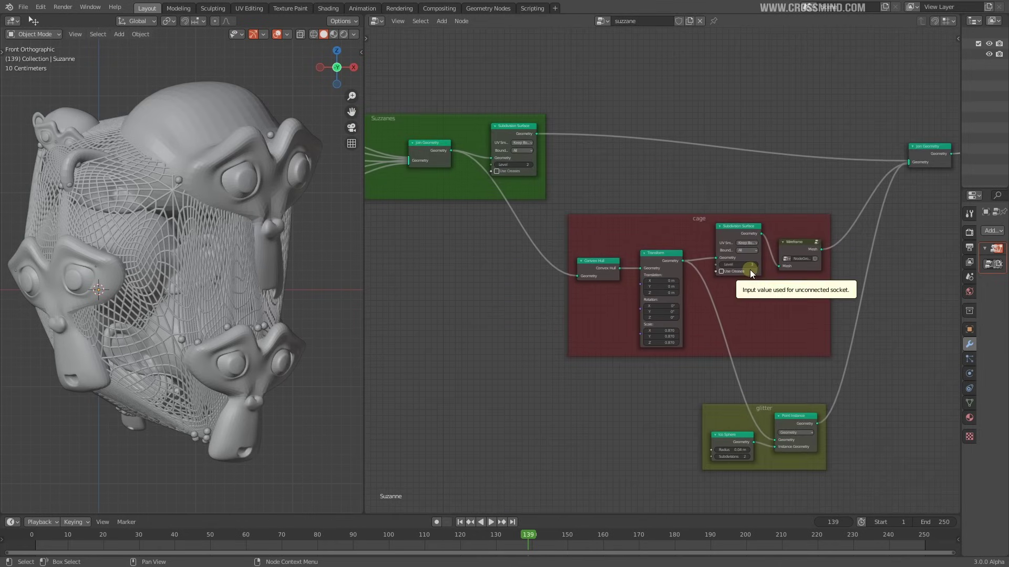
Move Group Output up slightly to line up with Join Geometry, and bring the glitter frame closer to the cage frame
{"action": "scroll", "coordinate": [517, 214], "scroll_direction": "up", "scroll_amount": 1}
{"action": "middle_click_drag", "start_coordinate": [518, 214], "coordinate": [646, 229]}
{"action": "middle_click_drag", "start_coordinate": [804, 284], "coordinate": [586, 275]}
{"action": "scroll", "coordinate": [585, 274], "scroll_direction": "down", "scroll_amount": 1}
{"action": "scroll", "coordinate": [631, 277], "scroll_direction": "down", "scroll_amount": 2}
{"action": "middle_click_drag", "start_coordinate": [767, 285], "coordinate": [832, 284]}
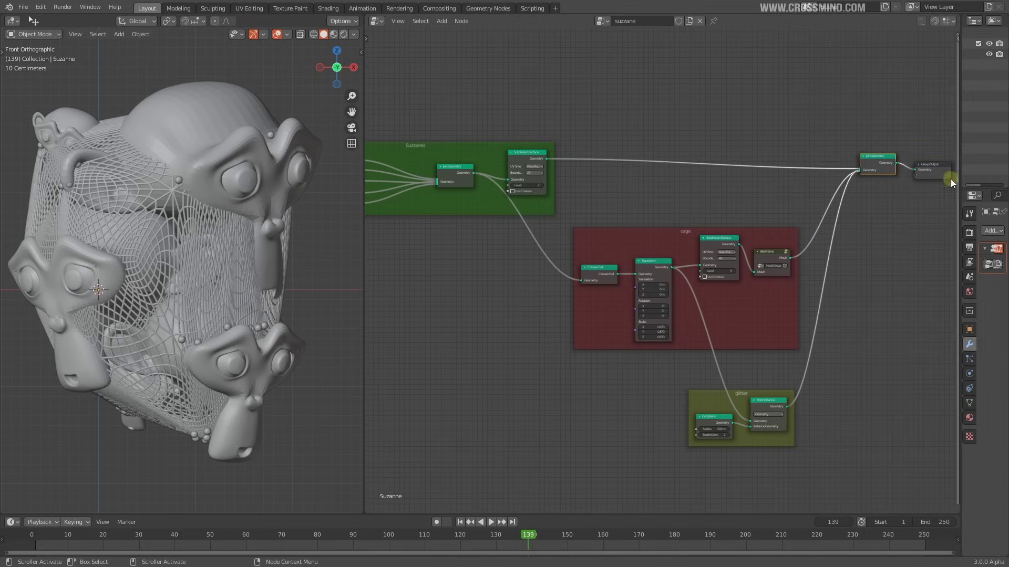
{"action": "left_click_drag", "start_coordinate": [935, 169], "coordinate": [934, 163]}
{"action": "middle_click_drag", "start_coordinate": [849, 302], "coordinate": [852, 286]}
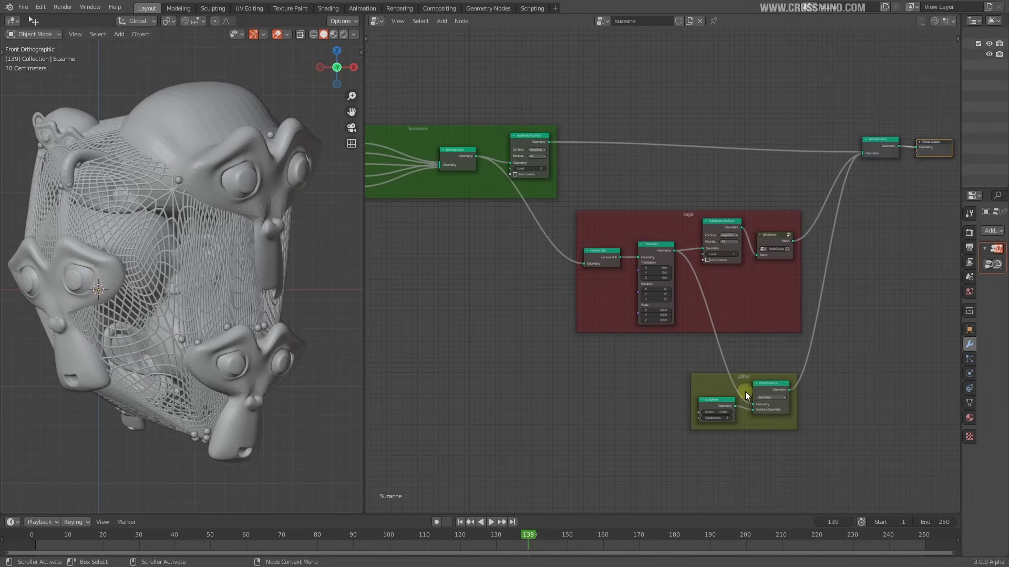
{"action": "left_click_drag", "start_coordinate": [744, 385], "coordinate": [742, 370]}
{"action": "middle_click_drag", "start_coordinate": [585, 339], "coordinate": [654, 343]}
Review the caged Suzanne heads in the viewport alongside the framed node tree
{"action": "key", "text": "shift+a"}
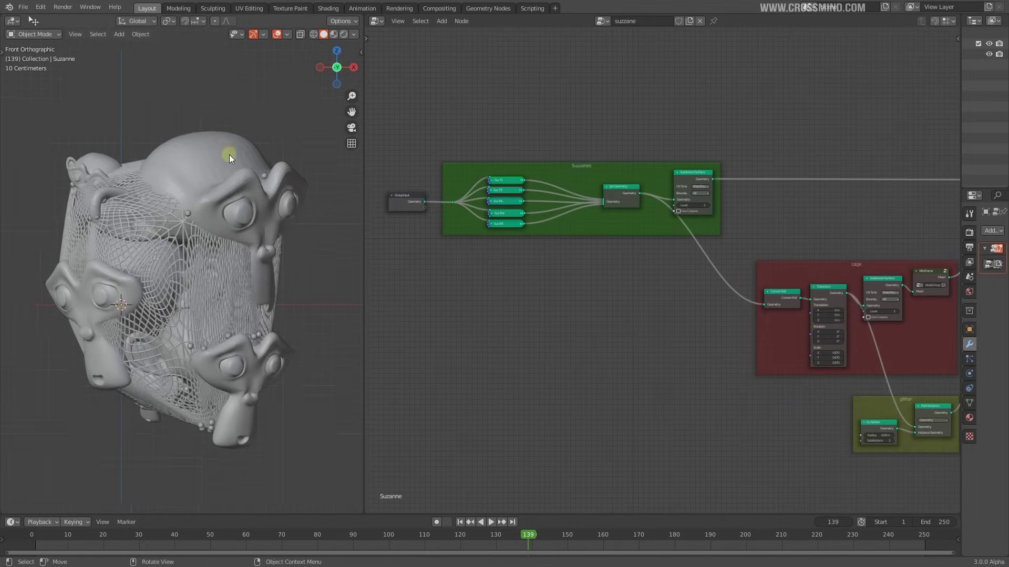
{"action": "scroll", "coordinate": [231, 158], "scroll_direction": "up", "scroll_amount": 1}
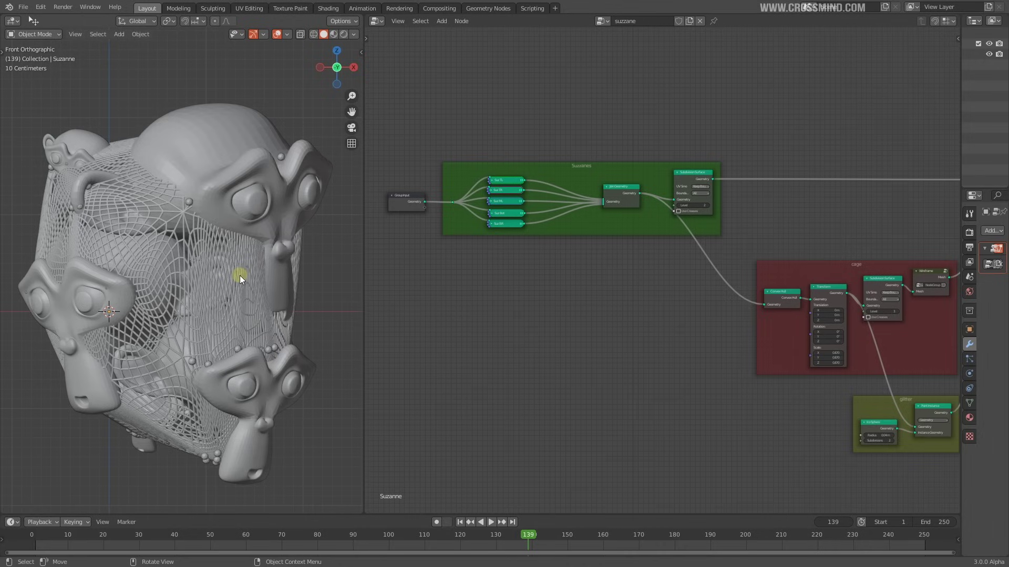
{"action": "middle_click_drag", "start_coordinate": [604, 290], "coordinate": [621, 303]}
{"action": "scroll", "coordinate": [236, 153], "scroll_direction": "down", "scroll_amount": 2}
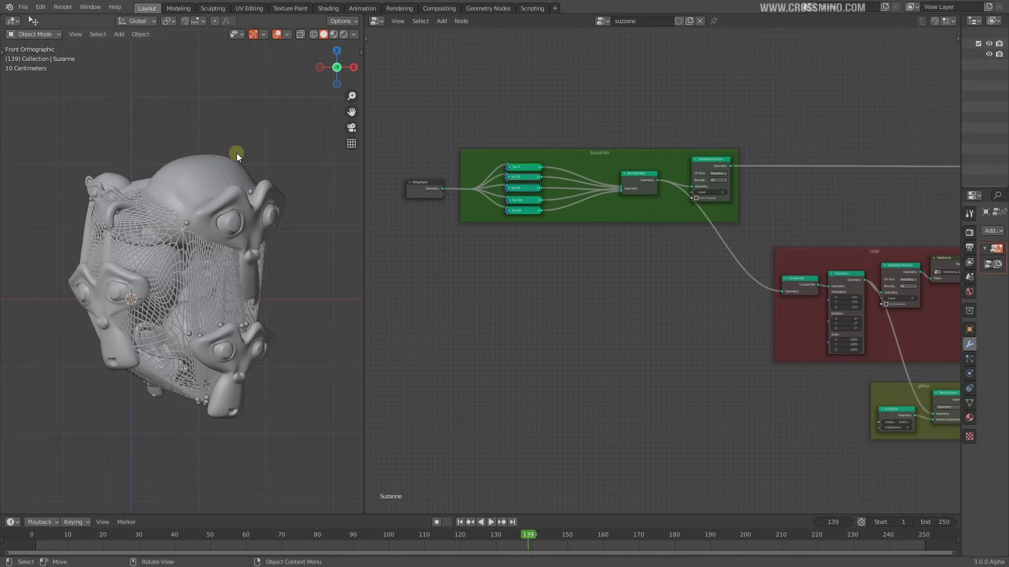
{"action": "scroll", "coordinate": [237, 153], "scroll_direction": "up", "scroll_amount": 2}
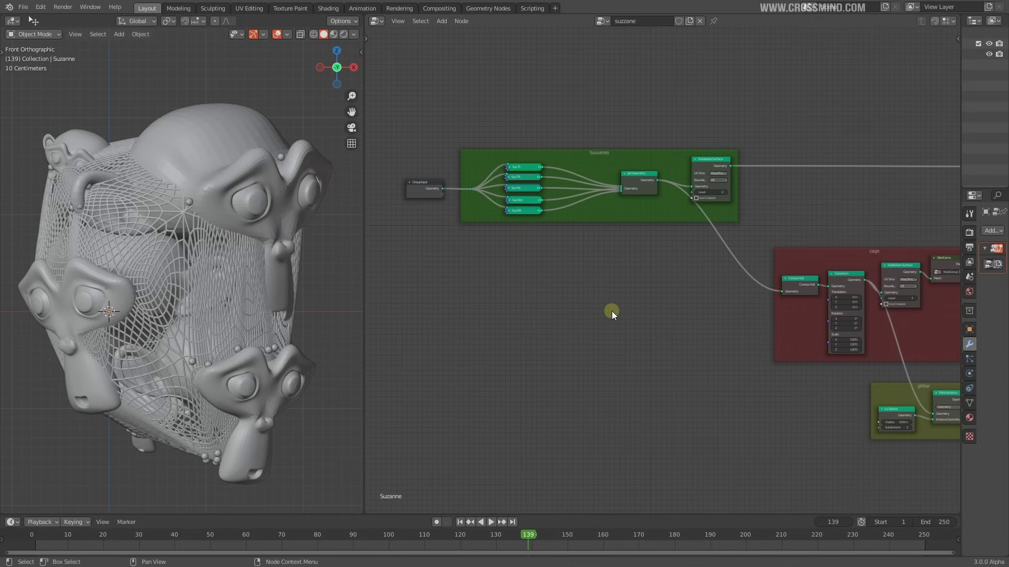
{"action": "scroll", "coordinate": [612, 311], "scroll_direction": "down", "scroll_amount": 1}
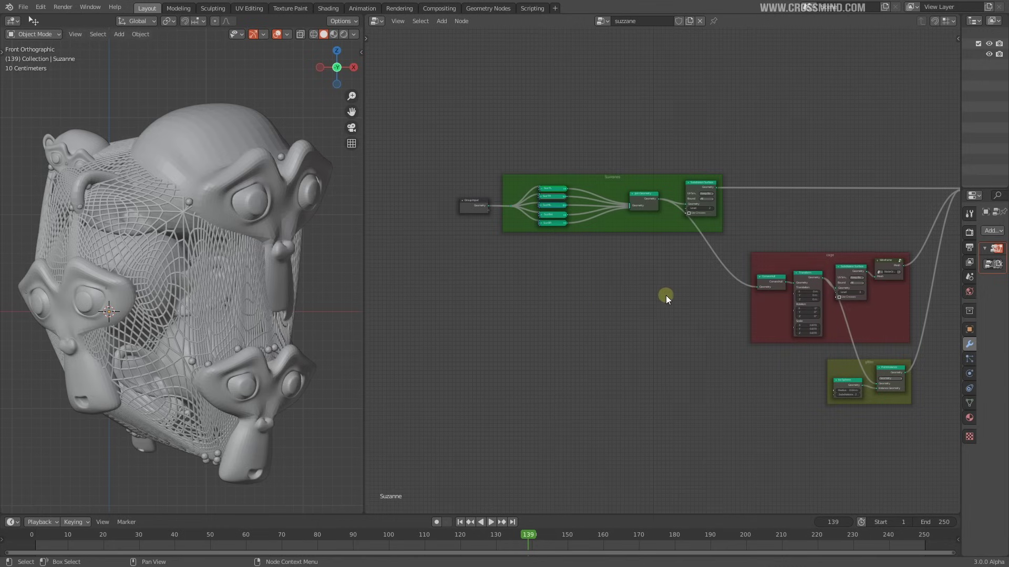
{"action": "middle_click_drag", "start_coordinate": [665, 295], "coordinate": [650, 300]}
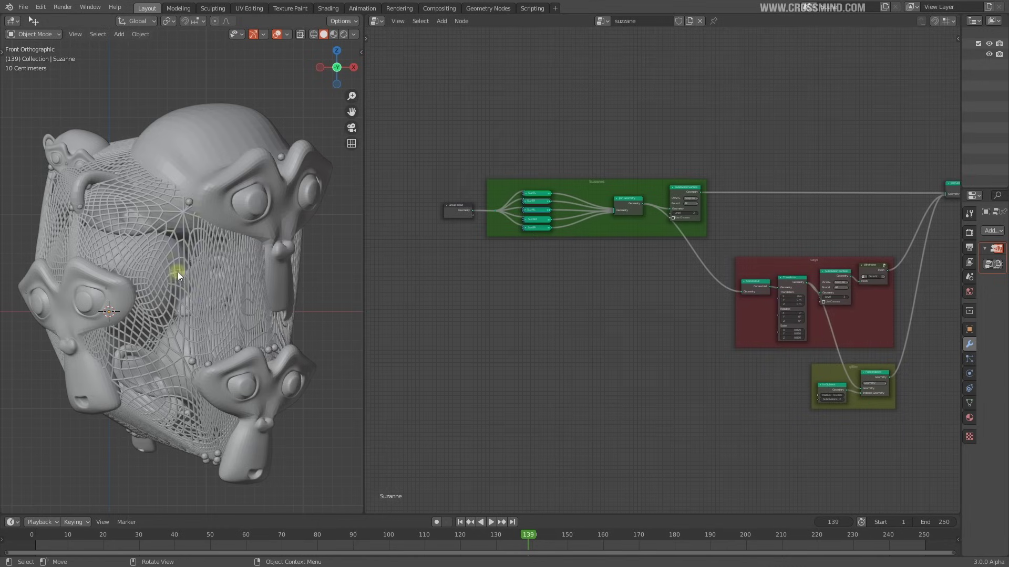
{"action": "middle_click_drag", "start_coordinate": [287, 310], "coordinate": [292, 292], "text": "shift"}
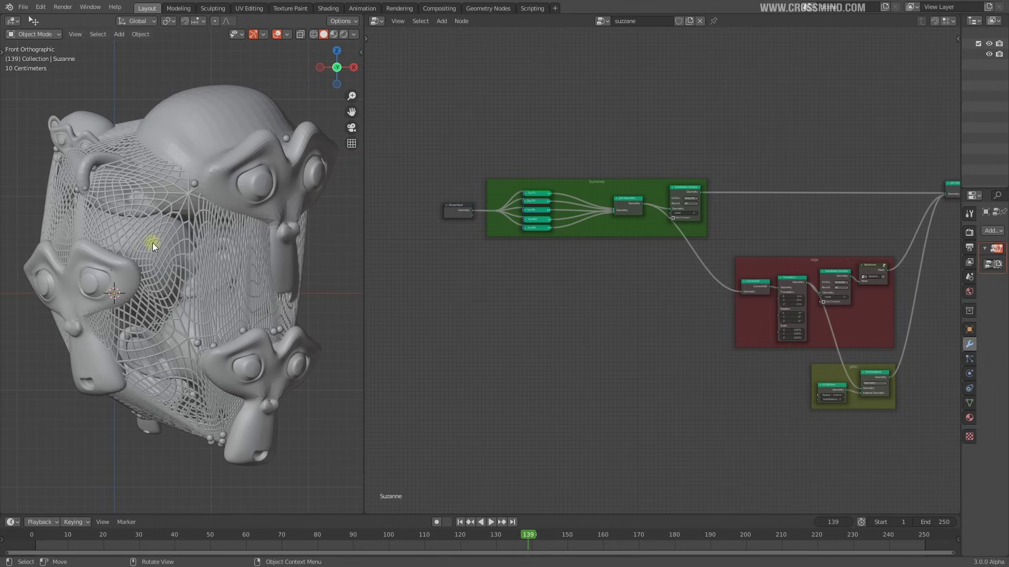
{"action": "scroll", "coordinate": [225, 343], "scroll_direction": "down", "scroll_amount": 4}
{"action": "scroll", "coordinate": [309, 277], "scroll_direction": "up", "scroll_amount": 4}
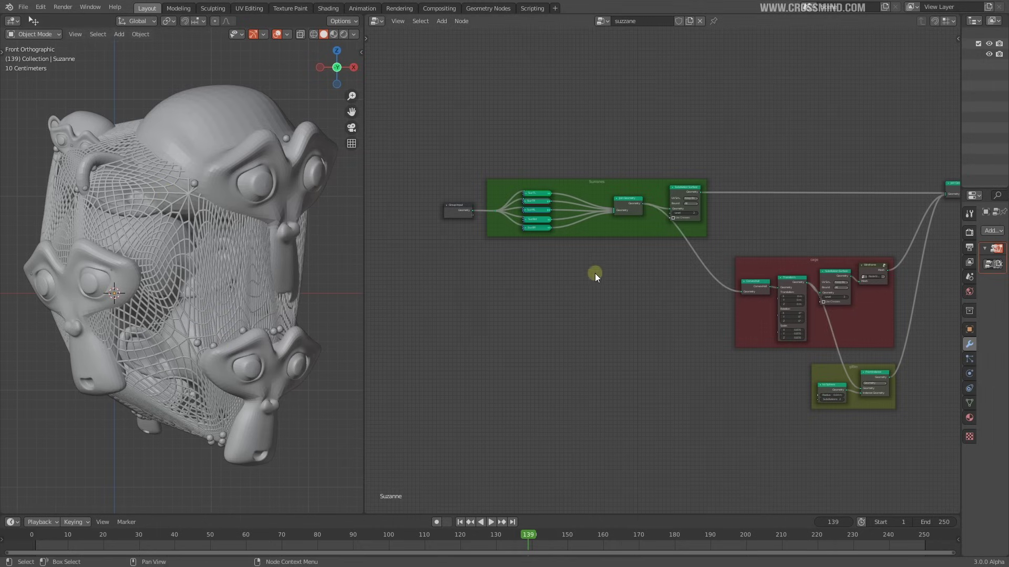
{"action": "middle_click_drag", "start_coordinate": [618, 262], "coordinate": [594, 321]}
{"action": "scroll", "coordinate": [593, 322], "scroll_direction": "up", "scroll_amount": 3}
{"action": "scroll", "coordinate": [594, 322], "scroll_direction": "up", "scroll_amount": 1}
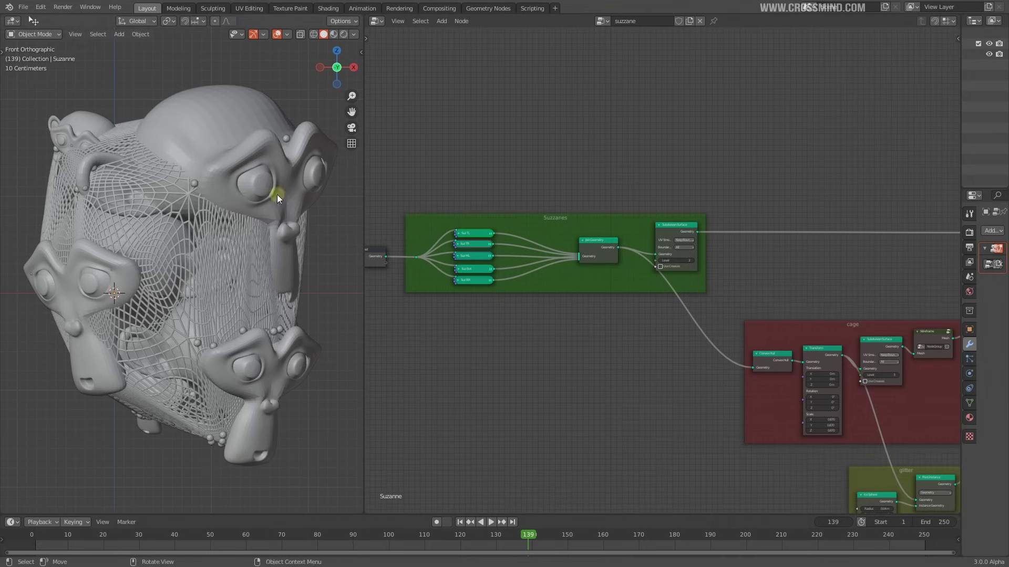
Add a UV Sphere and place it to the right of the caged Suzanne heads
{"action": "scroll", "coordinate": [237, 226], "scroll_direction": "down", "scroll_amount": 7}
{"action": "middle_click_drag", "start_coordinate": [216, 247], "coordinate": [135, 240], "text": "shift"}
{"action": "scroll", "coordinate": [244, 231], "scroll_direction": "up", "scroll_amount": 2}
{"action": "key", "text": "shift+a"}
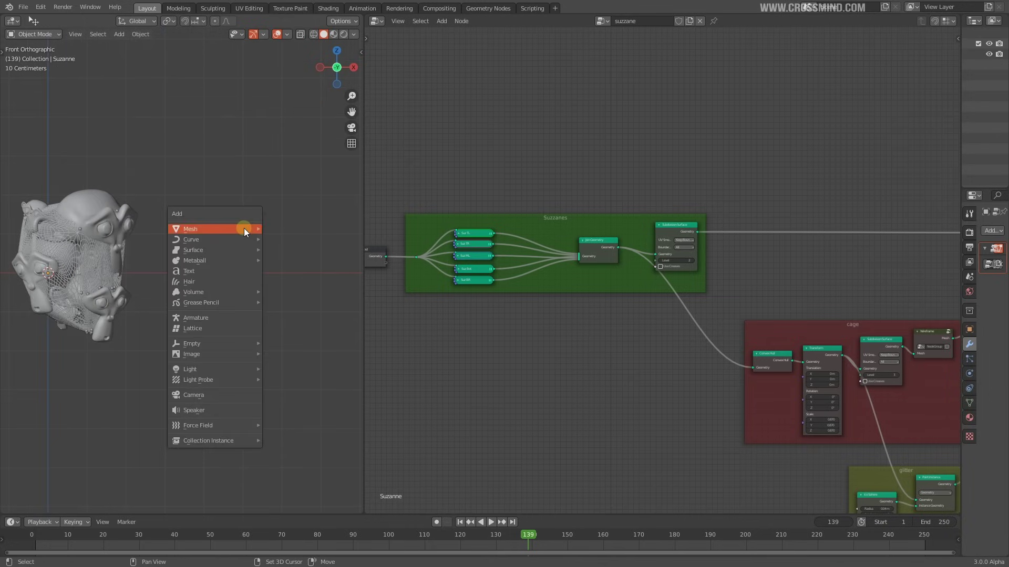
{"action": "mouse_move", "coordinate": [242, 228]}
{"action": "left_click", "coordinate": [297, 255]}
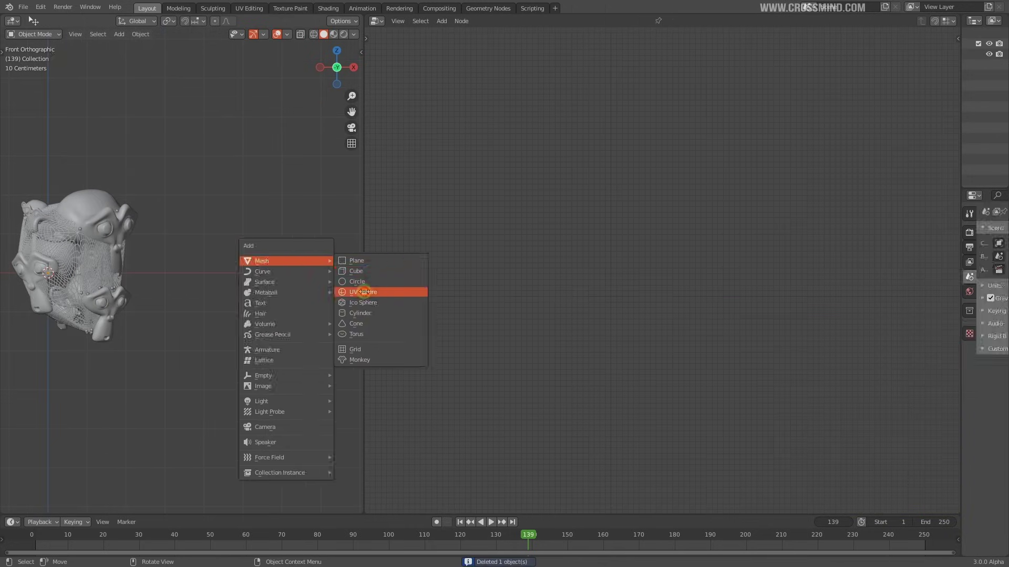
{"action": "key", "text": "g"}
{"action": "left_click", "coordinate": [299, 262]}
{"action": "scroll", "coordinate": [282, 267], "scroll_direction": "down", "scroll_amount": 2}
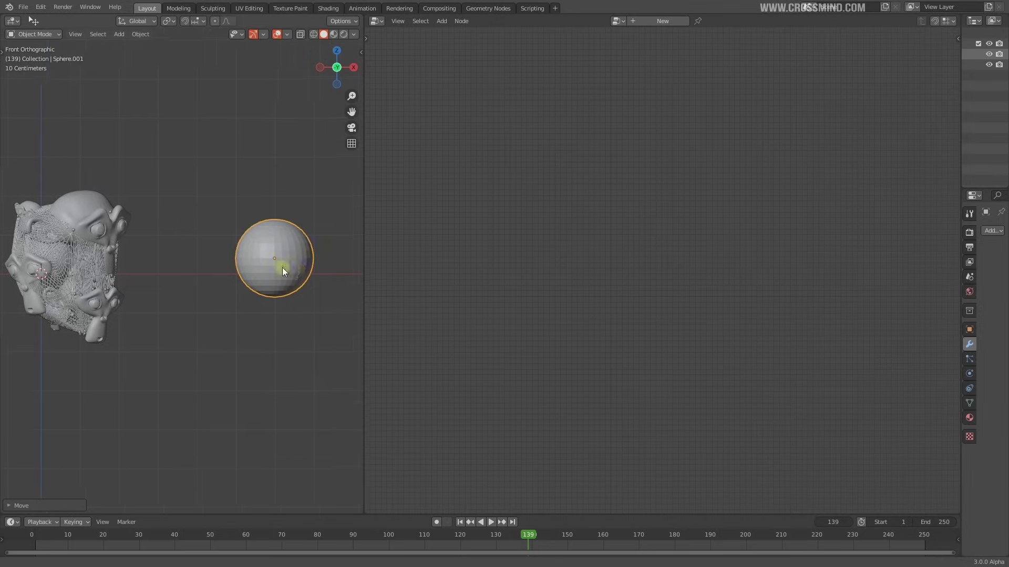
Create a geometry node tree on the new sphere and replace it with the existing suzzane tree
{"action": "left_click", "coordinate": [649, 23]}
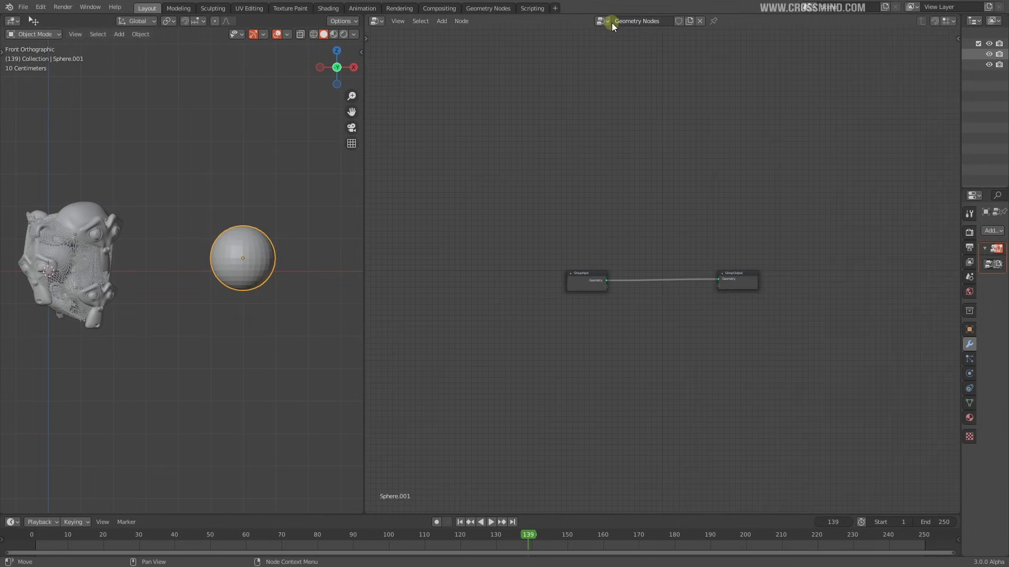
{"action": "left_click", "coordinate": [607, 21]}
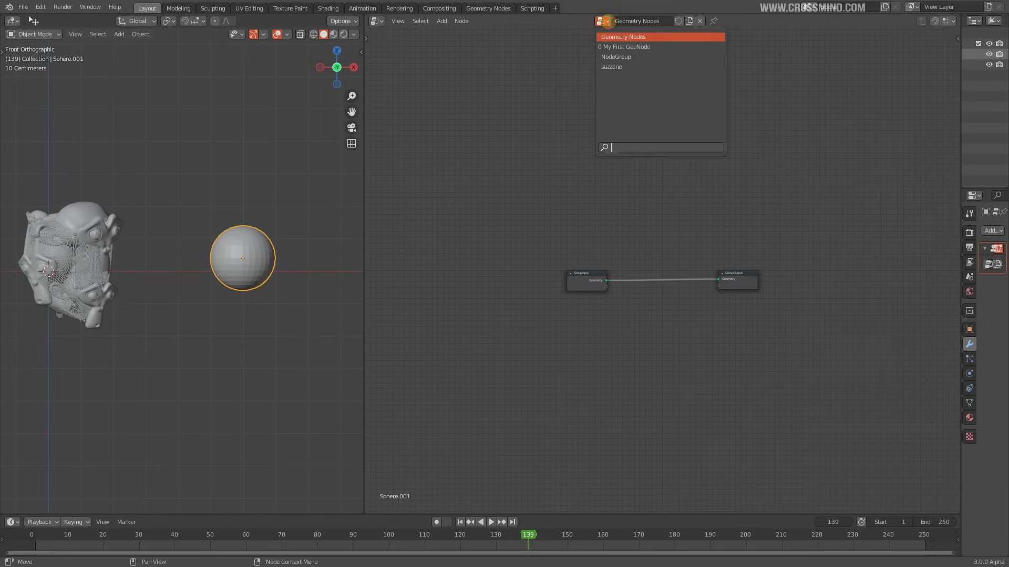
{"action": "left_click", "coordinate": [623, 66]}
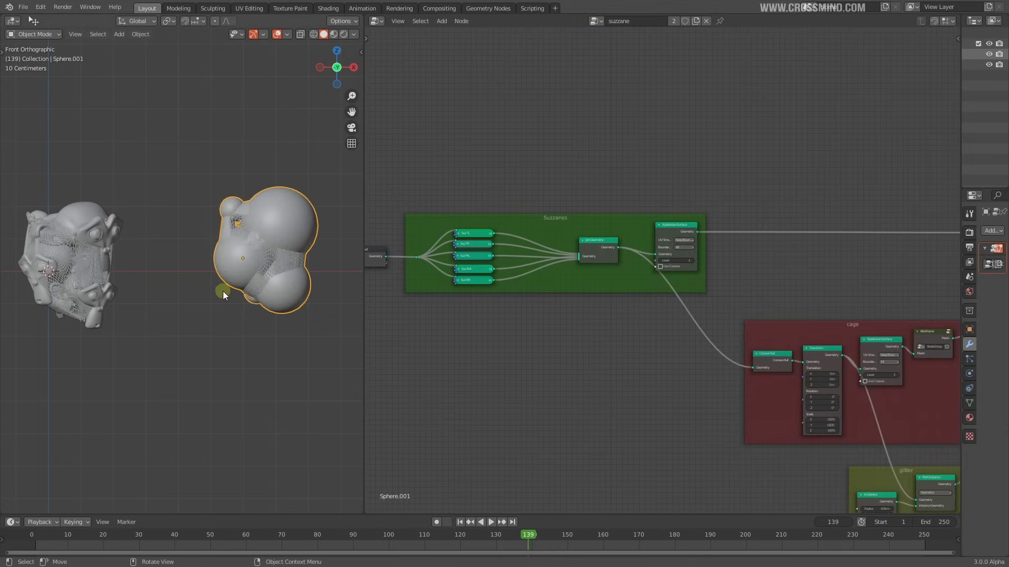
Widen the 3D viewport and examine the cage generated around the cluster of spheres
{"action": "scroll", "coordinate": [225, 292], "scroll_direction": "up", "scroll_amount": 5}
{"action": "scroll", "coordinate": [352, 320], "scroll_direction": "up", "scroll_amount": 1}
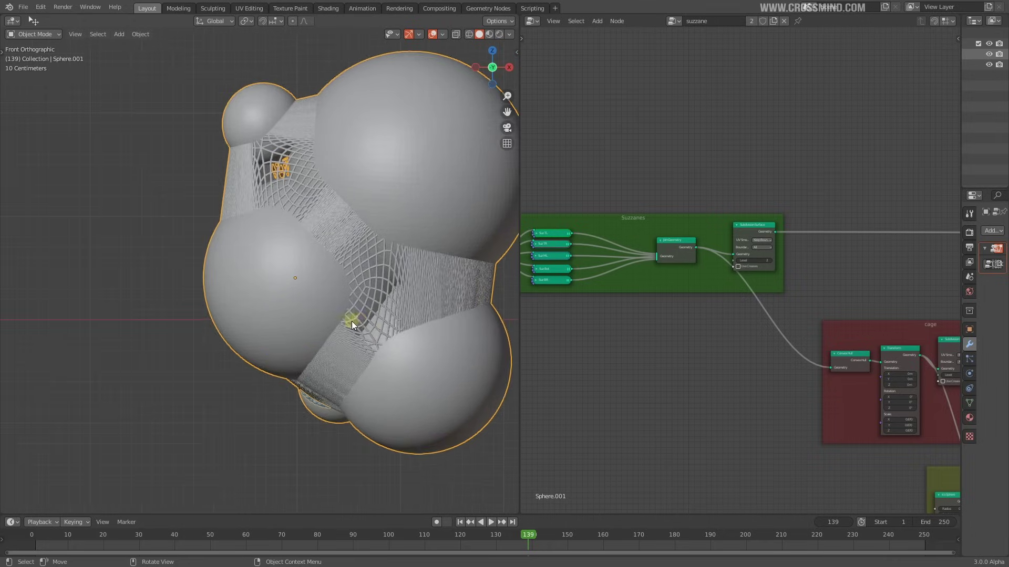
{"action": "scroll", "coordinate": [359, 319], "scroll_direction": "down", "scroll_amount": 2}
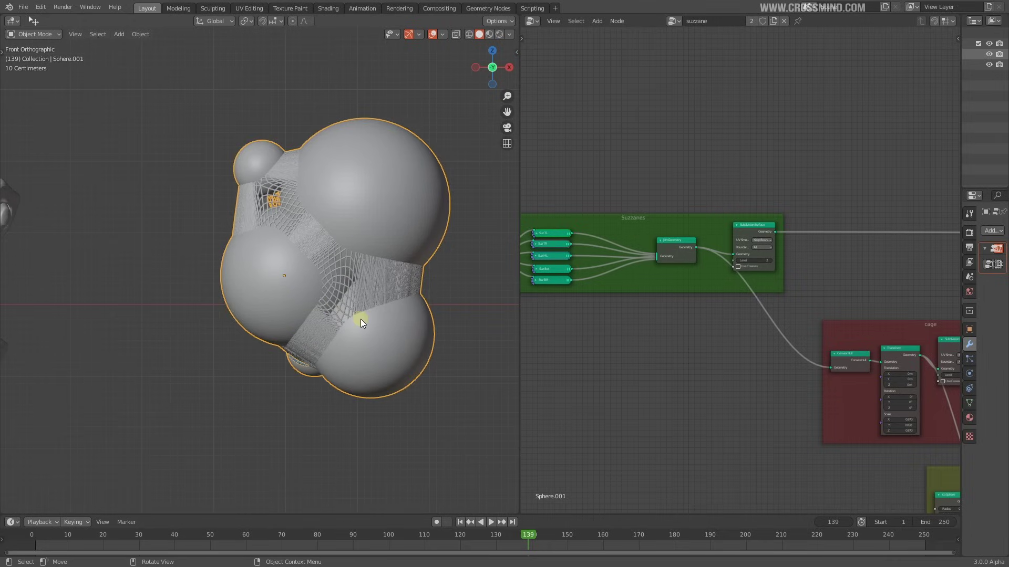
{"action": "middle_click_drag", "start_coordinate": [369, 312], "coordinate": [390, 295], "text": "shift"}
{"action": "scroll", "coordinate": [430, 304], "scroll_direction": "up", "scroll_amount": 2}
{"action": "scroll", "coordinate": [431, 305], "scroll_direction": "down", "scroll_amount": 1}
{"action": "scroll", "coordinate": [328, 315], "scroll_direction": "up", "scroll_amount": 2}
{"action": "scroll", "coordinate": [328, 315], "scroll_direction": "down", "scroll_amount": 2}
{"action": "scroll", "coordinate": [283, 306], "scroll_direction": "down", "scroll_amount": 4}
Move the sphere cluster closer to the caged Suzanne heads
{"action": "key", "text": "g"}
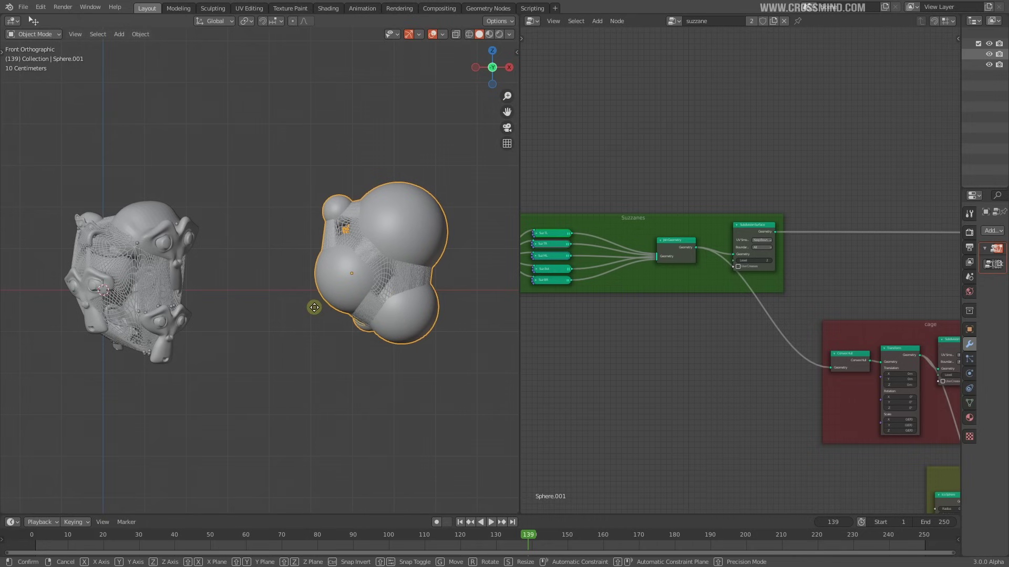
{"action": "left_click", "coordinate": [310, 310]}
{"action": "left_click", "coordinate": [367, 350]}
{"action": "scroll", "coordinate": [376, 344], "scroll_direction": "up", "scroll_amount": 4}
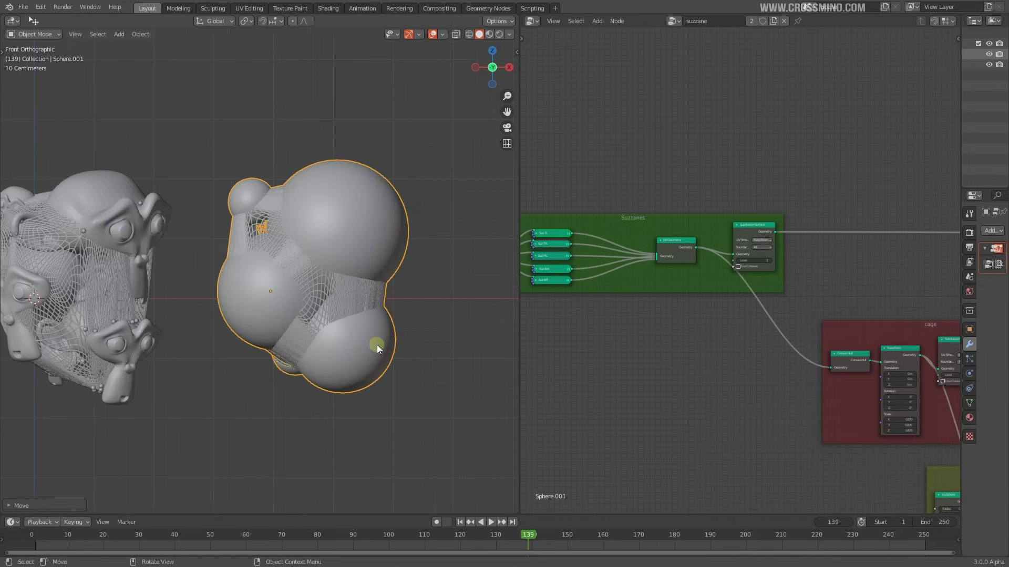
{"action": "middle_click_drag", "start_coordinate": [398, 306], "coordinate": [187, 315]}
{"action": "scroll", "coordinate": [346, 339], "scroll_direction": "up", "scroll_amount": 4}
{"action": "key", "text": "KP_1"}
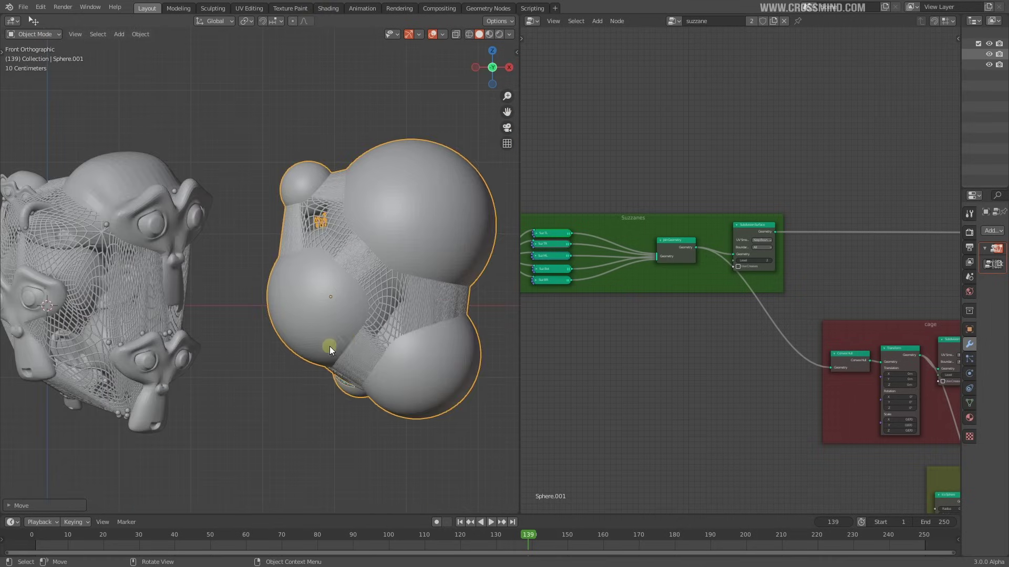
Compare the sphere cluster and its wire cage with the Suzanne version and their shared Suzzanes node frame
{"action": "scroll", "coordinate": [365, 338], "scroll_direction": "down", "scroll_amount": 1}
{"action": "scroll", "coordinate": [353, 153], "scroll_direction": "up", "scroll_amount": 3}
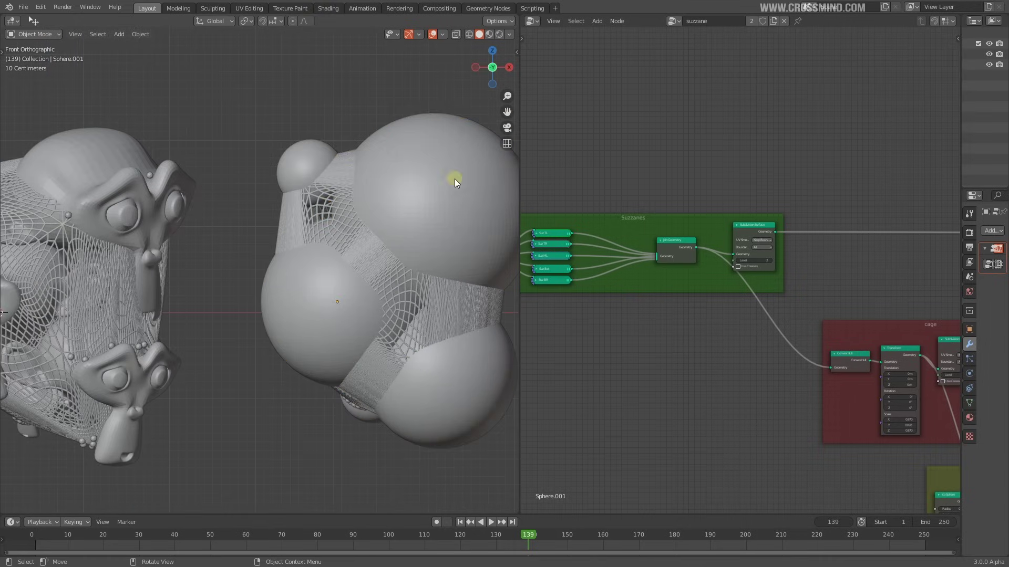
{"action": "middle_click_drag", "start_coordinate": [592, 330], "coordinate": [726, 347]}
{"action": "scroll", "coordinate": [725, 347], "scroll_direction": "up", "scroll_amount": 2}
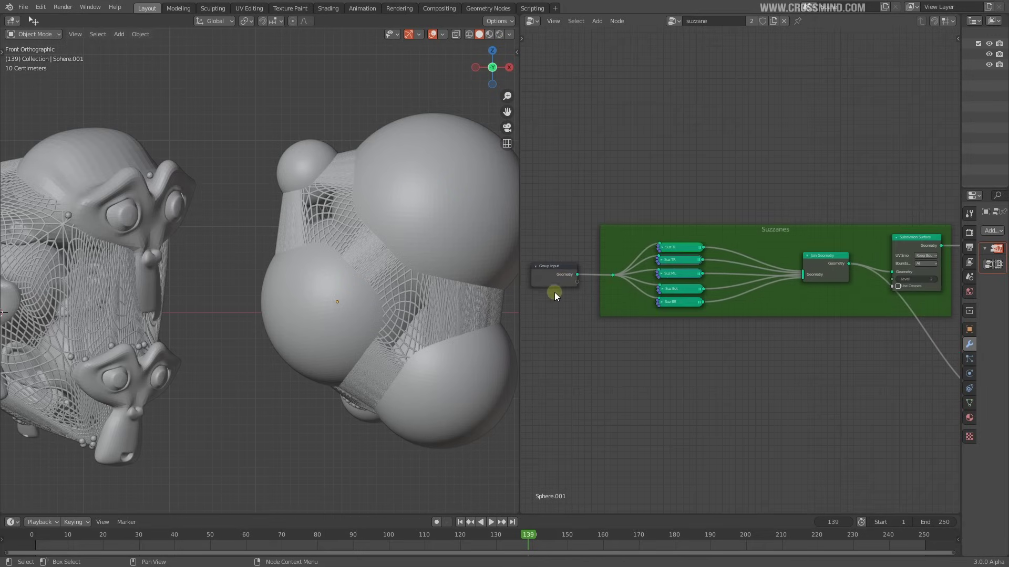
{"action": "left_click", "coordinate": [420, 195]}
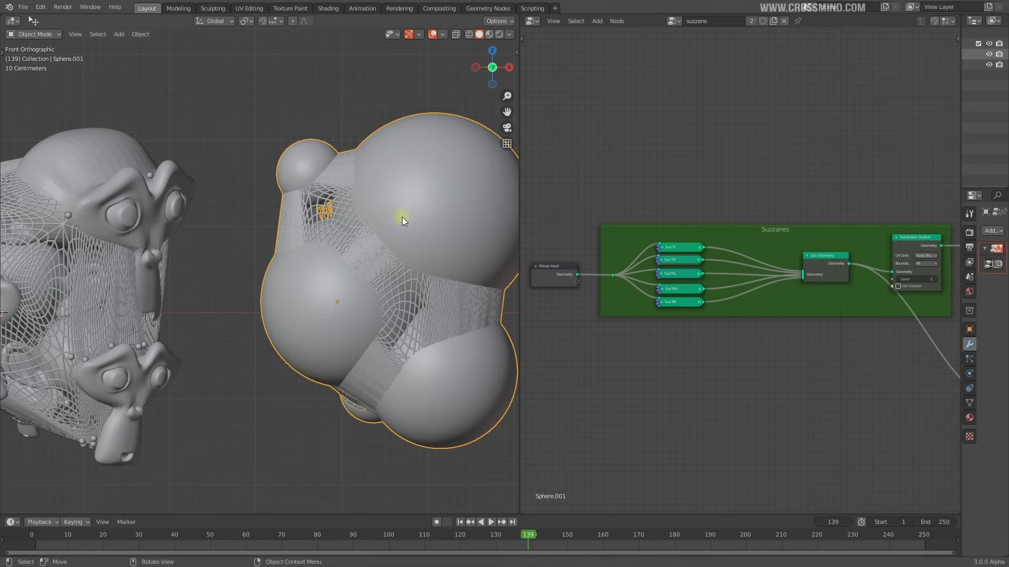
{"action": "middle_click_drag", "start_coordinate": [279, 281], "coordinate": [317, 265], "text": "shift"}
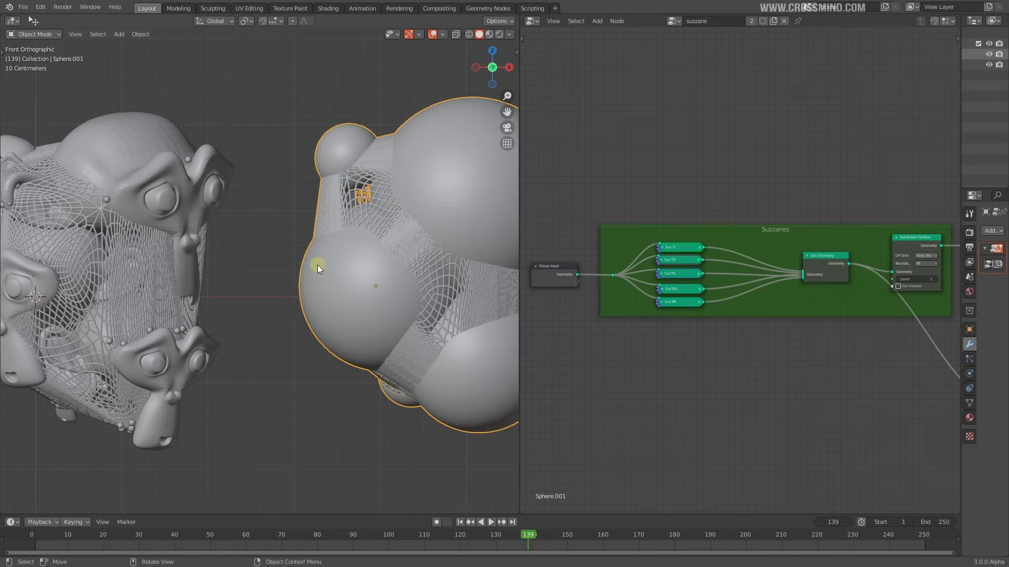
{"action": "scroll", "coordinate": [380, 248], "scroll_direction": "up", "scroll_amount": 1}
{"action": "middle_click_drag", "start_coordinate": [387, 248], "coordinate": [338, 272], "text": "shift"}
{"action": "scroll", "coordinate": [339, 272], "scroll_direction": "up", "scroll_amount": 3}
{"action": "middle_click_drag", "start_coordinate": [508, 313], "coordinate": [327, 263], "text": "shift"}
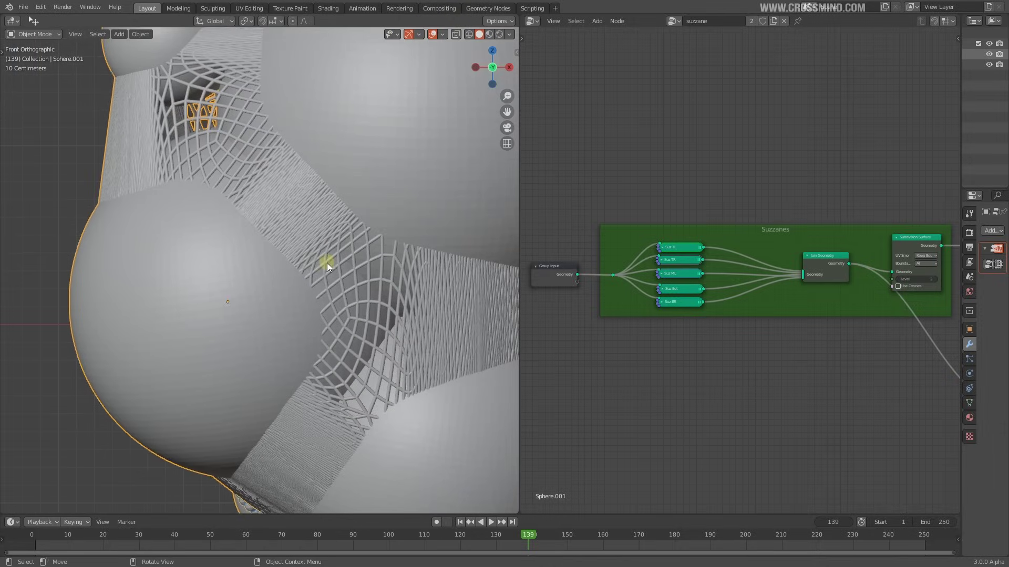
{"action": "scroll", "coordinate": [327, 262], "scroll_direction": "down", "scroll_amount": 5}
{"action": "middle_click_drag", "start_coordinate": [89, 227], "coordinate": [125, 178], "text": "shift"}
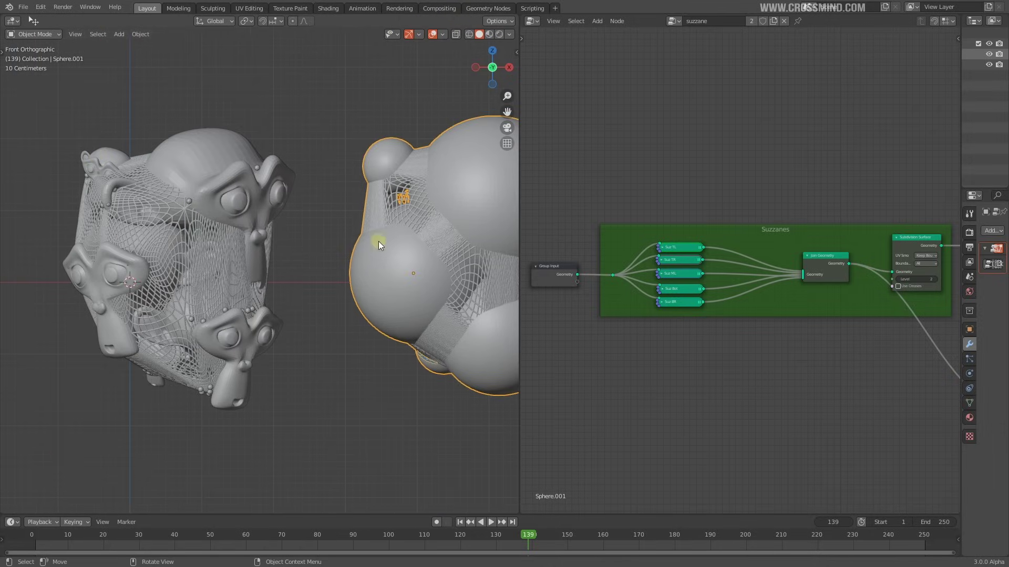
Inspect the sphere cluster from other angles, and examine the ico sphere instances on its cage in wireframe shading
{"action": "middle_click_drag", "start_coordinate": [378, 243], "coordinate": [297, 241]}
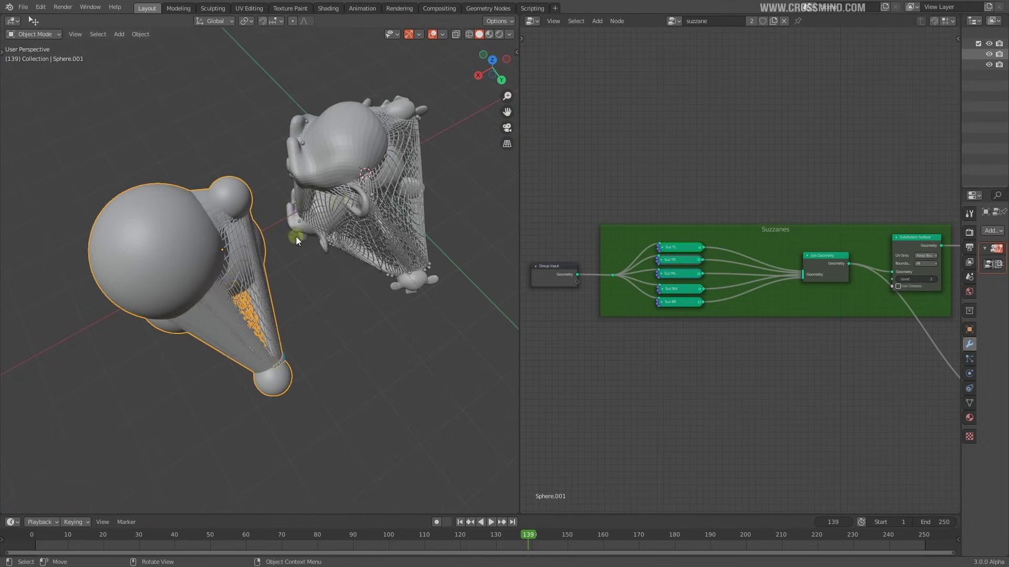
{"action": "scroll", "coordinate": [296, 236], "scroll_direction": "up", "scroll_amount": 4}
{"action": "middle_click_drag", "start_coordinate": [207, 399], "coordinate": [288, 295]}
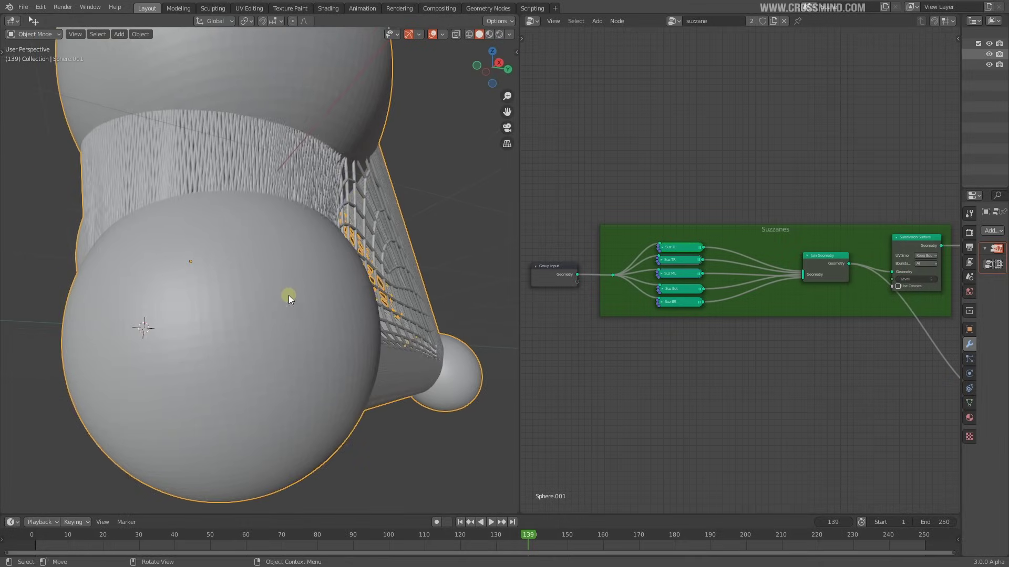
{"action": "scroll", "coordinate": [286, 253], "scroll_direction": "down", "scroll_amount": 4}
{"action": "mouse_move", "coordinate": [411, 219]}
{"action": "middle_mouse_down"}
{"action": "mouse_move", "coordinate": [380, 226]}
{"action": "mouse_move", "coordinate": [364, 248]}
{"action": "mouse_move", "coordinate": [404, 209]}
{"action": "middle_mouse_up"}
{"action": "key", "text": "shift+z"}
{"action": "scroll", "coordinate": [396, 219], "scroll_direction": "up", "scroll_amount": 2}
{"action": "scroll", "coordinate": [374, 246], "scroll_direction": "up", "scroll_amount": 2}
{"action": "scroll", "coordinate": [387, 194], "scroll_direction": "up", "scroll_amount": 5}
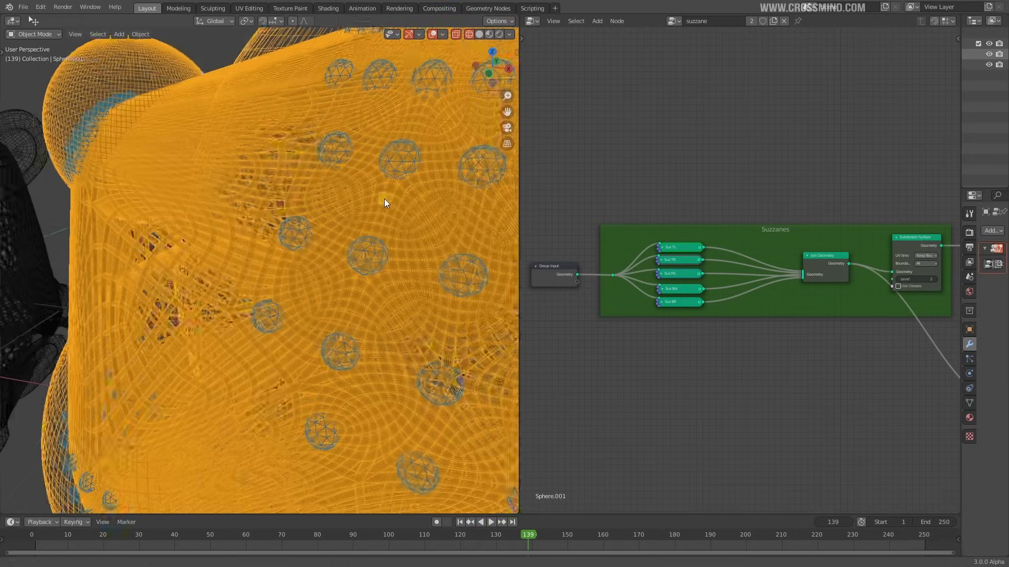
Switch the viewport from wireframe to solid shading
{"action": "scroll", "coordinate": [362, 210], "scroll_direction": "down", "scroll_amount": 4}
{"action": "key", "text": "z"}
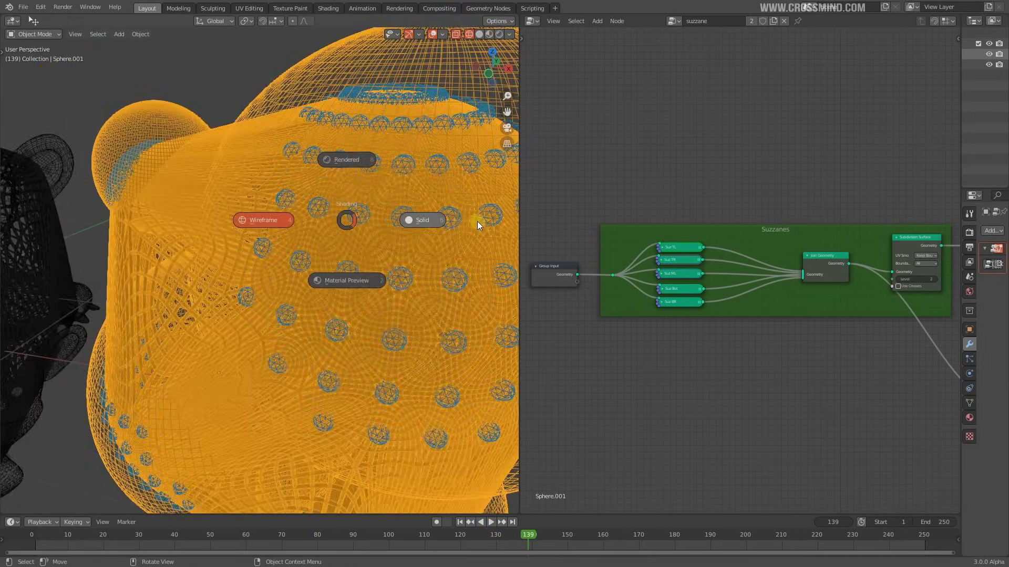
{"action": "left_click", "coordinate": [474, 223]}
Add a torus mesh and move it to an empty area beside the sphere cluster
{"action": "scroll", "coordinate": [473, 224], "scroll_direction": "down", "scroll_amount": 5}
{"action": "mouse_move", "coordinate": [472, 224]}
{"action": "middle_mouse_down"}
{"action": "mouse_move", "coordinate": [362, 222]}
{"action": "mouse_move", "coordinate": [308, 257]}
{"action": "middle_mouse_up"}
{"action": "left_click", "coordinate": [405, 232]}
{"action": "key", "text": "shift+a"}
{"action": "left_click", "coordinate": [446, 305]}
{"action": "scroll", "coordinate": [358, 270], "scroll_direction": "down", "scroll_amount": 2}
{"action": "scroll", "coordinate": [358, 256], "scroll_direction": "down", "scroll_amount": 3}
{"action": "key", "text": "g"}
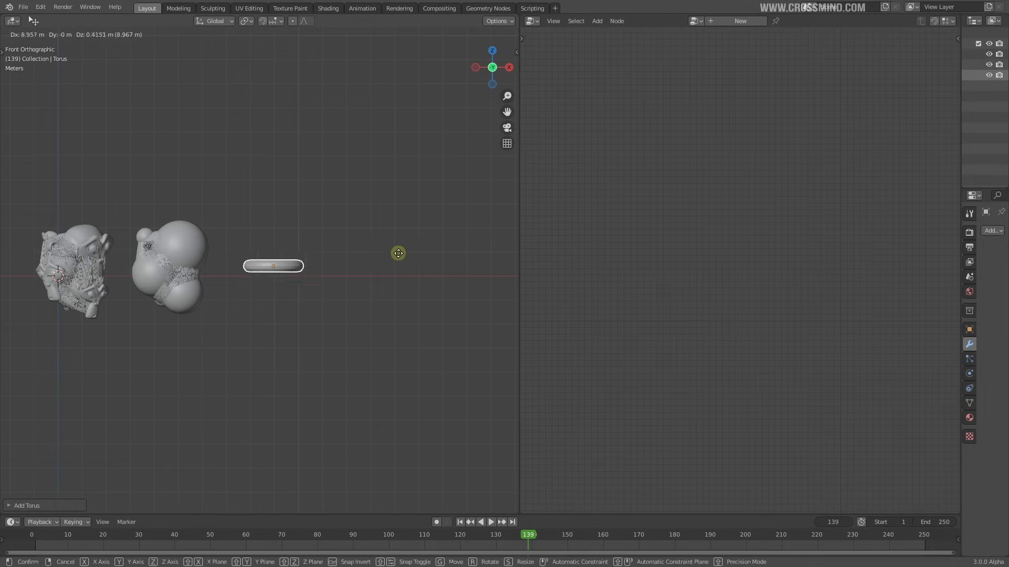
{"action": "left_click", "coordinate": [446, 244]}
Rotate the torus about the X axis so its ring opening faces the front view
{"action": "scroll", "coordinate": [393, 242], "scroll_direction": "up", "scroll_amount": 3}
{"action": "key", "text": "r"}
{"action": "key", "text": "x"}
{"action": "left_click", "coordinate": [436, 231]}
Create a geometry node tree on the torus and replace it with the existing suzzane tree
{"action": "left_click", "coordinate": [735, 22]}
{"action": "left_click", "coordinate": [677, 22]}
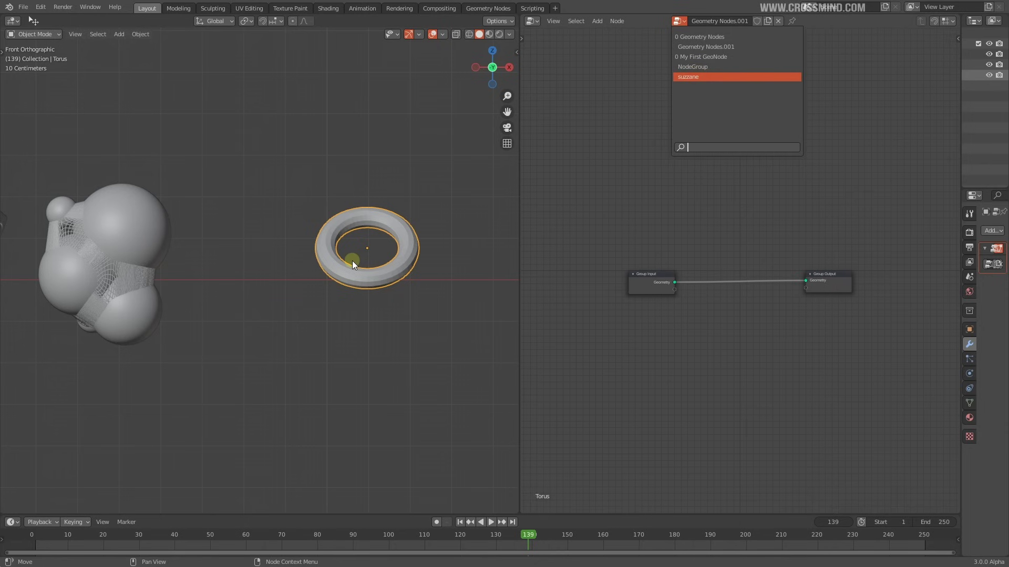
{"action": "middle_click_drag", "start_coordinate": [465, 281], "coordinate": [381, 300], "text": "shift"}
{"action": "scroll", "coordinate": [408, 287], "scroll_direction": "up", "scroll_amount": 2}
{"action": "left_click", "coordinate": [492, 240]}
Compare the torus version with the Suzanne and sphere versions, and move it closer to the sphere cluster
{"action": "scroll", "coordinate": [383, 299], "scroll_direction": "up", "scroll_amount": 4}
{"action": "scroll", "coordinate": [393, 291], "scroll_direction": "down", "scroll_amount": 5}
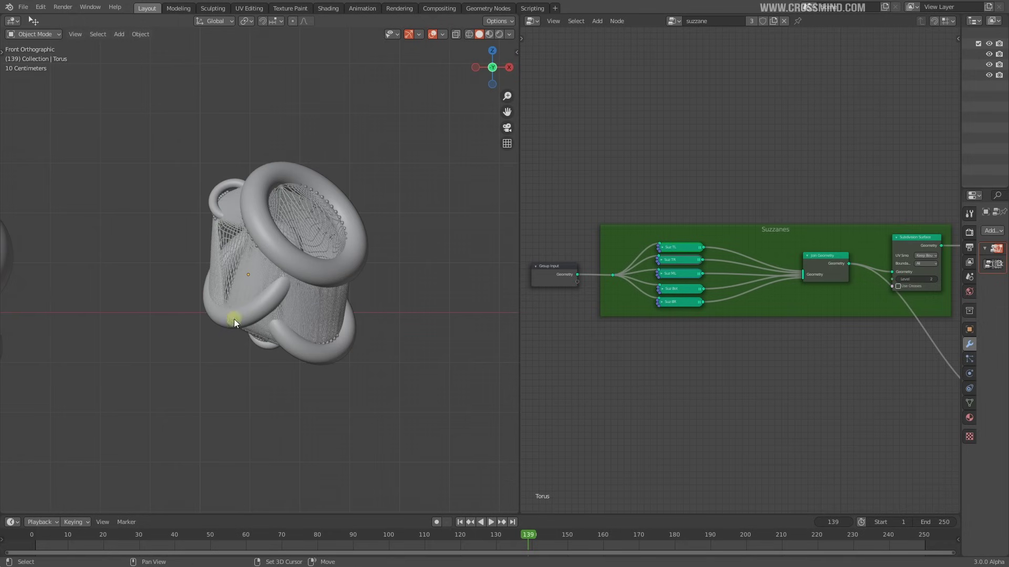
{"action": "middle_click_drag", "start_coordinate": [159, 321], "coordinate": [406, 293], "text": "shift"}
{"action": "middle_click_drag", "start_coordinate": [129, 307], "coordinate": [360, 300], "text": "shift"}
{"action": "scroll", "coordinate": [209, 304], "scroll_direction": "up", "scroll_amount": 2}
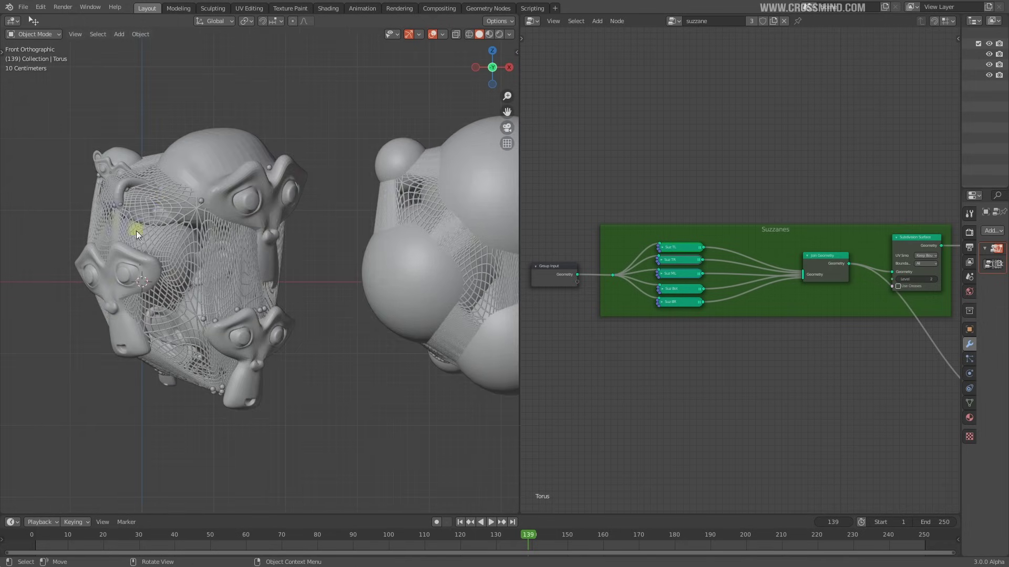
{"action": "scroll", "coordinate": [191, 294], "scroll_direction": "down", "scroll_amount": 4}
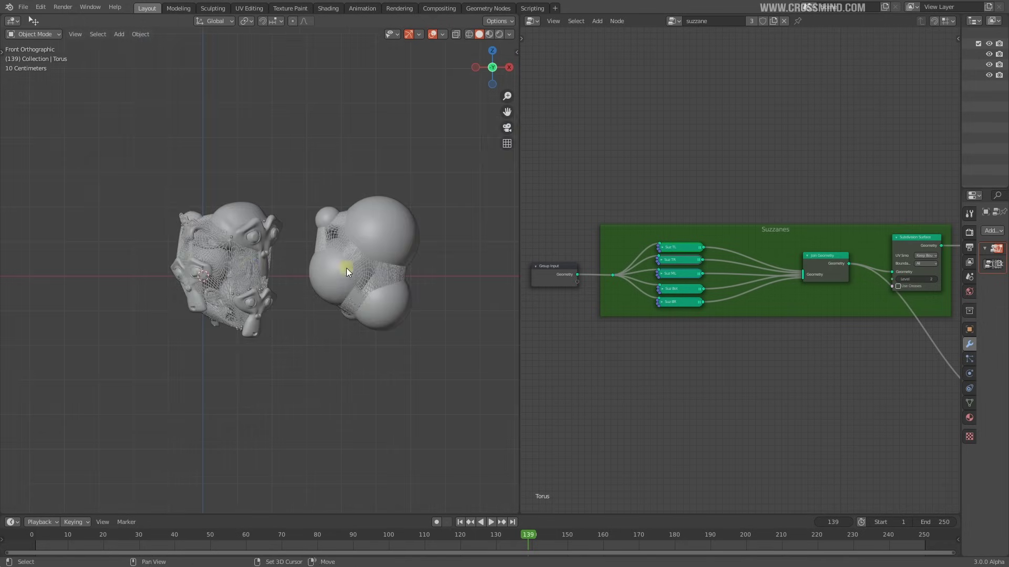
{"action": "middle_click_drag", "start_coordinate": [497, 280], "coordinate": [282, 292], "text": "shift"}
{"action": "scroll", "coordinate": [281, 292], "scroll_direction": "up", "scroll_amount": 3}
{"action": "left_click_drag", "start_coordinate": [405, 270], "coordinate": [328, 307]}
Examine the torus cage together with the Suzzanes, cage and glitter frames of its node tree
{"action": "scroll", "coordinate": [297, 282], "scroll_direction": "down", "scroll_amount": 1}
{"action": "middle_click_drag", "start_coordinate": [298, 282], "coordinate": [511, 246], "text": "shift"}
{"action": "middle_click_drag", "start_coordinate": [392, 254], "coordinate": [323, 295], "text": "shift"}
{"action": "scroll", "coordinate": [324, 288], "scroll_direction": "up", "scroll_amount": 3}
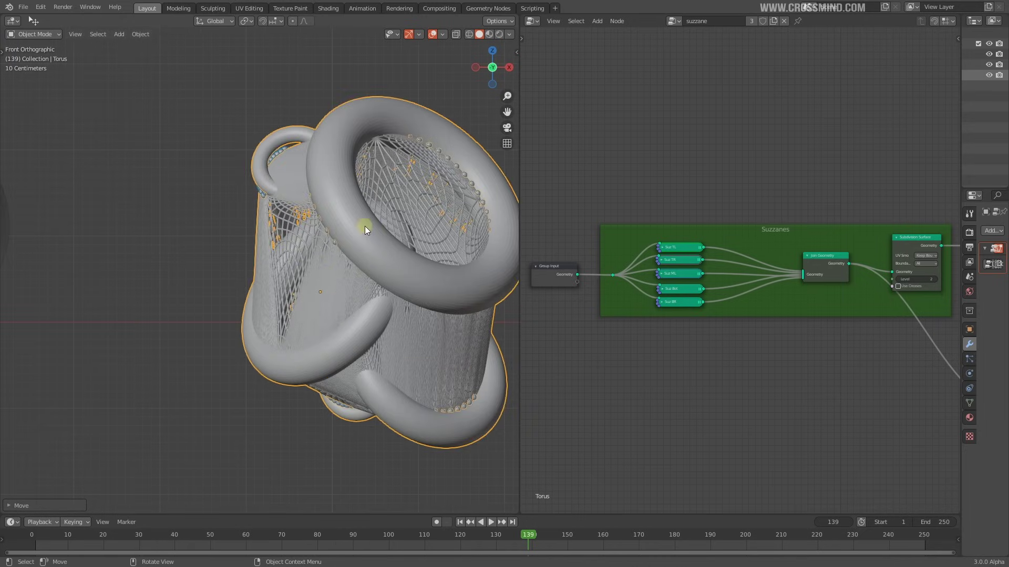
{"action": "scroll", "coordinate": [678, 355], "scroll_direction": "down", "scroll_amount": 5}
{"action": "middle_click_drag", "start_coordinate": [611, 319], "coordinate": [526, 294]}
{"action": "scroll", "coordinate": [696, 300], "scroll_direction": "down", "scroll_amount": 4}
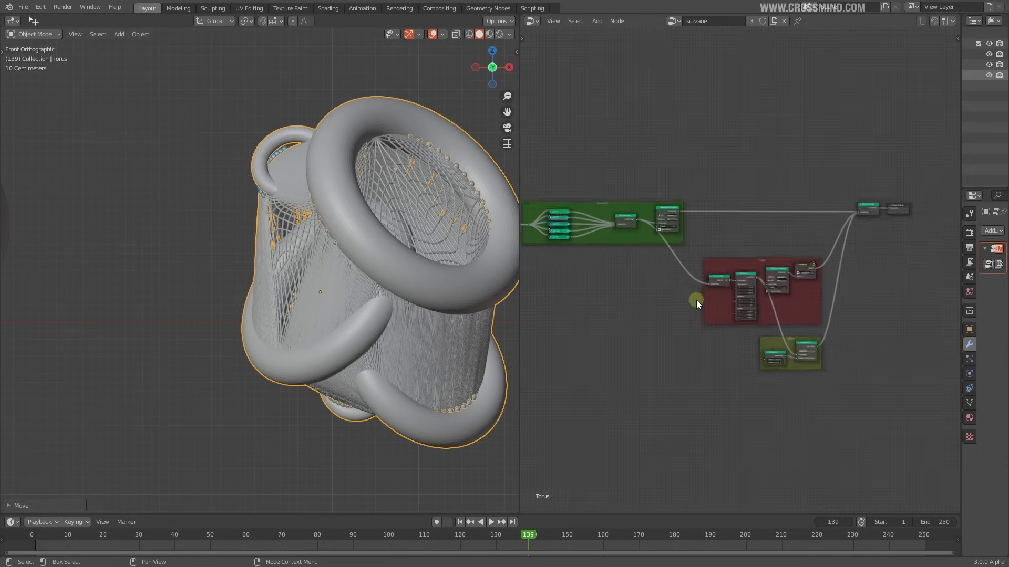
{"action": "middle_click_drag", "start_coordinate": [695, 301], "coordinate": [720, 315]}
{"action": "scroll", "coordinate": [740, 273], "scroll_direction": "up", "scroll_amount": 3}
{"action": "scroll", "coordinate": [288, 275], "scroll_direction": "down", "scroll_amount": 4}
Line the torus version up beside the sphere cluster and the Suzanne version
{"action": "middle_click_drag", "start_coordinate": [288, 275], "coordinate": [446, 254], "text": "shift"}
{"action": "key", "text": "g"}
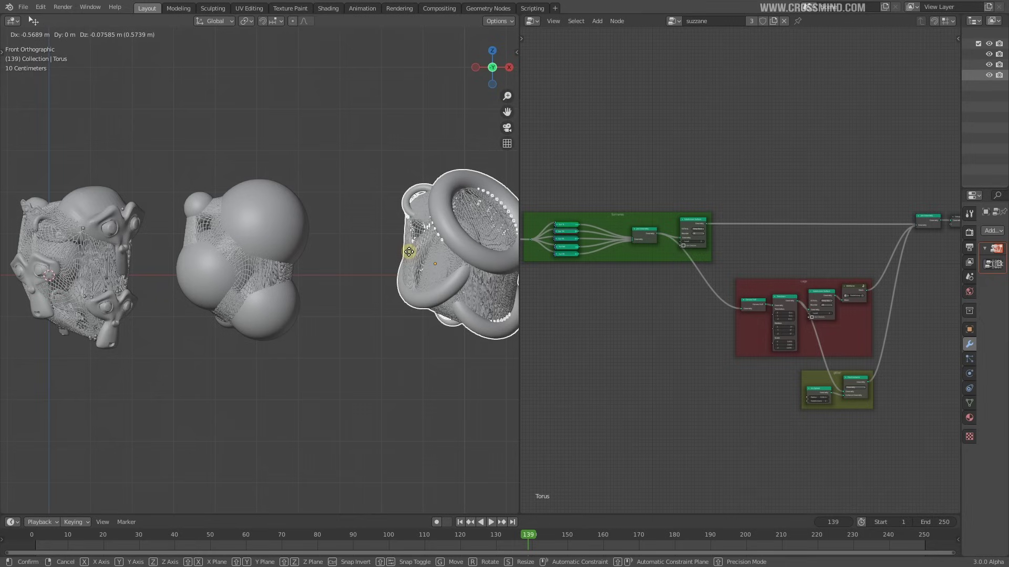
{"action": "left_click", "coordinate": [409, 251]}
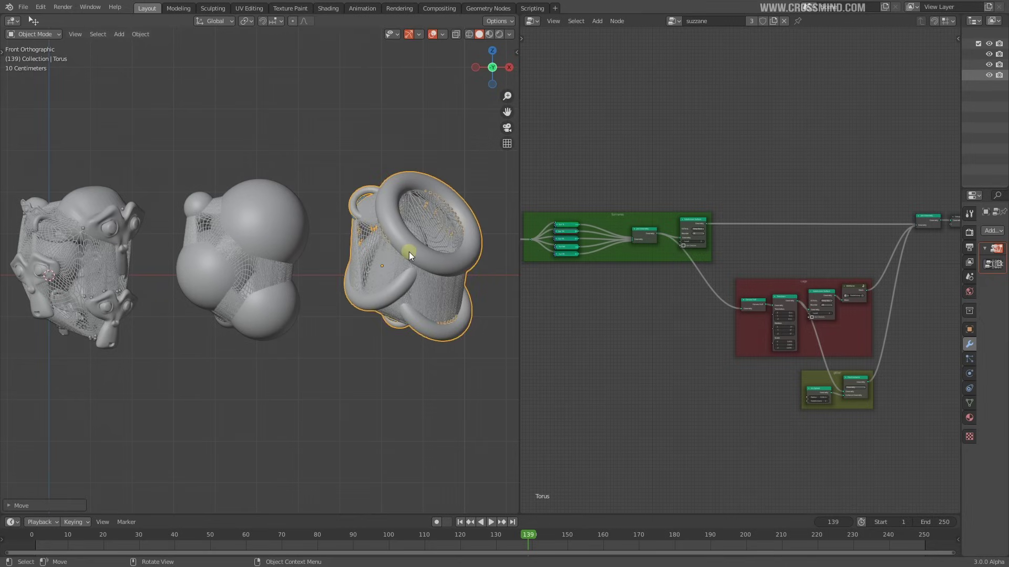
Inspect the torus rings and their wire cage up close next to the sphere cluster
{"action": "middle_click_drag", "start_coordinate": [408, 251], "coordinate": [296, 256], "text": "shift"}
{"action": "scroll", "coordinate": [297, 256], "scroll_direction": "up", "scroll_amount": 2}
{"action": "left_click", "coordinate": [270, 388]}
{"action": "scroll", "coordinate": [339, 312], "scroll_direction": "up", "scroll_amount": 3}
{"action": "middle_click_drag", "start_coordinate": [339, 313], "coordinate": [401, 361], "text": "shift"}
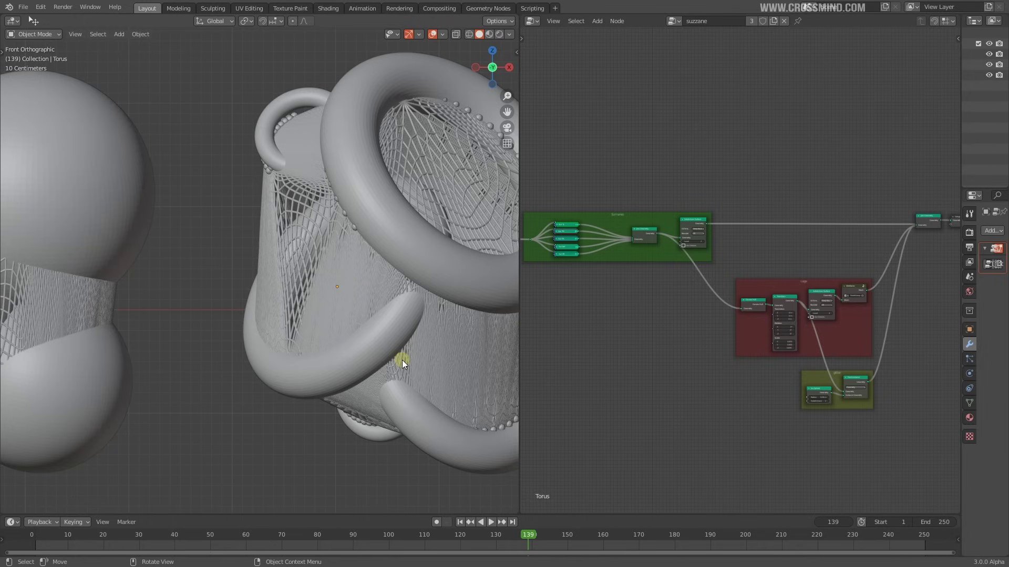
{"action": "scroll", "coordinate": [402, 360], "scroll_direction": "down", "scroll_amount": 4}
{"action": "middle_click_drag", "start_coordinate": [162, 333], "coordinate": [387, 333], "text": "shift"}
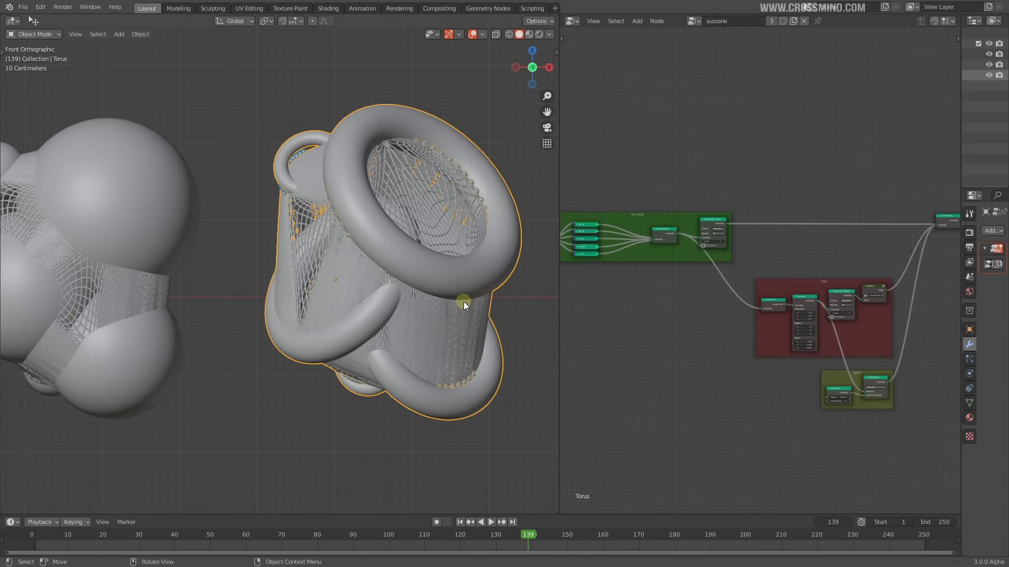
{"action": "key", "text": "g"}
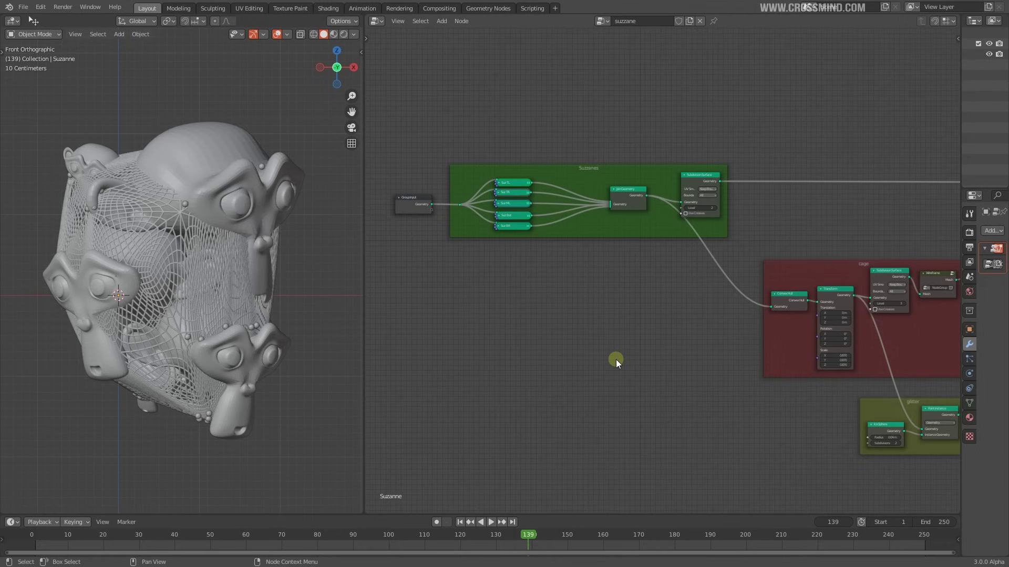
Examine the caged Suzanne heads and follow the suzzane node tree from Group Input to Group Output
{"action": "scroll", "coordinate": [612, 360], "scroll_direction": "up", "scroll_amount": 3}
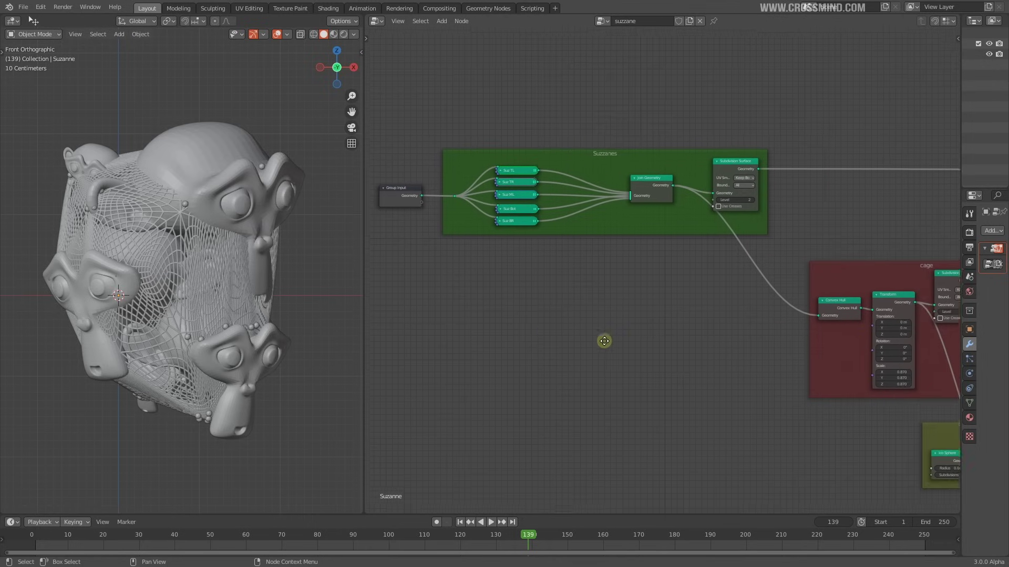
{"action": "middle_click_drag", "start_coordinate": [608, 345], "coordinate": [585, 333]}
{"action": "scroll", "coordinate": [181, 170], "scroll_direction": "up", "scroll_amount": 2}
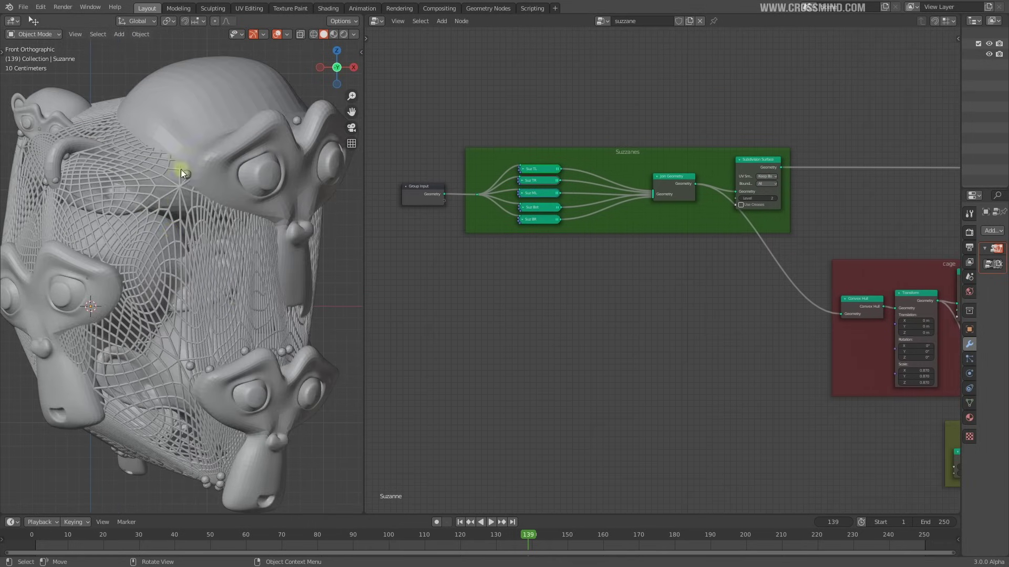
{"action": "middle_click_drag", "start_coordinate": [236, 295], "coordinate": [277, 265], "text": "shift"}
{"action": "scroll", "coordinate": [277, 265], "scroll_direction": "down", "scroll_amount": 2}
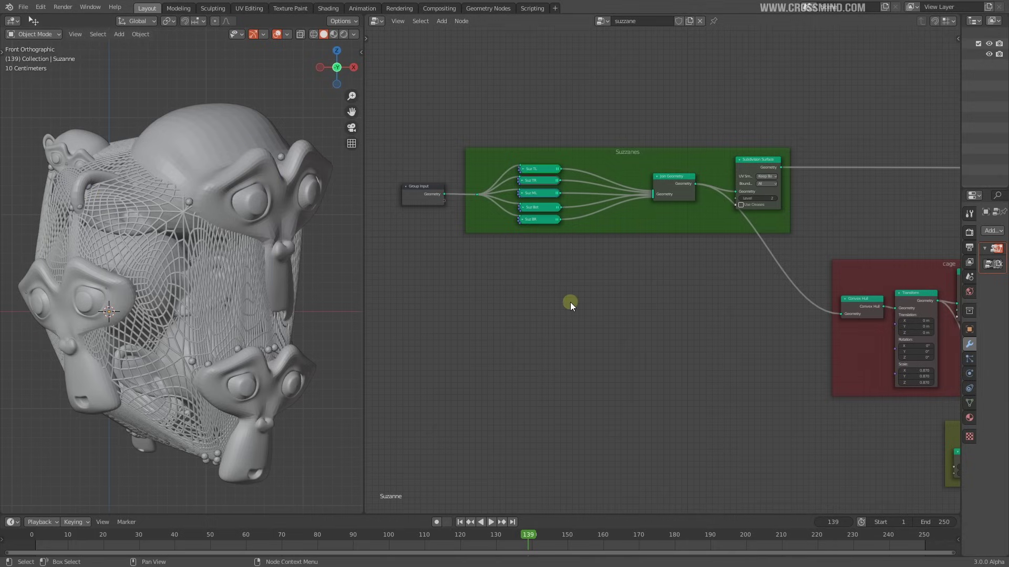
{"action": "middle_click_drag", "start_coordinate": [570, 302], "coordinate": [444, 297]}
{"action": "scroll", "coordinate": [525, 316], "scroll_direction": "down", "scroll_amount": 3}
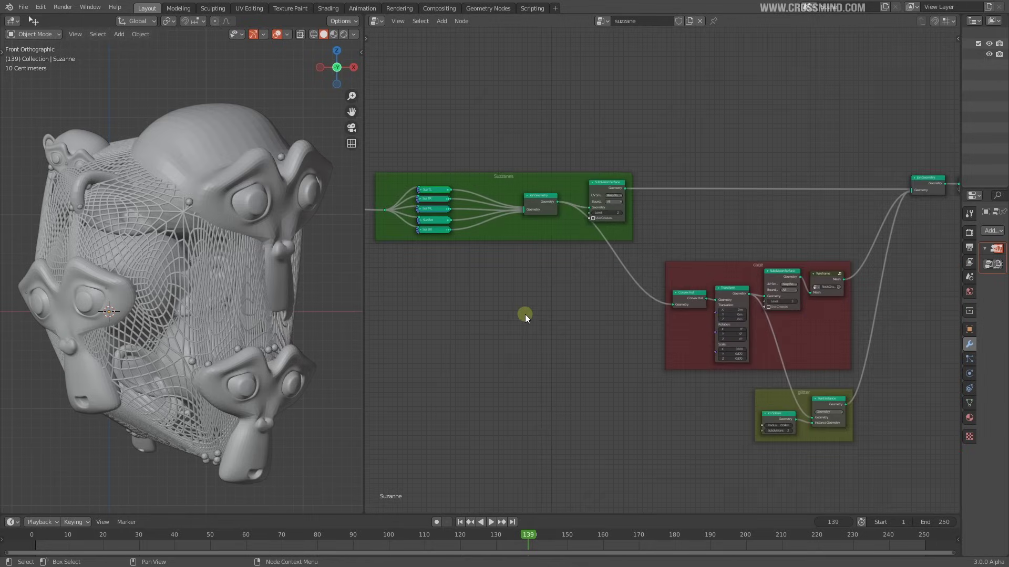
{"action": "middle_click_drag", "start_coordinate": [525, 315], "coordinate": [641, 326]}
{"action": "scroll", "coordinate": [581, 322], "scroll_direction": "up", "scroll_amount": 1}
{"action": "scroll", "coordinate": [641, 325], "scroll_direction": "up", "scroll_amount": 2}
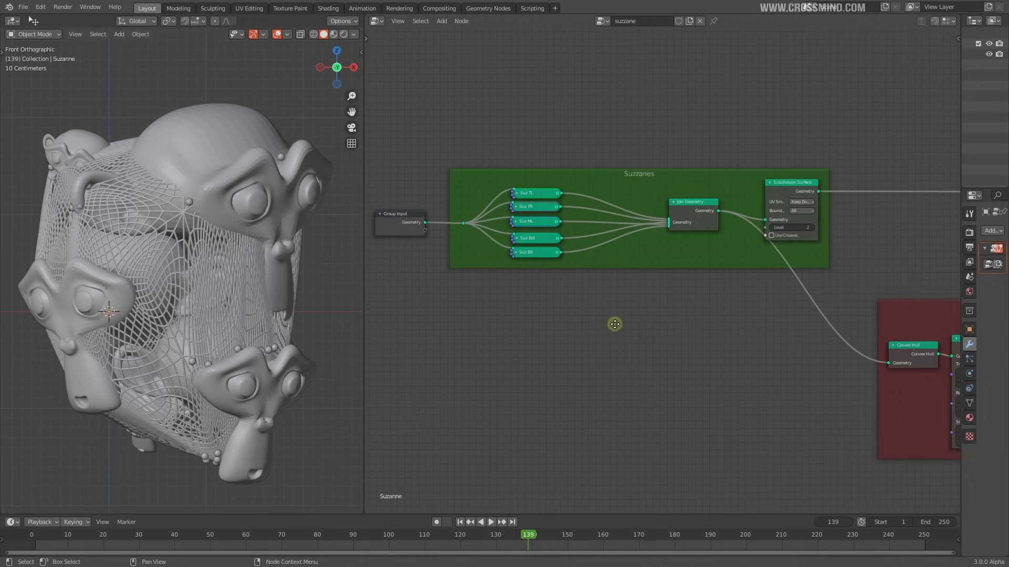
{"action": "scroll", "coordinate": [685, 367], "scroll_direction": "up", "scroll_amount": 1}
{"action": "middle_click_drag", "start_coordinate": [611, 323], "coordinate": [538, 320]}
{"action": "scroll", "coordinate": [685, 367], "scroll_direction": "down", "scroll_amount": 1}
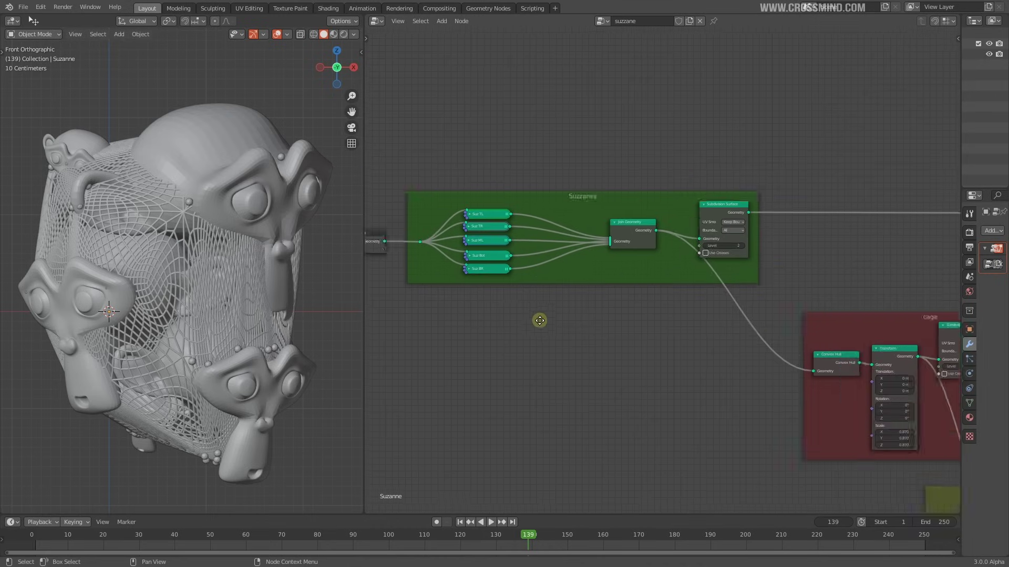
{"action": "scroll", "coordinate": [667, 356], "scroll_direction": "down", "scroll_amount": 1}
{"action": "middle_click_drag", "start_coordinate": [667, 356], "coordinate": [580, 284]}
{"action": "middle_click_drag", "start_coordinate": [573, 296], "coordinate": [439, 310]}
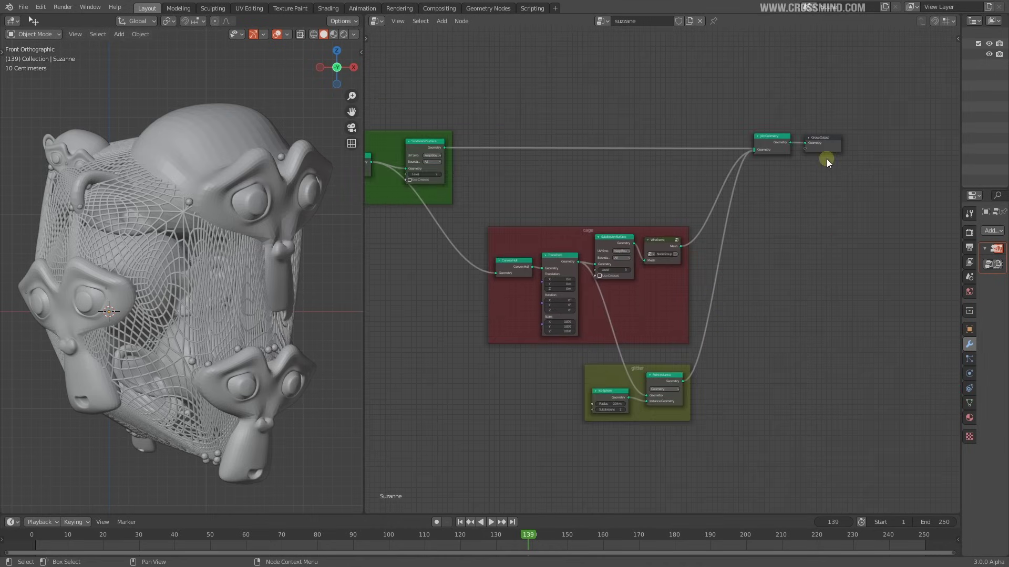
{"action": "middle_click_drag", "start_coordinate": [823, 260], "coordinate": [906, 264]}
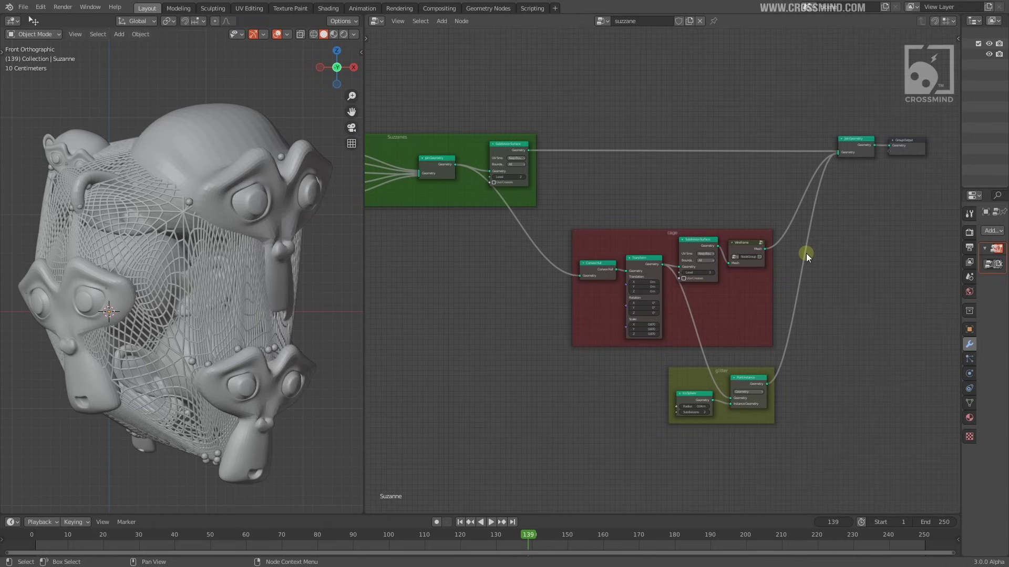
Nudge the Subdivision Surface node slightly lower inside the cage frame
{"action": "scroll", "coordinate": [806, 254], "scroll_direction": "up", "scroll_amount": 2}
{"action": "middle_click_drag", "start_coordinate": [805, 251], "coordinate": [814, 269]}
{"action": "left_click", "coordinate": [732, 257]}
{"action": "left_click_drag", "start_coordinate": [733, 259], "coordinate": [734, 272]}
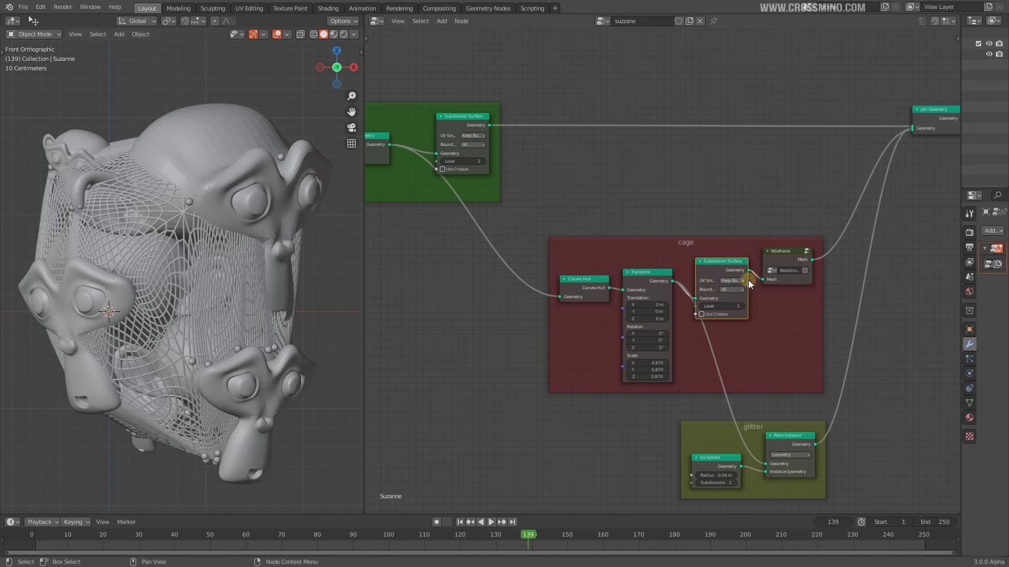
Review how the Suzzanes, cage and glitter frames feed the final Join Geometry node
{"action": "scroll", "coordinate": [748, 279], "scroll_direction": "down", "scroll_amount": 3}
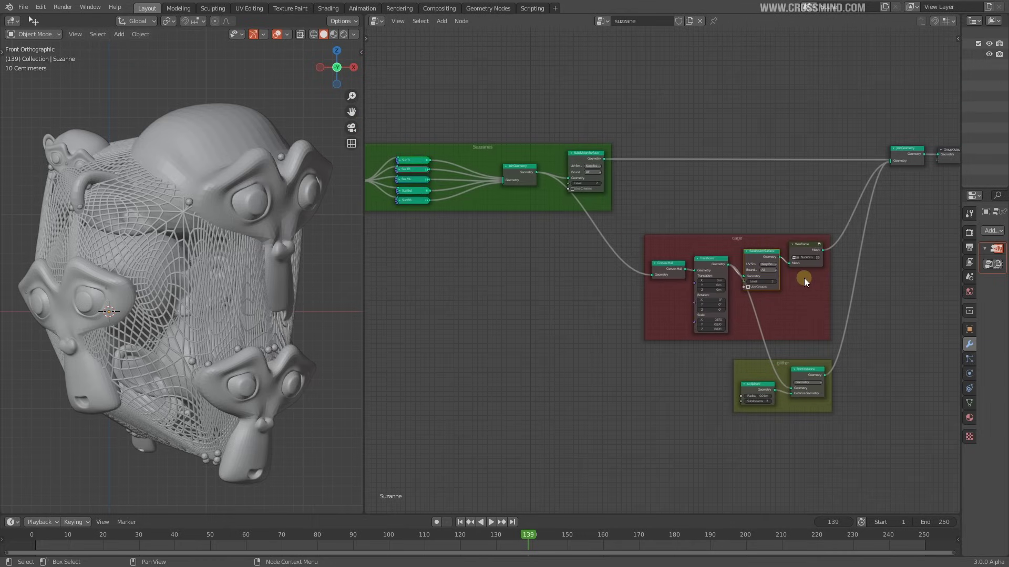
{"action": "middle_click_drag", "start_coordinate": [755, 303], "coordinate": [774, 236]}
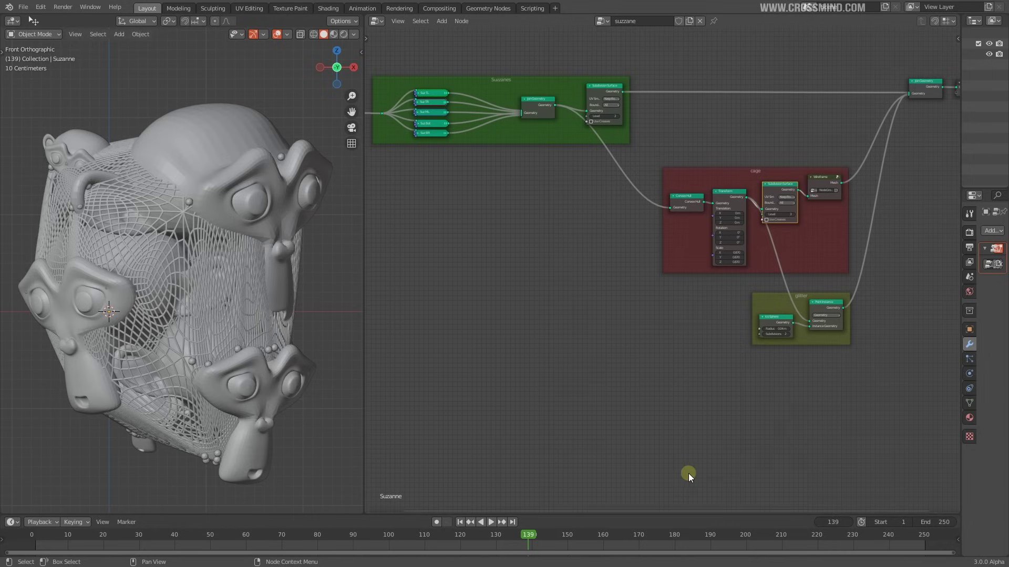
{"action": "scroll", "coordinate": [662, 388], "scroll_direction": "up", "scroll_amount": 2}
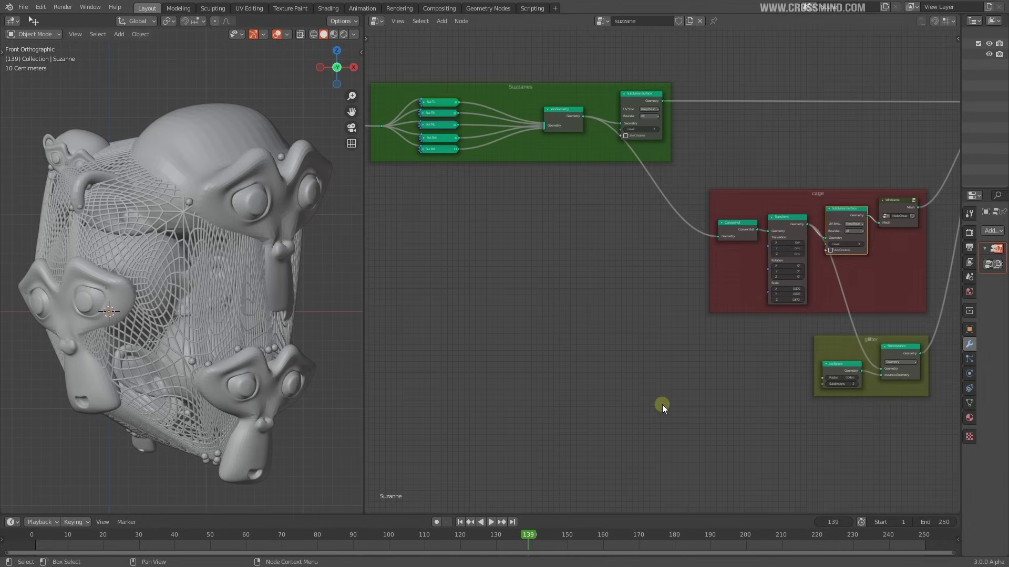
{"action": "middle_click_drag", "start_coordinate": [610, 315], "coordinate": [624, 351]}
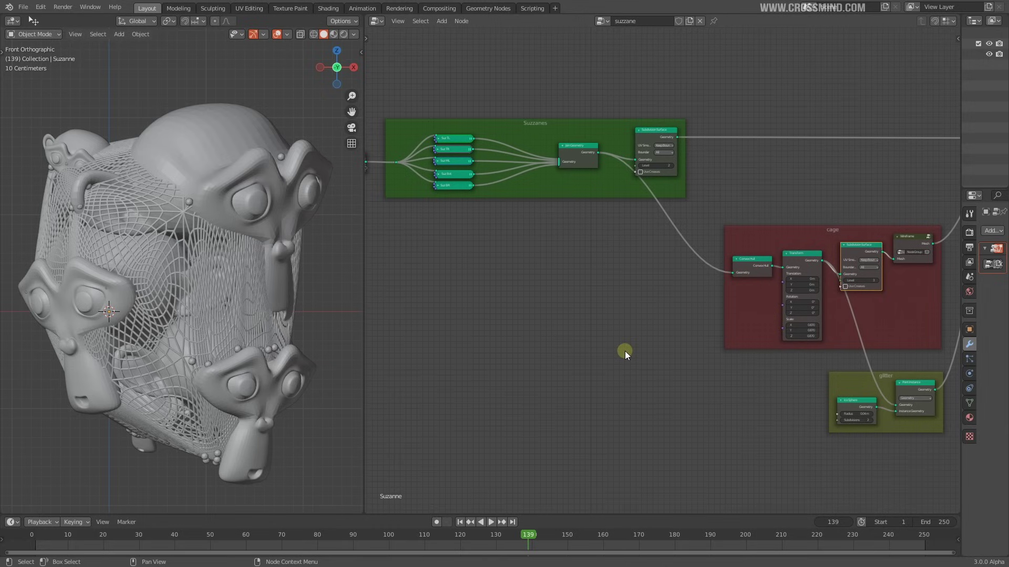
{"action": "middle_click_drag", "start_coordinate": [955, 181], "coordinate": [720, 213]}
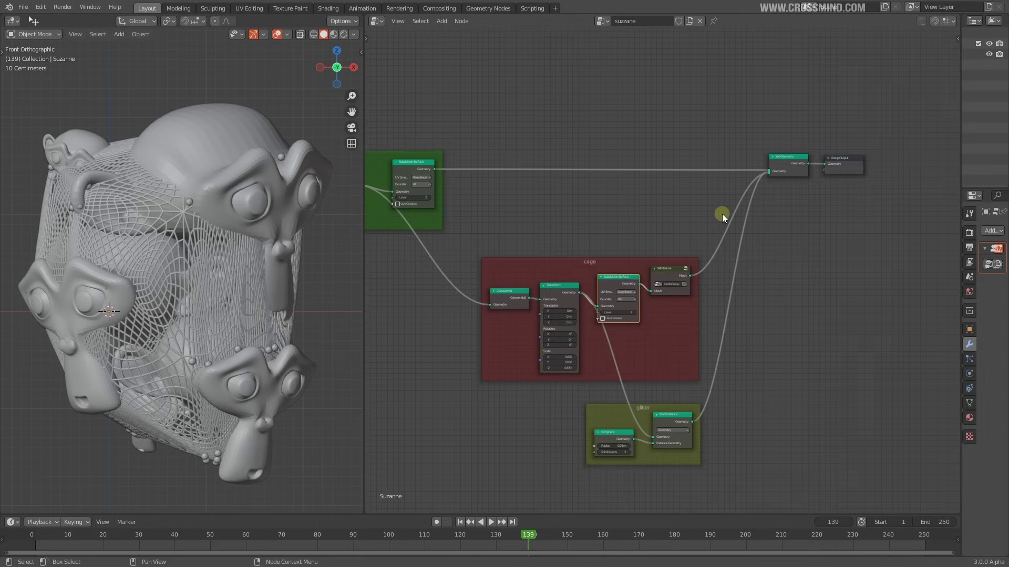
{"action": "middle_click_drag", "start_coordinate": [574, 224], "coordinate": [655, 210]}
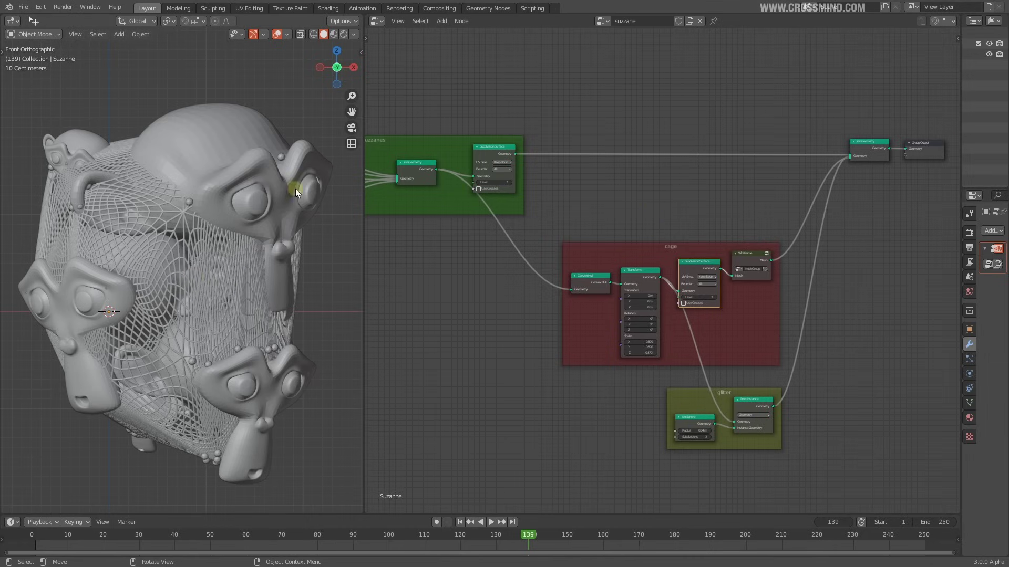
{"action": "scroll", "coordinate": [203, 242], "scroll_direction": "down", "scroll_amount": 4}
{"action": "scroll", "coordinate": [203, 243], "scroll_direction": "up", "scroll_amount": 4}
{"action": "mouse_move", "coordinate": [694, 227]}
{"action": "middle_mouse_down"}
{"action": "mouse_move", "coordinate": [720, 219]}
{"action": "mouse_move", "coordinate": [689, 226]}
{"action": "middle_mouse_up"}
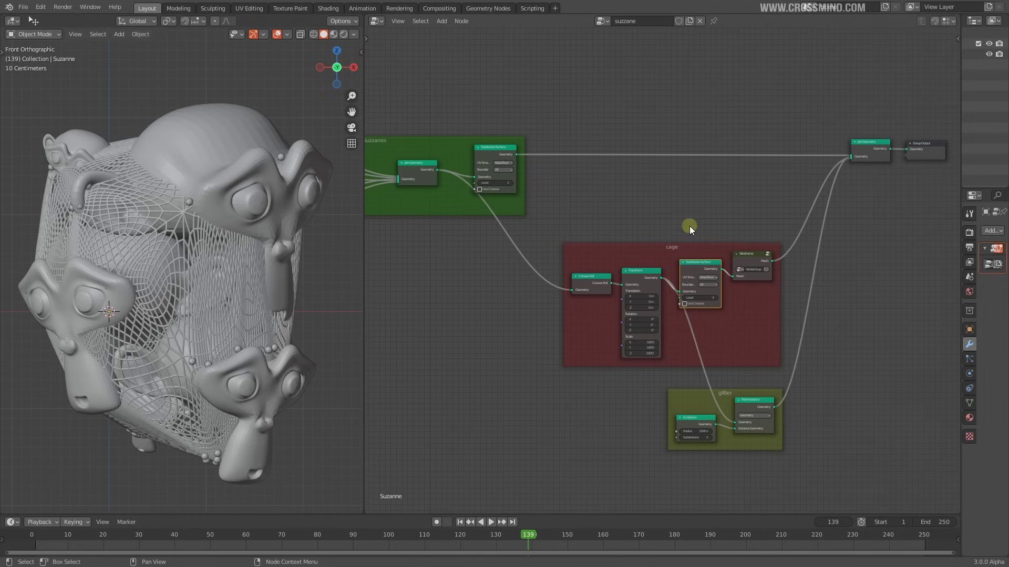
{"action": "middle_click_drag", "start_coordinate": [754, 213], "coordinate": [739, 216]}
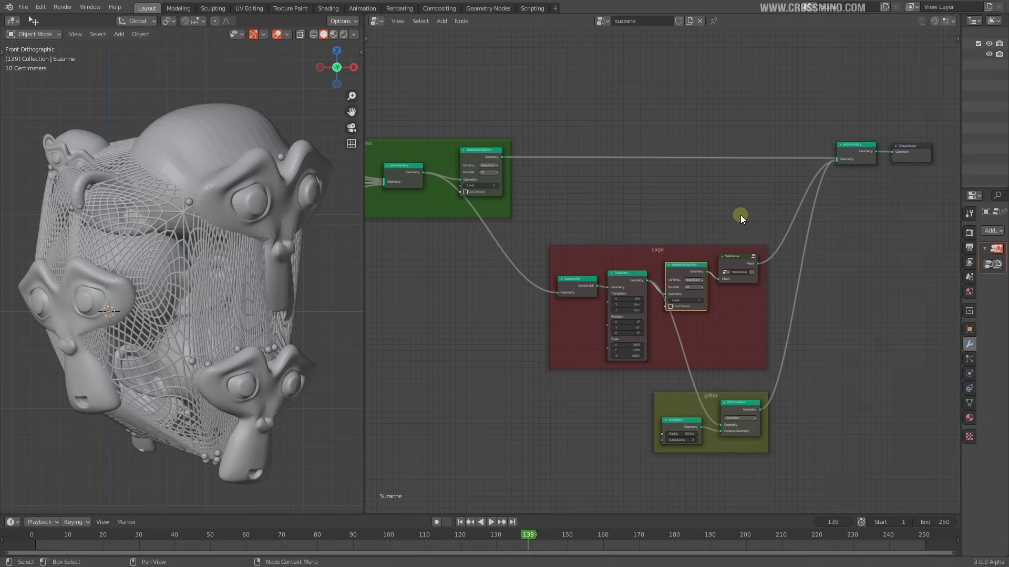
{"action": "scroll", "coordinate": [739, 216], "scroll_direction": "up", "scroll_amount": 2}
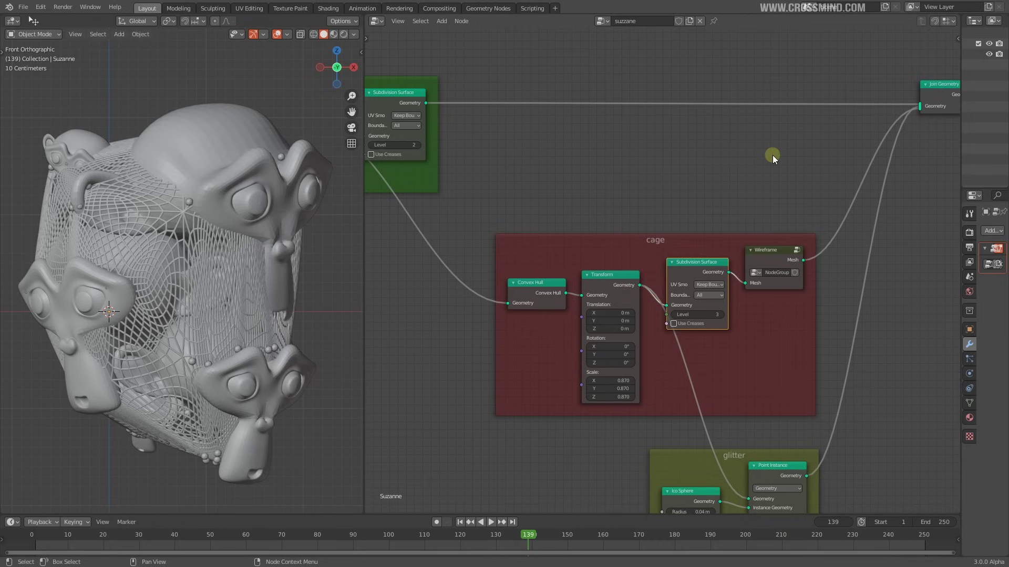
{"action": "scroll", "coordinate": [772, 156], "scroll_direction": "down", "scroll_amount": 1}
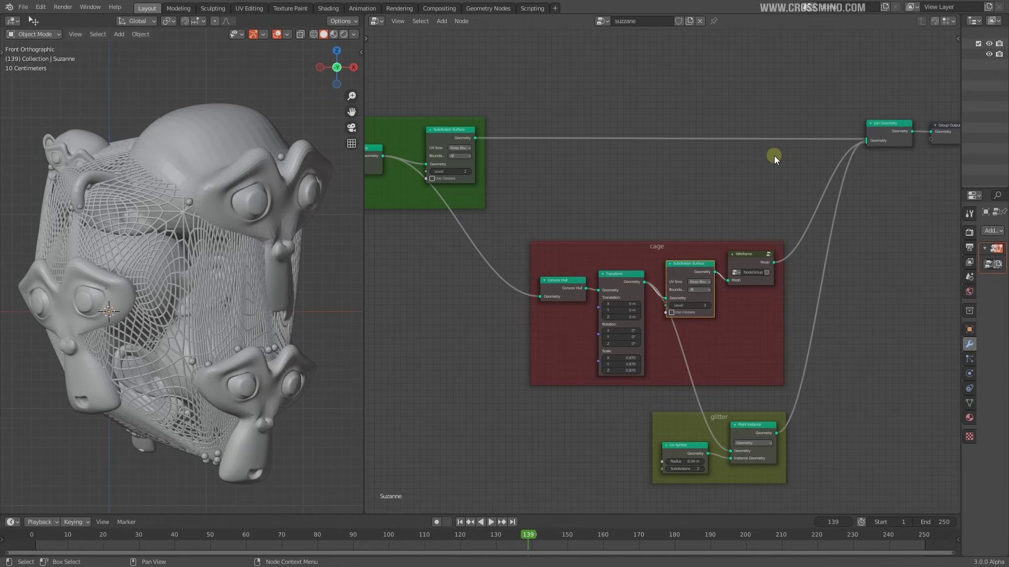
{"action": "scroll", "coordinate": [684, 140], "scroll_direction": "up", "scroll_amount": 1}
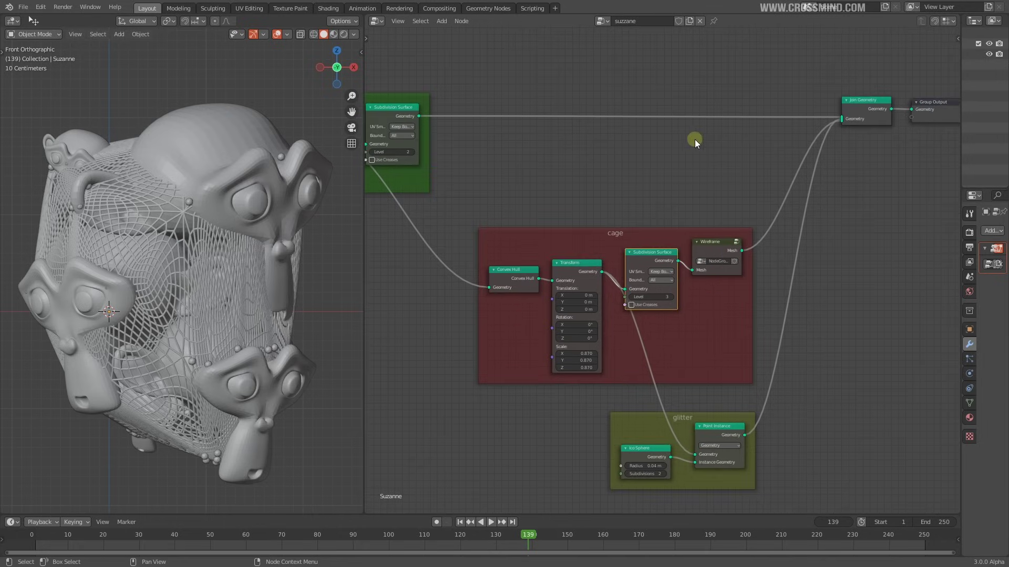
{"action": "scroll", "coordinate": [667, 191], "scroll_direction": "down", "scroll_amount": 1}
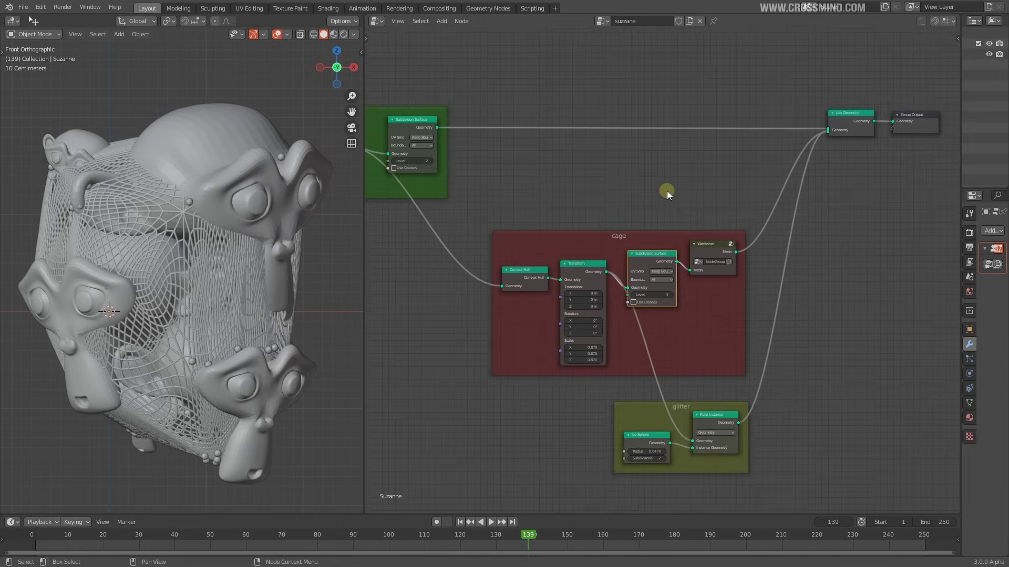
{"action": "scroll", "coordinate": [671, 191], "scroll_direction": "down", "scroll_amount": 2}
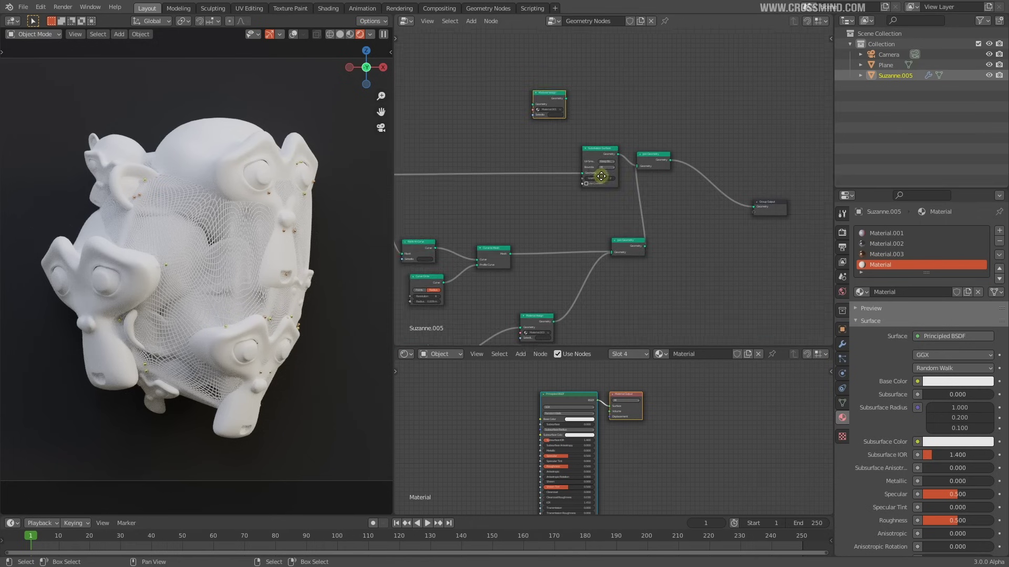
Insert the Material Assign node with Material.001 into the link before the Suzanne heads' Subdivision Surface node
{"action": "left_click_drag", "start_coordinate": [549, 95], "coordinate": [663, 257]}
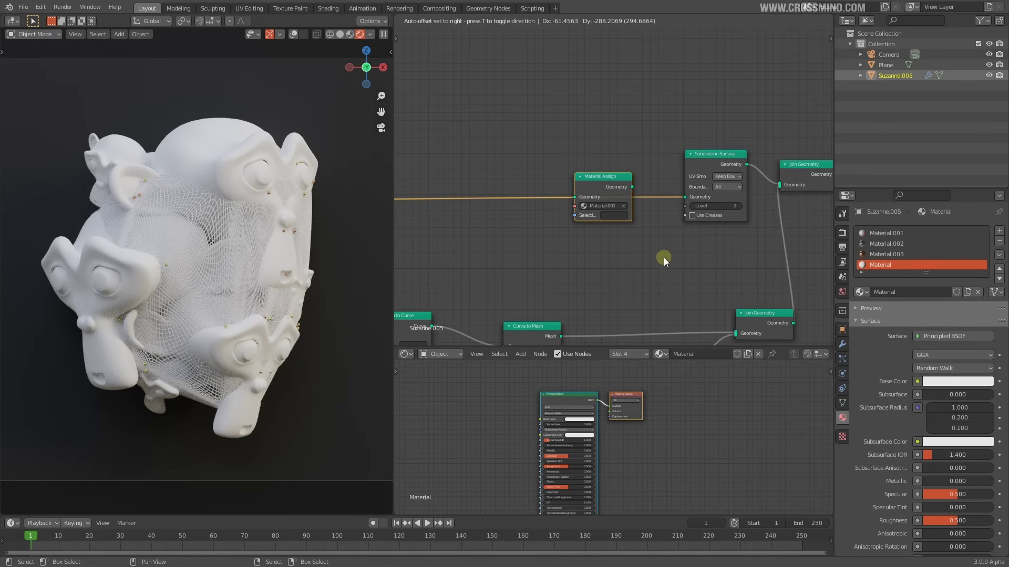
{"action": "left_click", "coordinate": [639, 232]}
Duplicate the Material Assign node and insert the copy, using Material.002, between Curve to Mesh and Join Geometry
{"action": "scroll", "coordinate": [642, 248], "scroll_direction": "down", "scroll_amount": 3}
{"action": "middle_click_drag", "start_coordinate": [756, 254], "coordinate": [645, 177]}
{"action": "key", "text": "shift+d"}
{"action": "left_click", "coordinate": [710, 233]}
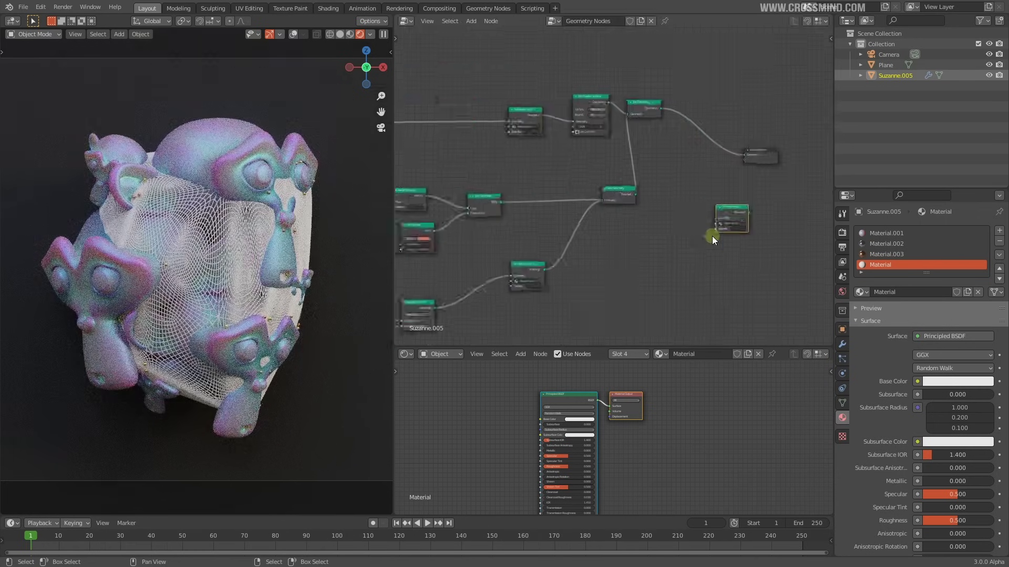
{"action": "scroll", "coordinate": [712, 239], "scroll_direction": "up", "scroll_amount": 4}
{"action": "left_click_drag", "start_coordinate": [767, 218], "coordinate": [526, 194]}
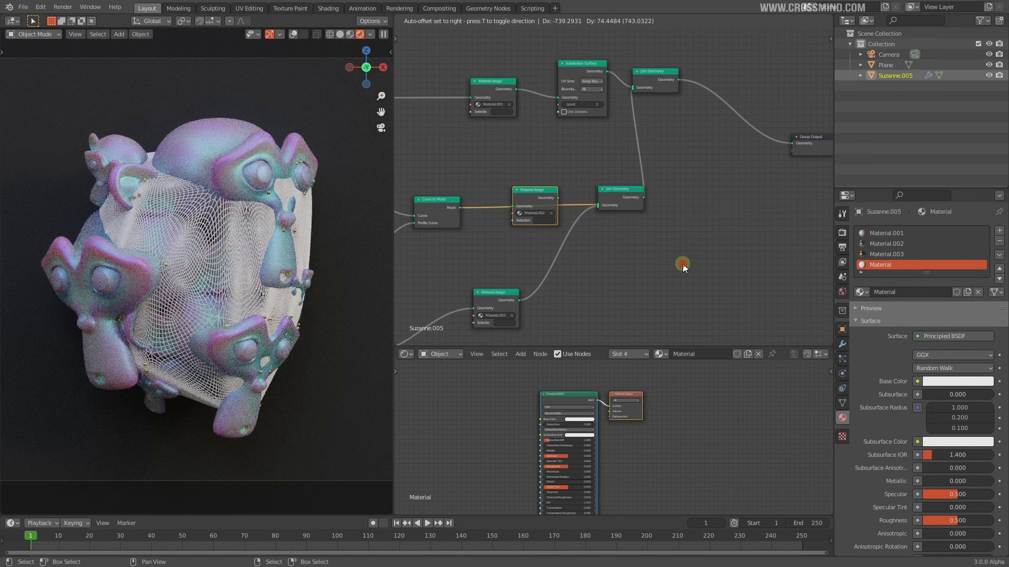
{"action": "left_click", "coordinate": [646, 241]}
{"action": "left_click_drag", "start_coordinate": [394, 241], "coordinate": [513, 241]}
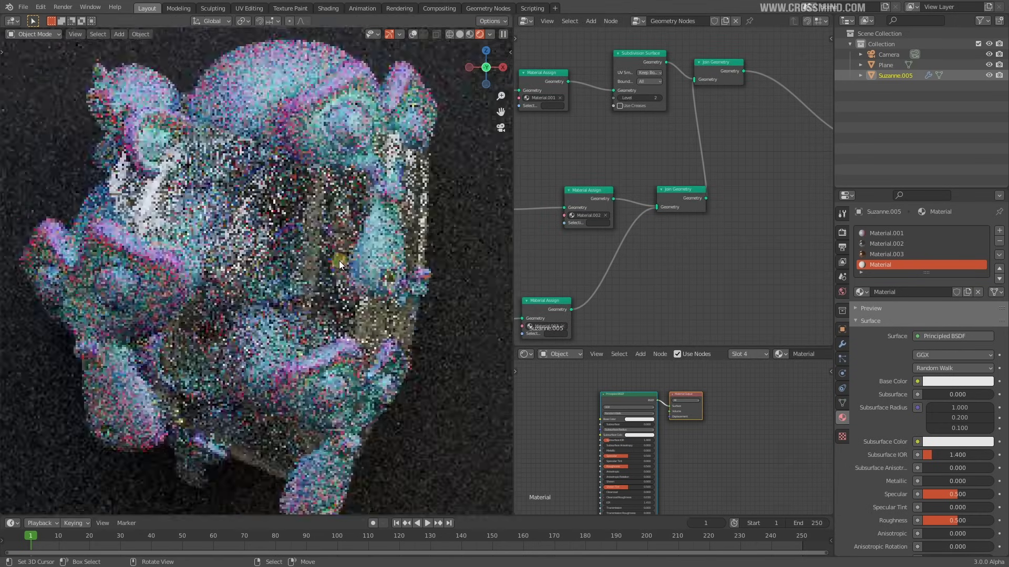